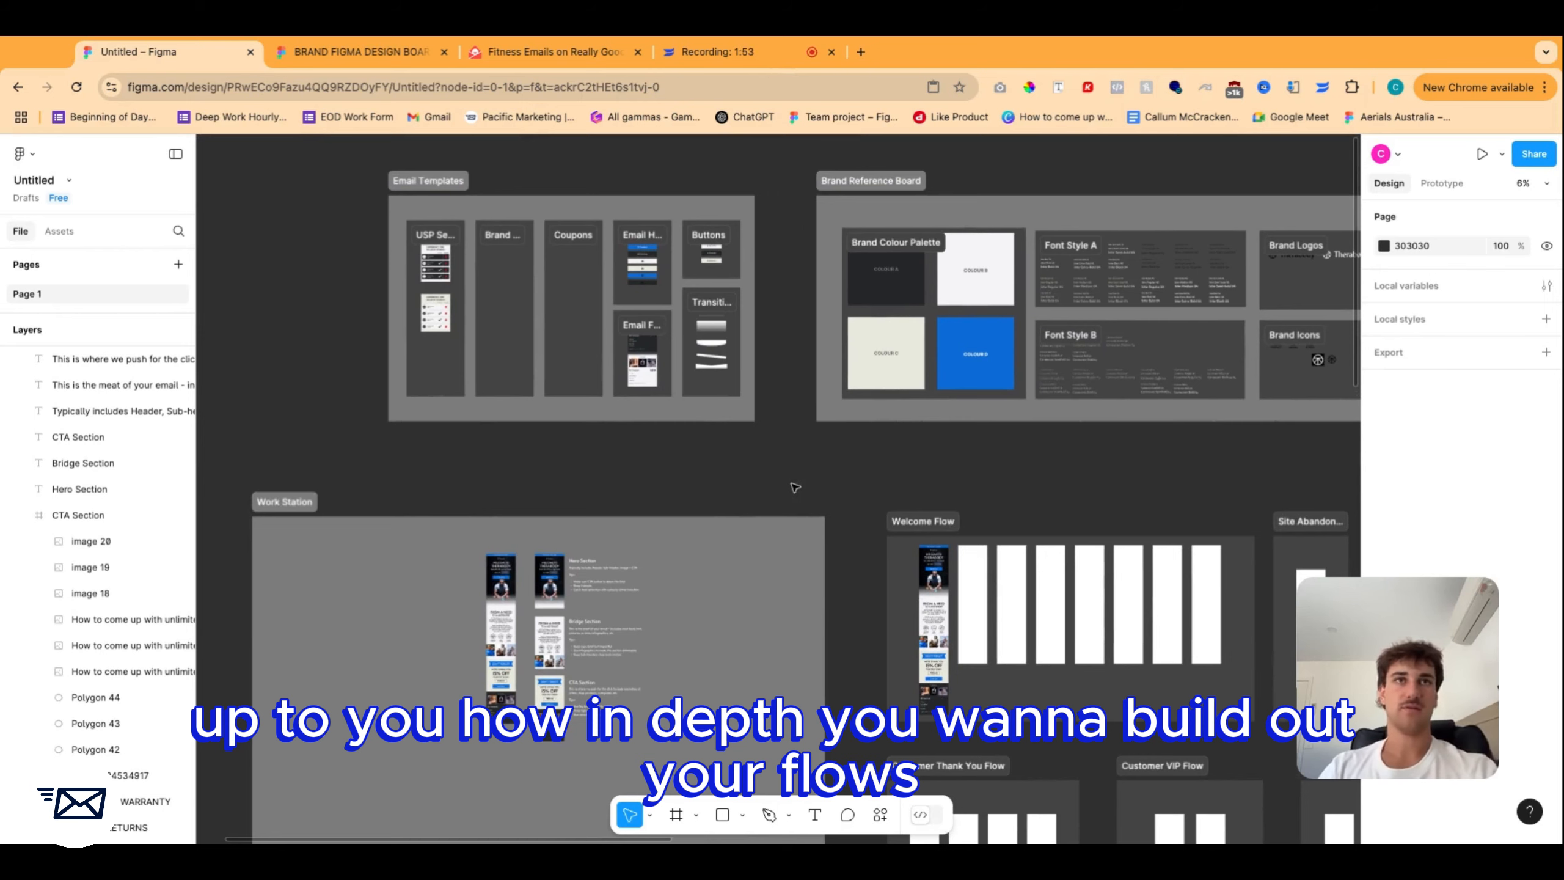
Examine the USP Section, Brand Reviews and Coupons frames in the Email Templates section.
{"action": "scroll", "coordinate": [794, 487], "scroll_direction": "up", "scroll_amount": 3}
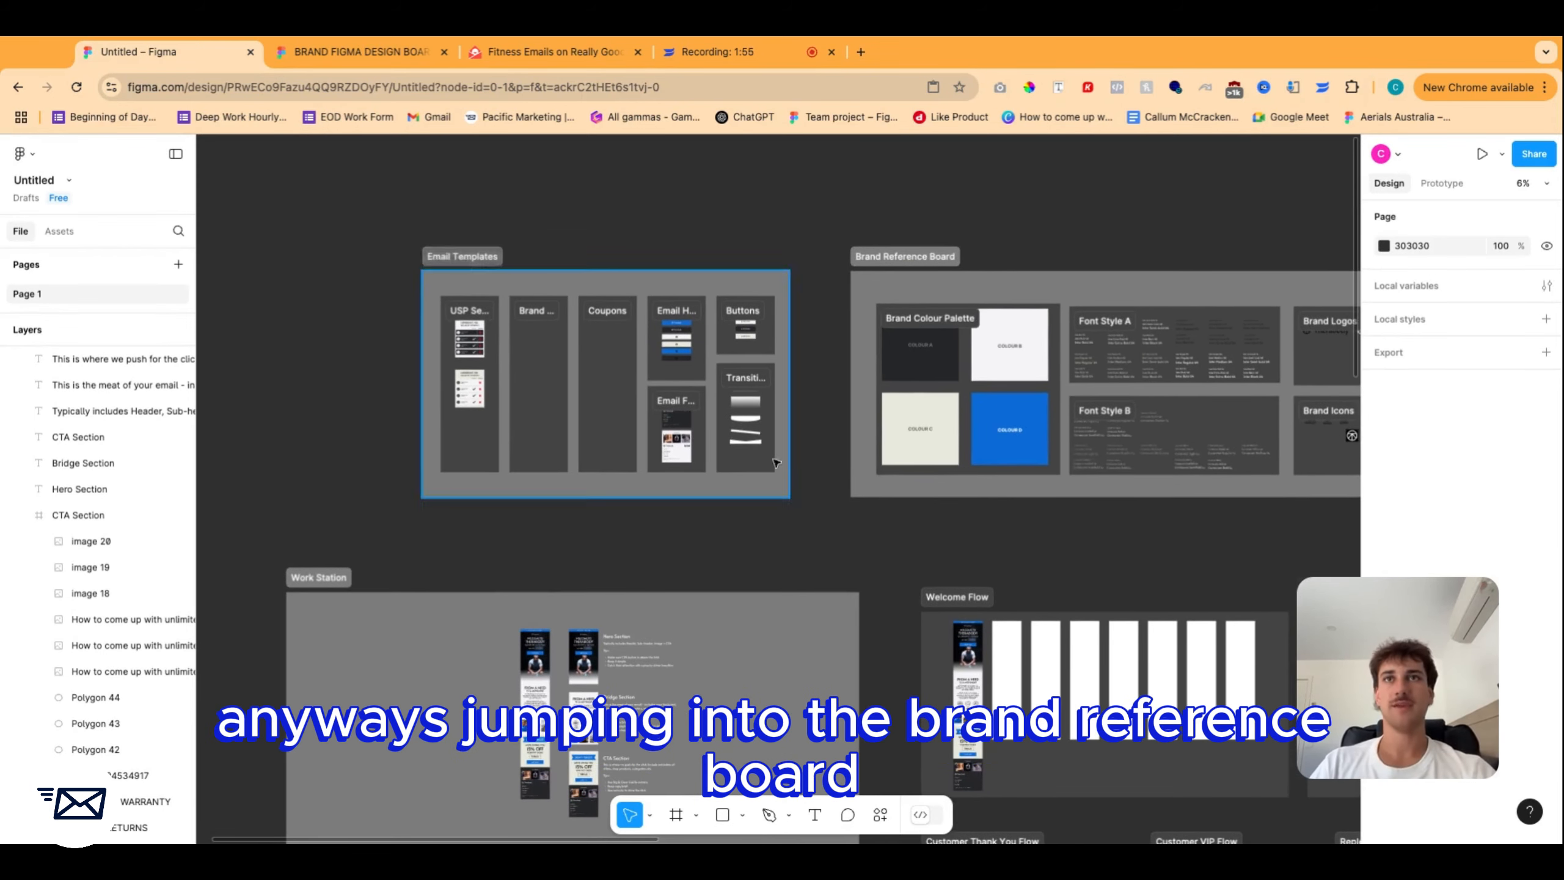
{"action": "scroll", "coordinate": [558, 279], "scroll_direction": "up", "scroll_amount": 5}
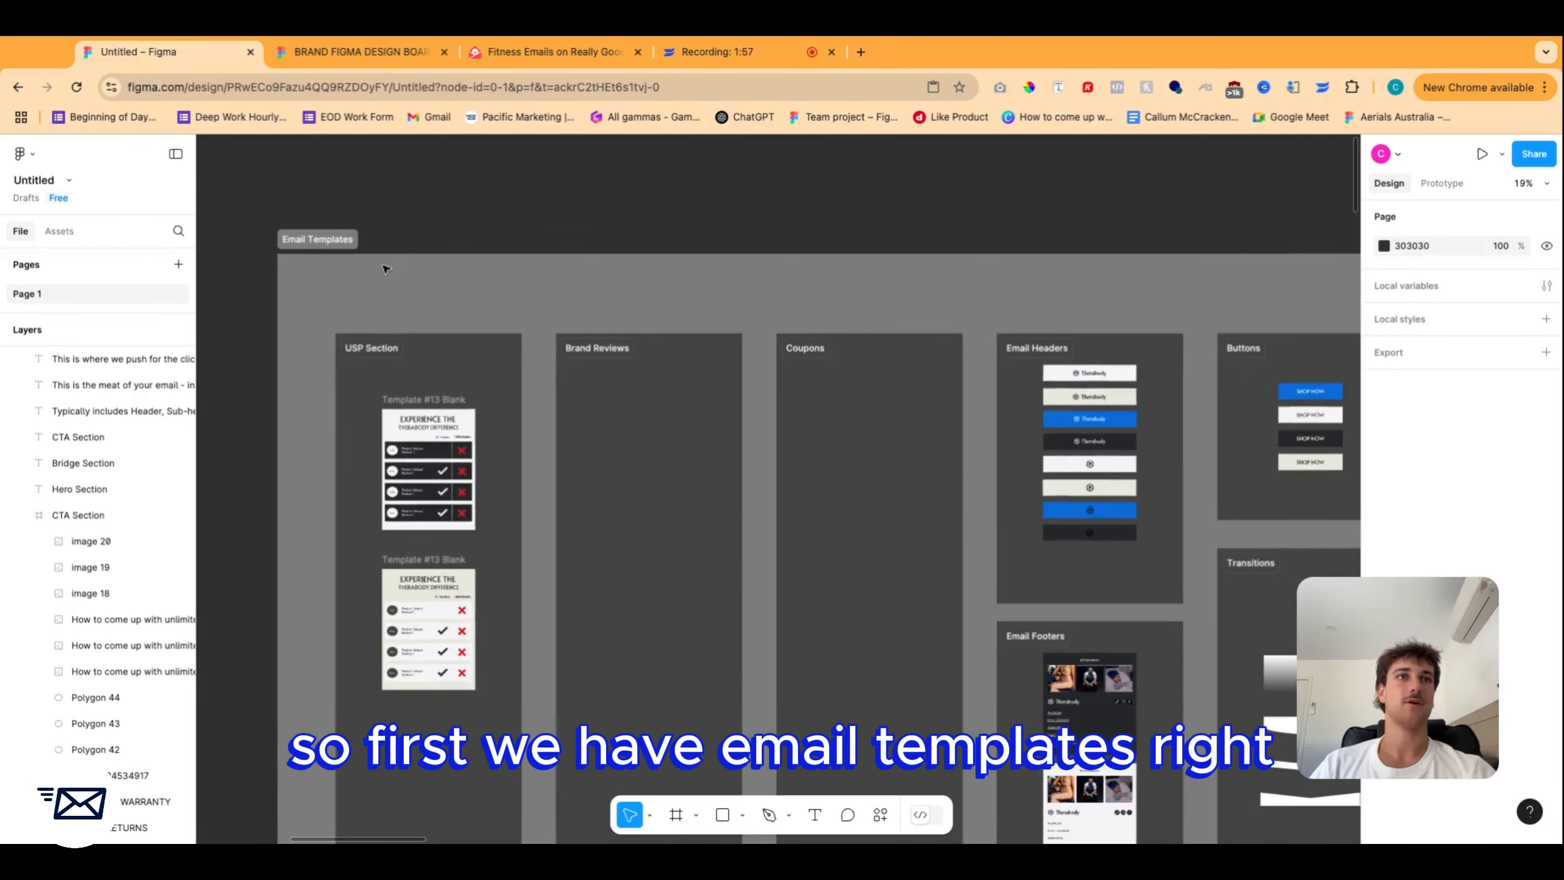
{"action": "scroll", "coordinate": [516, 315], "scroll_direction": "down", "scroll_amount": 2}
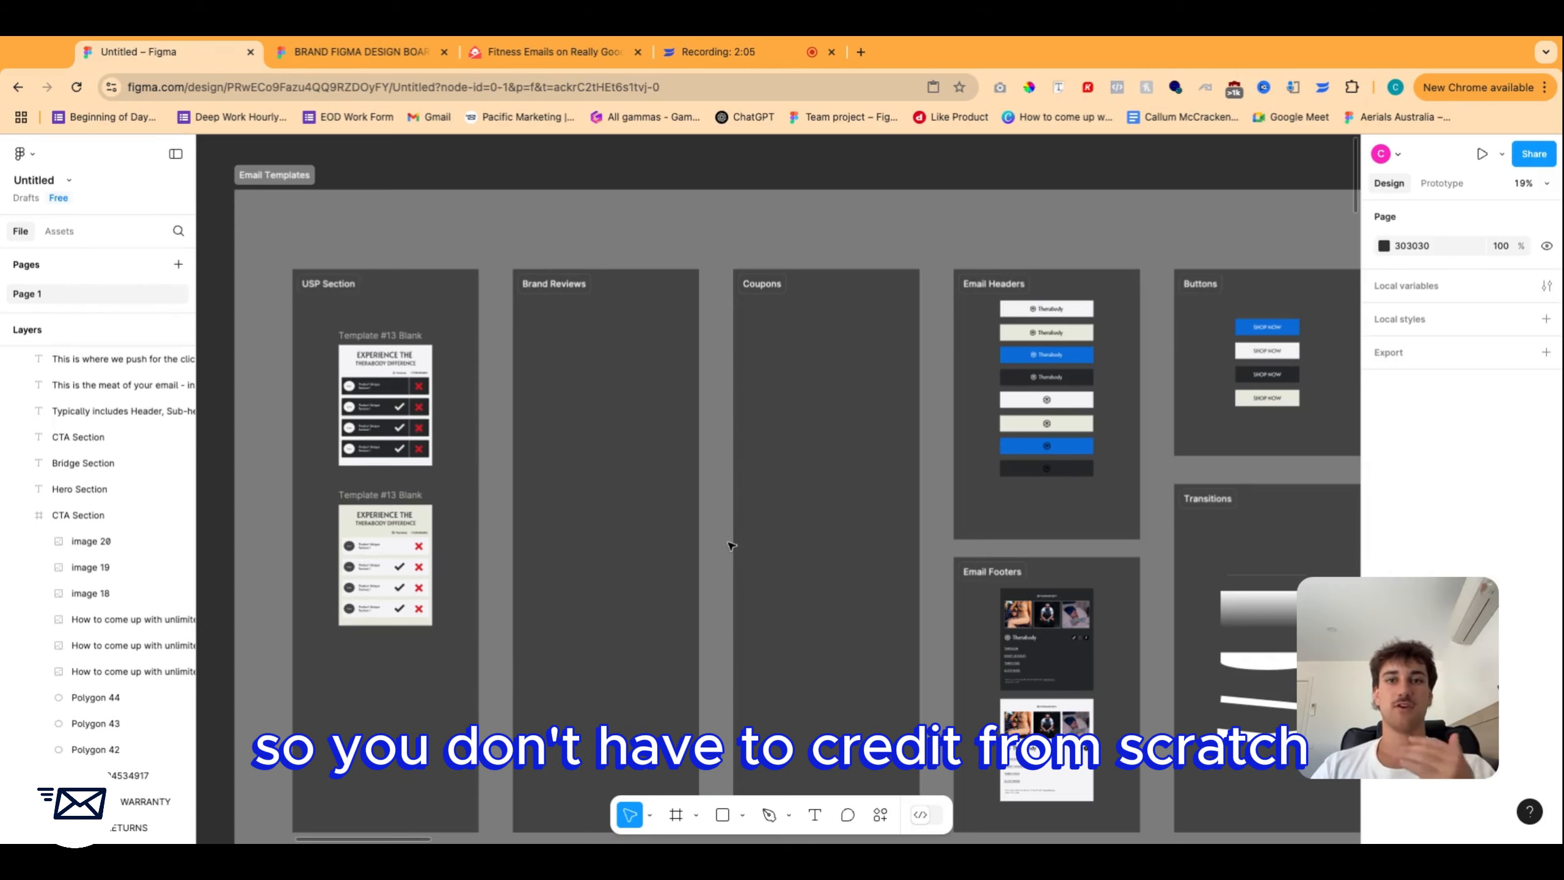
{"action": "scroll", "coordinate": [392, 349], "scroll_direction": "left", "scroll_amount": 5}
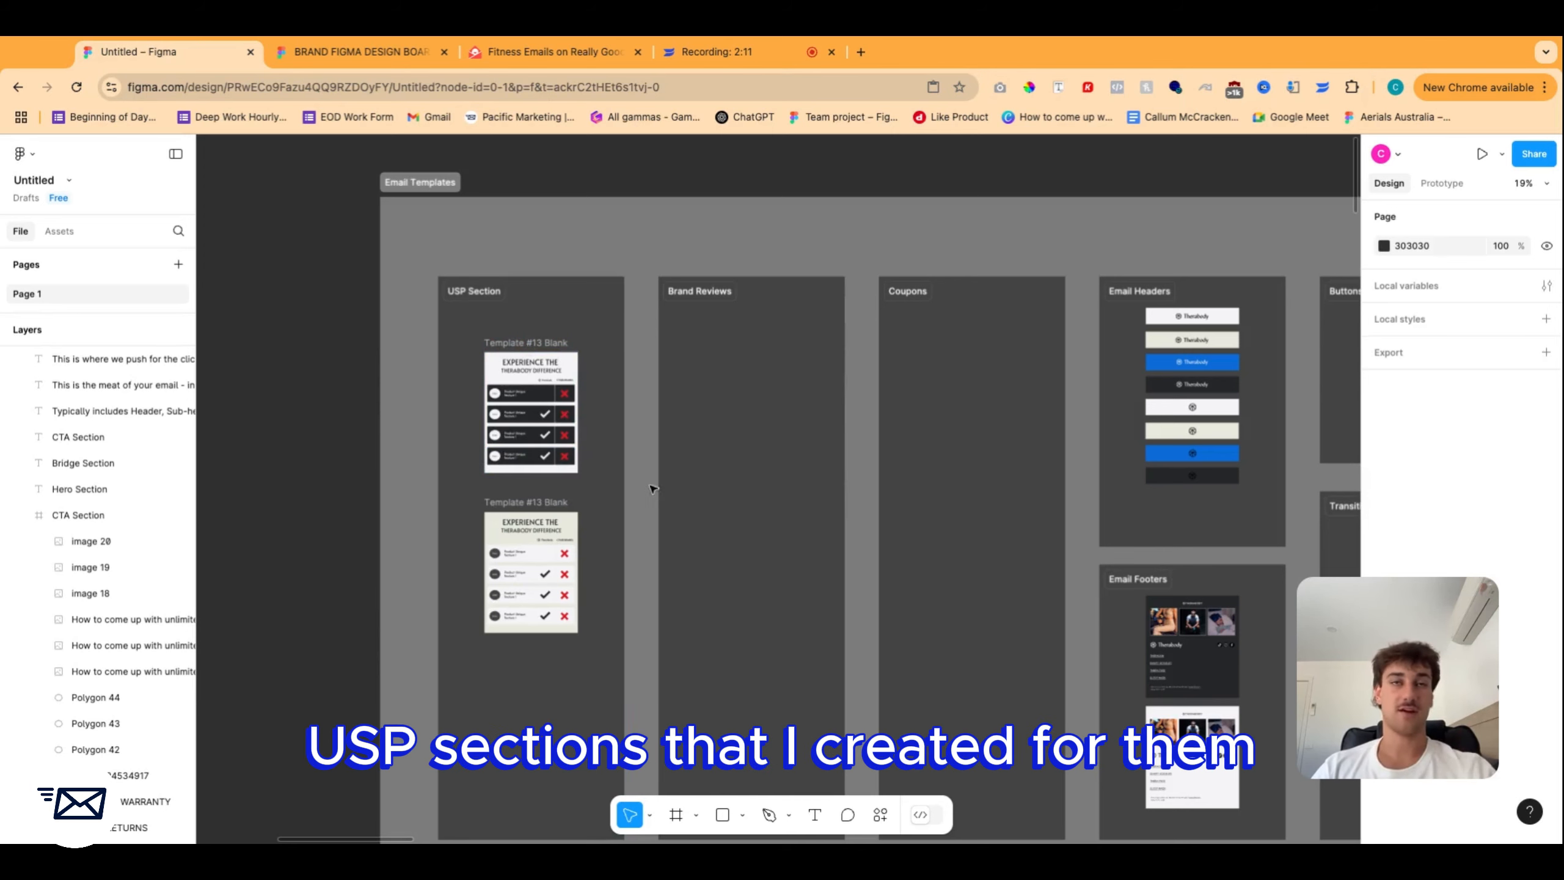
{"action": "scroll", "coordinate": [652, 480], "scroll_direction": "right", "scroll_amount": 5}
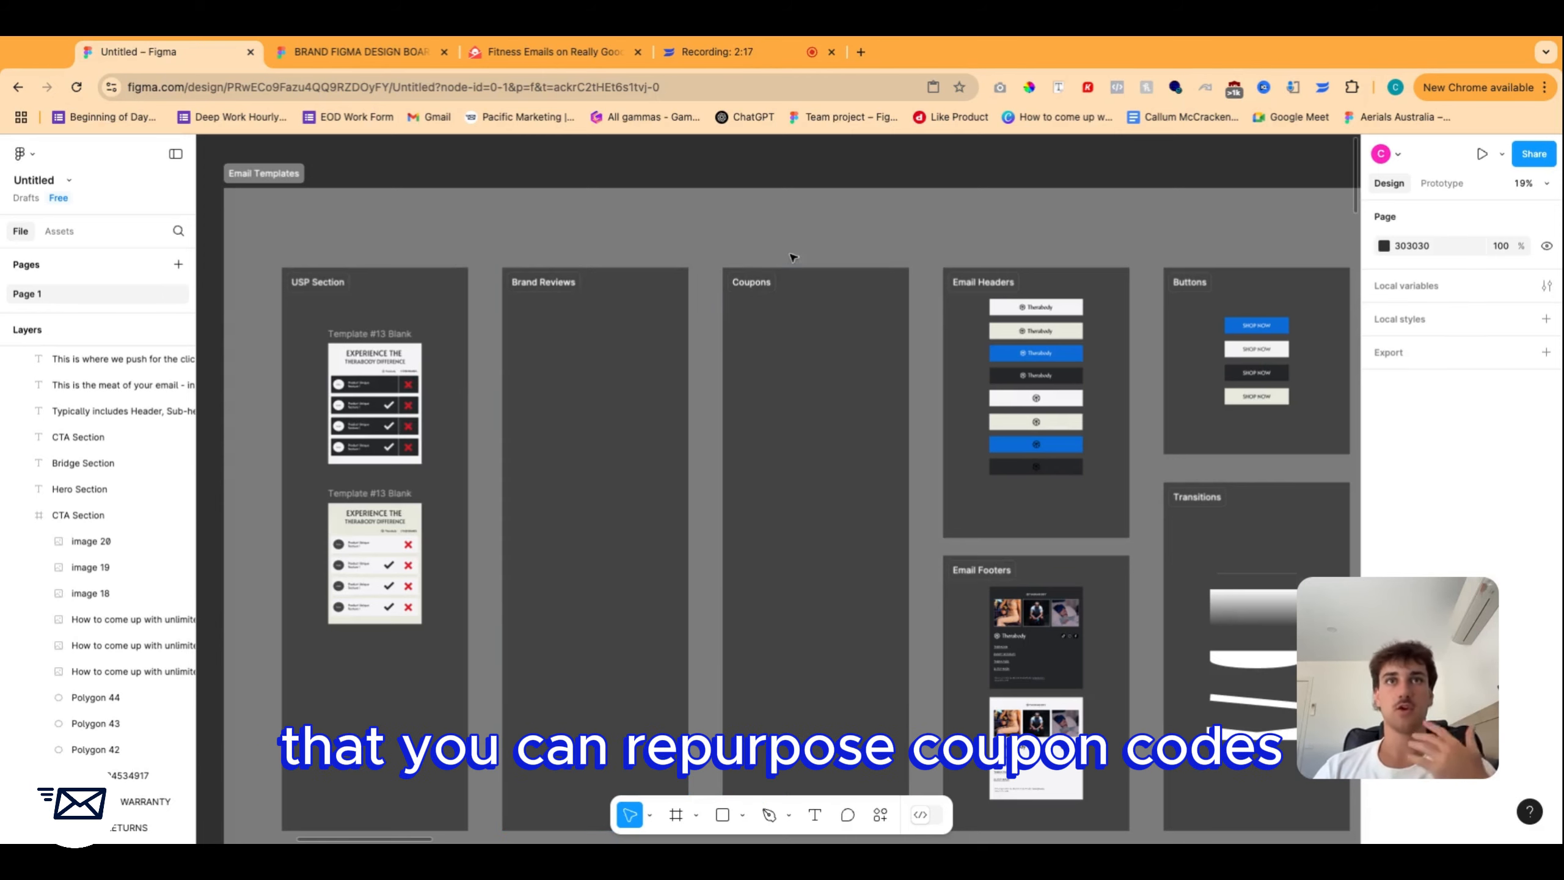
{"action": "scroll", "coordinate": [802, 258], "scroll_direction": "right", "scroll_amount": 2}
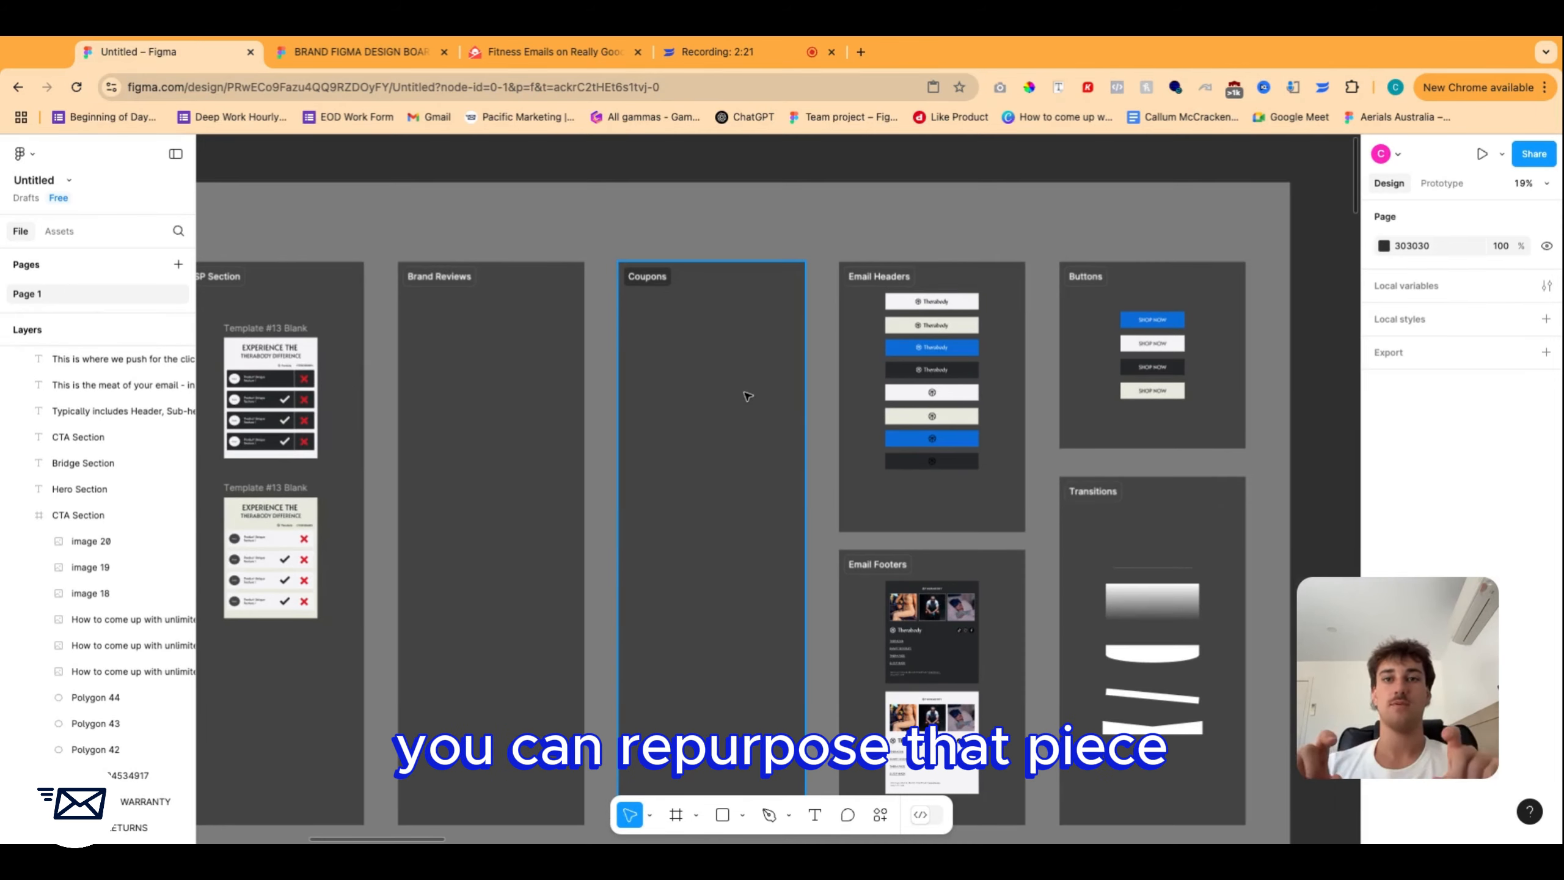
Look closely at the Therabody header variants in Email Headers and the designs in Email Footers.
{"action": "scroll", "coordinate": [800, 392], "scroll_direction": "right", "scroll_amount": 3}
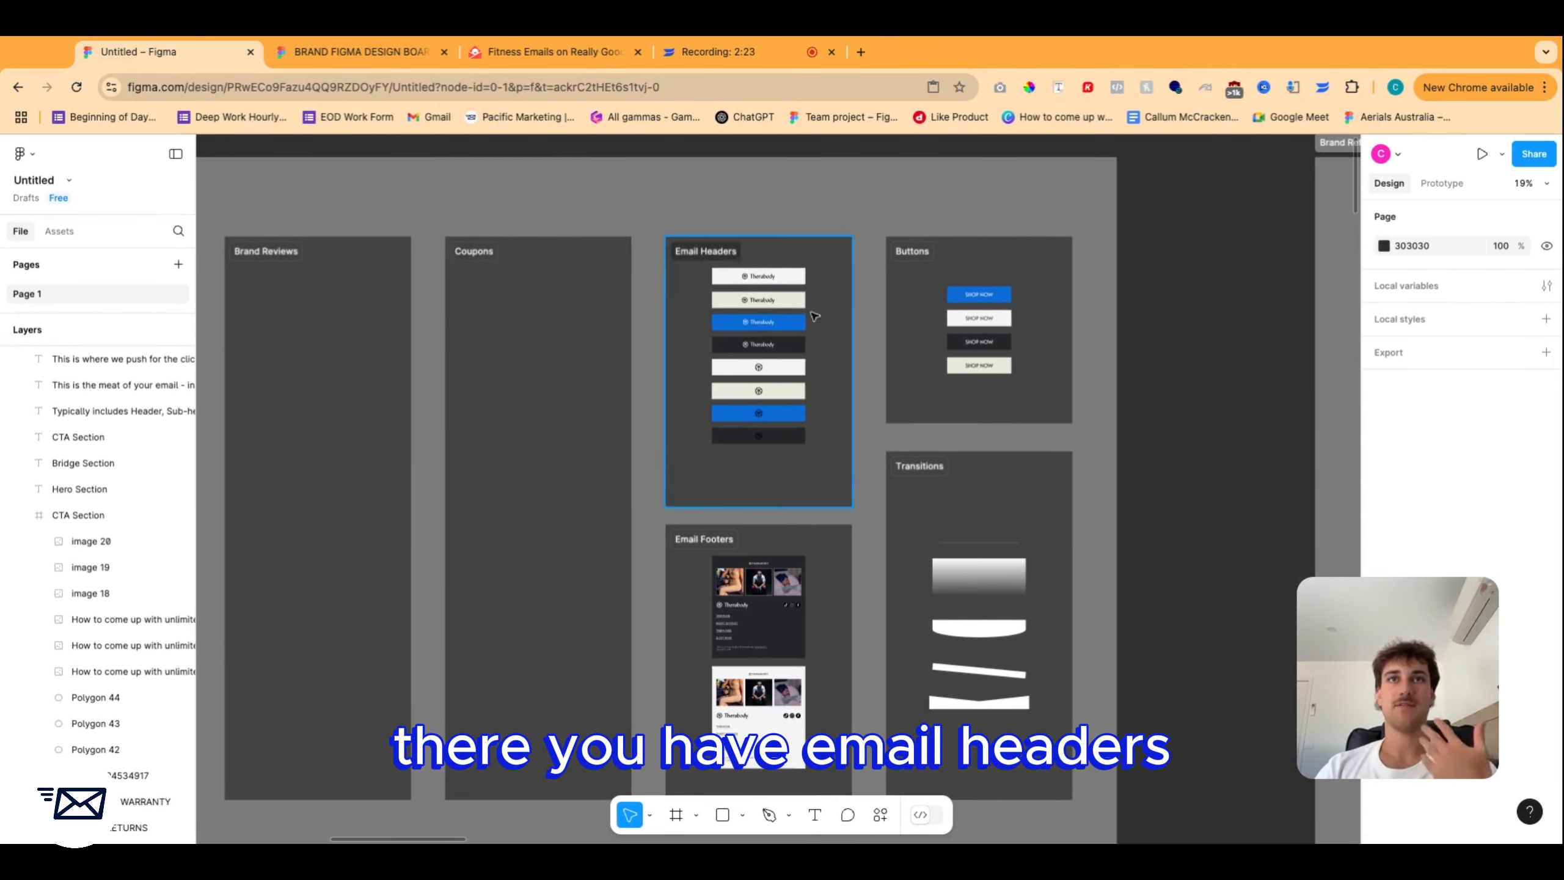
{"action": "scroll", "coordinate": [741, 313], "scroll_direction": "up", "scroll_amount": 5}
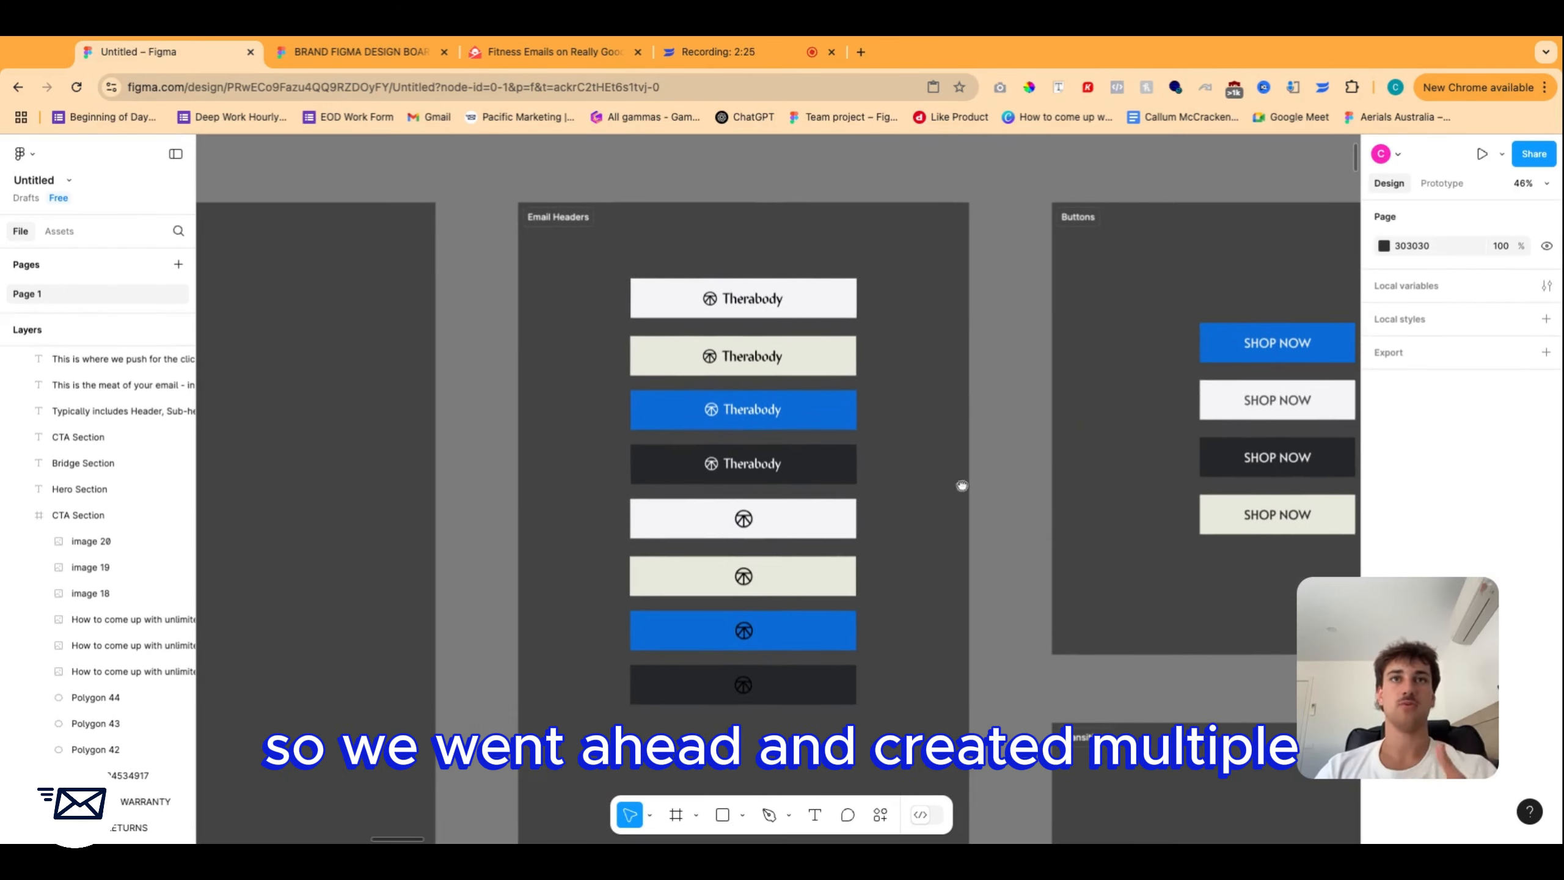
{"action": "scroll", "coordinate": [890, 443], "scroll_direction": "down", "scroll_amount": 3}
{"action": "scroll", "coordinate": [918, 426], "scroll_direction": "up", "scroll_amount": 3}
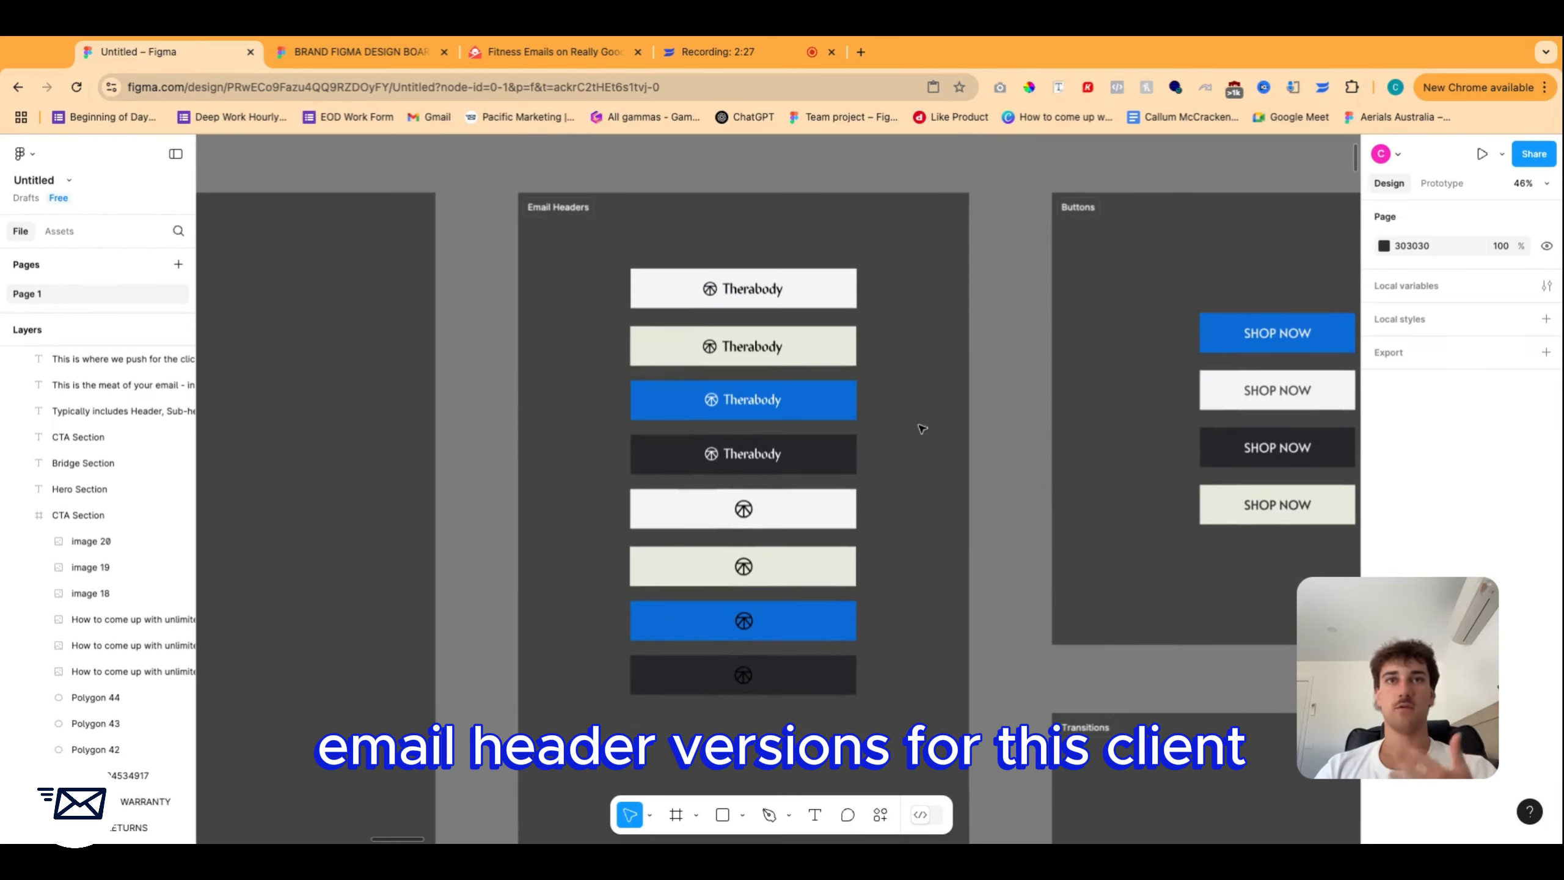
{"action": "scroll", "coordinate": [925, 427], "scroll_direction": "down", "scroll_amount": 1}
{"action": "scroll", "coordinate": [920, 434], "scroll_direction": "down", "scroll_amount": 3}
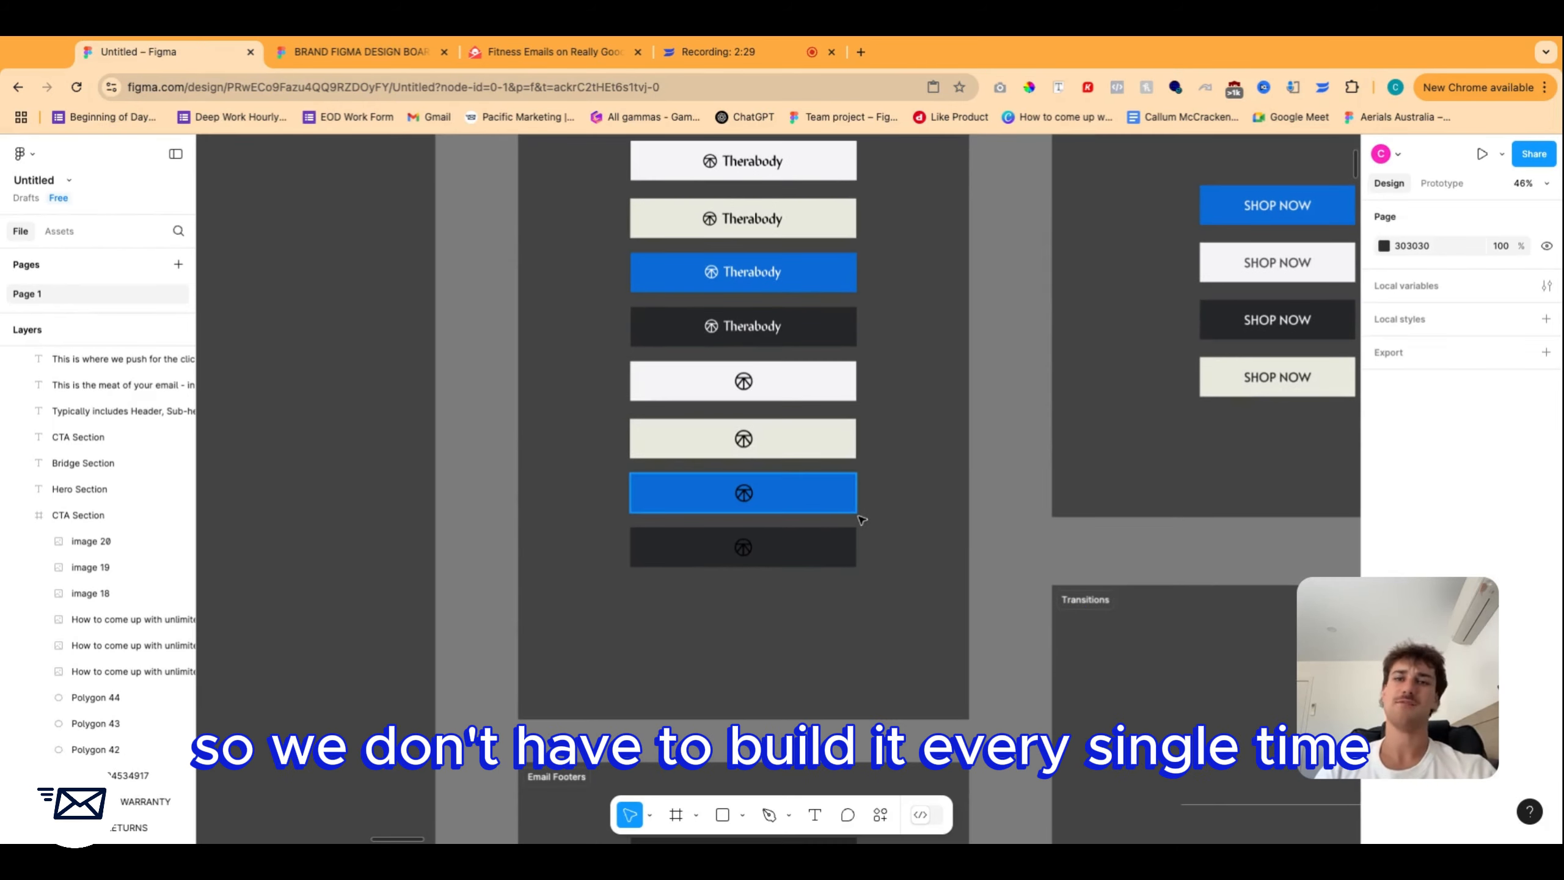
{"action": "scroll", "coordinate": [906, 484], "scroll_direction": "down", "scroll_amount": 15}
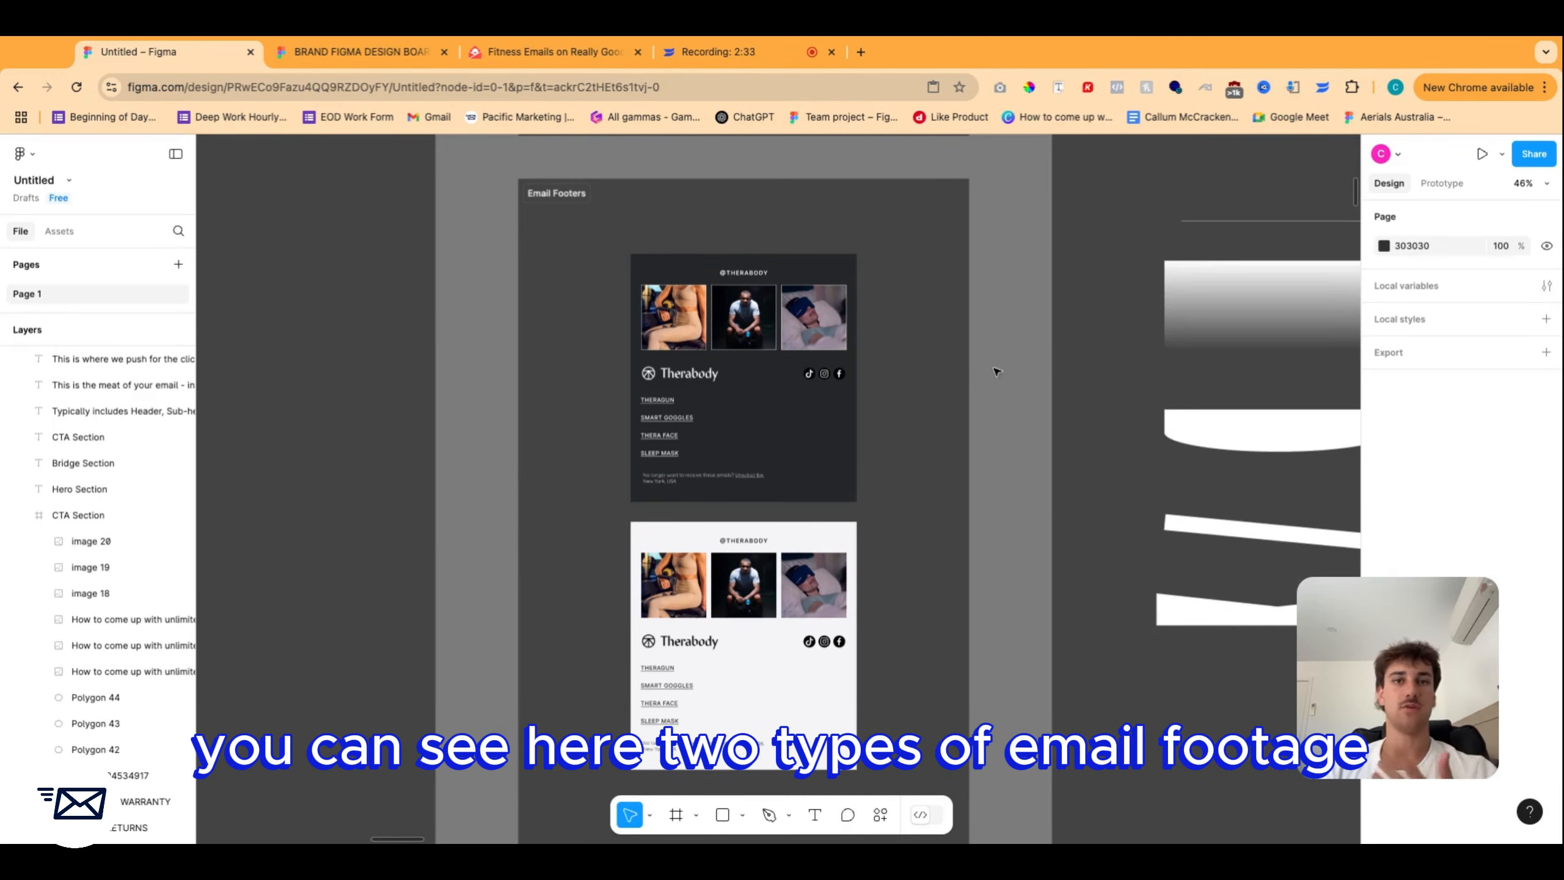
Review the SHOP NOW variants in the Buttons frame and the divider shapes in the Transitions frame.
{"action": "scroll", "coordinate": [992, 303], "scroll_direction": "up", "scroll_amount": 15}
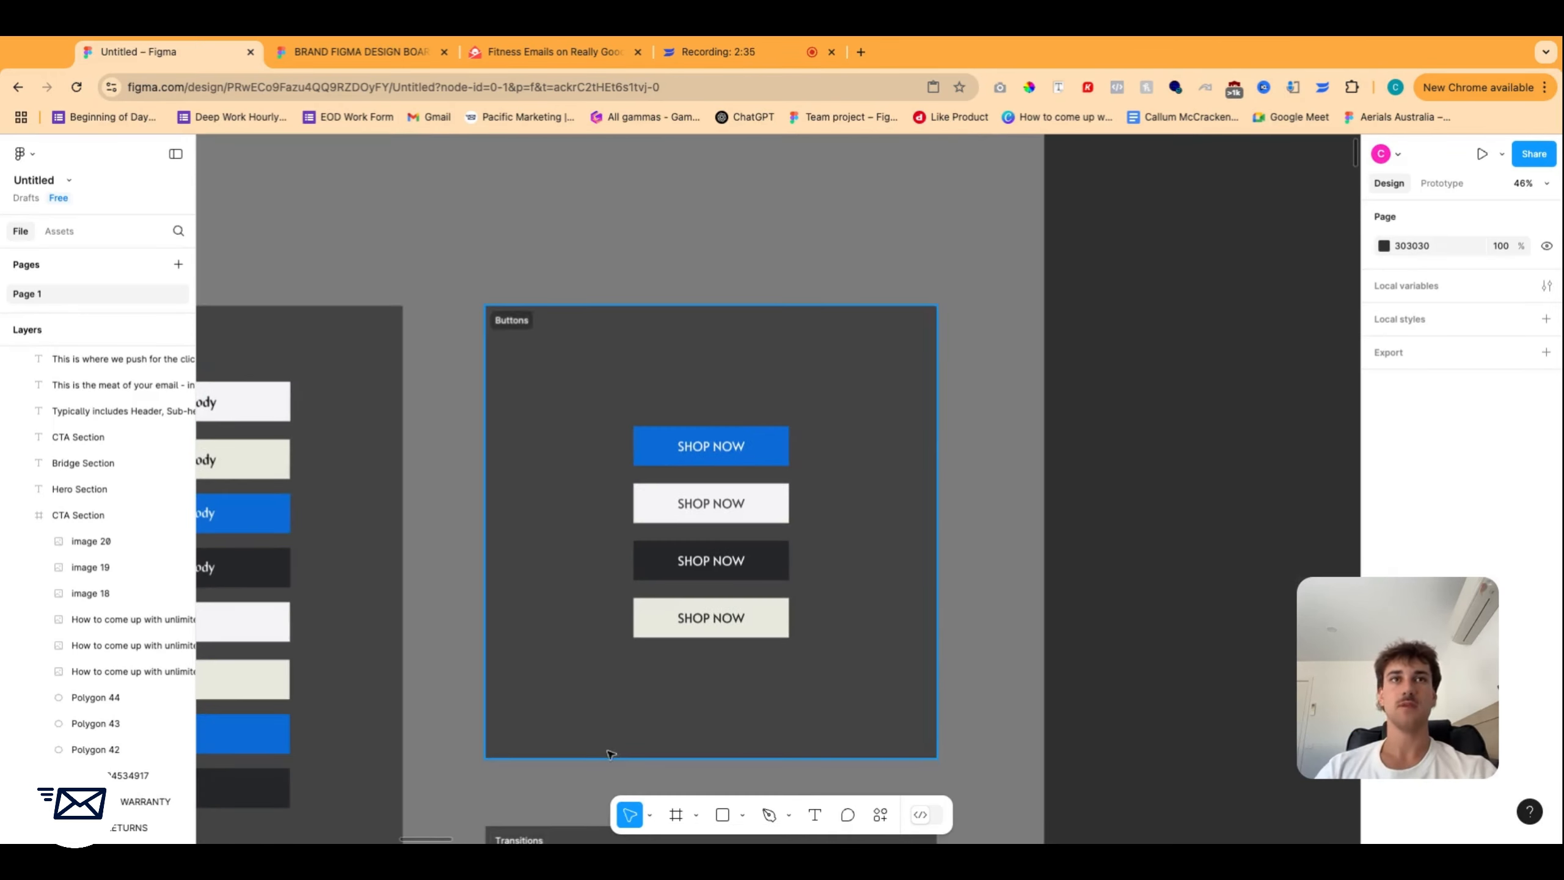
{"action": "scroll", "coordinate": [708, 476], "scroll_direction": "down", "scroll_amount": 5}
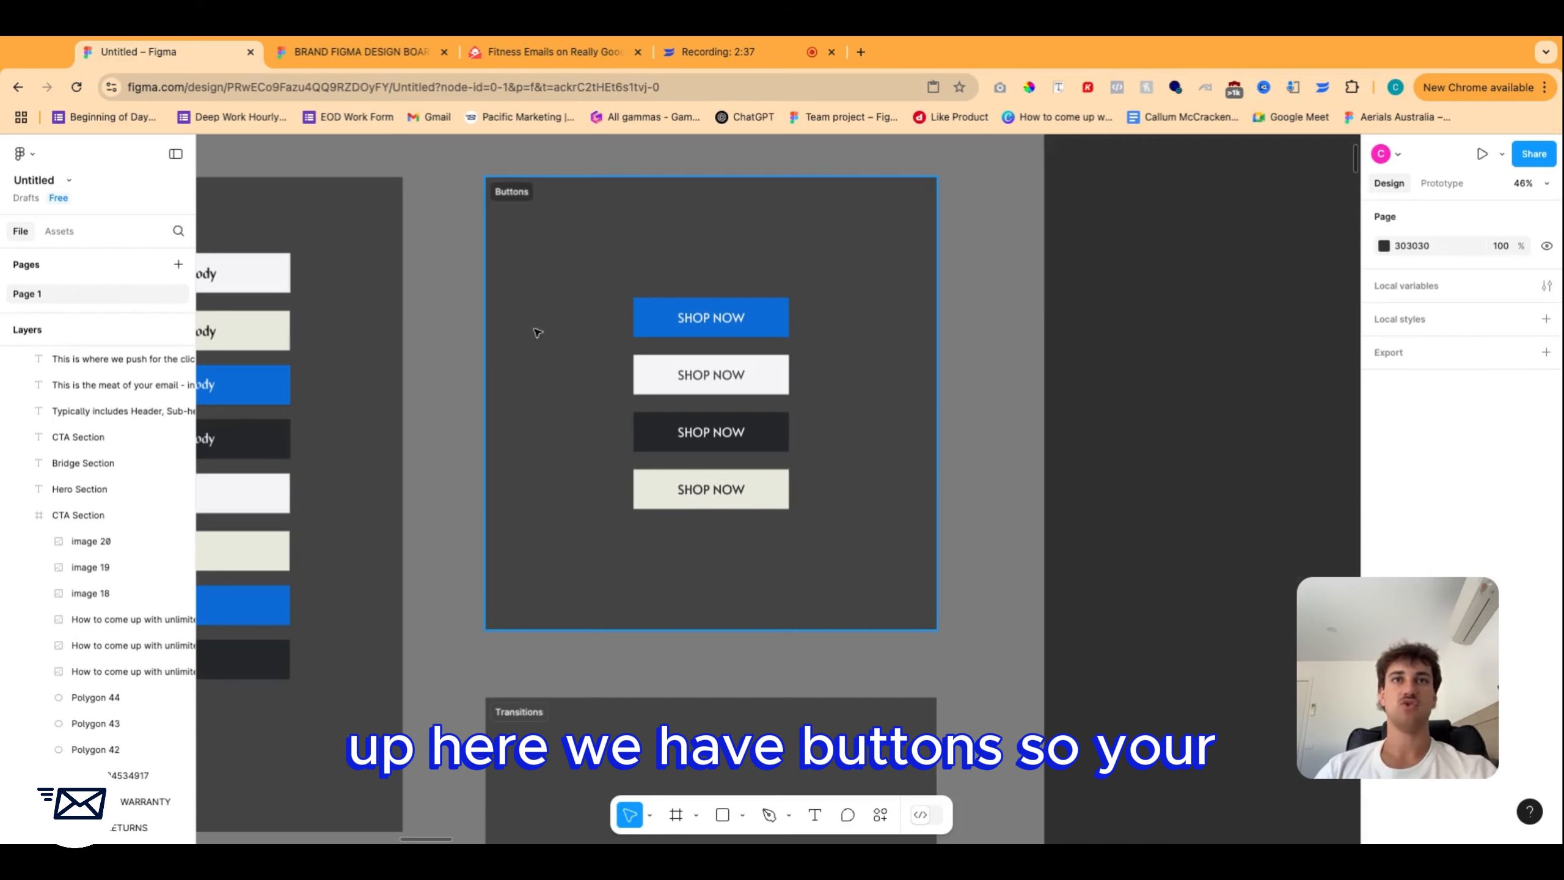
{"action": "scroll", "coordinate": [839, 475], "scroll_direction": "down", "scroll_amount": 1}
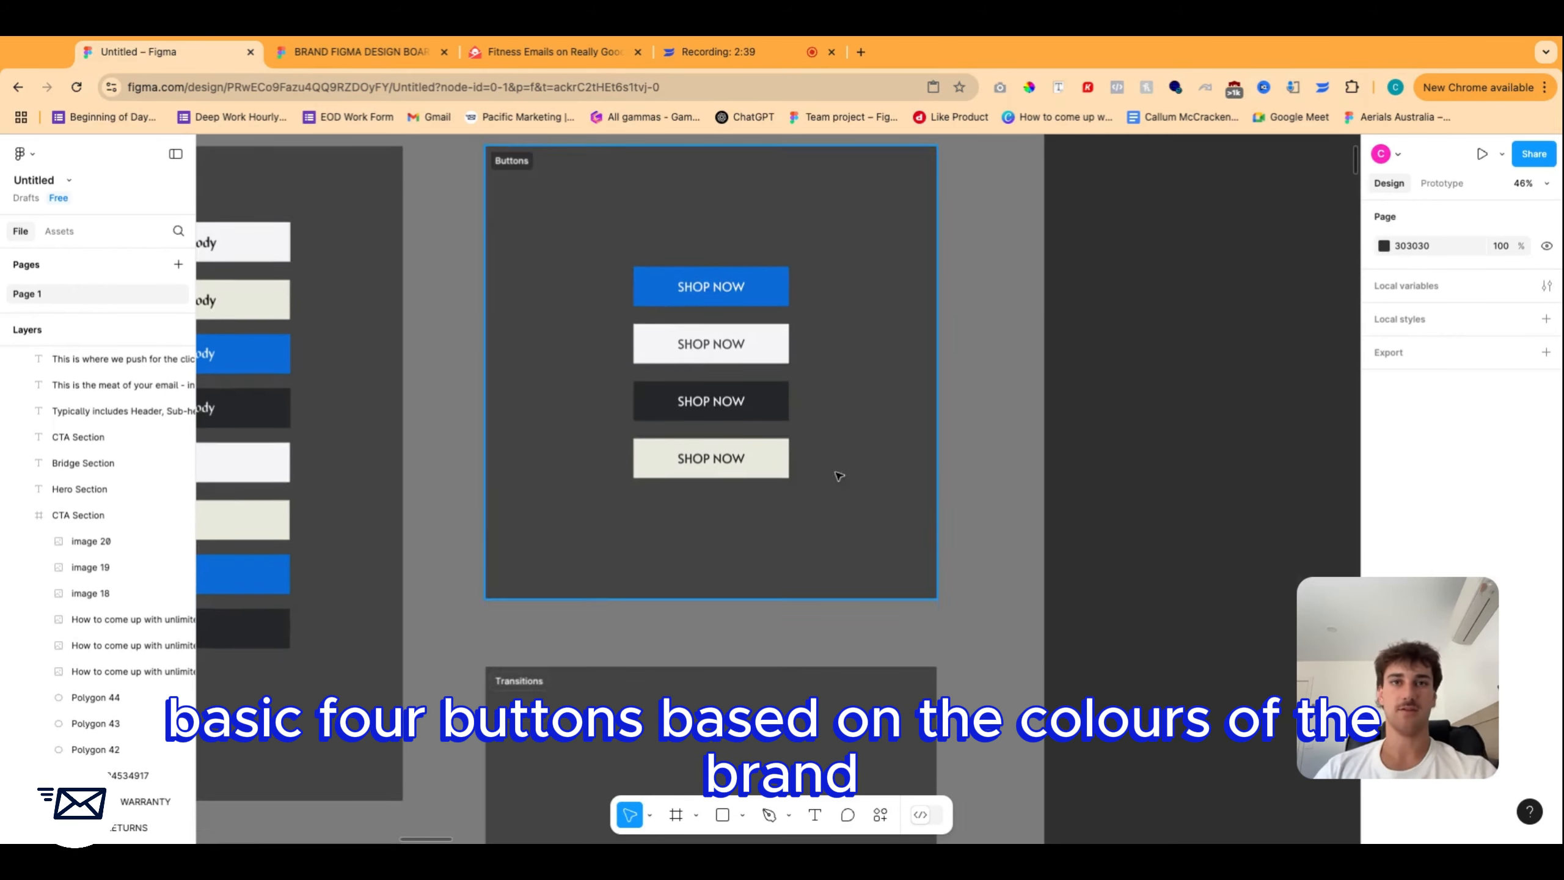
{"action": "scroll", "coordinate": [839, 475], "scroll_direction": "down", "scroll_amount": 20}
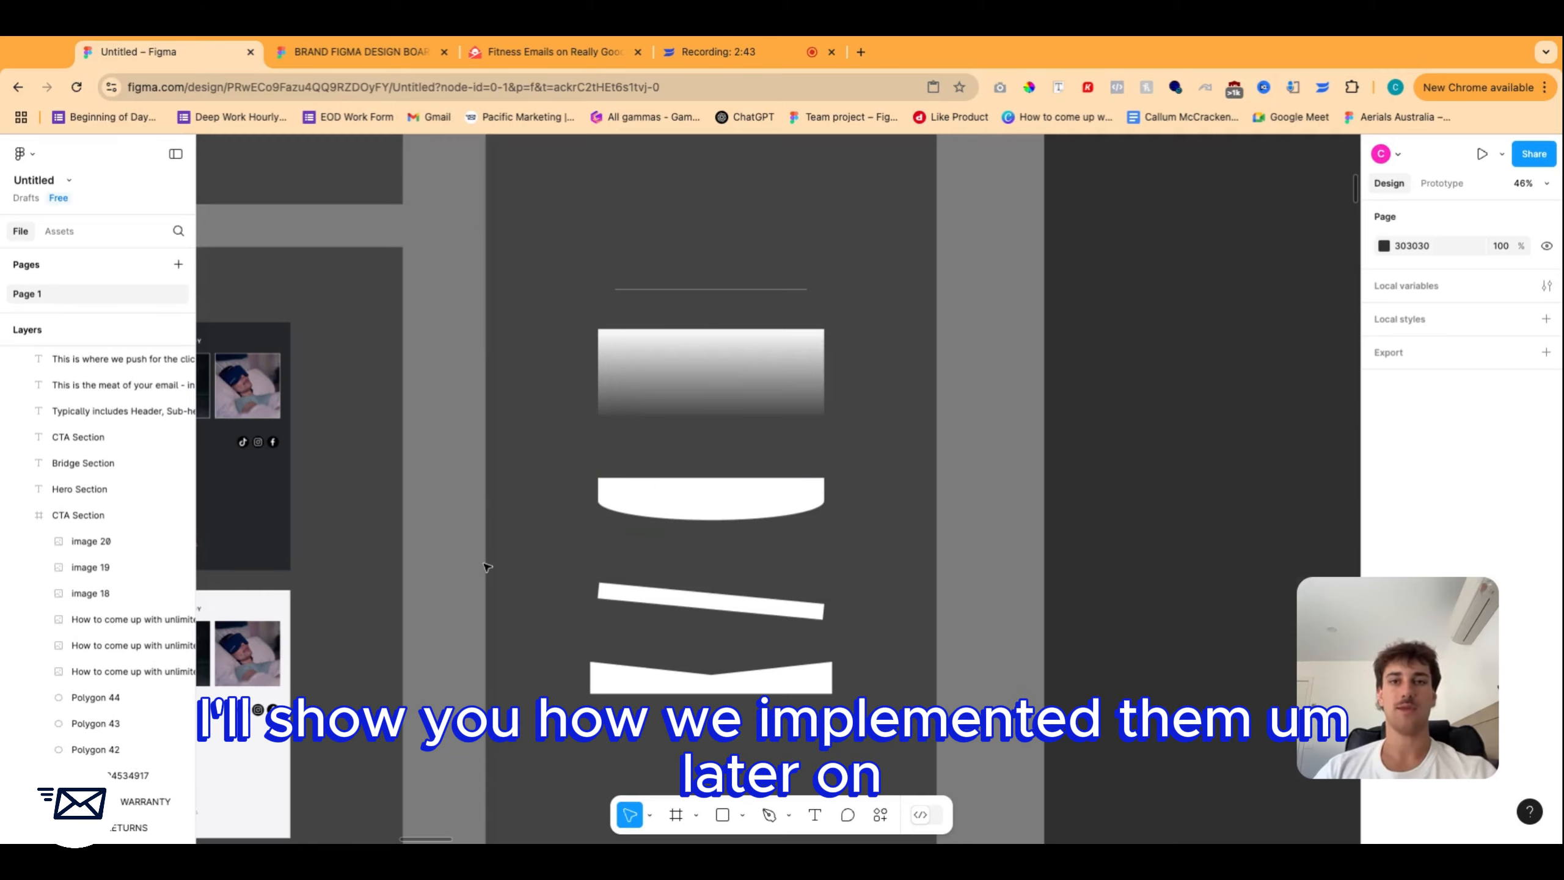
{"action": "scroll", "coordinate": [717, 533], "scroll_direction": "down", "scroll_amount": 5}
Examine the Brand Reference Board, focusing on the four swatches of the Brand Colour Palette.
{"action": "scroll", "coordinate": [841, 493], "scroll_direction": "right", "scroll_amount": 5}
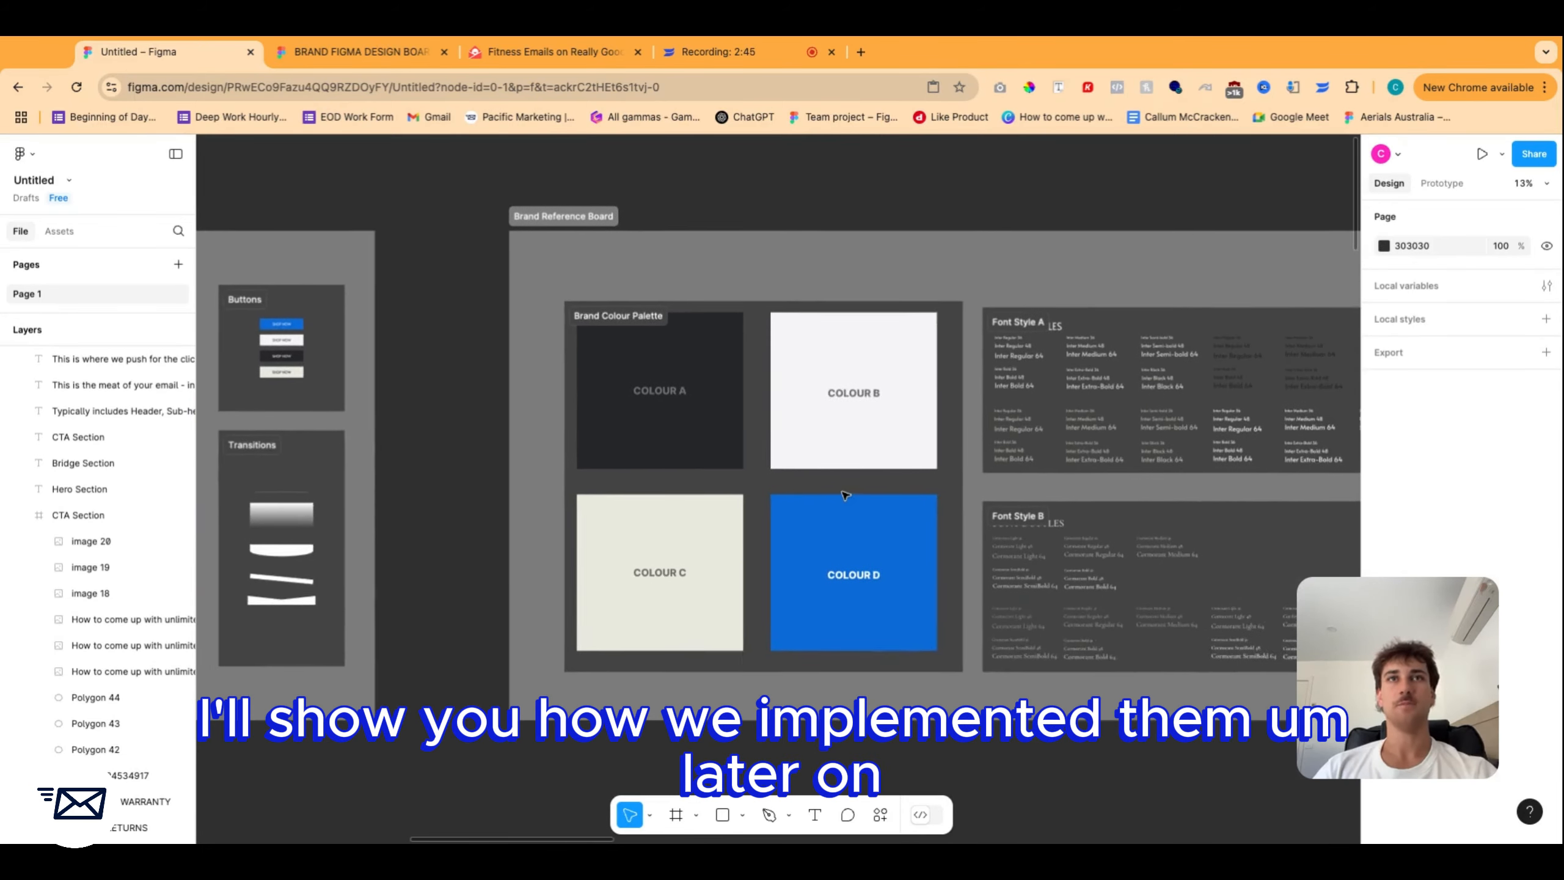
{"action": "scroll", "coordinate": [680, 287], "scroll_direction": "right", "scroll_amount": 2}
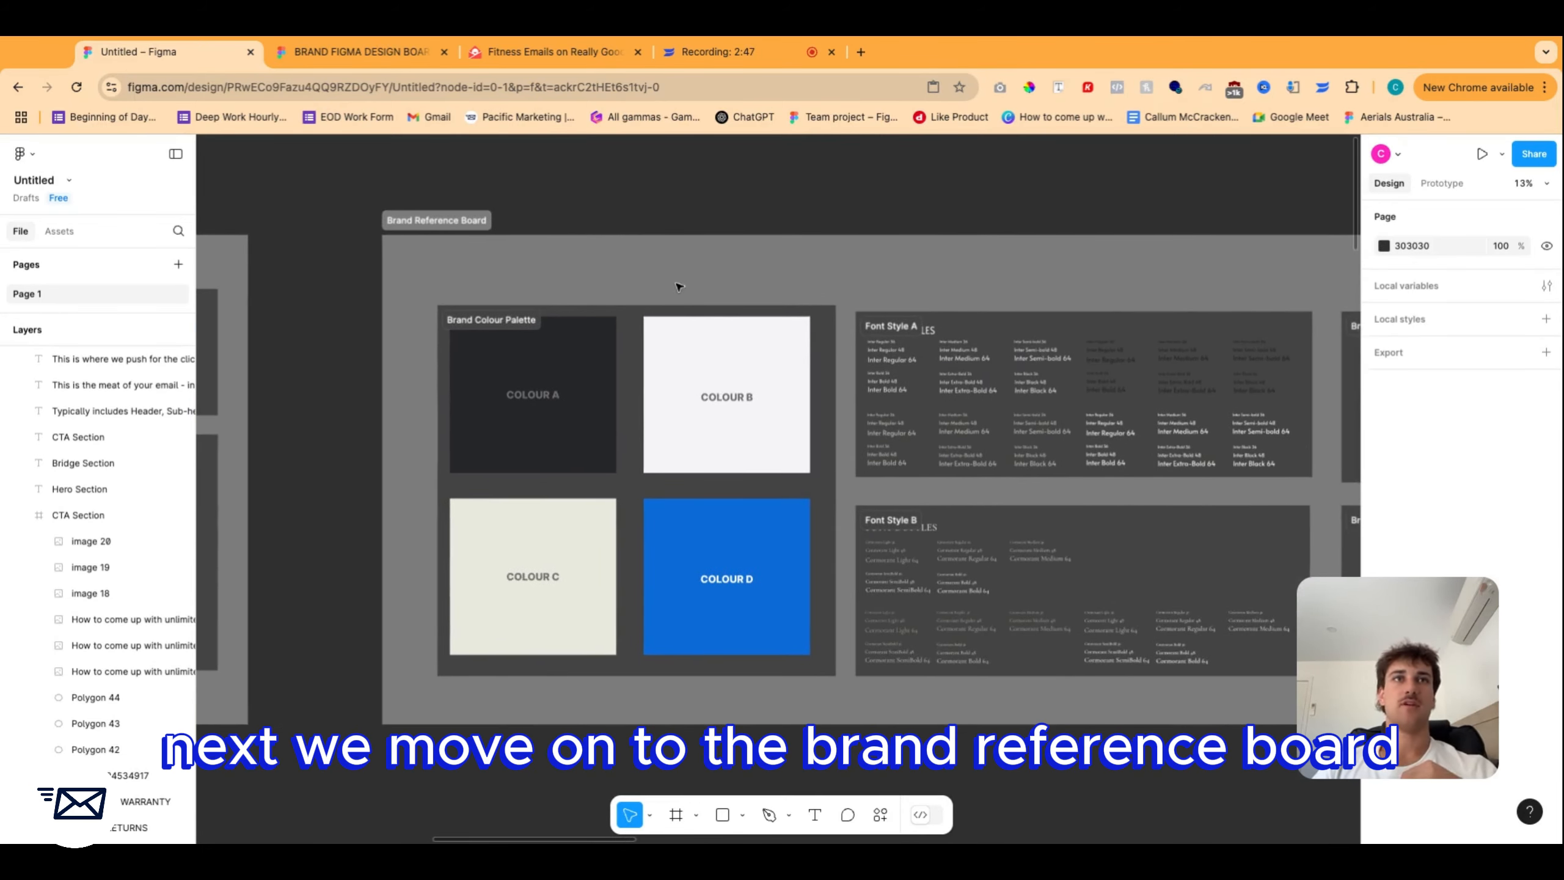
{"action": "scroll", "coordinate": [964, 269], "scroll_direction": "right", "scroll_amount": 5}
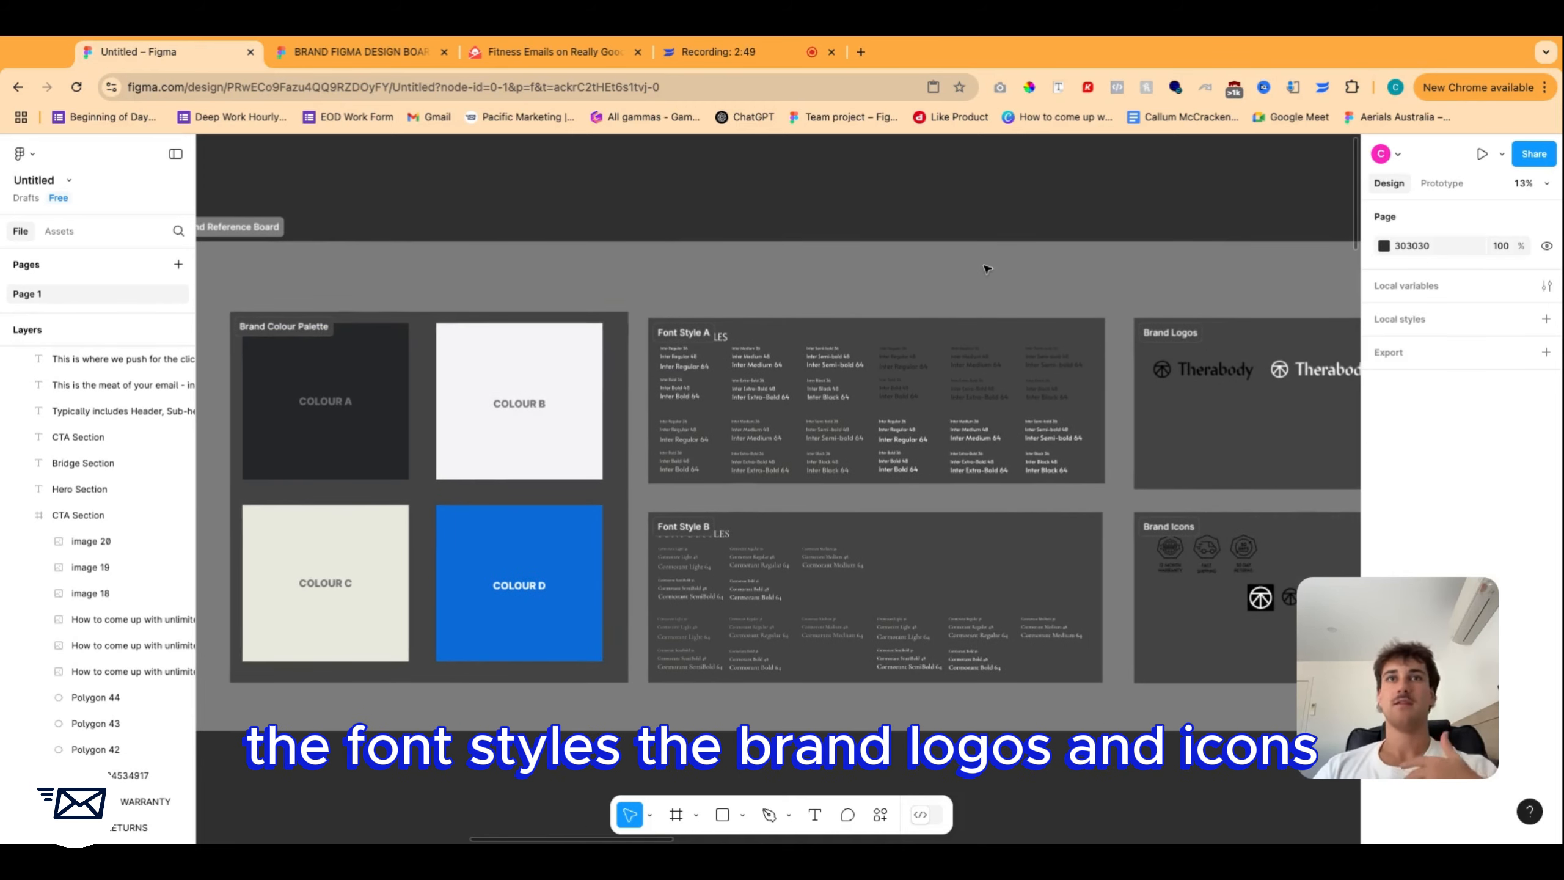
{"action": "scroll", "coordinate": [506, 439], "scroll_direction": "left", "scroll_amount": 6}
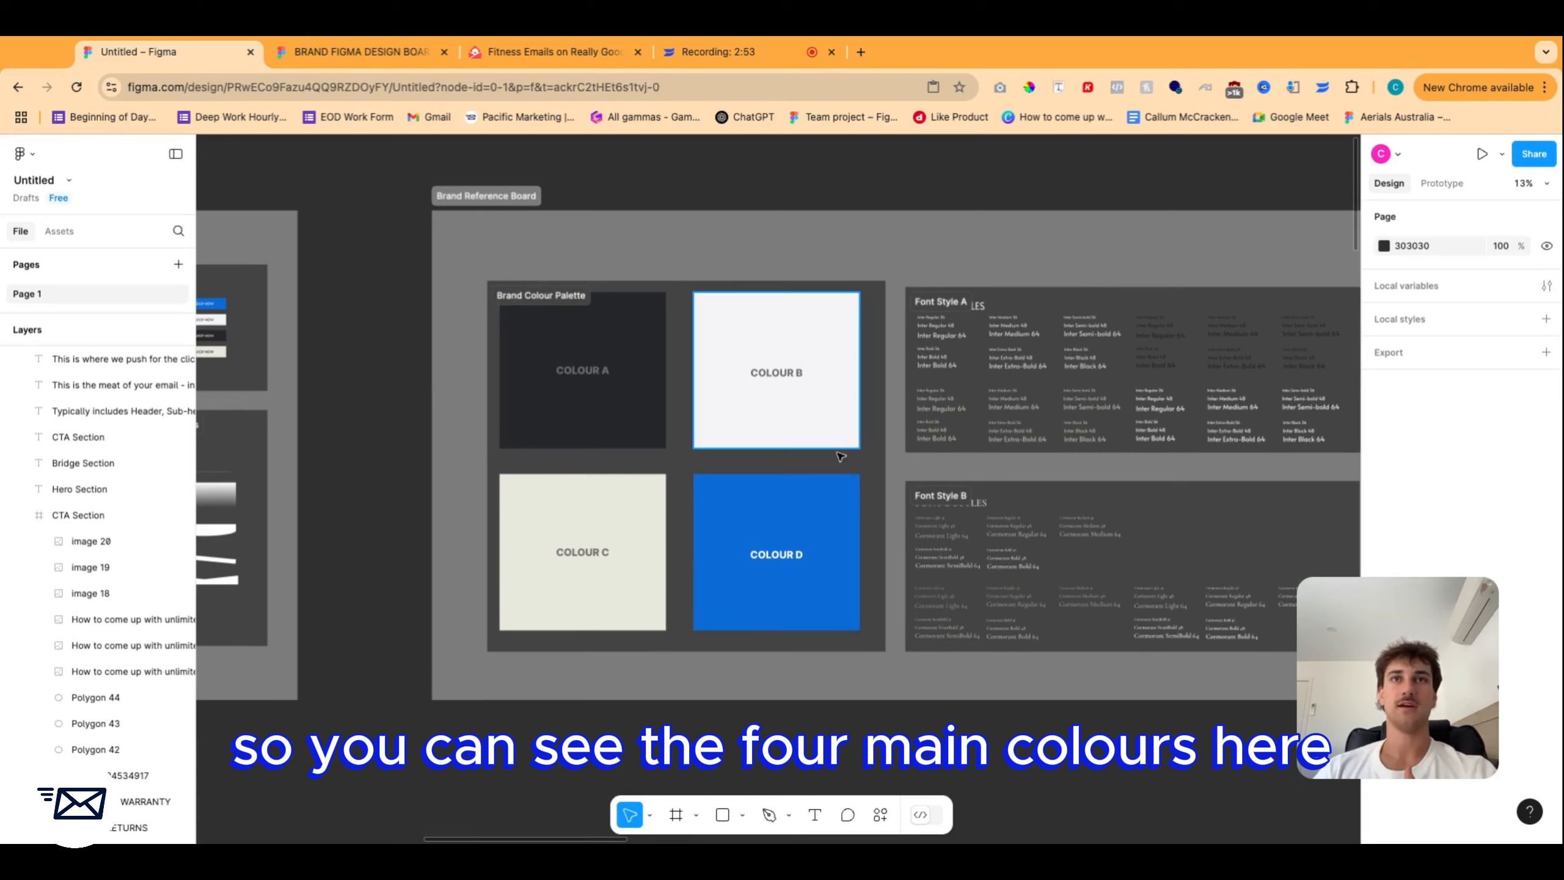
{"action": "scroll", "coordinate": [736, 472], "scroll_direction": "down", "scroll_amount": 3}
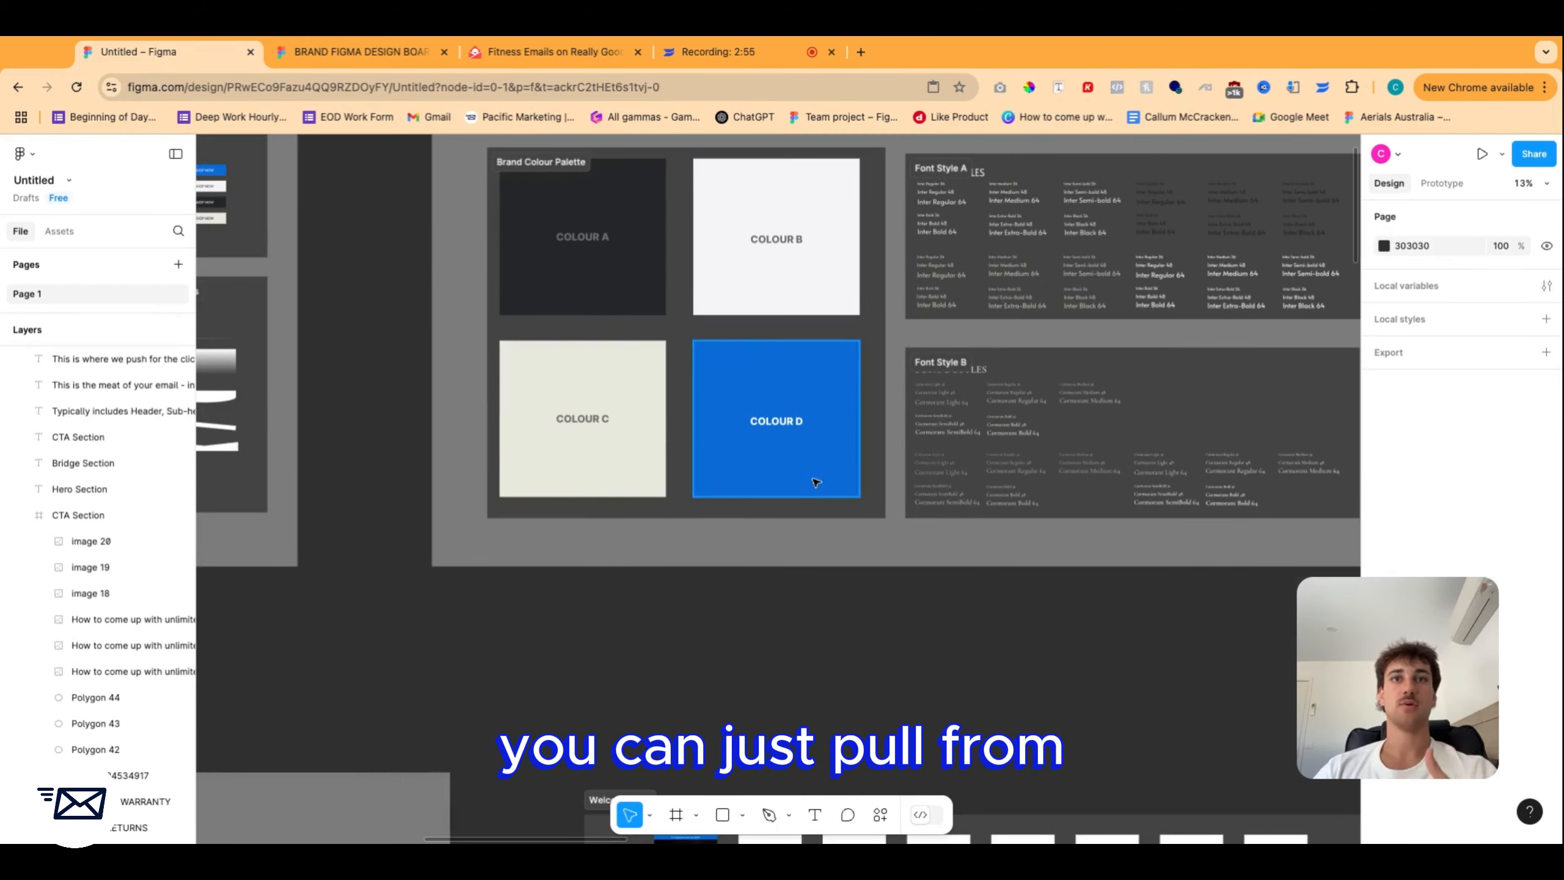
{"action": "scroll", "coordinate": [604, 544], "scroll_direction": "left", "scroll_amount": 6}
{"action": "scroll", "coordinate": [604, 544], "scroll_direction": "down", "scroll_amount": 9}
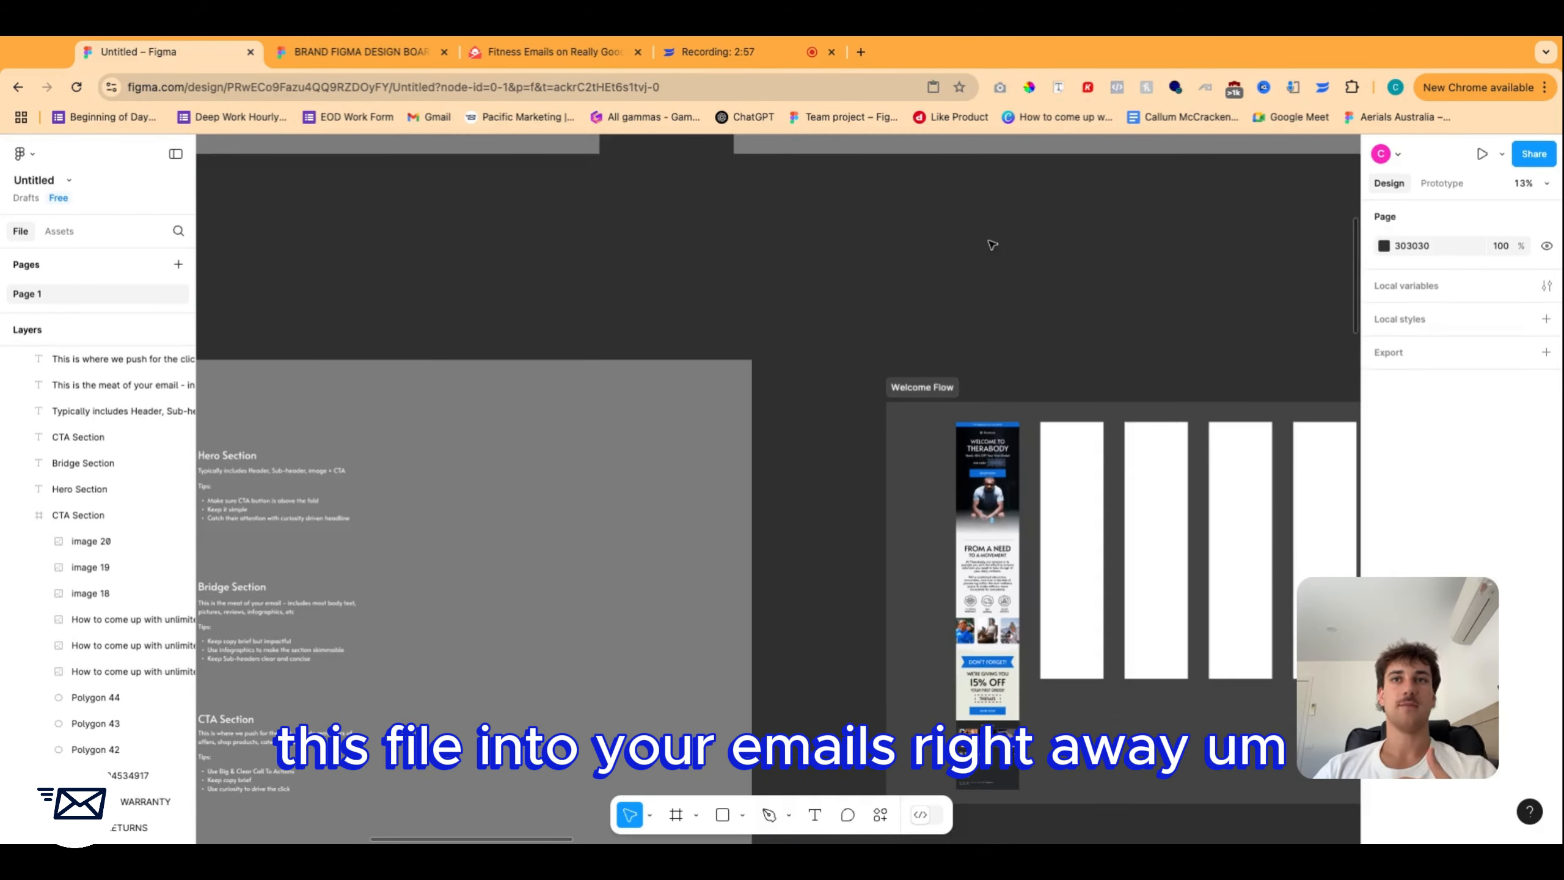
{"action": "scroll", "coordinate": [992, 244], "scroll_direction": "up", "scroll_amount": 10}
{"action": "scroll", "coordinate": [992, 245], "scroll_direction": "left", "scroll_amount": 6}
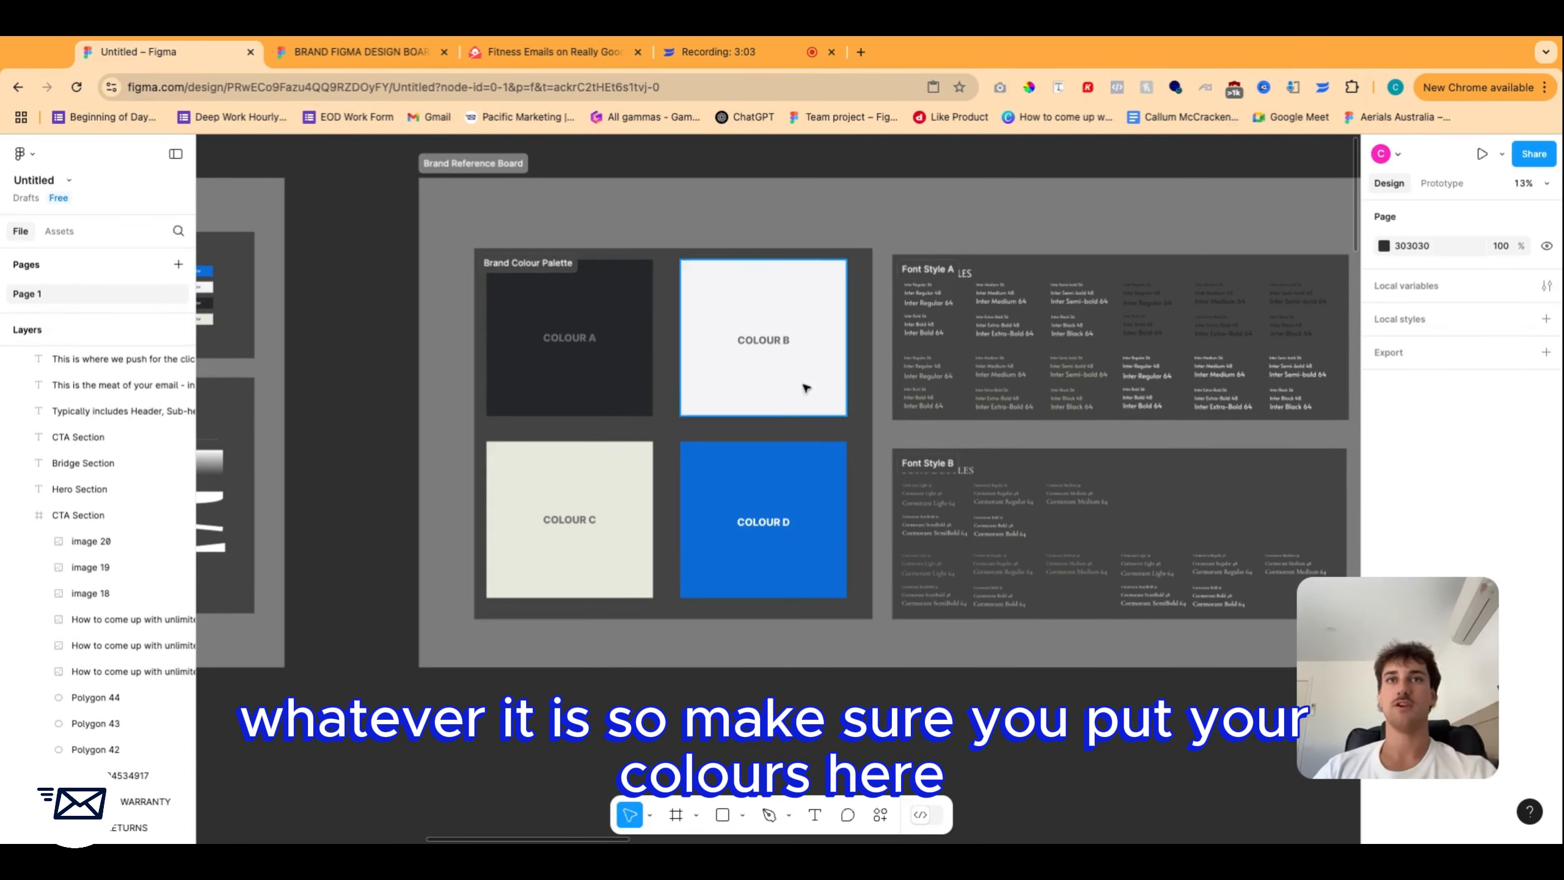
Inspect the Font Style A and Font Style B samples, the Brand Logos and the Brand Icons.
{"action": "scroll", "coordinate": [714, 289], "scroll_direction": "right", "scroll_amount": 6}
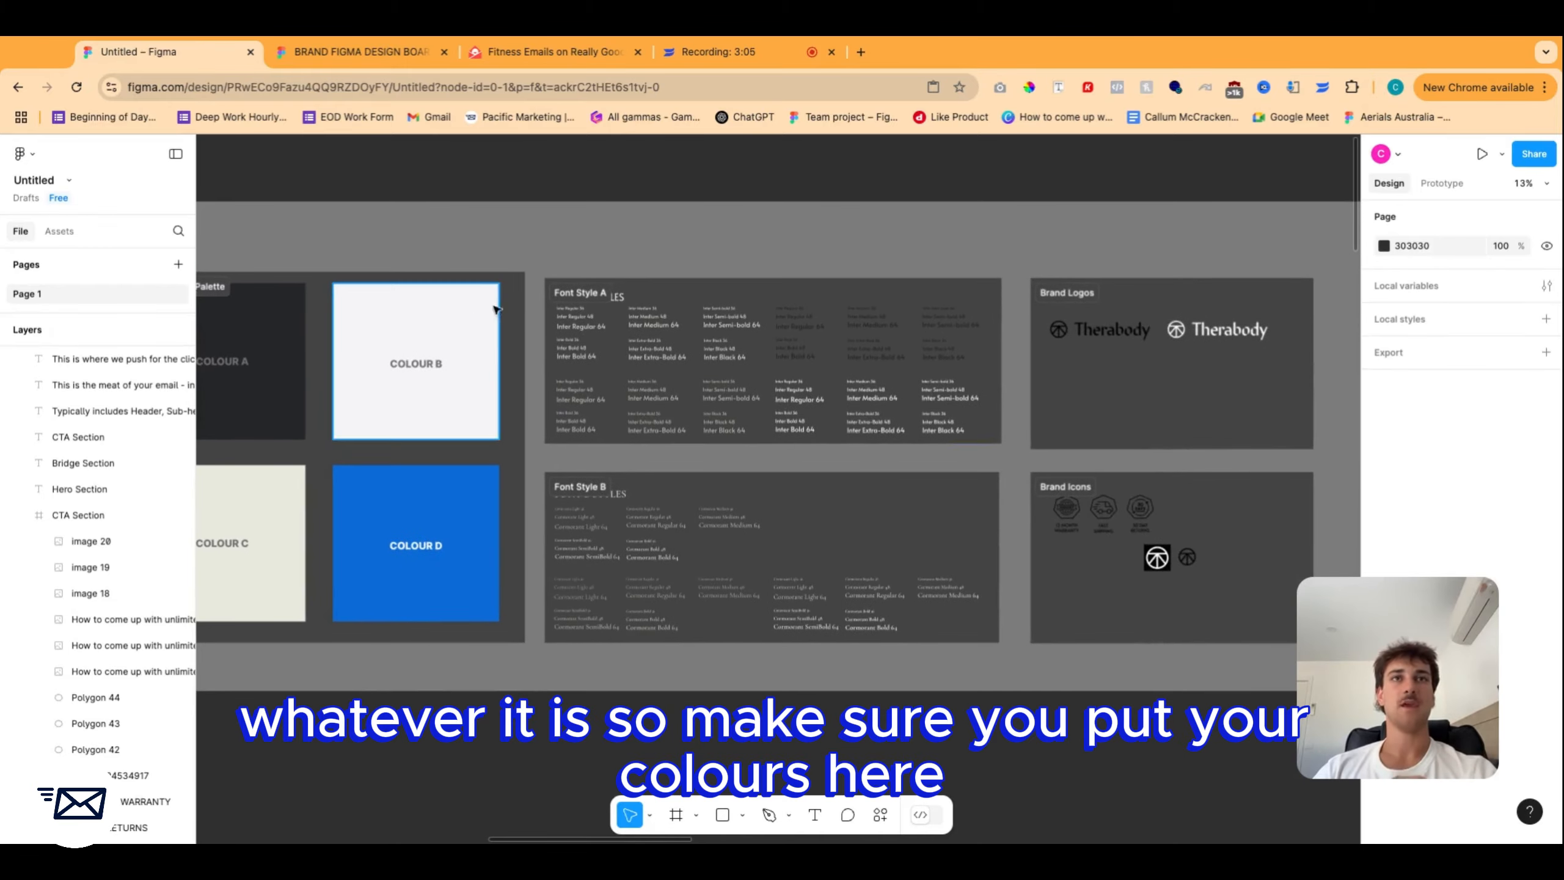
{"action": "scroll", "coordinate": [679, 347], "scroll_direction": "up", "scroll_amount": 3}
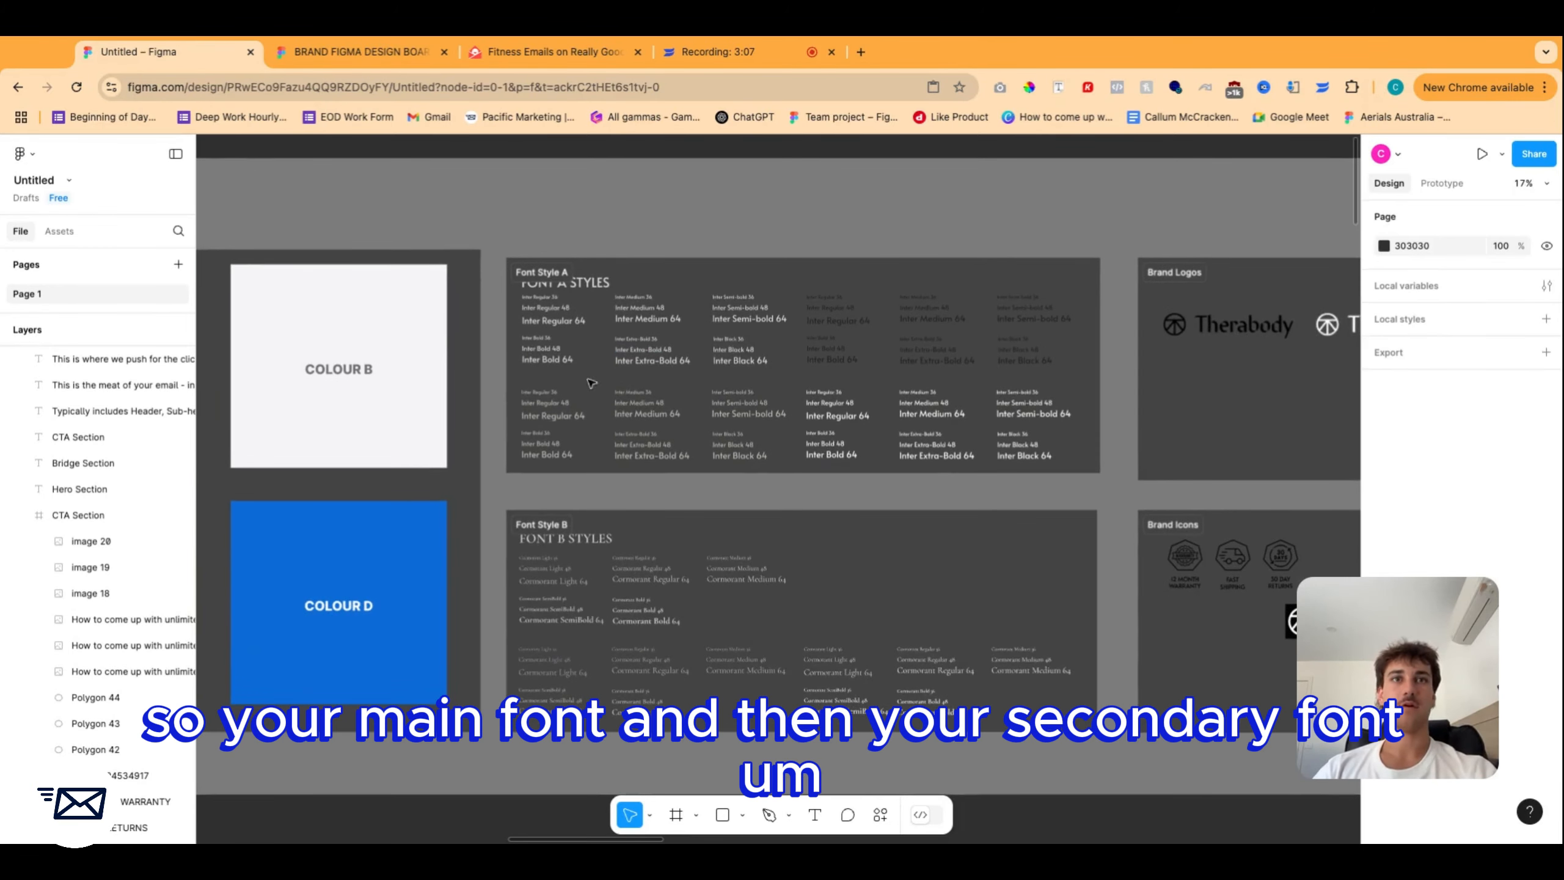
{"action": "scroll", "coordinate": [626, 581], "scroll_direction": "right", "scroll_amount": 3}
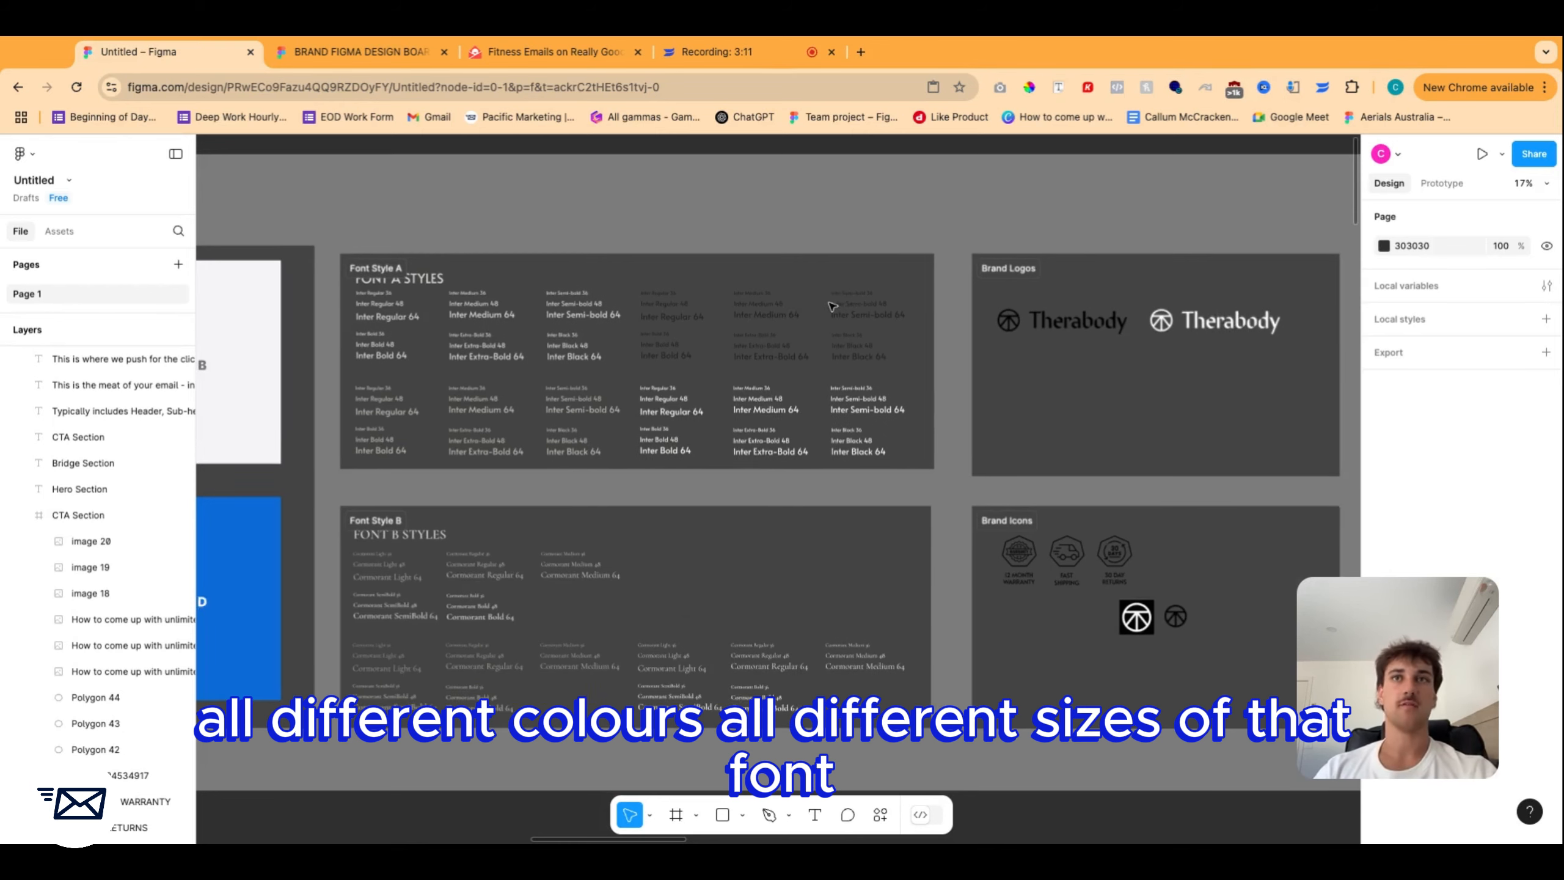
{"action": "scroll", "coordinate": [874, 566], "scroll_direction": "right", "scroll_amount": 6}
{"action": "scroll", "coordinate": [860, 361], "scroll_direction": "down", "scroll_amount": 3}
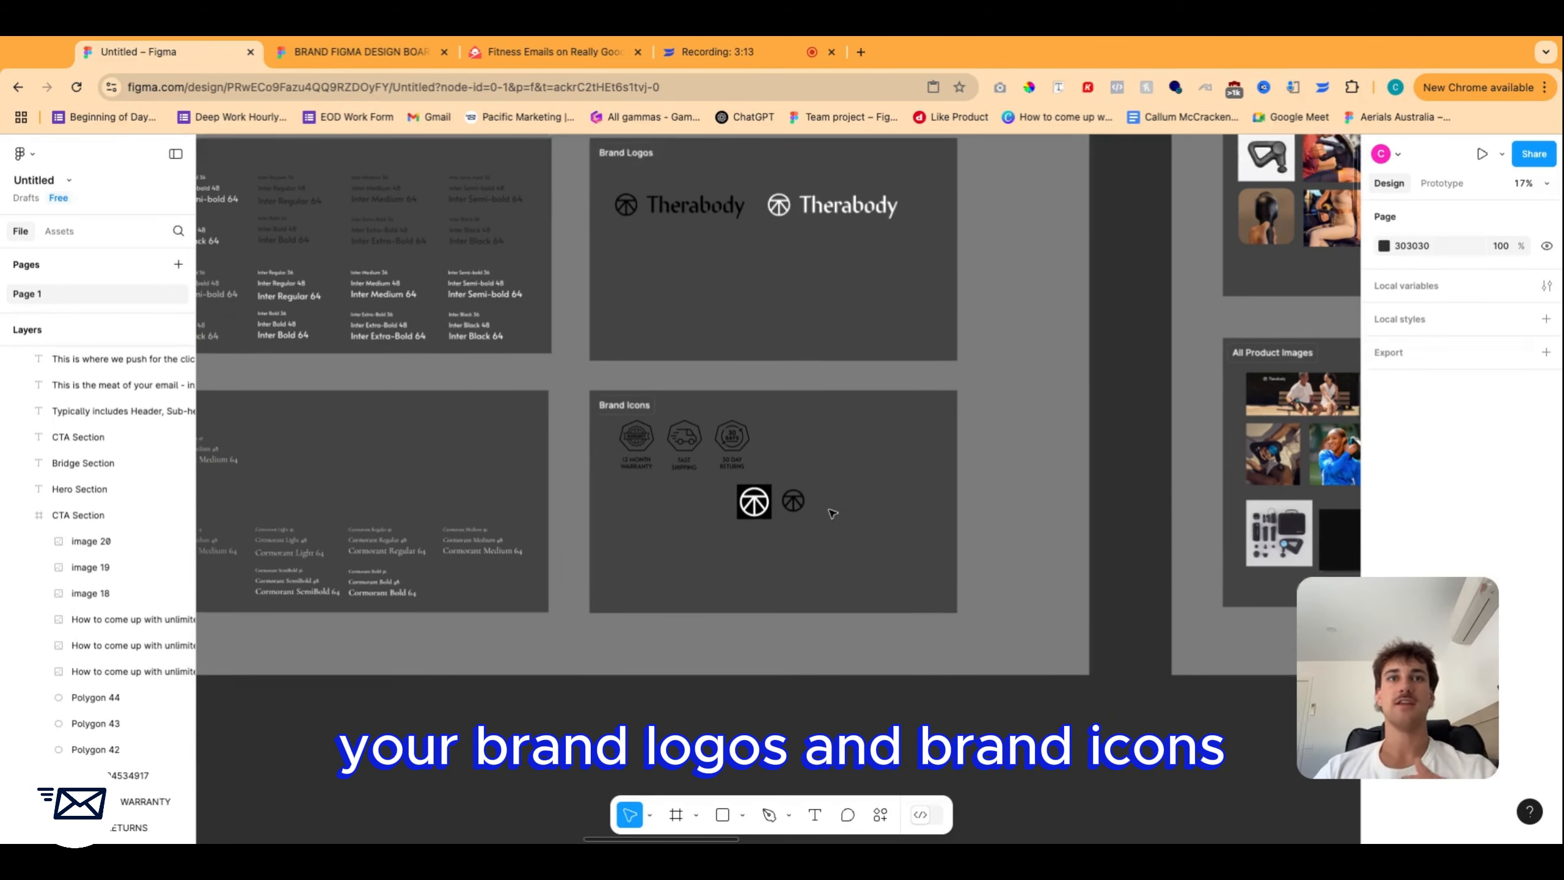
{"action": "scroll", "coordinate": [695, 413], "scroll_direction": "up", "scroll_amount": 5}
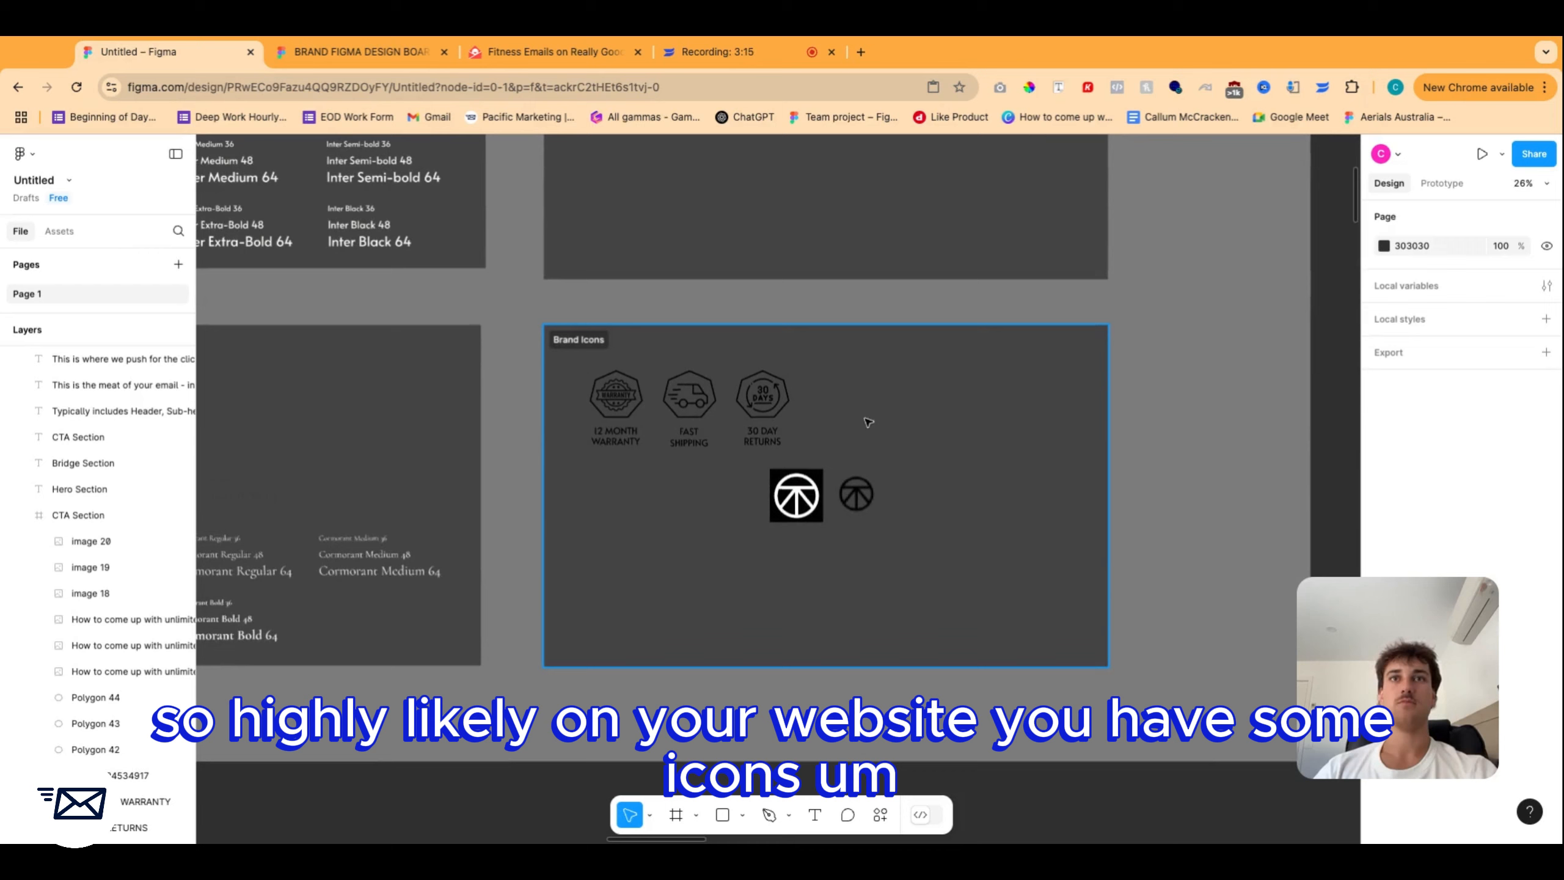
{"action": "scroll", "coordinate": [868, 423], "scroll_direction": "up", "scroll_amount": 1}
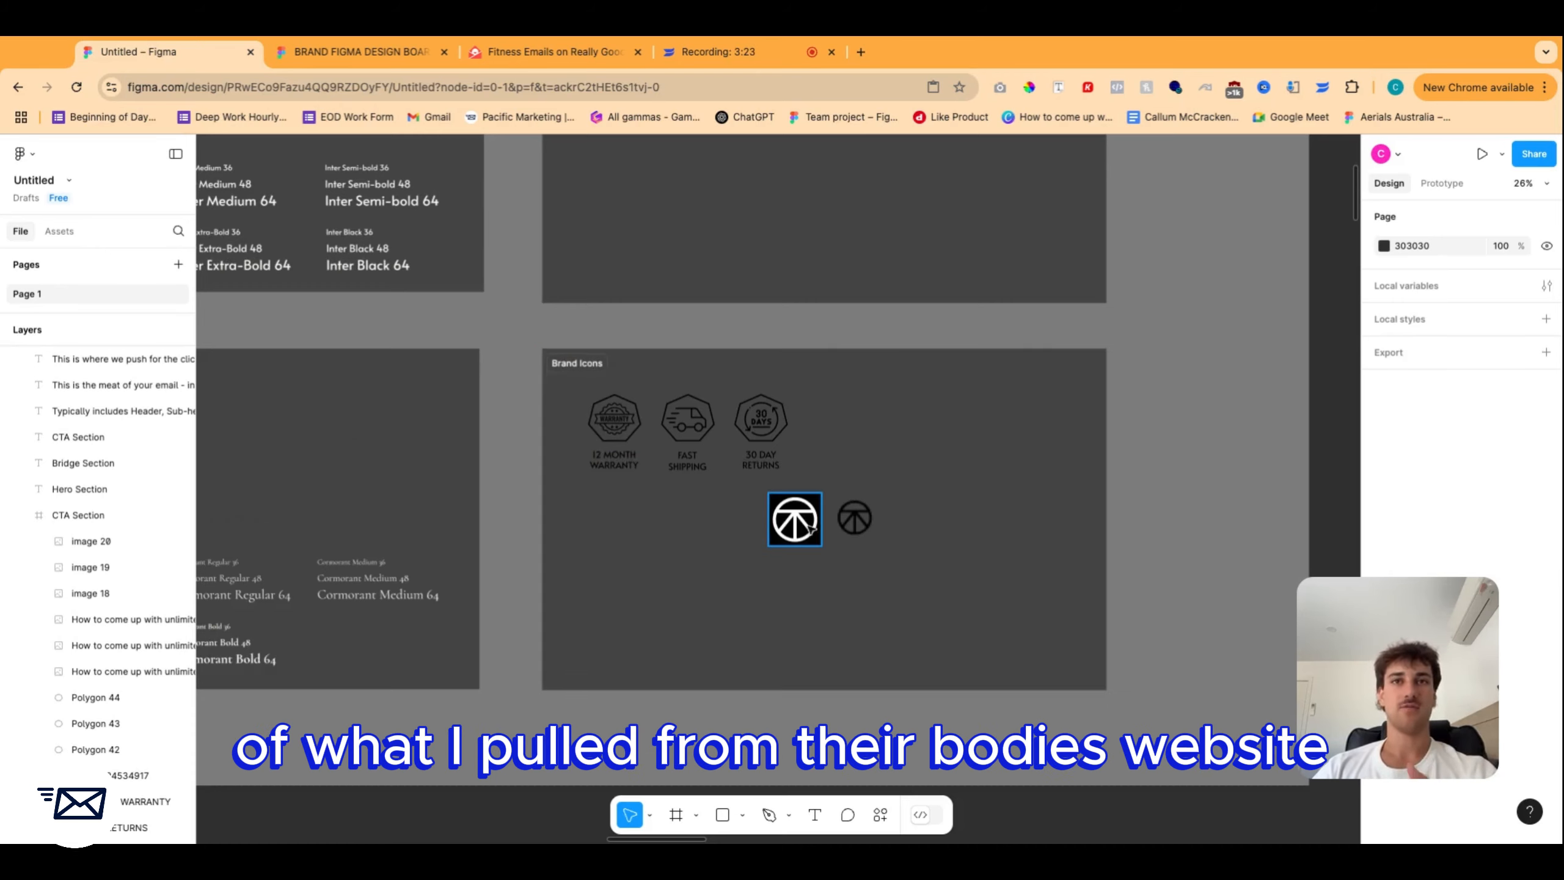
{"action": "scroll", "coordinate": [886, 378], "scroll_direction": "down", "scroll_amount": 5}
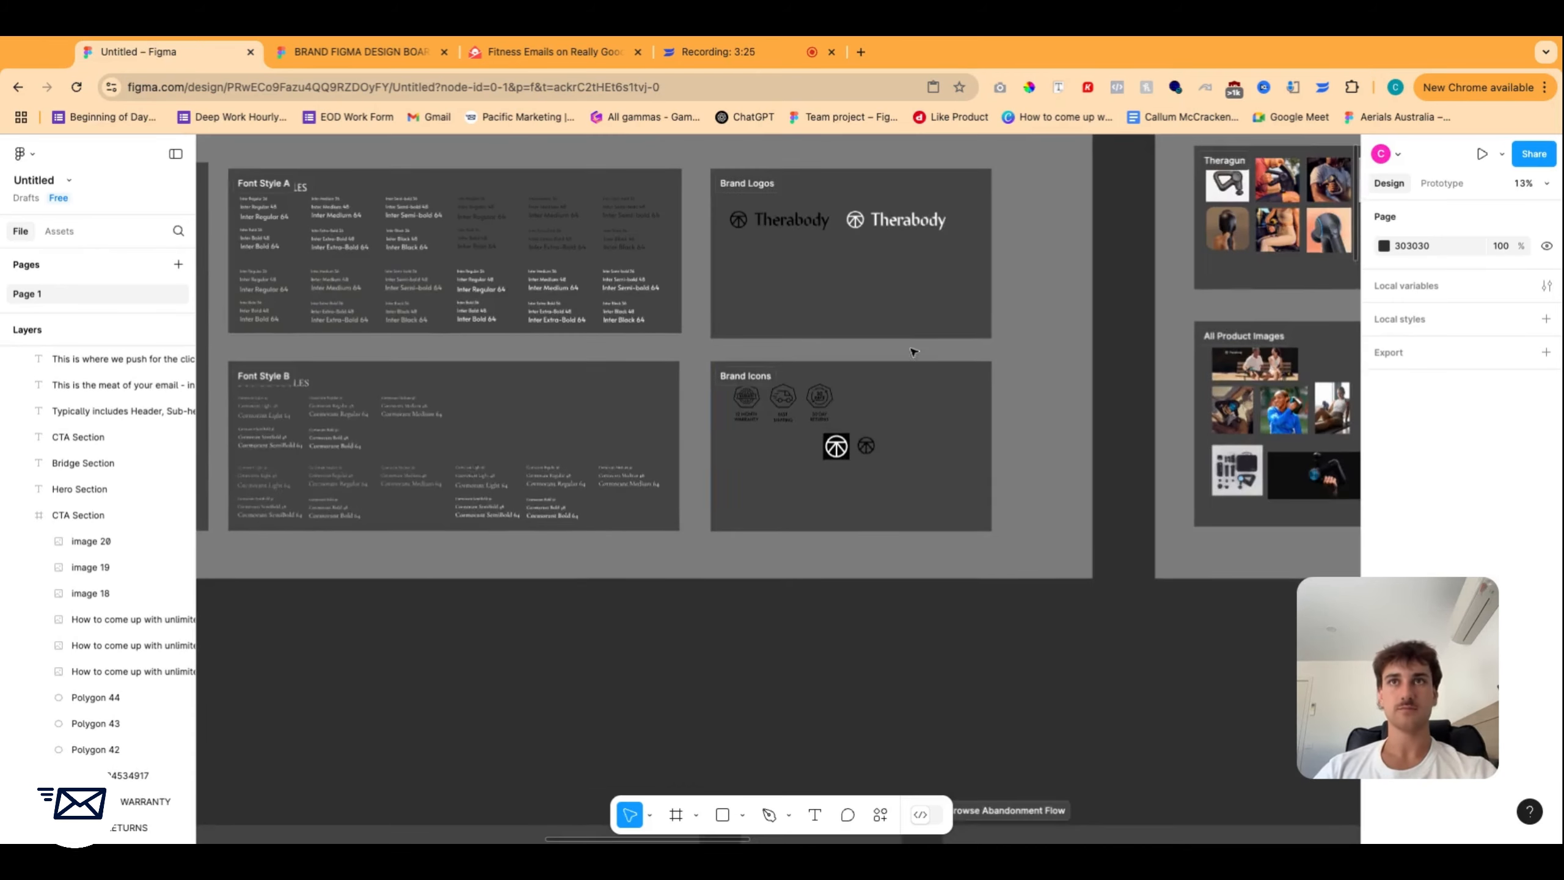
Examine the Brand Images section, including the Theragun, Theramask and All Product Images frames.
{"action": "scroll", "coordinate": [914, 349], "scroll_direction": "right", "scroll_amount": 8}
{"action": "scroll", "coordinate": [915, 349], "scroll_direction": "up", "scroll_amount": 1}
{"action": "scroll", "coordinate": [912, 407], "scroll_direction": "right", "scroll_amount": 3}
{"action": "scroll", "coordinate": [912, 407], "scroll_direction": "left", "scroll_amount": 3}
{"action": "scroll", "coordinate": [912, 407], "scroll_direction": "up", "scroll_amount": 2}
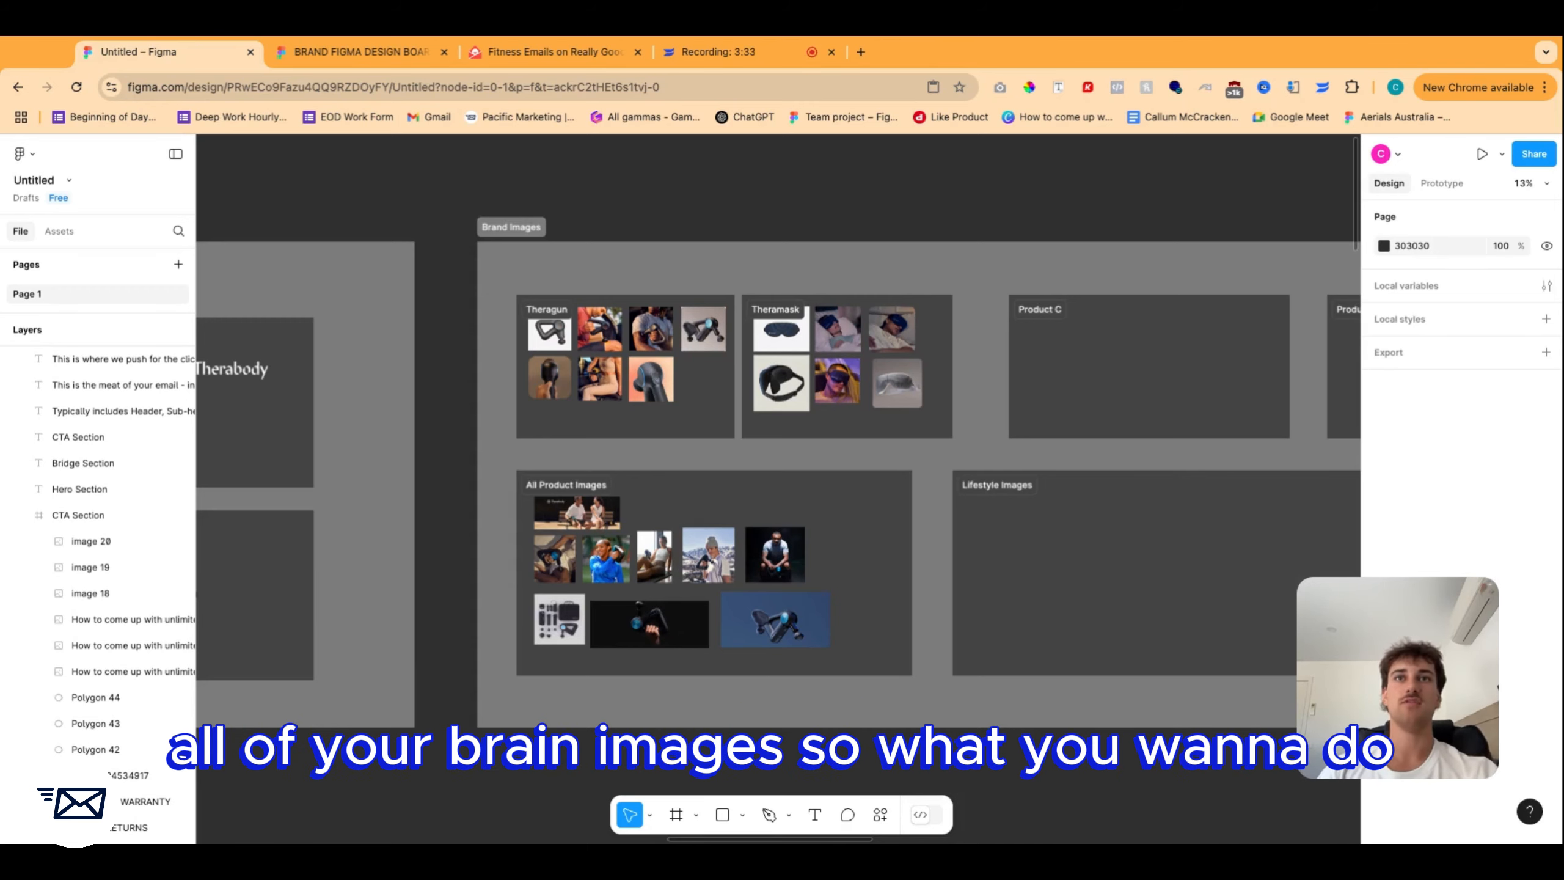
{"action": "scroll", "coordinate": [1079, 244], "scroll_direction": "down", "scroll_amount": 3}
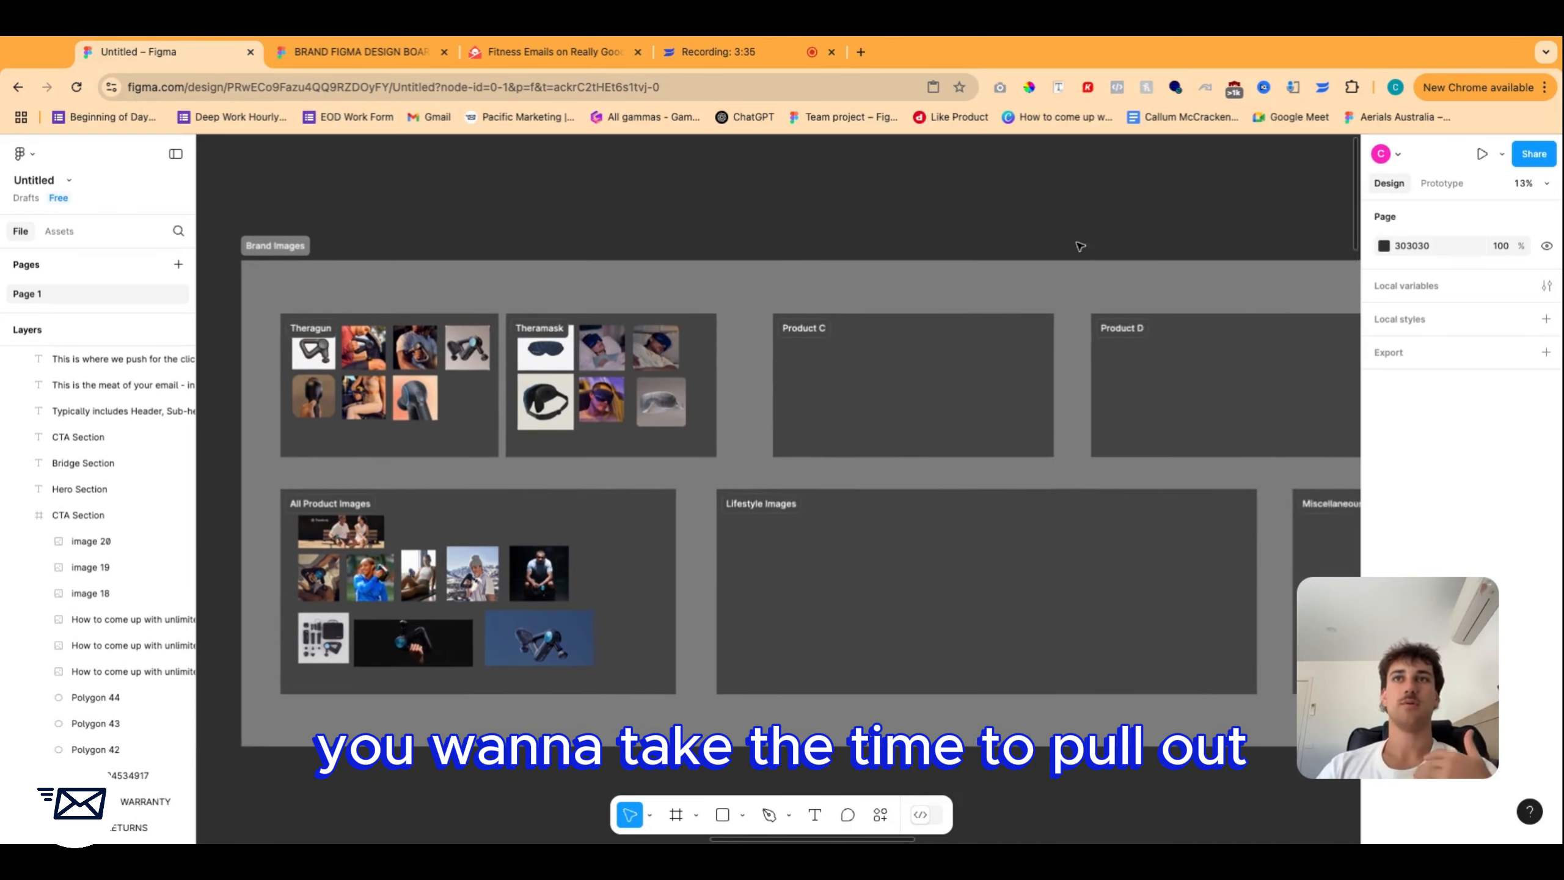
{"action": "scroll", "coordinate": [1079, 244], "scroll_direction": "up", "scroll_amount": 3}
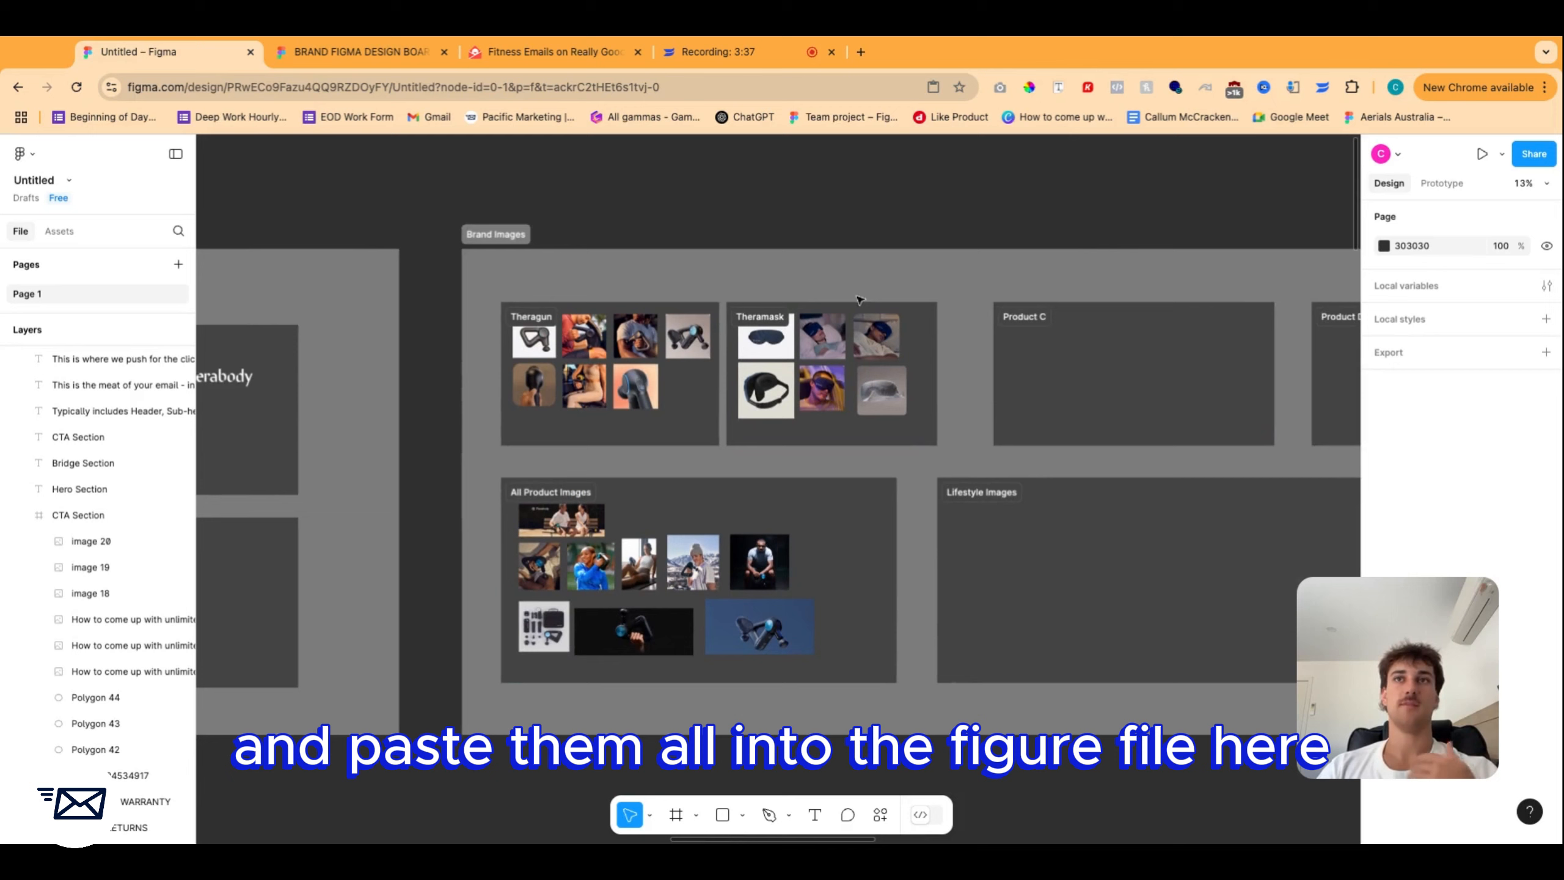
{"action": "scroll", "coordinate": [1095, 447], "scroll_direction": "right", "scroll_amount": 3}
{"action": "scroll", "coordinate": [1095, 448], "scroll_direction": "left", "scroll_amount": 3}
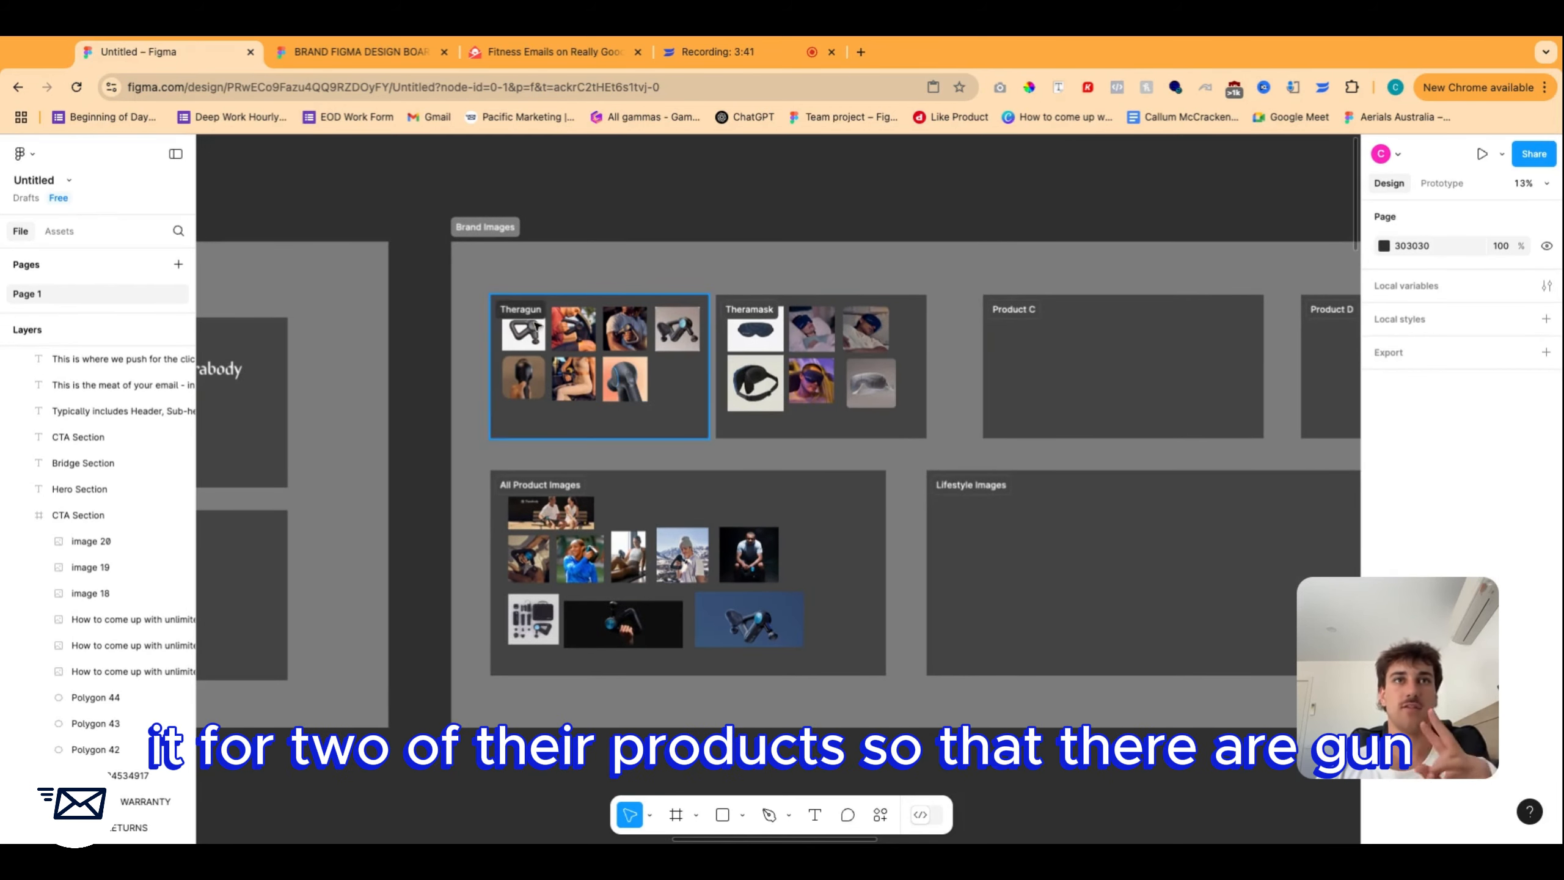
{"action": "scroll", "coordinate": [646, 419], "scroll_direction": "up", "scroll_amount": 5, "text": "ctrl"}
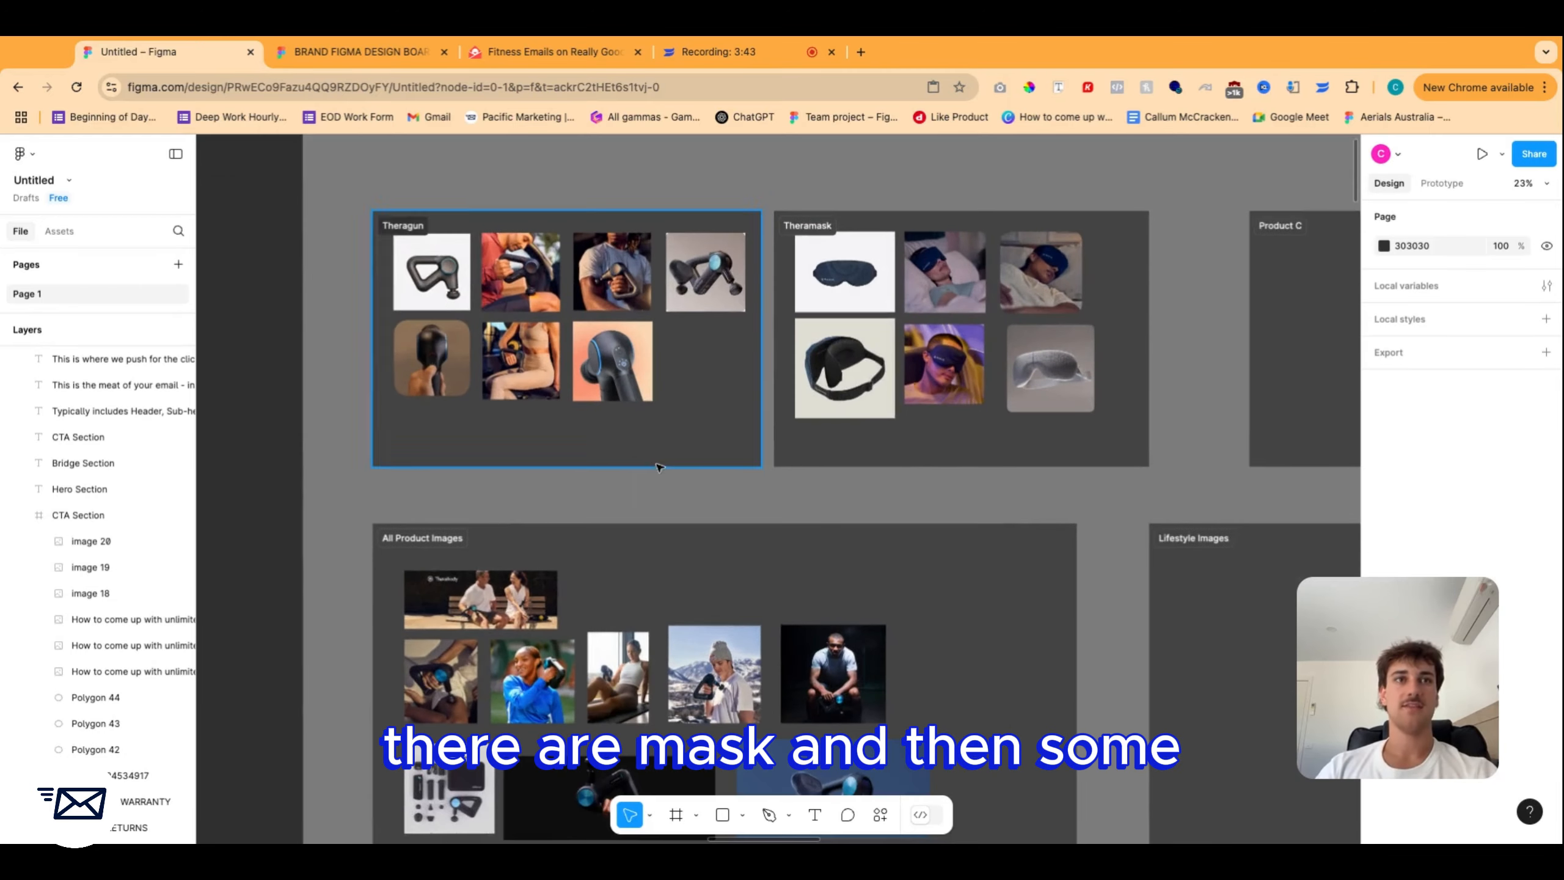
{"action": "scroll", "coordinate": [659, 466], "scroll_direction": "down", "scroll_amount": 3}
{"action": "scroll", "coordinate": [688, 409], "scroll_direction": "up", "scroll_amount": 3}
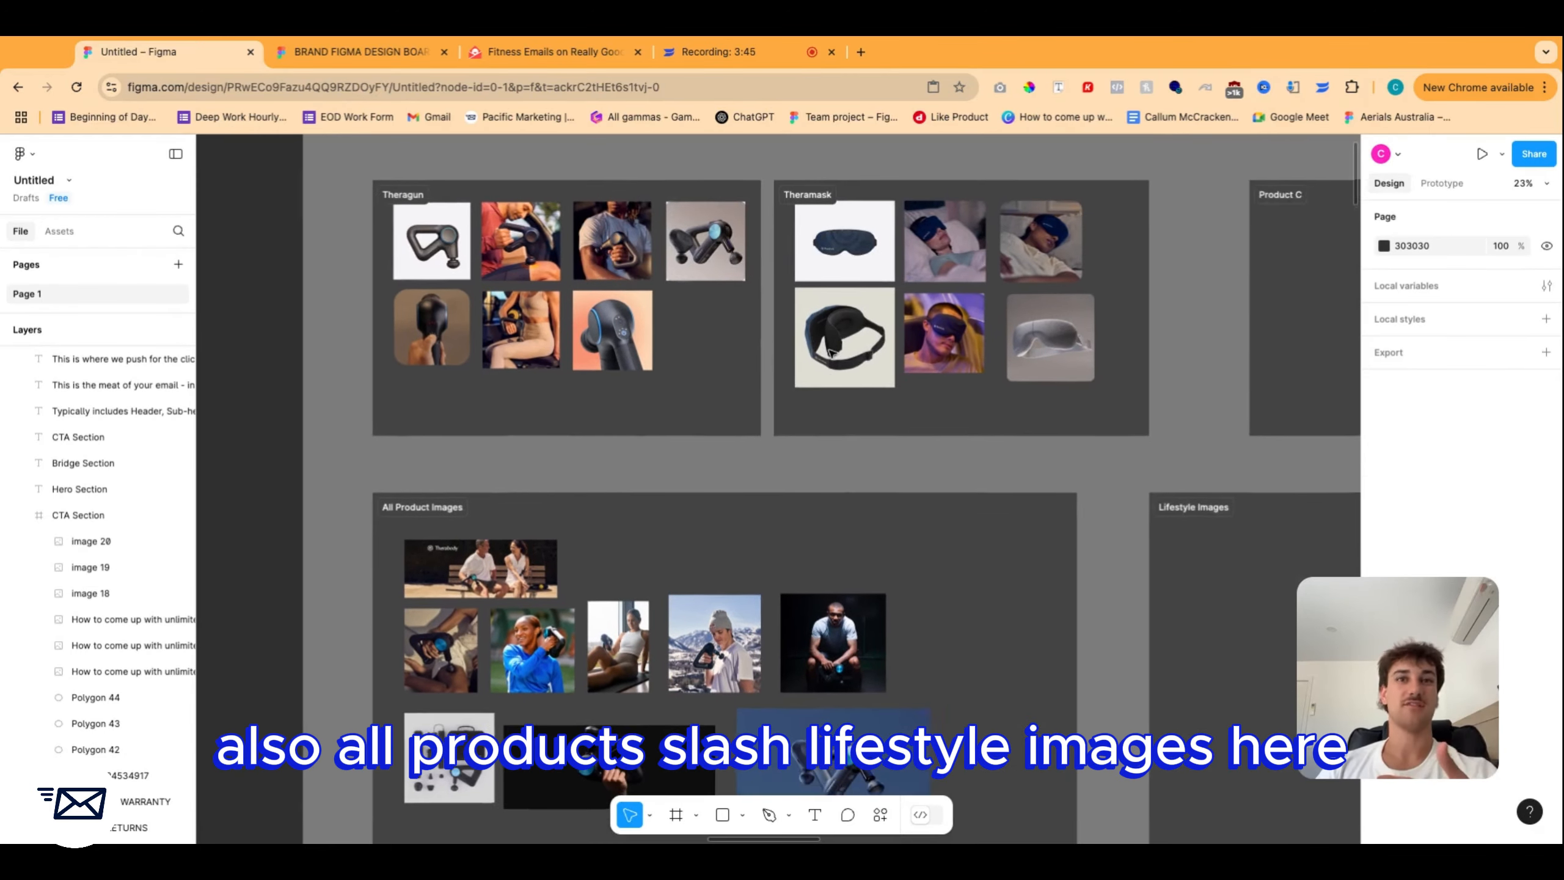
Review the Brand Images section, including the Product C, Product D, Collections, Lifestyle Images and Miscellaneous Images frames.
{"action": "scroll", "coordinate": [792, 440], "scroll_direction": "down", "scroll_amount": 5, "text": "ctrl"}
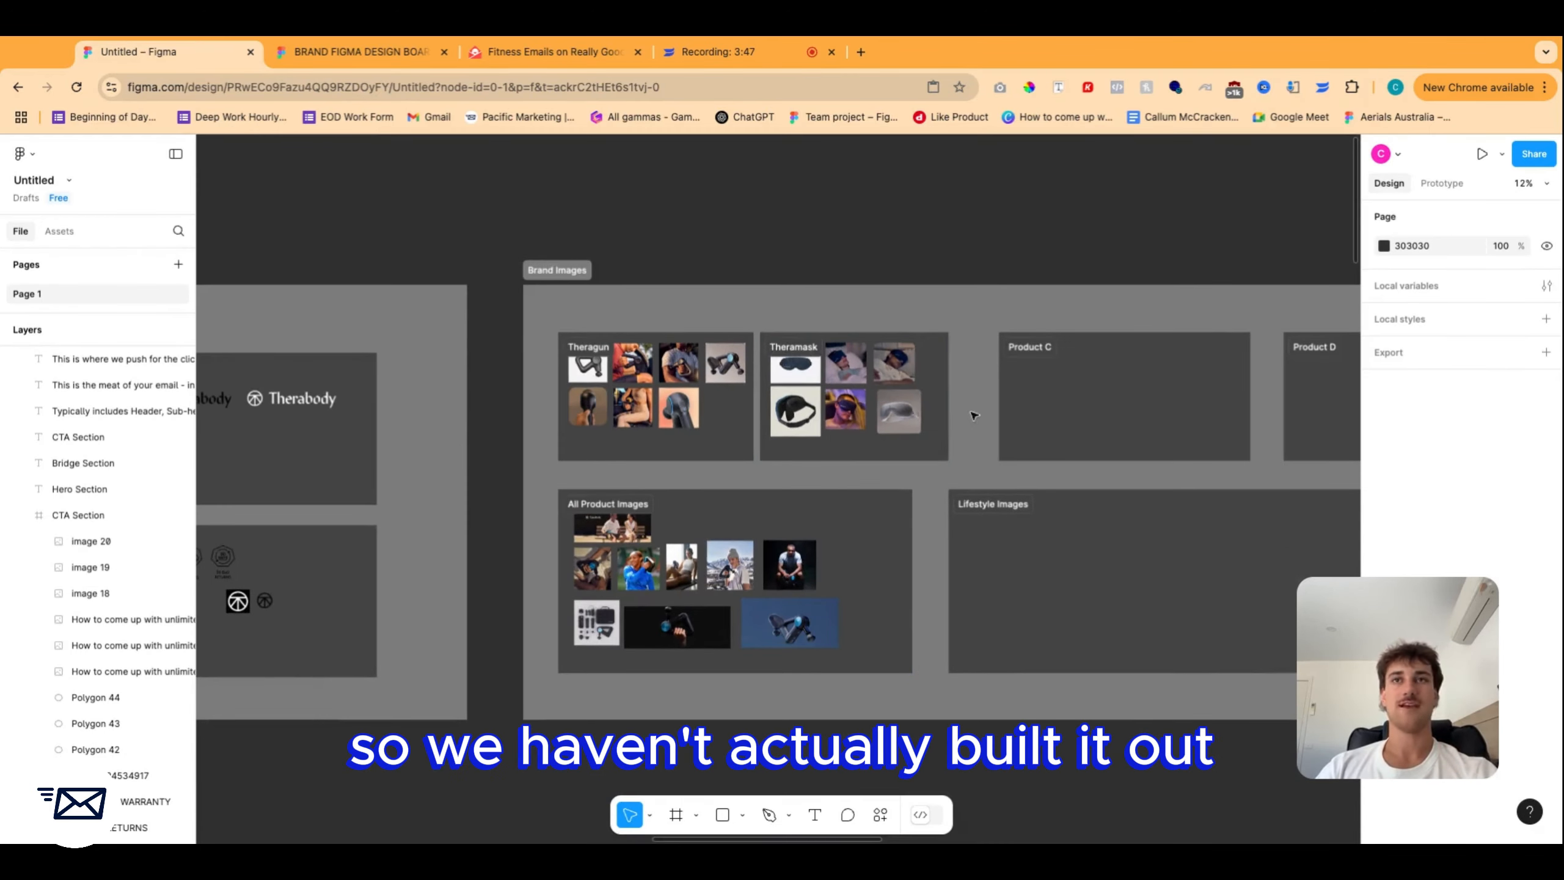
{"action": "scroll", "coordinate": [1207, 389], "scroll_direction": "right", "scroll_amount": 10}
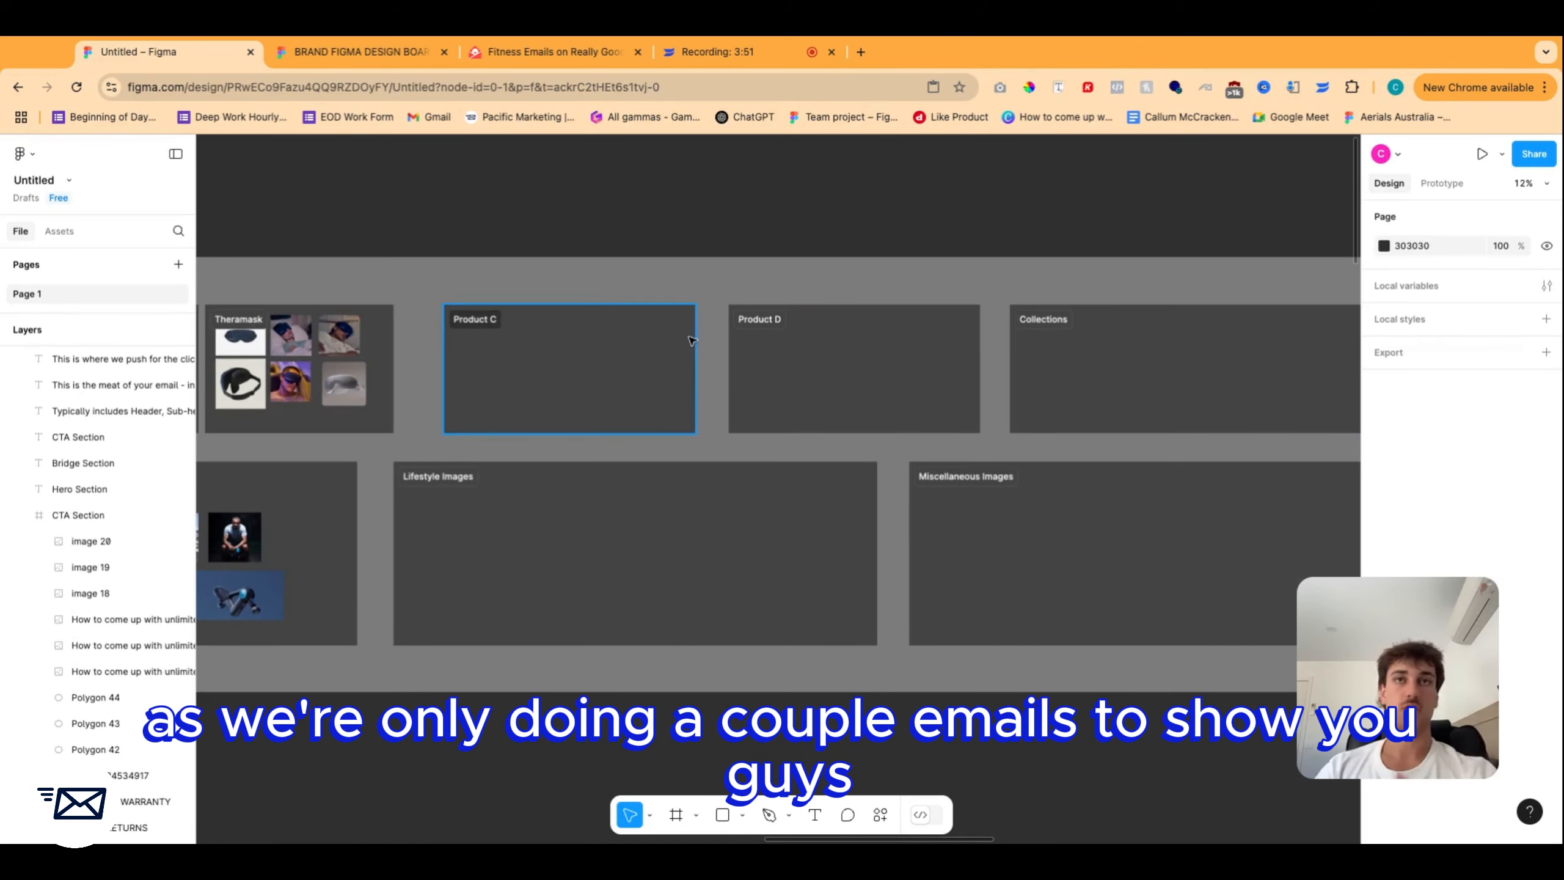
{"action": "scroll", "coordinate": [770, 308], "scroll_direction": "left", "scroll_amount": 3}
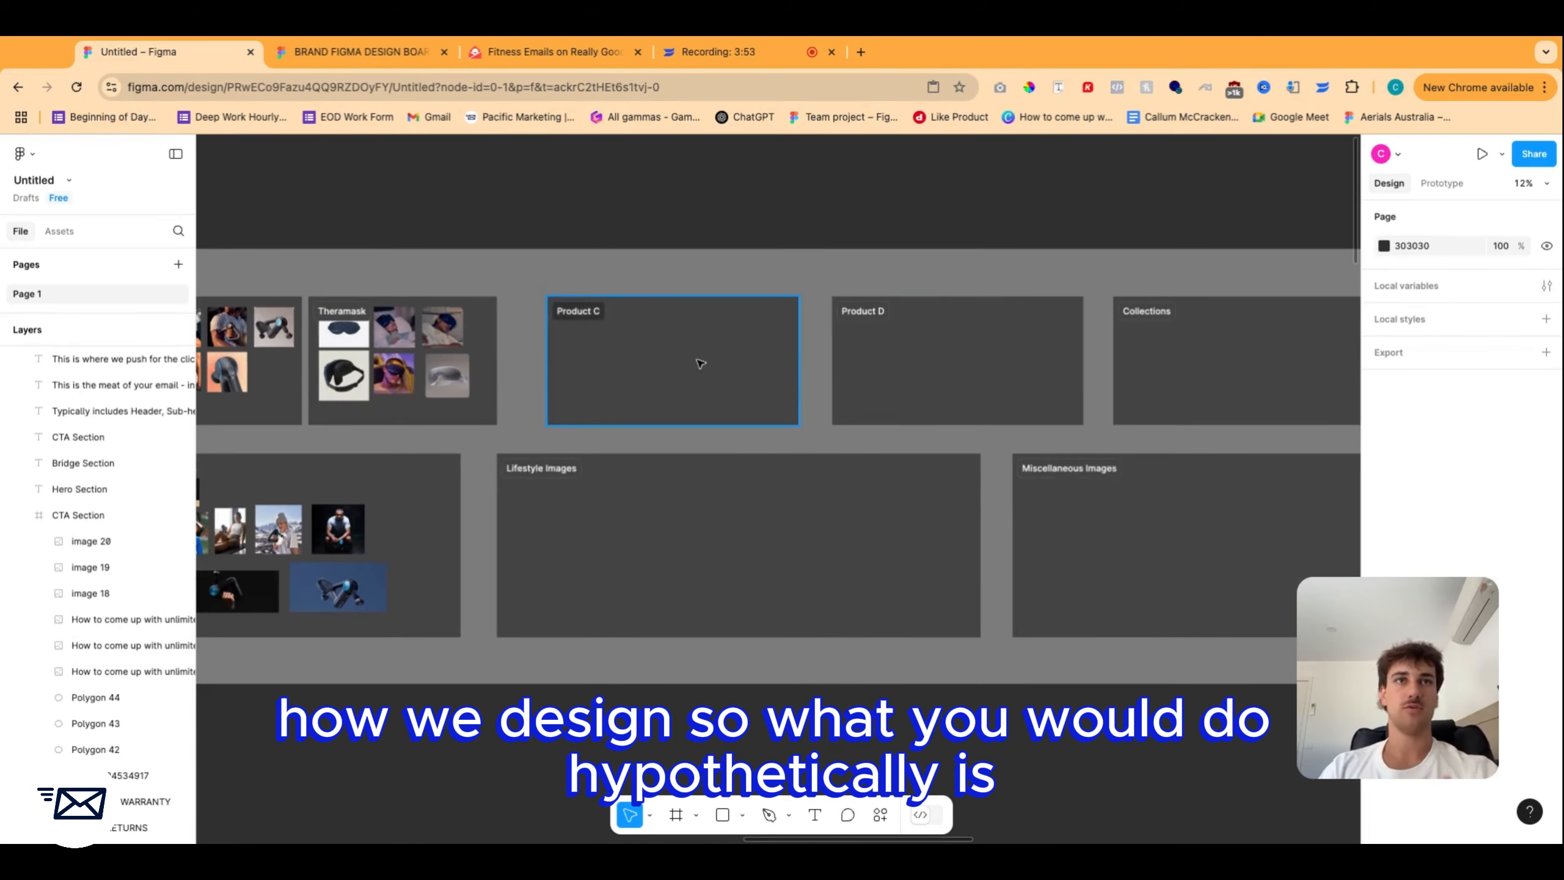
{"action": "scroll", "coordinate": [979, 277], "scroll_direction": "right", "scroll_amount": 5}
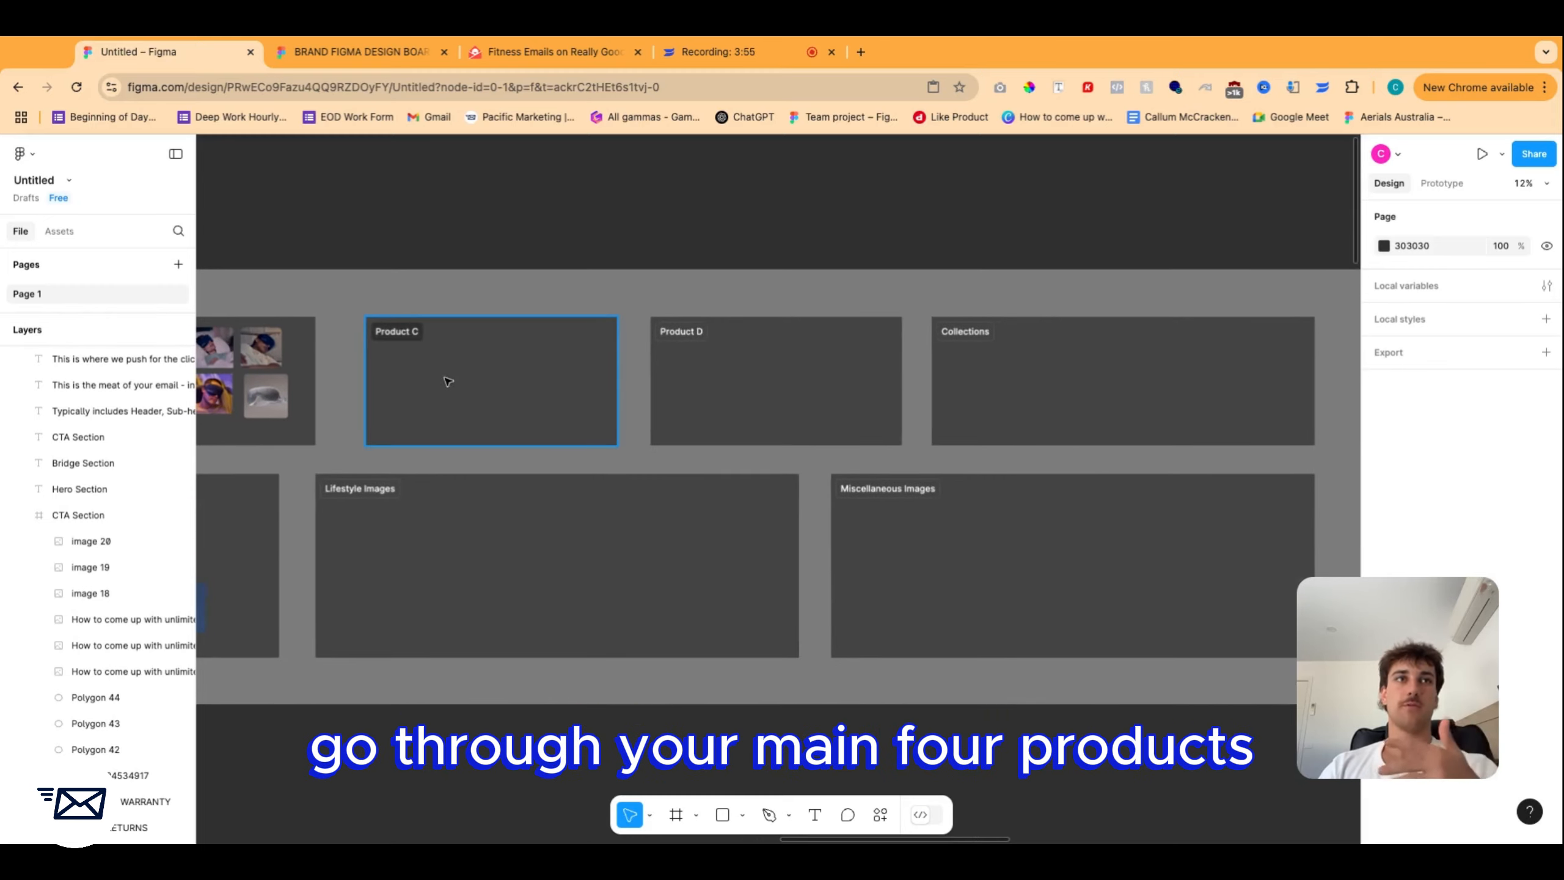
{"action": "scroll", "coordinate": [431, 377], "scroll_direction": "left", "scroll_amount": 10}
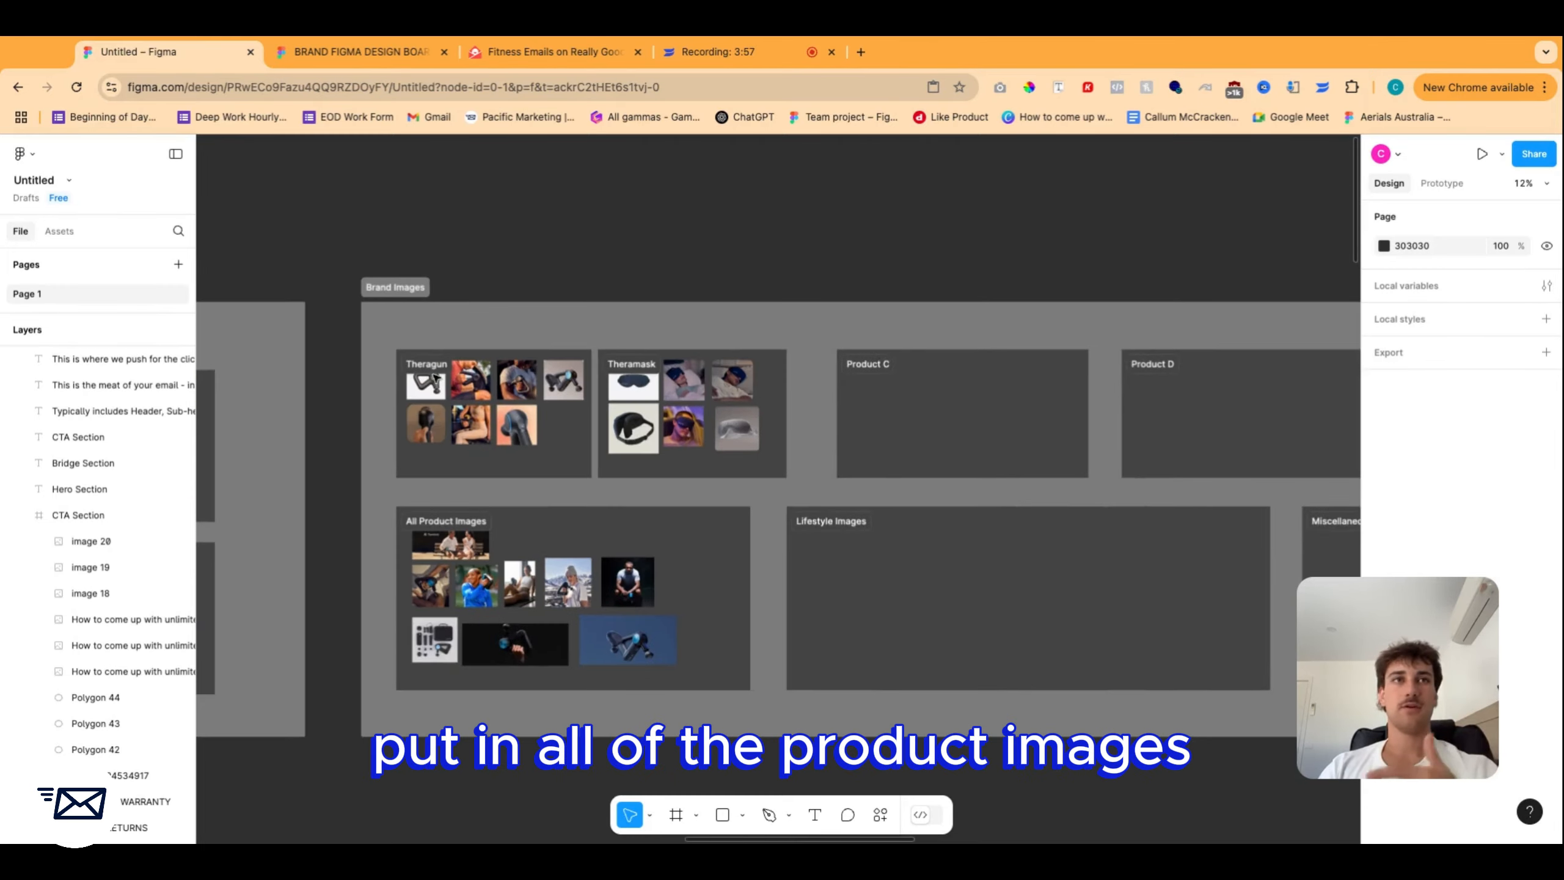
{"action": "scroll", "coordinate": [1158, 430], "scroll_direction": "right", "scroll_amount": 8}
{"action": "scroll", "coordinate": [1157, 430], "scroll_direction": "right", "scroll_amount": 5}
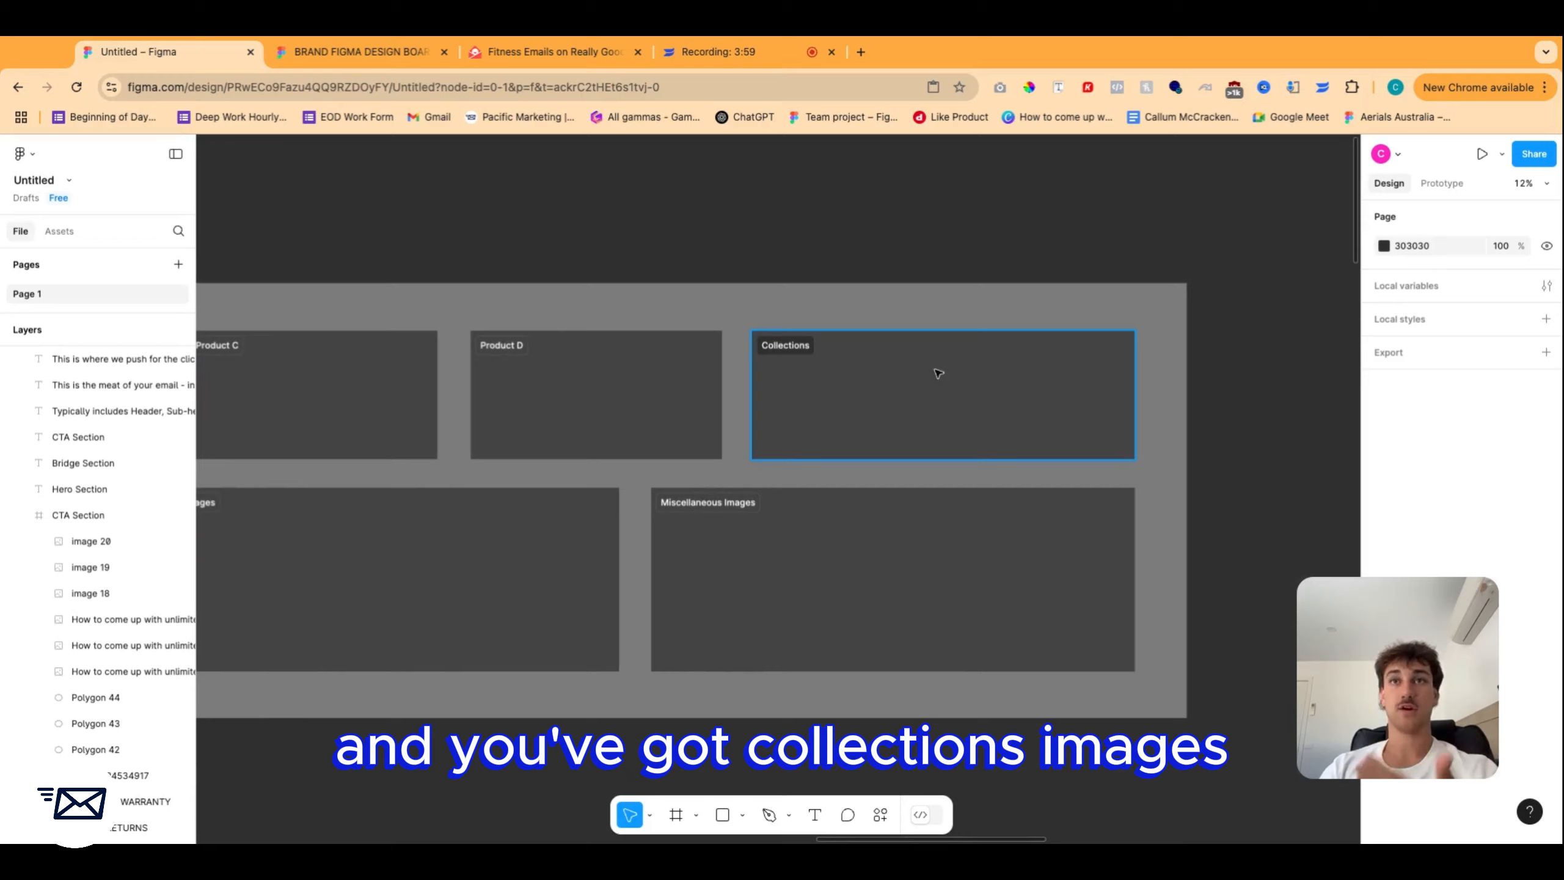
{"action": "scroll", "coordinate": [919, 391], "scroll_direction": "left", "scroll_amount": 3}
{"action": "scroll", "coordinate": [935, 433], "scroll_direction": "left", "scroll_amount": 7}
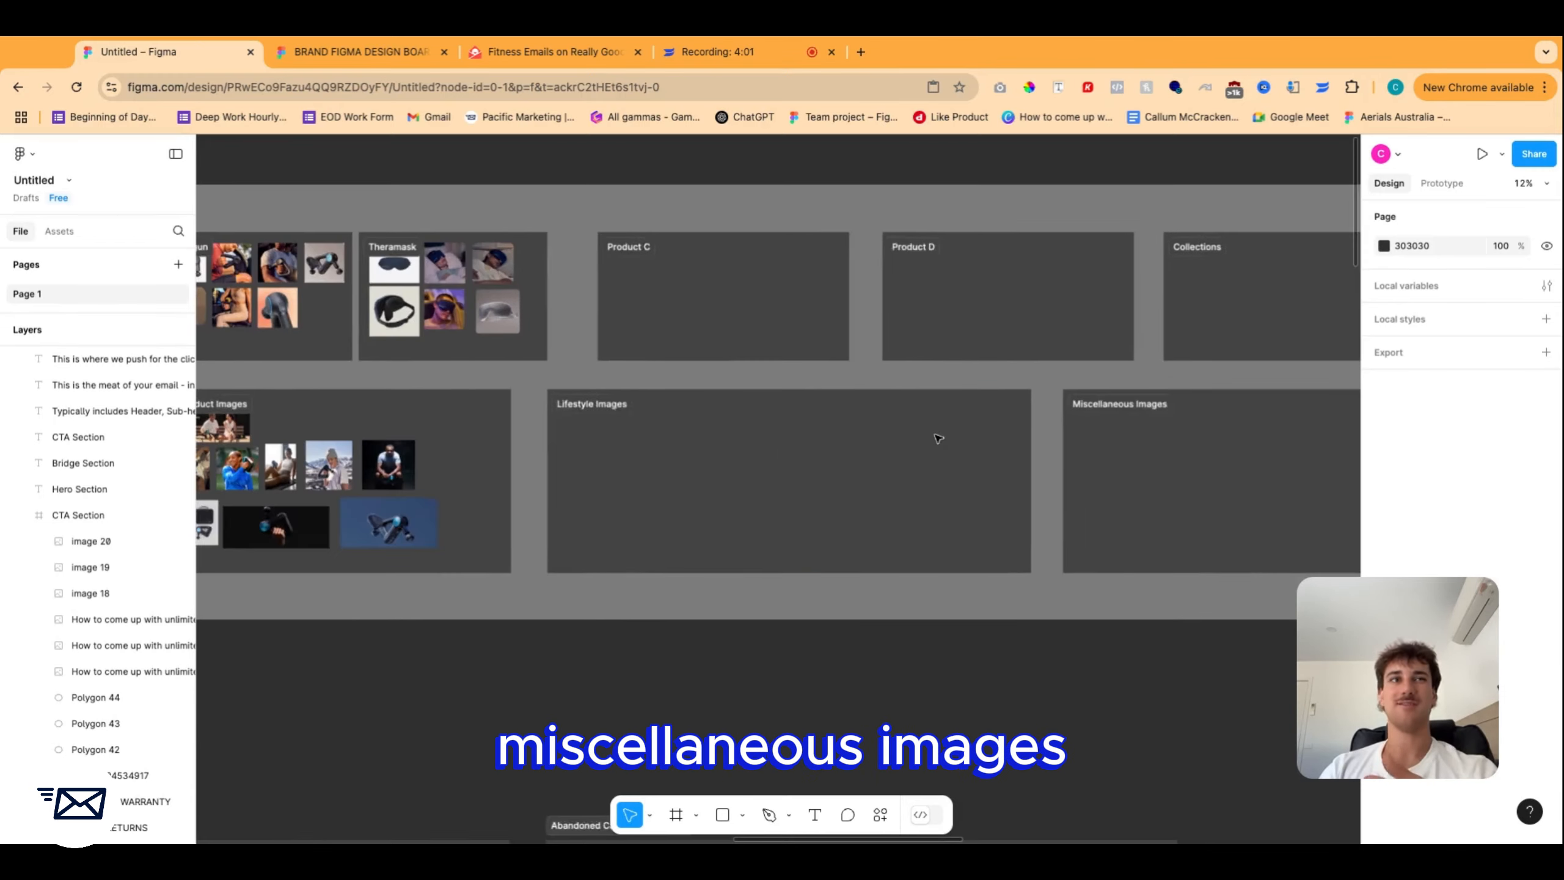
{"action": "scroll", "coordinate": [710, 458], "scroll_direction": "left", "scroll_amount": 5}
{"action": "scroll", "coordinate": [620, 398], "scroll_direction": "down", "scroll_amount": 5}
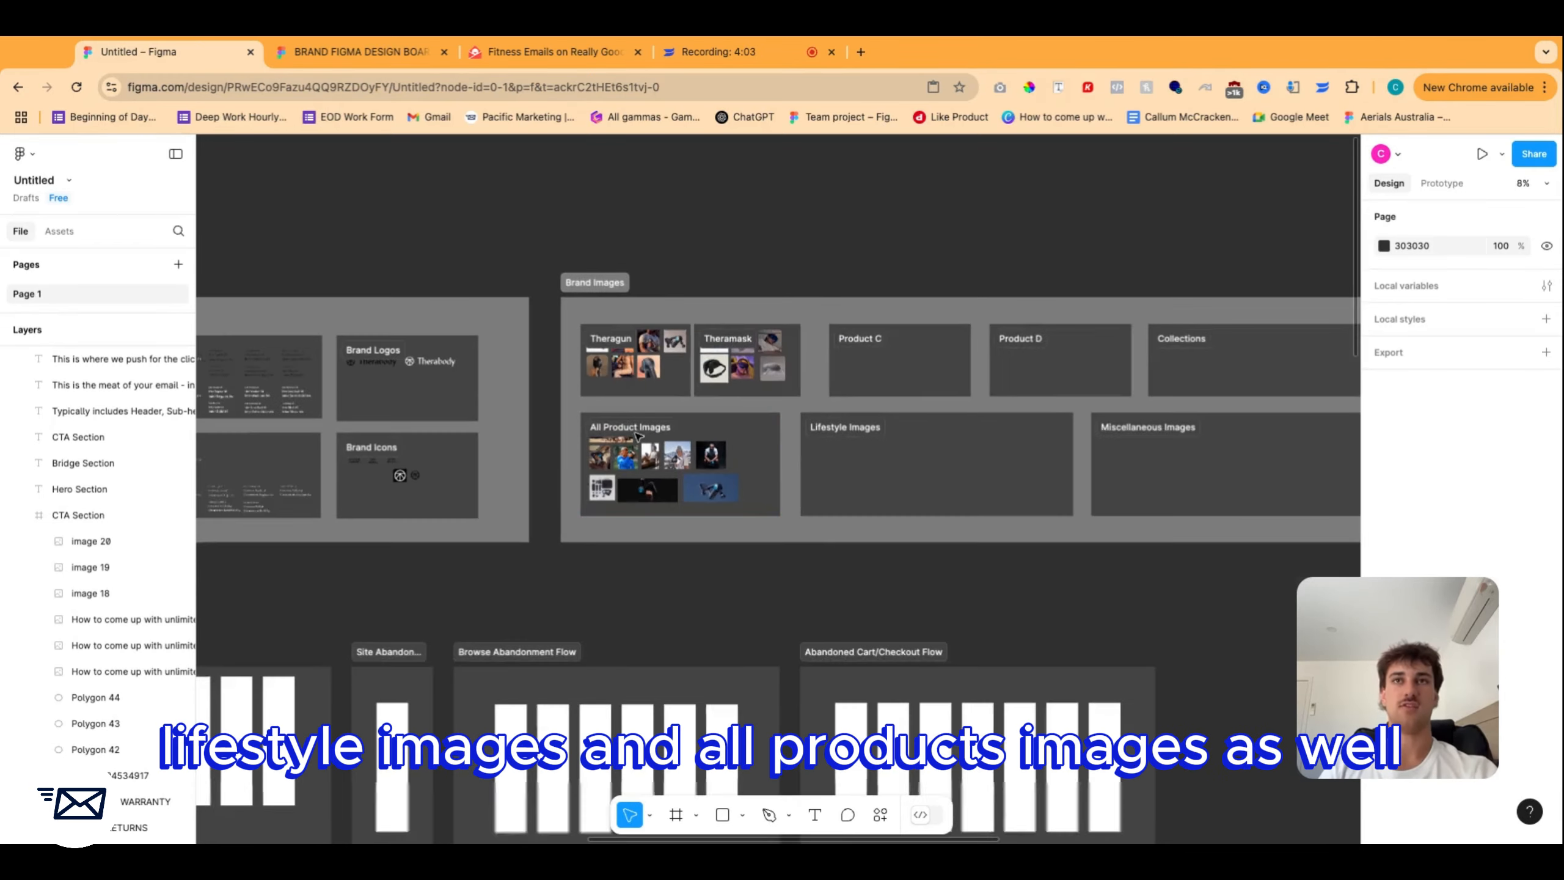
Examine the sample emails from other brands in the Design Inspiration section.
{"action": "scroll", "coordinate": [1009, 385], "scroll_direction": "right", "scroll_amount": 15}
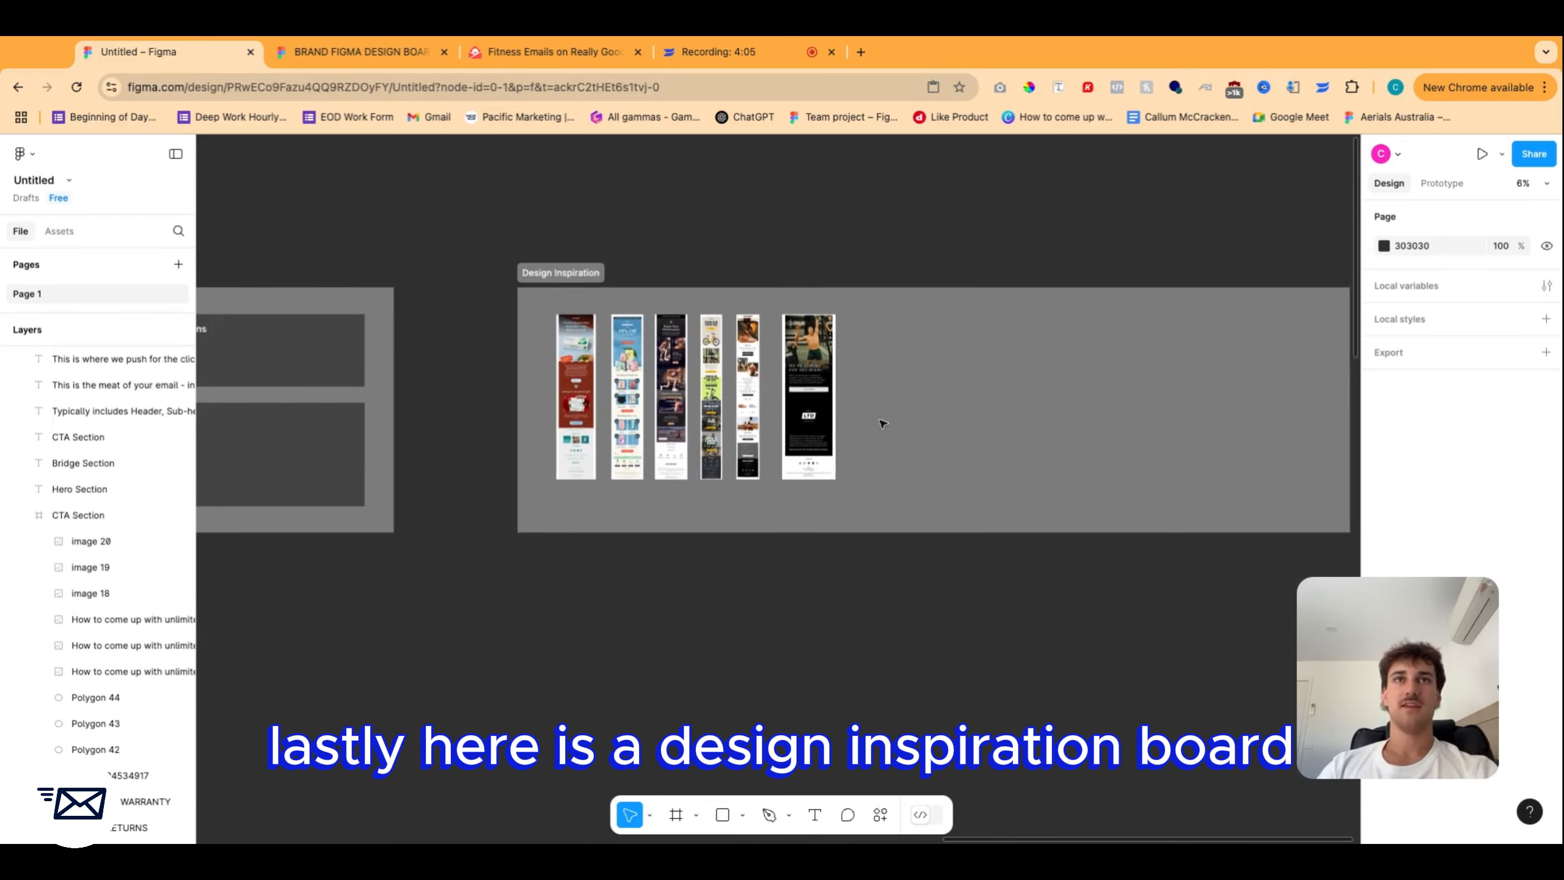
{"action": "scroll", "coordinate": [443, 413], "scroll_direction": "up", "scroll_amount": 5}
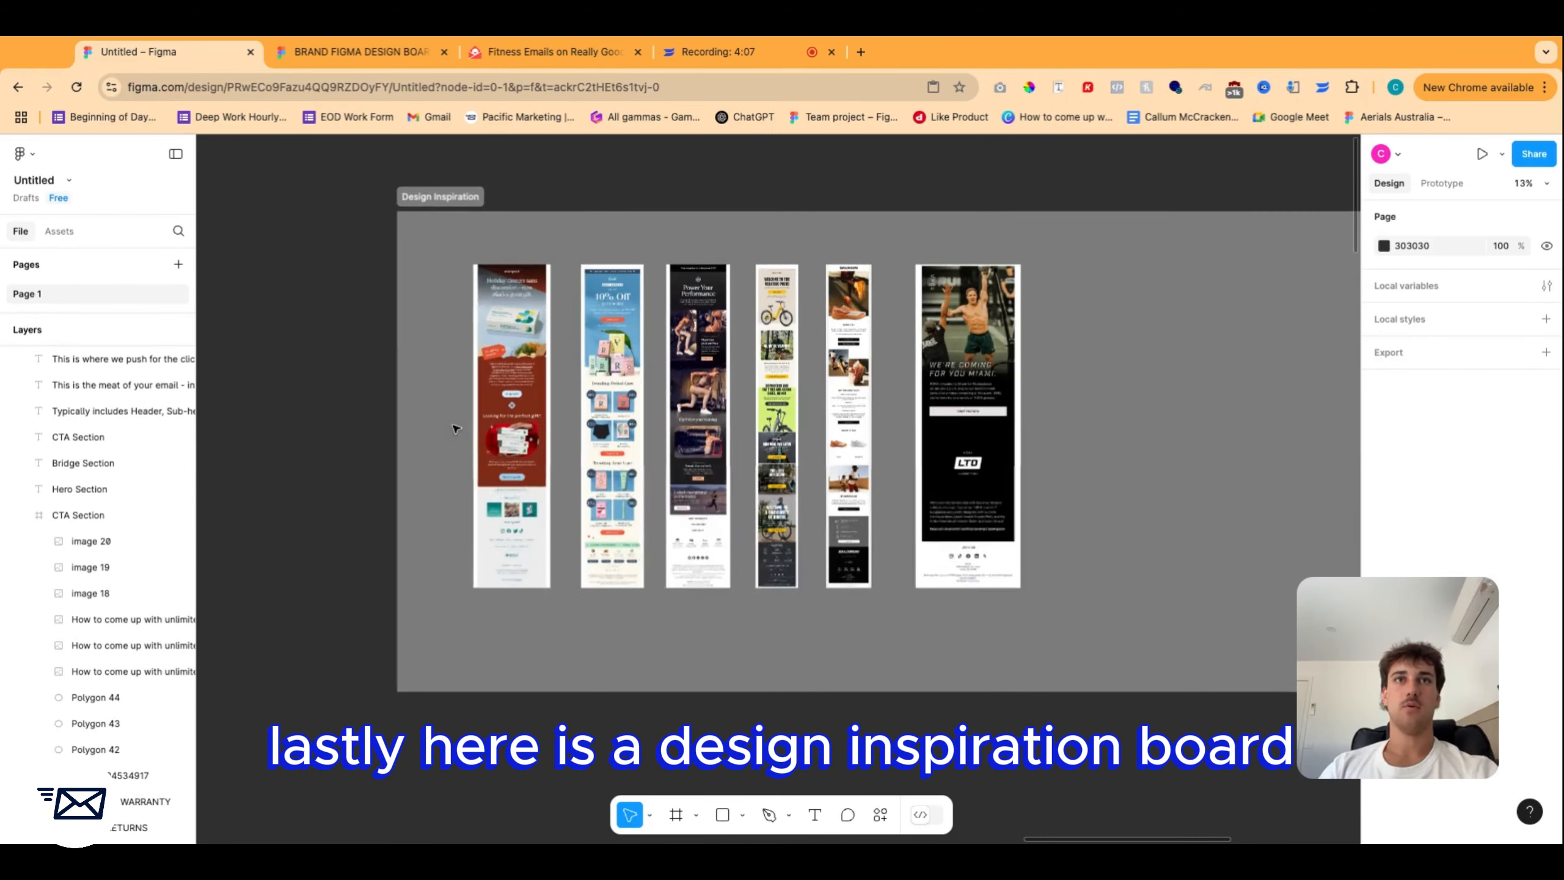
{"action": "scroll", "coordinate": [1188, 408], "scroll_direction": "right", "scroll_amount": 2}
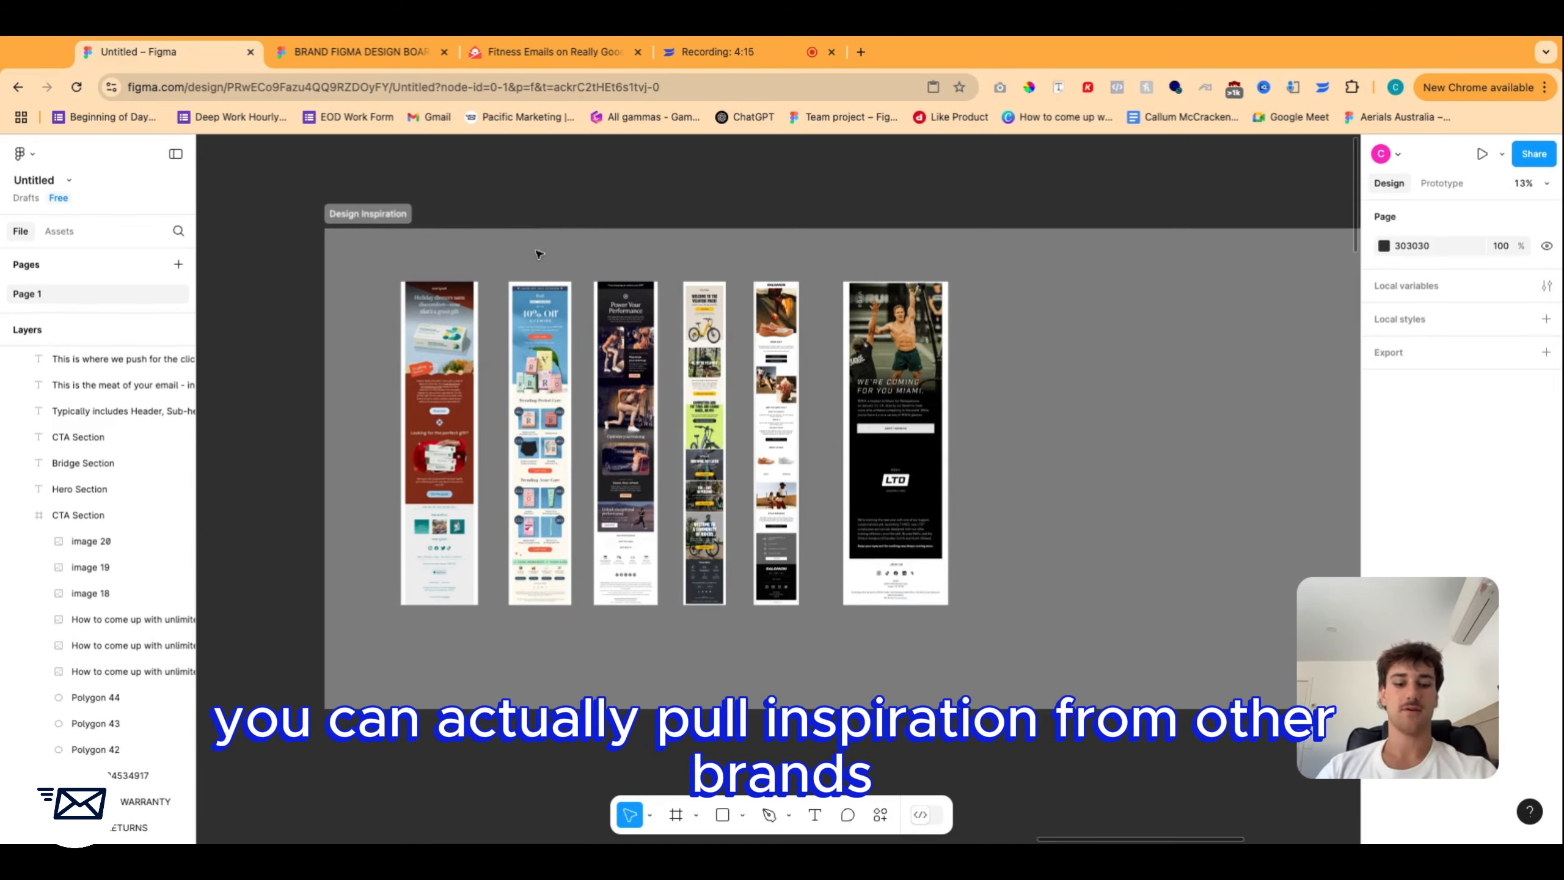
{"action": "scroll", "coordinate": [539, 254], "scroll_direction": "up", "scroll_amount": 5}
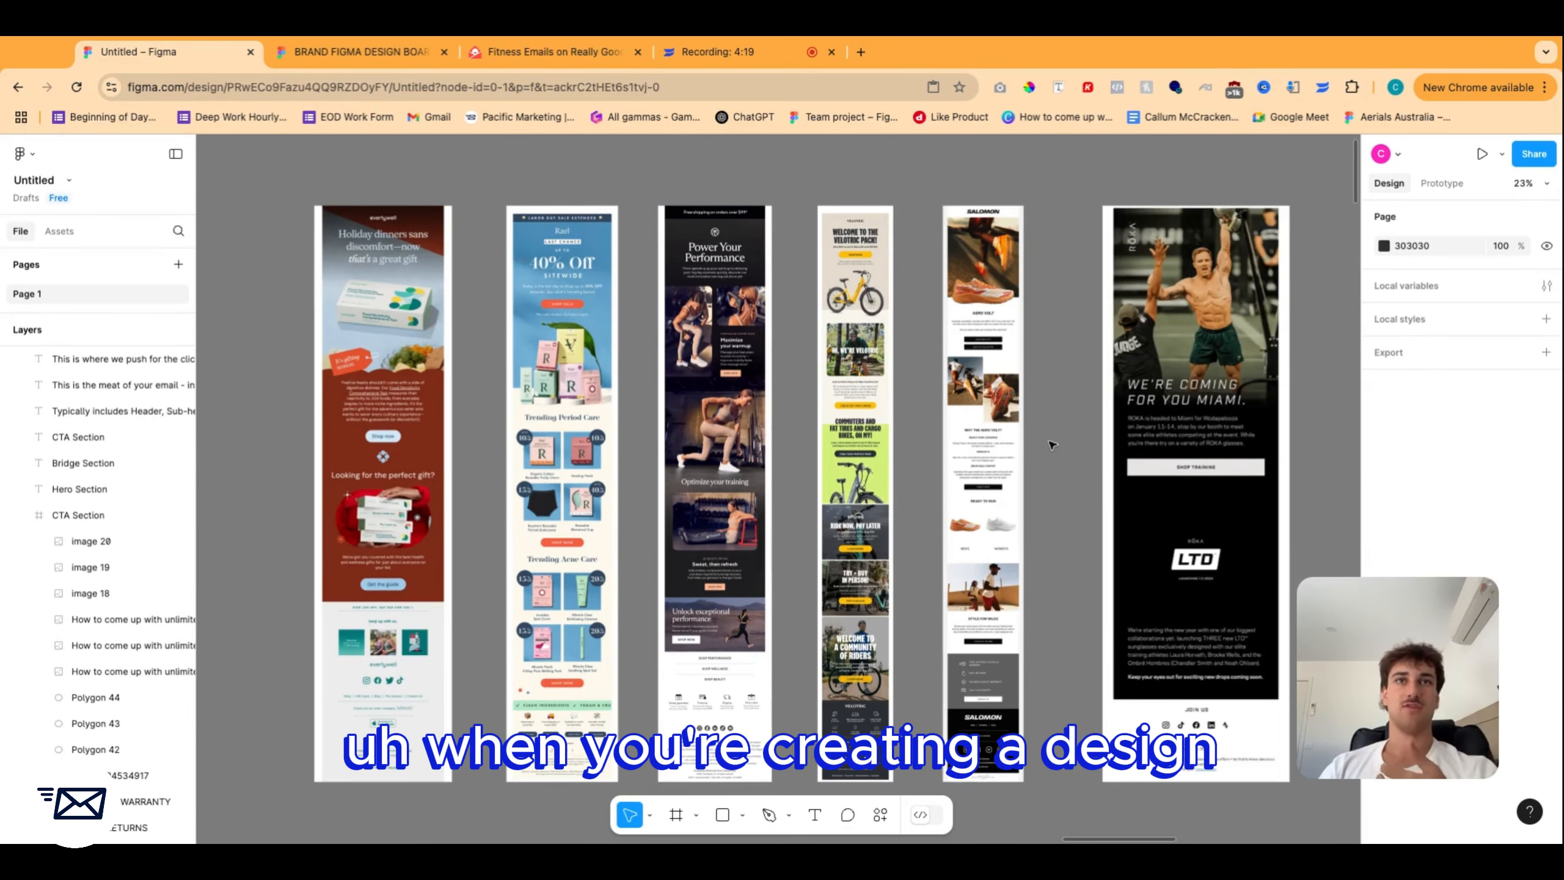
{"action": "scroll", "coordinate": [1051, 445], "scroll_direction": "left", "scroll_amount": 3}
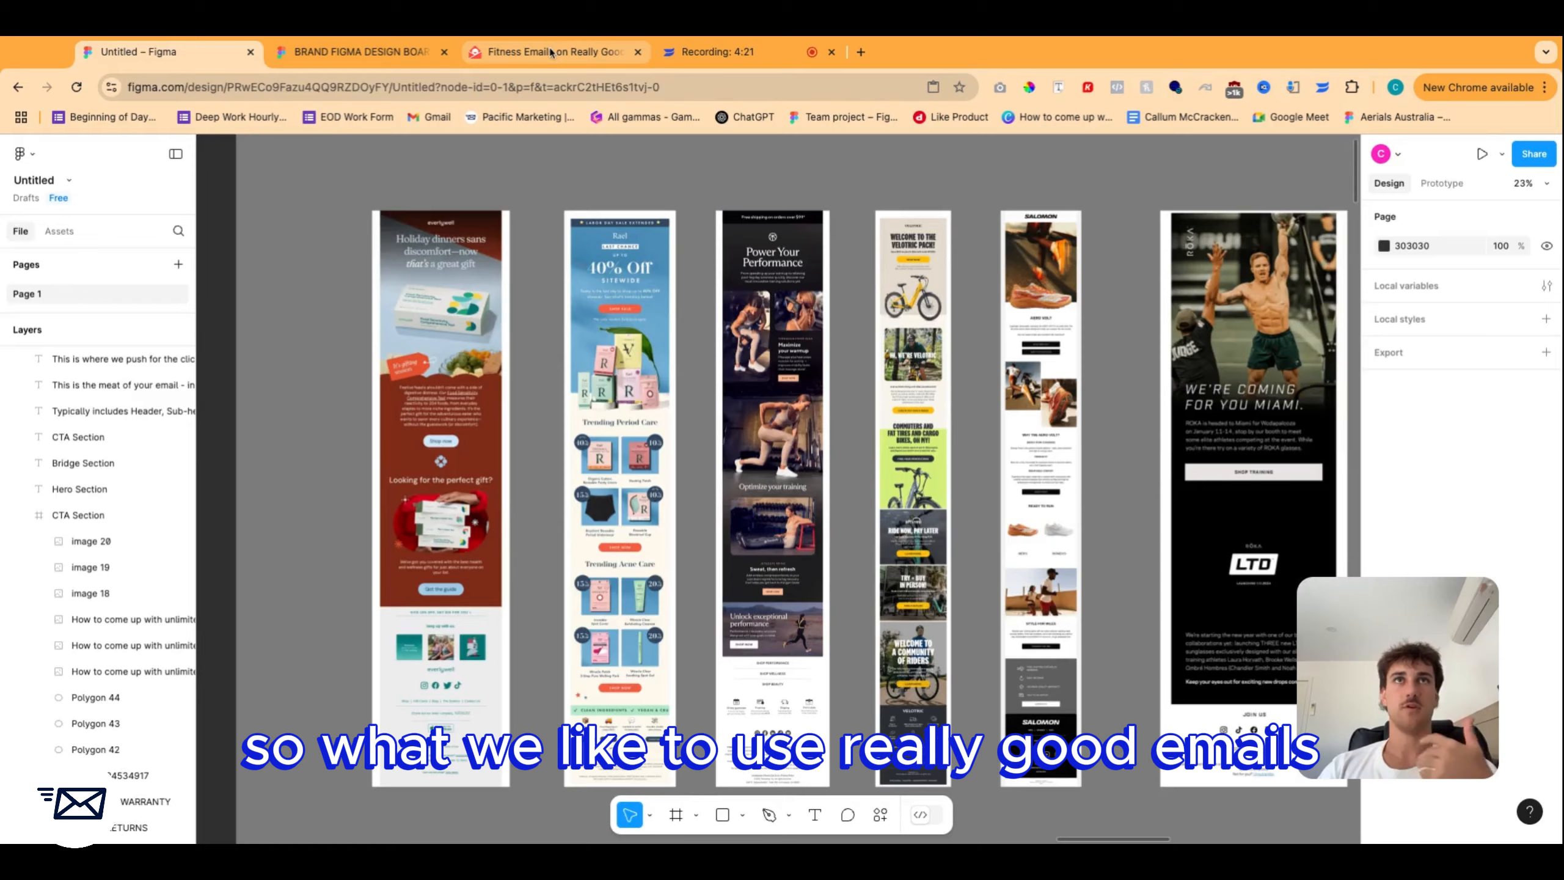
Switch to the Really Good Emails site and search it for "fitness" emails.
{"action": "left_click", "coordinate": [551, 52]}
{"action": "scroll", "coordinate": [678, 432], "scroll_direction": "up", "scroll_amount": 10}
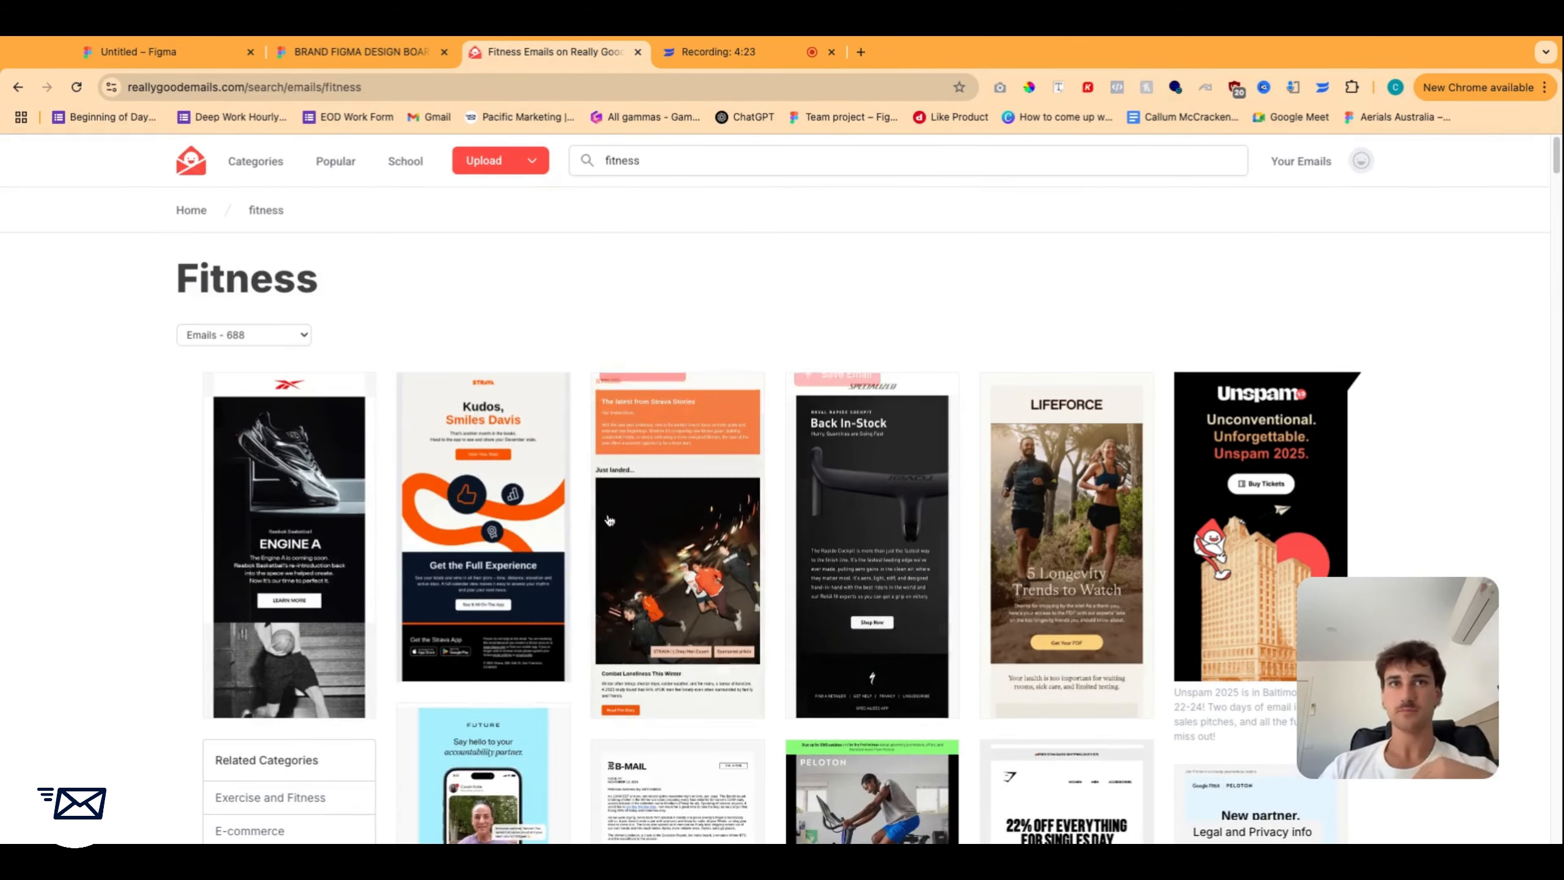
{"action": "left_click", "coordinate": [661, 157]}
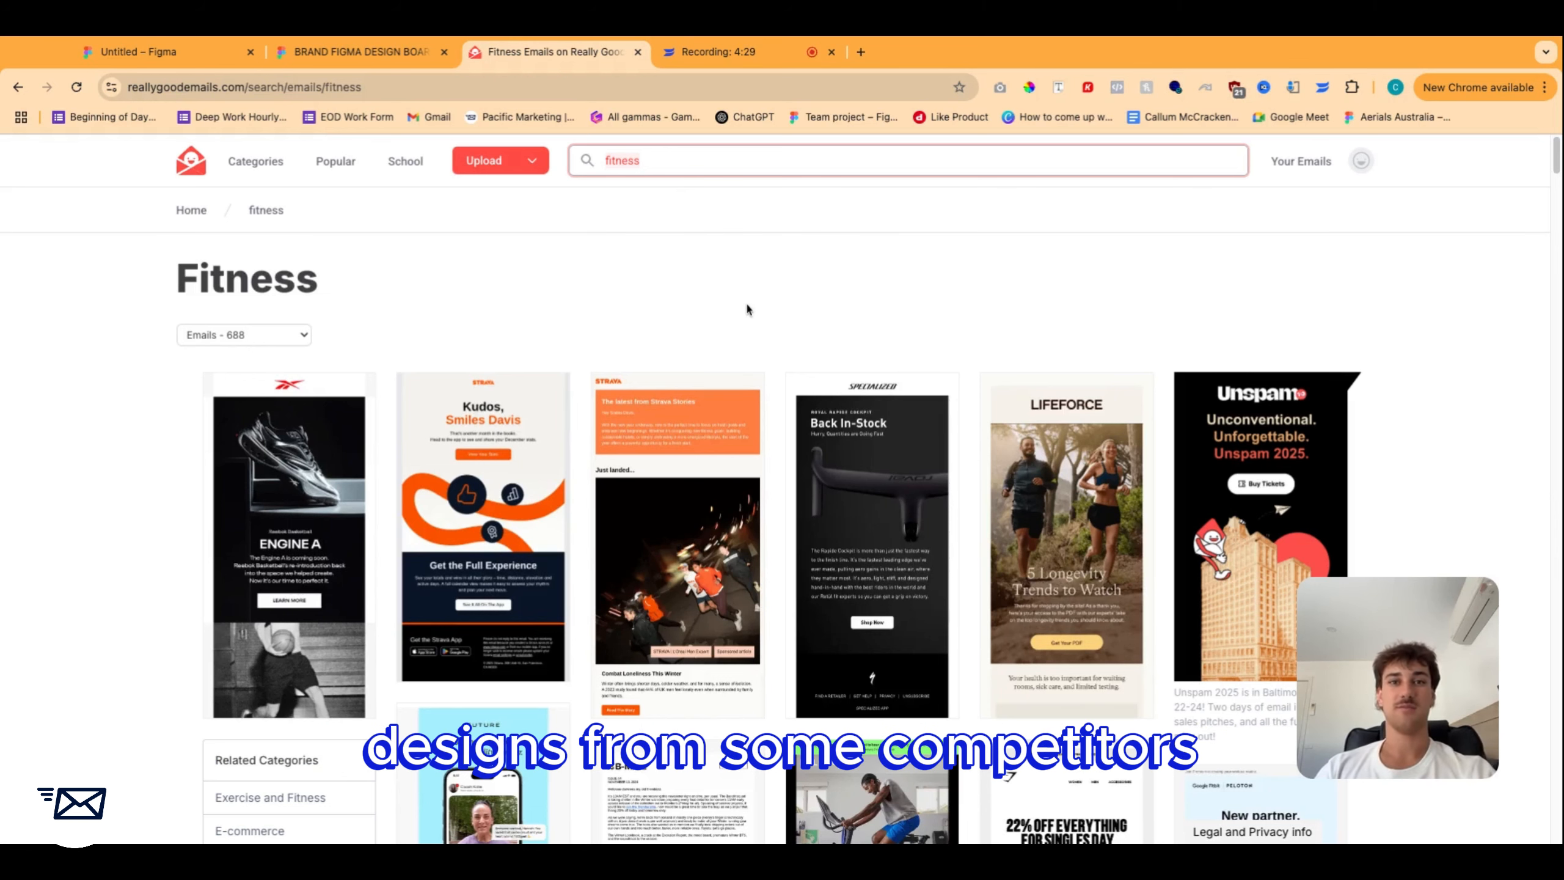
{"action": "type", "text": "fitness"}
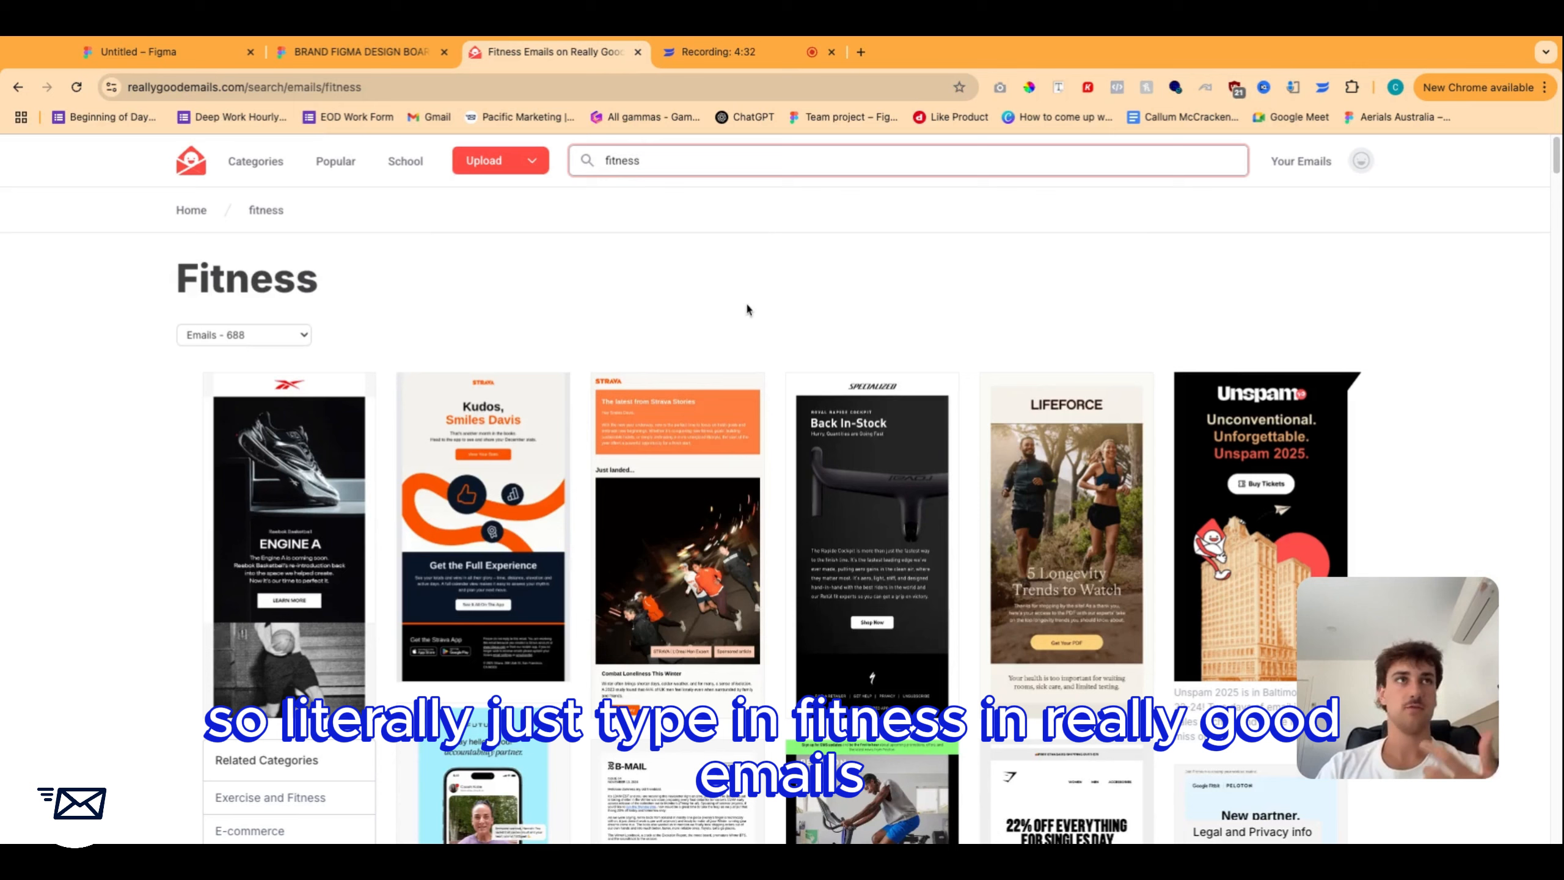
{"action": "key", "text": "Return"}
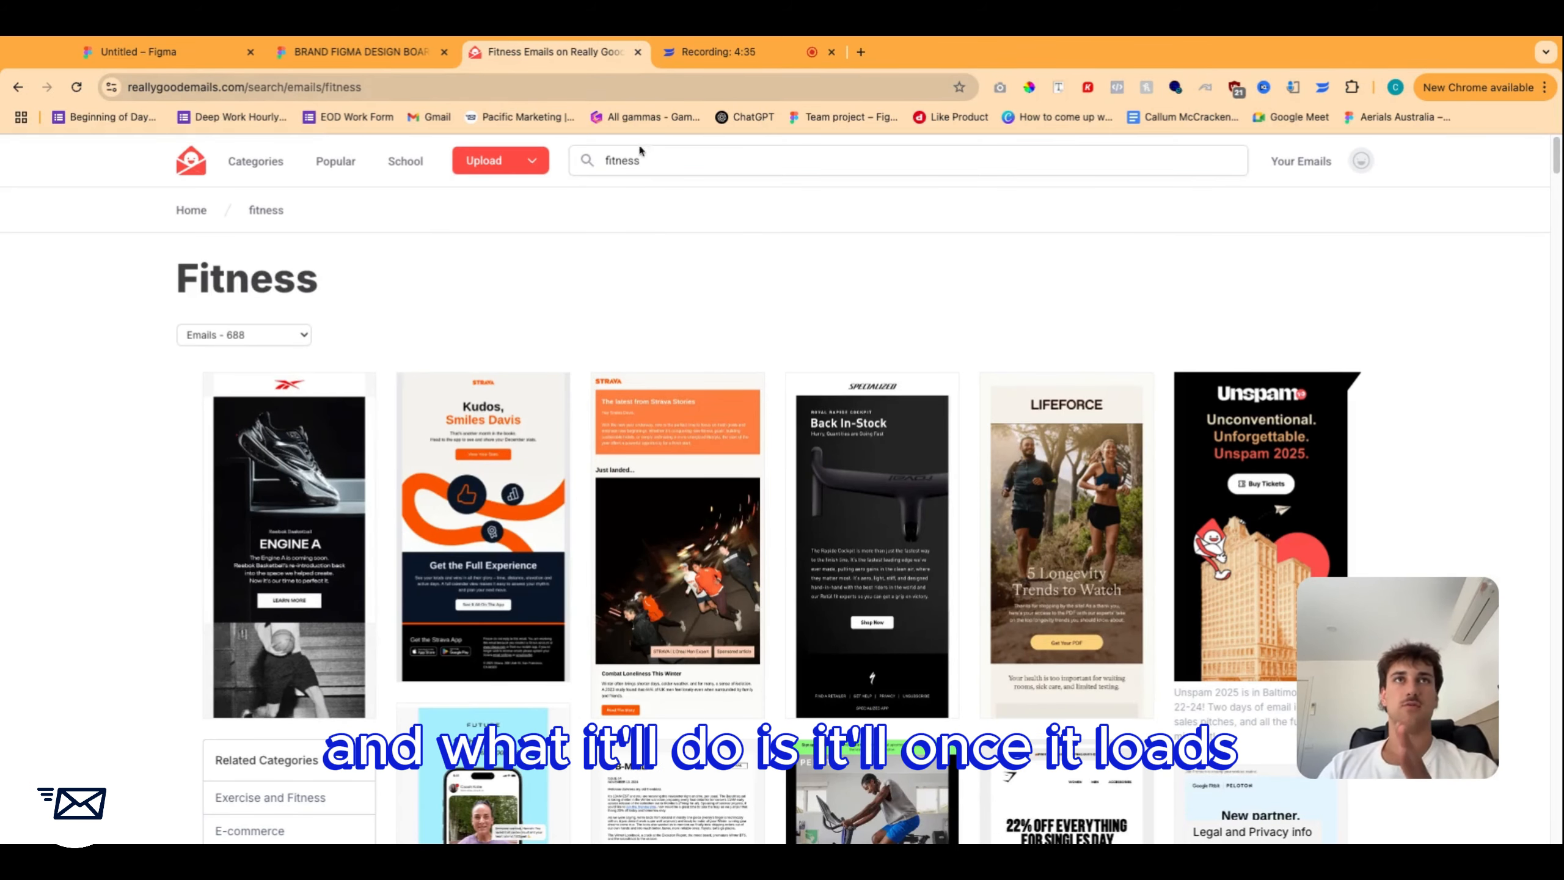
Find the "22% off everything for Singles Day" email among the fitness results, copy its image, and return to the Untitled Figma file.
{"action": "scroll", "coordinate": [351, 288], "scroll_direction": "down", "scroll_amount": 1}
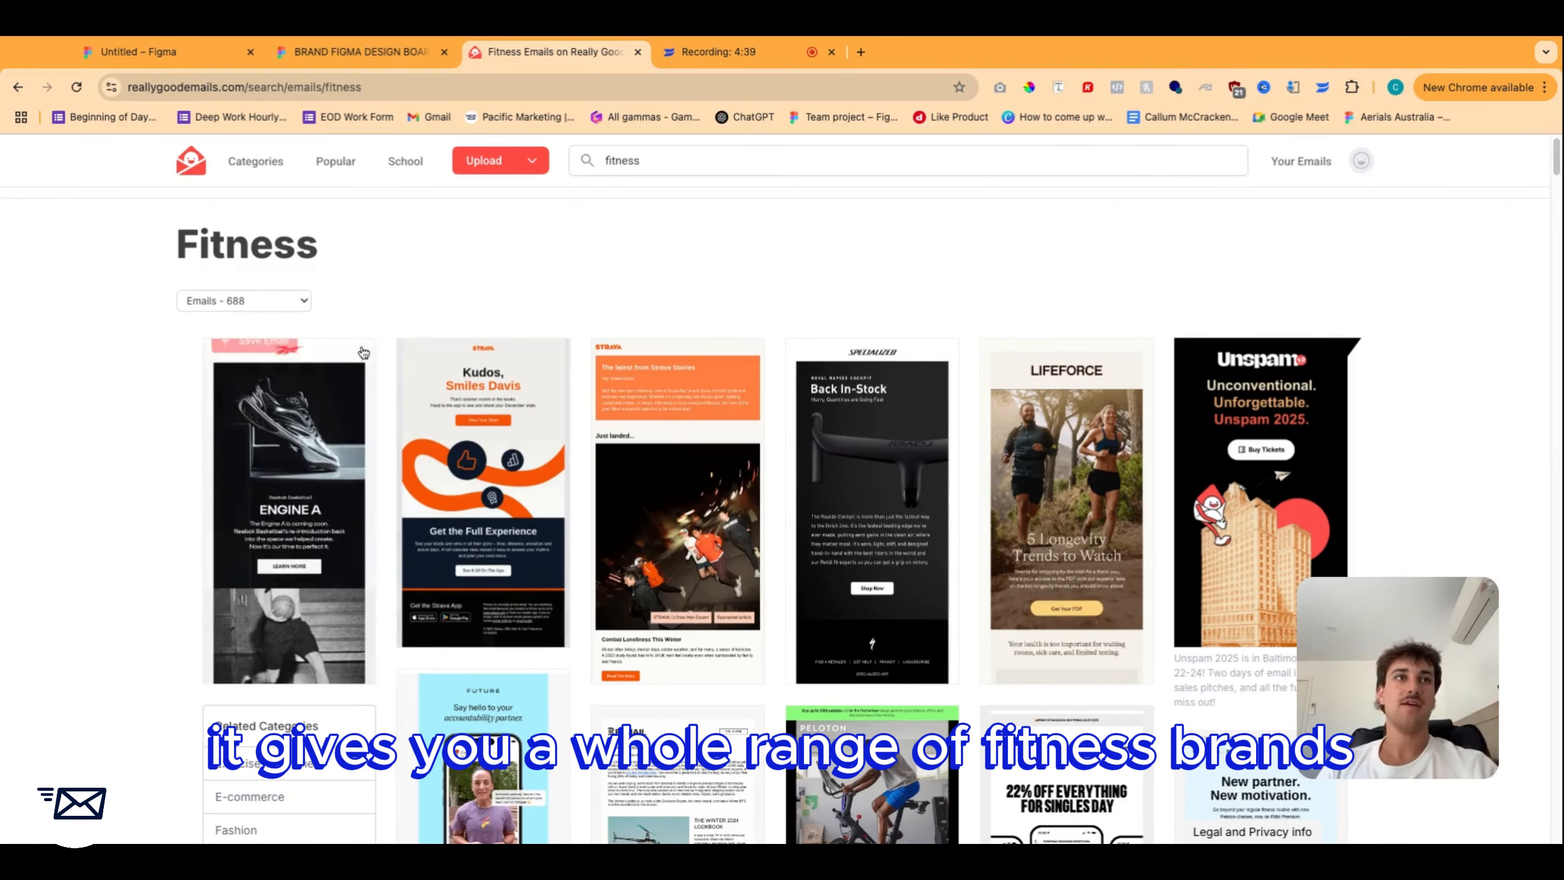
{"action": "scroll", "coordinate": [547, 321], "scroll_direction": "down", "scroll_amount": 3}
{"action": "scroll", "coordinate": [566, 320], "scroll_direction": "down", "scroll_amount": 20}
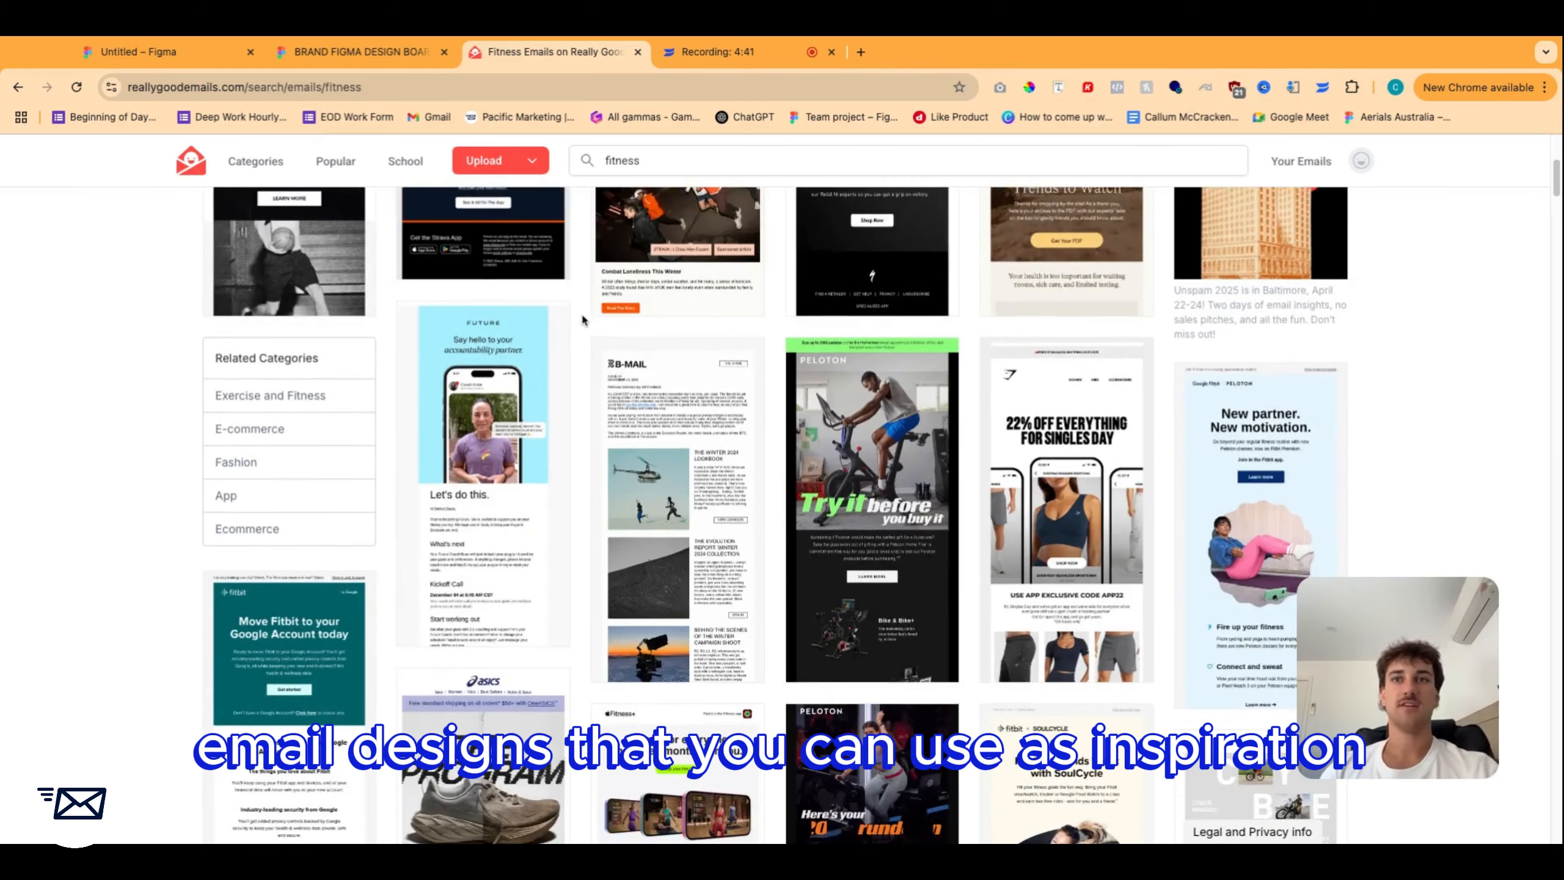
{"action": "scroll", "coordinate": [590, 320], "scroll_direction": "up", "scroll_amount": 8}
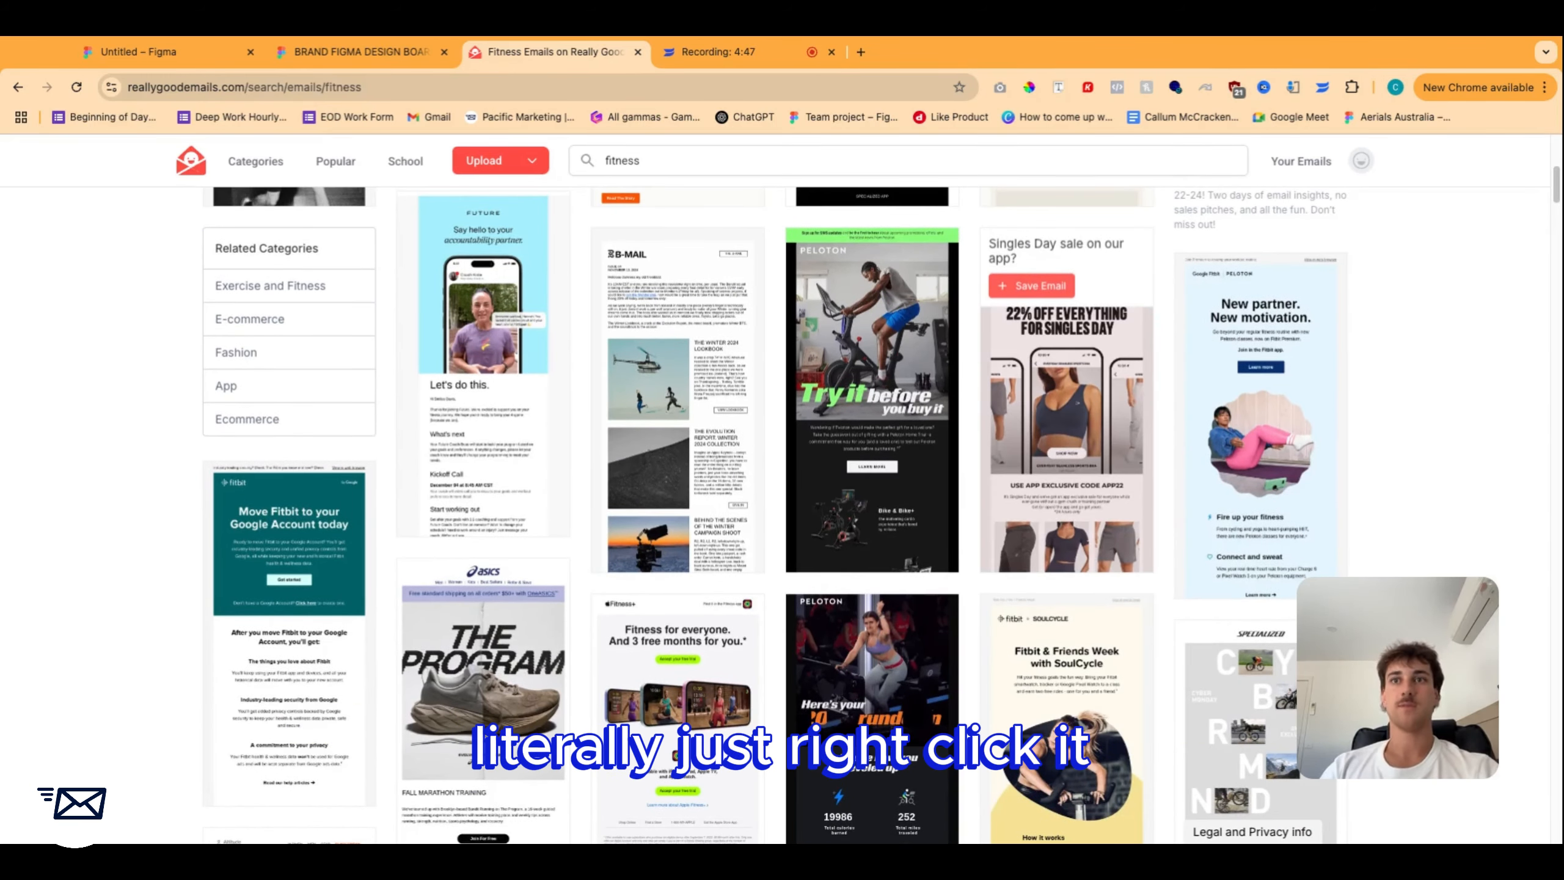
{"action": "left_click", "coordinate": [382, 53]}
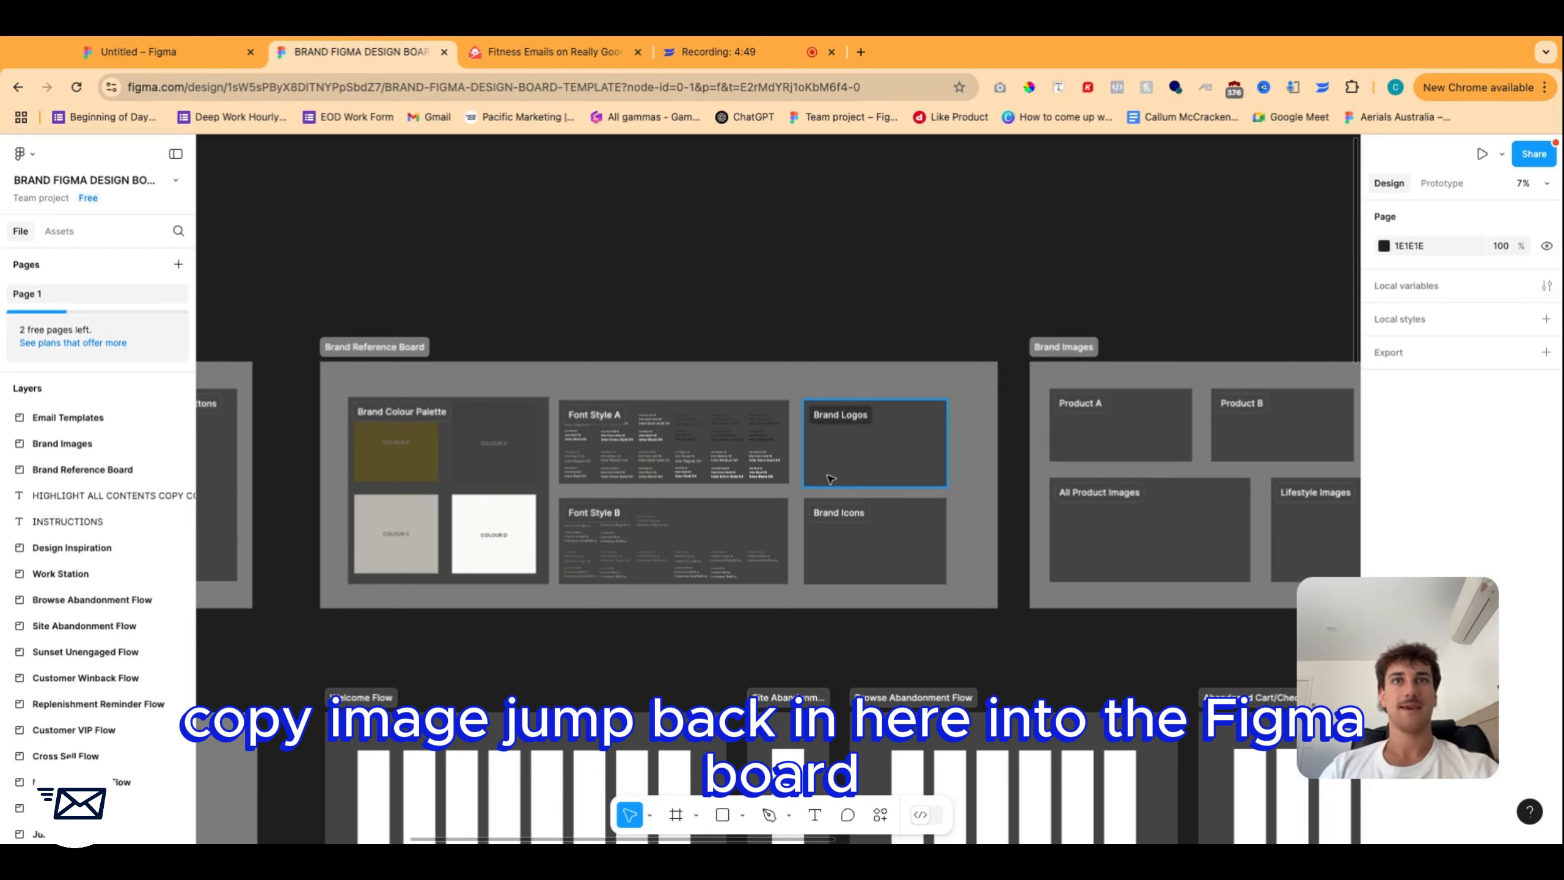
{"action": "left_click", "coordinate": [164, 52]}
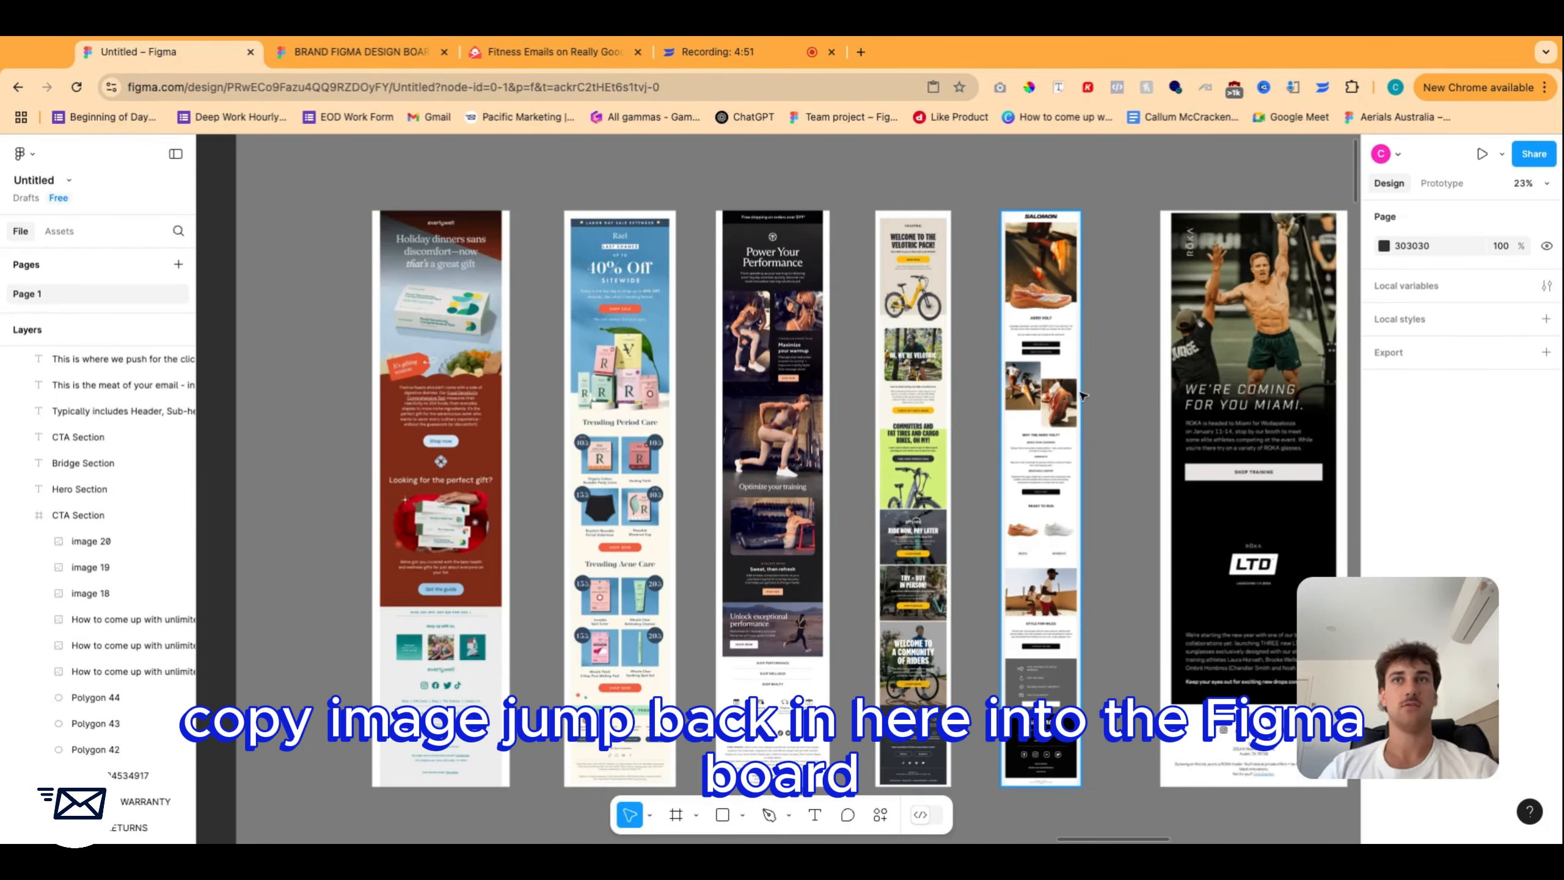
Paste the copied Singles Day email into the Design Inspiration section and place it beside the black ROKA email, at about X 6327, Y 514.
{"action": "scroll", "coordinate": [1082, 395], "scroll_direction": "down", "scroll_amount": 3}
{"action": "scroll", "coordinate": [1078, 391], "scroll_direction": "right", "scroll_amount": 5}
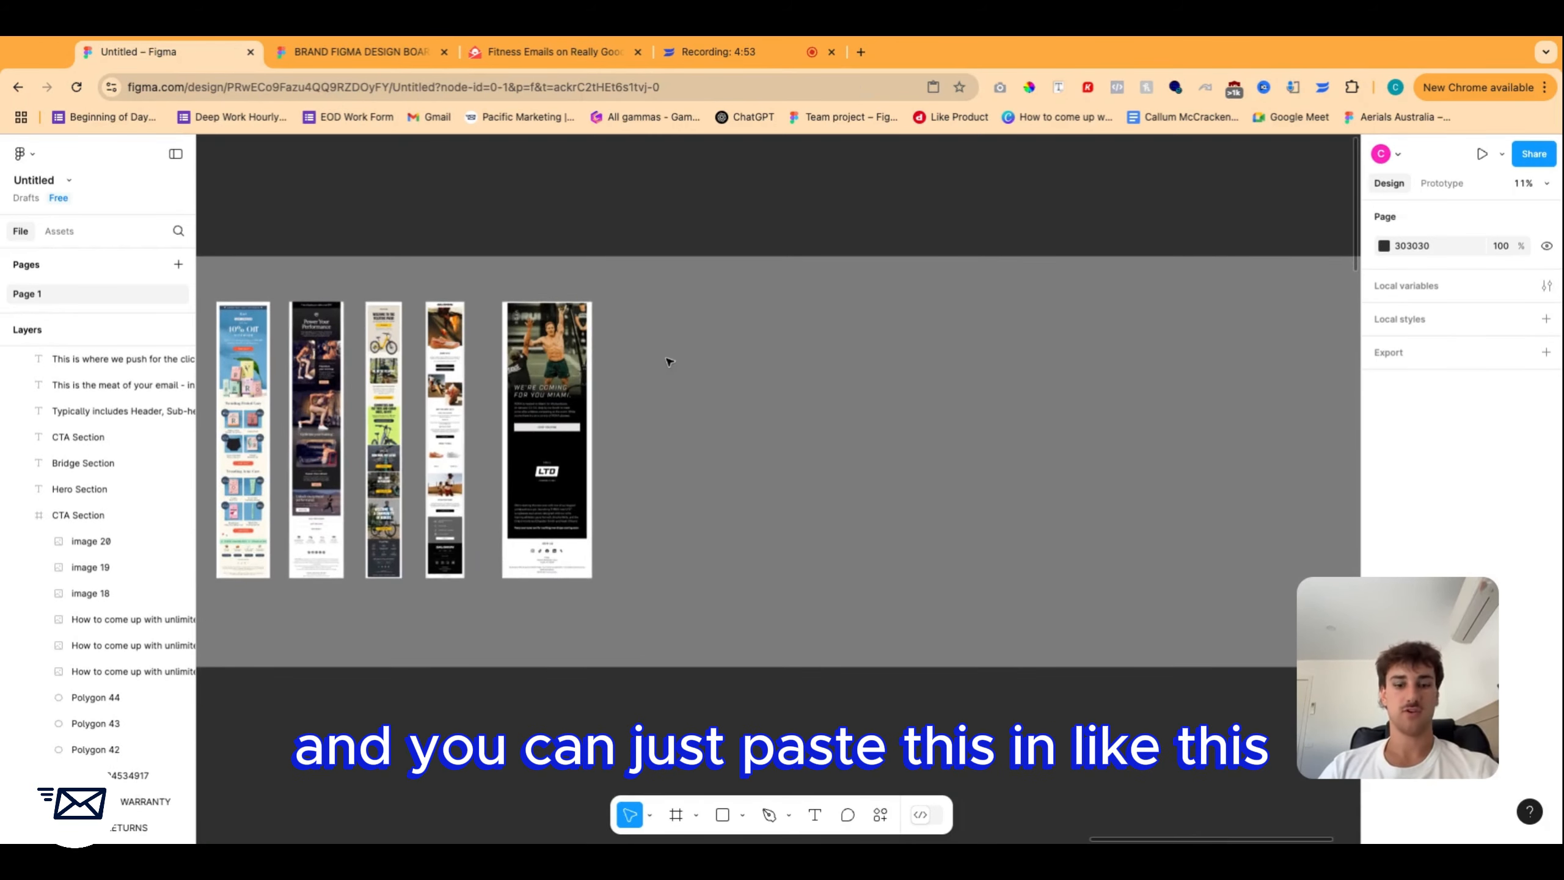
{"action": "key", "text": "ctrl+v"}
{"action": "left_click_drag", "start_coordinate": [784, 478], "coordinate": [659, 358]}
{"action": "left_click_drag", "start_coordinate": [665, 436], "coordinate": [666, 510]}
{"action": "scroll", "coordinate": [659, 400], "scroll_direction": "up", "scroll_amount": 5}
{"action": "scroll", "coordinate": [662, 399], "scroll_direction": "up", "scroll_amount": 1}
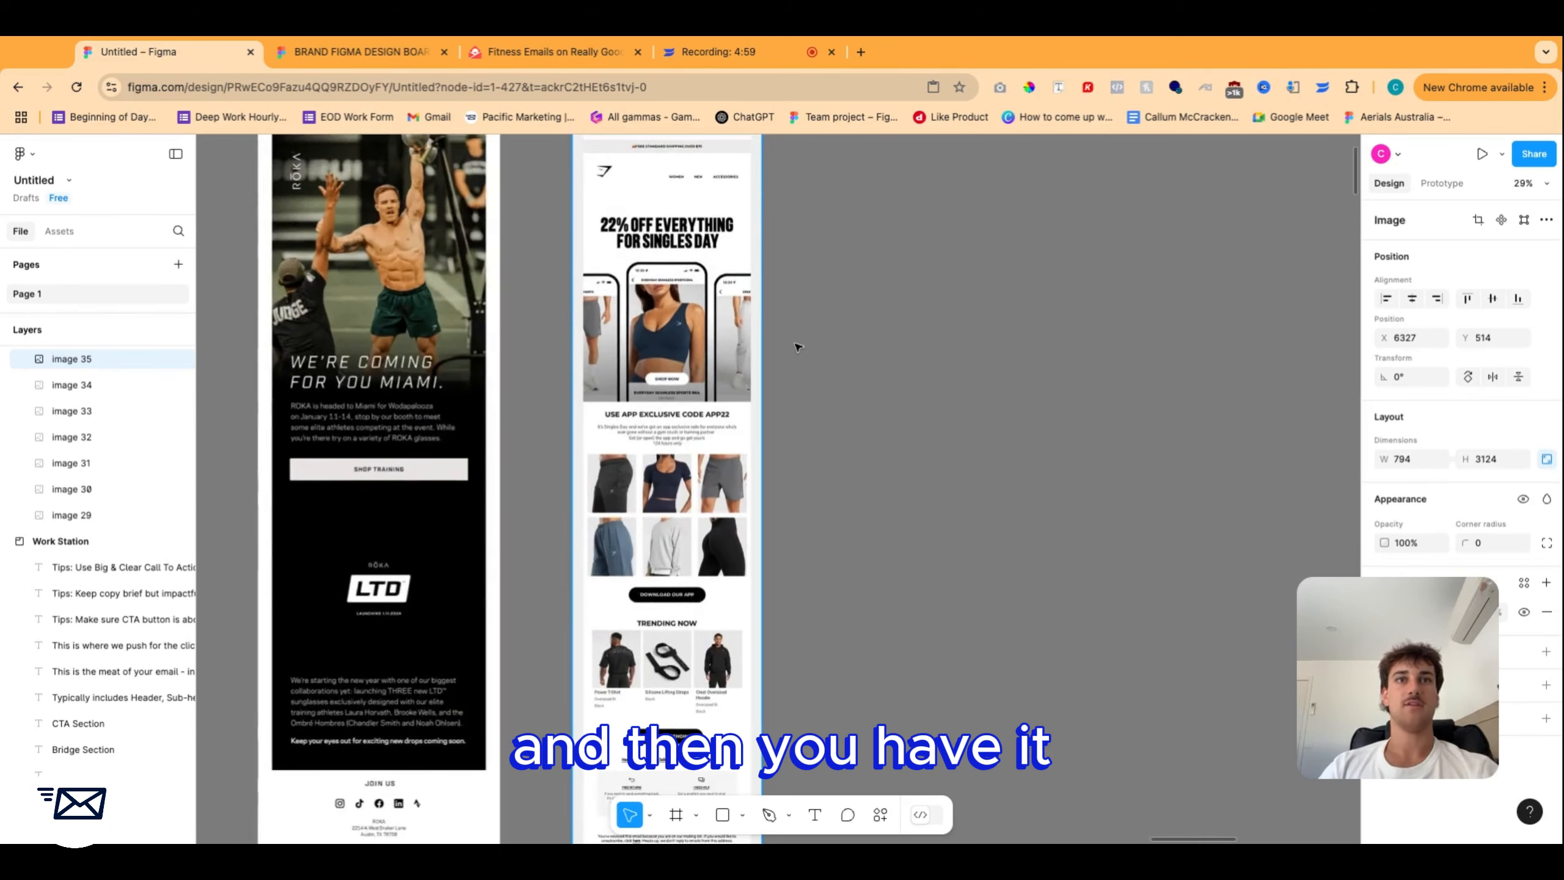
{"action": "left_click", "coordinate": [808, 361]}
Review the full row of inspiration emails in the Design Inspiration section, including the added Singles Day email.
{"action": "scroll", "coordinate": [810, 364], "scroll_direction": "up", "scroll_amount": 2}
{"action": "scroll", "coordinate": [812, 365], "scroll_direction": "left", "scroll_amount": 10}
{"action": "scroll", "coordinate": [847, 374], "scroll_direction": "right", "scroll_amount": 8}
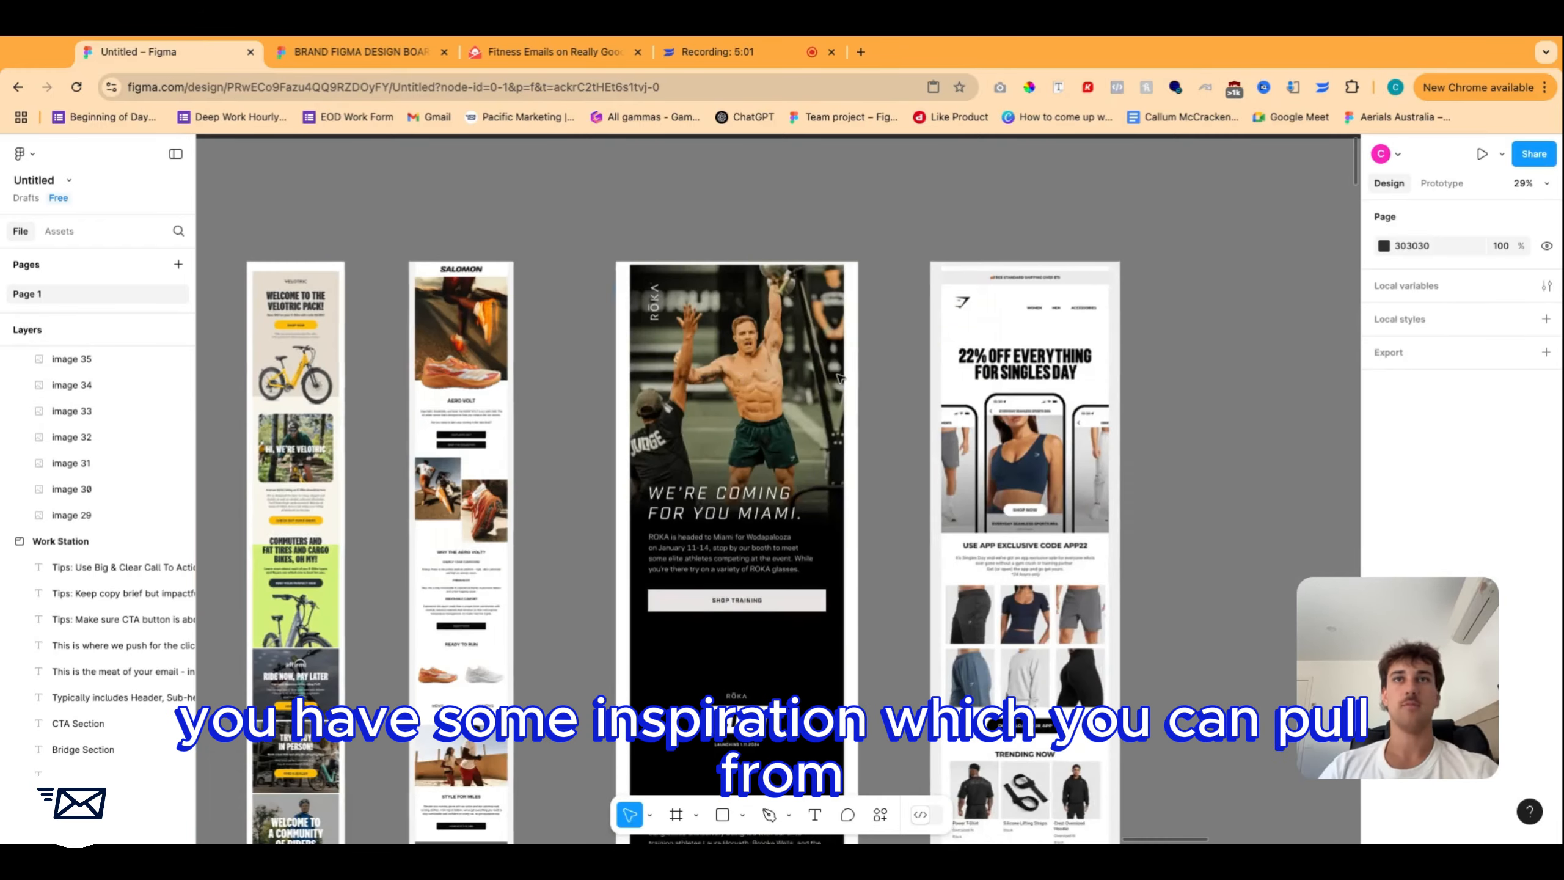
{"action": "scroll", "coordinate": [758, 387], "scroll_direction": "down", "scroll_amount": 3}
{"action": "scroll", "coordinate": [677, 442], "scroll_direction": "down", "scroll_amount": 2}
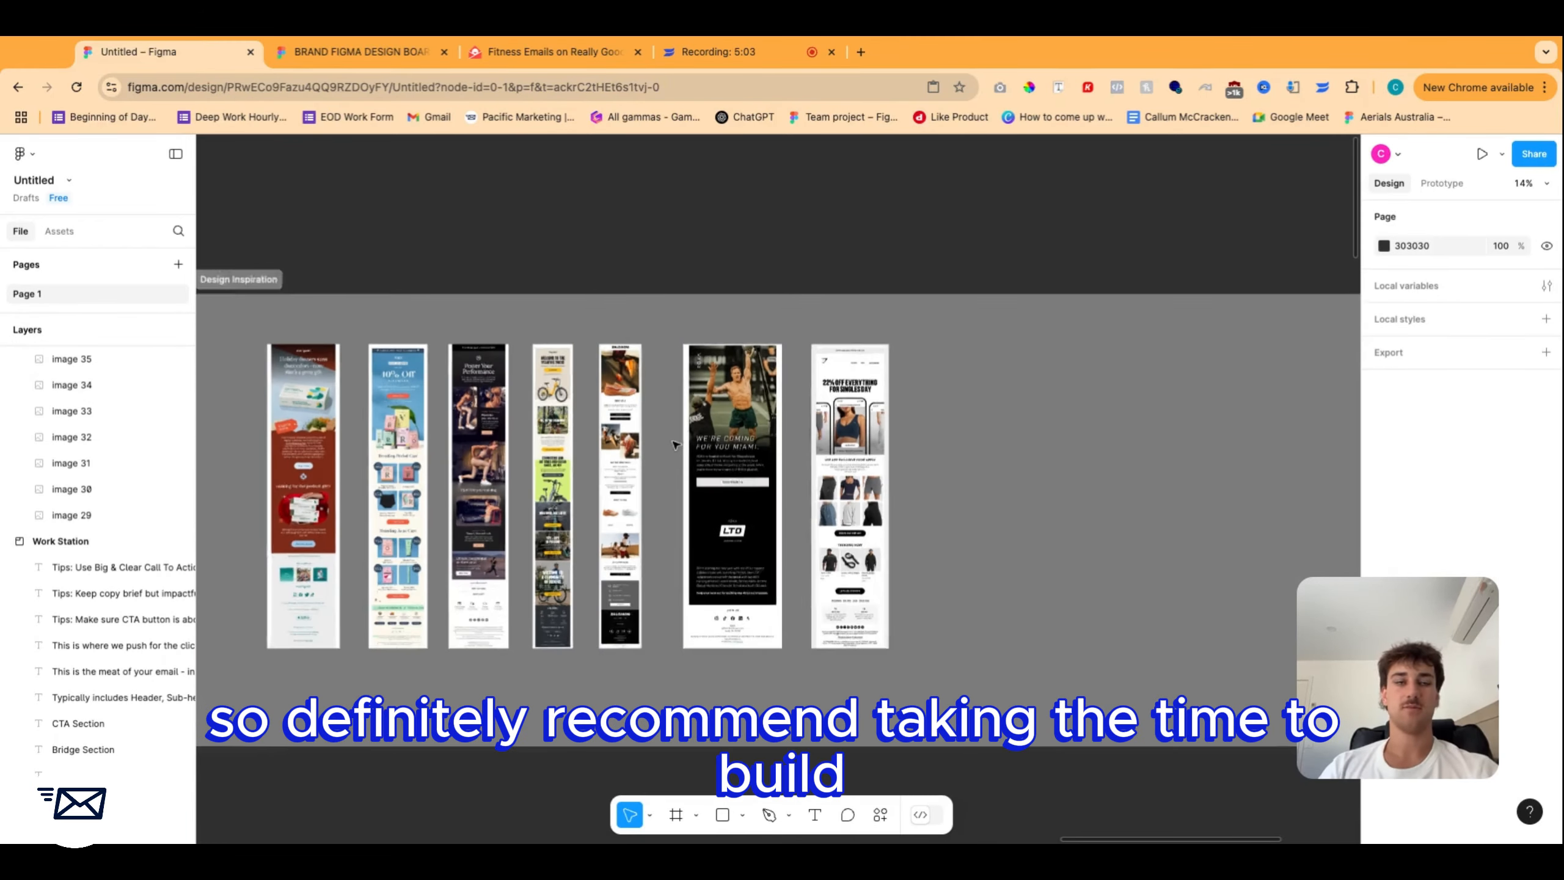
{"action": "scroll", "coordinate": [917, 463], "scroll_direction": "left", "scroll_amount": 2}
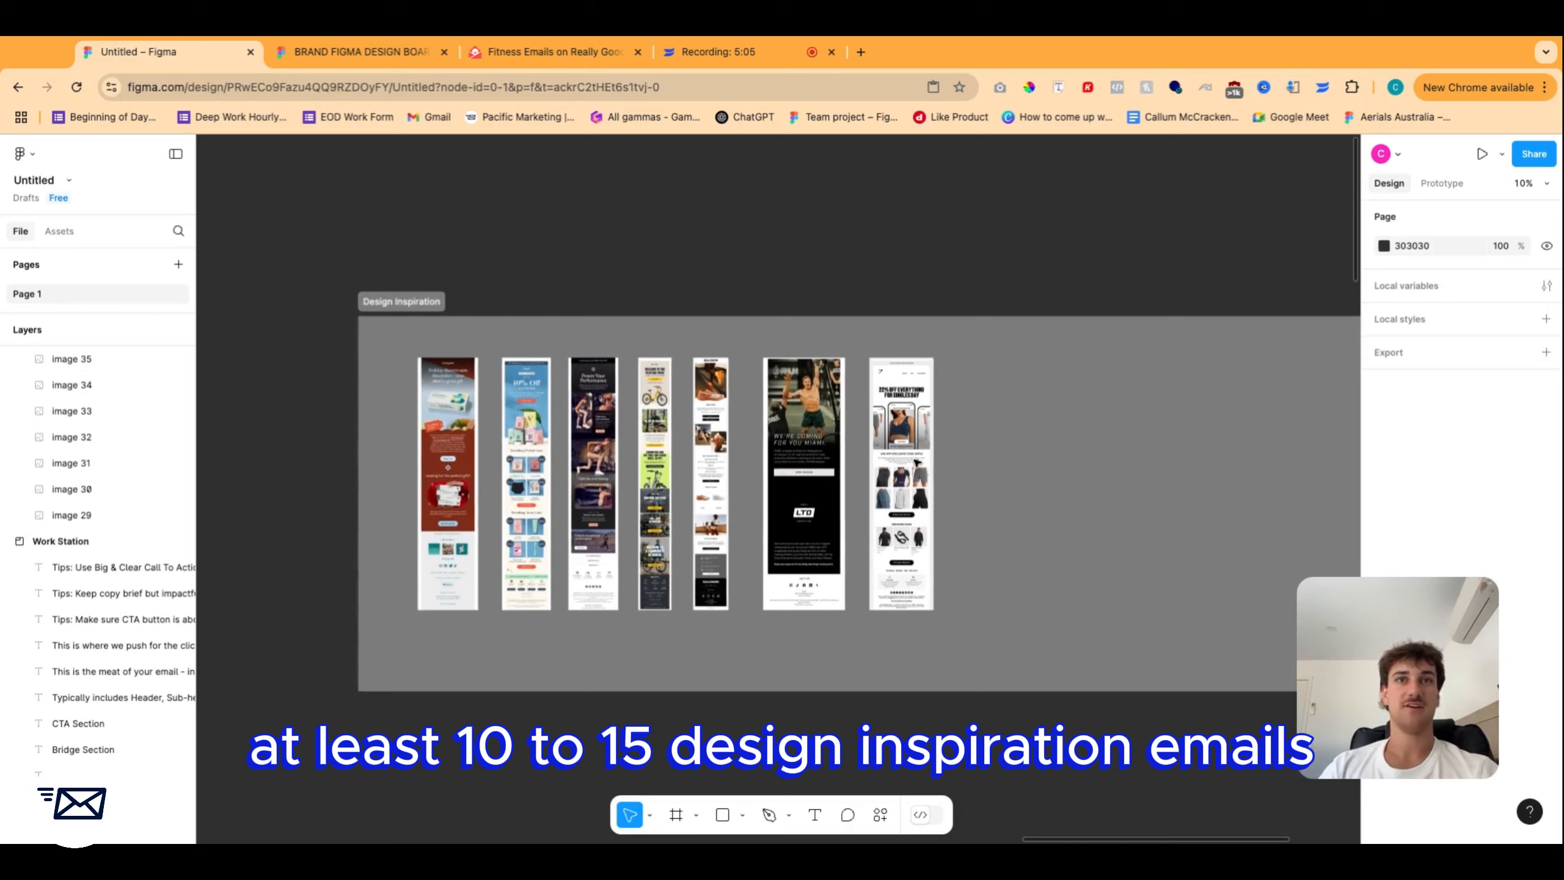
{"action": "scroll", "coordinate": [917, 463], "scroll_direction": "right", "scroll_amount": 5}
{"action": "scroll", "coordinate": [917, 463], "scroll_direction": "left", "scroll_amount": 3}
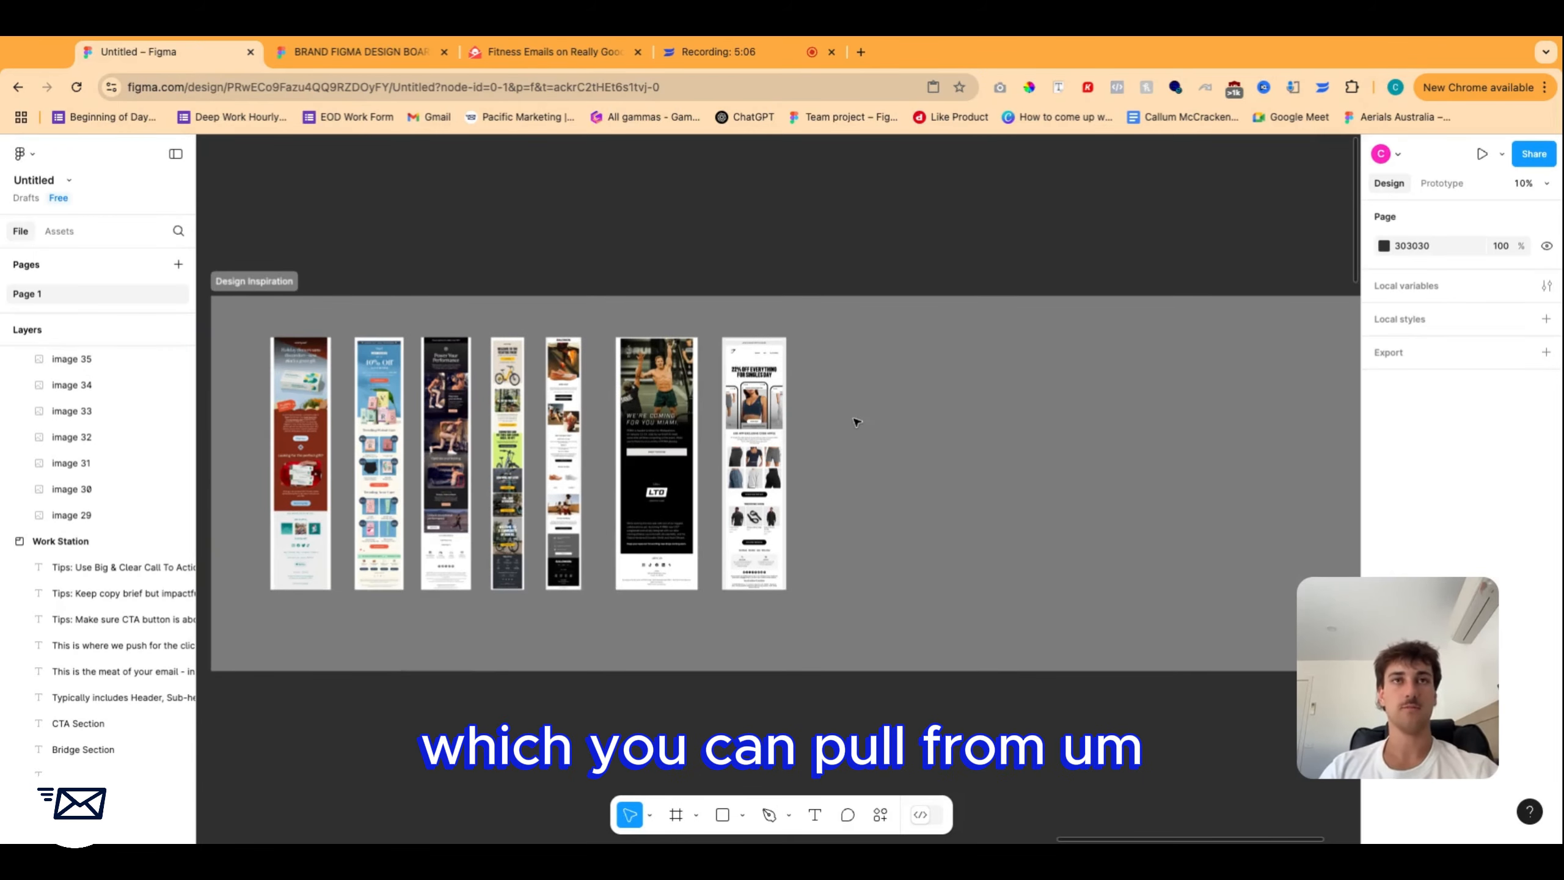
{"action": "scroll", "coordinate": [758, 443], "scroll_direction": "down", "scroll_amount": 5}
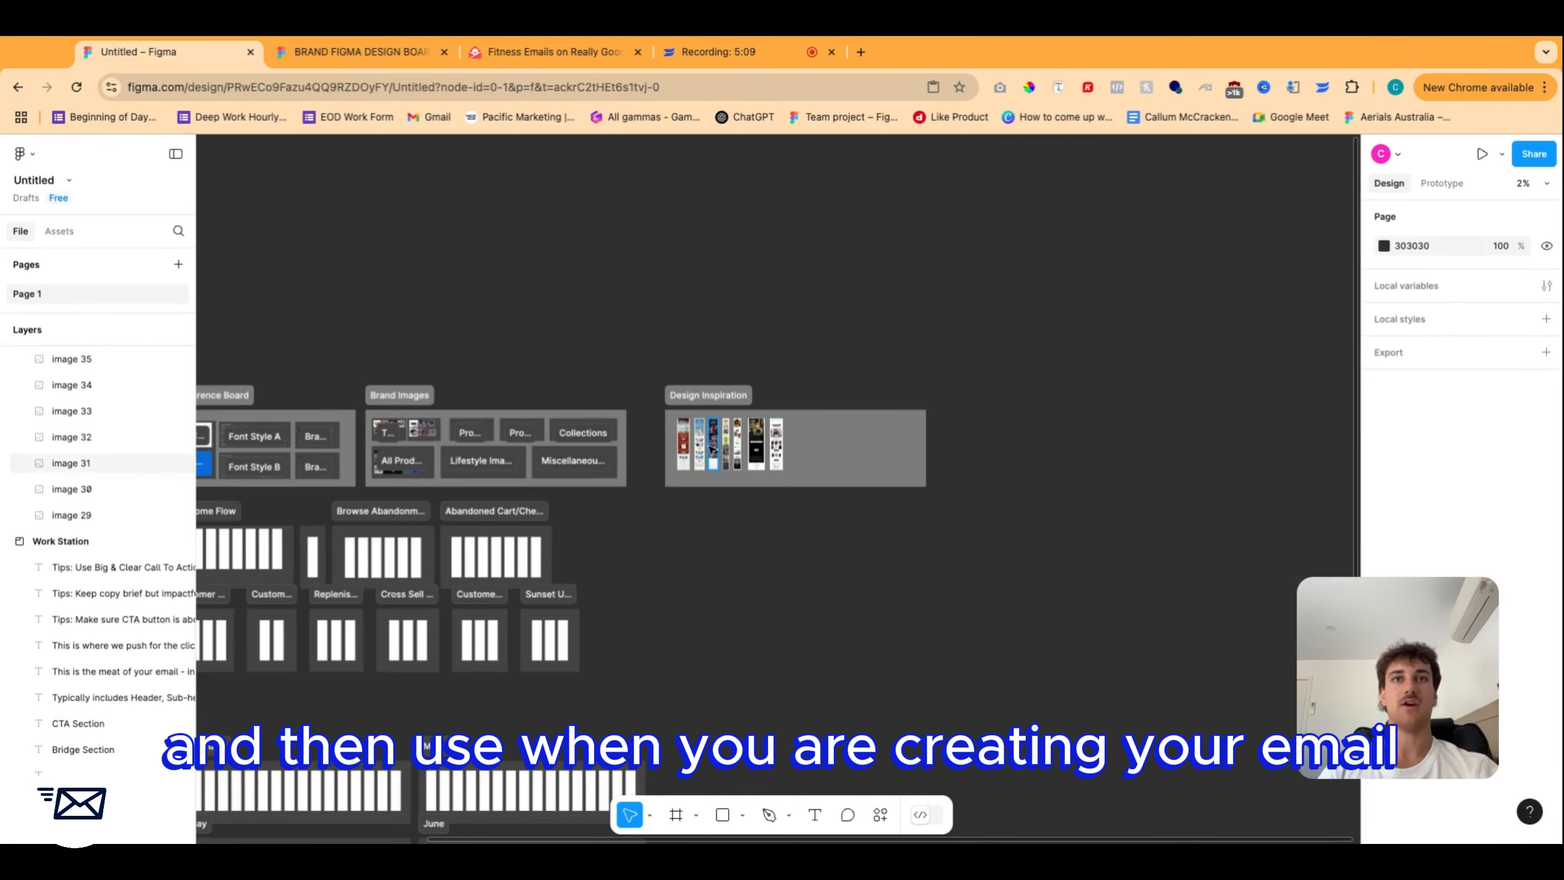
{"action": "scroll", "coordinate": [712, 447], "scroll_direction": "up", "scroll_amount": 10}
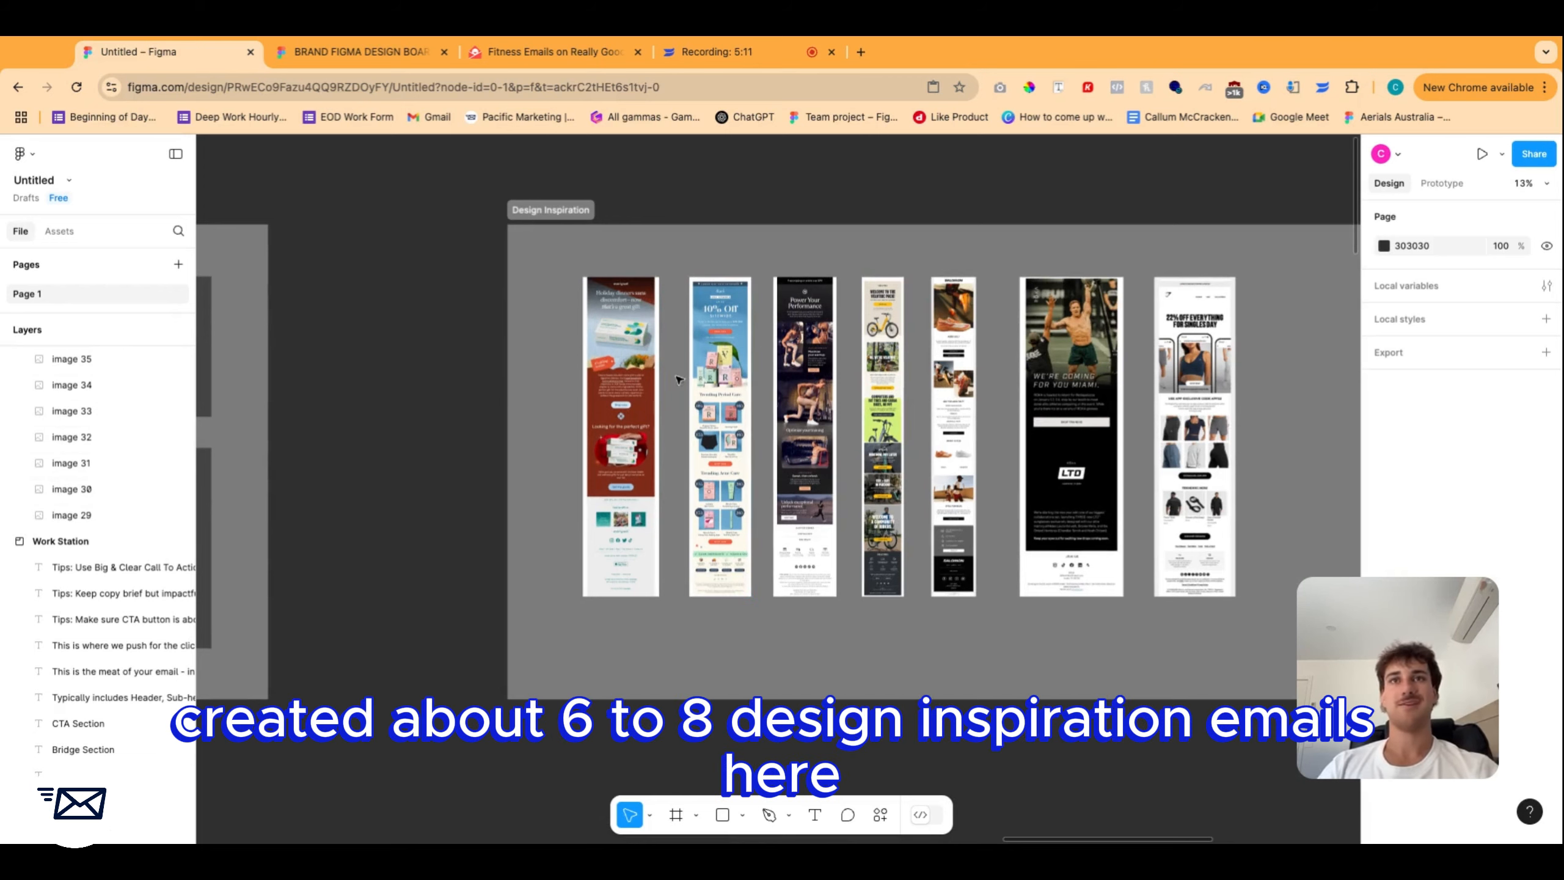
Look over the whole board, covering the Work Station, the Welcome Flow and other flow frames, and the Campaigns area.
{"action": "scroll", "coordinate": [611, 475], "scroll_direction": "down", "scroll_amount": 5}
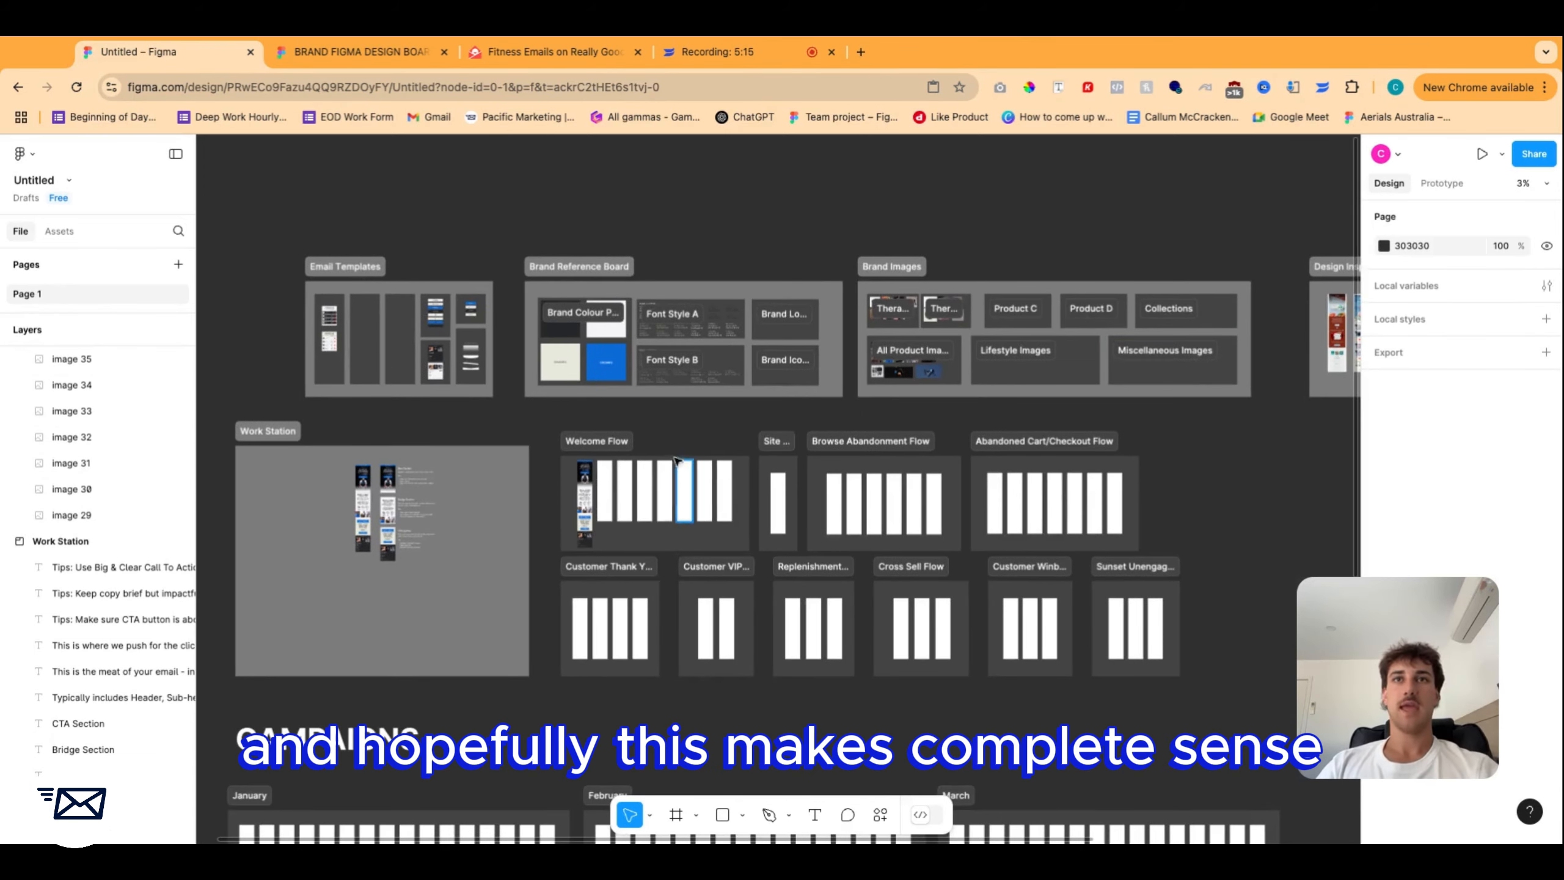
{"action": "scroll", "coordinate": [684, 446], "scroll_direction": "left", "scroll_amount": 5}
{"action": "scroll", "coordinate": [684, 446], "scroll_direction": "down", "scroll_amount": 2}
{"action": "left_click", "coordinate": [637, 452]}
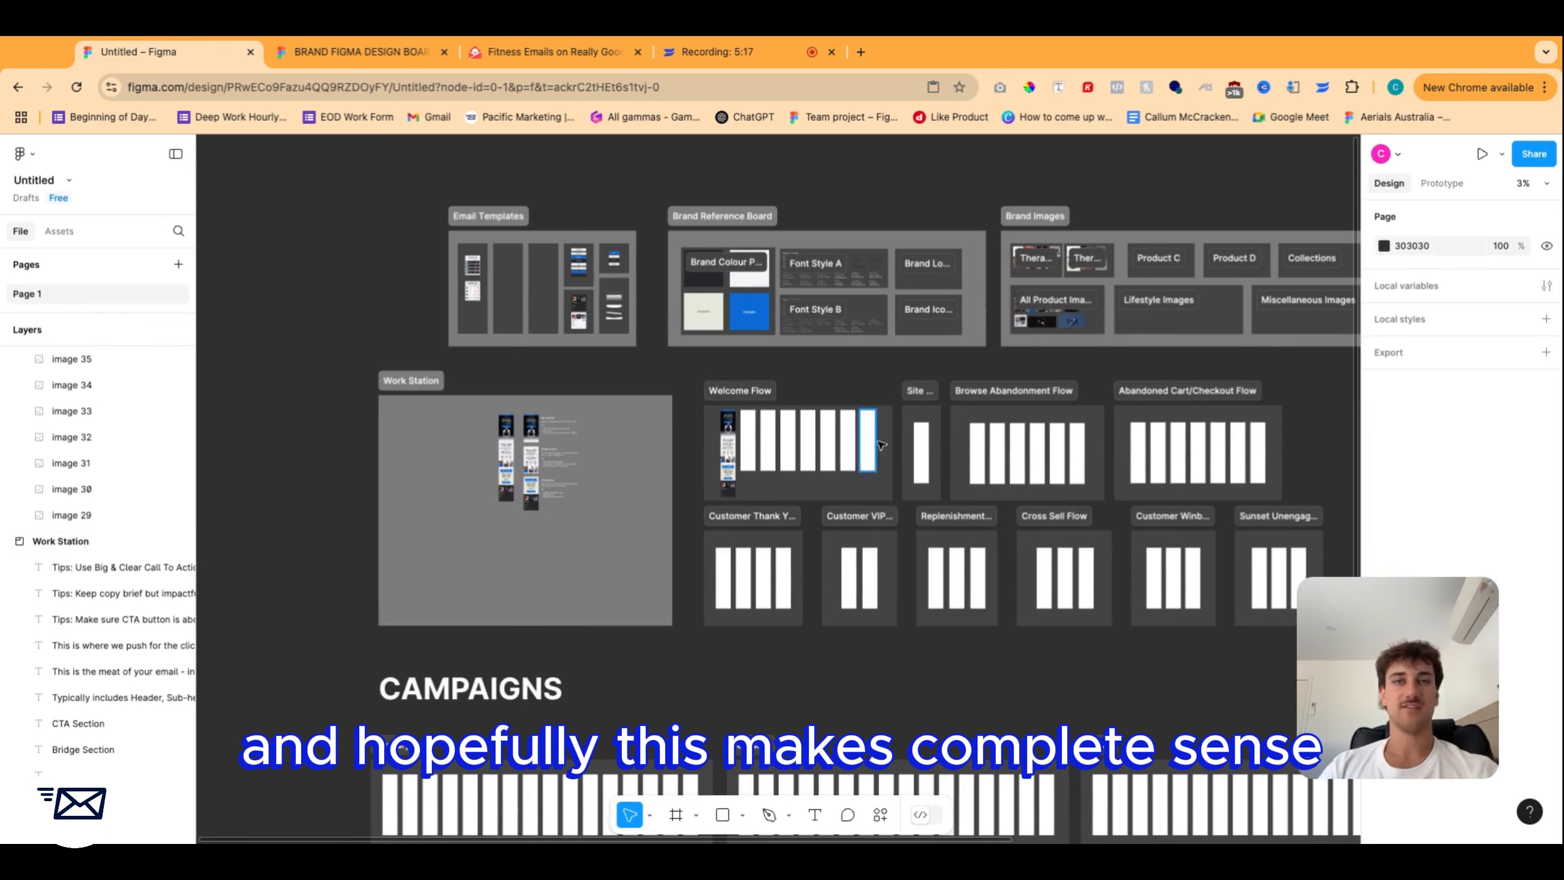
{"action": "scroll", "coordinate": [922, 488], "scroll_direction": "right", "scroll_amount": 5}
{"action": "scroll", "coordinate": [921, 488], "scroll_direction": "down", "scroll_amount": 2}
{"action": "scroll", "coordinate": [922, 489], "scroll_direction": "left", "scroll_amount": 3}
{"action": "scroll", "coordinate": [921, 489], "scroll_direction": "up", "scroll_amount": 2}
{"action": "scroll", "coordinate": [922, 488], "scroll_direction": "right", "scroll_amount": 4}
{"action": "scroll", "coordinate": [922, 489], "scroll_direction": "up", "scroll_amount": 1}
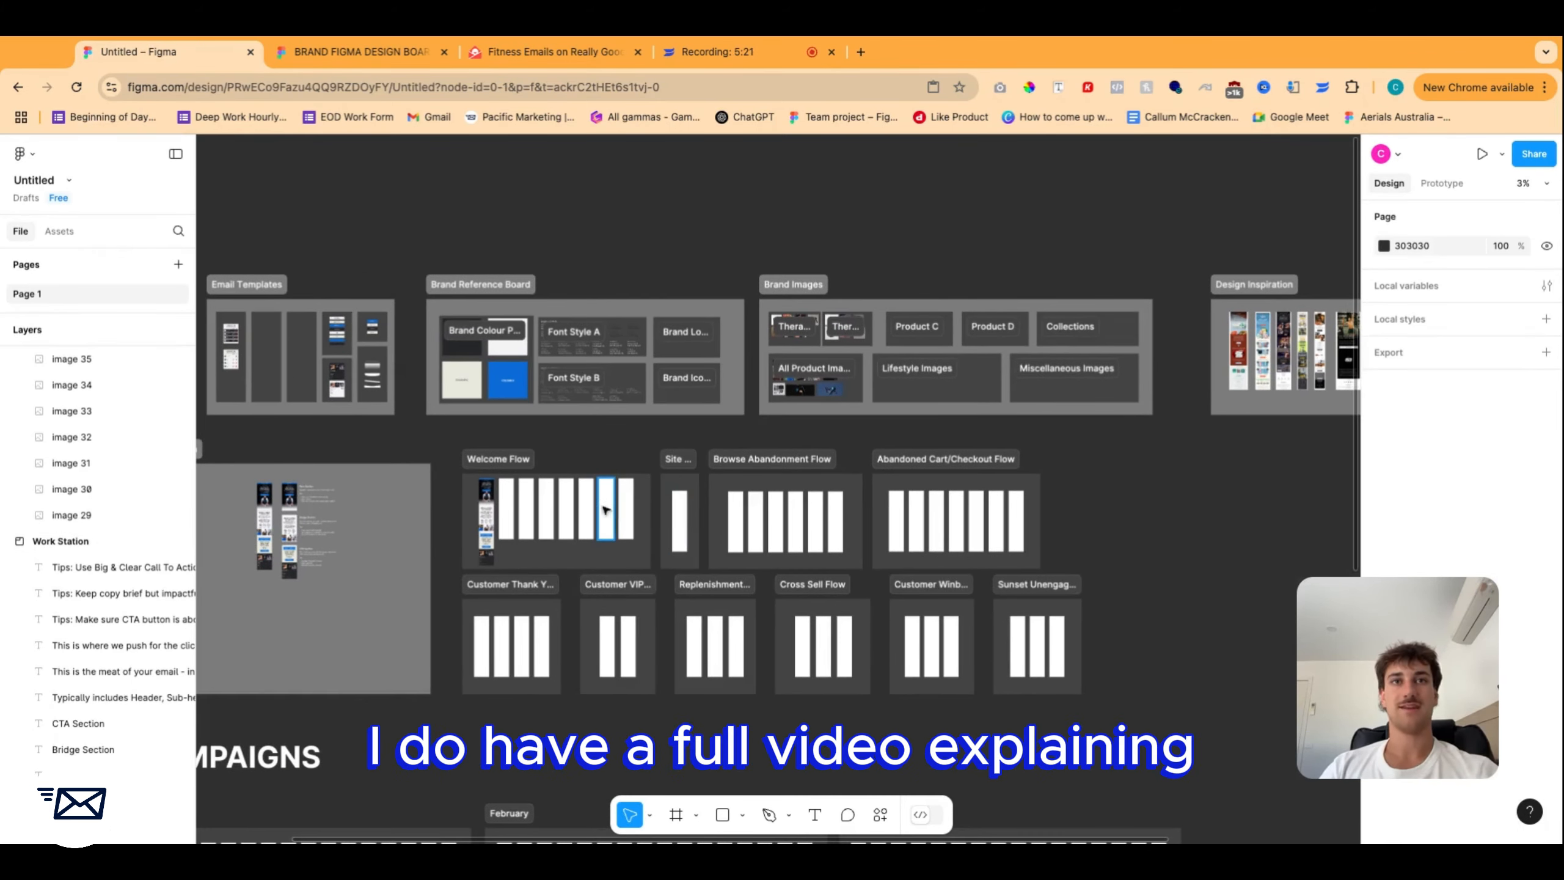
{"action": "scroll", "coordinate": [689, 519], "scroll_direction": "down", "scroll_amount": 4}
{"action": "scroll", "coordinate": [517, 475], "scroll_direction": "up", "scroll_amount": 2}
{"action": "scroll", "coordinate": [518, 475], "scroll_direction": "right", "scroll_amount": 1}
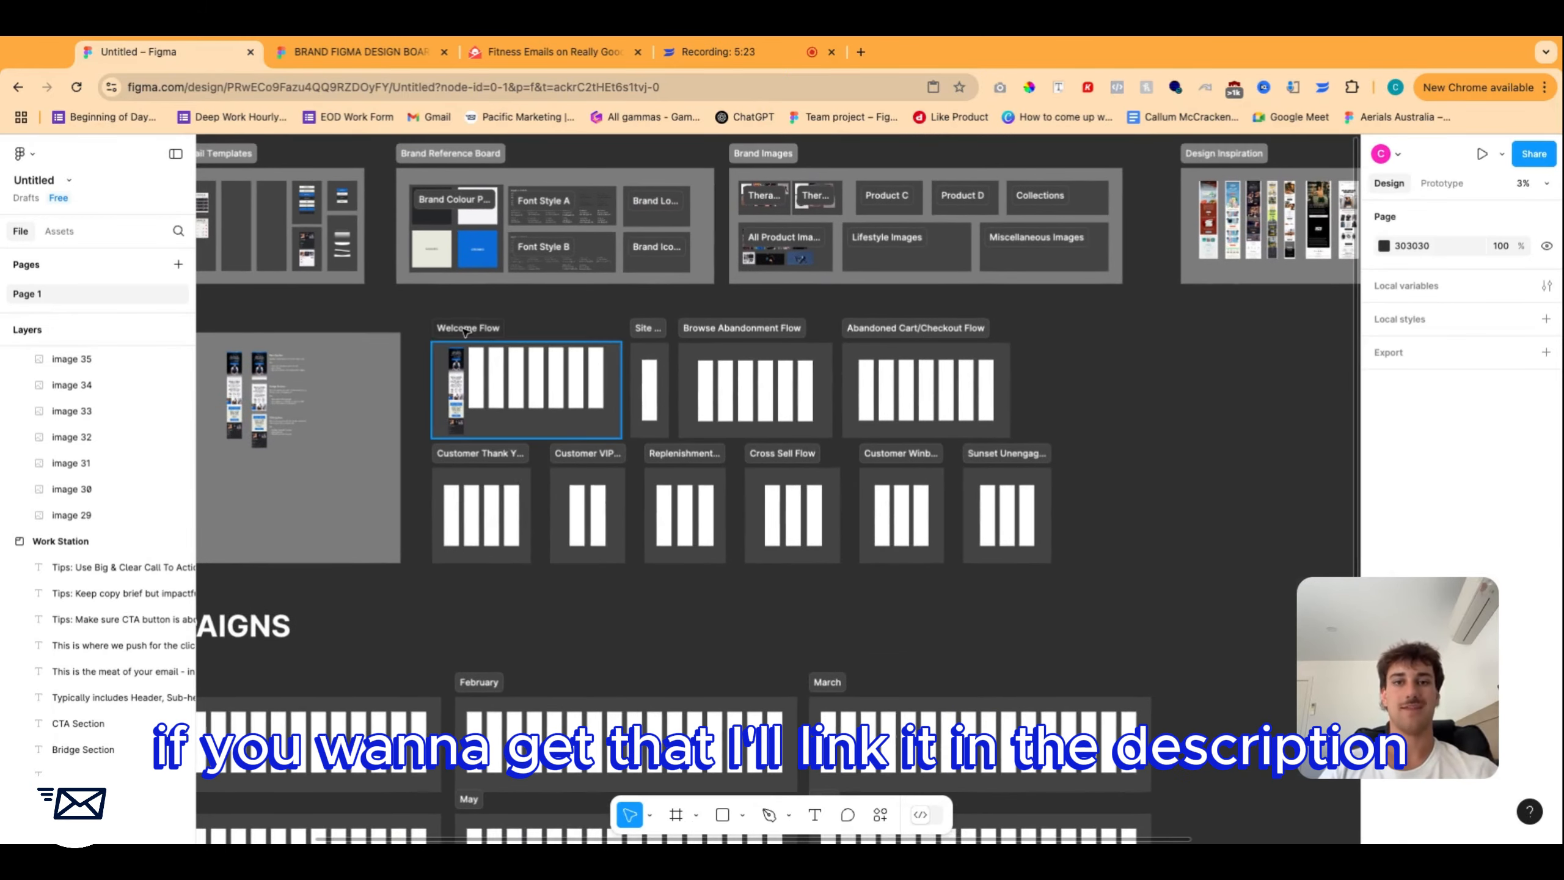
{"action": "scroll", "coordinate": [620, 437], "scroll_direction": "left", "scroll_amount": 4}
{"action": "scroll", "coordinate": [620, 437], "scroll_direction": "up", "scroll_amount": 2}
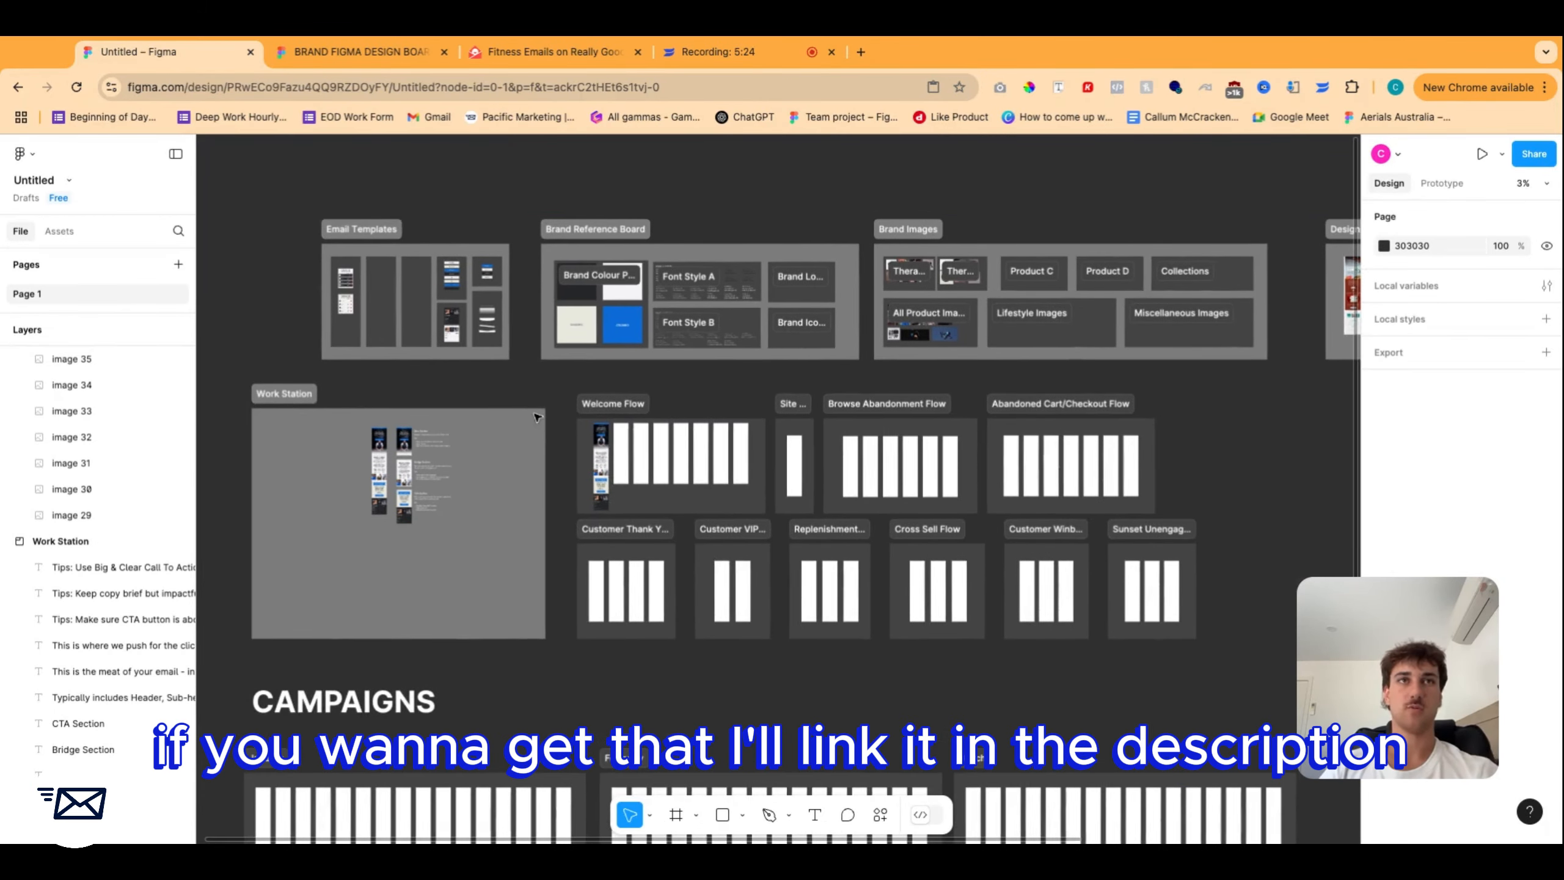
Switch to the brand Figma design board template file and look over its whole layout, including the copy-and-paste instructions.
{"action": "left_click", "coordinate": [346, 55]}
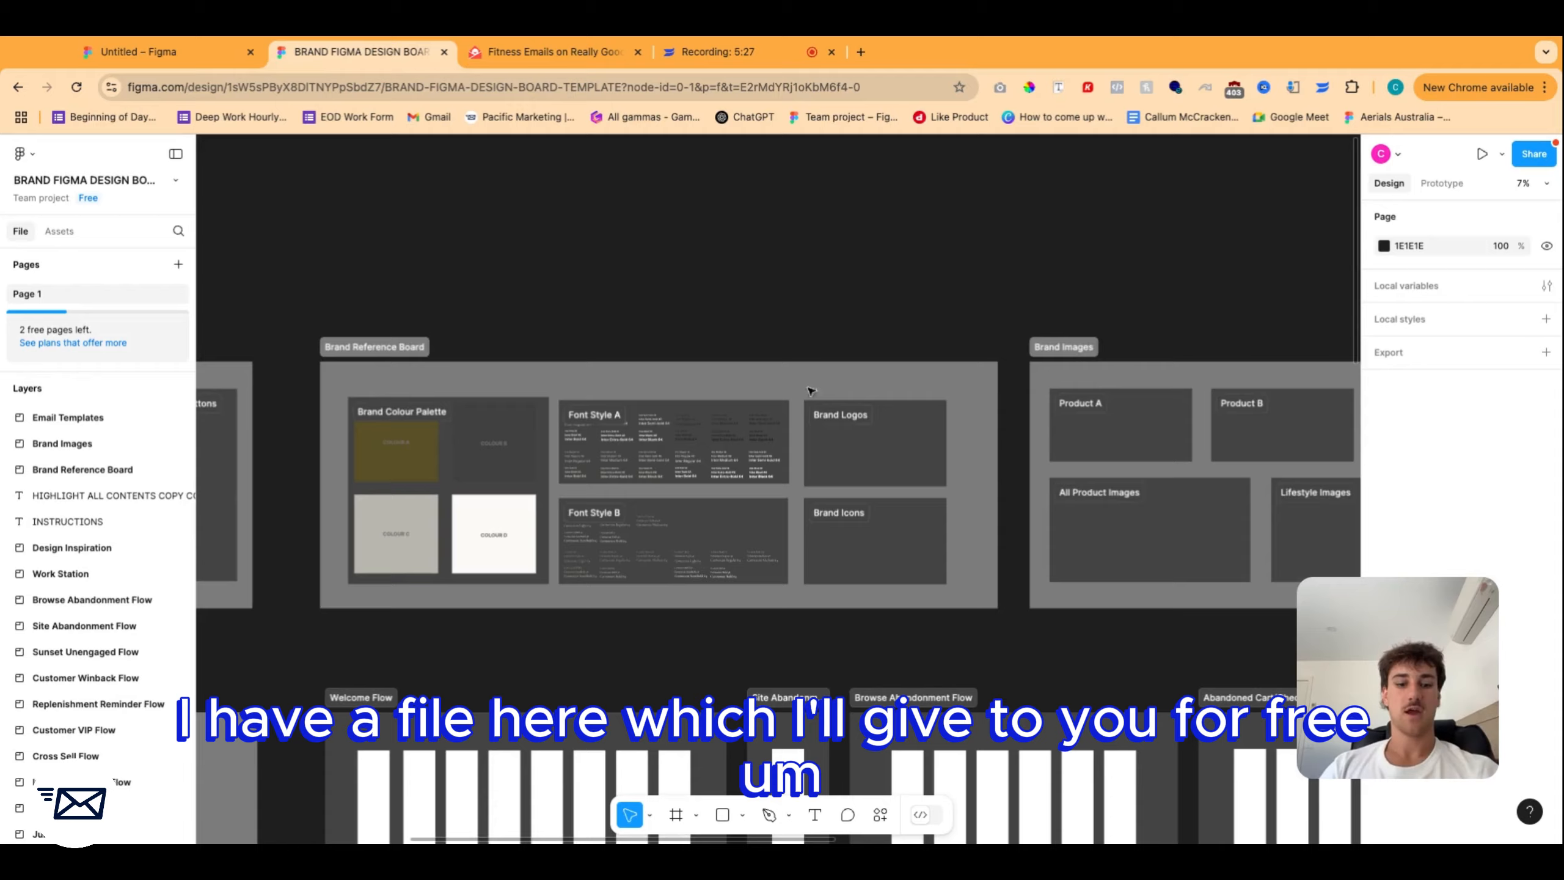
{"action": "scroll", "coordinate": [813, 386], "scroll_direction": "down", "scroll_amount": 3}
{"action": "scroll", "coordinate": [814, 386], "scroll_direction": "down", "scroll_amount": 3}
{"action": "scroll", "coordinate": [838, 333], "scroll_direction": "right", "scroll_amount": 2}
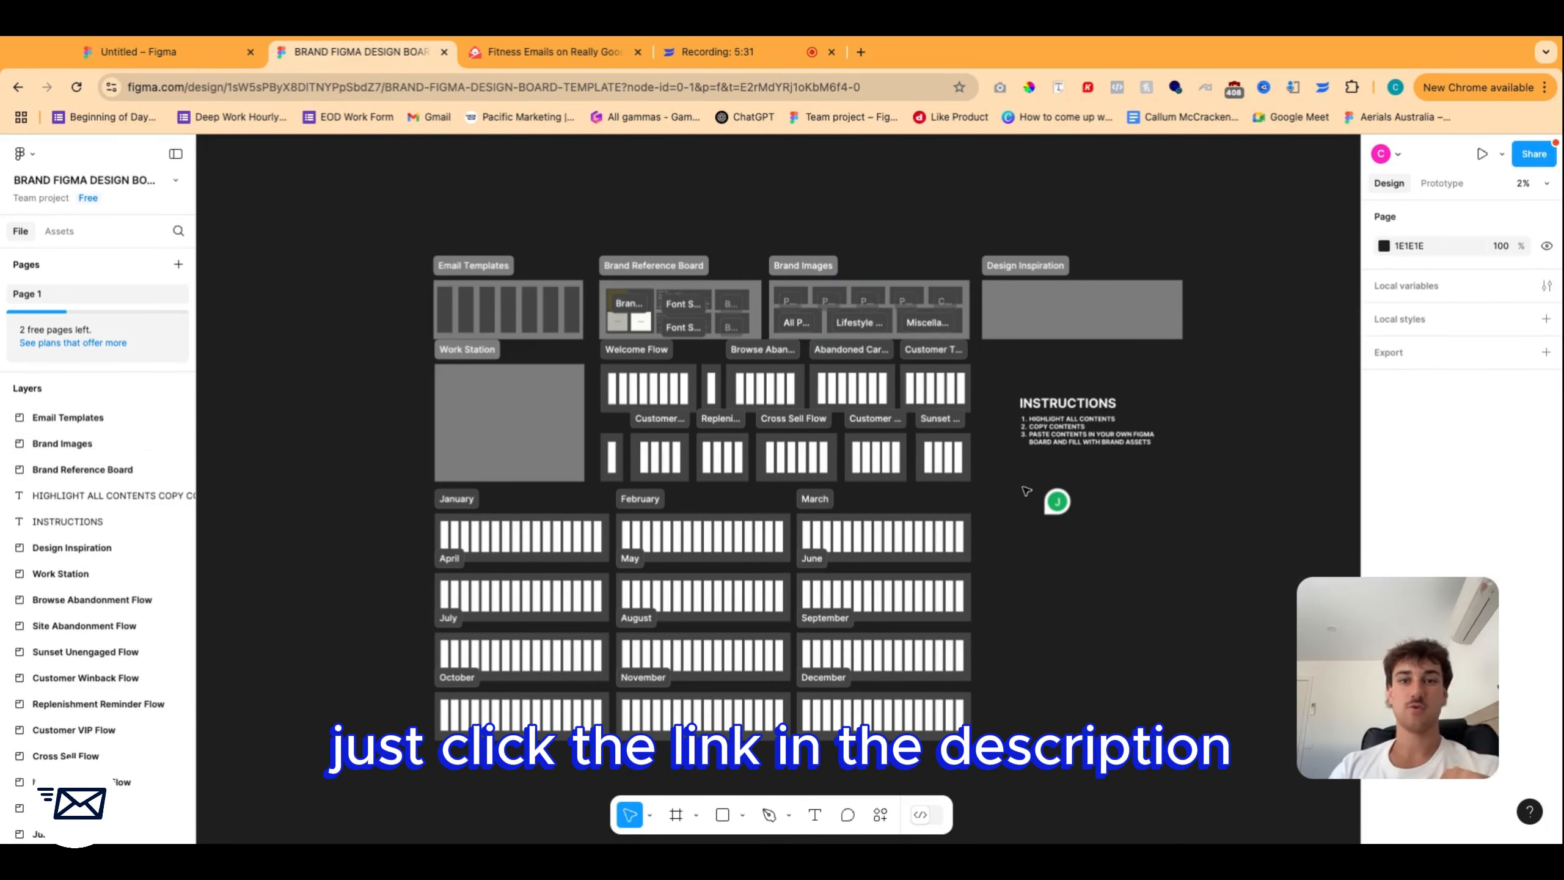
{"action": "scroll", "coordinate": [969, 489], "scroll_direction": "up", "scroll_amount": 2}
{"action": "scroll", "coordinate": [969, 489], "scroll_direction": "left", "scroll_amount": 2}
{"action": "scroll", "coordinate": [963, 488], "scroll_direction": "right", "scroll_amount": 1}
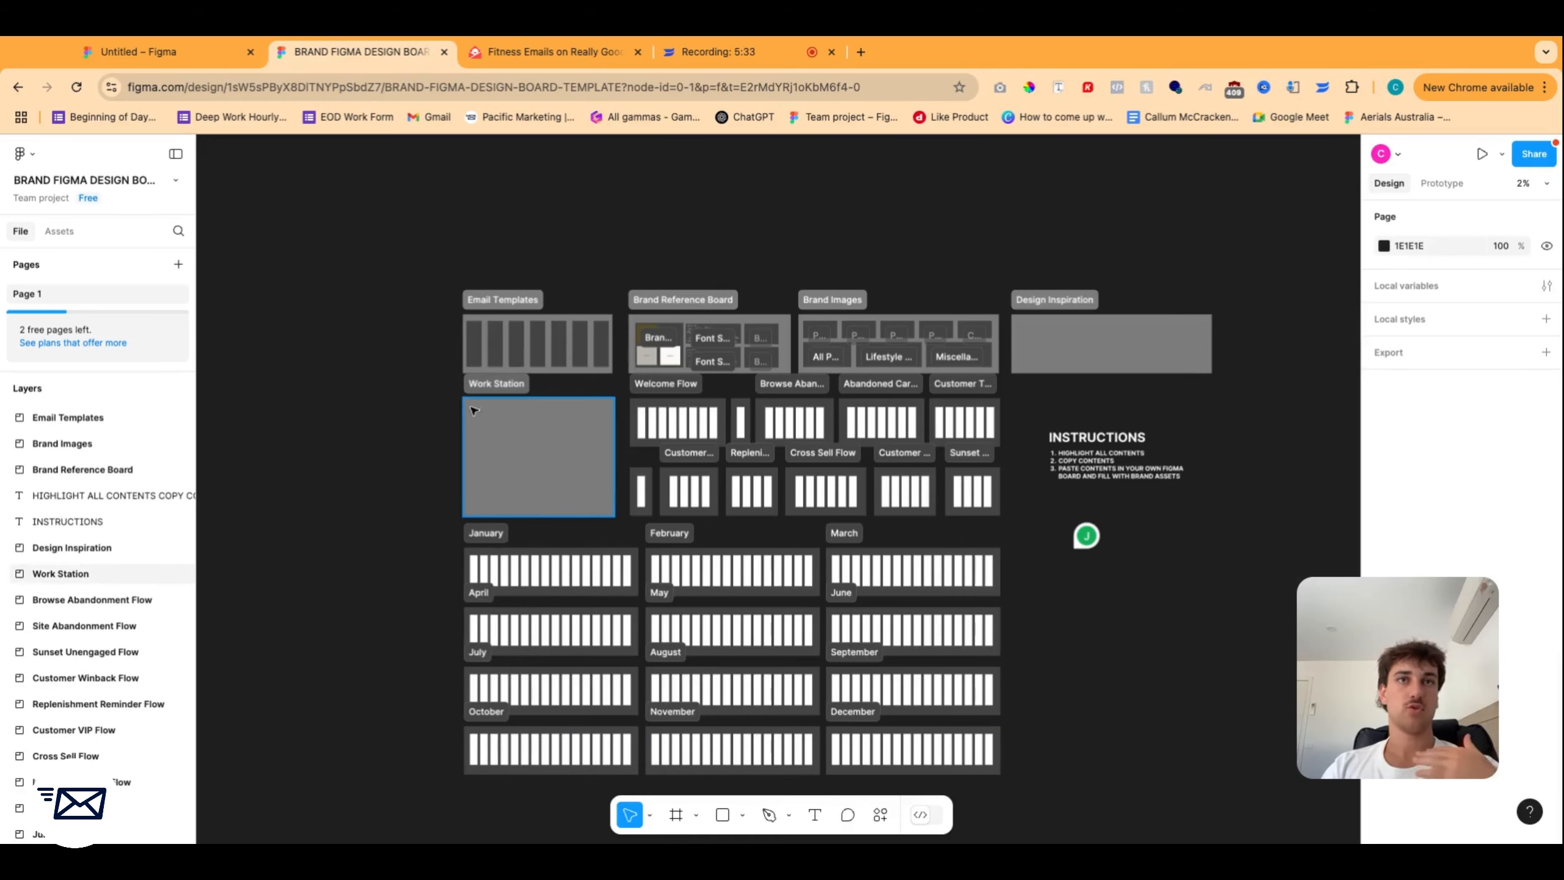
Examine the template's flow frames, Email Templates, Brand Reference Board, Brand Images and Design Inspiration sections, and the instructions beside them.
{"action": "scroll", "coordinate": [695, 419], "scroll_direction": "up", "scroll_amount": 3}
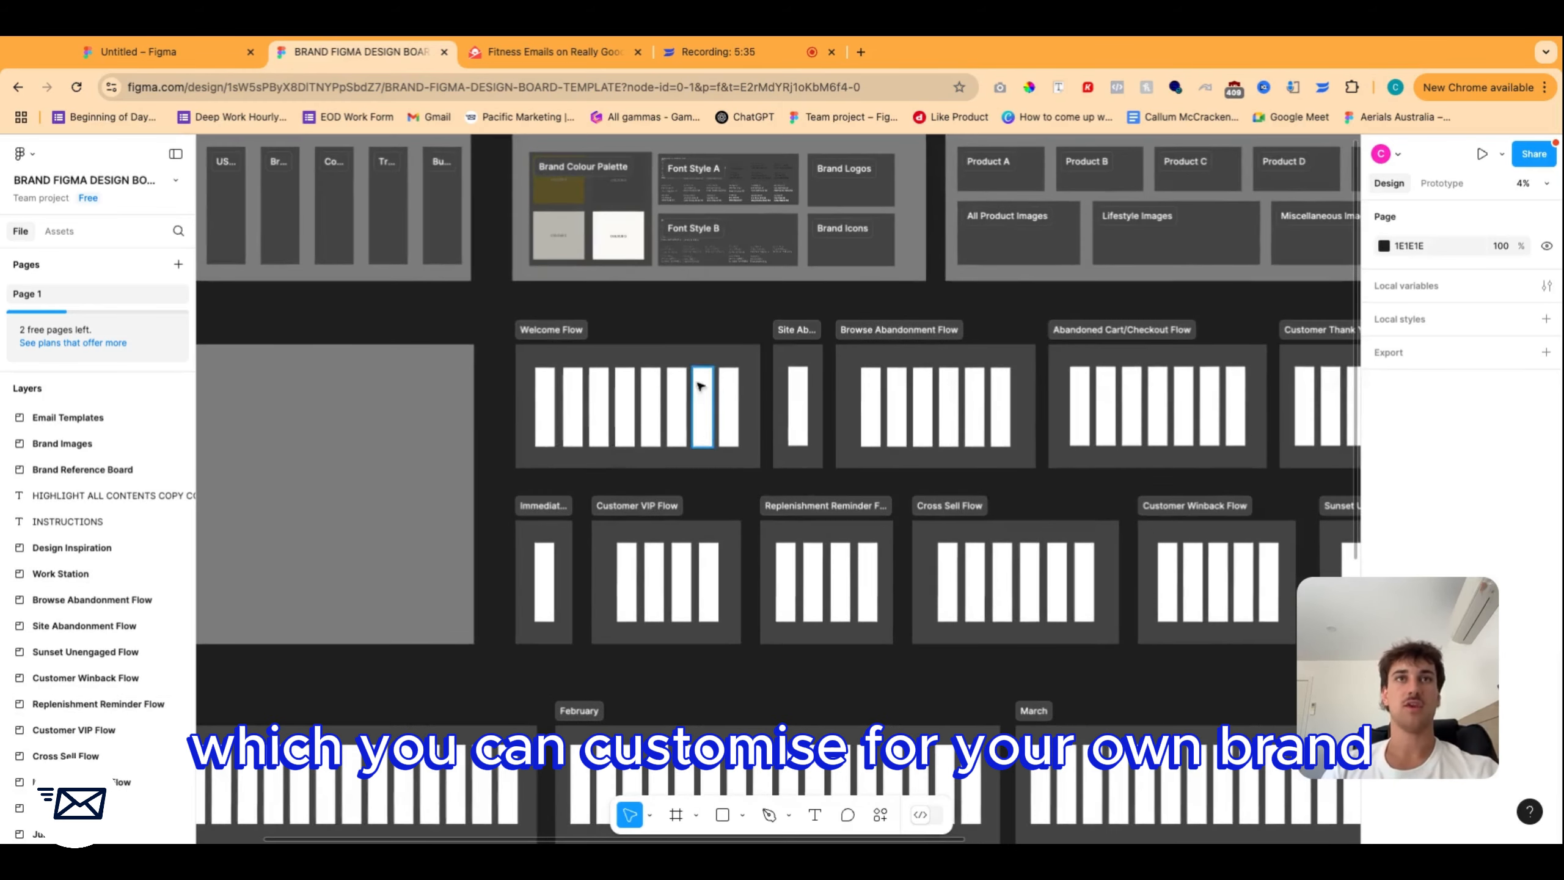
{"action": "scroll", "coordinate": [568, 345], "scroll_direction": "up", "scroll_amount": 3}
{"action": "scroll", "coordinate": [568, 335], "scroll_direction": "up", "scroll_amount": 1}
{"action": "scroll", "coordinate": [518, 278], "scroll_direction": "up", "scroll_amount": 5}
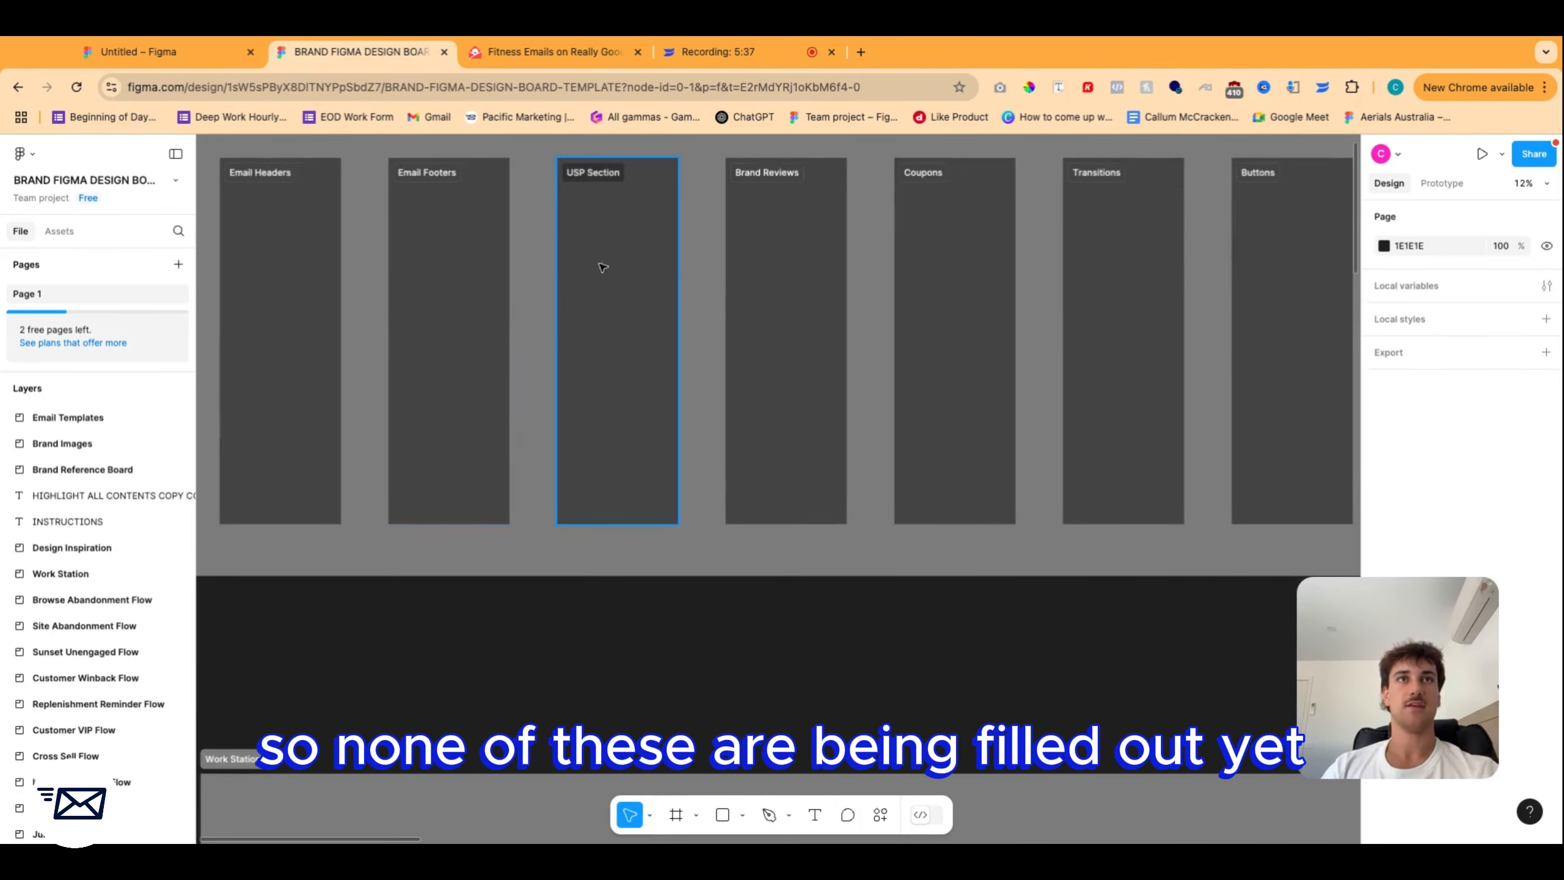
{"action": "scroll", "coordinate": [662, 315], "scroll_direction": "down", "scroll_amount": 5}
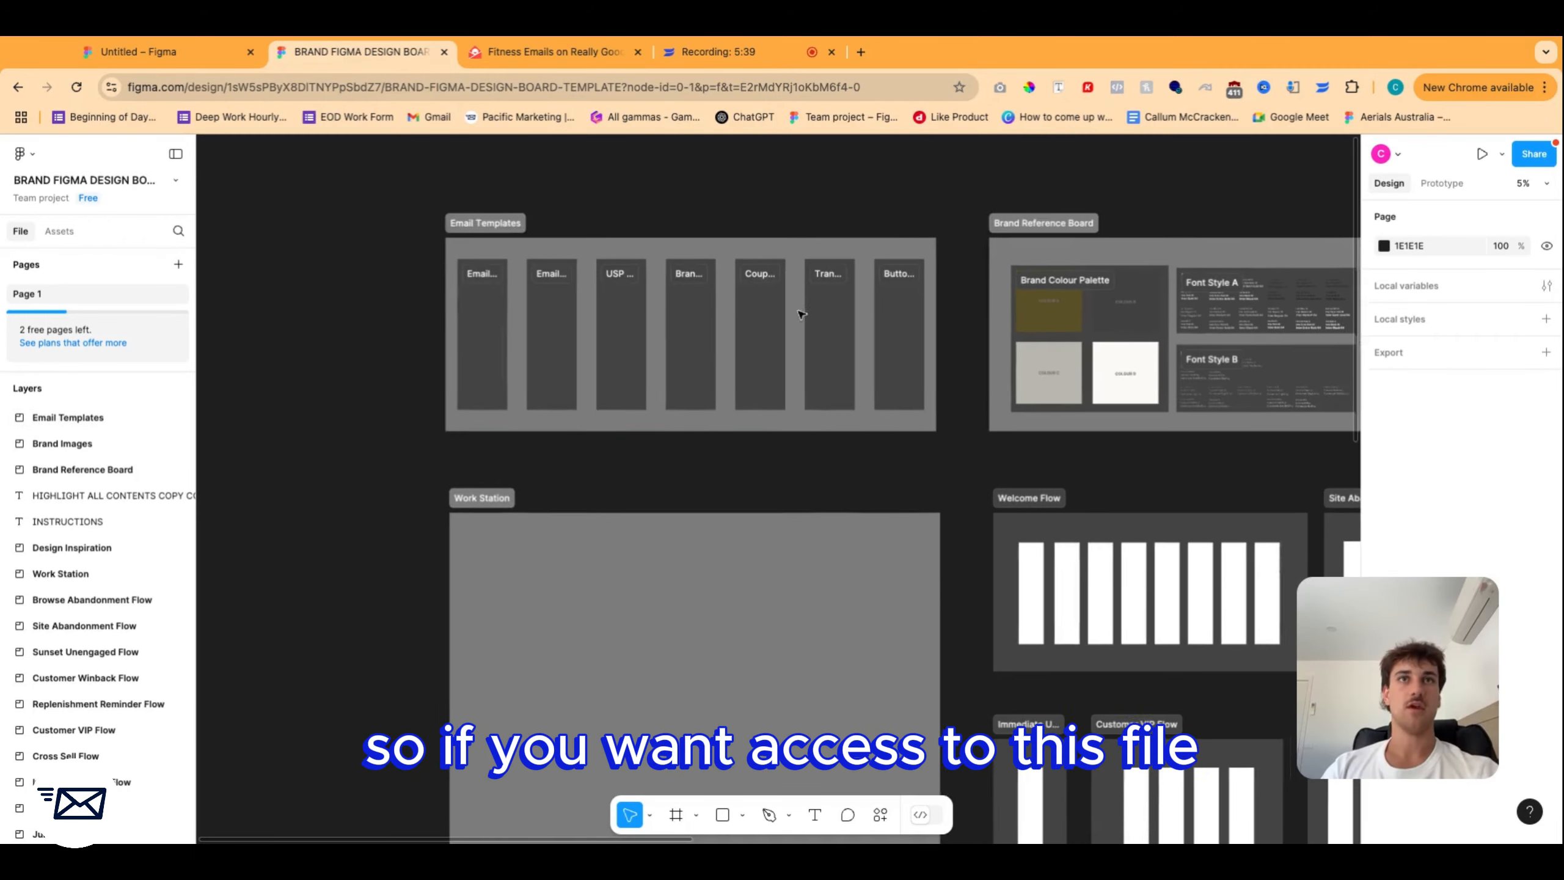
{"action": "scroll", "coordinate": [554, 301], "scroll_direction": "up", "scroll_amount": 2}
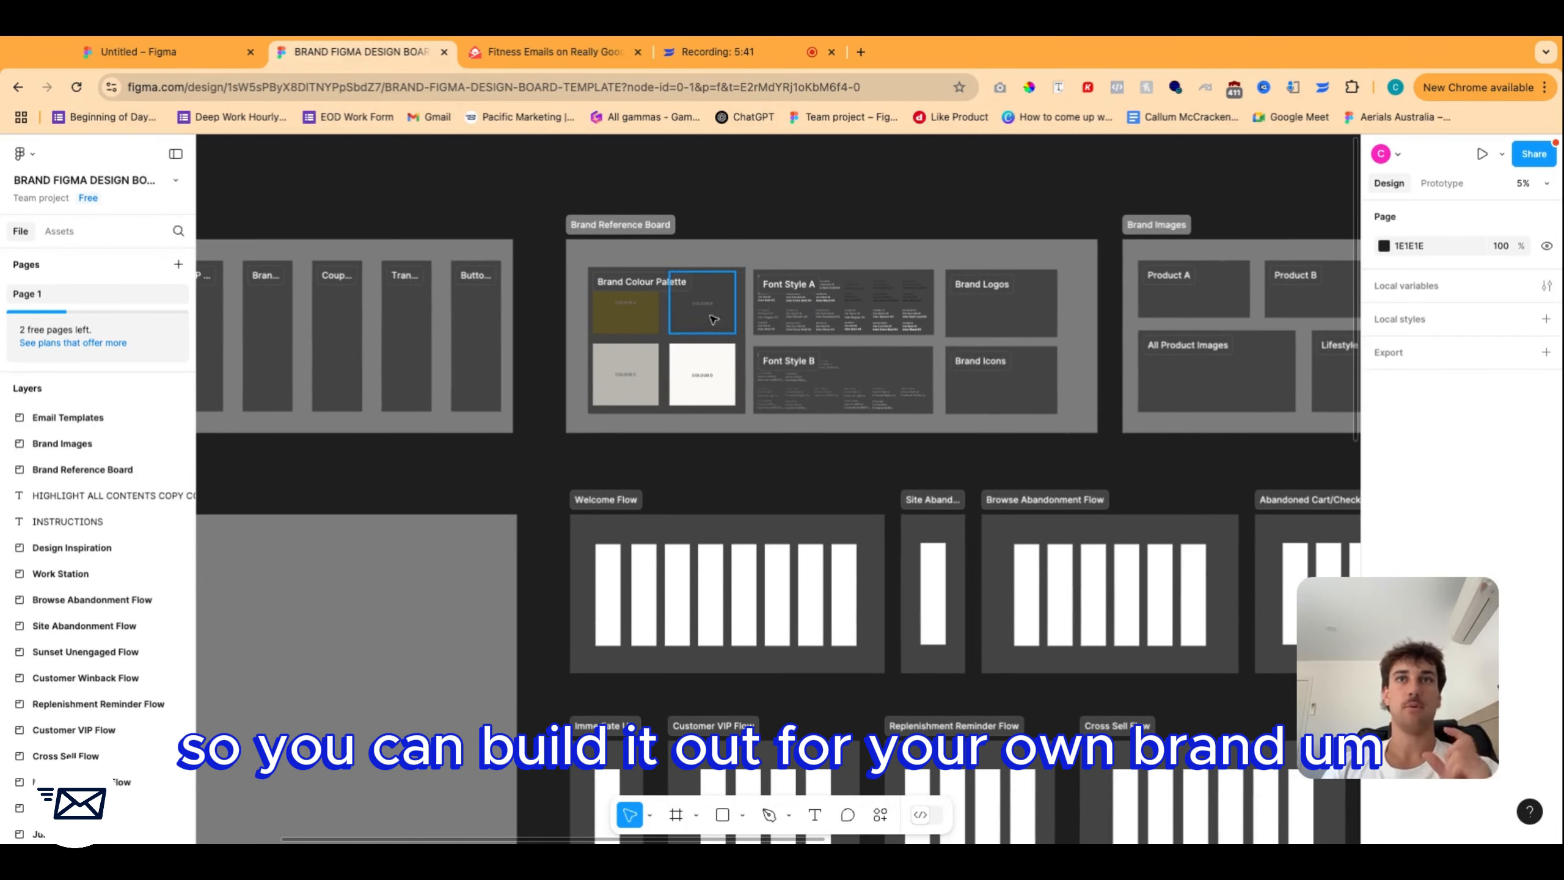
{"action": "left_click_drag", "start_coordinate": [985, 362], "coordinate": [385, 353]}
{"action": "scroll", "coordinate": [384, 353], "scroll_direction": "right", "scroll_amount": 5}
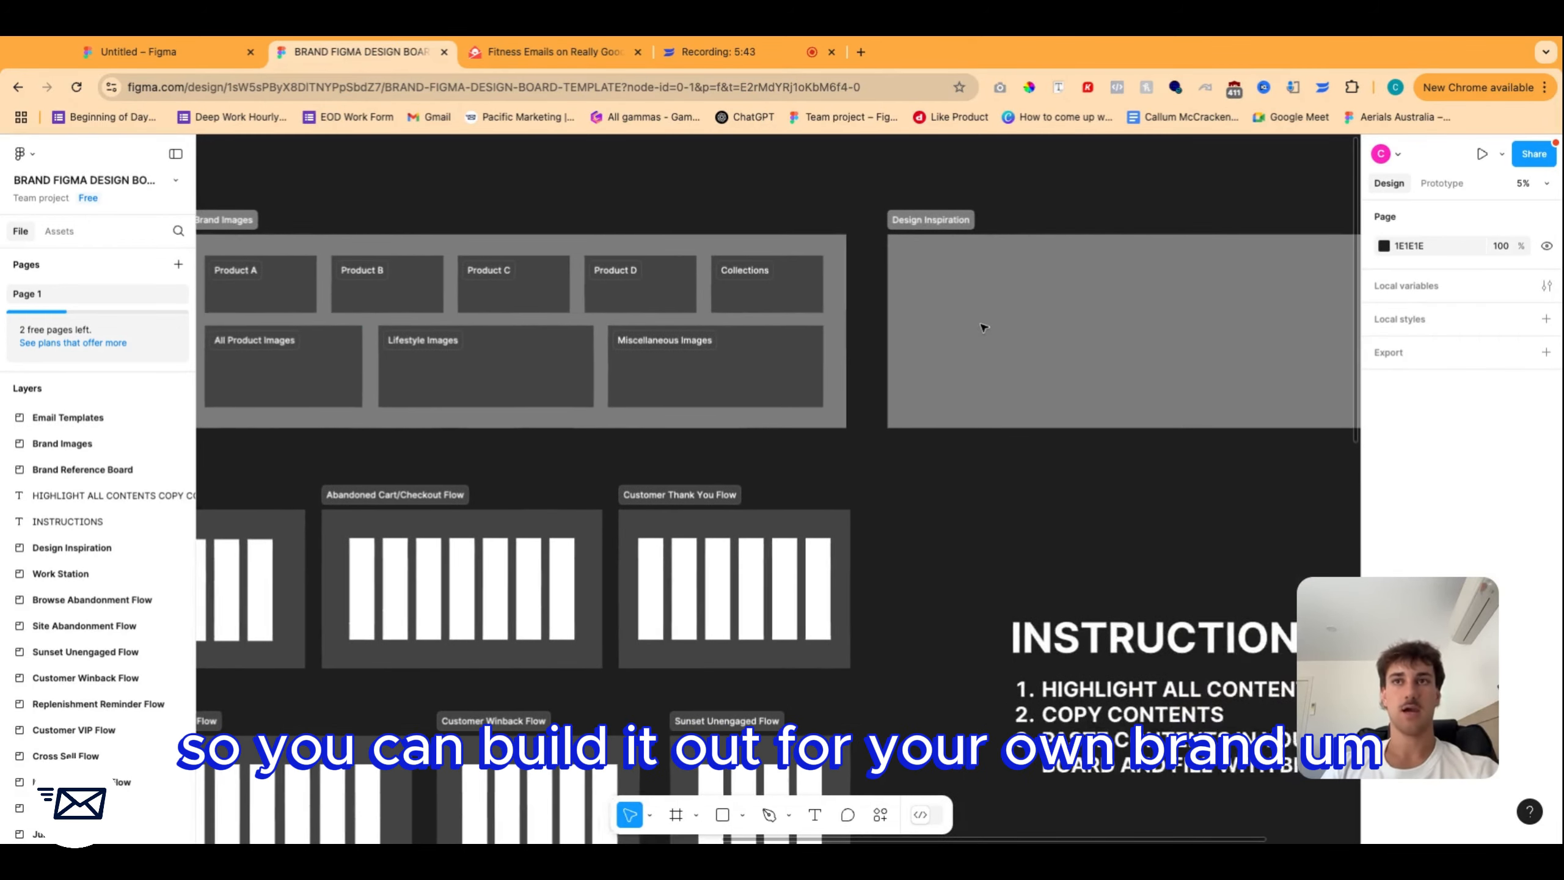
{"action": "scroll", "coordinate": [1022, 408], "scroll_direction": "down", "scroll_amount": 2}
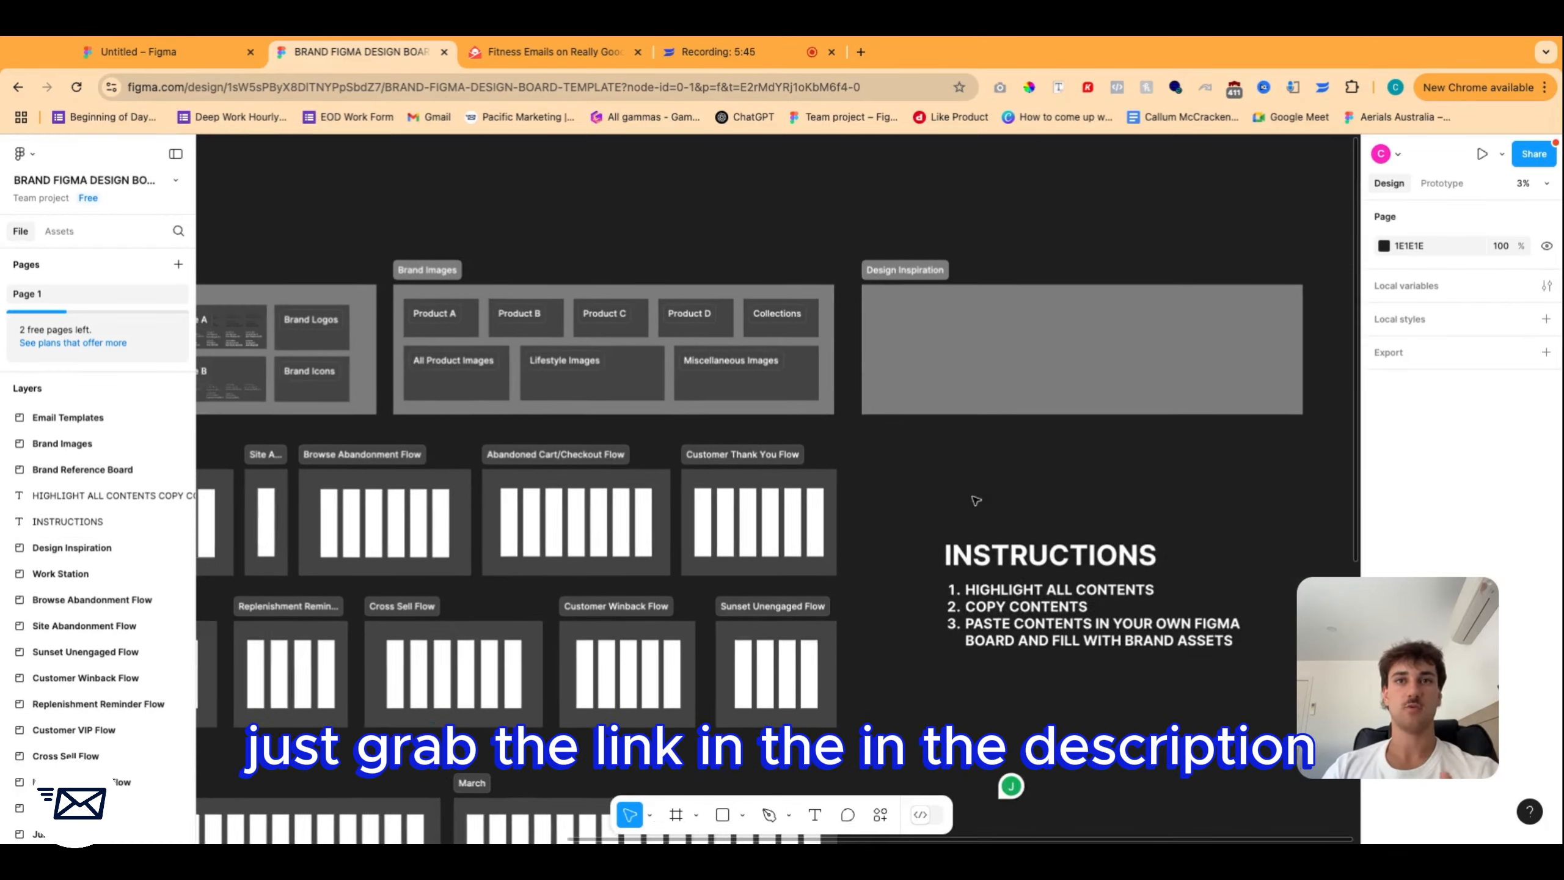
Review the full template board again, from the top sections through the flow frames to the January–December campaign frames.
{"action": "scroll", "coordinate": [975, 500], "scroll_direction": "left", "scroll_amount": 5}
{"action": "scroll", "coordinate": [975, 500], "scroll_direction": "down", "scroll_amount": 2}
{"action": "scroll", "coordinate": [975, 501], "scroll_direction": "down", "scroll_amount": 2}
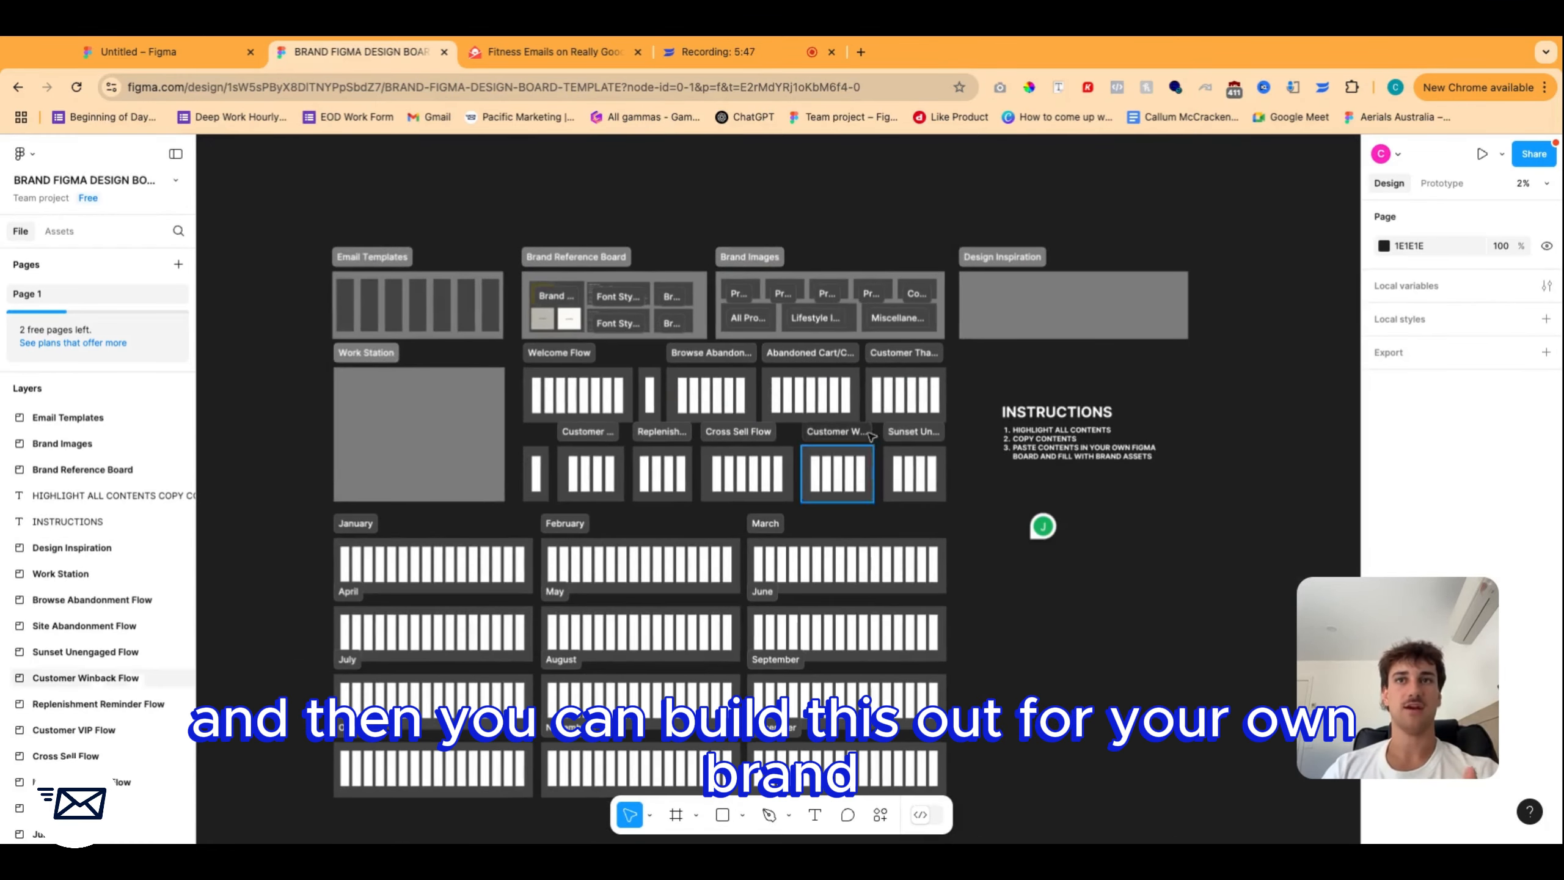
{"action": "scroll", "coordinate": [982, 414], "scroll_direction": "left", "scroll_amount": 3}
{"action": "scroll", "coordinate": [982, 414], "scroll_direction": "up", "scroll_amount": 2}
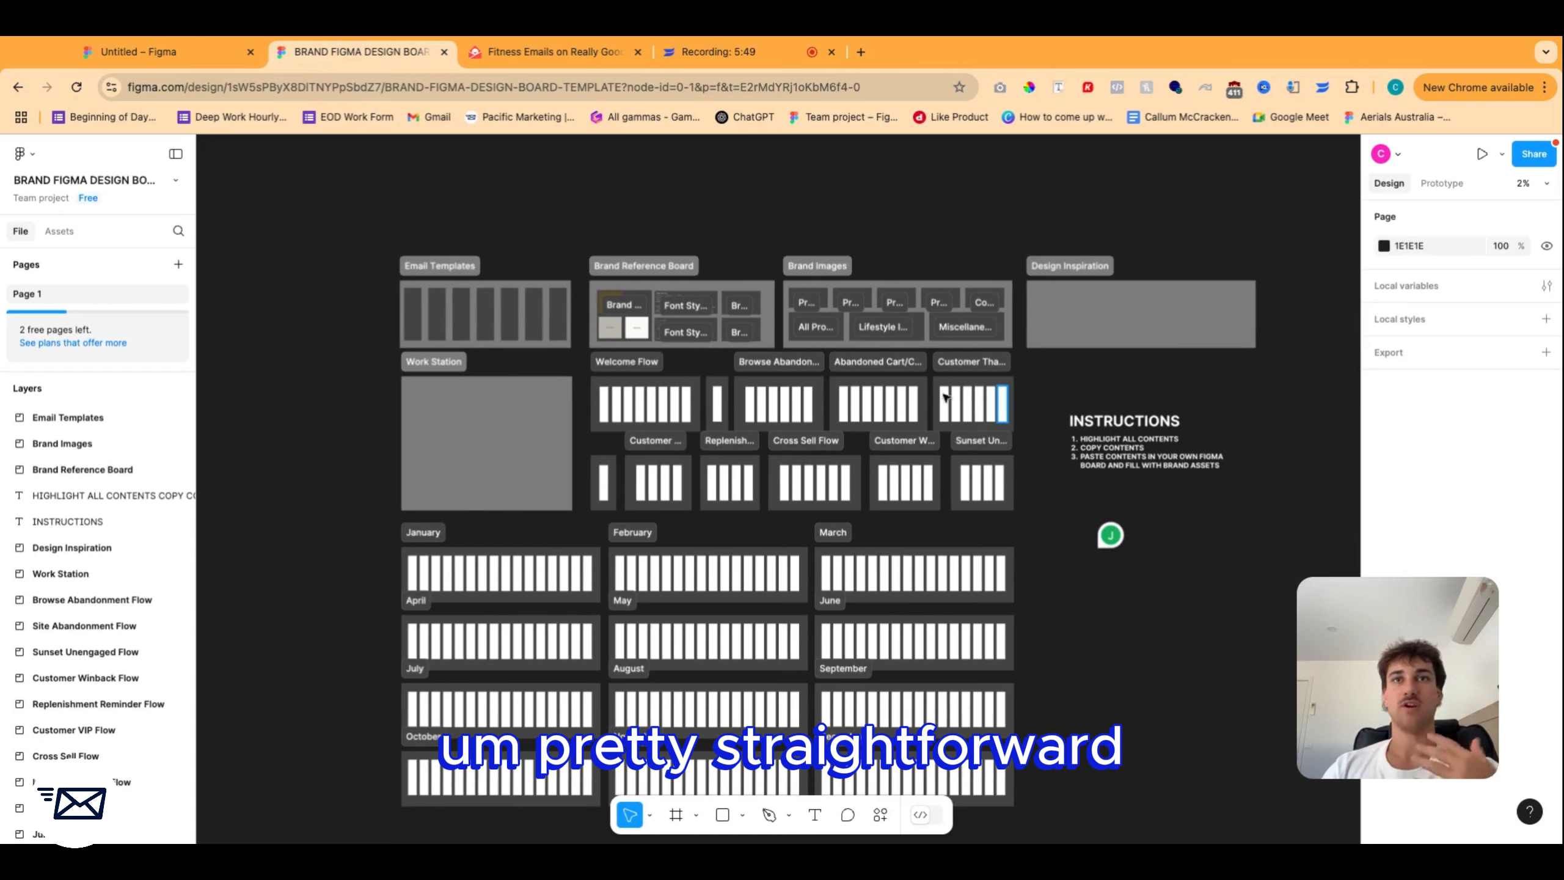
Return to the Untitled Figma file and examine the Therabody welcome email in the Work Station from its header down to the 15% off section.
{"action": "left_click", "coordinate": [204, 53]}
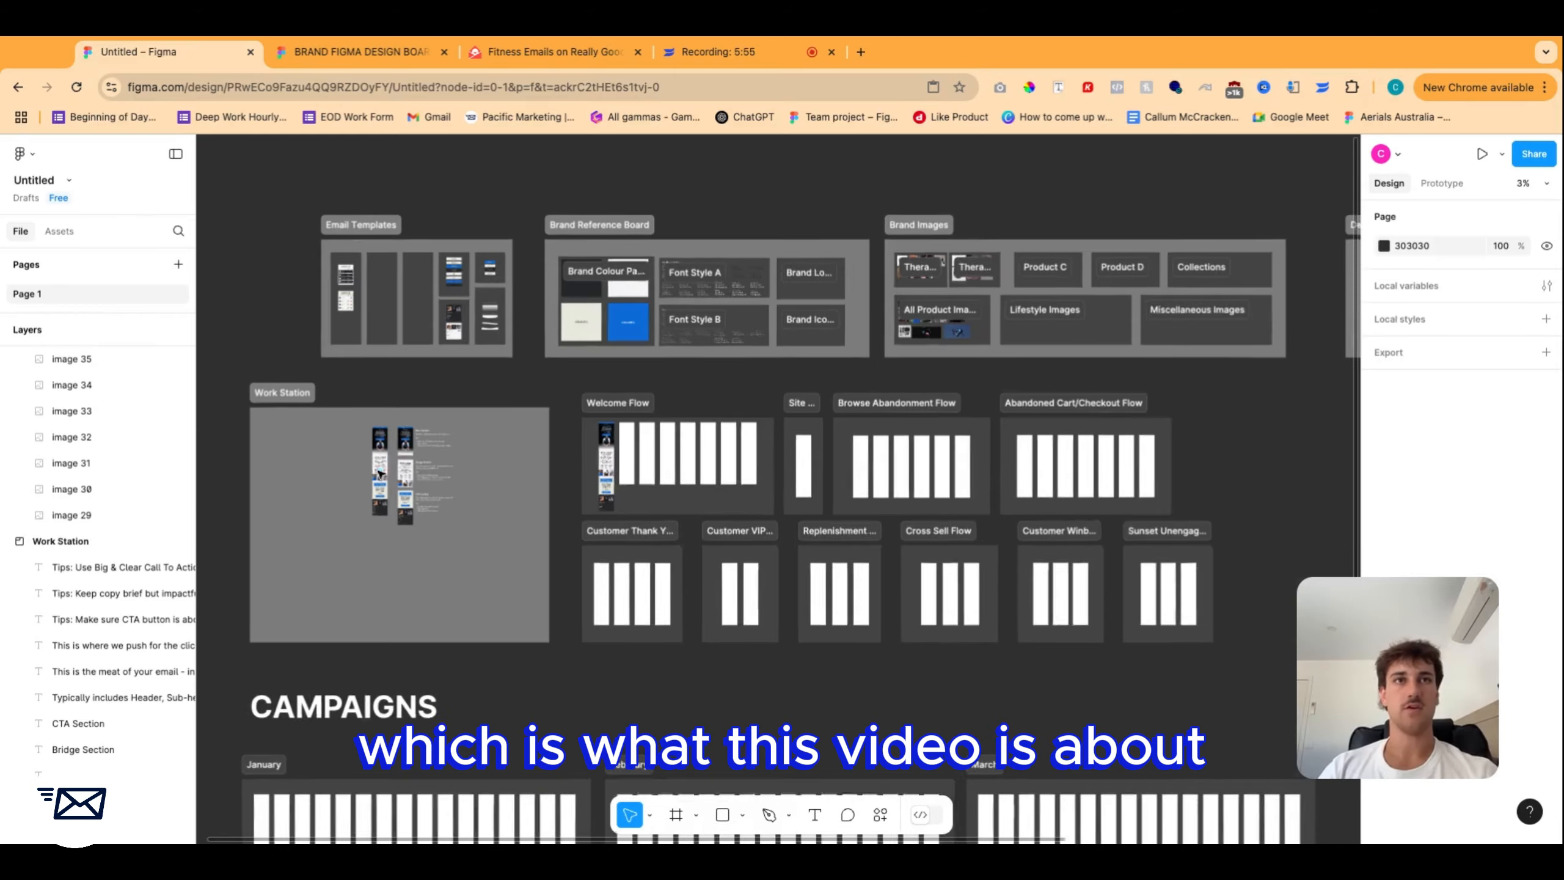
{"action": "scroll", "coordinate": [392, 461], "scroll_direction": "up", "scroll_amount": 10}
{"action": "scroll", "coordinate": [459, 315], "scroll_direction": "up", "scroll_amount": 5}
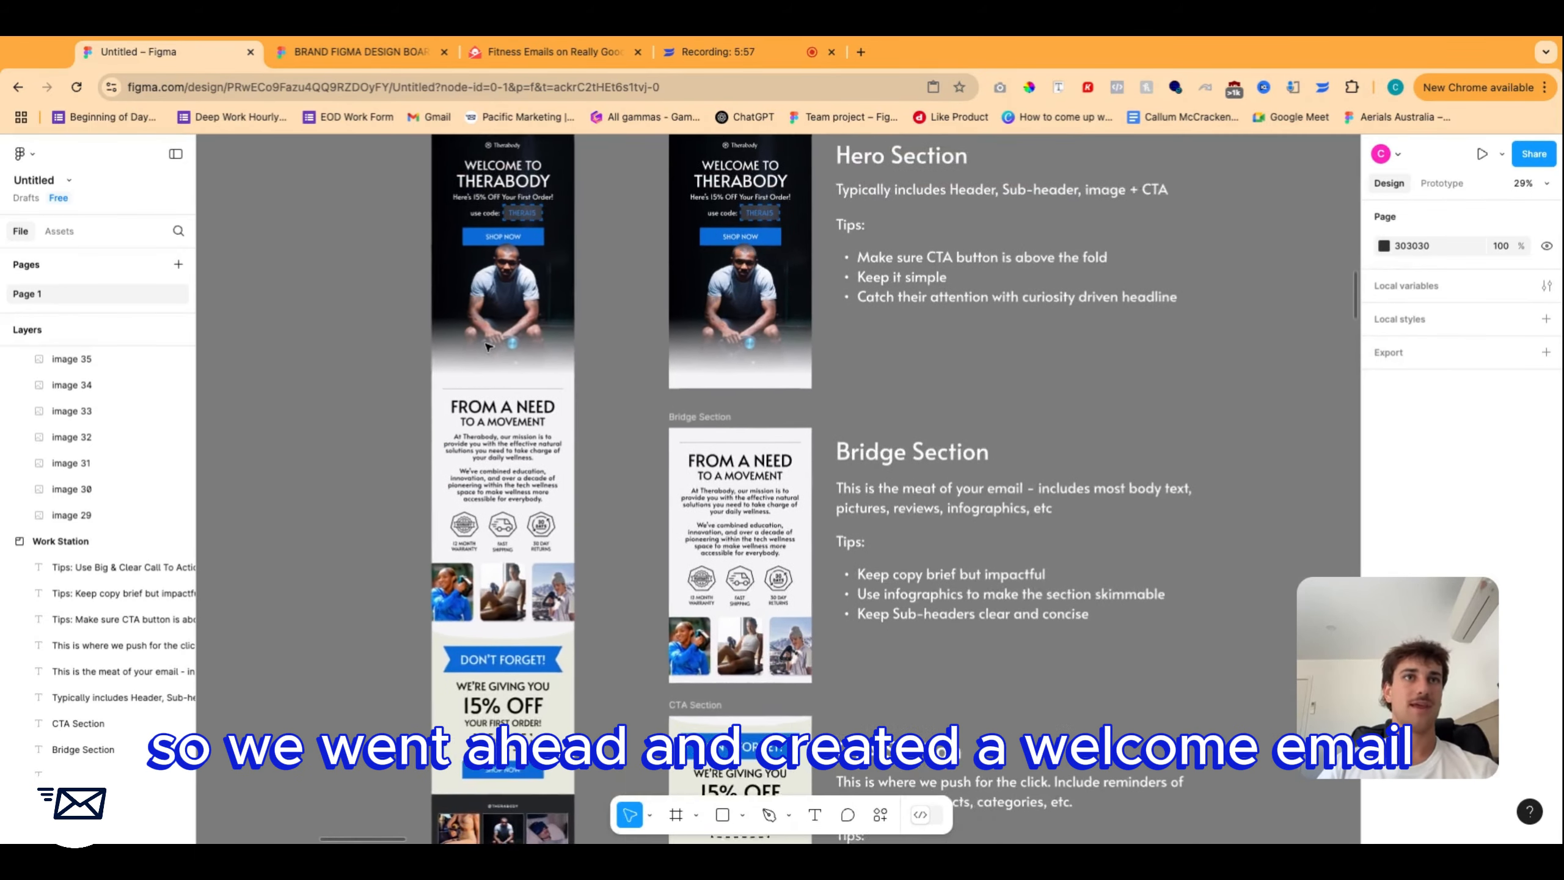
{"action": "scroll", "coordinate": [489, 350], "scroll_direction": "left", "scroll_amount": 3}
{"action": "scroll", "coordinate": [854, 355], "scroll_direction": "up", "scroll_amount": 3}
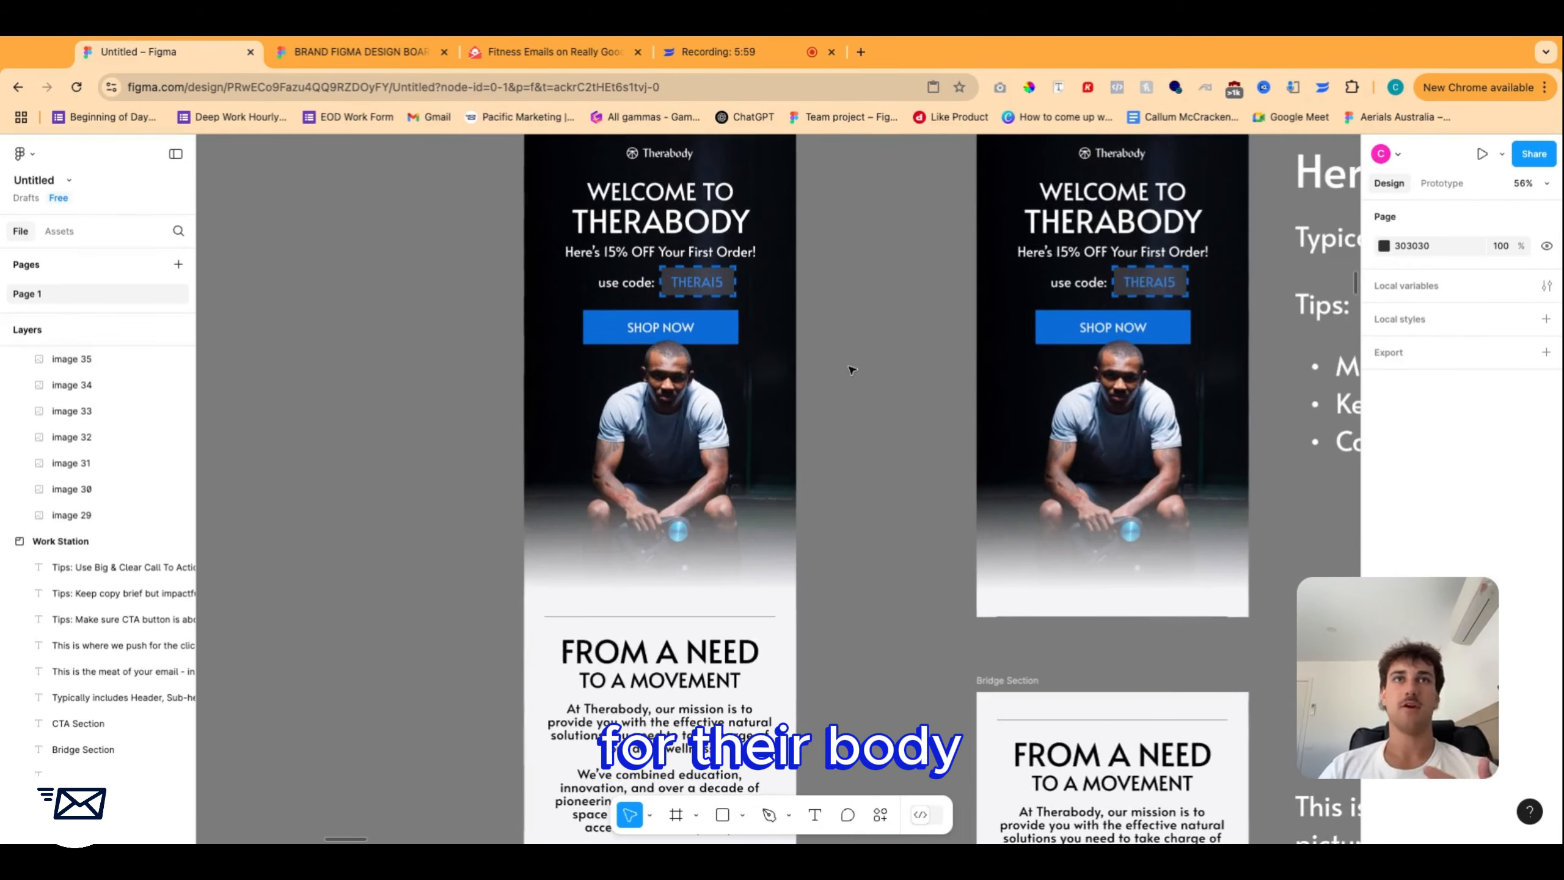
{"action": "scroll", "coordinate": [854, 355], "scroll_direction": "up", "scroll_amount": 3}
{"action": "scroll", "coordinate": [855, 355], "scroll_direction": "left", "scroll_amount": 2}
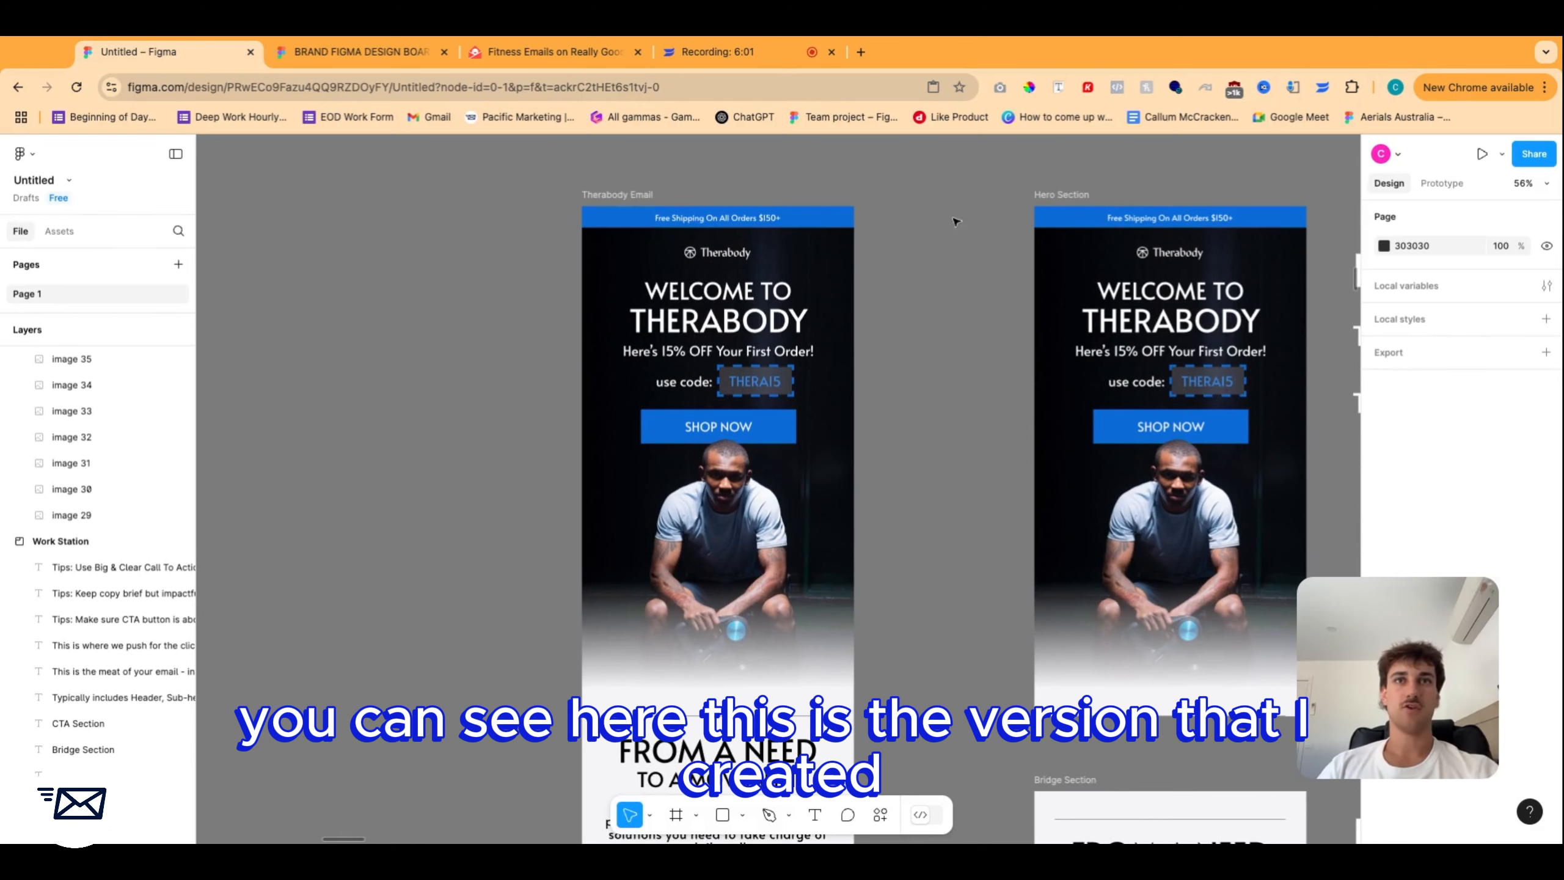
{"action": "scroll", "coordinate": [901, 507], "scroll_direction": "down", "scroll_amount": 3}
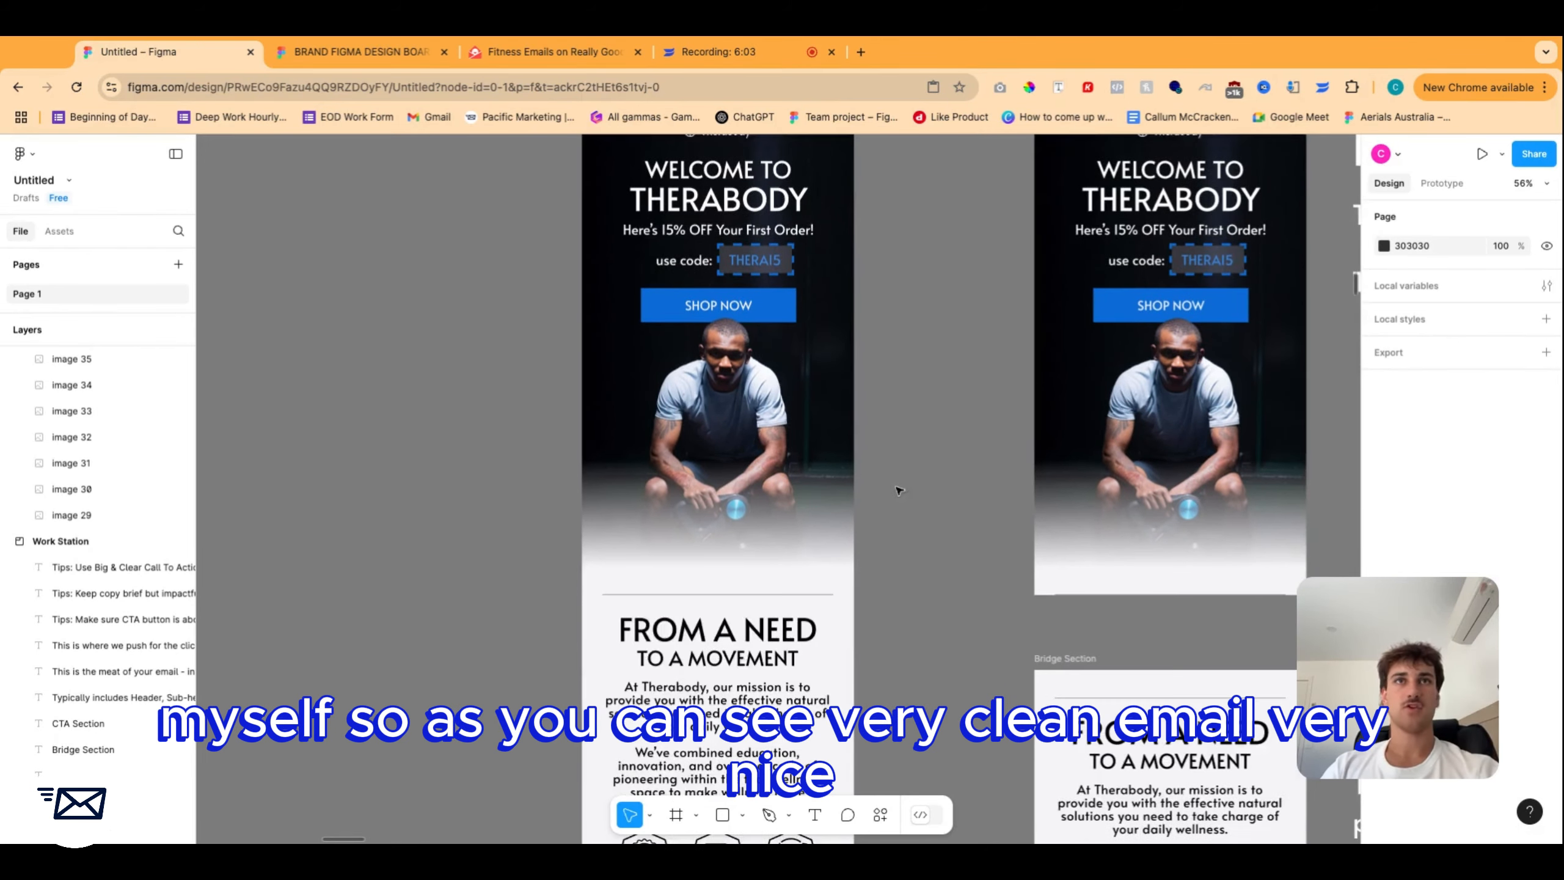
{"action": "scroll", "coordinate": [874, 480], "scroll_direction": "down", "scroll_amount": 10}
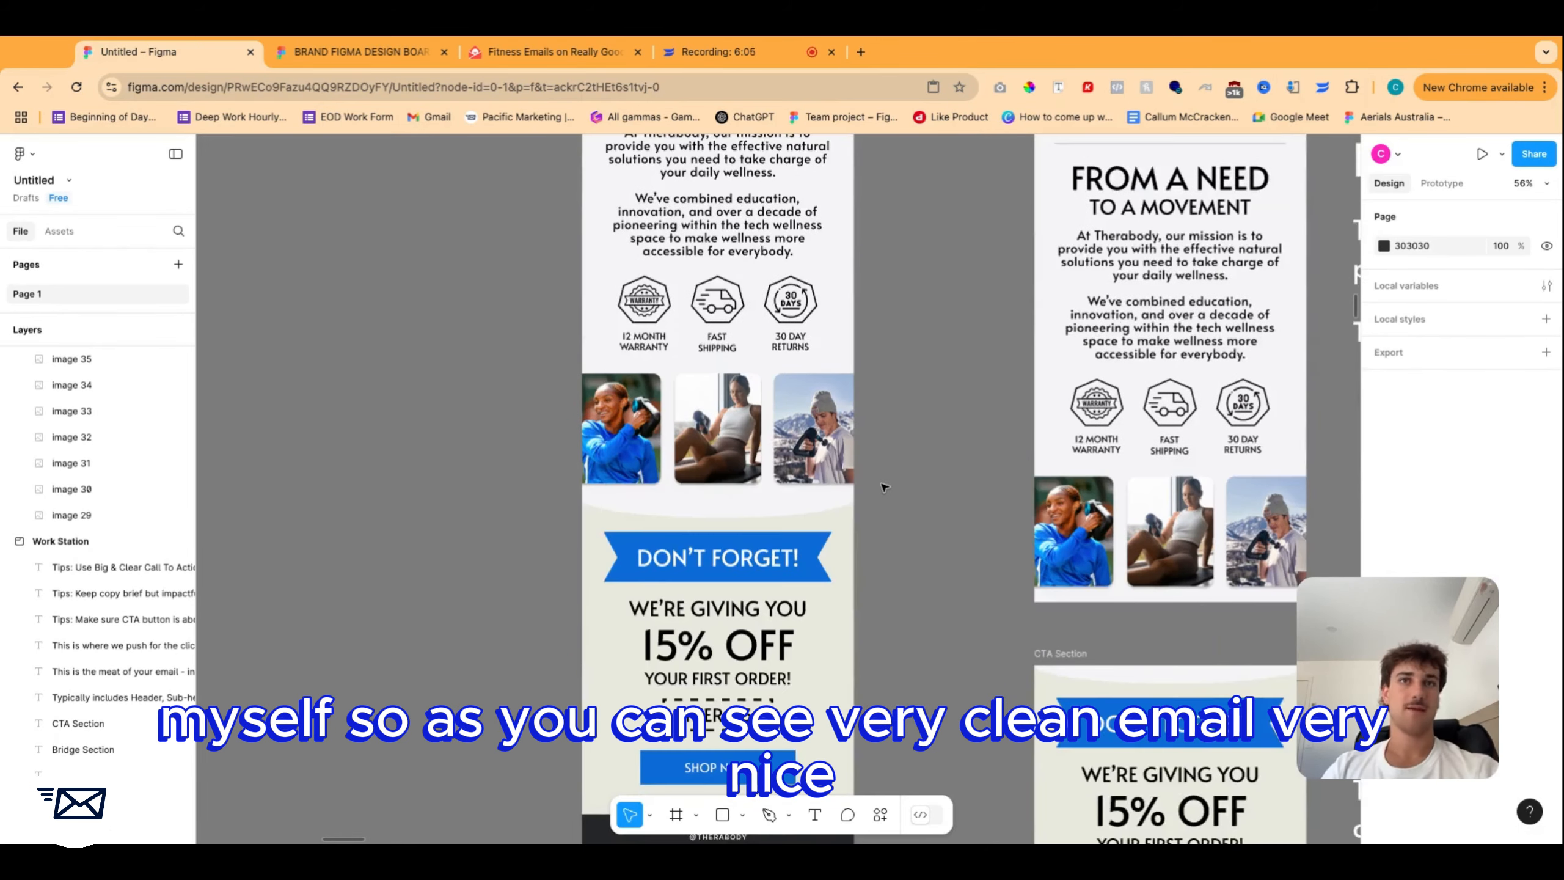
{"action": "scroll", "coordinate": [893, 481], "scroll_direction": "down", "scroll_amount": 3}
{"action": "scroll", "coordinate": [895, 480], "scroll_direction": "up", "scroll_amount": 8}
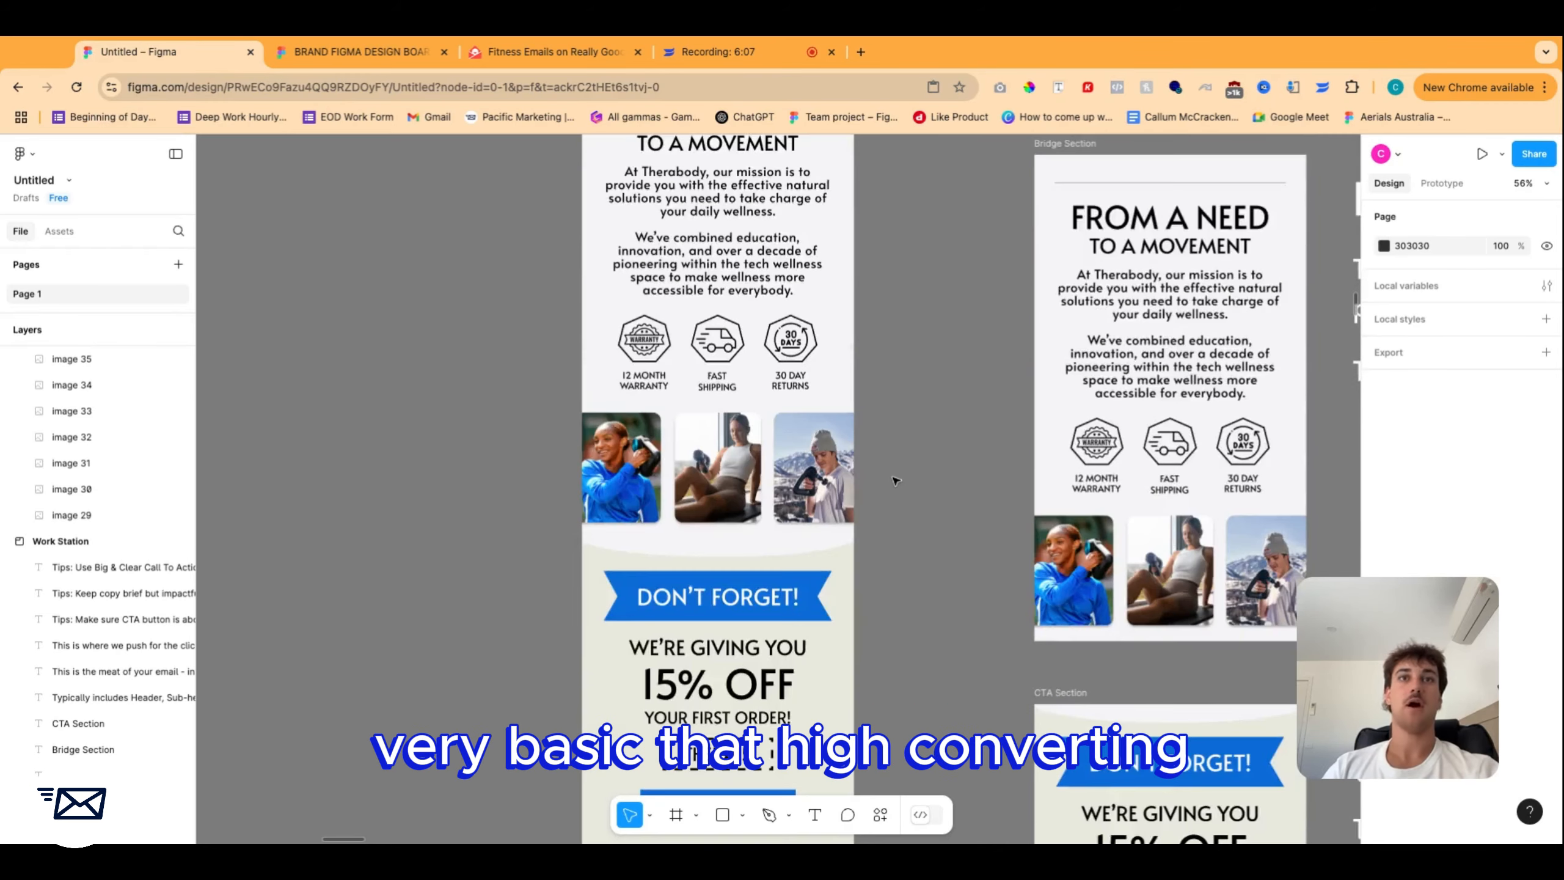
{"action": "scroll", "coordinate": [899, 480], "scroll_direction": "up", "scroll_amount": 10}
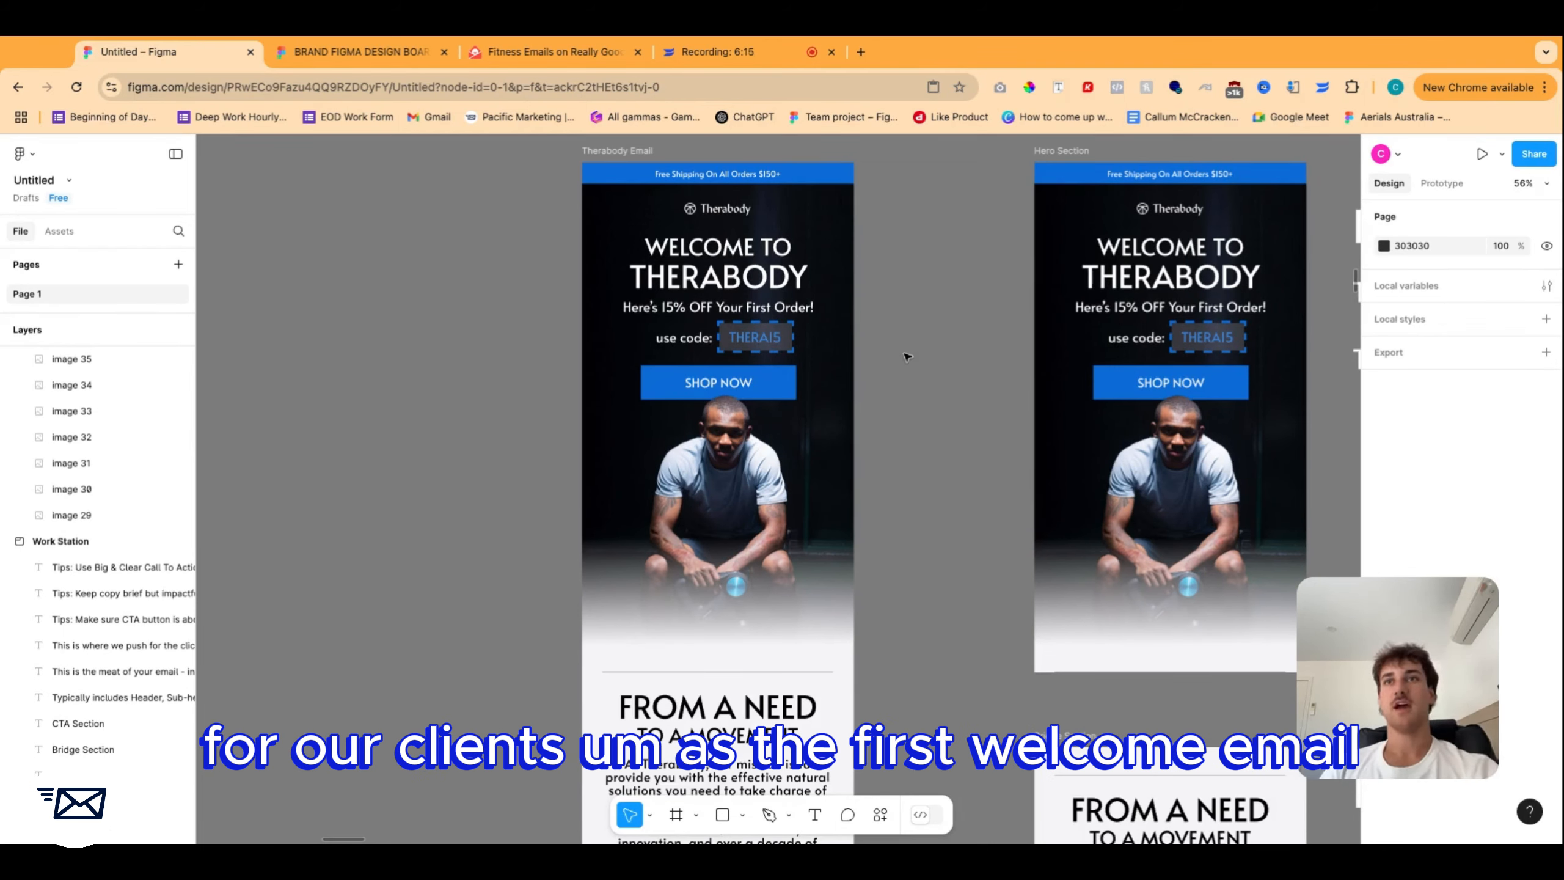
Compare the Therabody email with its three-part breakdown, reading the Hero Section, Bridge Section and CTA Section notes beside it.
{"action": "scroll", "coordinate": [930, 388], "scroll_direction": "right", "scroll_amount": 5}
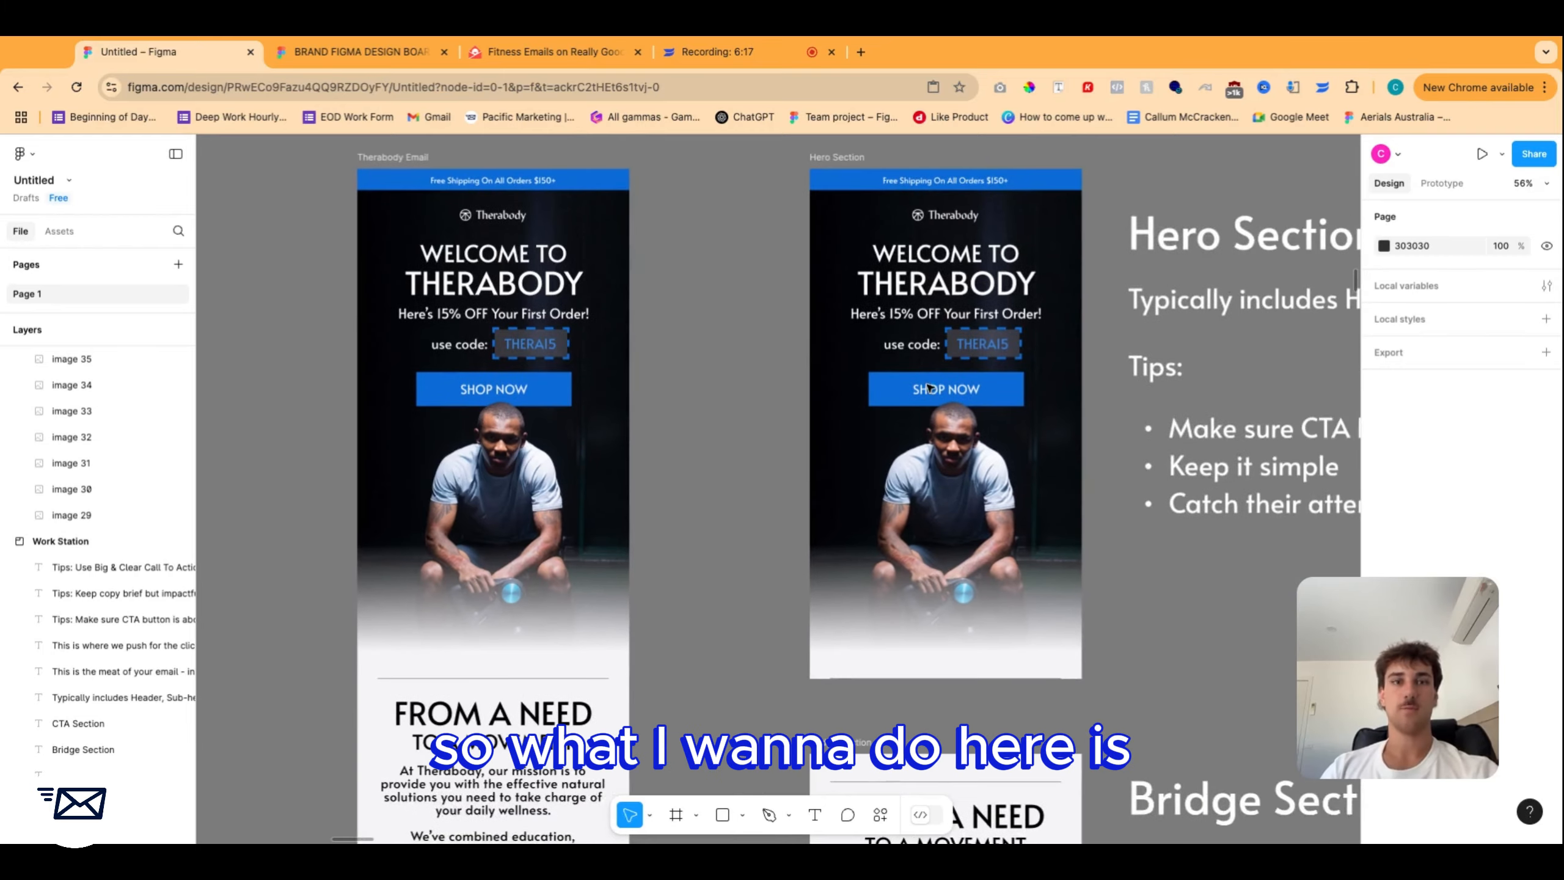
{"action": "scroll", "coordinate": [711, 374], "scroll_direction": "down", "scroll_amount": 6}
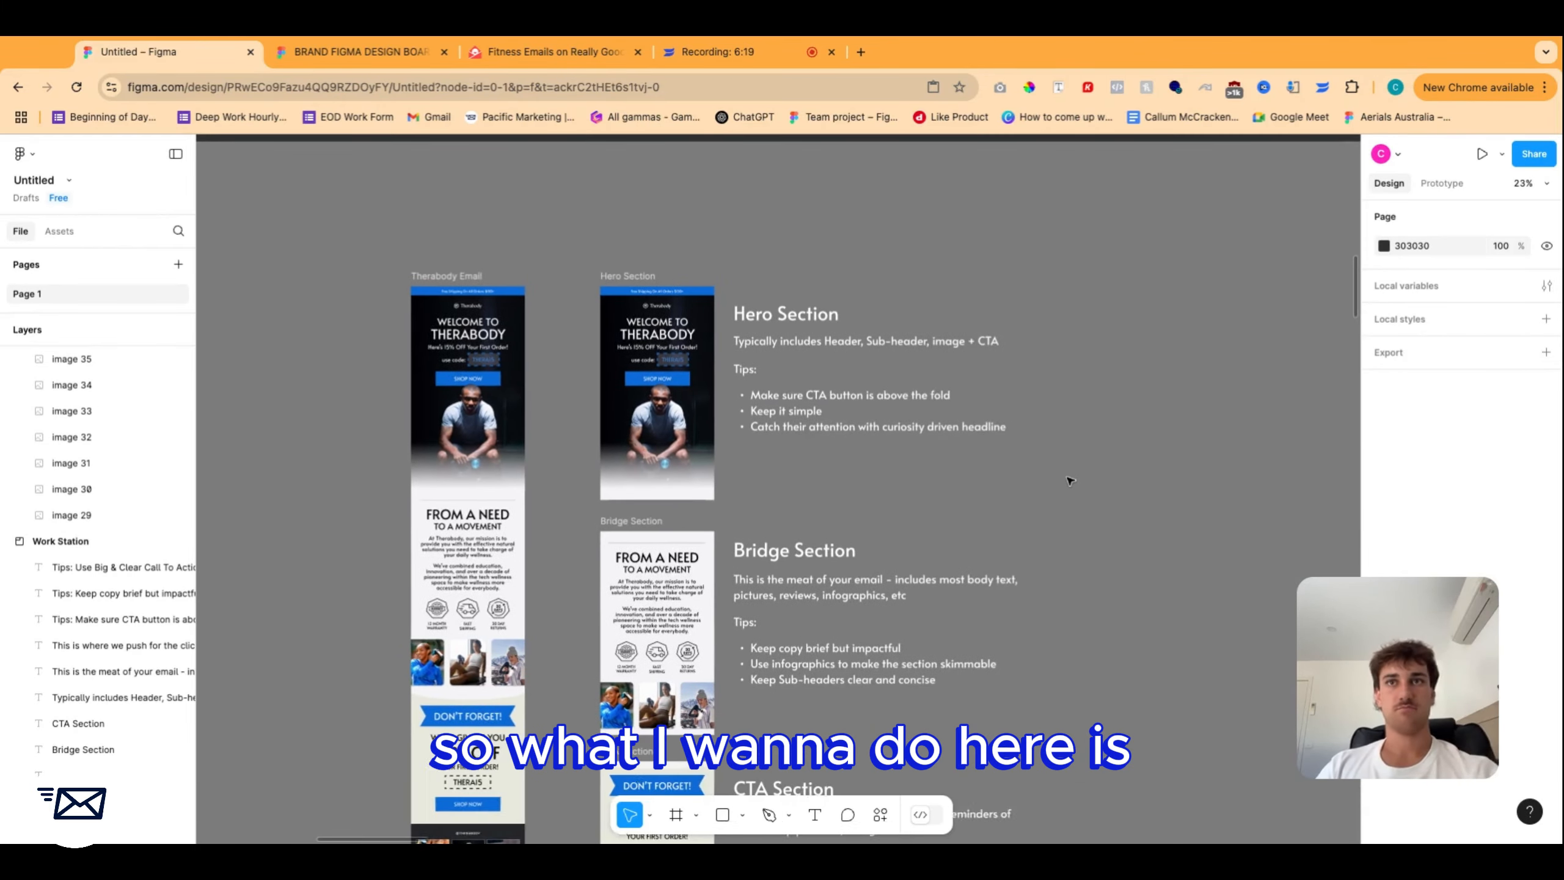
{"action": "scroll", "coordinate": [1070, 481], "scroll_direction": "right", "scroll_amount": 1}
{"action": "scroll", "coordinate": [1052, 592], "scroll_direction": "down", "scroll_amount": 5}
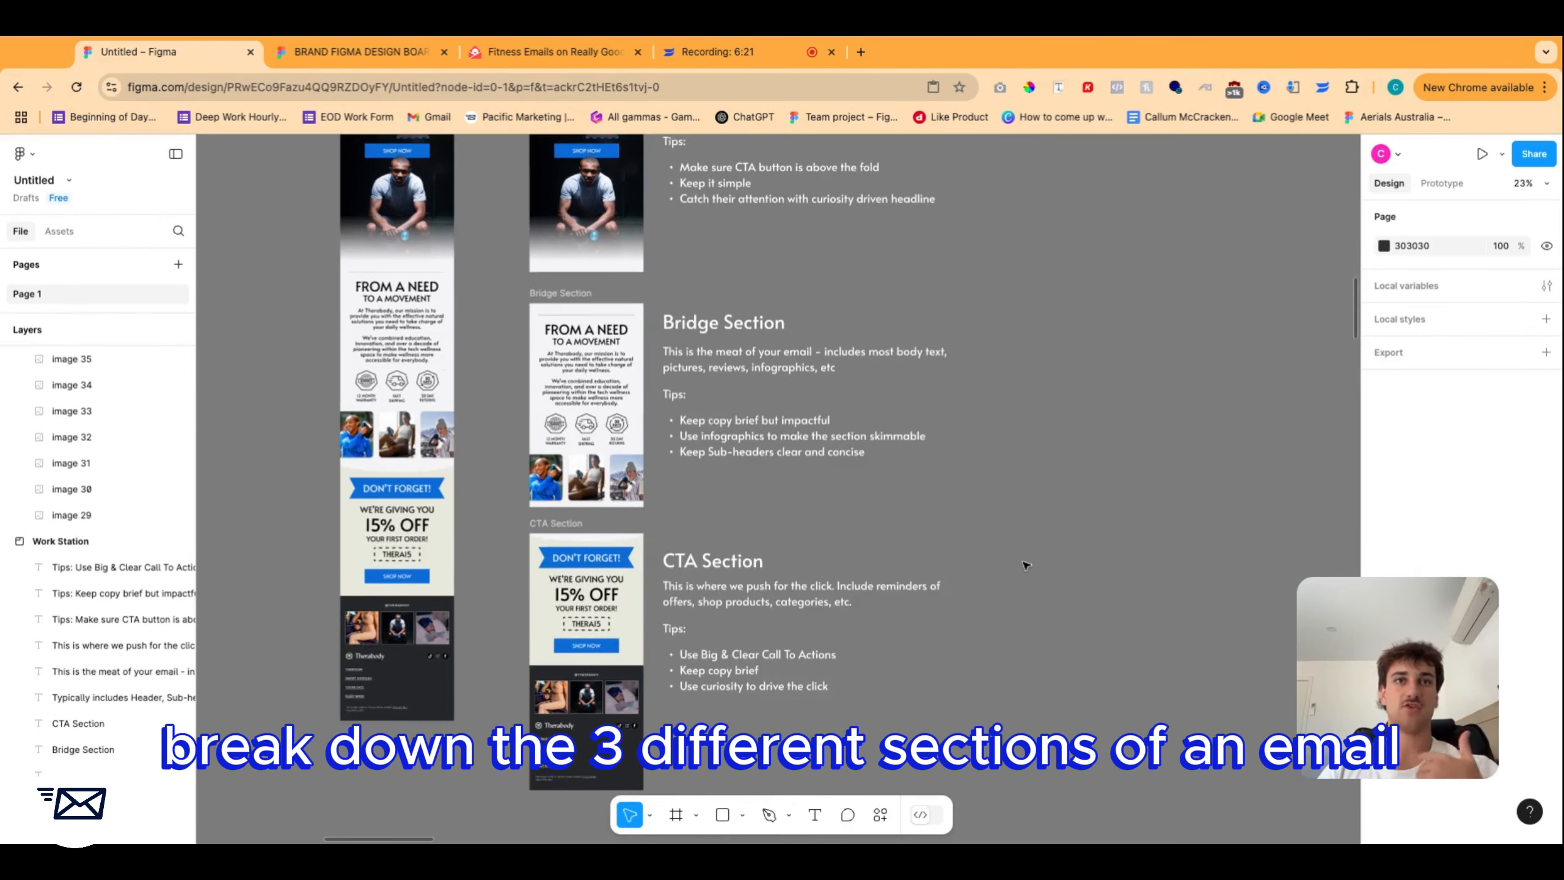
{"action": "scroll", "coordinate": [1053, 589], "scroll_direction": "up", "scroll_amount": 5}
{"action": "scroll", "coordinate": [1054, 588], "scroll_direction": "left", "scroll_amount": 2}
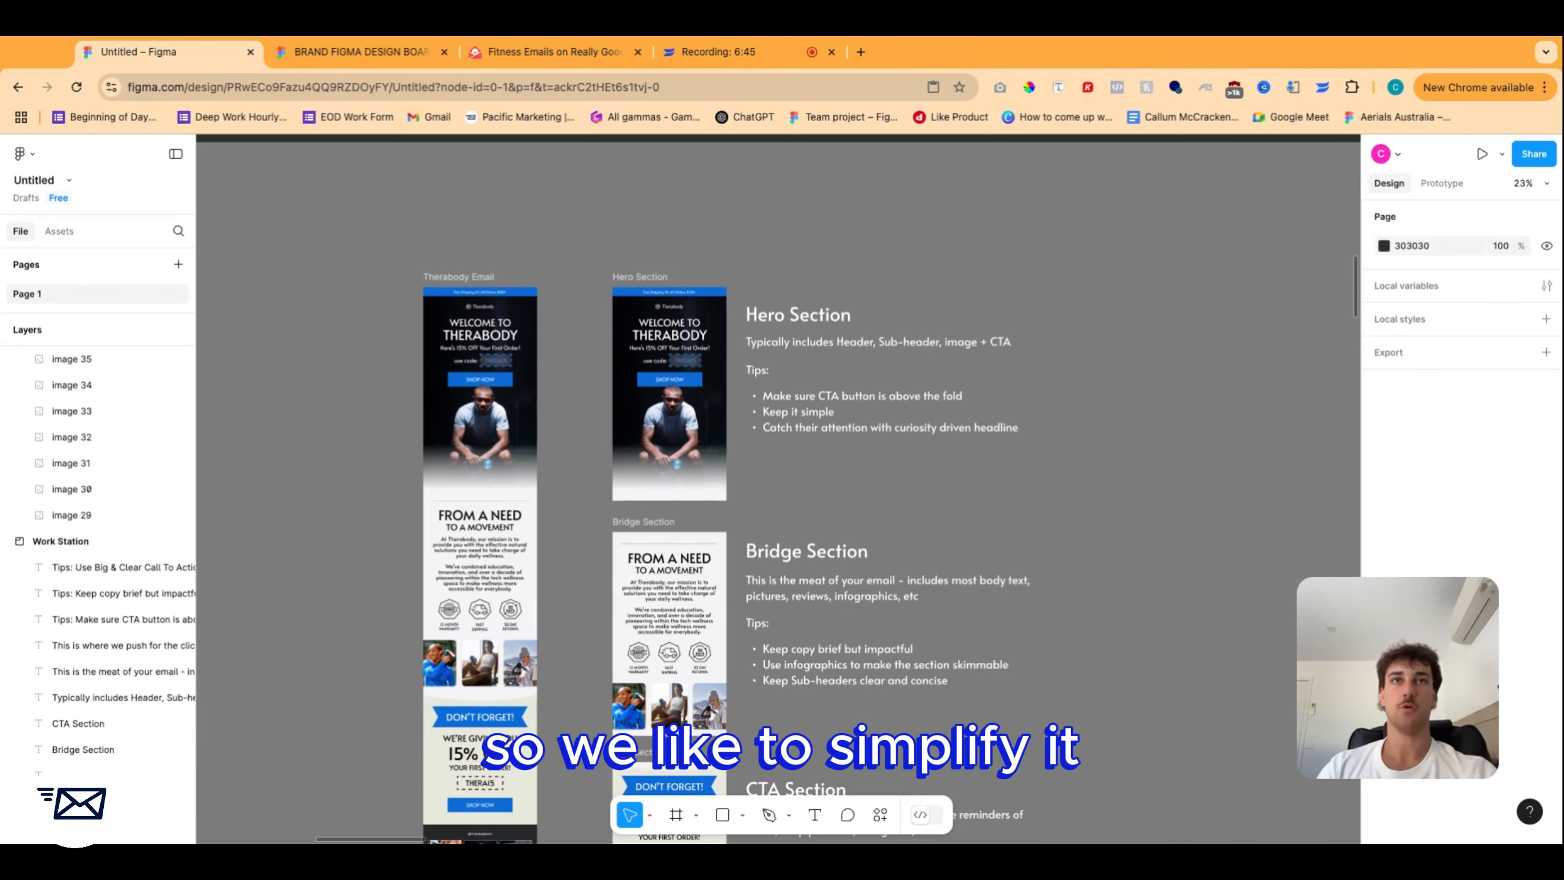
{"action": "scroll", "coordinate": [1067, 512], "scroll_direction": "down", "scroll_amount": 5}
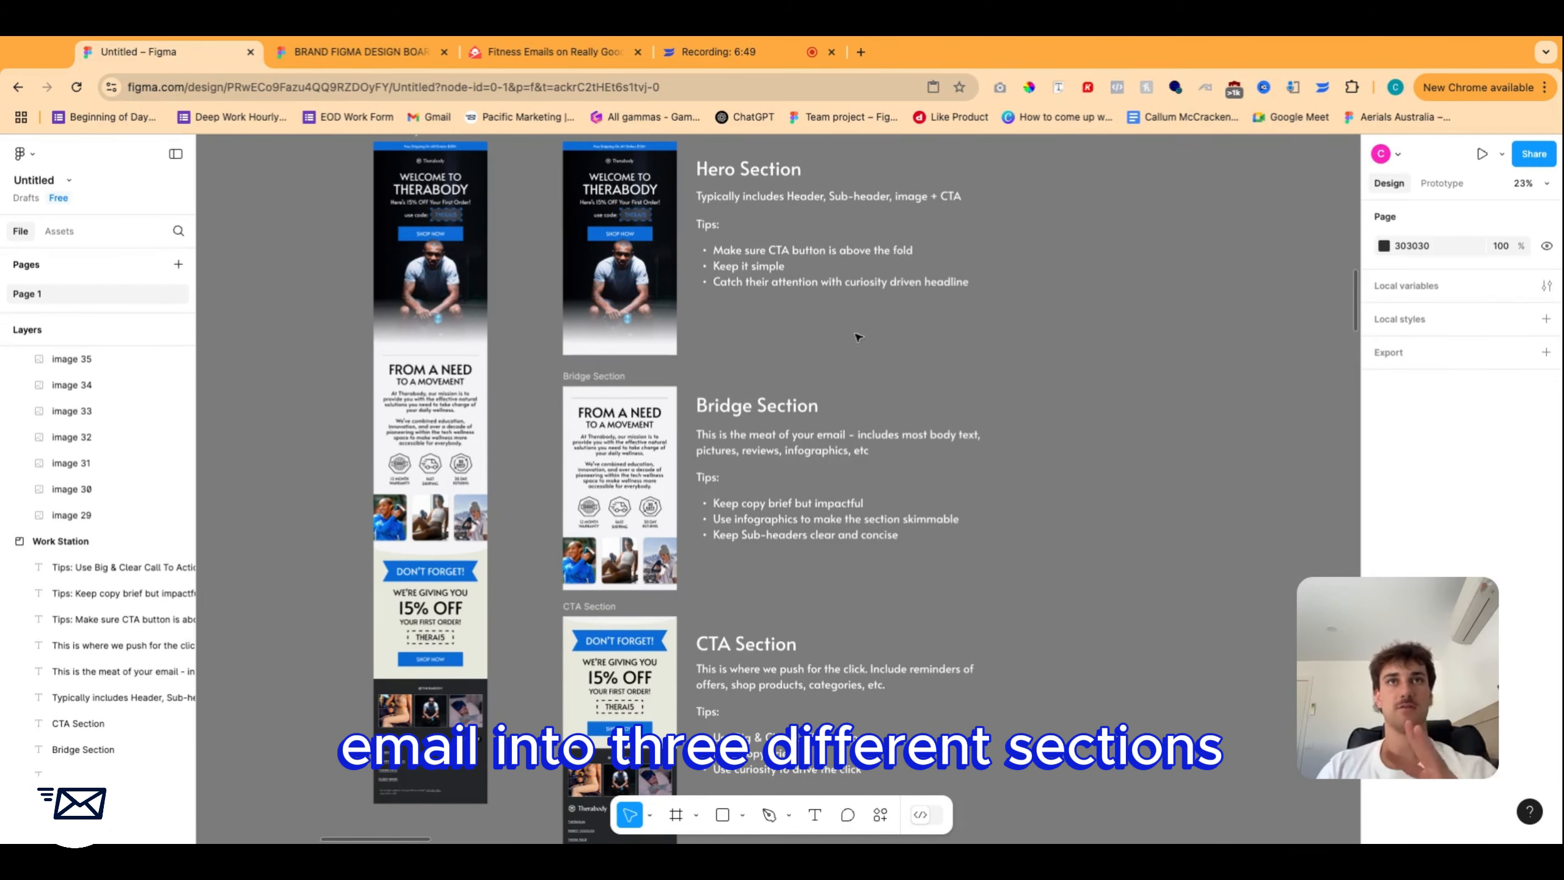
{"action": "scroll", "coordinate": [857, 337], "scroll_direction": "up", "scroll_amount": 3}
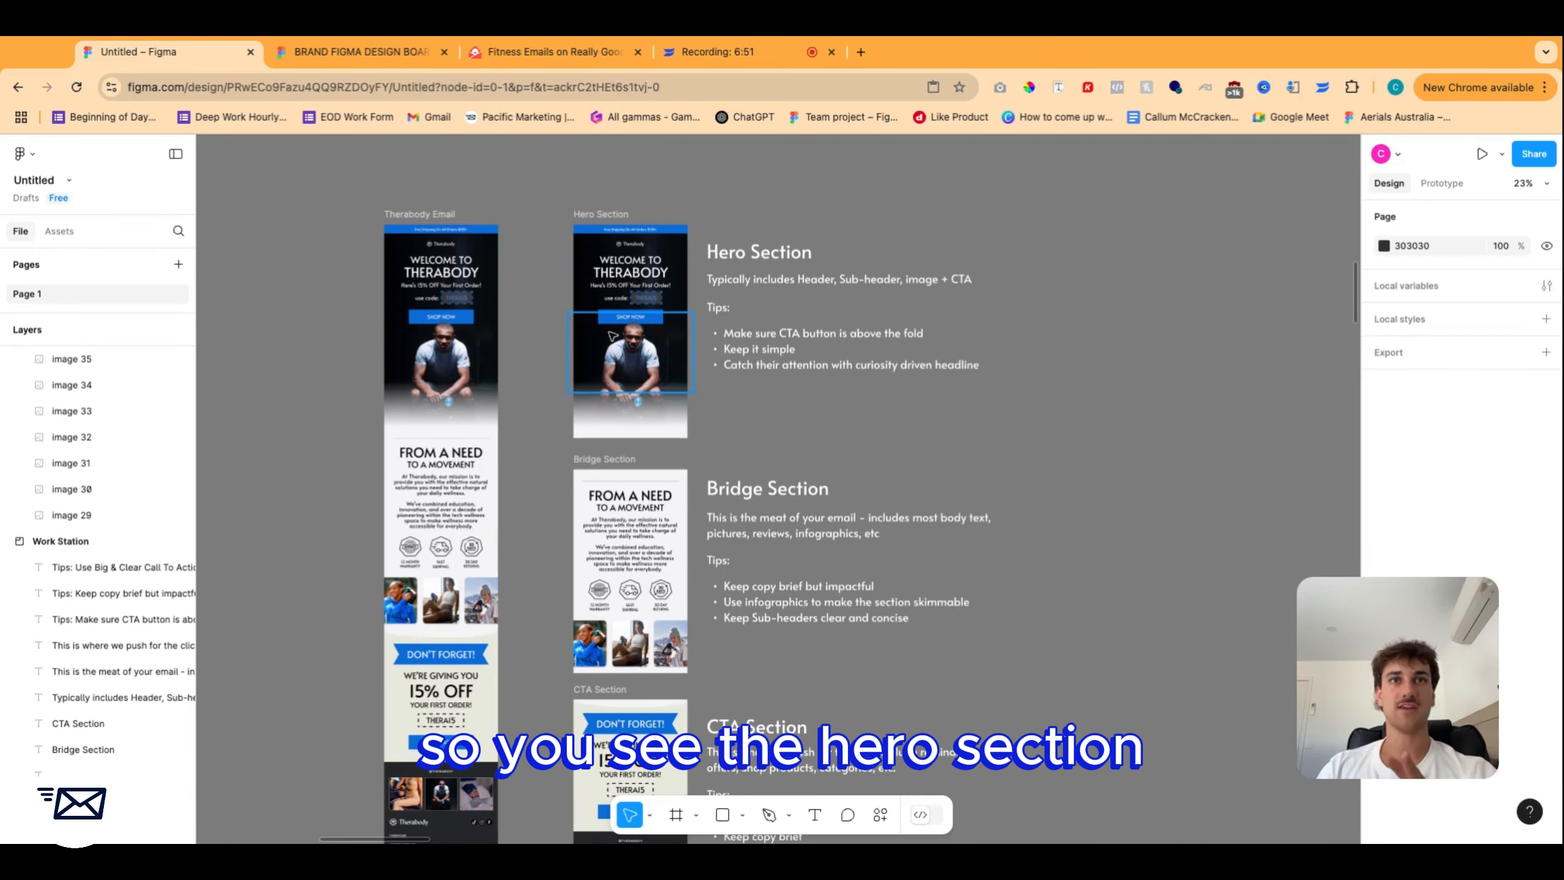
{"action": "scroll", "coordinate": [645, 570], "scroll_direction": "down", "scroll_amount": 7}
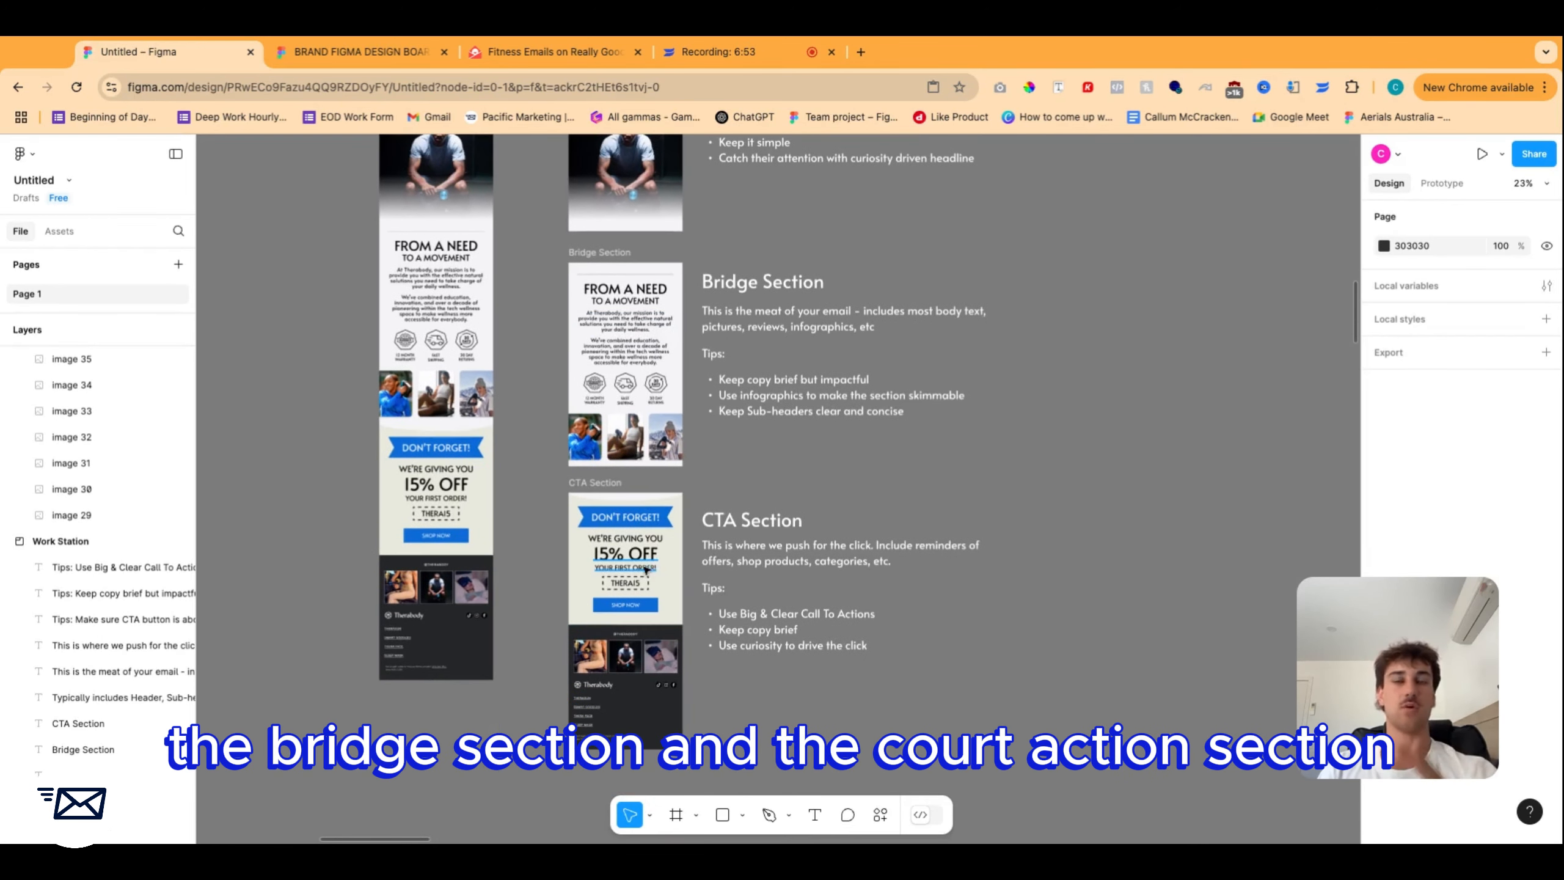
{"action": "scroll", "coordinate": [762, 462], "scroll_direction": "up", "scroll_amount": 1}
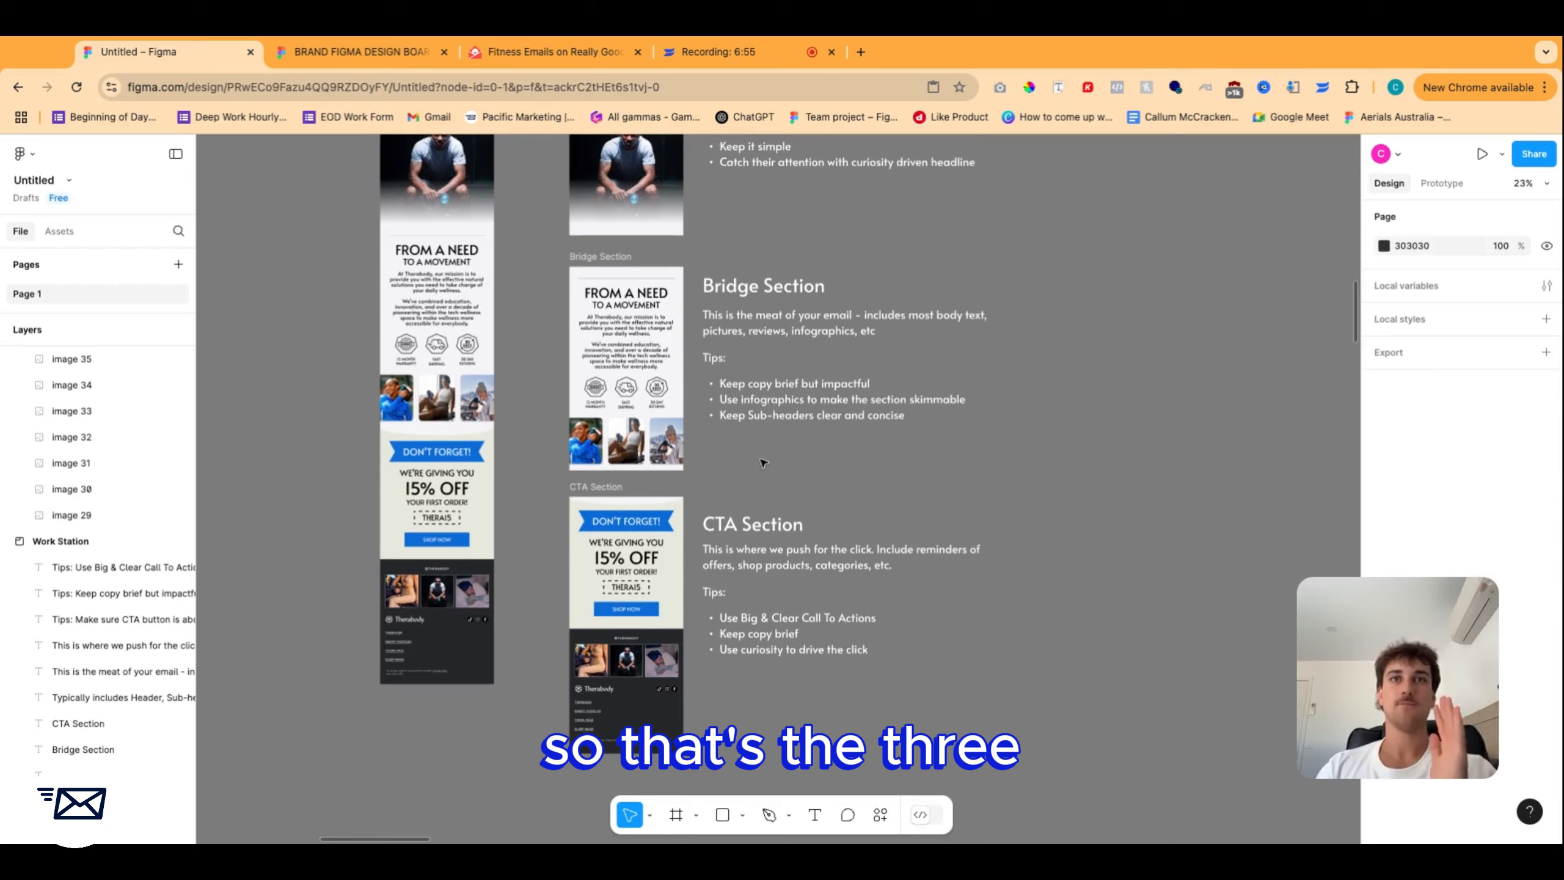
{"action": "scroll", "coordinate": [763, 462], "scroll_direction": "up", "scroll_amount": 3}
{"action": "scroll", "coordinate": [966, 355], "scroll_direction": "up", "scroll_amount": 4}
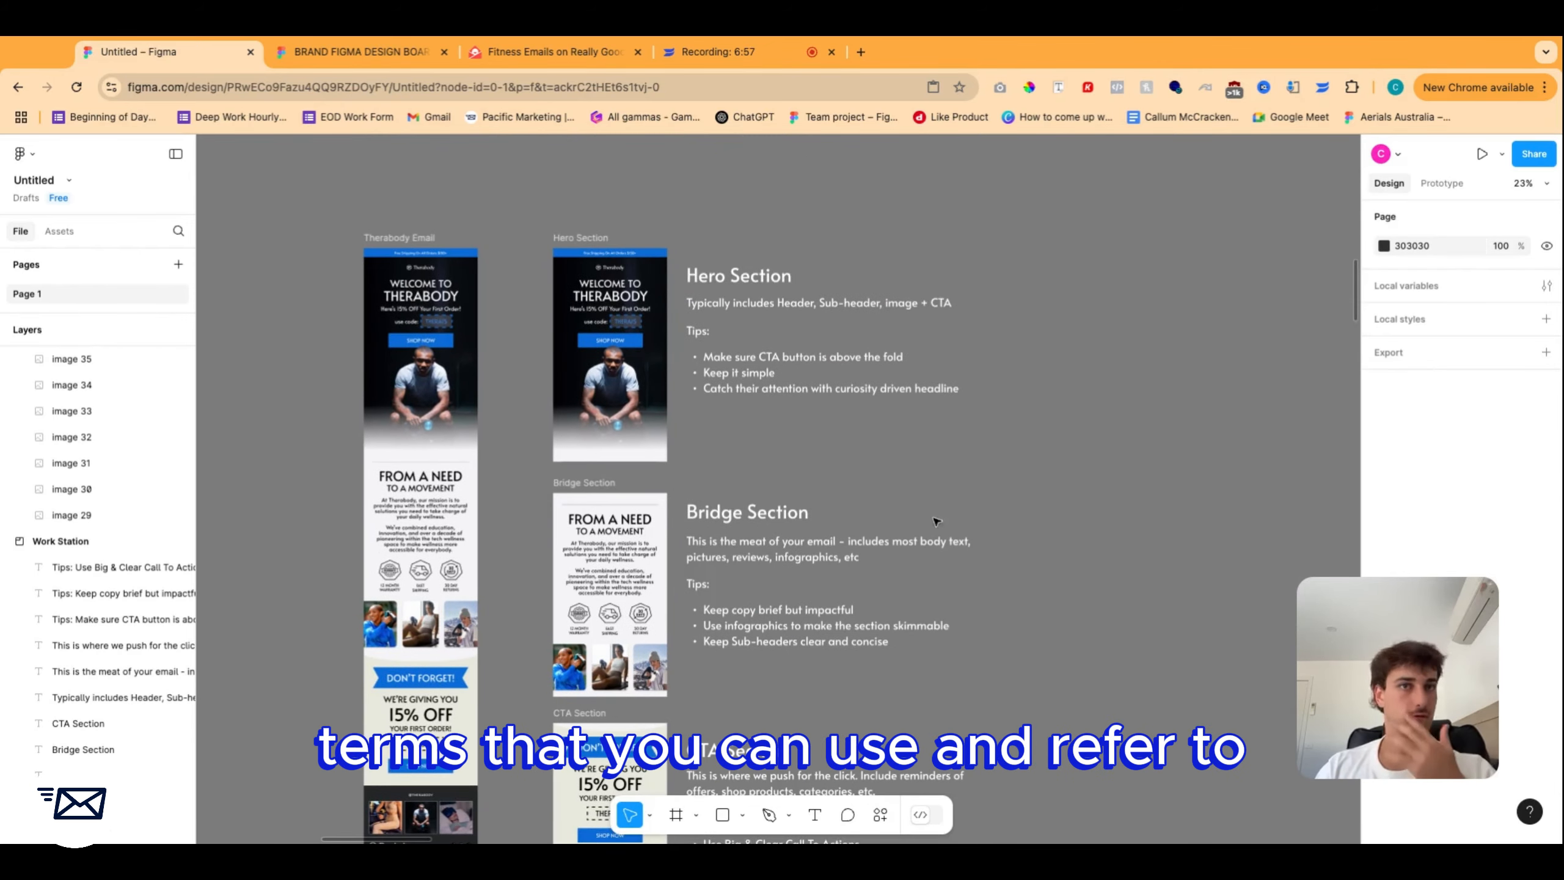
Examine the Hero Section close up, together with its description and tips on CTA placement, simplicity and headline.
{"action": "scroll", "coordinate": [687, 425], "scroll_direction": "up", "scroll_amount": 10}
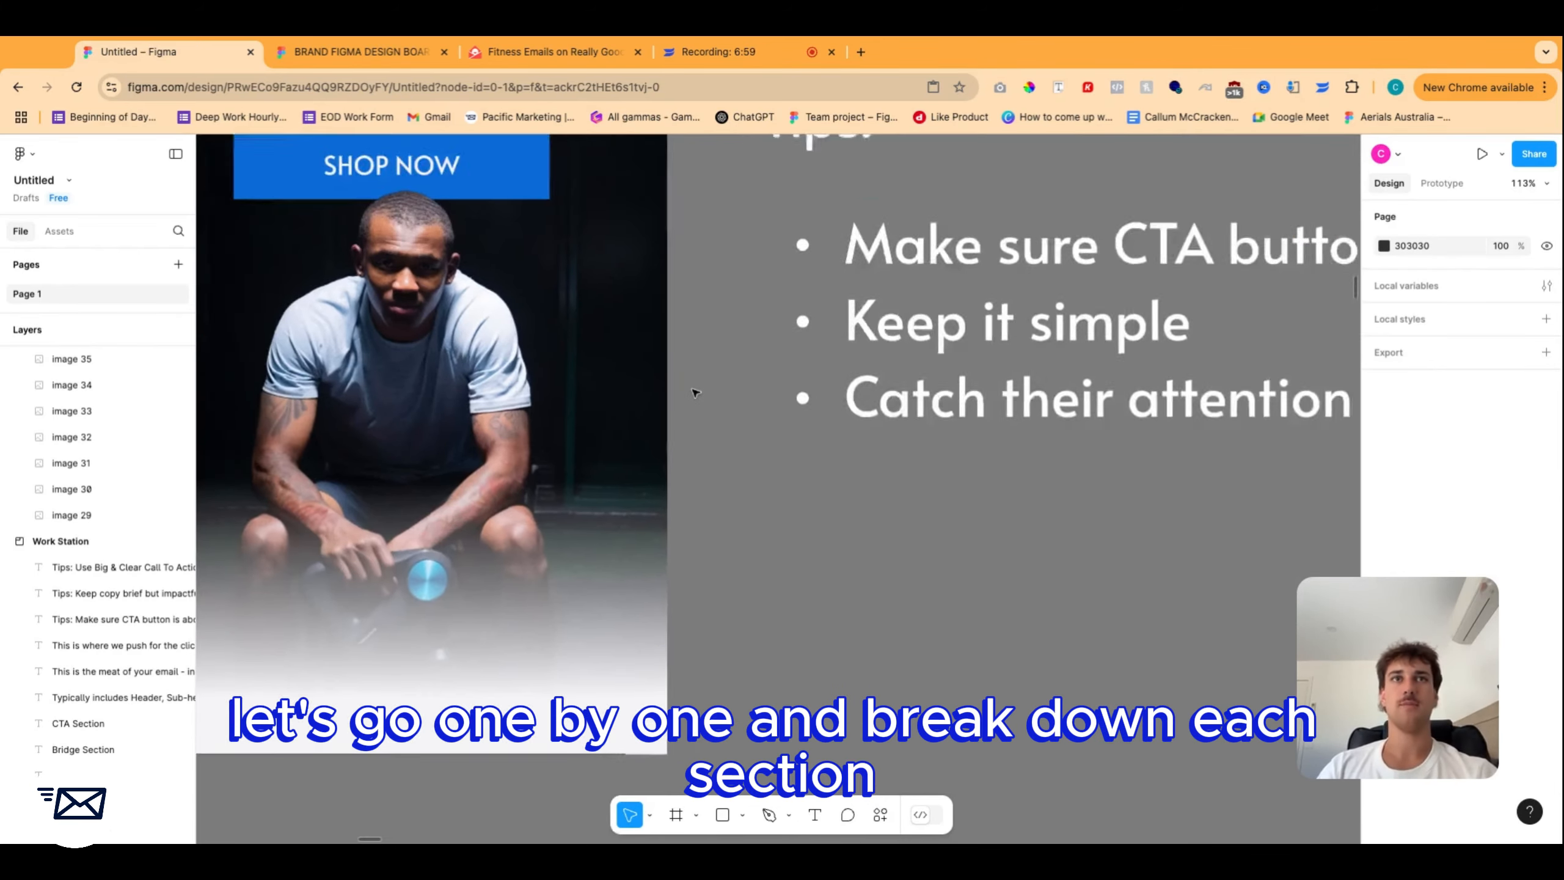
{"action": "scroll", "coordinate": [694, 392], "scroll_direction": "down", "scroll_amount": 8}
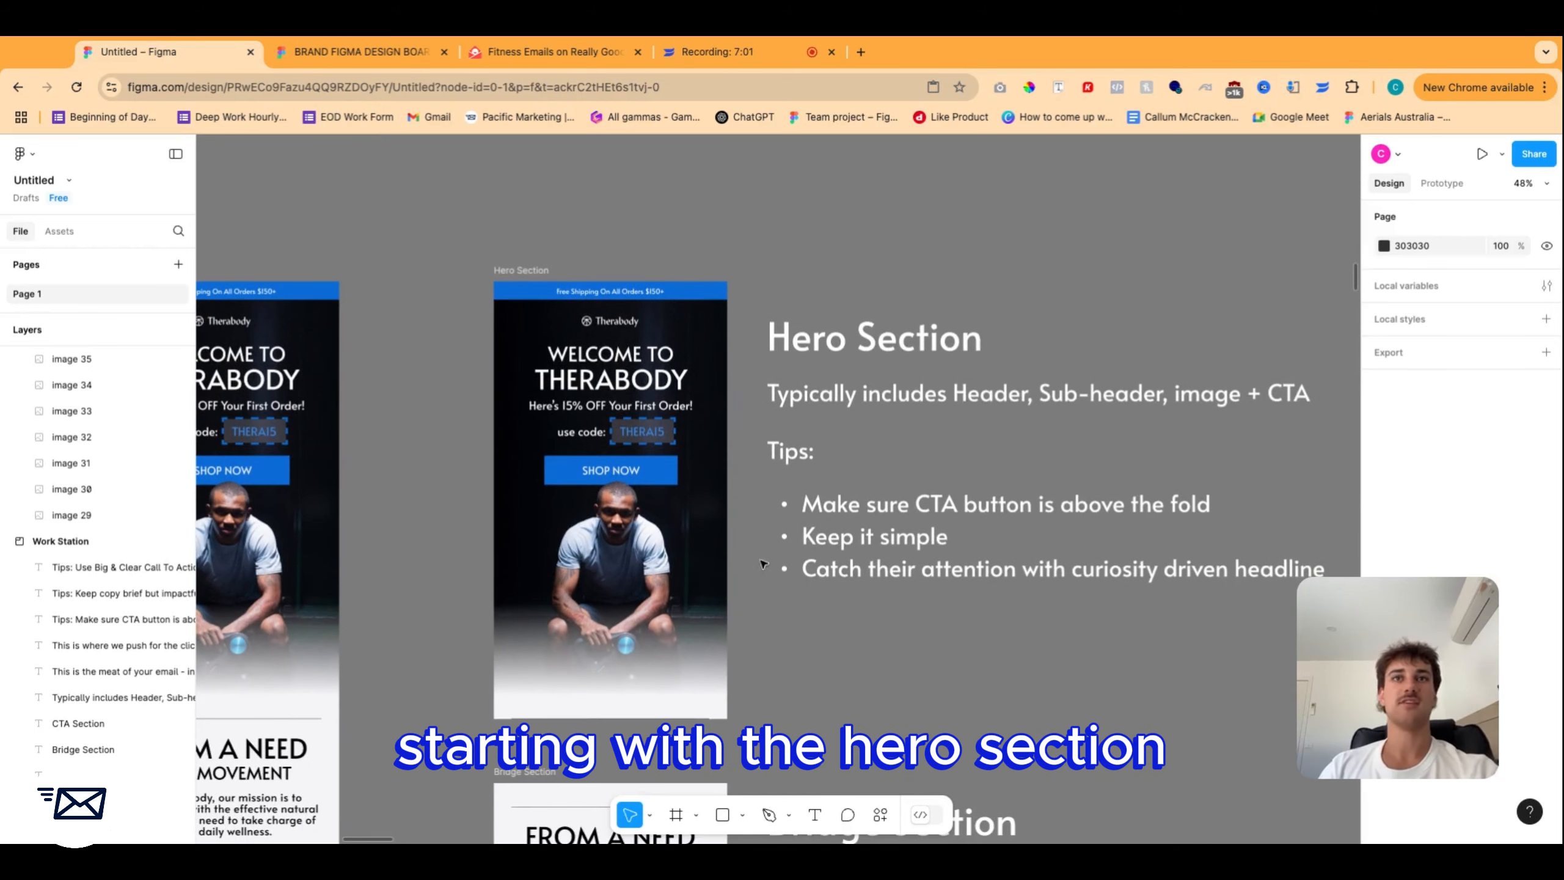
{"action": "scroll", "coordinate": [801, 455], "scroll_direction": "left", "scroll_amount": 2}
{"action": "scroll", "coordinate": [800, 456], "scroll_direction": "down", "scroll_amount": 1}
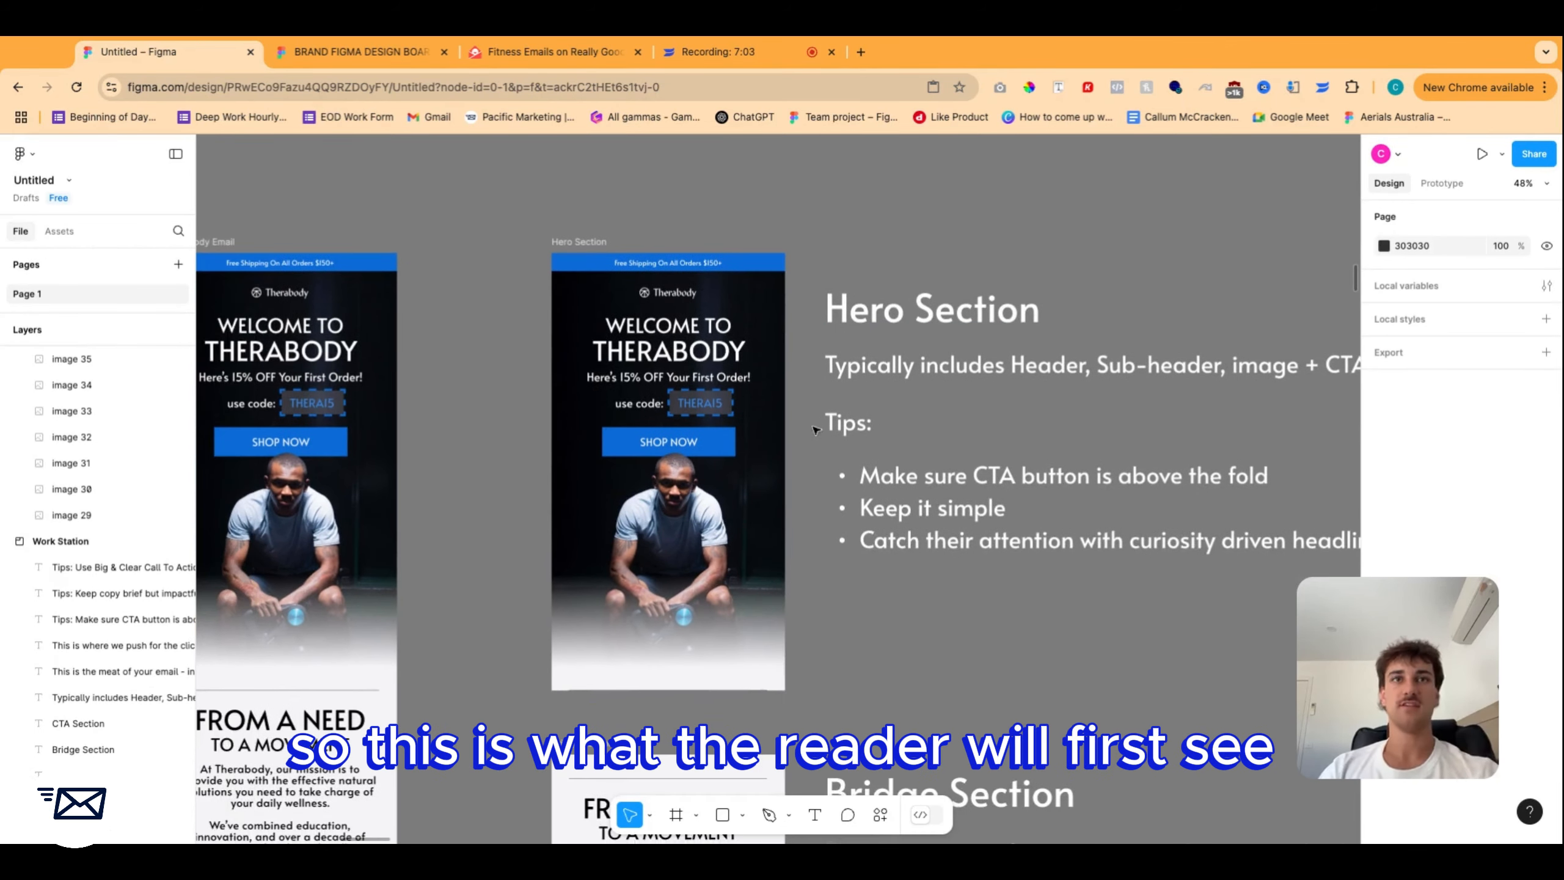
{"action": "scroll", "coordinate": [993, 411], "scroll_direction": "right", "scroll_amount": 5}
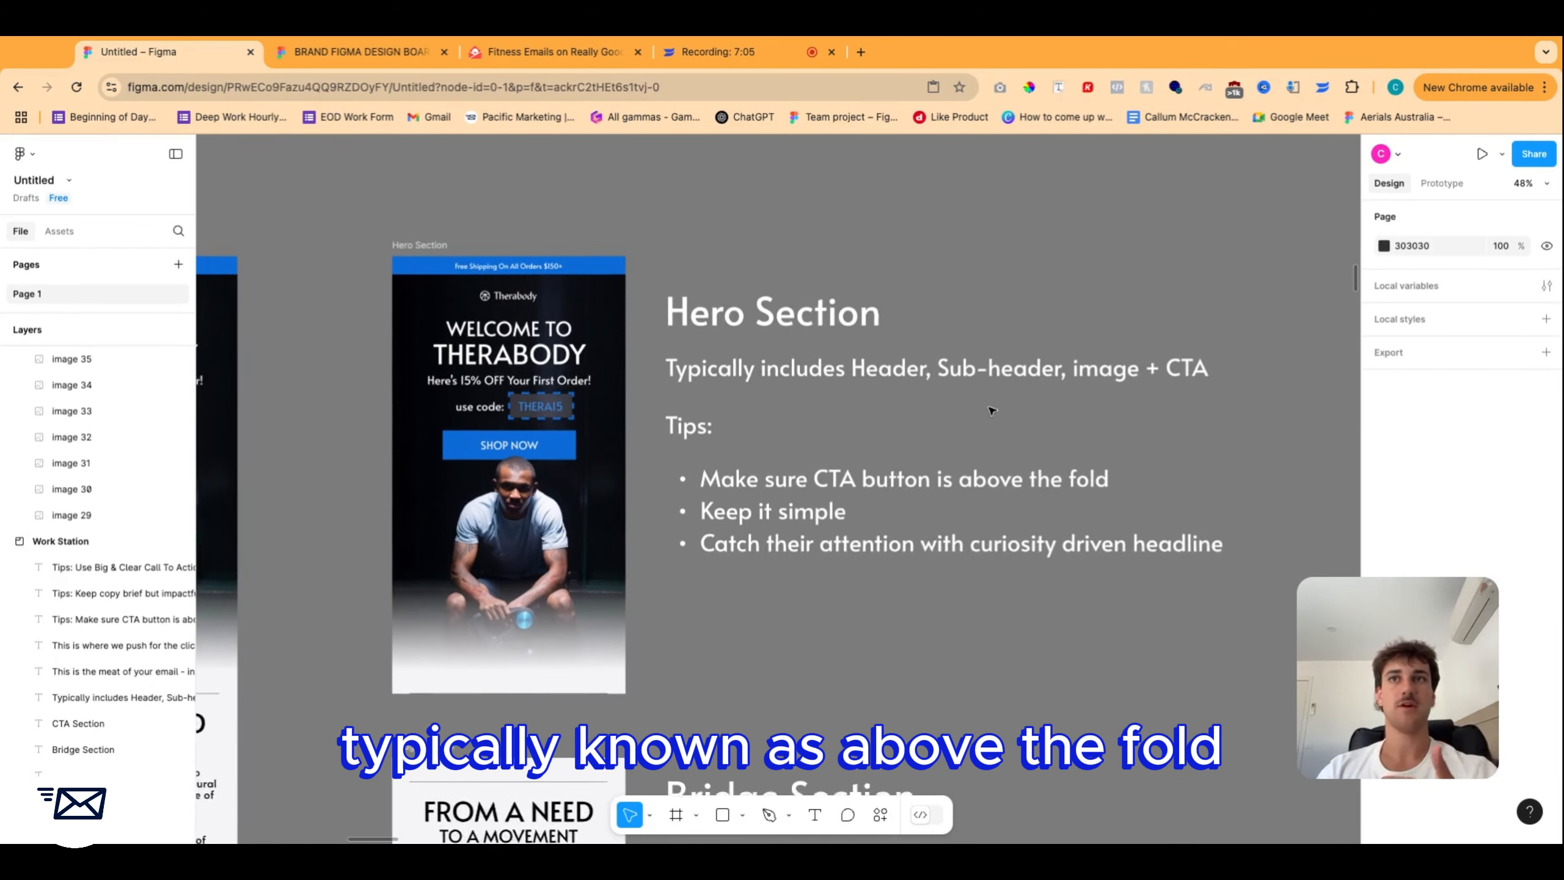
{"action": "scroll", "coordinate": [923, 431], "scroll_direction": "left", "scroll_amount": 2}
{"action": "scroll", "coordinate": [886, 444], "scroll_direction": "up", "scroll_amount": 2}
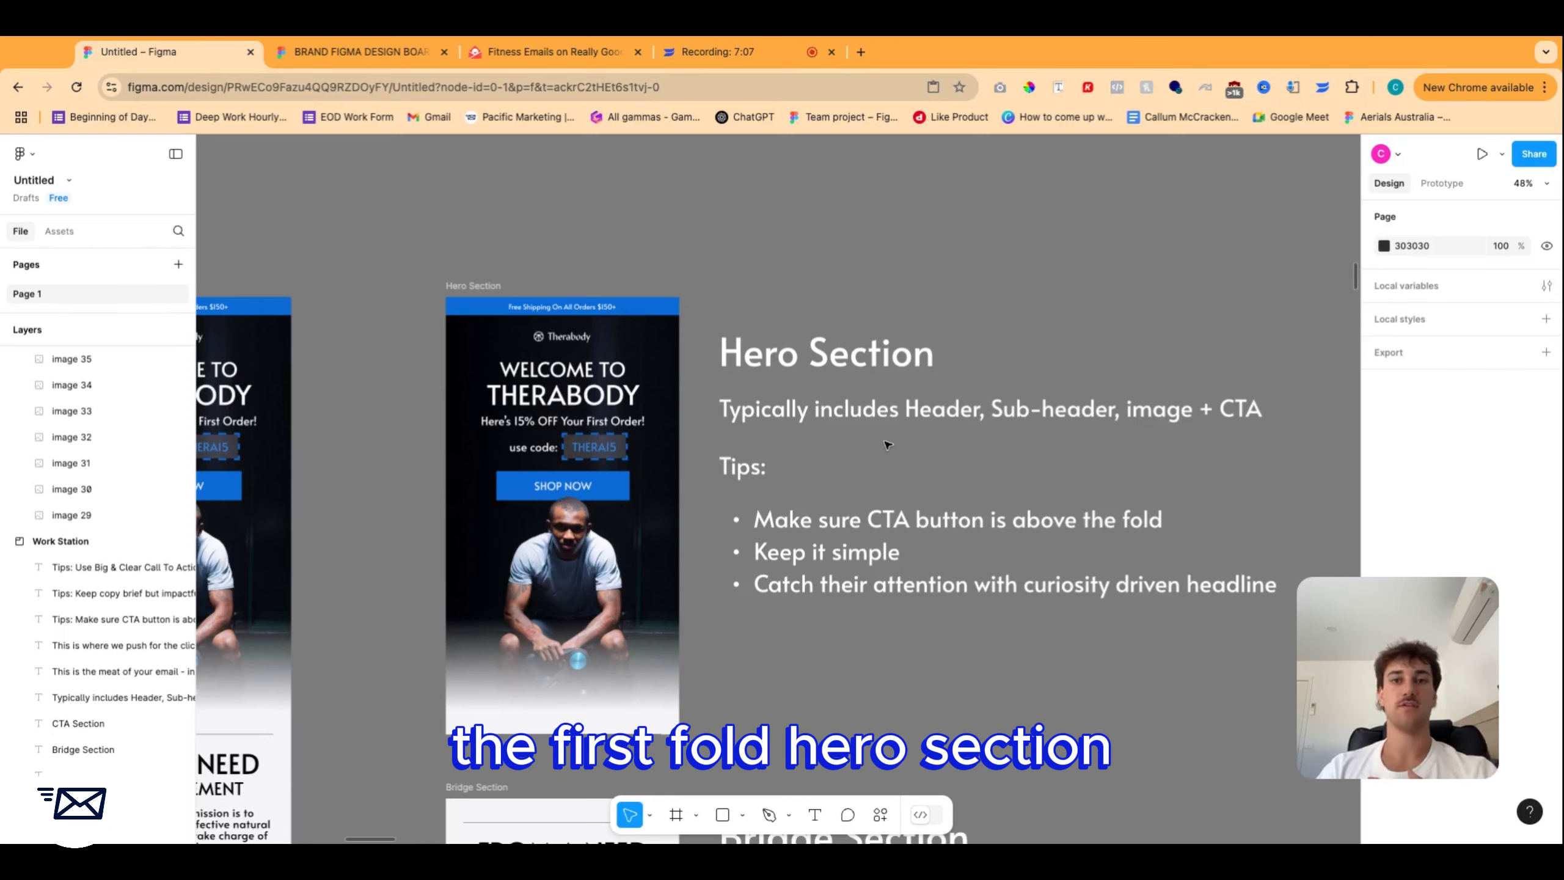
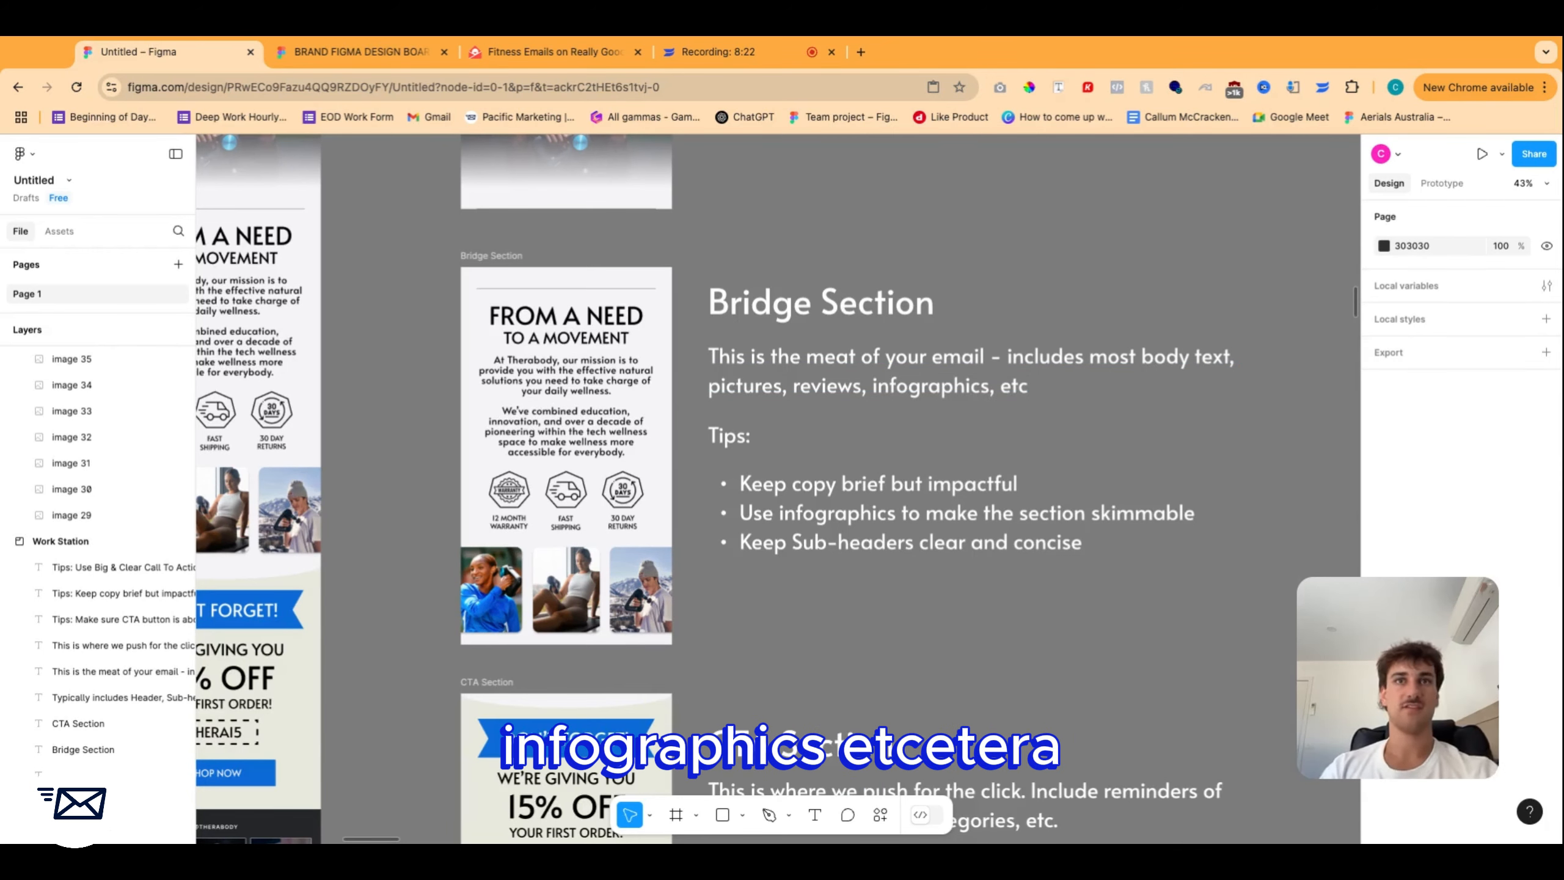
Examine the Bridge Section close up, covering its headline, body copy, icons and images together with its description and tips.
{"action": "scroll", "coordinate": [523, 381], "scroll_direction": "up", "scroll_amount": 5}
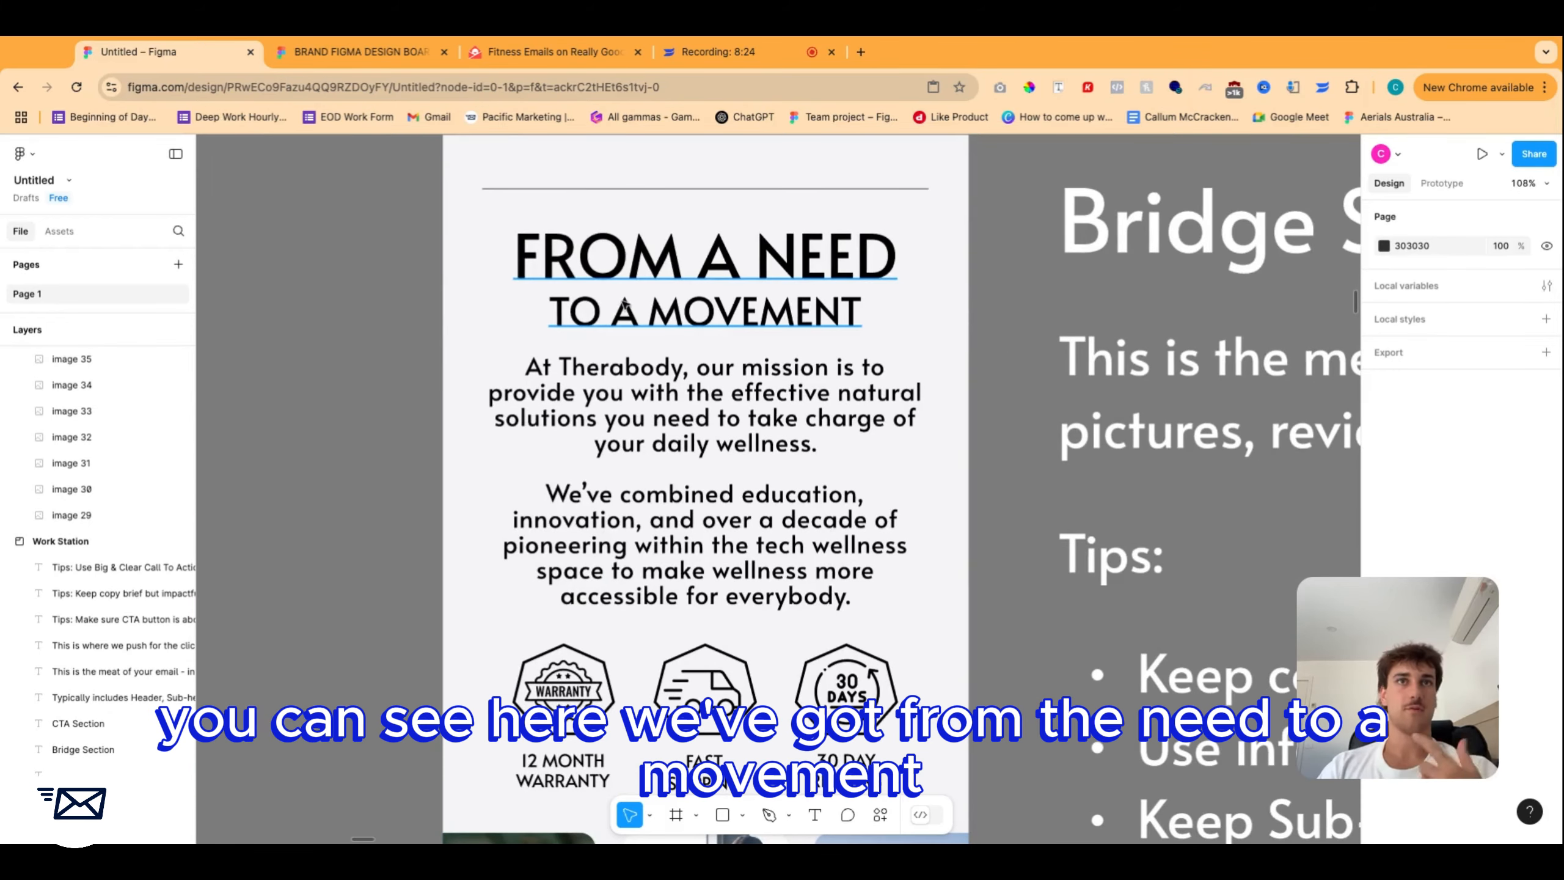
{"action": "scroll", "coordinate": [789, 435], "scroll_direction": "down", "scroll_amount": 1}
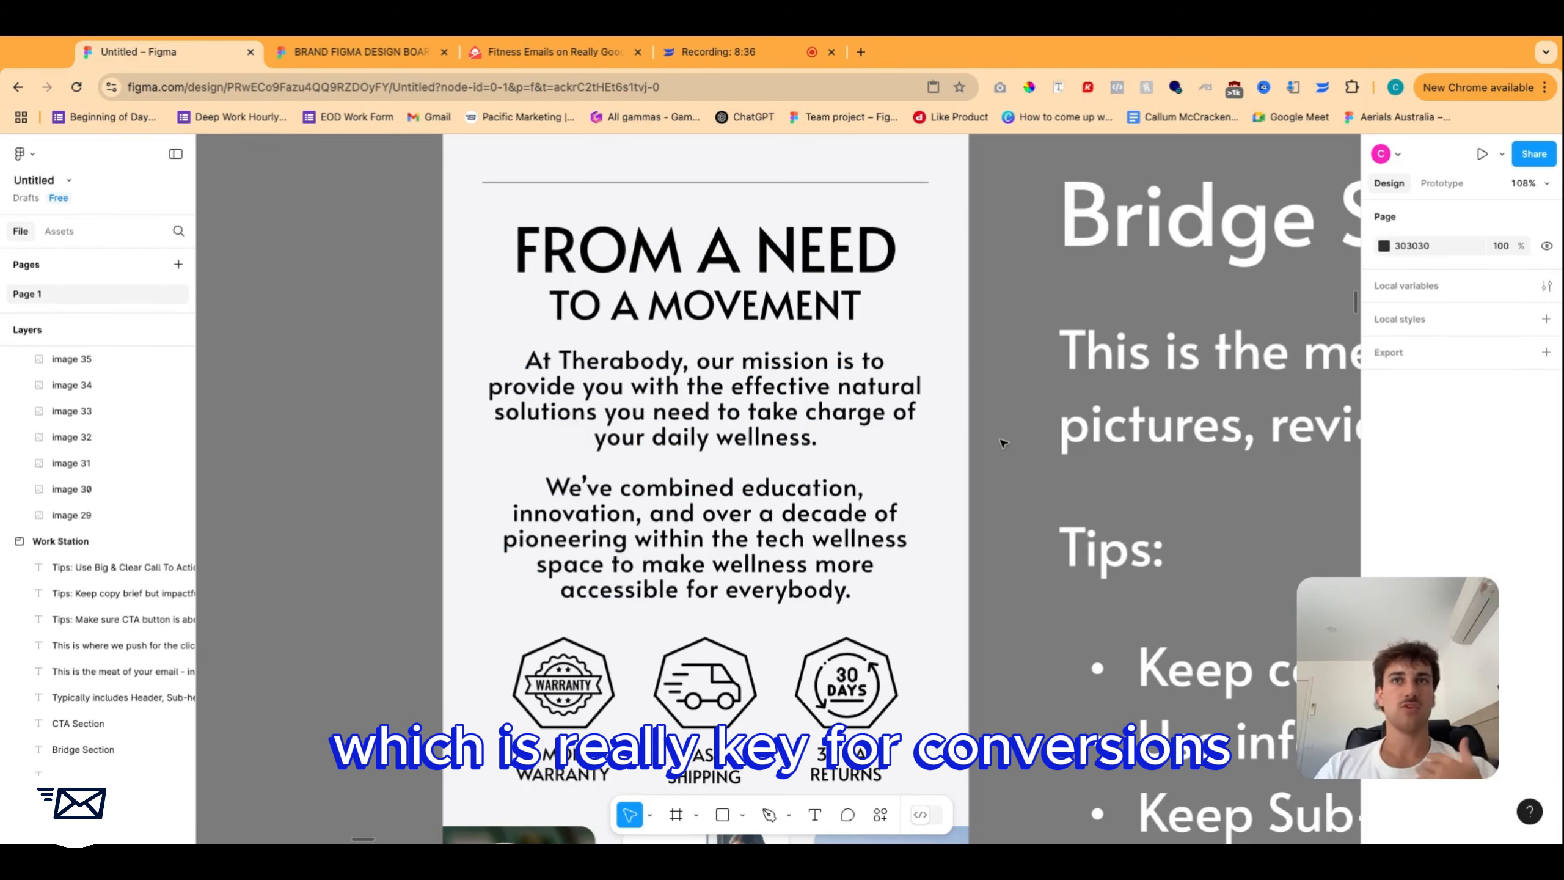
{"action": "scroll", "coordinate": [1001, 493], "scroll_direction": "down", "scroll_amount": 1}
{"action": "scroll", "coordinate": [1002, 477], "scroll_direction": "down", "scroll_amount": 5}
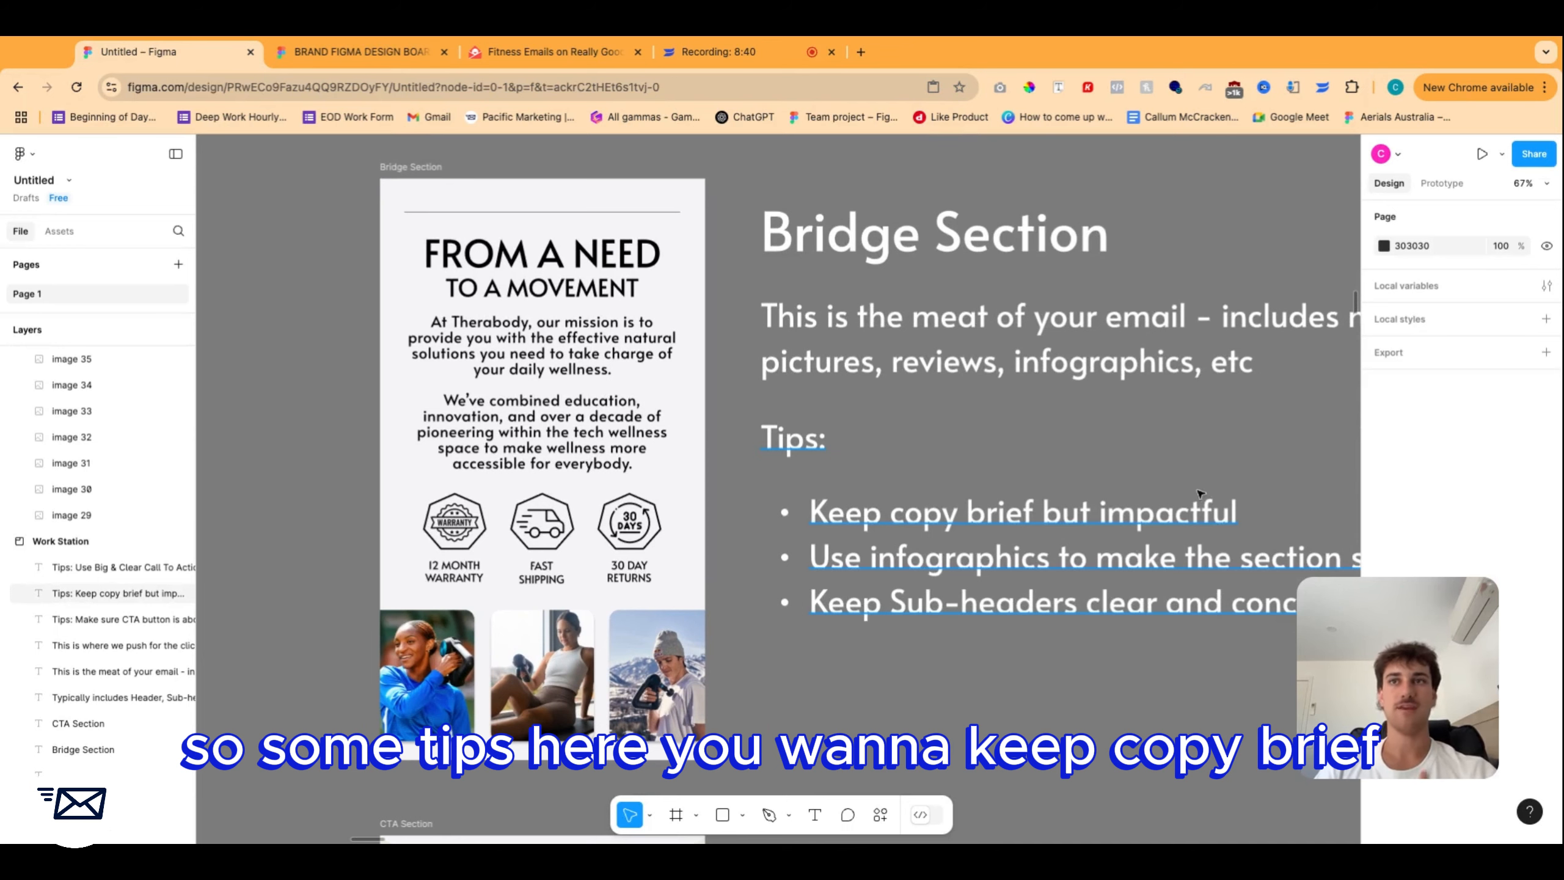
{"action": "scroll", "coordinate": [1199, 493], "scroll_direction": "right", "scroll_amount": 5}
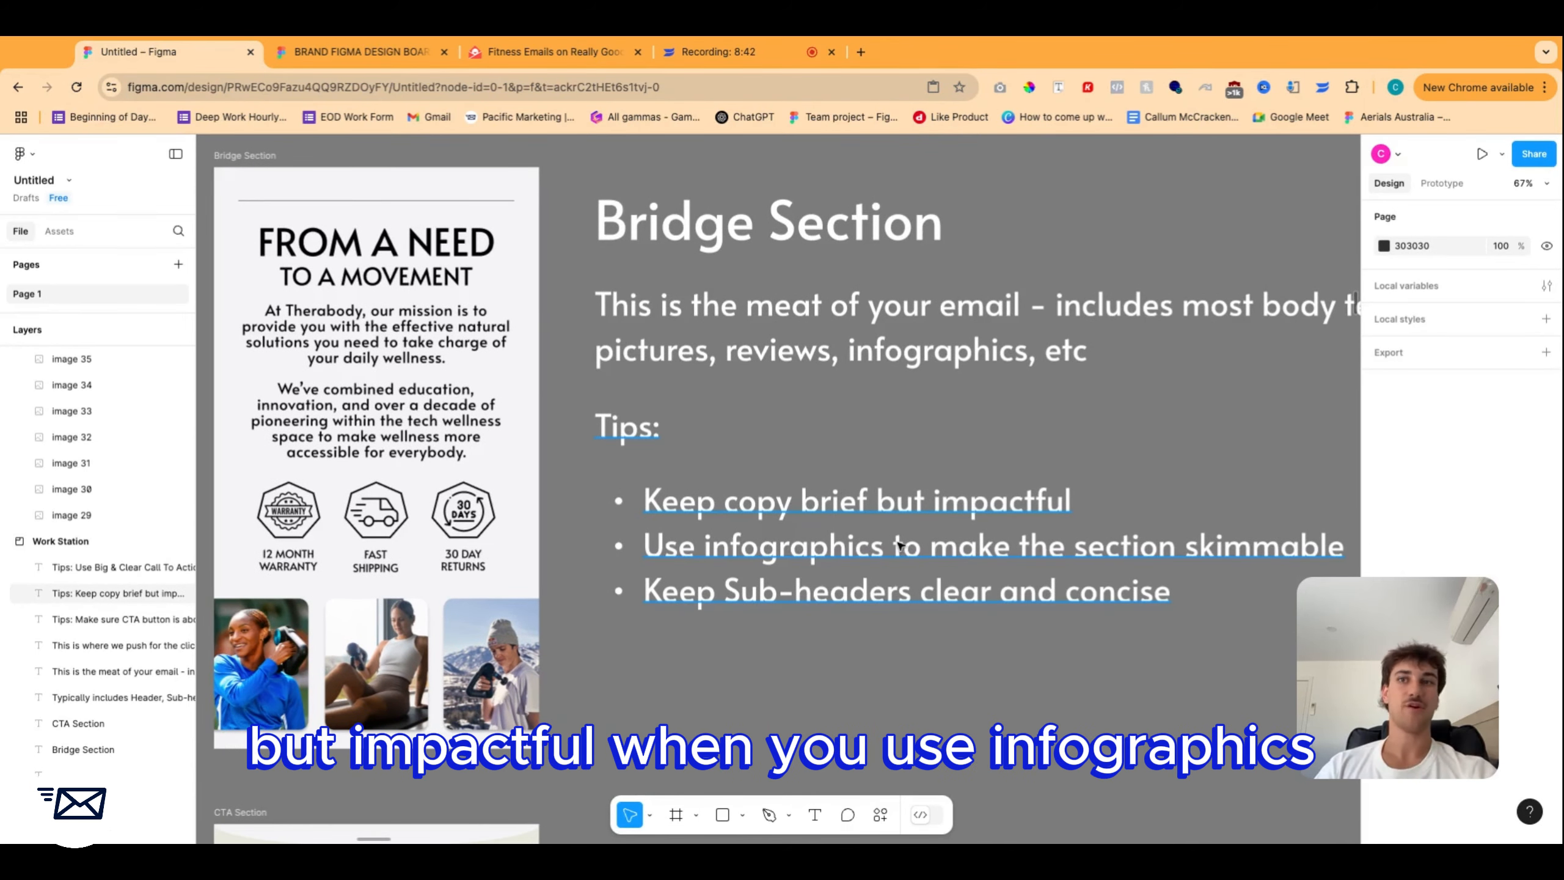
{"action": "scroll", "coordinate": [1199, 643], "scroll_direction": "left", "scroll_amount": 3}
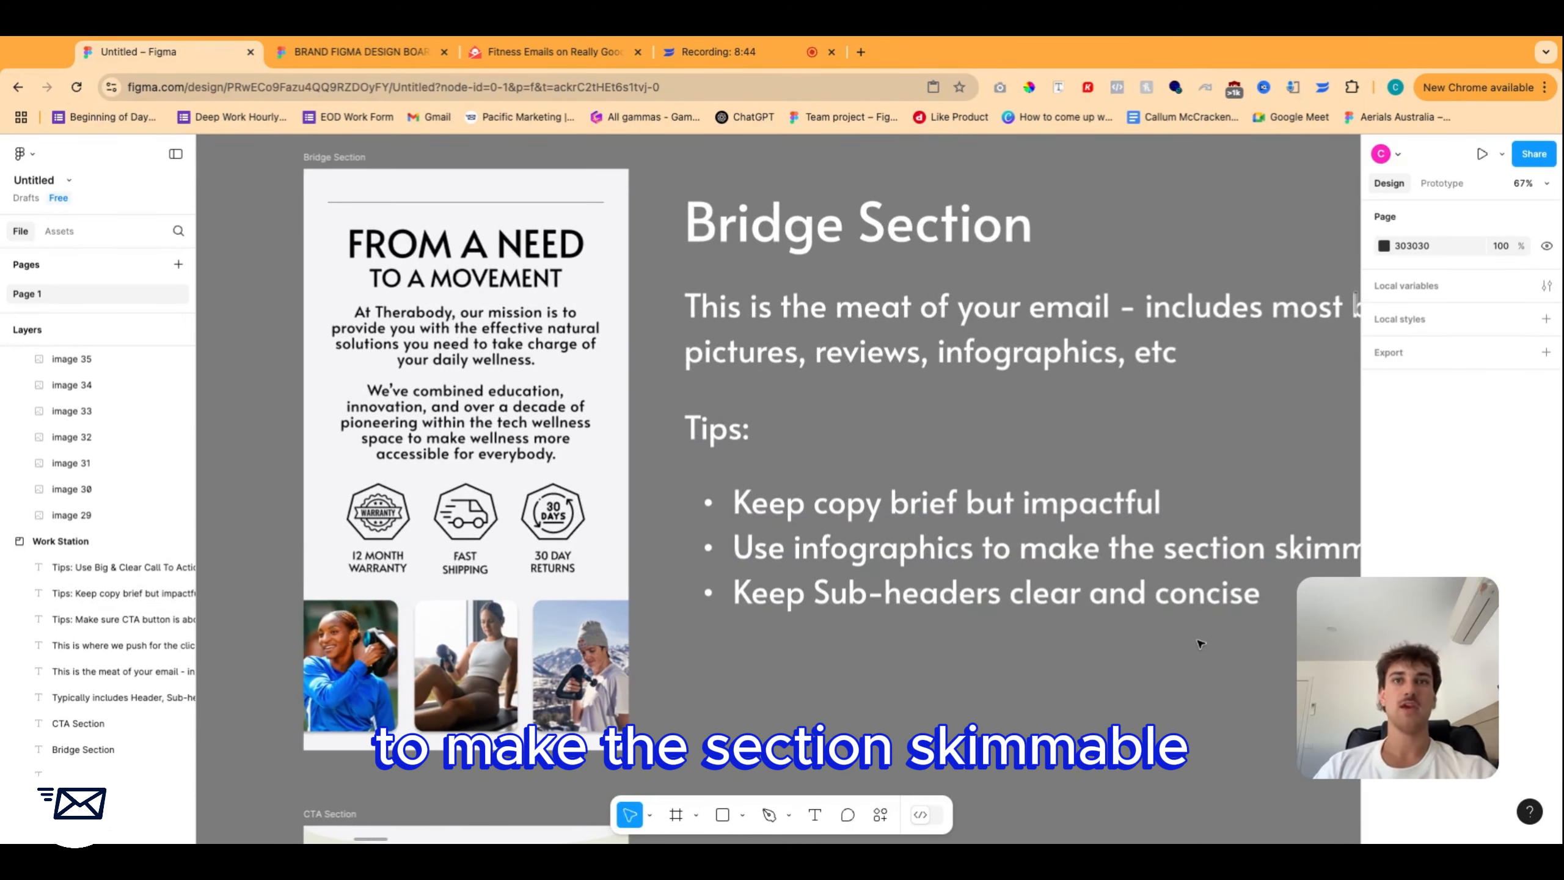
{"action": "scroll", "coordinate": [953, 646], "scroll_direction": "left", "scroll_amount": 4}
{"action": "scroll", "coordinate": [953, 645], "scroll_direction": "left", "scroll_amount": 1}
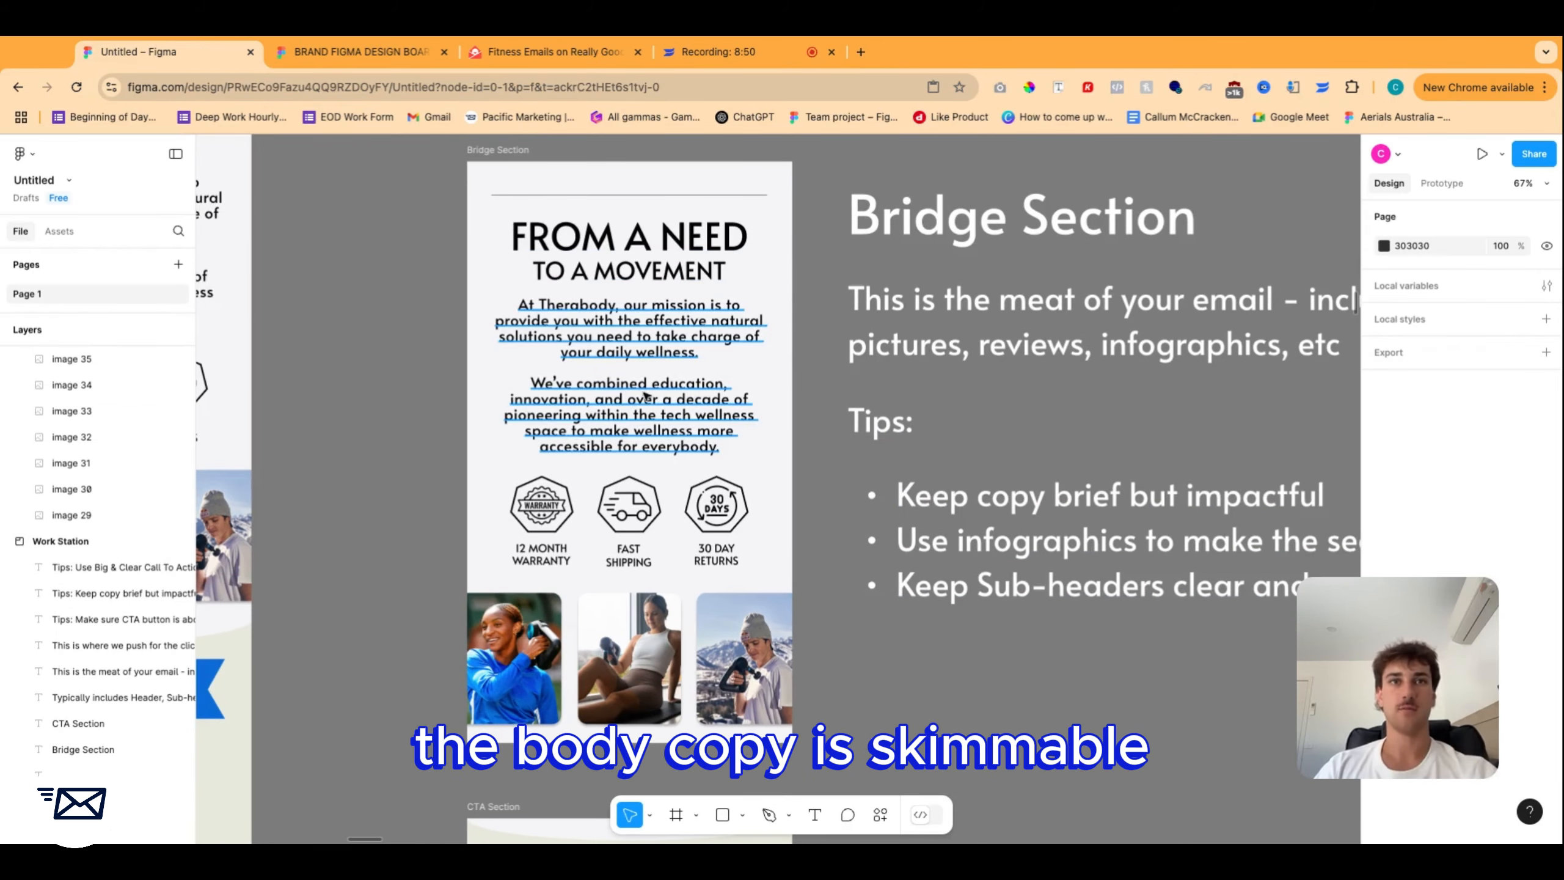
{"action": "scroll", "coordinate": [645, 396], "scroll_direction": "down", "scroll_amount": 3}
{"action": "scroll", "coordinate": [645, 396], "scroll_direction": "left", "scroll_amount": 1}
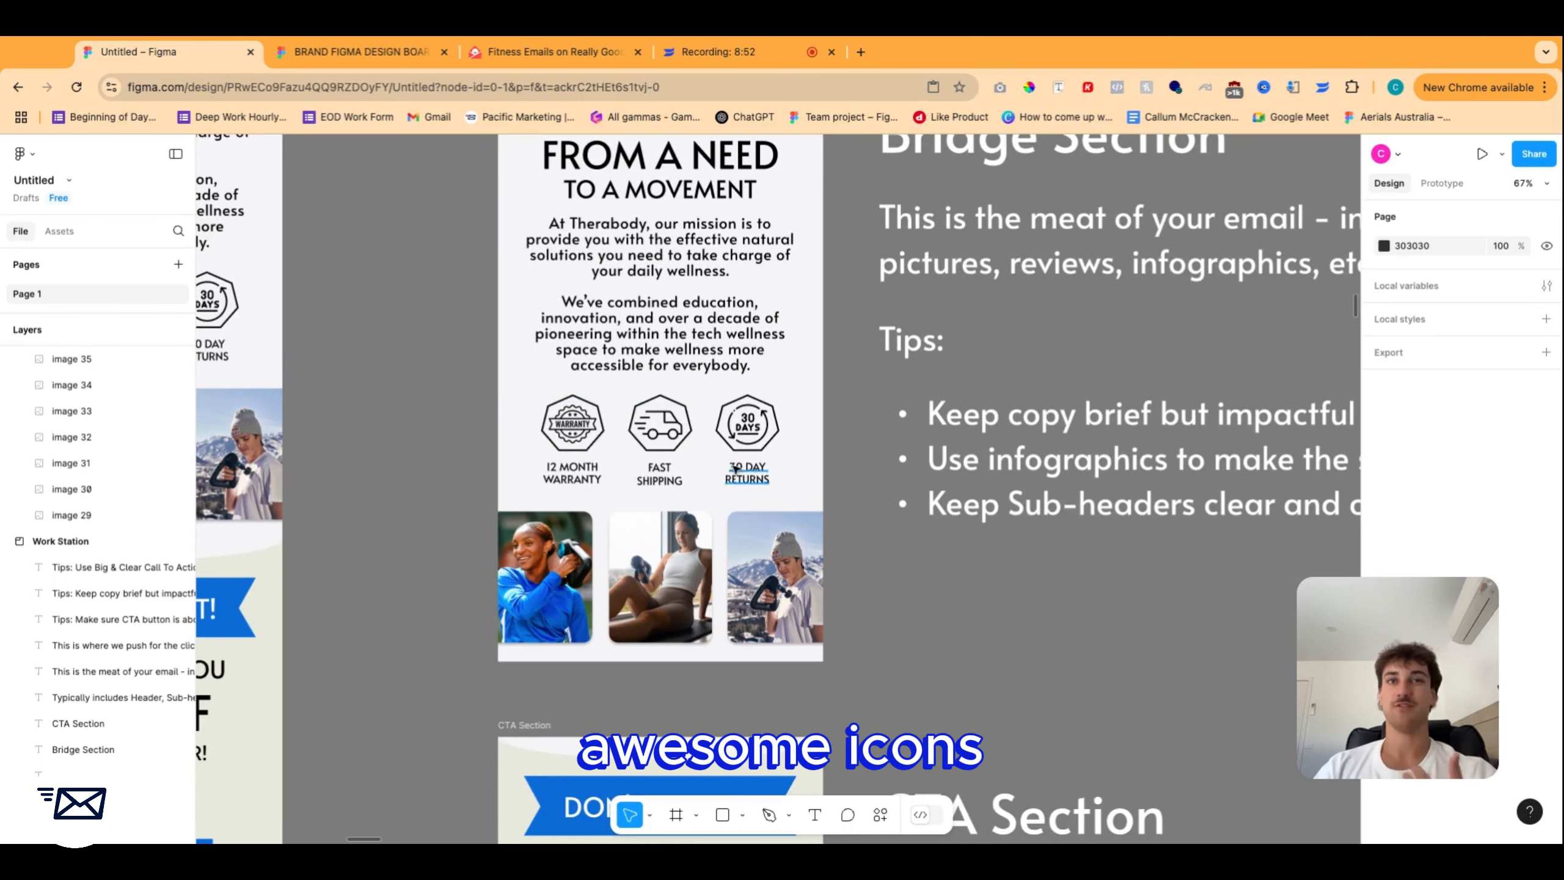
{"action": "scroll", "coordinate": [884, 497], "scroll_direction": "right", "scroll_amount": 1}
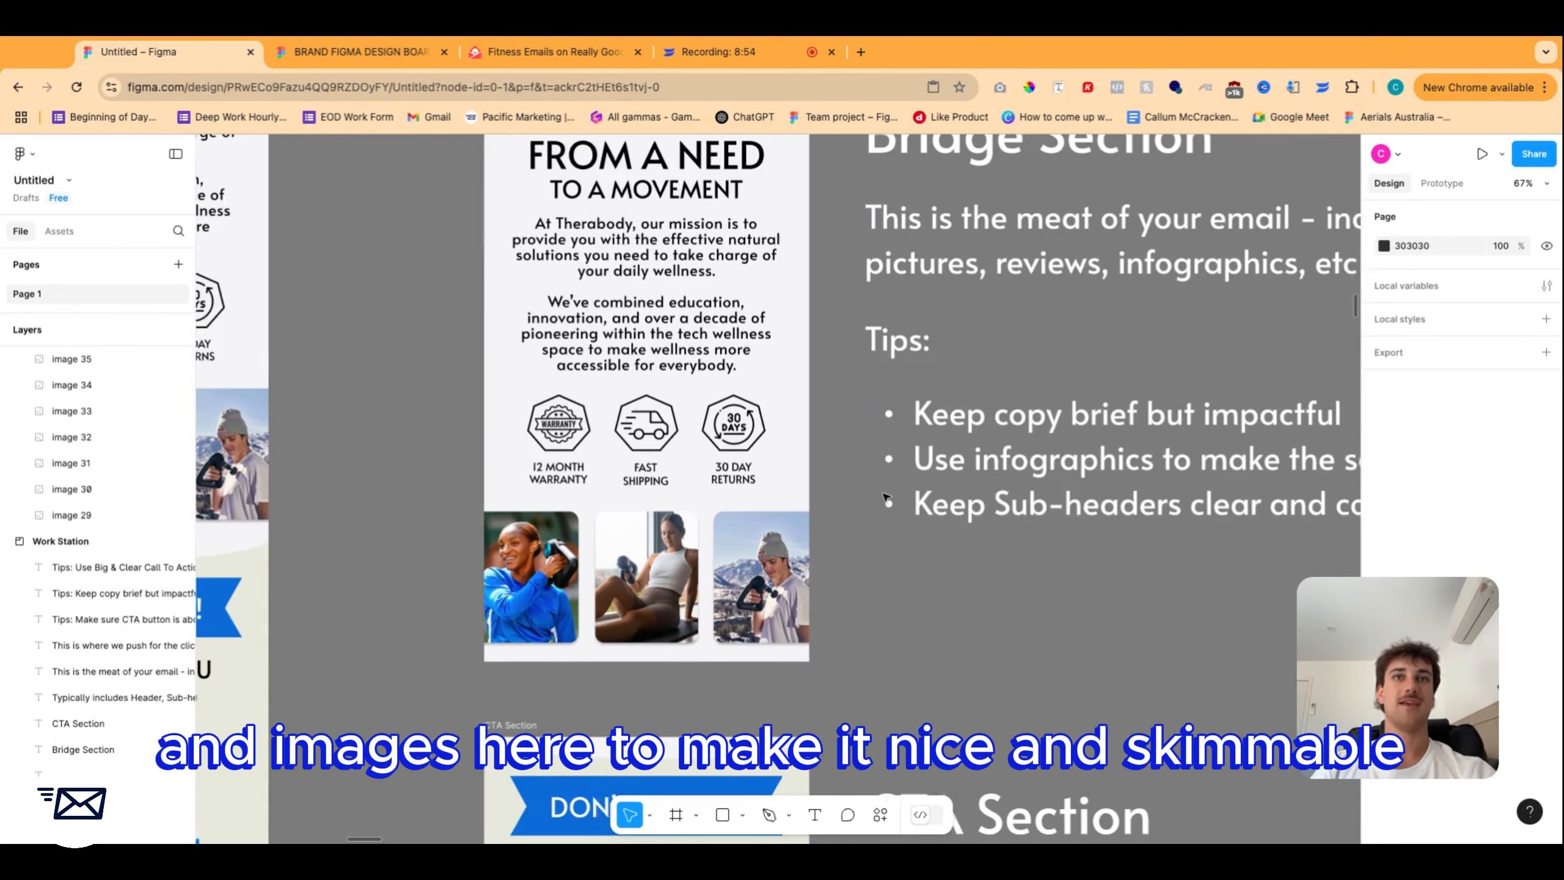
{"action": "scroll", "coordinate": [885, 497], "scroll_direction": "up", "scroll_amount": 1}
{"action": "scroll", "coordinate": [884, 497], "scroll_direction": "left", "scroll_amount": 2}
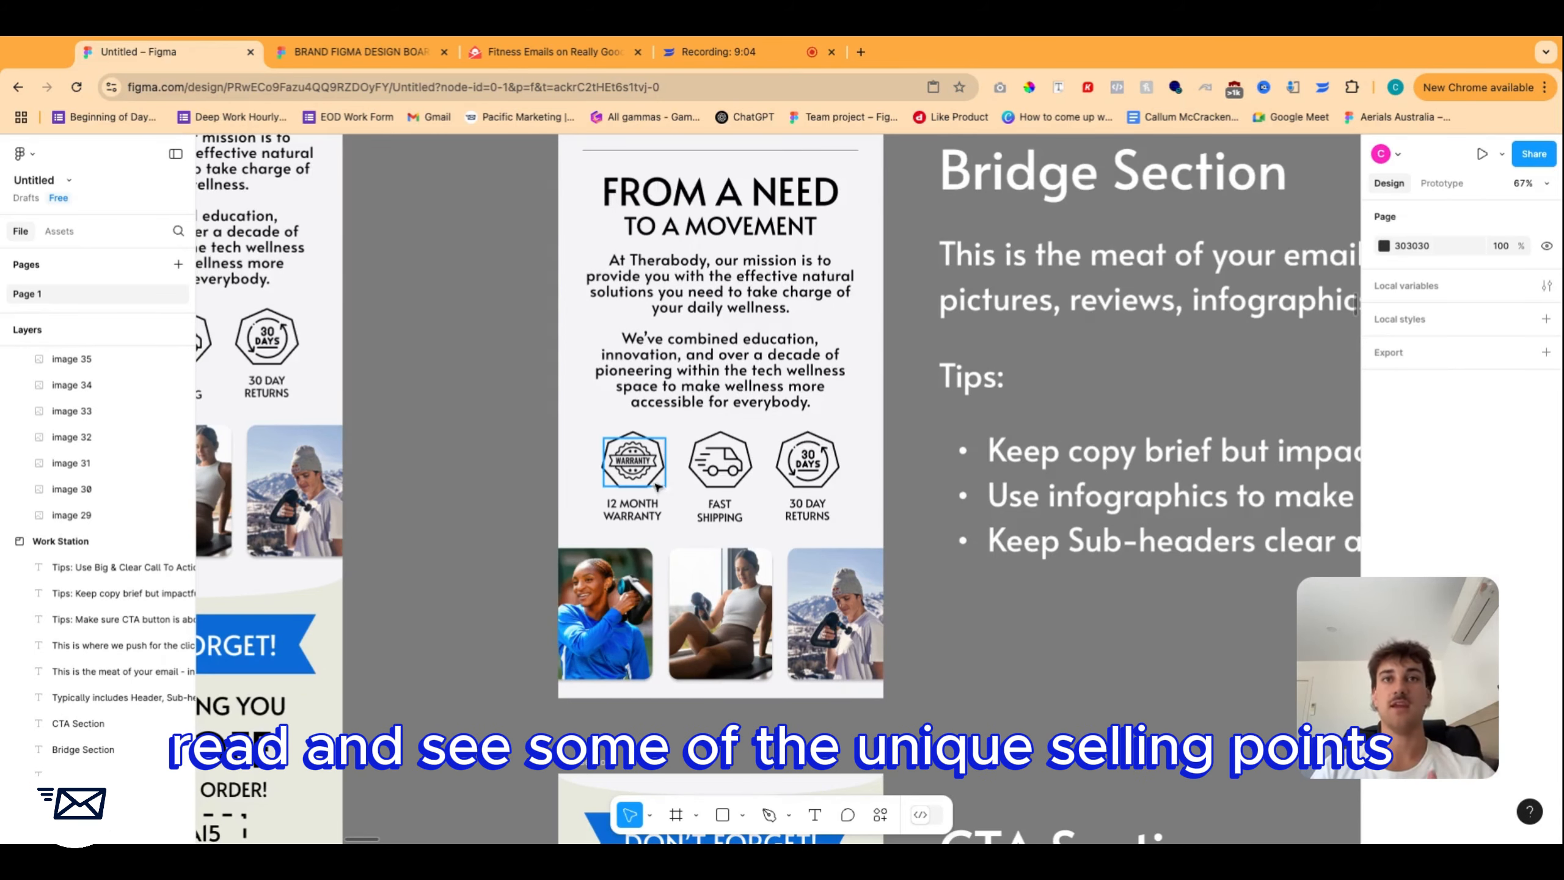
Examine the CTA Section with its 15% off offer, reading the description and tips on clear calls to action, brief copy and curiosity.
{"action": "scroll", "coordinate": [822, 536], "scroll_direction": "down", "scroll_amount": 3}
{"action": "scroll", "coordinate": [823, 536], "scroll_direction": "down", "scroll_amount": 10}
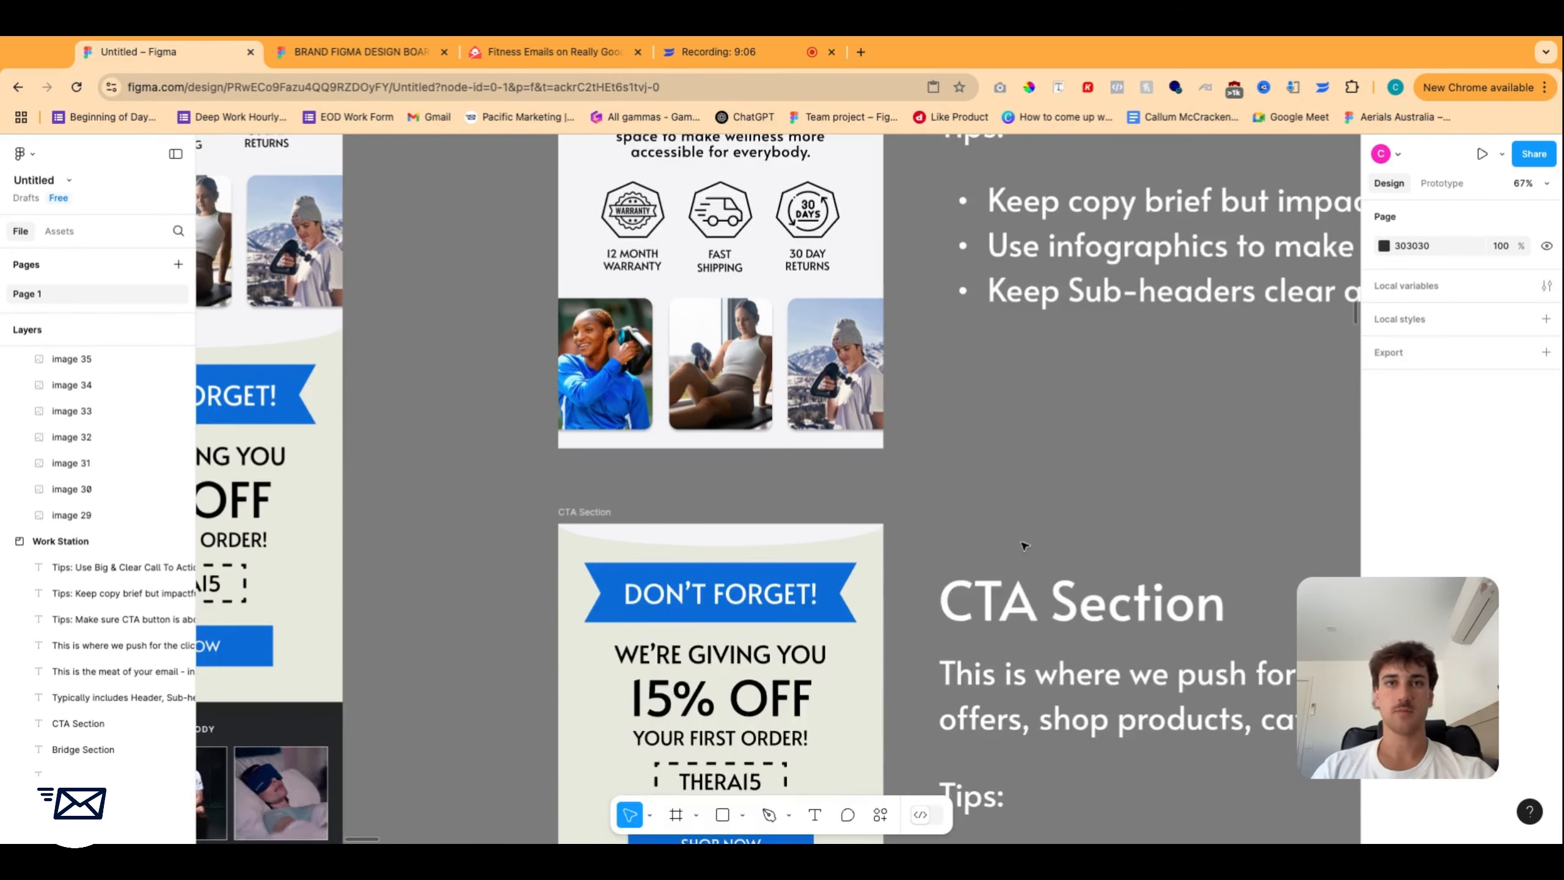
{"action": "scroll", "coordinate": [1069, 523], "scroll_direction": "right", "scroll_amount": 5}
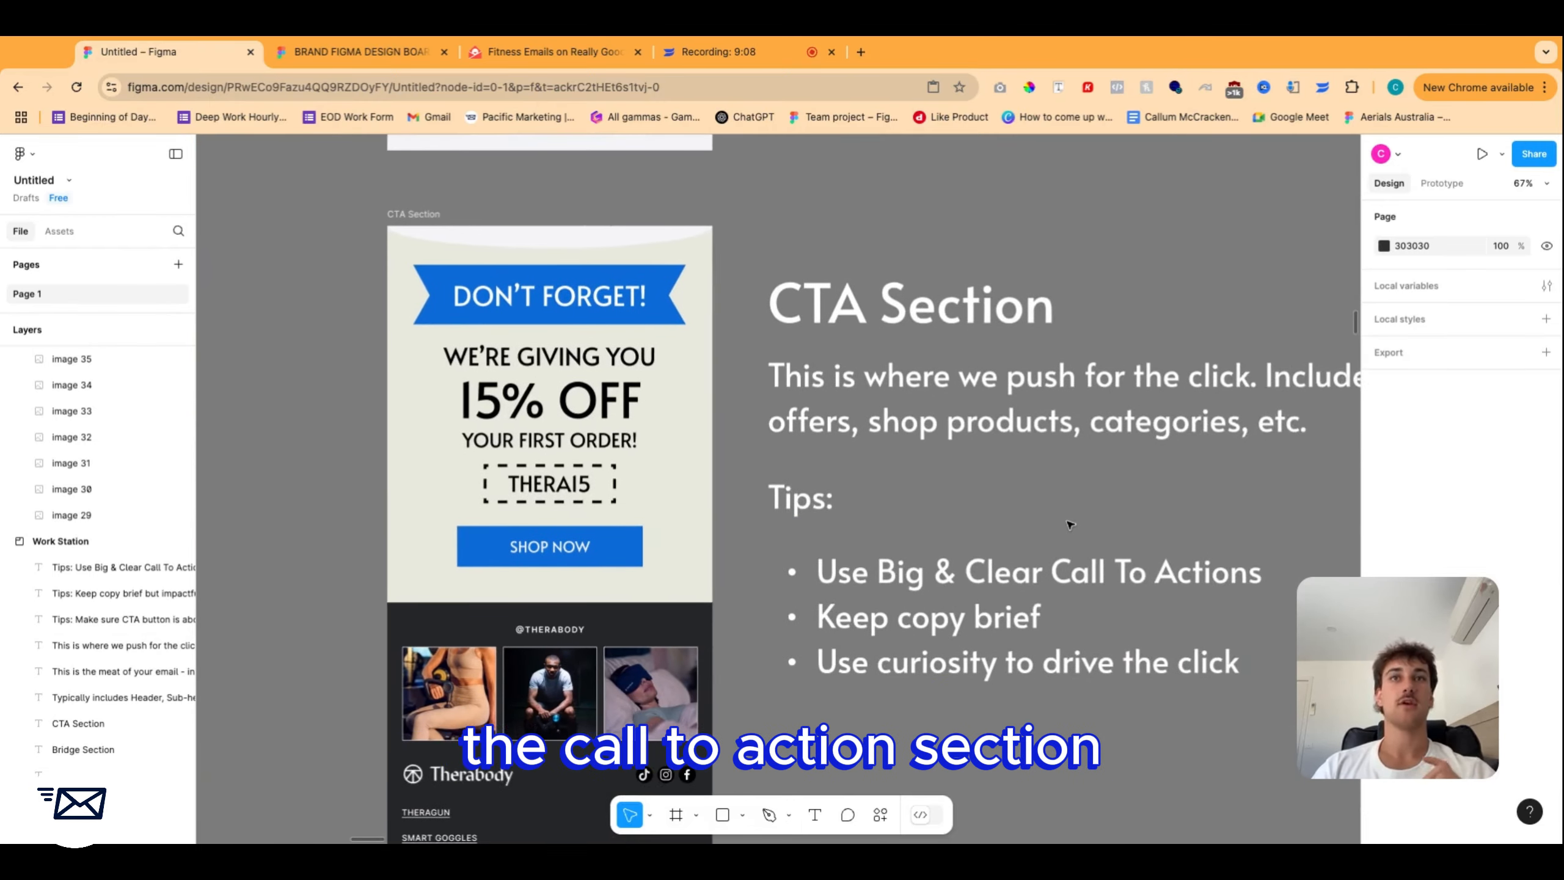
{"action": "scroll", "coordinate": [883, 488], "scroll_direction": "down", "scroll_amount": 3}
{"action": "scroll", "coordinate": [912, 474], "scroll_direction": "right", "scroll_amount": 2}
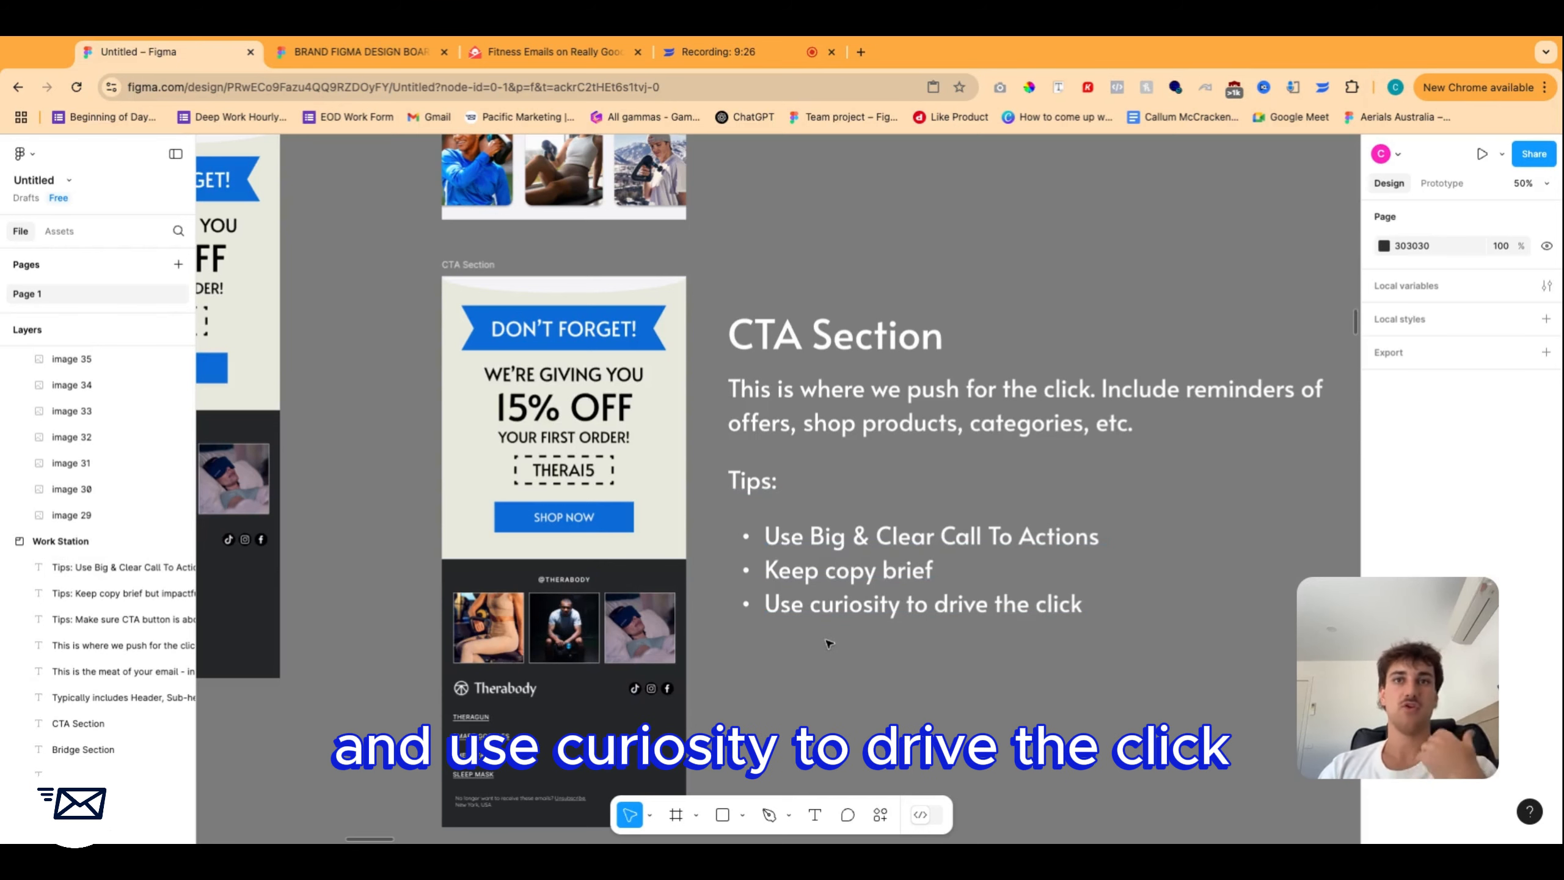
{"action": "scroll", "coordinate": [739, 492], "scroll_direction": "left", "scroll_amount": 3}
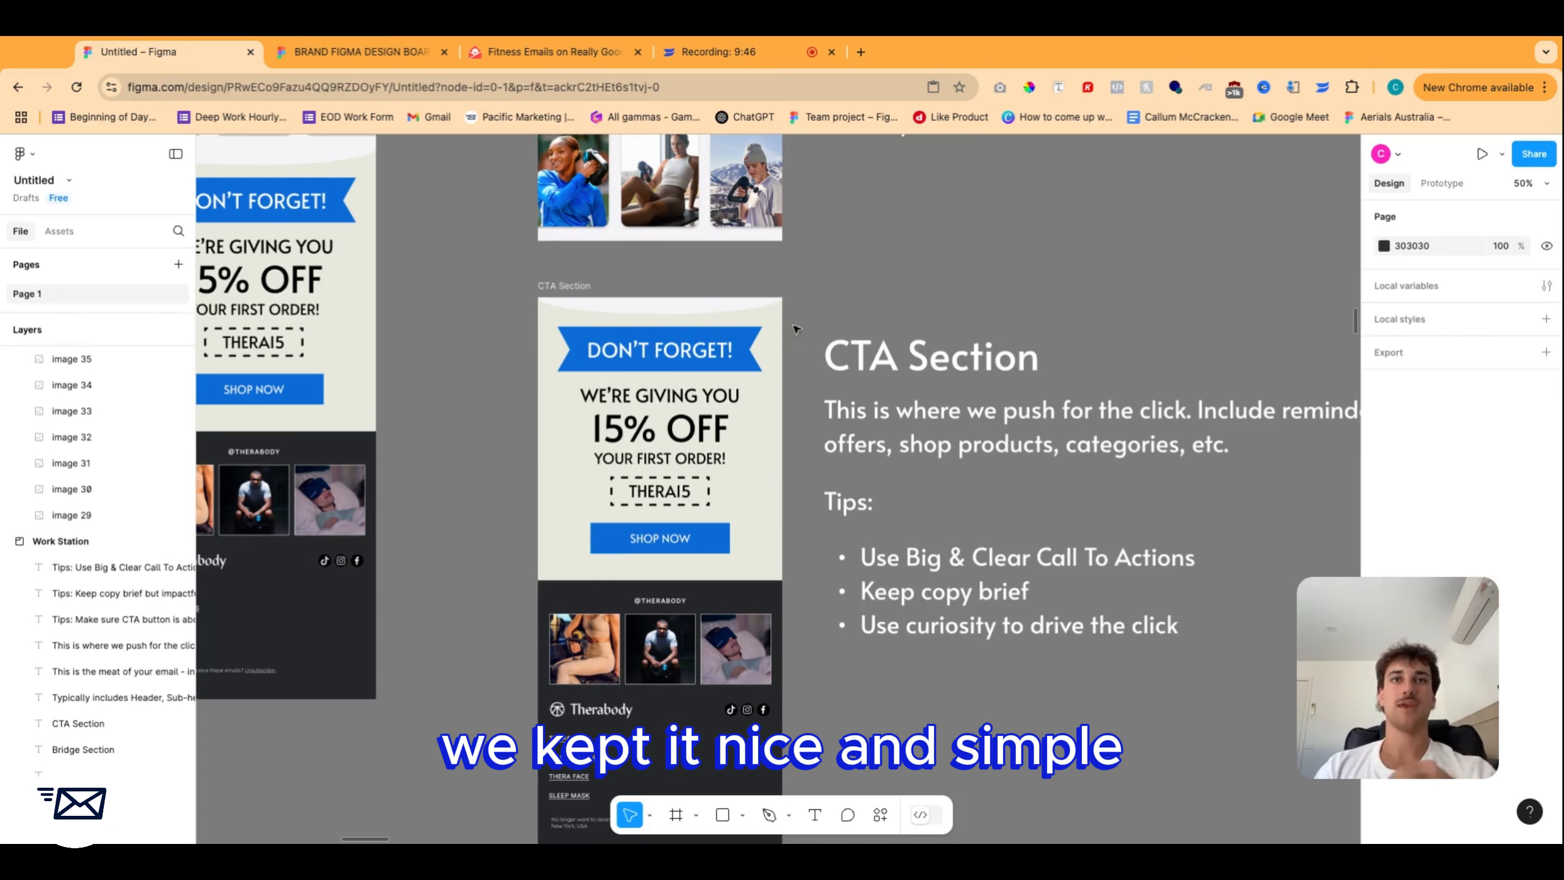
{"action": "scroll", "coordinate": [798, 340], "scroll_direction": "up", "scroll_amount": 2}
{"action": "scroll", "coordinate": [781, 367], "scroll_direction": "down", "scroll_amount": 2}
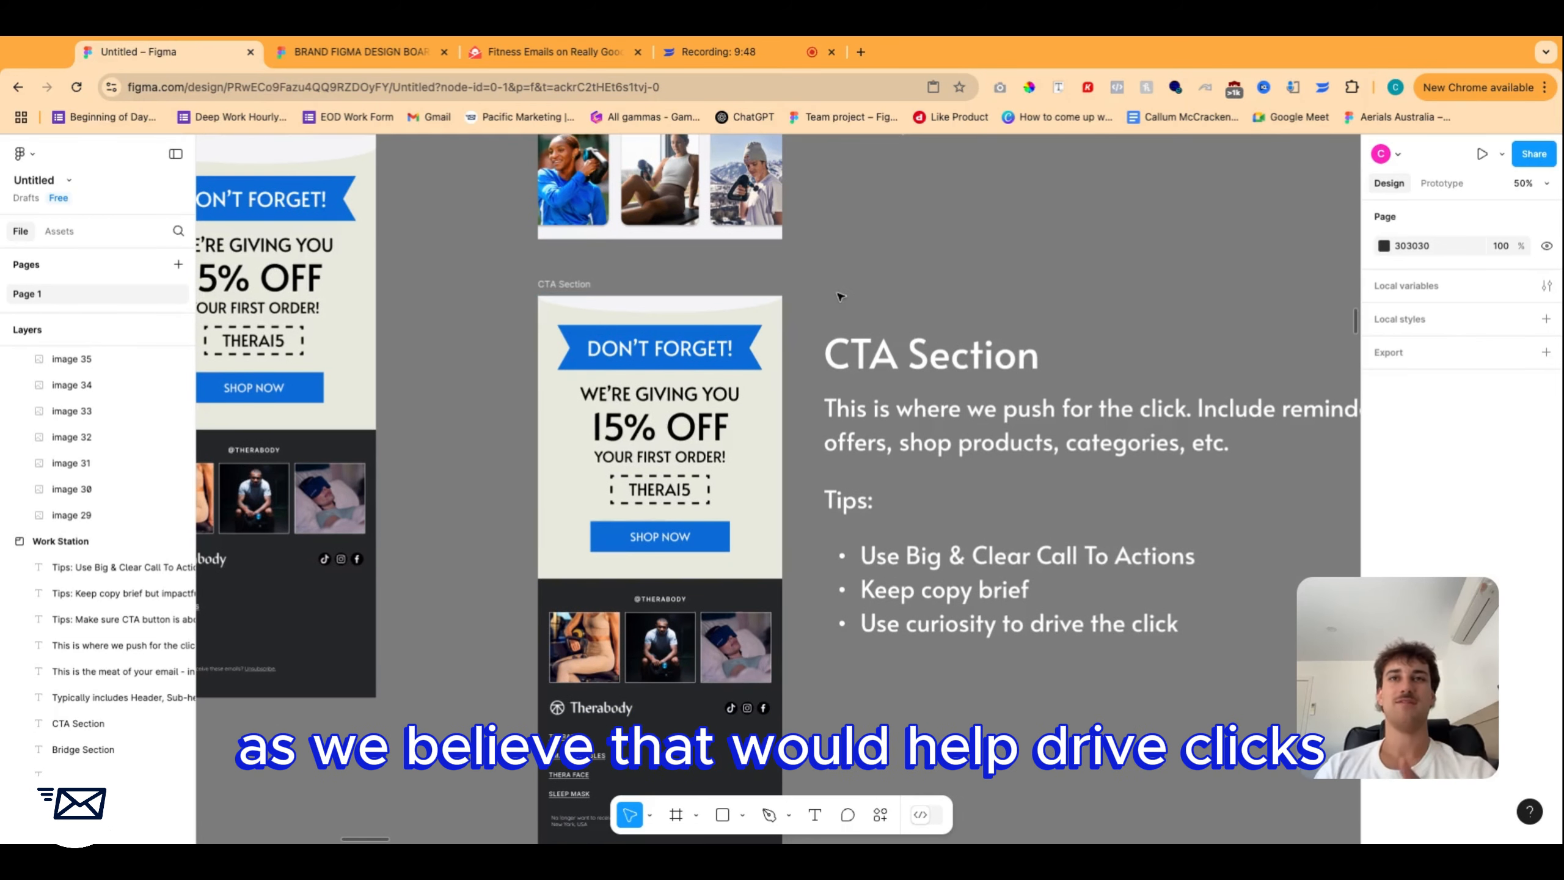
{"action": "scroll", "coordinate": [840, 295], "scroll_direction": "down", "scroll_amount": 3}
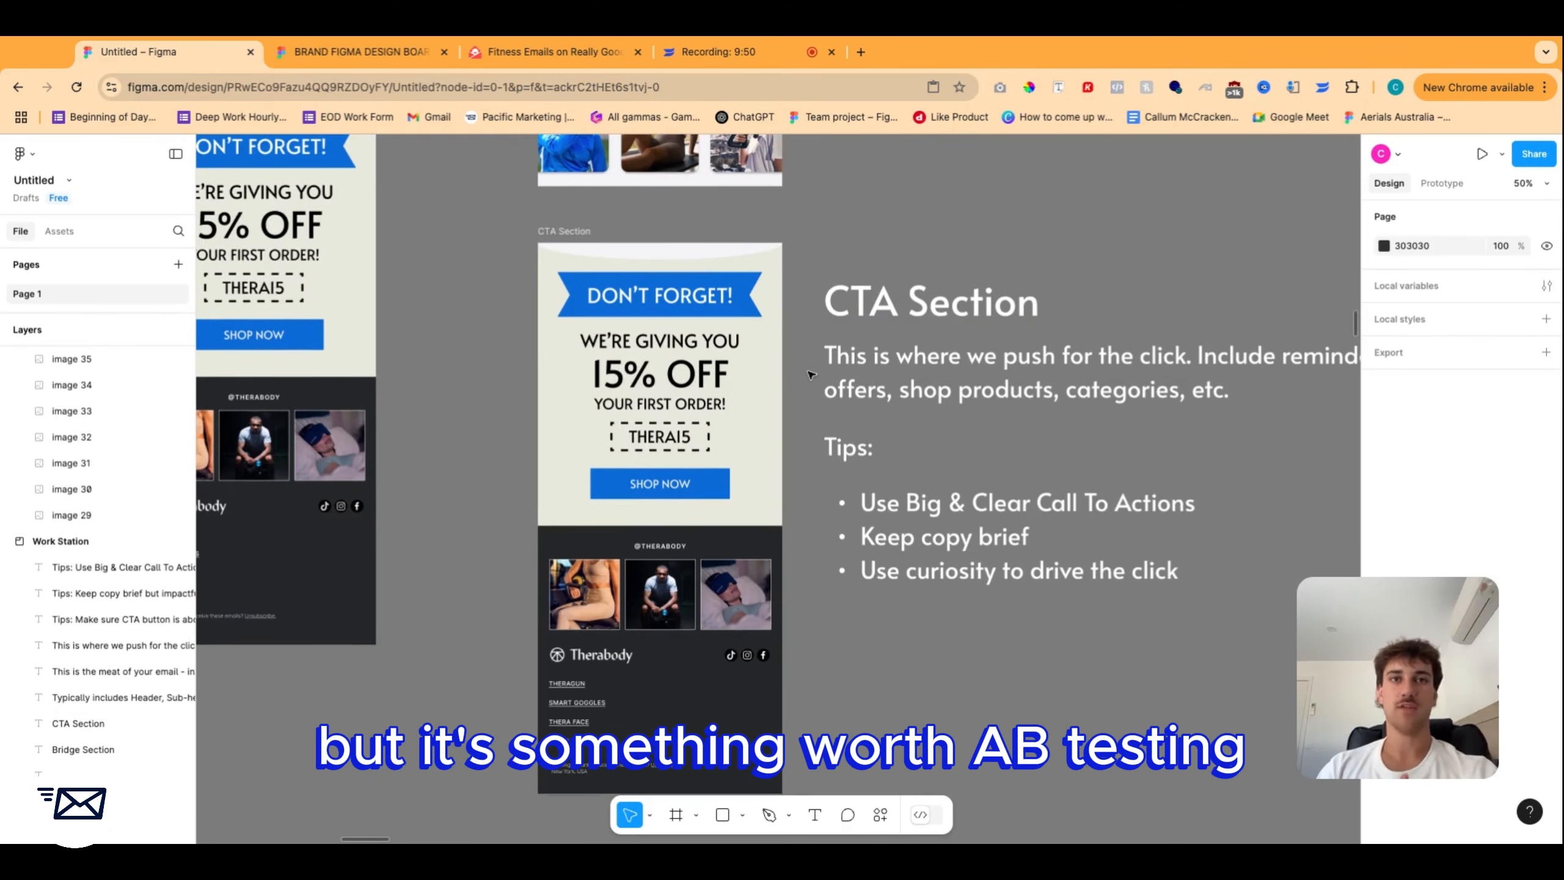
{"action": "scroll", "coordinate": [798, 629], "scroll_direction": "down", "scroll_amount": 4}
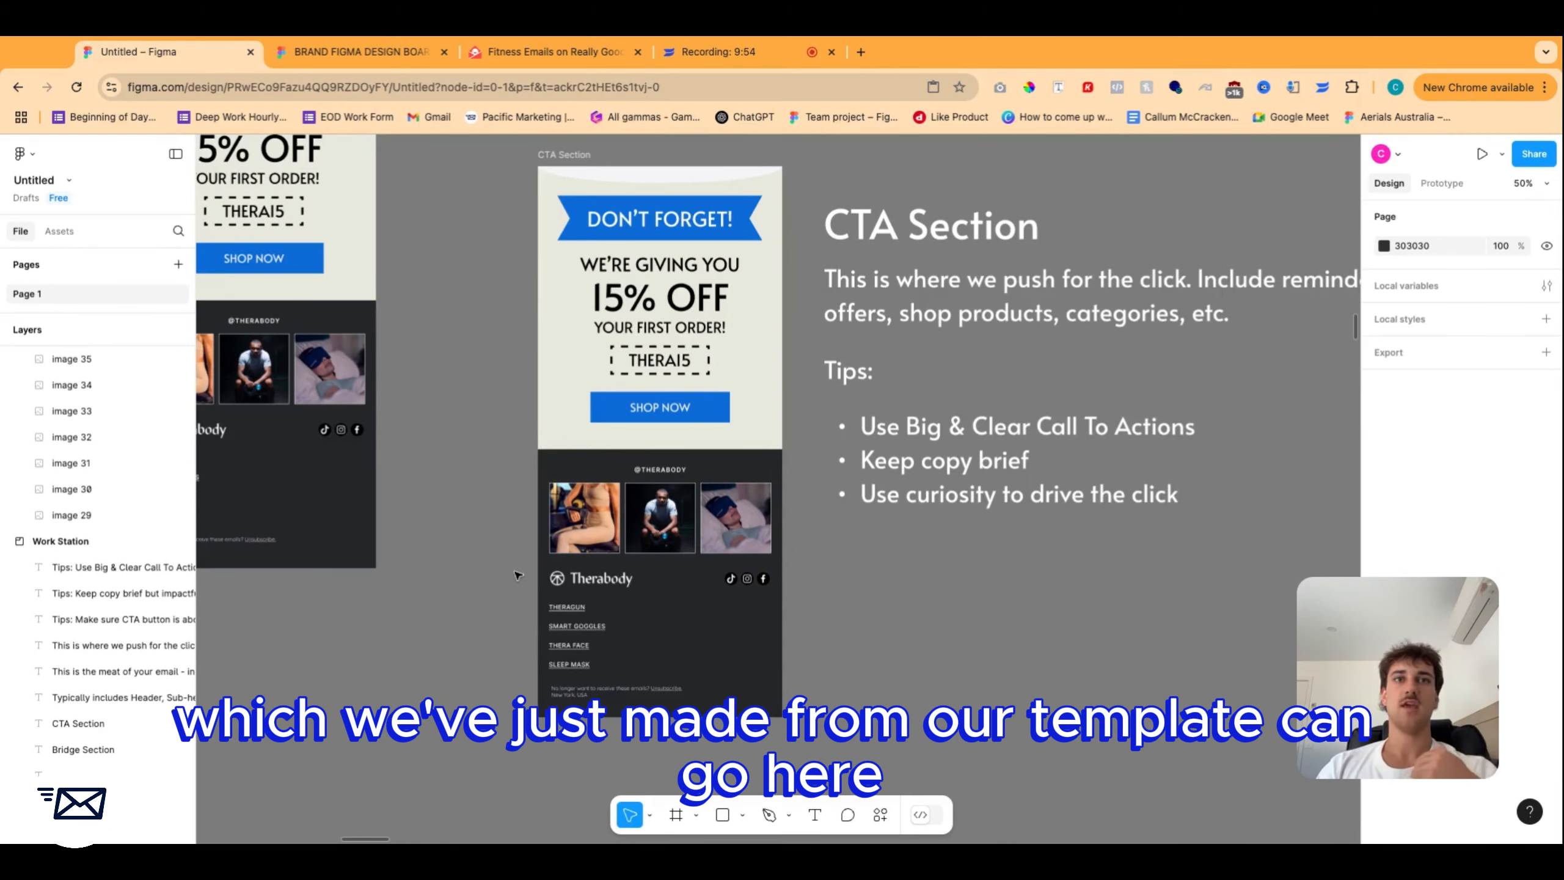
Inspect the Therabody footer's category links close up, and review the full three-part email breakdown.
{"action": "scroll", "coordinate": [523, 573], "scroll_direction": "left", "scroll_amount": 2}
{"action": "scroll", "coordinate": [657, 638], "scroll_direction": "down", "scroll_amount": 6}
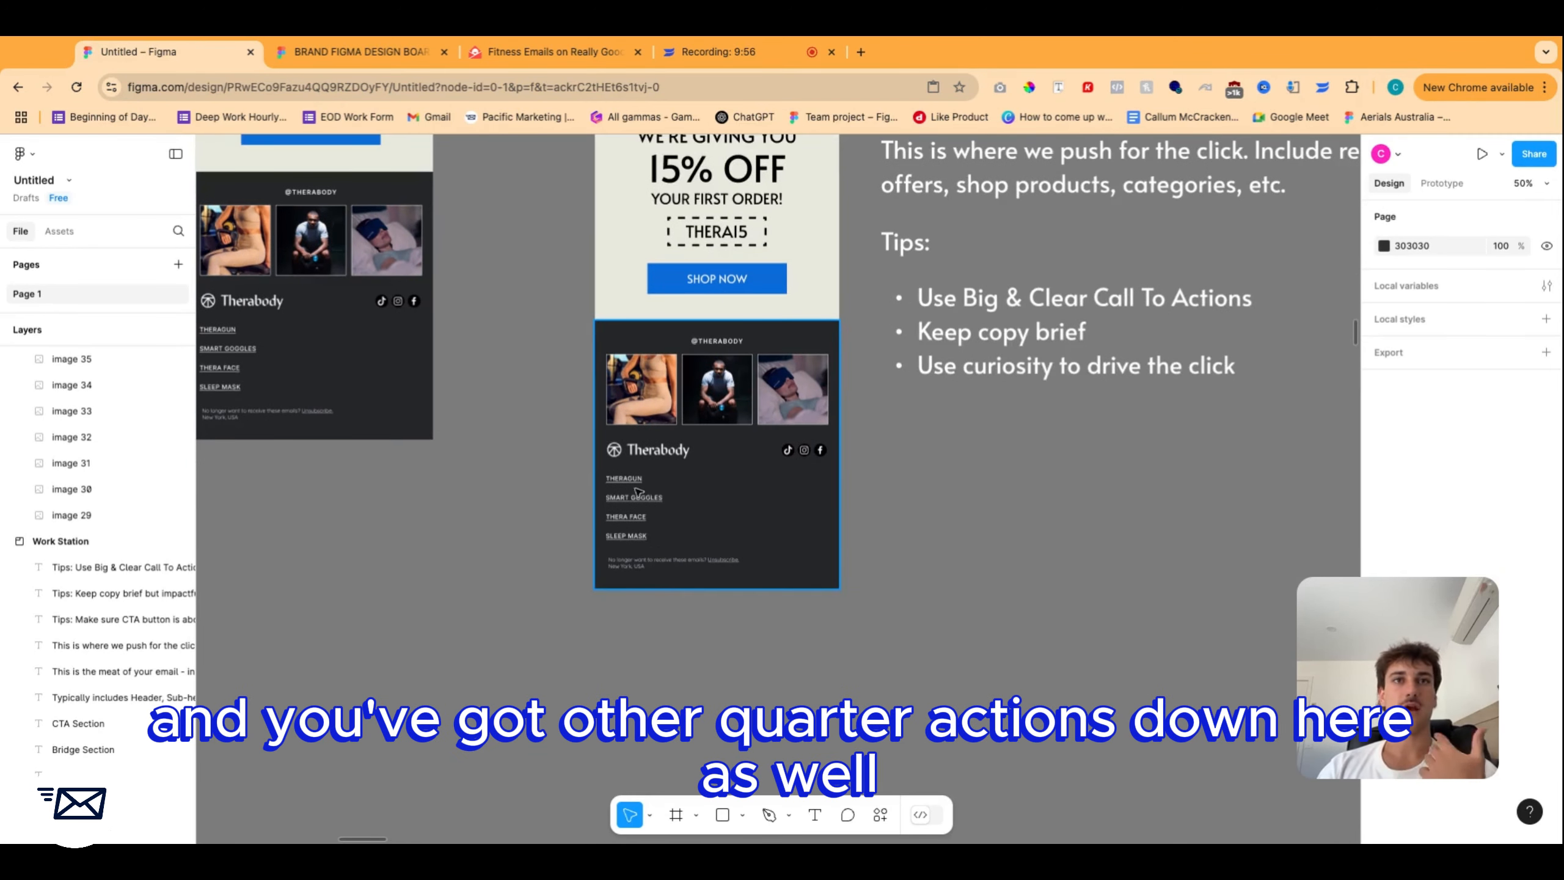
{"action": "scroll", "coordinate": [619, 511], "scroll_direction": "up", "scroll_amount": 10}
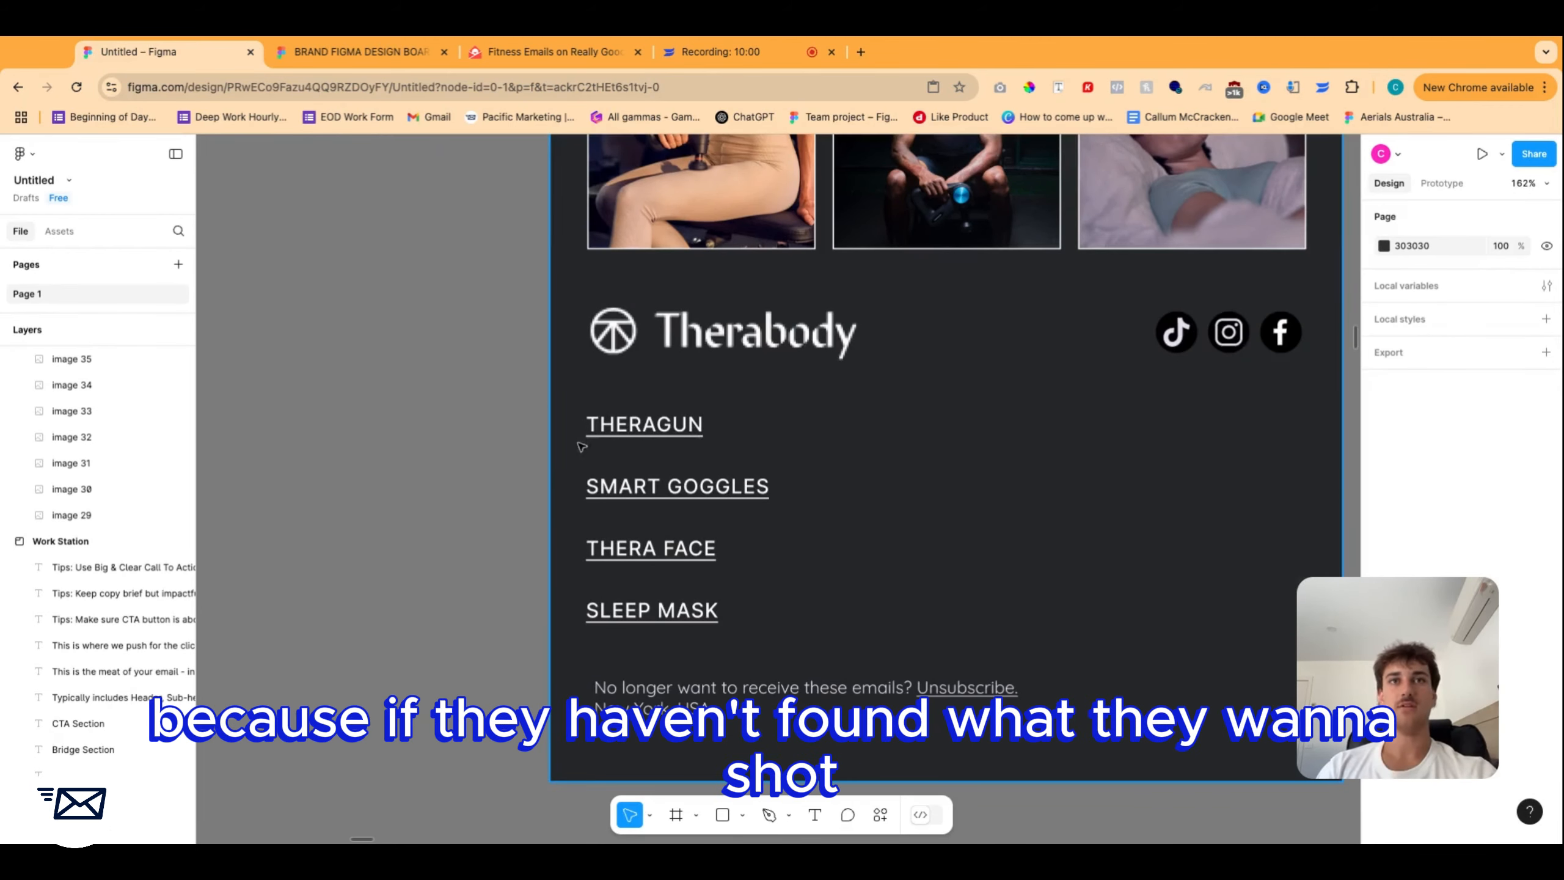
{"action": "scroll", "coordinate": [687, 416], "scroll_direction": "up", "scroll_amount": 10}
{"action": "scroll", "coordinate": [731, 490], "scroll_direction": "down", "scroll_amount": 15}
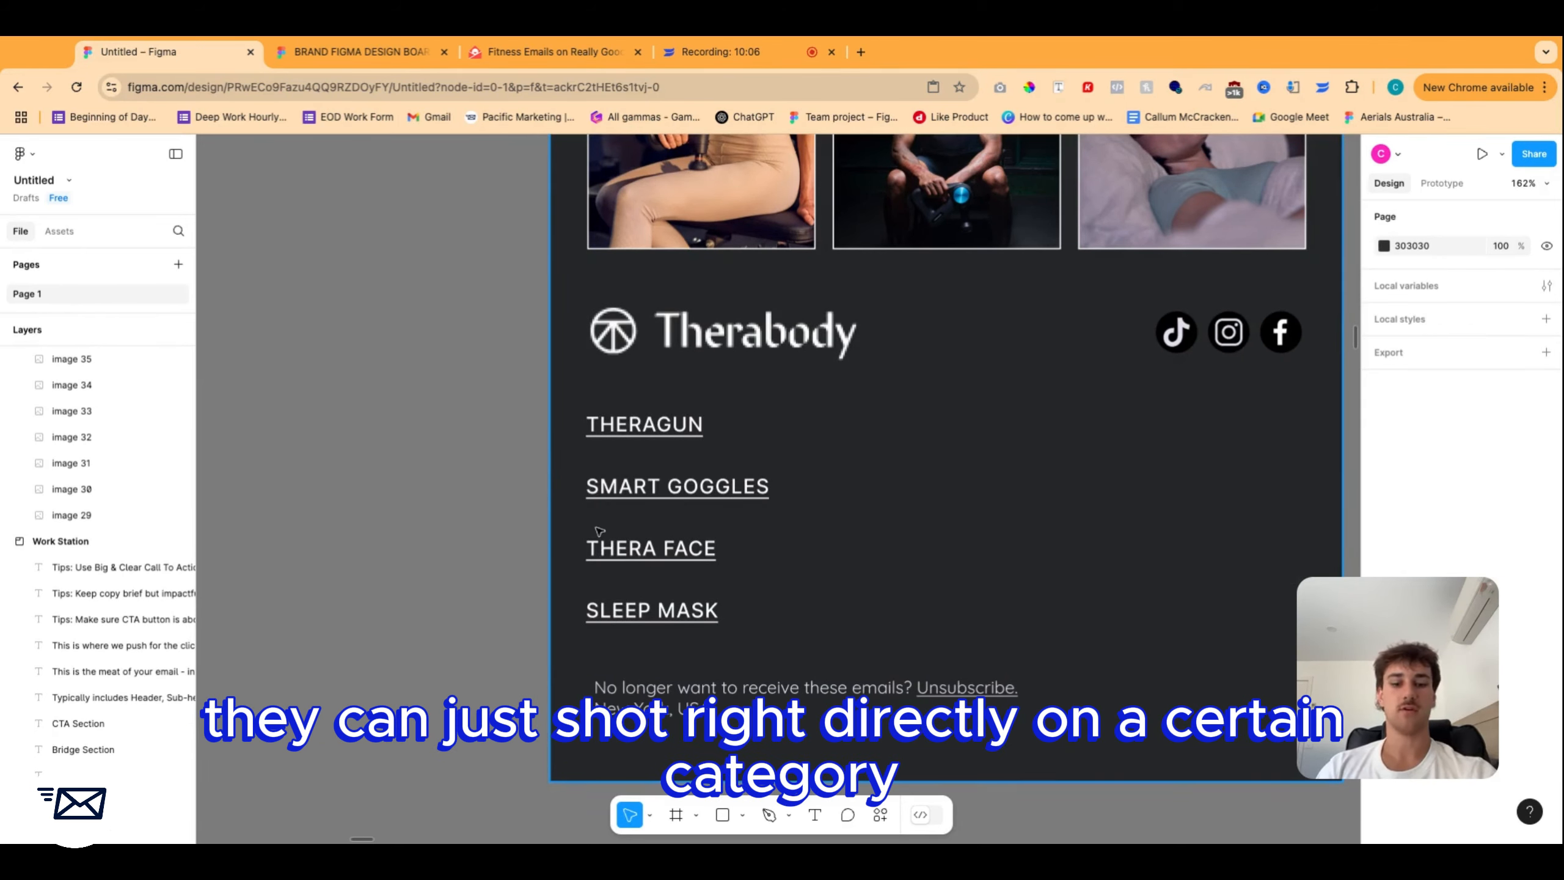
{"action": "scroll", "coordinate": [628, 529], "scroll_direction": "down", "scroll_amount": 10}
{"action": "scroll", "coordinate": [679, 504], "scroll_direction": "down", "scroll_amount": 3}
{"action": "scroll", "coordinate": [956, 405], "scroll_direction": "up", "scroll_amount": 5}
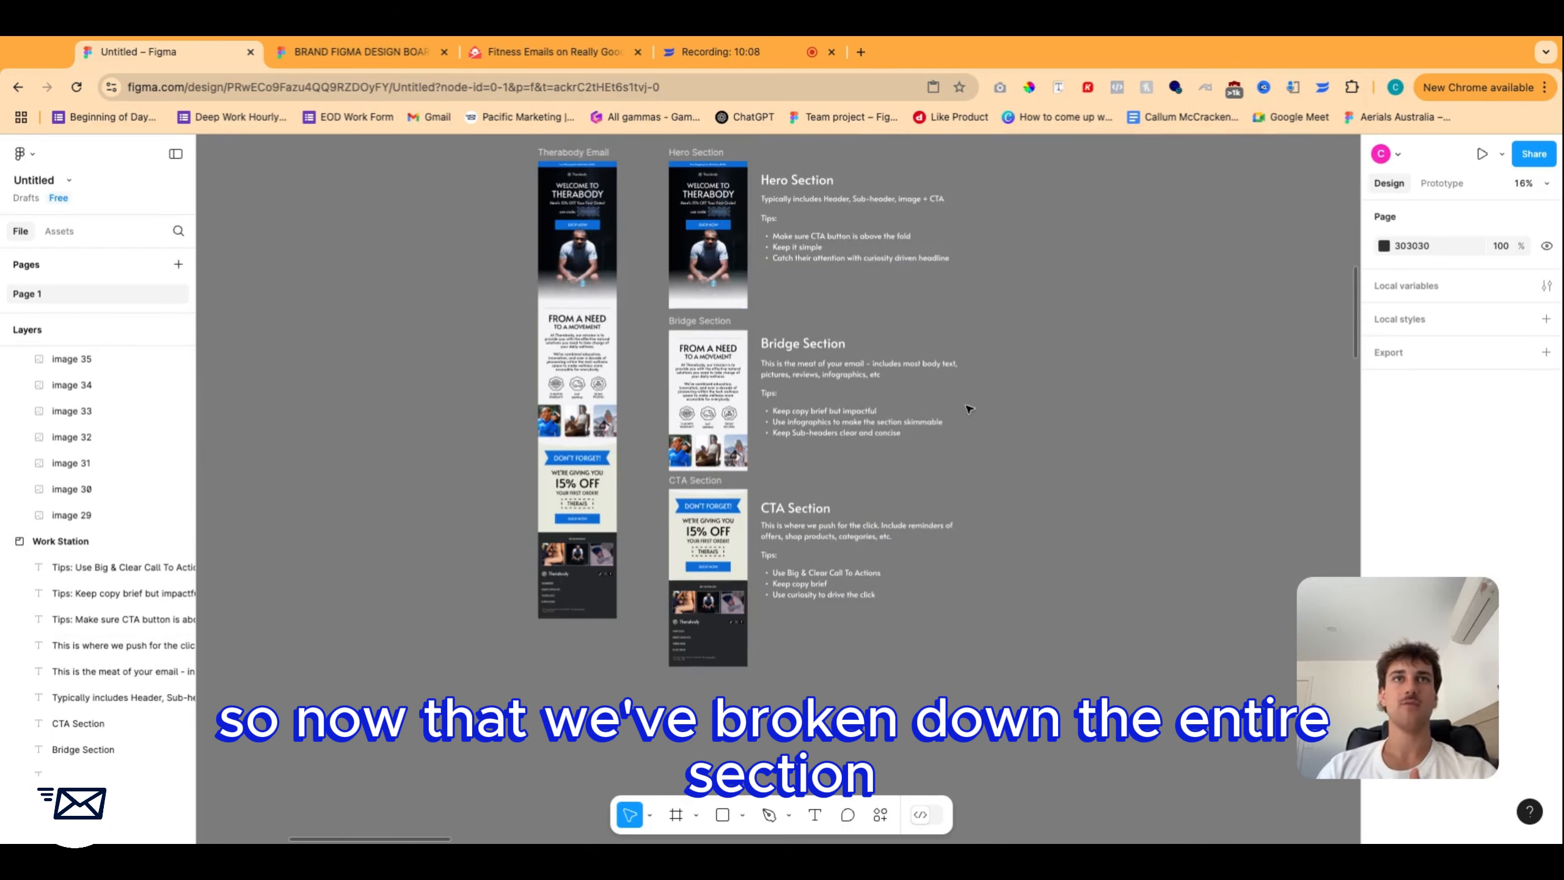
{"action": "scroll", "coordinate": [886, 289], "scroll_direction": "up", "scroll_amount": 3}
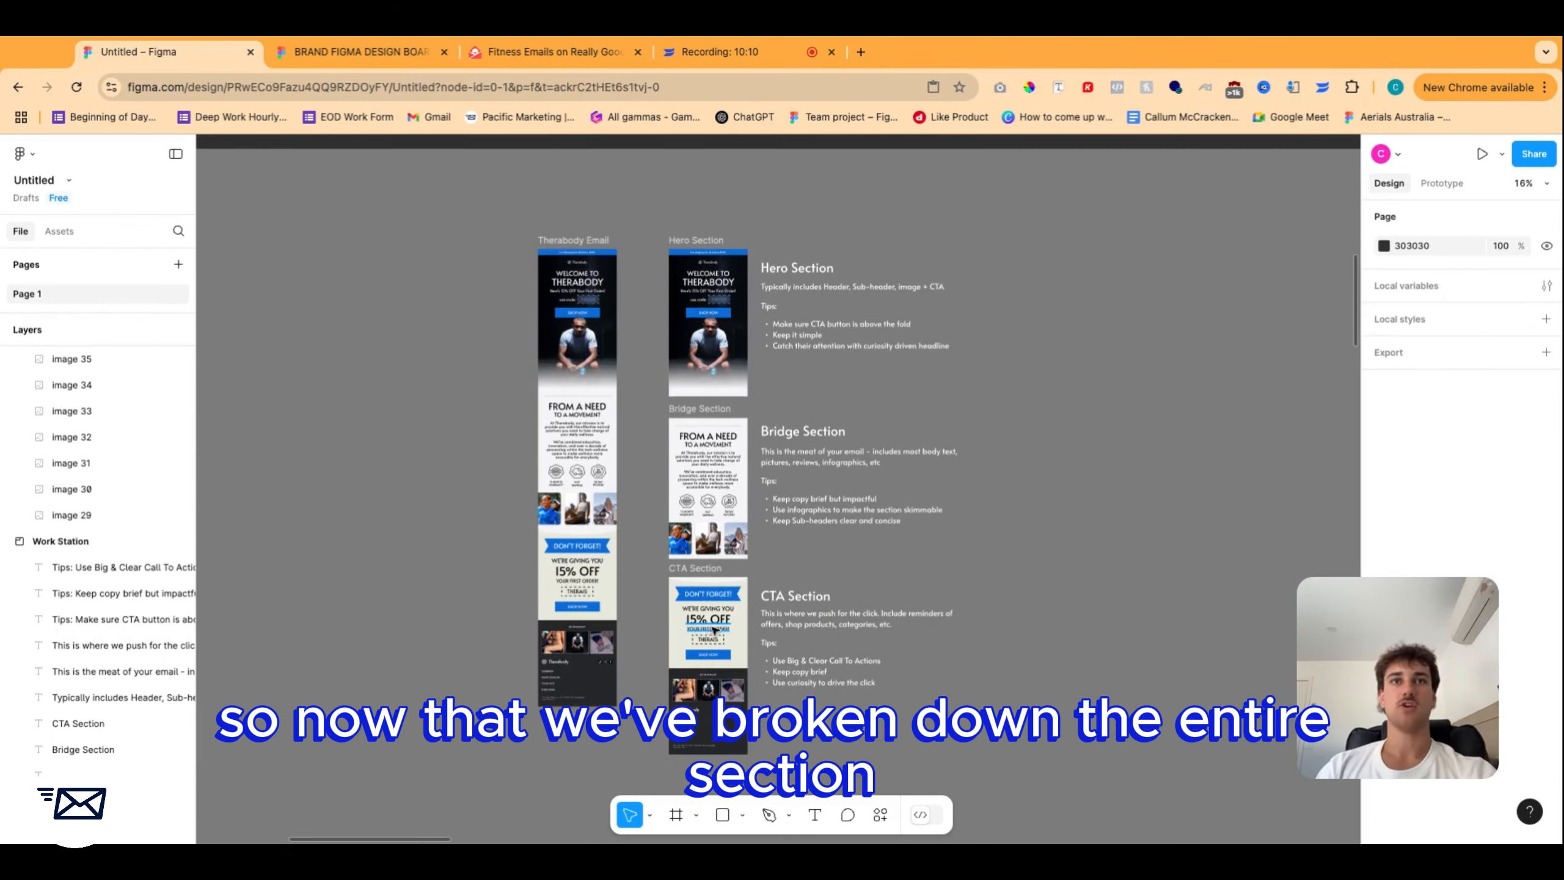
Draw a tall frame about 2310 high in the Work Station beside the section notes and set its width to 600.
{"action": "scroll", "coordinate": [961, 370], "scroll_direction": "right", "scroll_amount": 5}
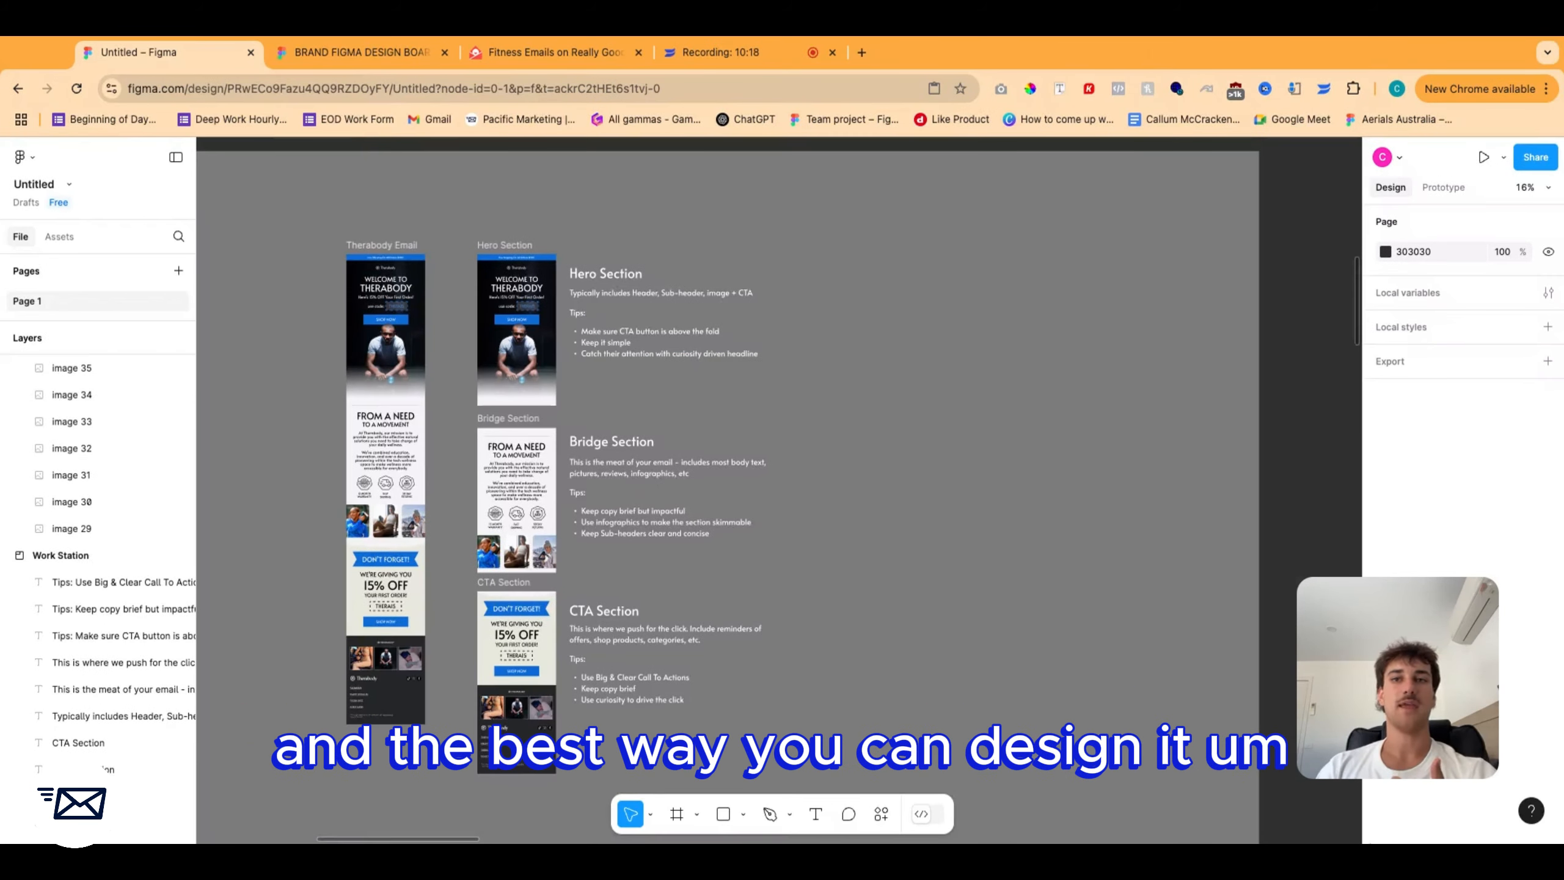
{"action": "scroll", "coordinate": [1046, 459], "scroll_direction": "down", "scroll_amount": 1}
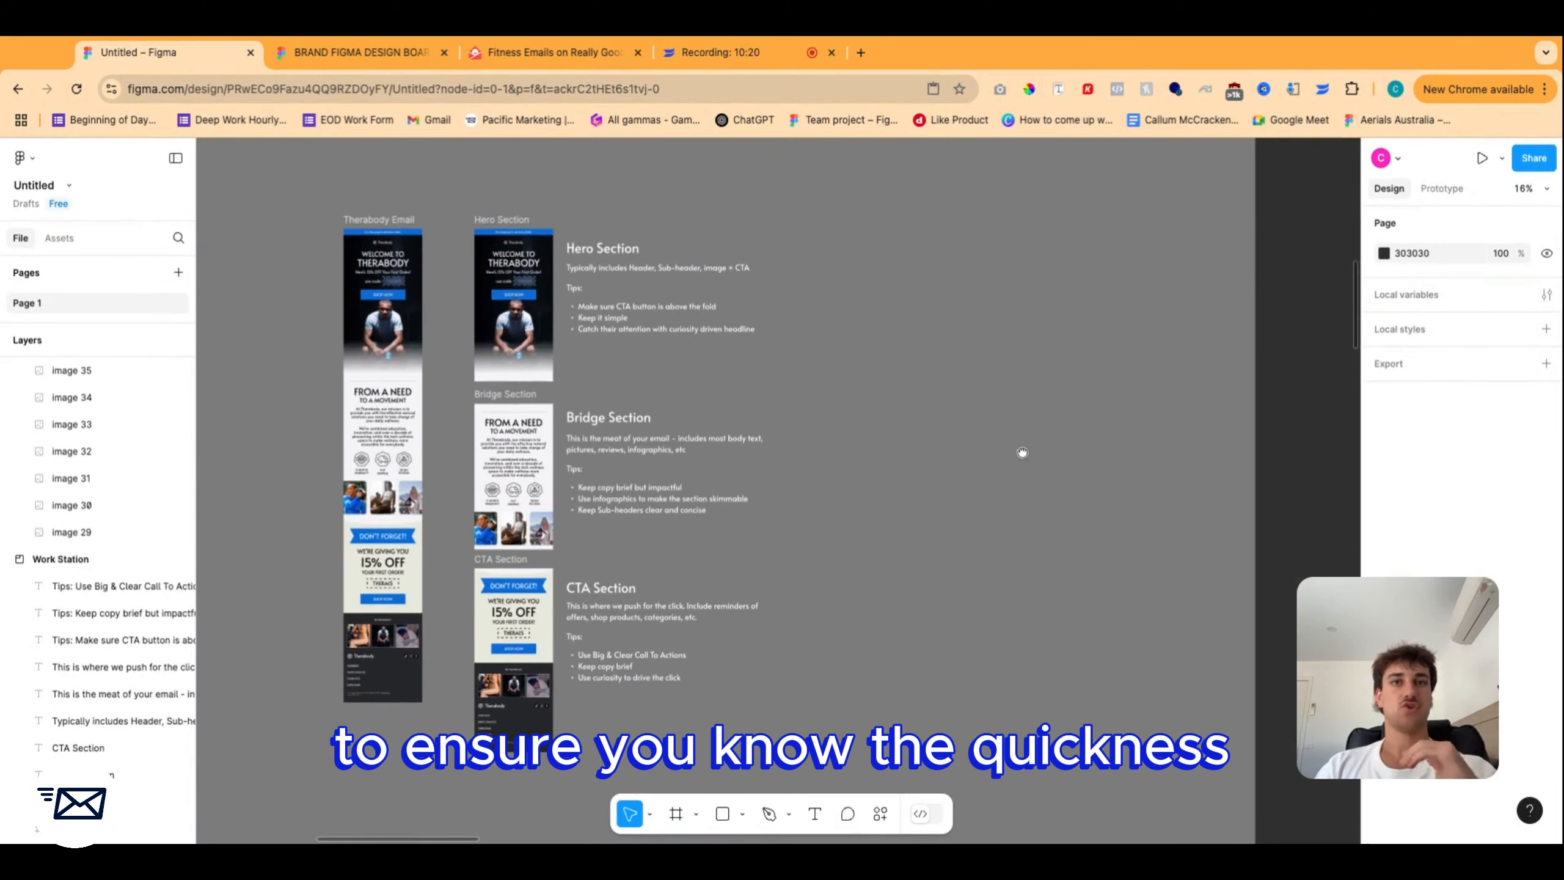
{"action": "left_click", "coordinate": [680, 814]}
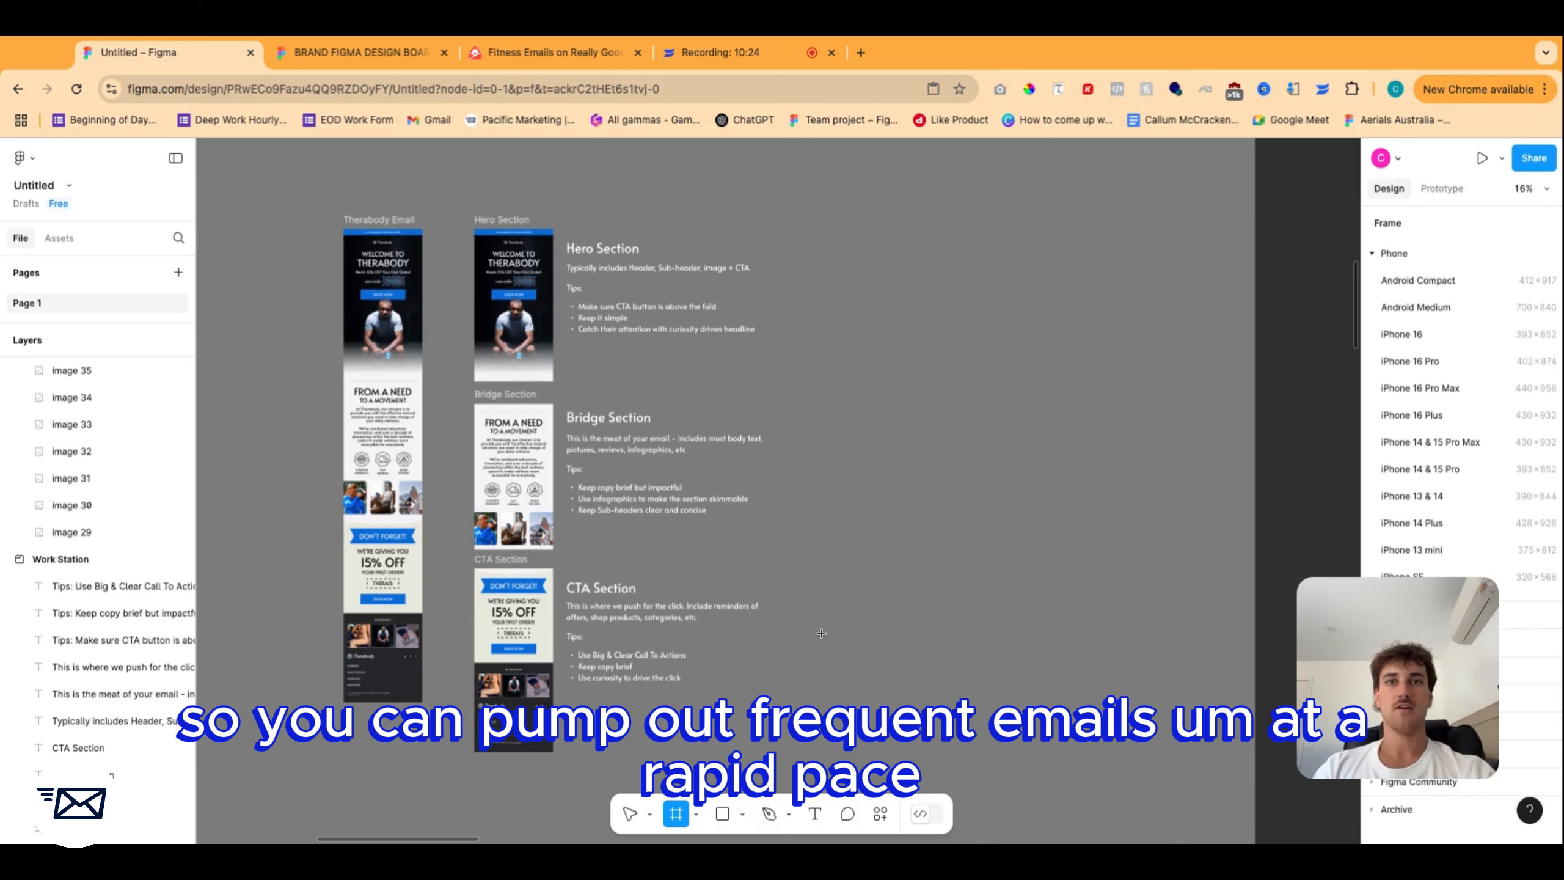
{"action": "scroll", "coordinate": [910, 413], "scroll_direction": "right", "scroll_amount": 3}
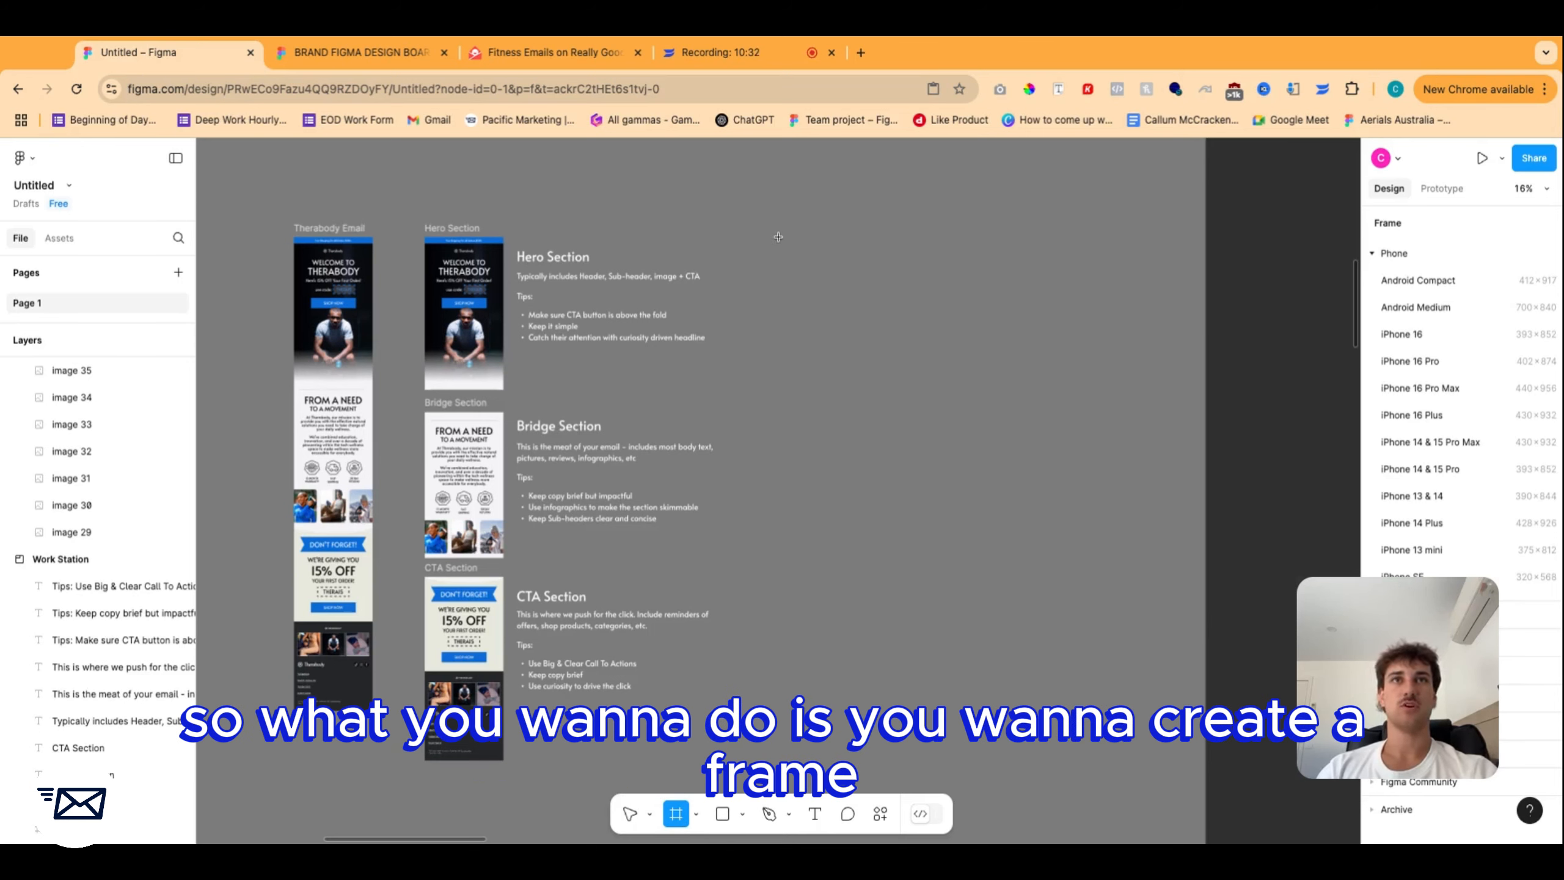
{"action": "left_click_drag", "start_coordinate": [778, 235], "coordinate": [830, 550]}
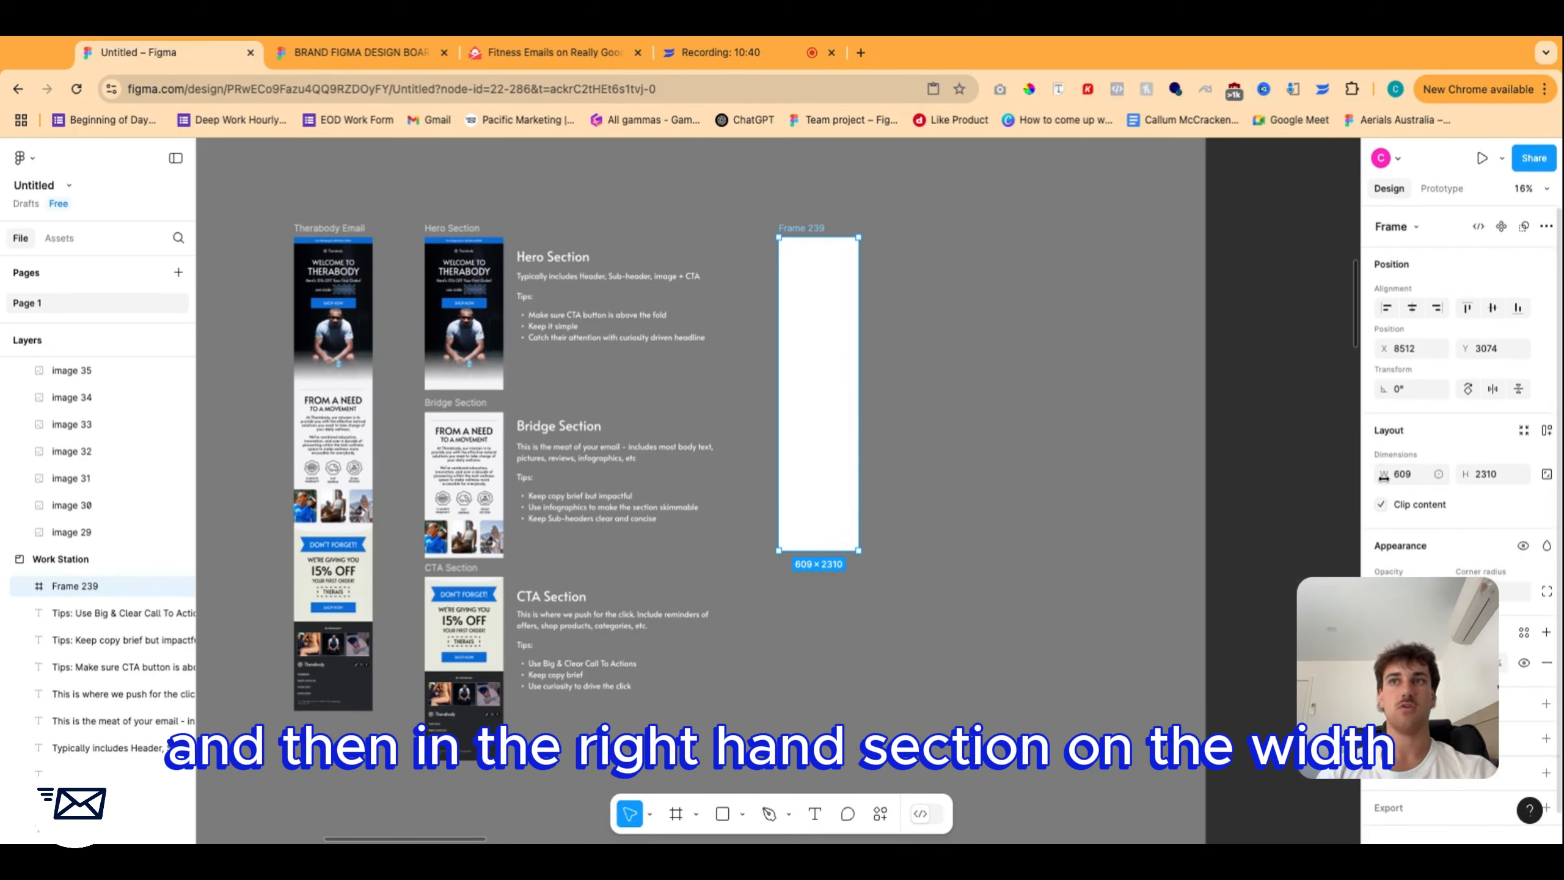
{"action": "left_click", "coordinate": [1404, 474]}
{"action": "type", "text": "600"}
{"action": "key", "text": "Return"}
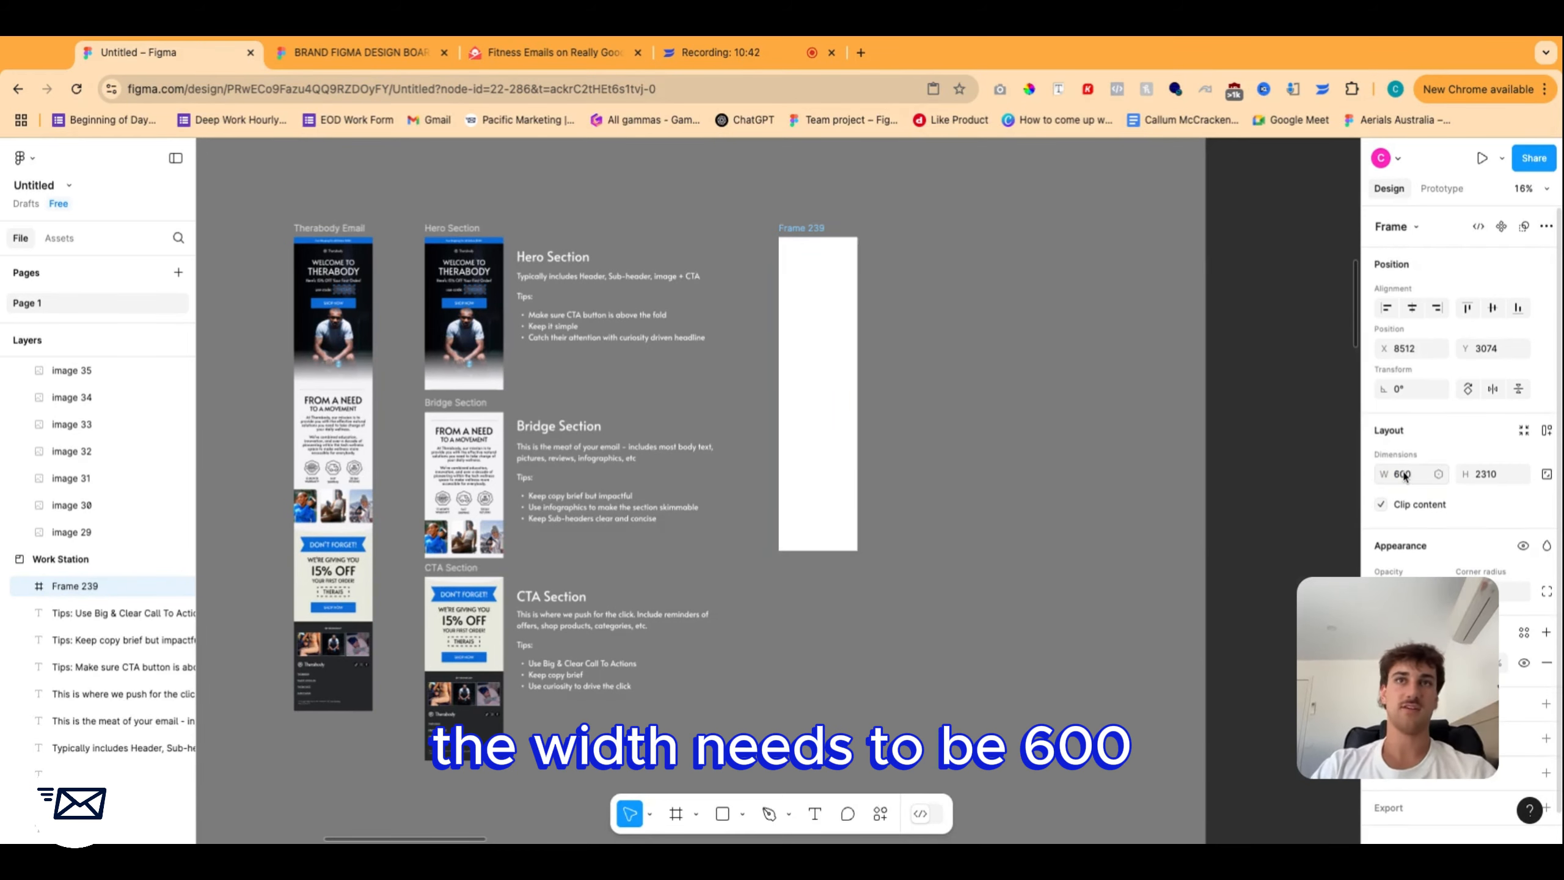
Rename the new blank frame as Welcome Email #1.
{"action": "scroll", "coordinate": [953, 364], "scroll_direction": "up", "scroll_amount": 5}
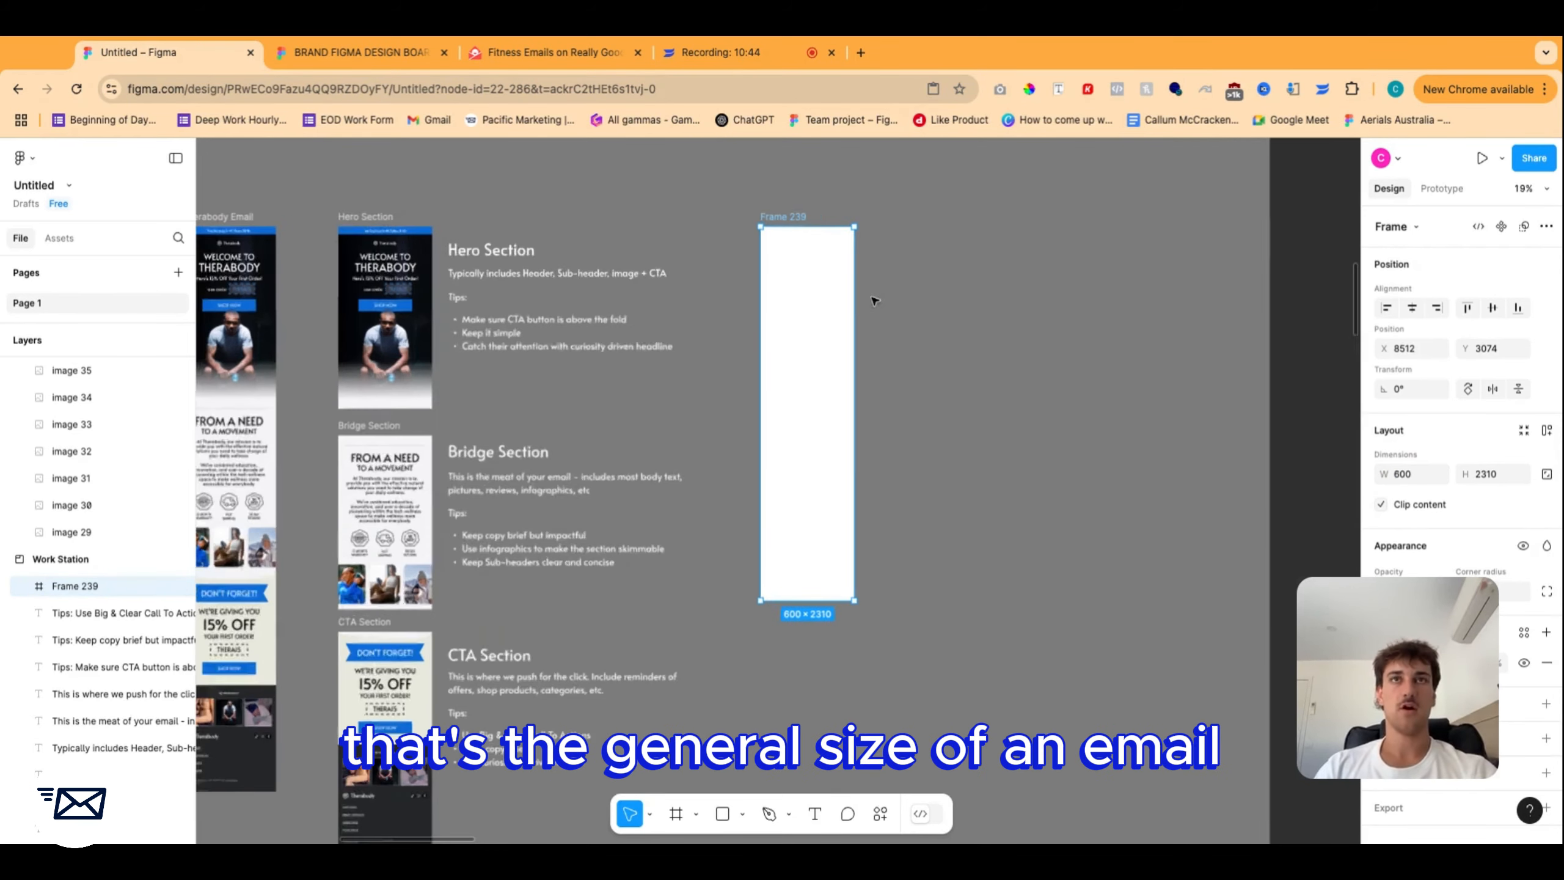
{"action": "double_click", "coordinate": [730, 301]}
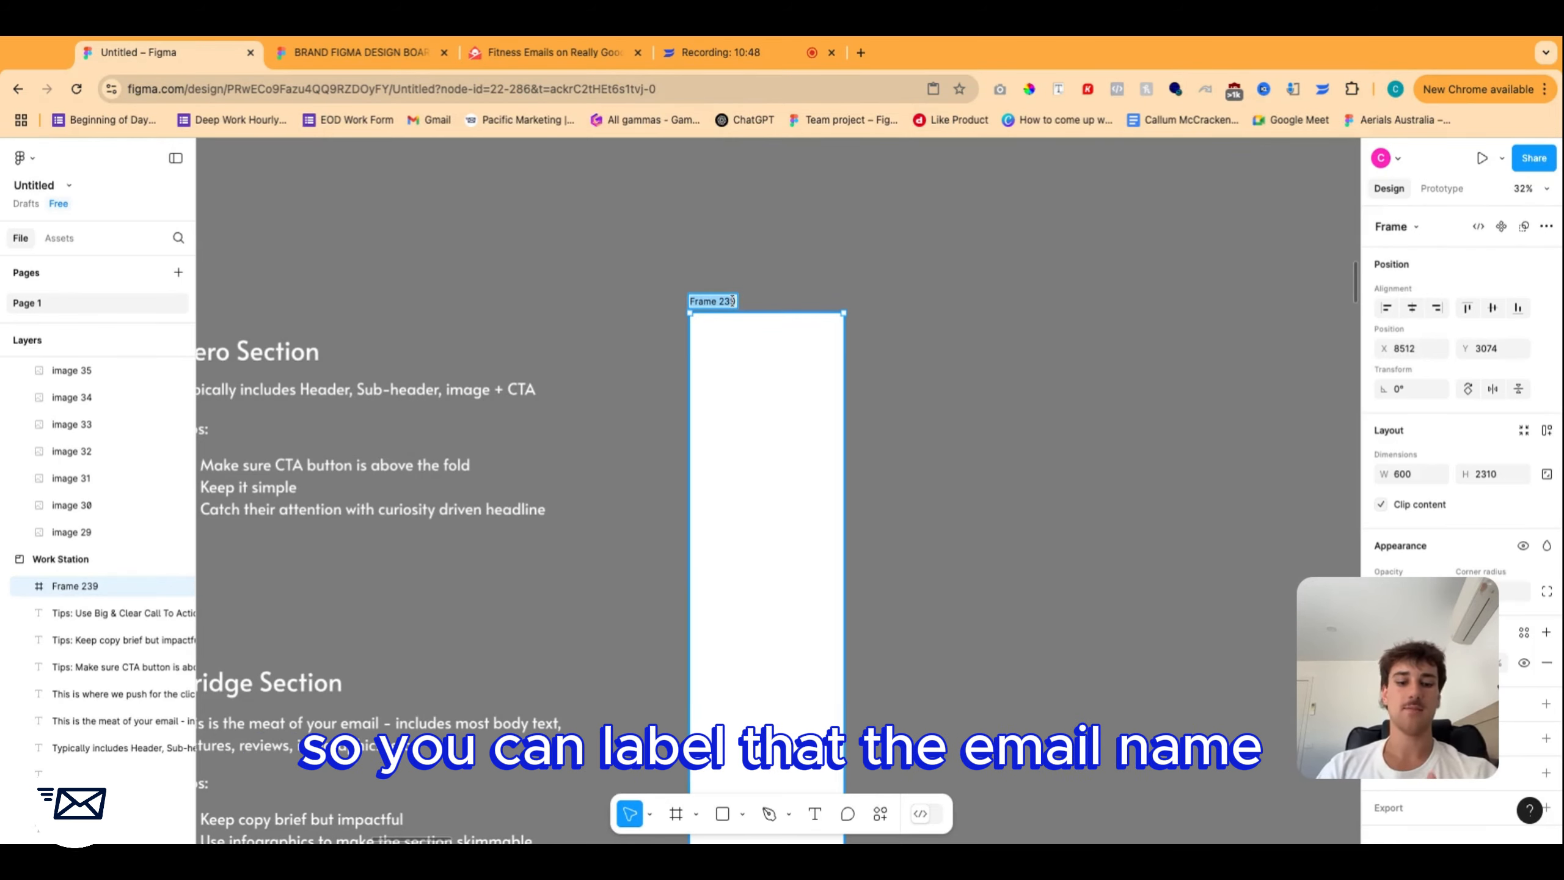
{"action": "type", "text": "Welcome"}
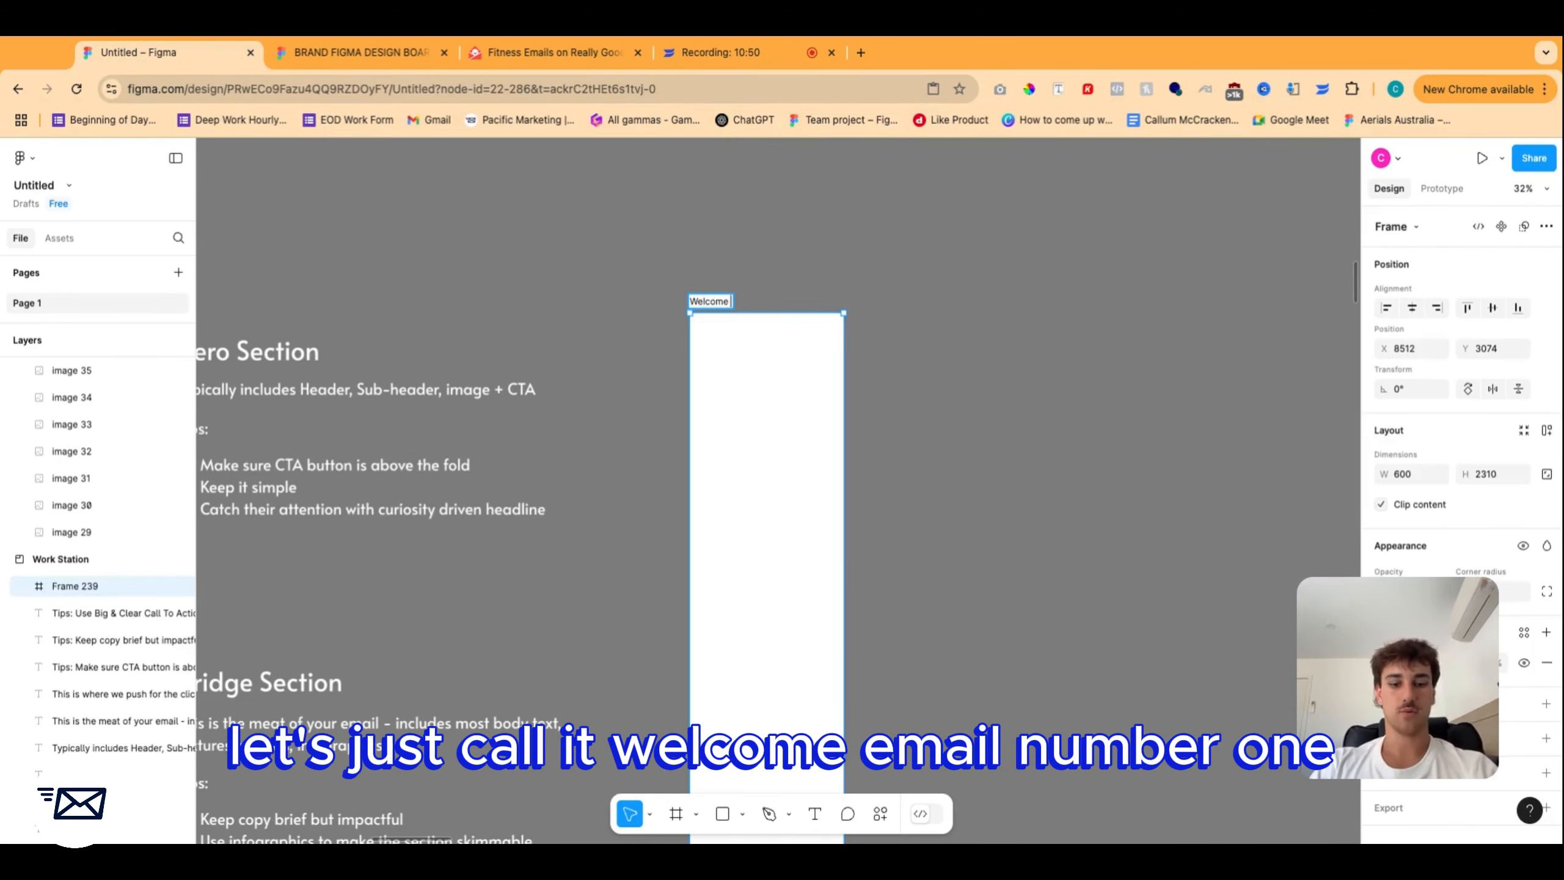
{"action": "type", "text": " Email #1"}
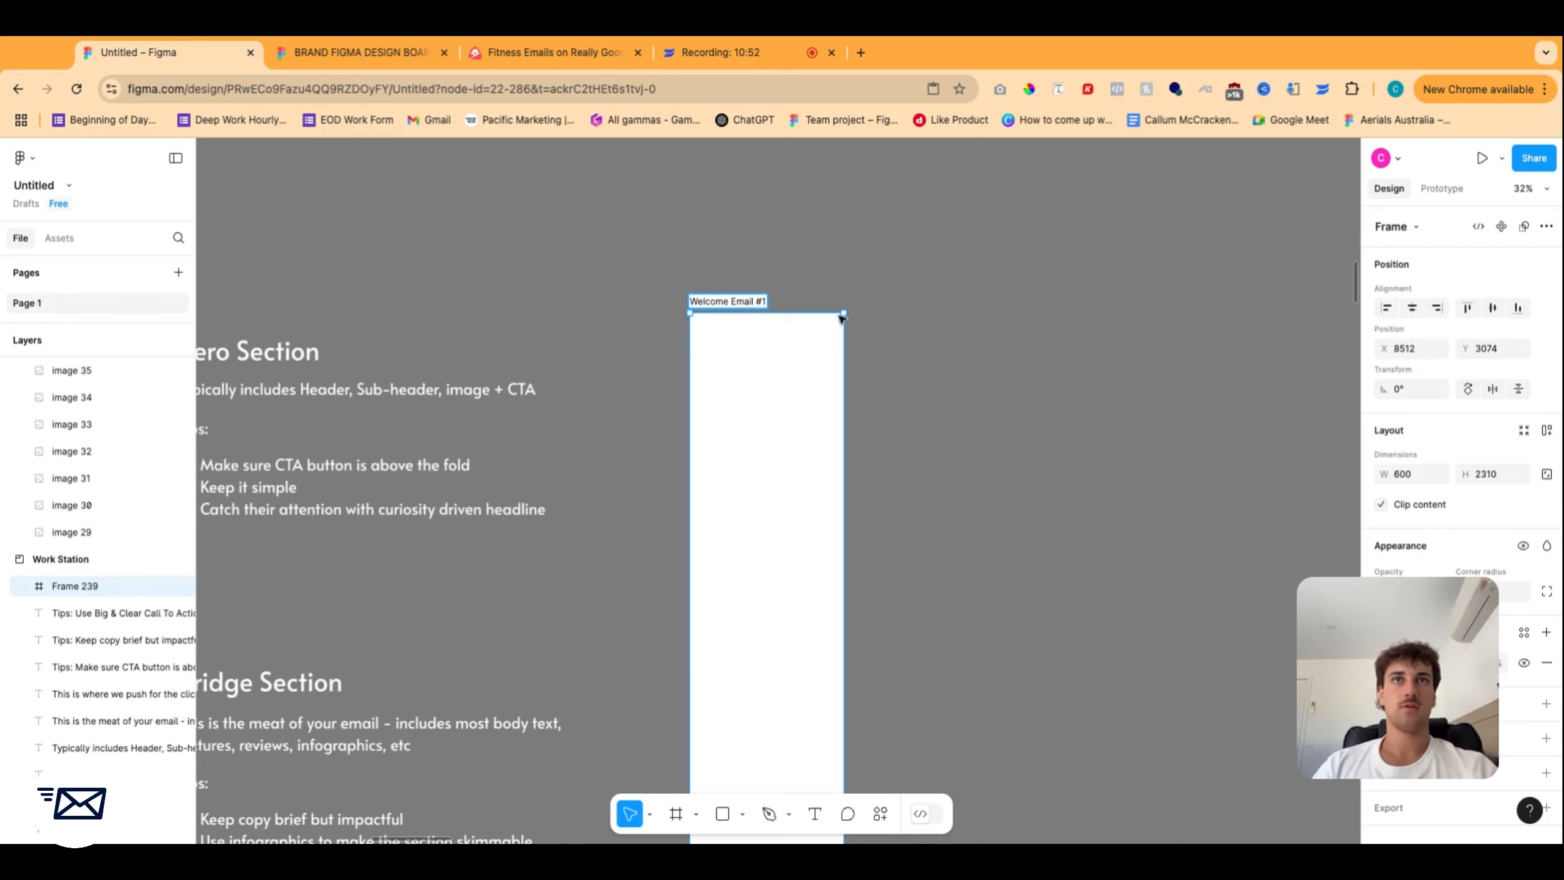
{"action": "left_click", "coordinate": [909, 384]}
{"action": "scroll", "coordinate": [909, 384], "scroll_direction": "down", "scroll_amount": 5}
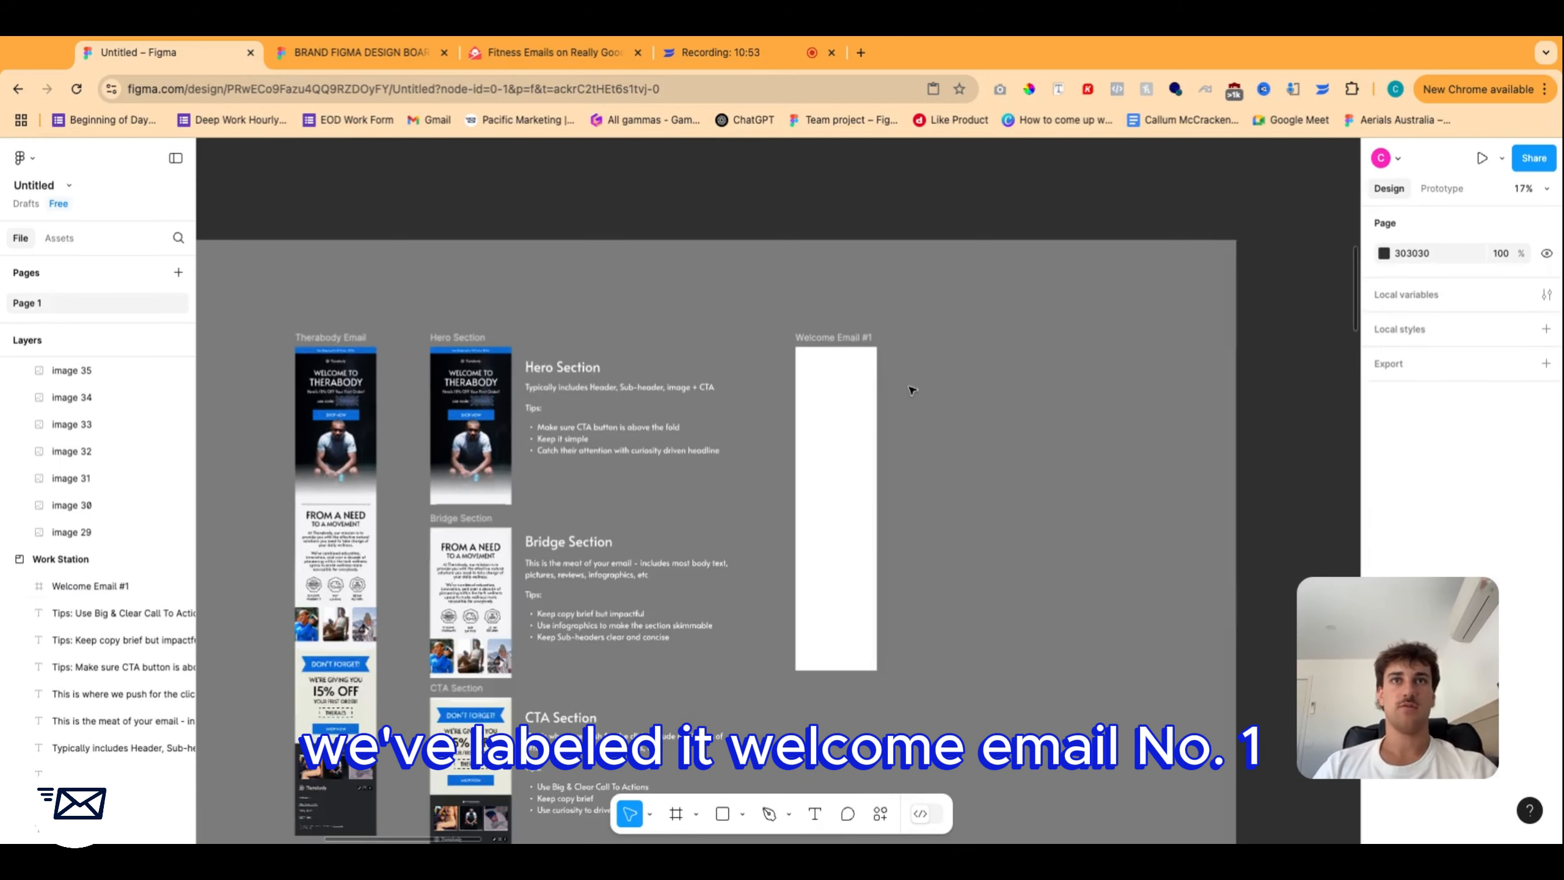
Extend the Welcome Email #1 frame slightly downward and move it farther right, away from the section notes.
{"action": "left_click", "coordinate": [847, 539]}
{"action": "left_click_drag", "start_coordinate": [859, 670], "coordinate": [860, 697]}
{"action": "left_click", "coordinate": [944, 616]}
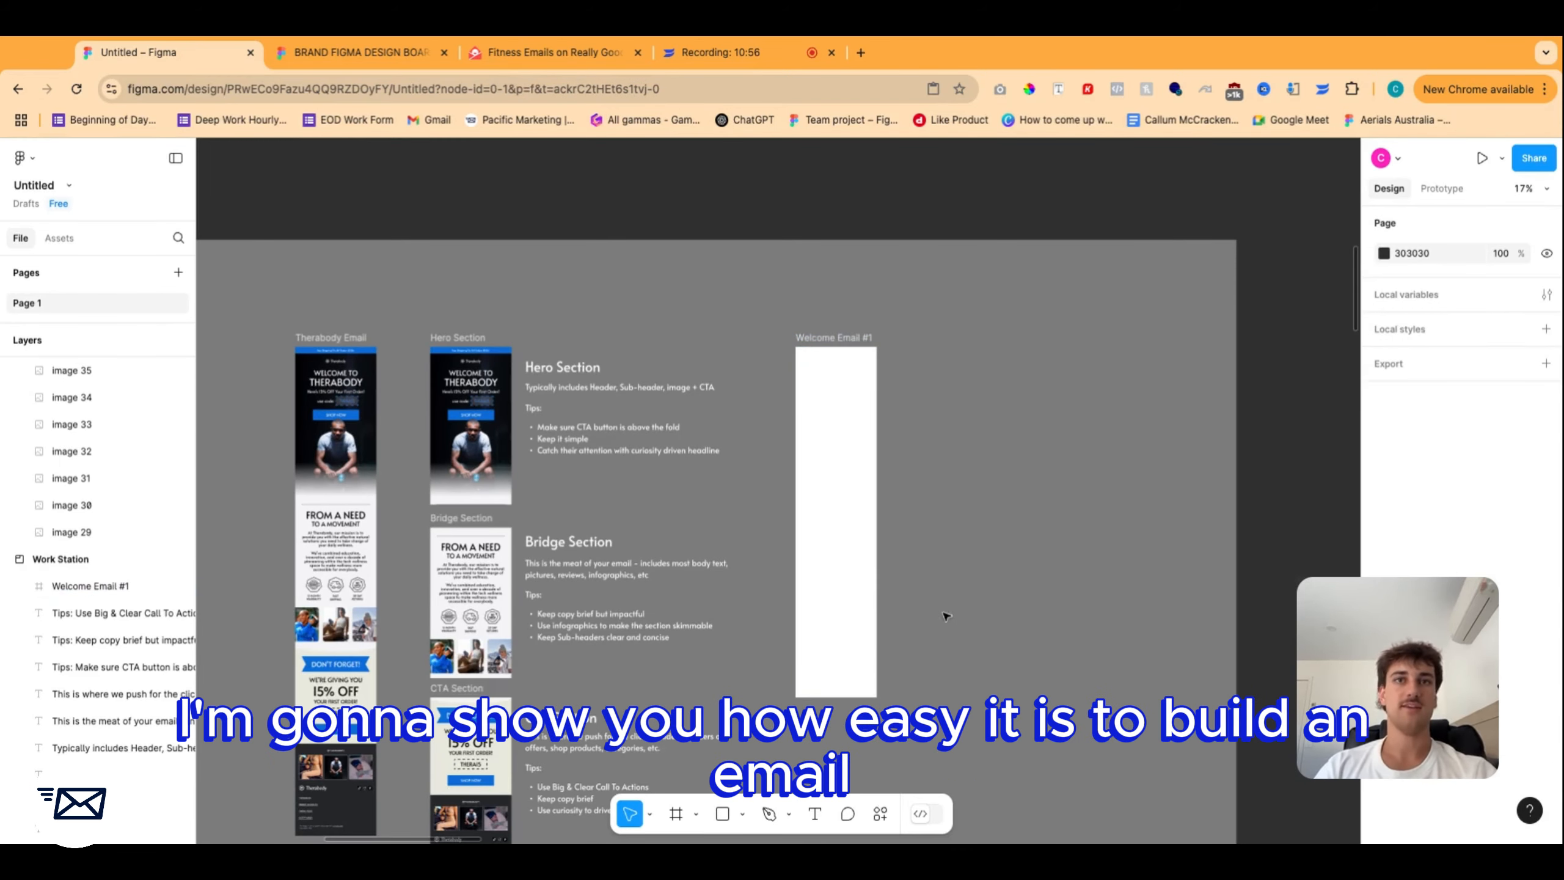
{"action": "left_click_drag", "start_coordinate": [865, 559], "coordinate": [920, 559]}
{"action": "left_click", "coordinate": [1000, 559]}
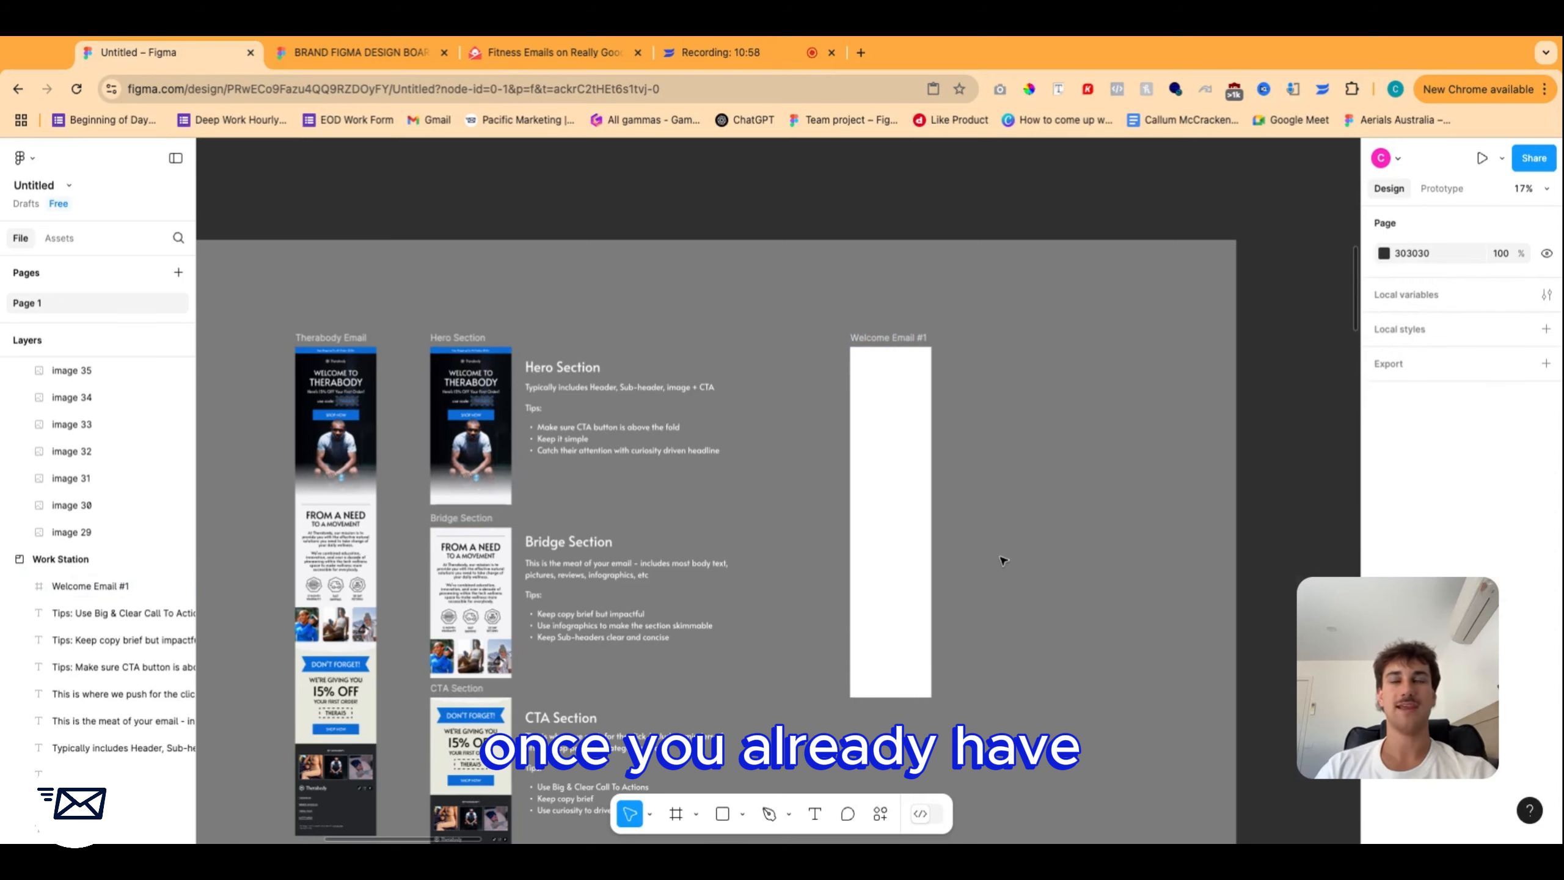
{"action": "scroll", "coordinate": [655, 584], "scroll_direction": "down", "scroll_amount": 10}
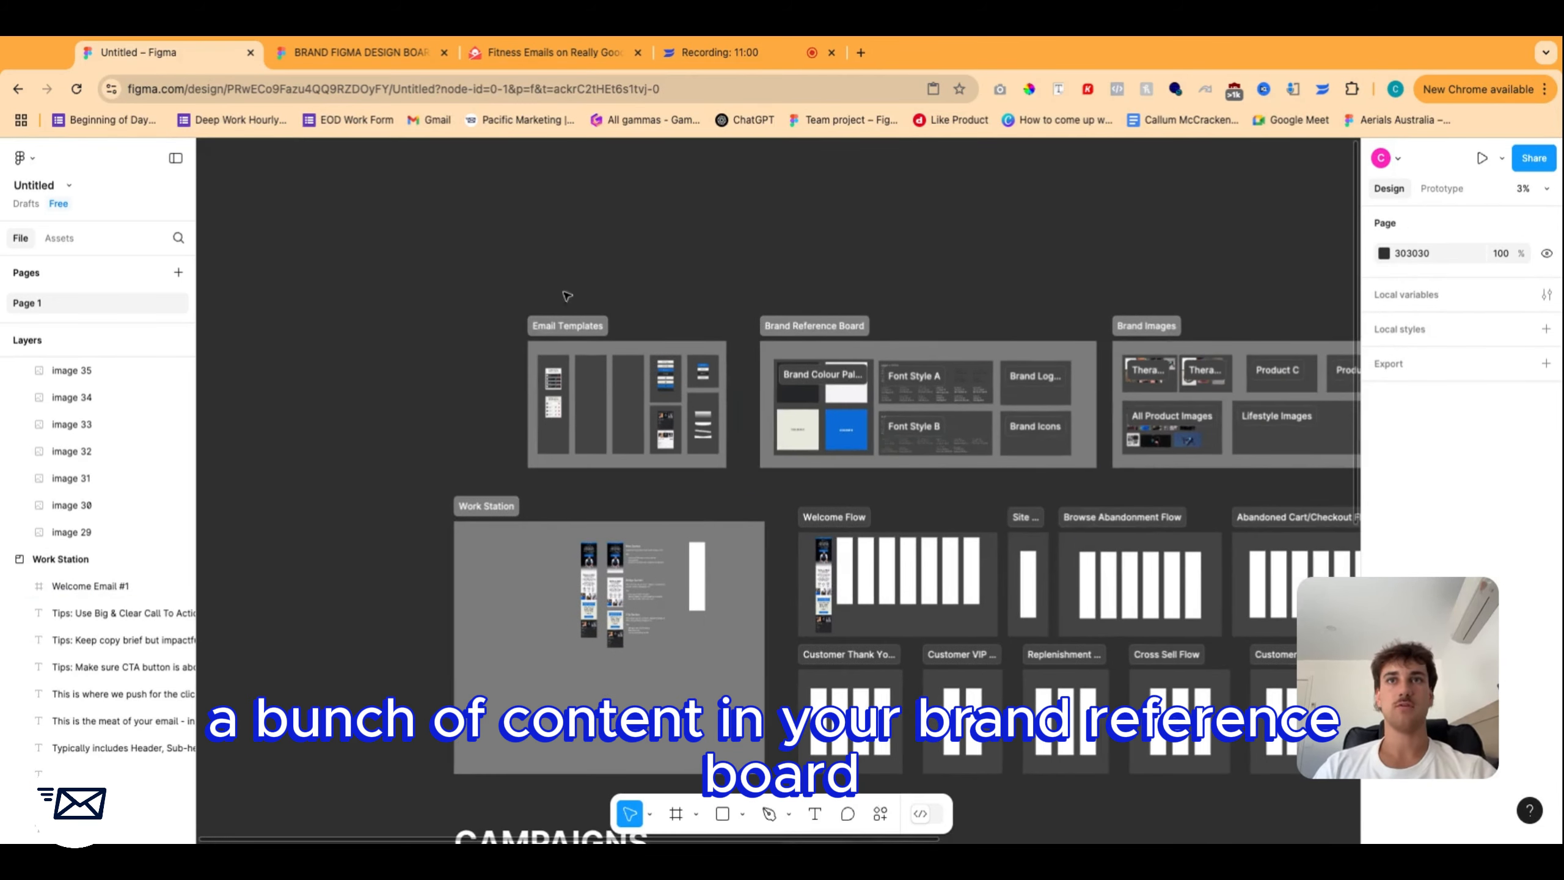
Review the email templates, brand reference and brand image boards, plus the Hero Section notes beside Welcome Email #1.
{"action": "scroll", "coordinate": [924, 431], "scroll_direction": "right", "scroll_amount": 5}
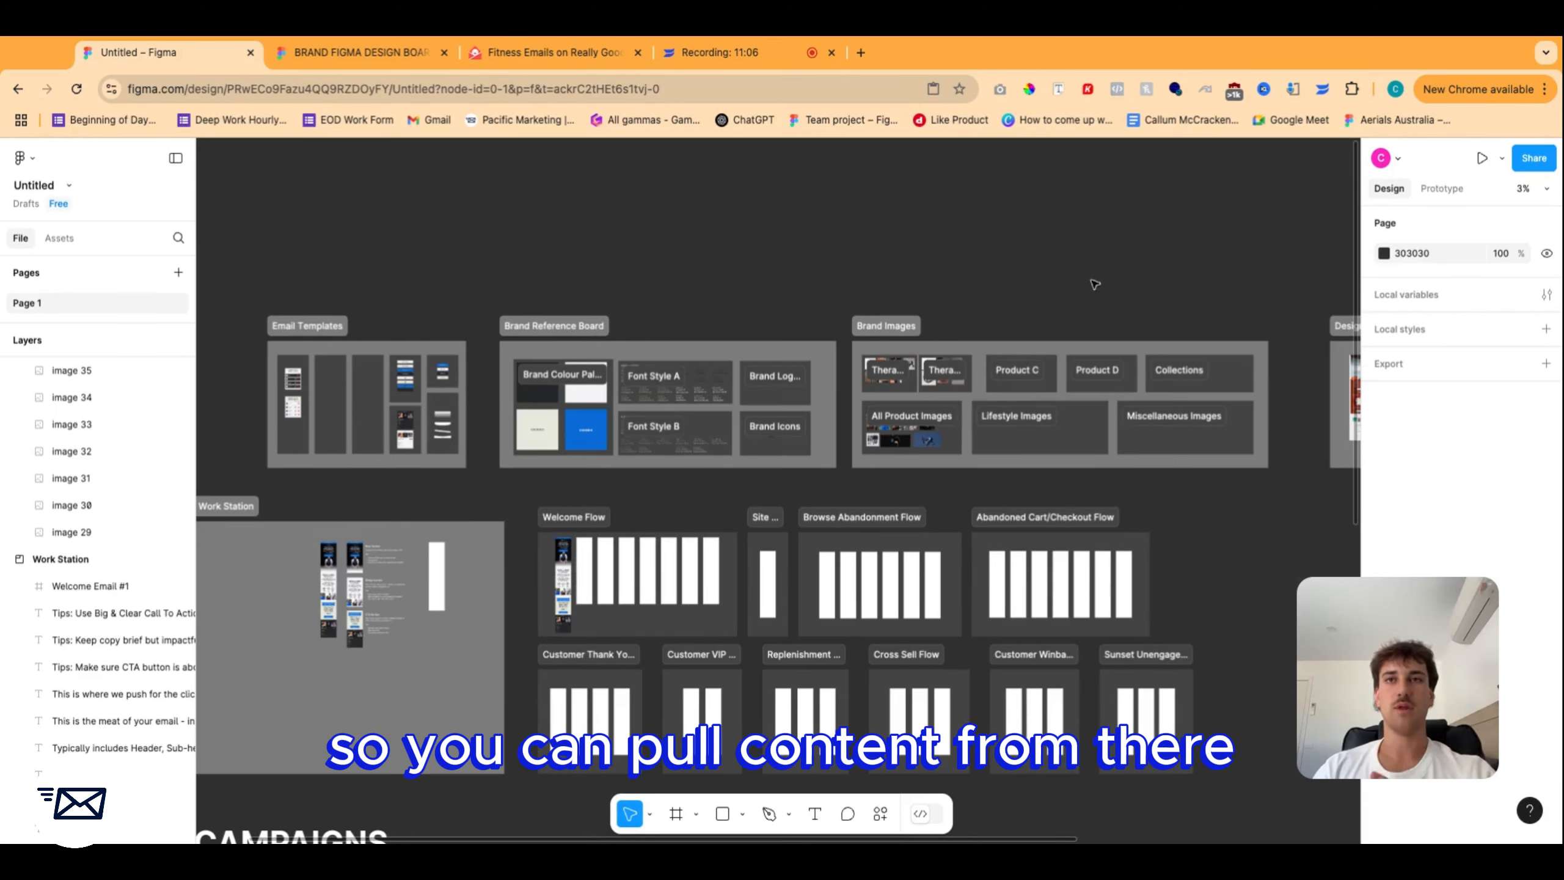
{"action": "scroll", "coordinate": [1106, 301], "scroll_direction": "right", "scroll_amount": 5}
{"action": "scroll", "coordinate": [1106, 300], "scroll_direction": "left", "scroll_amount": 8}
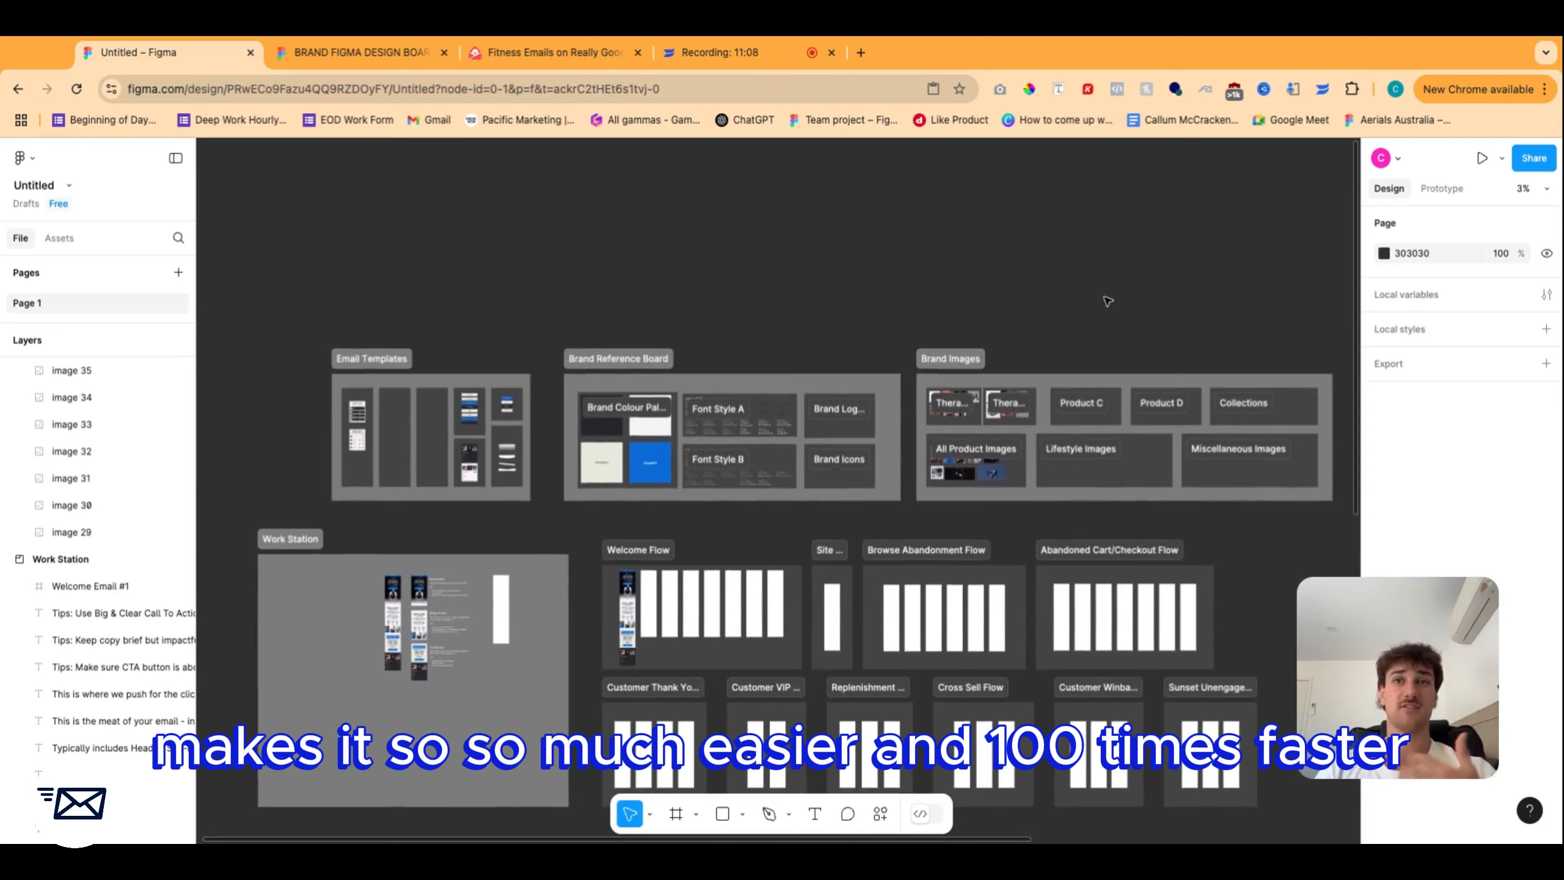
{"action": "scroll", "coordinate": [816, 569], "scroll_direction": "left", "scroll_amount": 3}
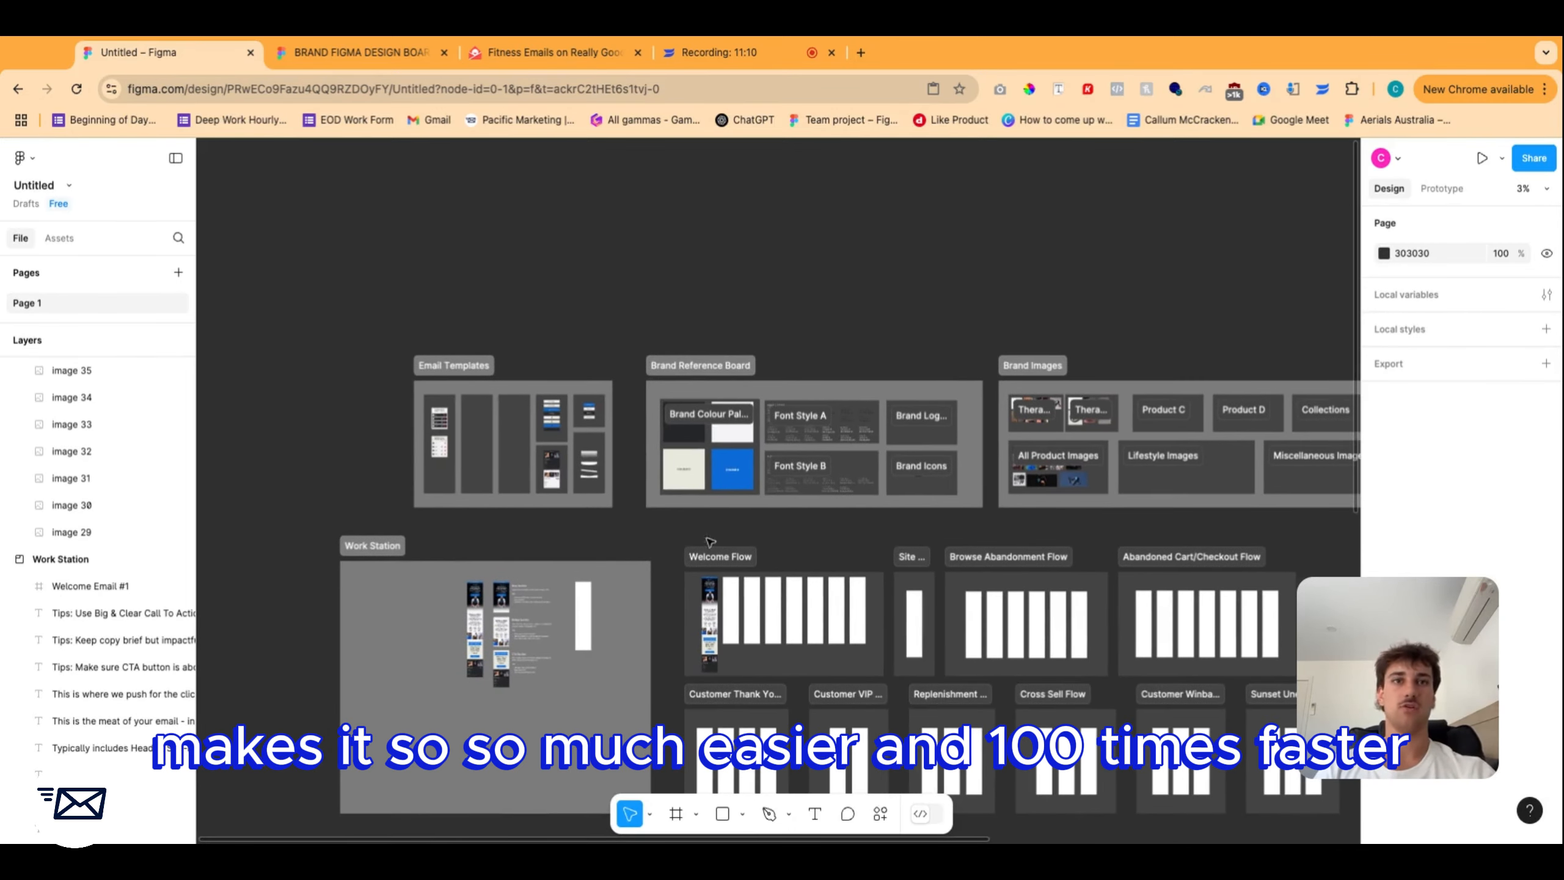
{"action": "scroll", "coordinate": [554, 588], "scroll_direction": "up", "scroll_amount": 10}
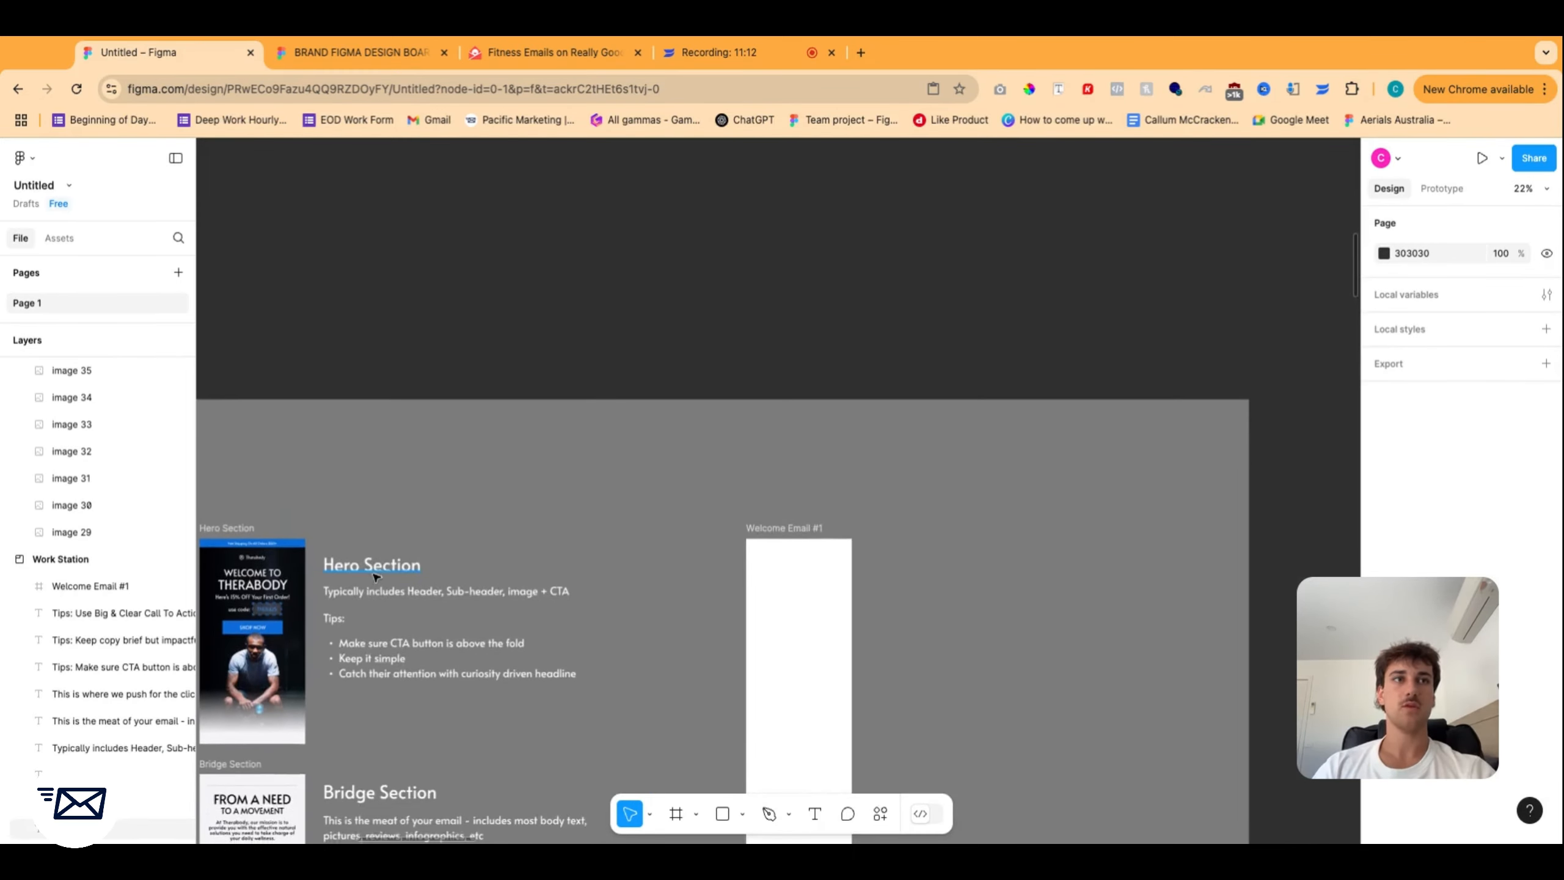
{"action": "scroll", "coordinate": [375, 576], "scroll_direction": "down", "scroll_amount": 5}
{"action": "scroll", "coordinate": [376, 576], "scroll_direction": "left", "scroll_amount": 5}
{"action": "scroll", "coordinate": [1047, 535], "scroll_direction": "down", "scroll_amount": 6}
{"action": "scroll", "coordinate": [1046, 536], "scroll_direction": "up", "scroll_amount": 8}
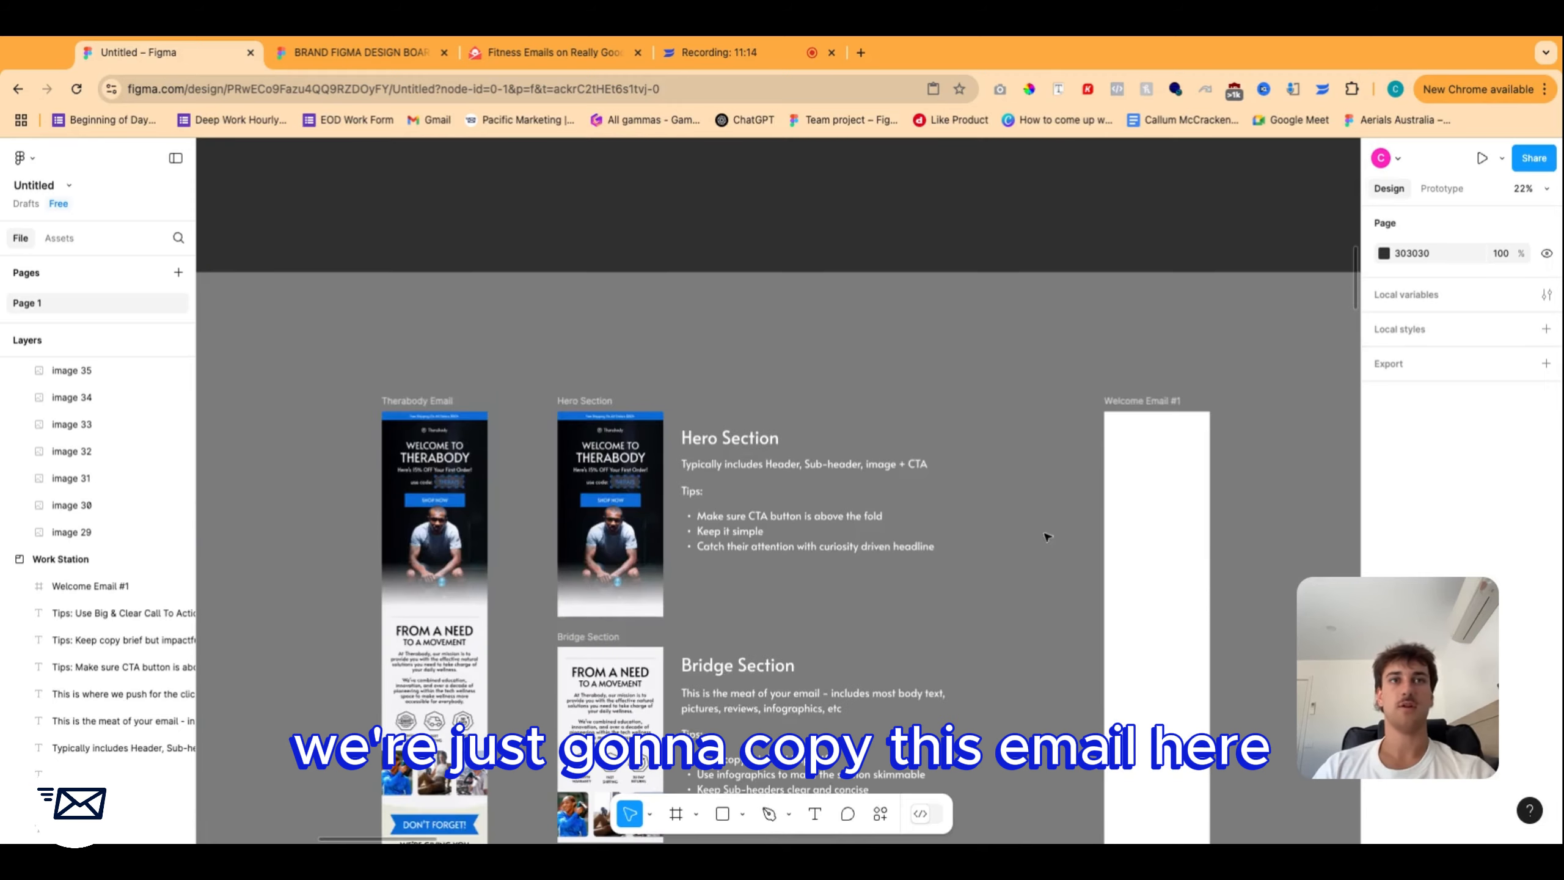
{"action": "scroll", "coordinate": [1046, 536], "scroll_direction": "right", "scroll_amount": 5}
{"action": "scroll", "coordinate": [656, 454], "scroll_direction": "down", "scroll_amount": 8}
{"action": "scroll", "coordinate": [640, 400], "scroll_direction": "up", "scroll_amount": 5}
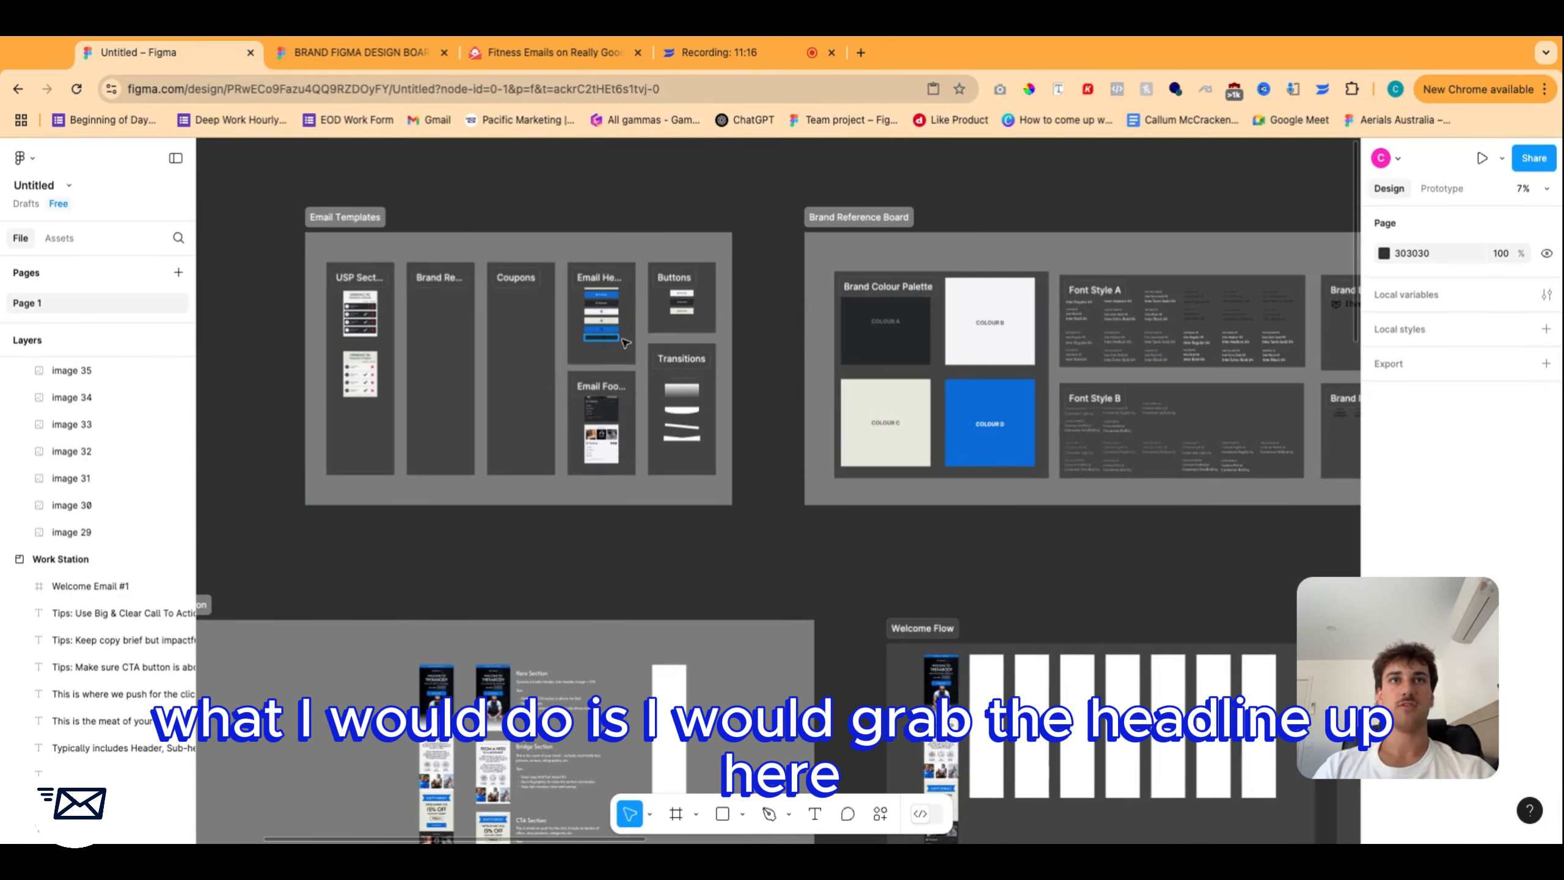
Copy the dark Therabody logo header from Email Headers into Welcome Email #1, just below the frame's upper edge.
{"action": "scroll", "coordinate": [623, 342], "scroll_direction": "up", "scroll_amount": 4}
{"action": "scroll", "coordinate": [663, 419], "scroll_direction": "down", "scroll_amount": 2}
{"action": "scroll", "coordinate": [689, 582], "scroll_direction": "up", "scroll_amount": 4}
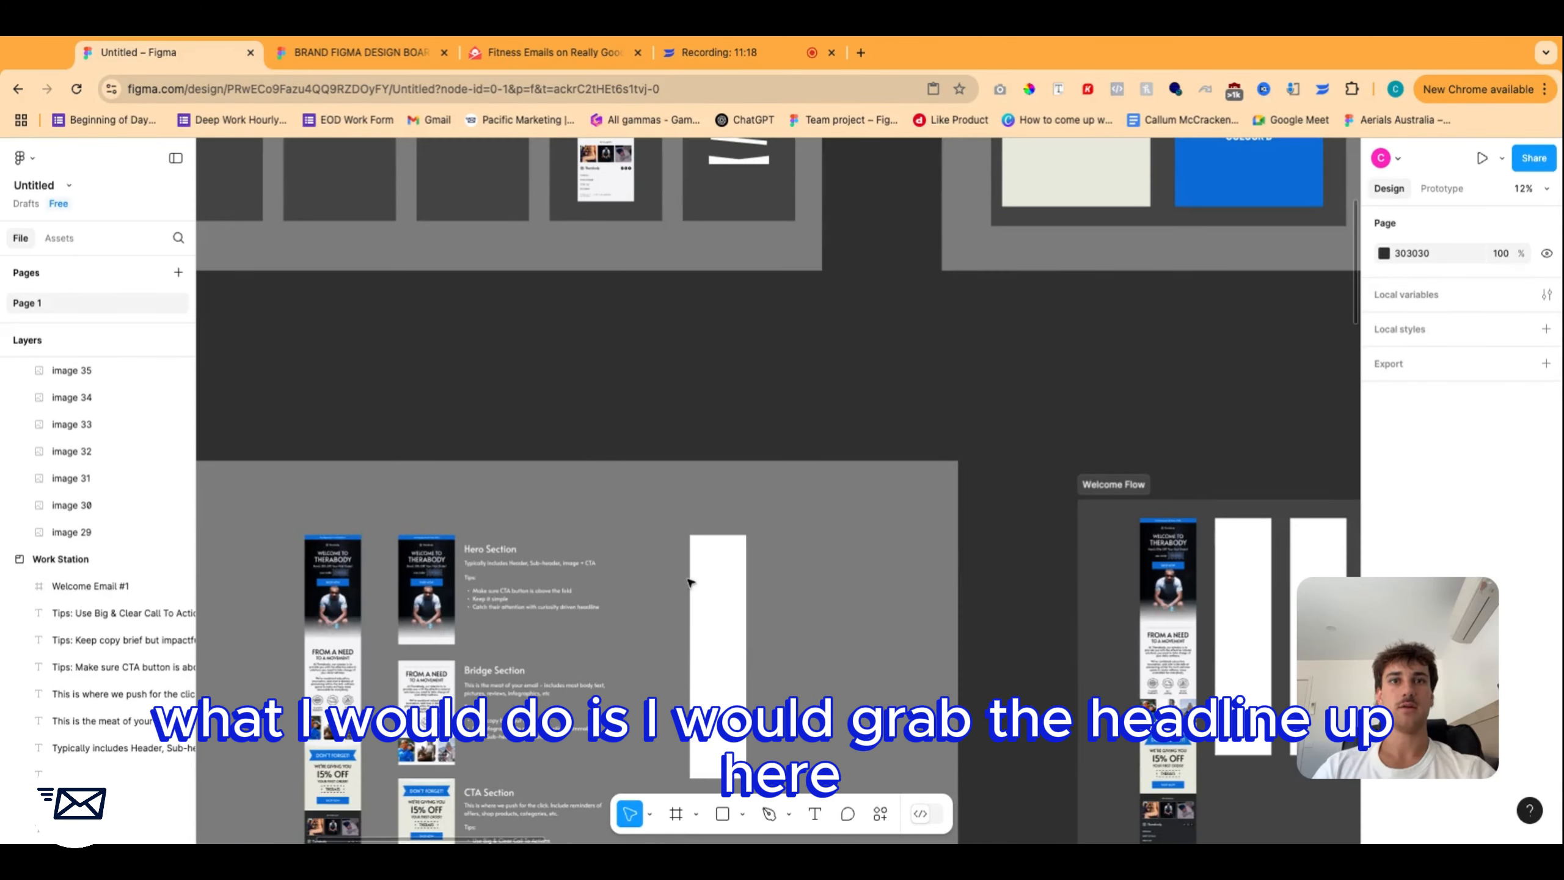
{"action": "scroll", "coordinate": [615, 384], "scroll_direction": "up", "scroll_amount": 6}
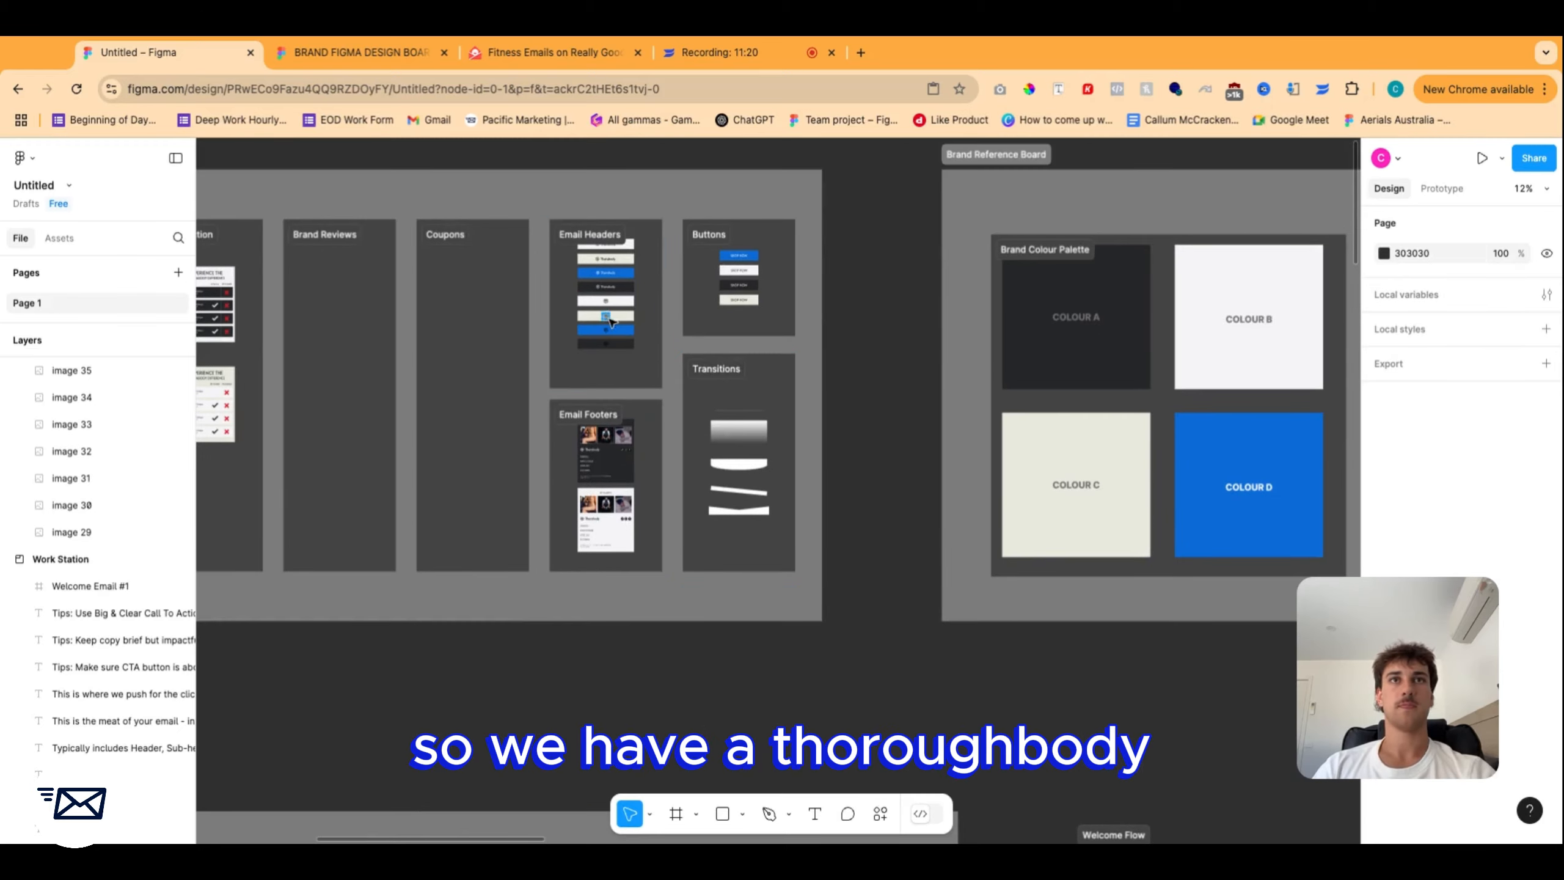
{"action": "scroll", "coordinate": [611, 321], "scroll_direction": "up", "scroll_amount": 3}
{"action": "left_click", "coordinate": [639, 290]}
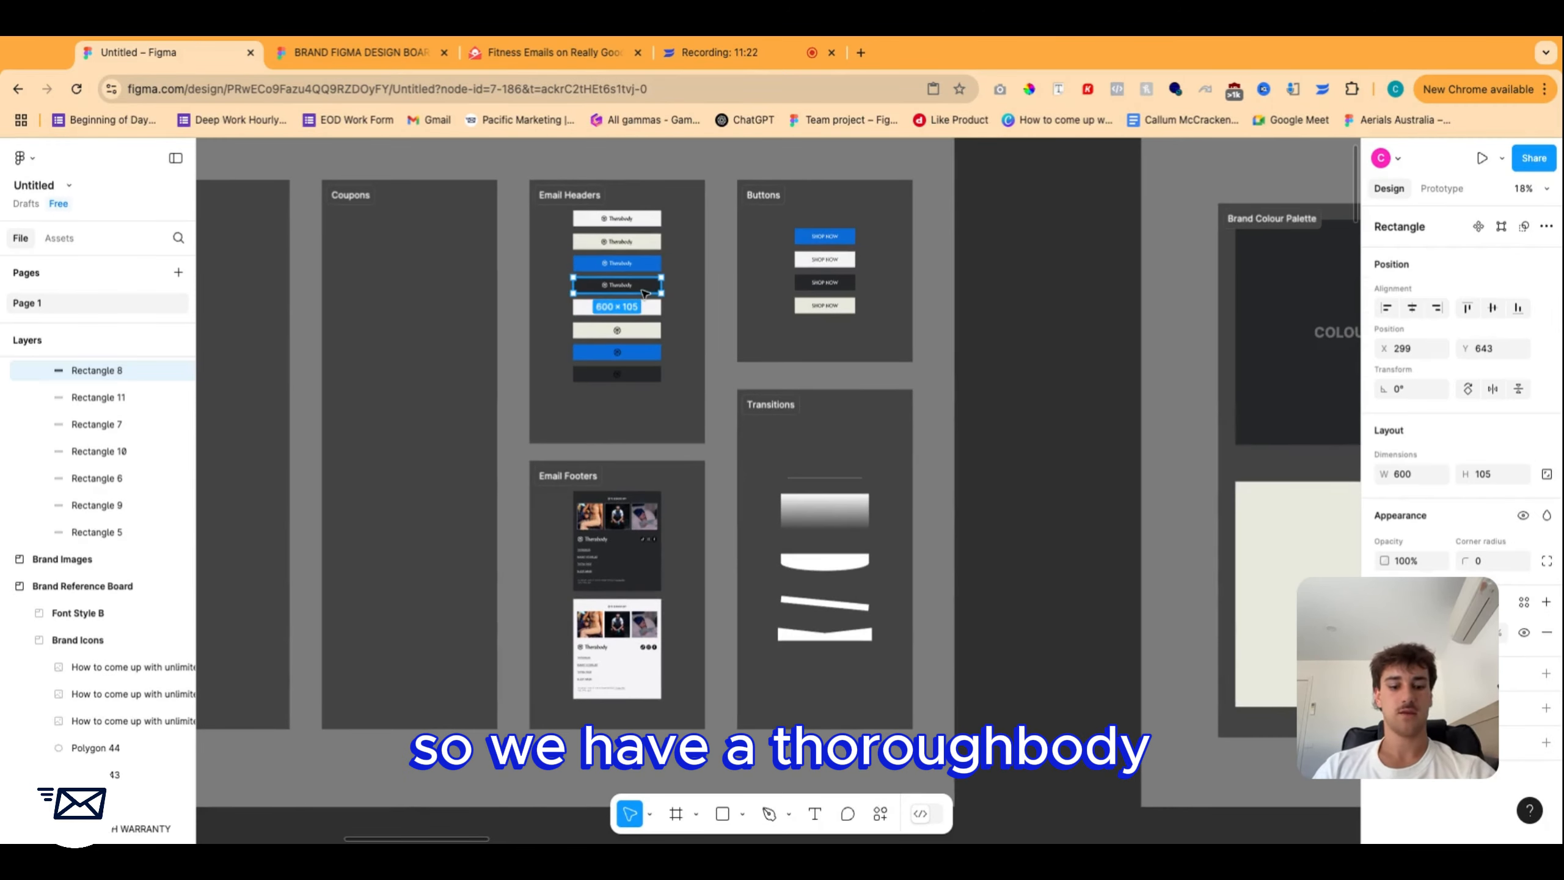
{"action": "left_click_drag", "start_coordinate": [649, 290], "coordinate": [801, 528], "text": "alt"}
{"action": "scroll", "coordinate": [652, 345], "scroll_direction": "down", "scroll_amount": 2}
{"action": "scroll", "coordinate": [682, 333], "scroll_direction": "up", "scroll_amount": 3}
{"action": "left_click", "coordinate": [700, 348]}
{"action": "scroll", "coordinate": [674, 462], "scroll_direction": "down", "scroll_amount": 12}
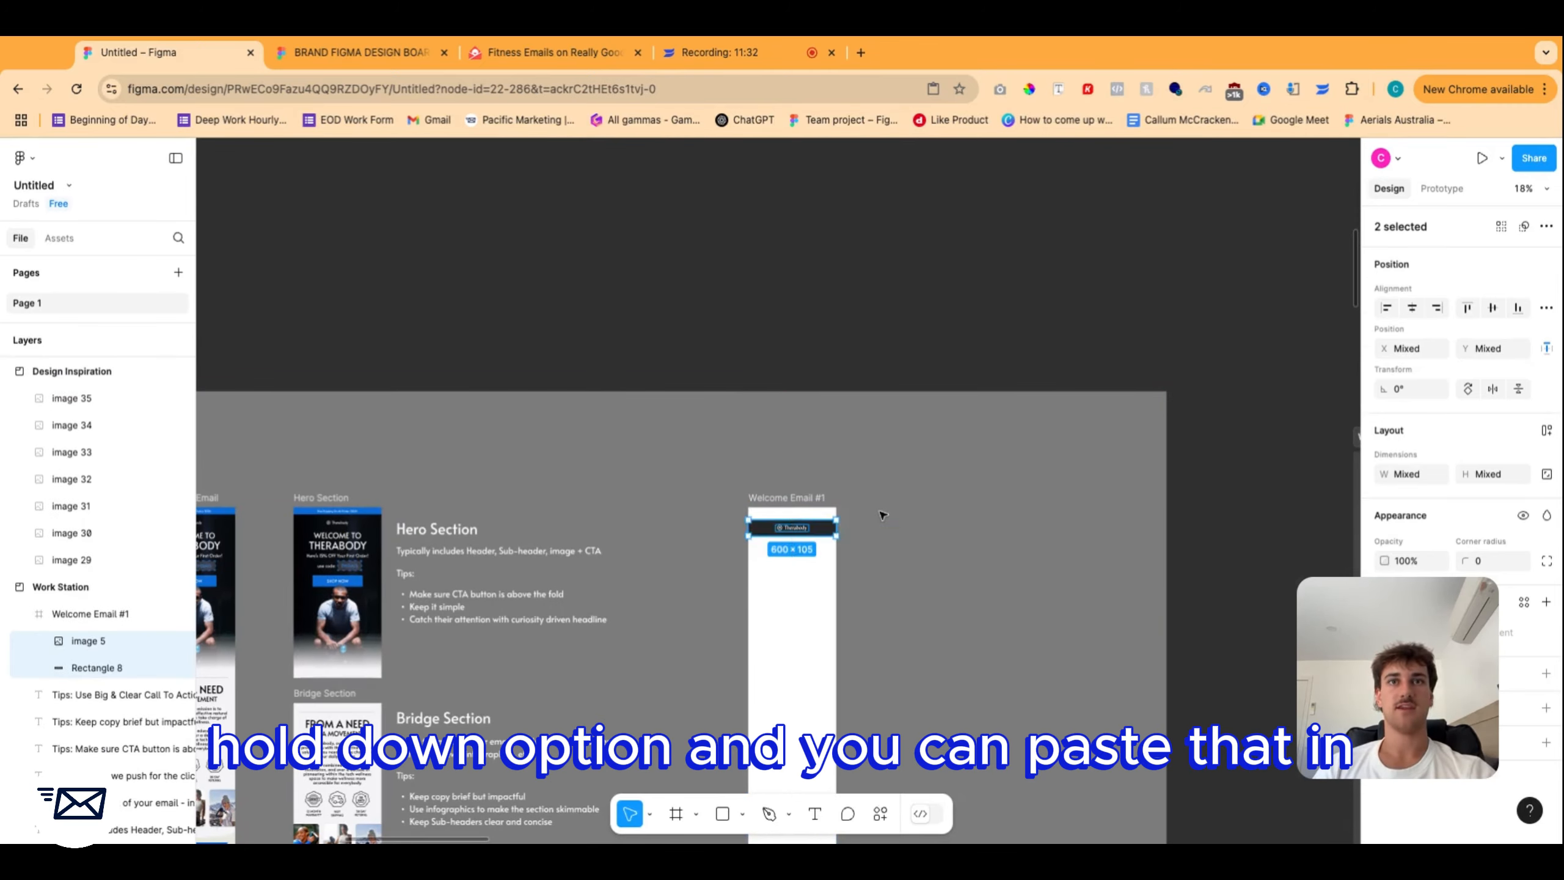
{"action": "left_click", "coordinate": [873, 531]}
Copy the seated athlete photo from All Product Images and paste it into the Work Station beside Welcome Email #1.
{"action": "scroll", "coordinate": [872, 531], "scroll_direction": "left", "scroll_amount": 5}
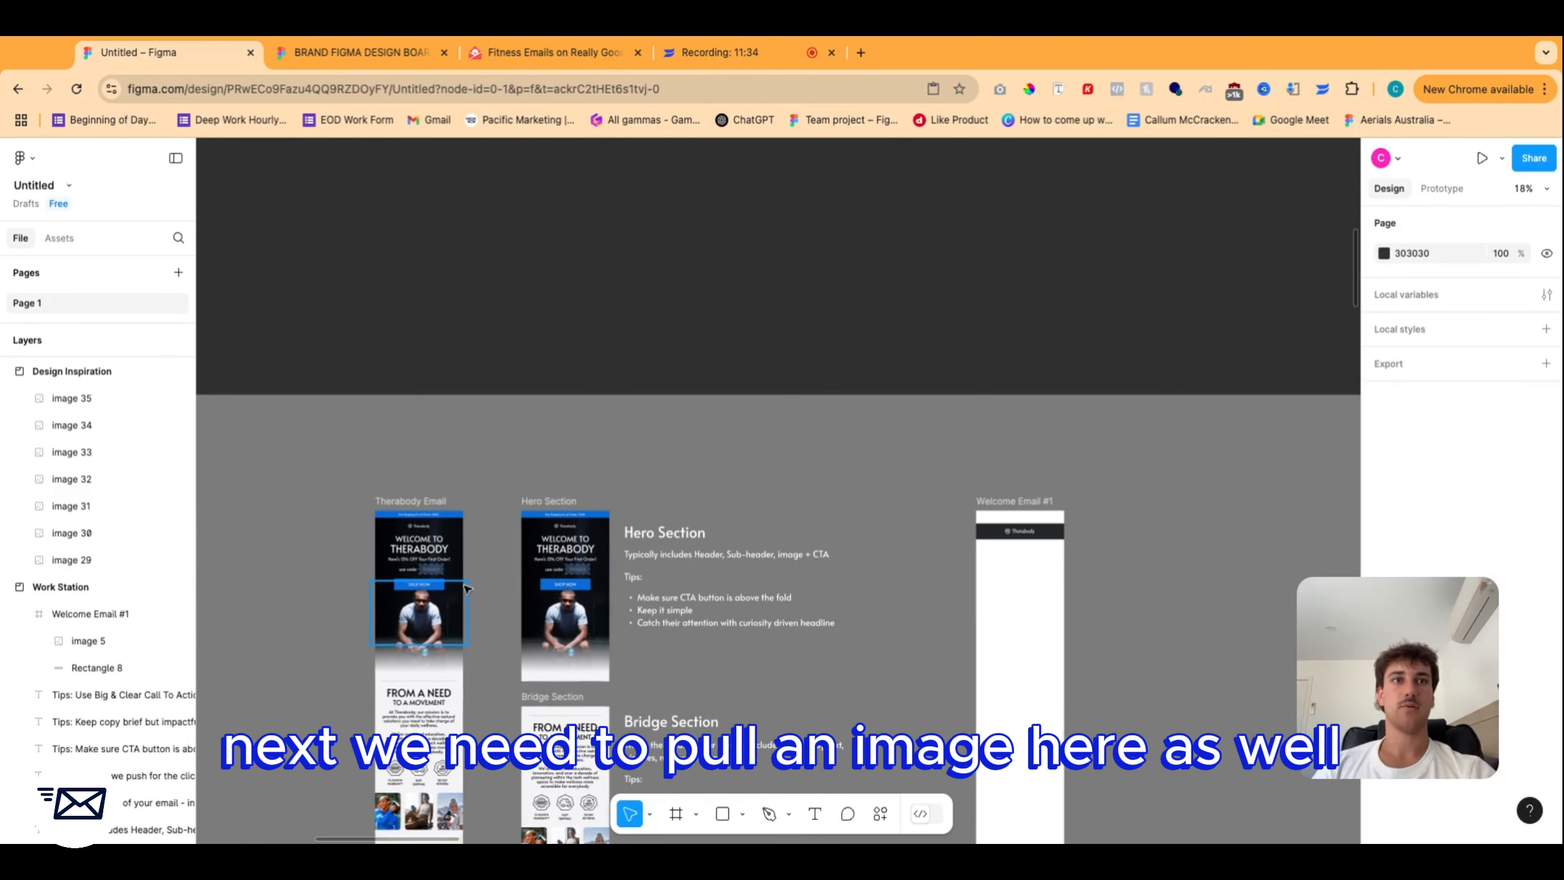
{"action": "scroll", "coordinate": [692, 579], "scroll_direction": "down", "scroll_amount": 6}
{"action": "scroll", "coordinate": [694, 577], "scroll_direction": "right", "scroll_amount": 12}
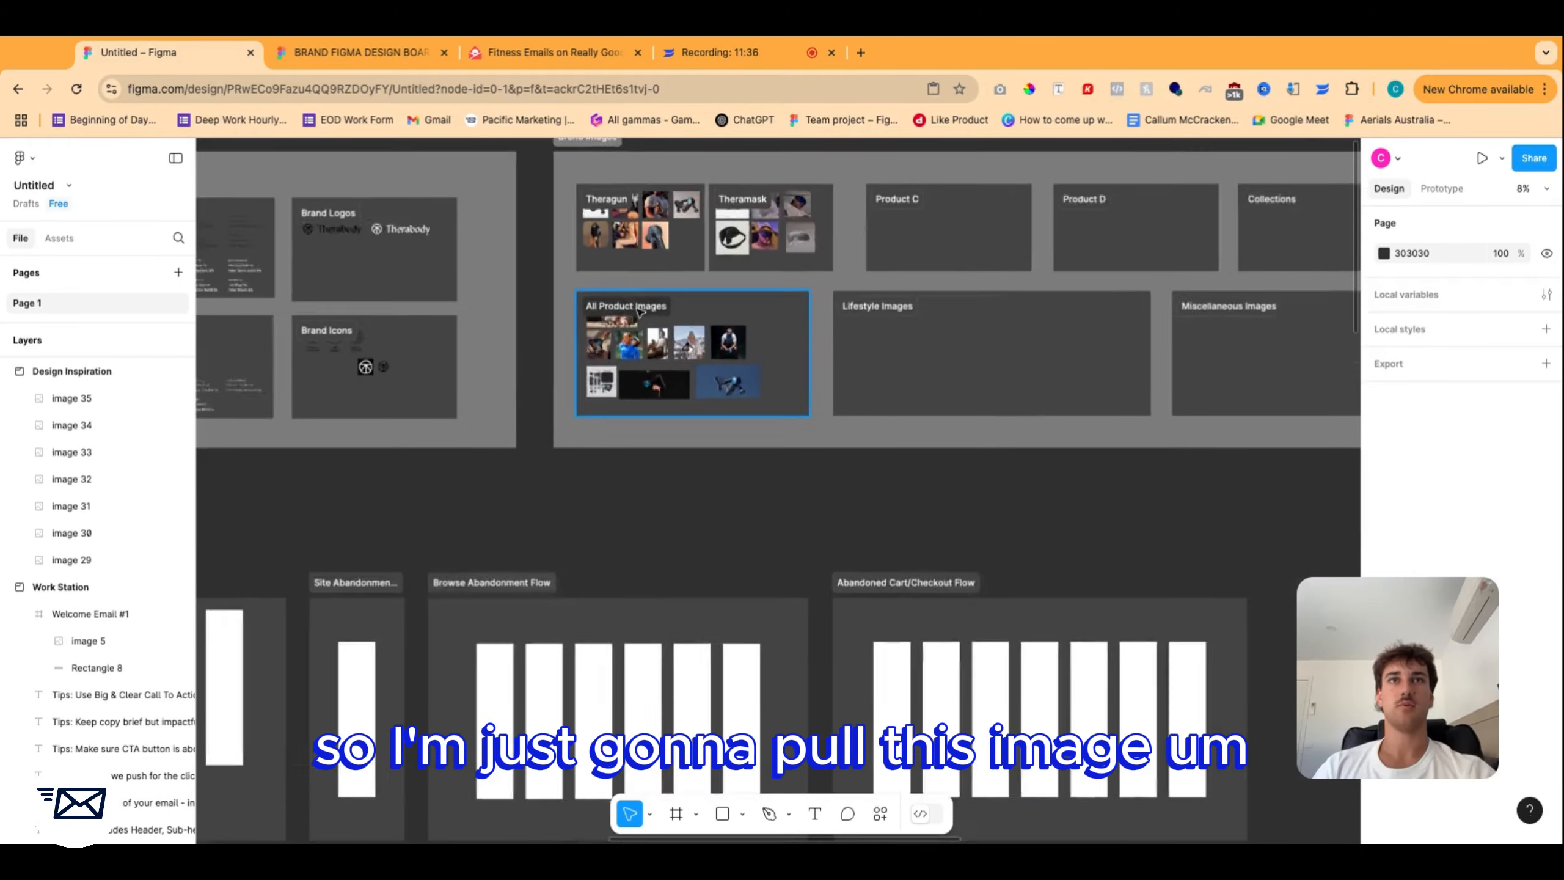
{"action": "scroll", "coordinate": [810, 345], "scroll_direction": "up", "scroll_amount": 5}
{"action": "left_click", "coordinate": [781, 384]}
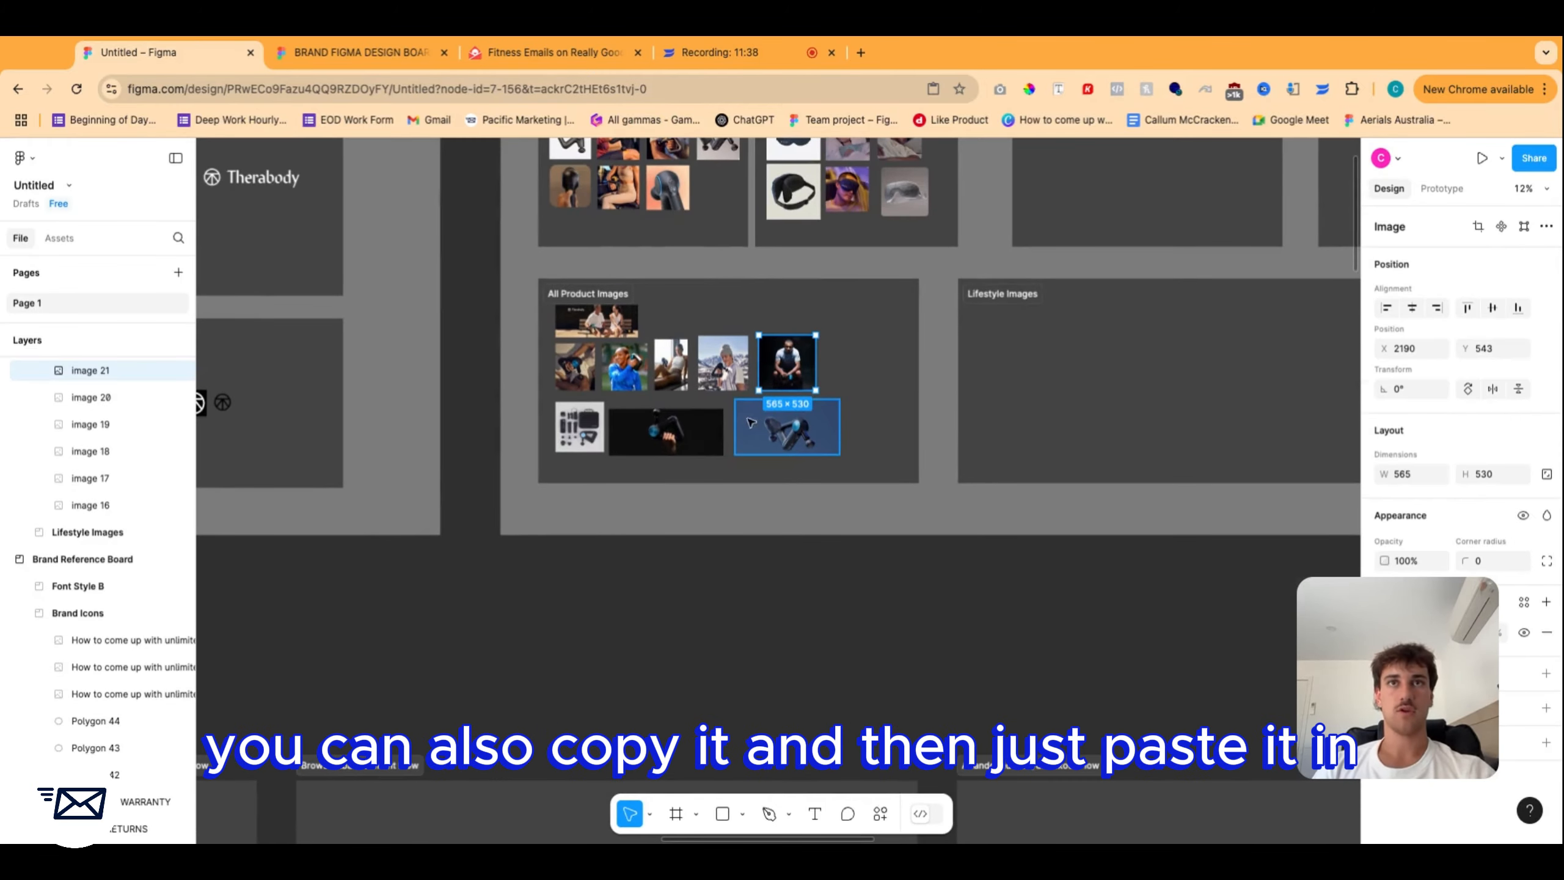
{"action": "scroll", "coordinate": [720, 484], "scroll_direction": "down", "scroll_amount": 5}
{"action": "scroll", "coordinate": [688, 540], "scroll_direction": "left", "scroll_amount": 10}
{"action": "scroll", "coordinate": [688, 542], "scroll_direction": "down", "scroll_amount": 4}
{"action": "scroll", "coordinate": [639, 314], "scroll_direction": "up", "scroll_amount": 5}
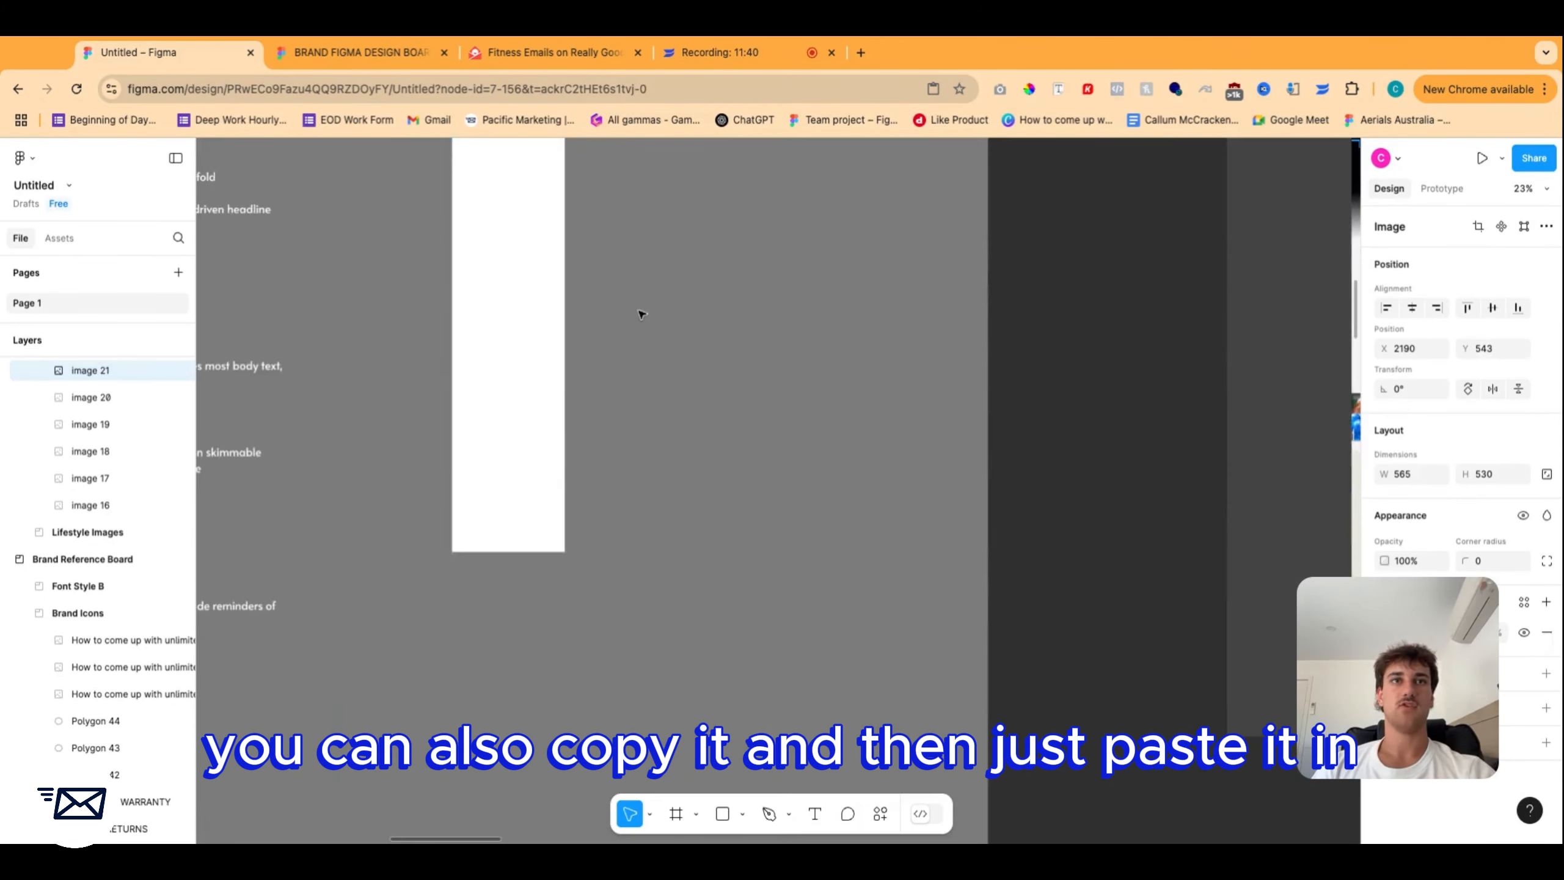
{"action": "scroll", "coordinate": [663, 524], "scroll_direction": "up", "scroll_amount": 3}
{"action": "scroll", "coordinate": [782, 496], "scroll_direction": "left", "scroll_amount": 3}
{"action": "key", "text": "ctrl+v"}
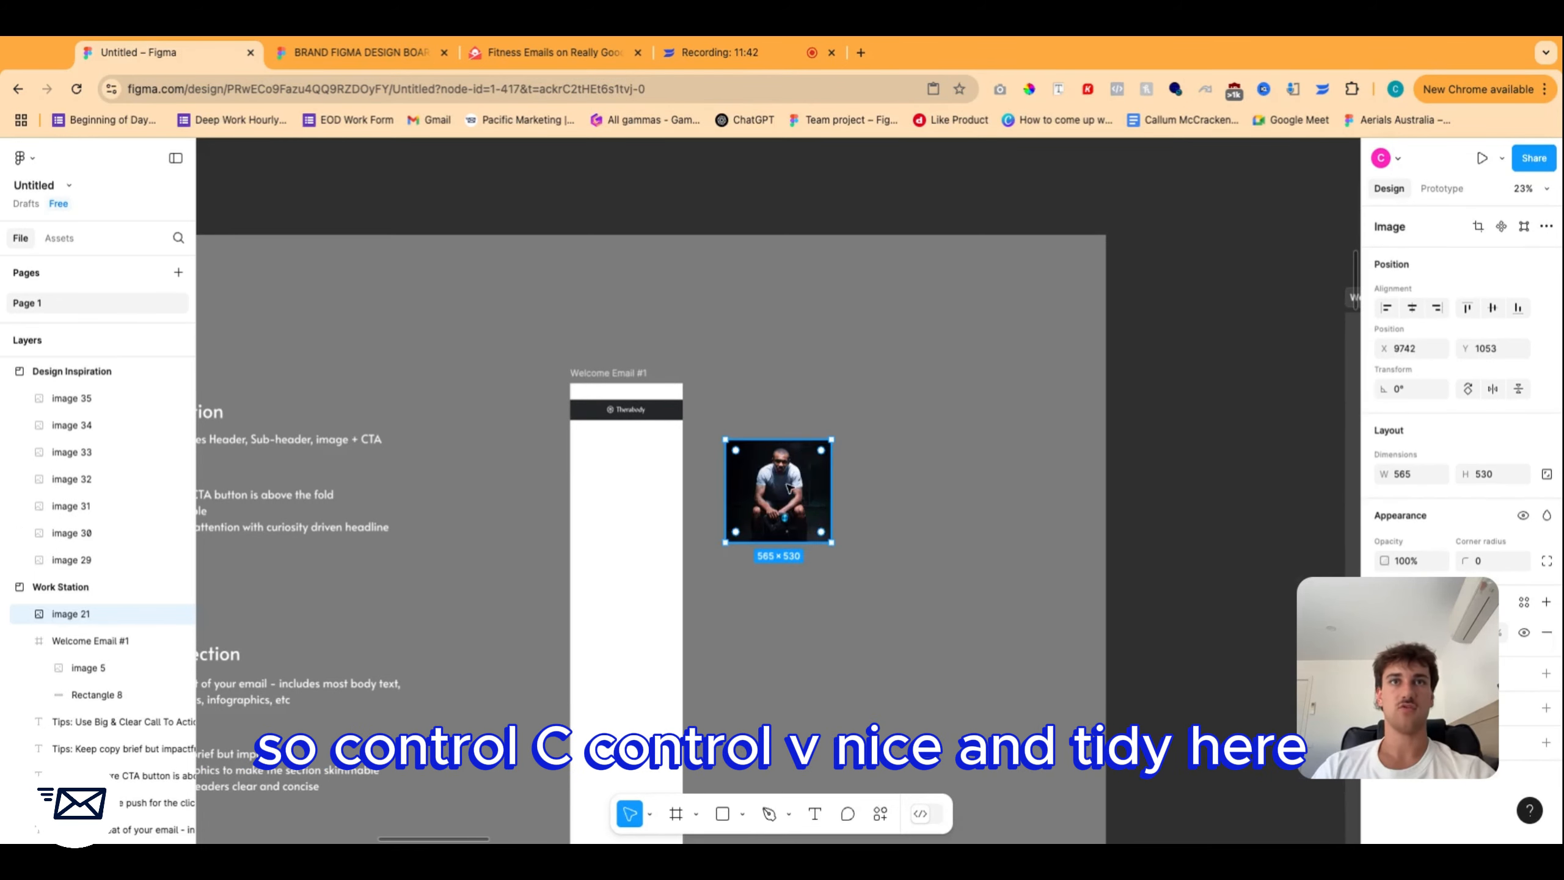
Place the athlete photo inside Welcome Email #1 and shift it down, leaving a blank area below the header.
{"action": "left_click_drag", "start_coordinate": [787, 486], "coordinate": [636, 466]}
{"action": "left_click", "coordinate": [773, 466]}
{"action": "scroll", "coordinate": [773, 467], "scroll_direction": "left", "scroll_amount": 1}
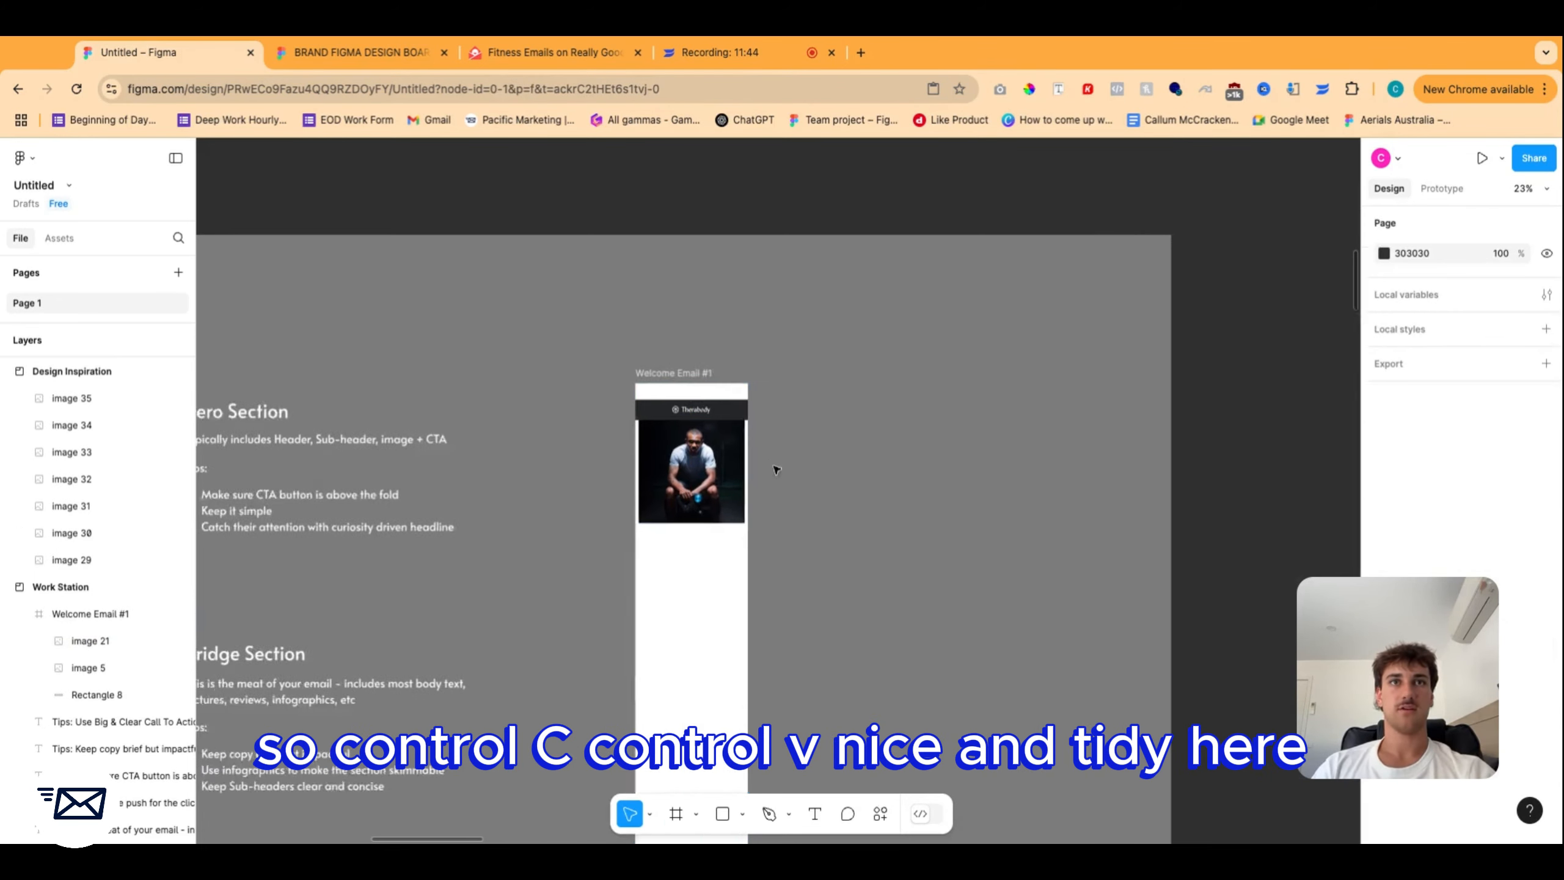
{"action": "scroll", "coordinate": [775, 470], "scroll_direction": "left", "scroll_amount": 5}
{"action": "left_click_drag", "start_coordinate": [977, 443], "coordinate": [977, 515]}
{"action": "scroll", "coordinate": [949, 530], "scroll_direction": "down", "scroll_amount": 5}
{"action": "scroll", "coordinate": [948, 528], "scroll_direction": "up", "scroll_amount": 3}
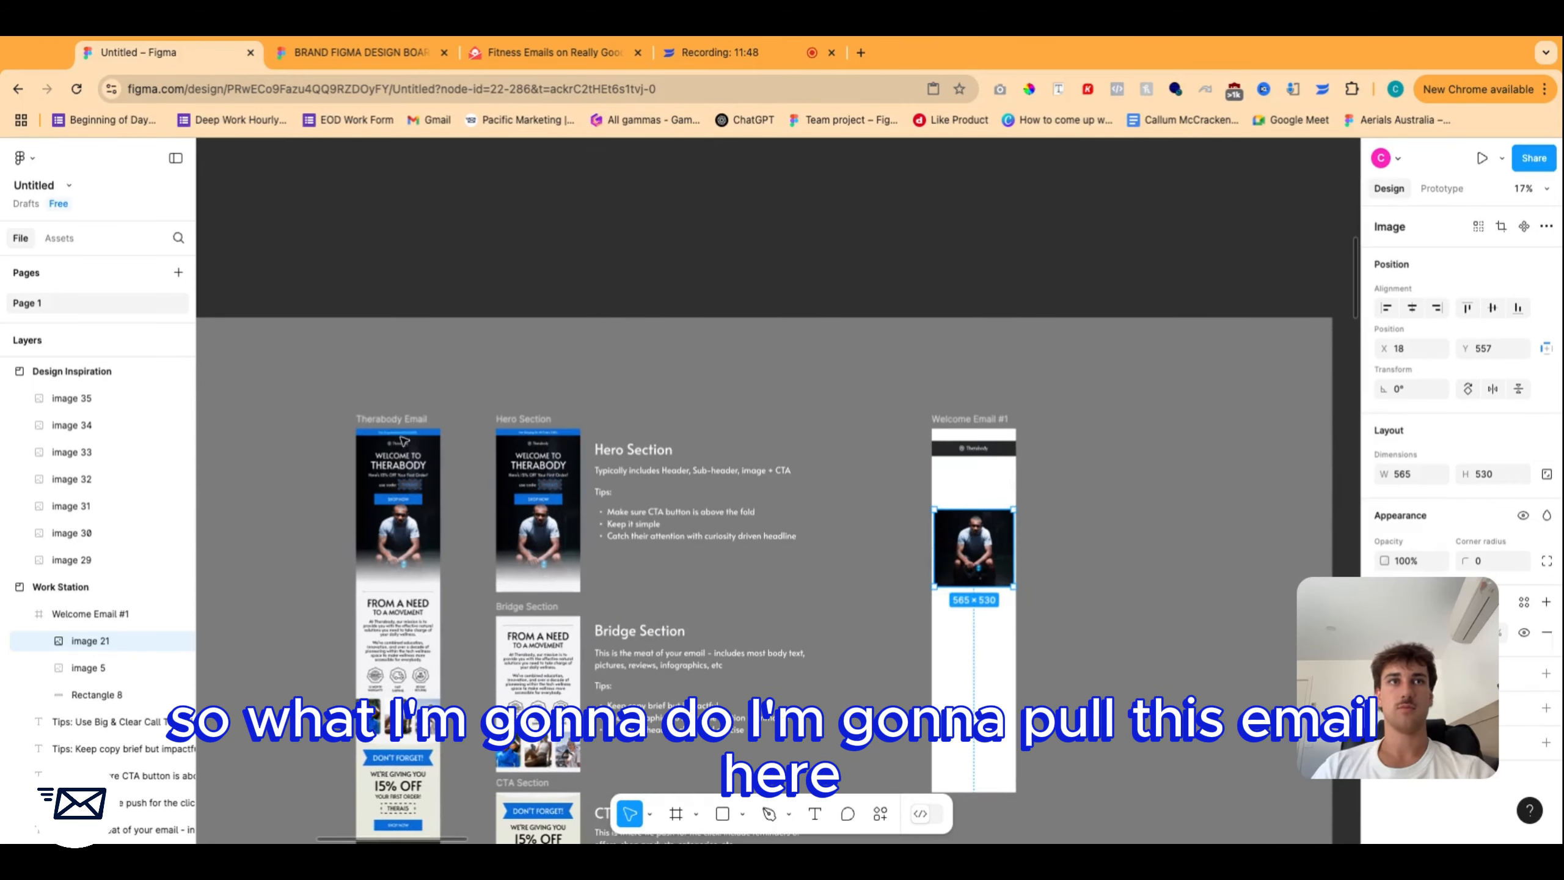
Move the Therabody Email frame to the right of Welcome Email #1 as a side-by-side design reference.
{"action": "left_click_drag", "start_coordinate": [399, 424], "coordinate": [1143, 426]}
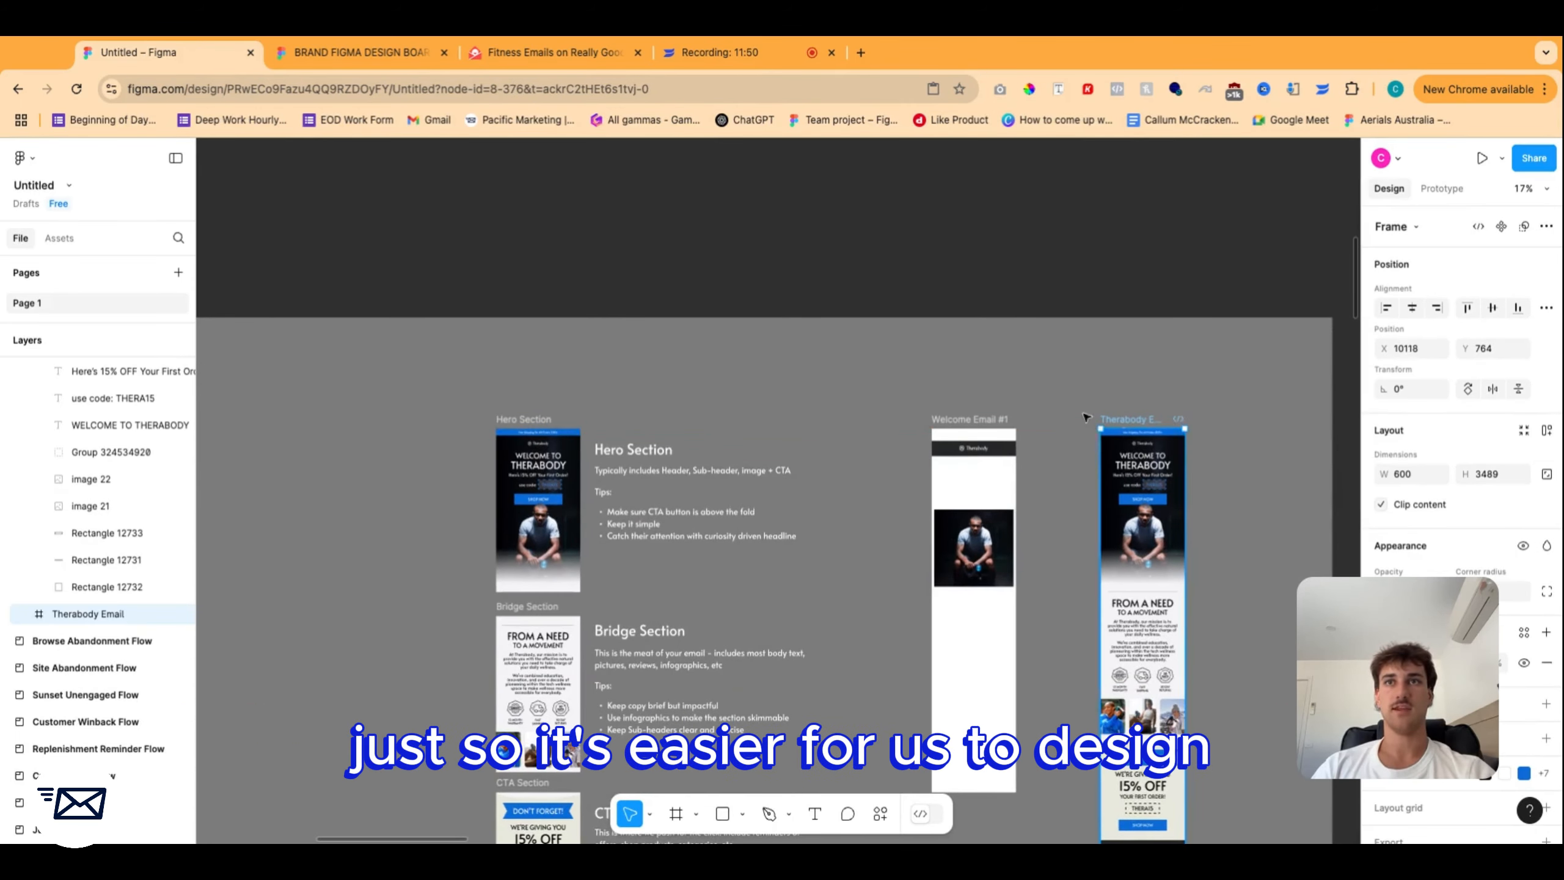
{"action": "left_click", "coordinate": [911, 451]}
{"action": "scroll", "coordinate": [911, 452], "scroll_direction": "right", "scroll_amount": 3}
{"action": "scroll", "coordinate": [911, 452], "scroll_direction": "right", "scroll_amount": 3}
{"action": "scroll", "coordinate": [688, 492], "scroll_direction": "up", "scroll_amount": 5}
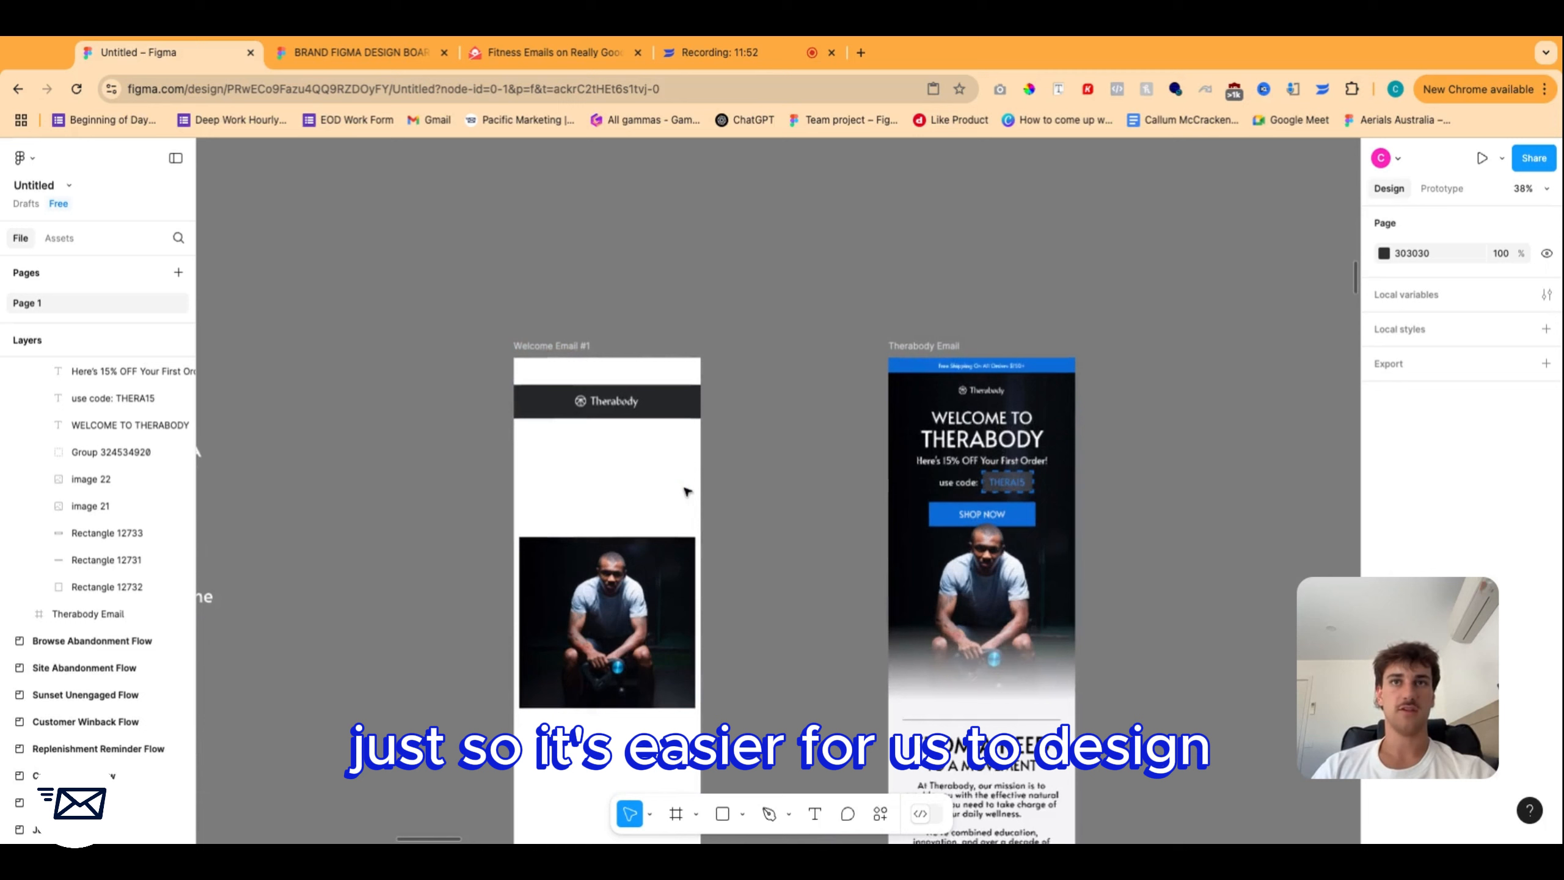
Set the athlete photo's width to 600 and align it with the edges of Welcome Email #1.
{"action": "scroll", "coordinate": [715, 517], "scroll_direction": "down", "scroll_amount": 5}
{"action": "left_click", "coordinate": [694, 410]}
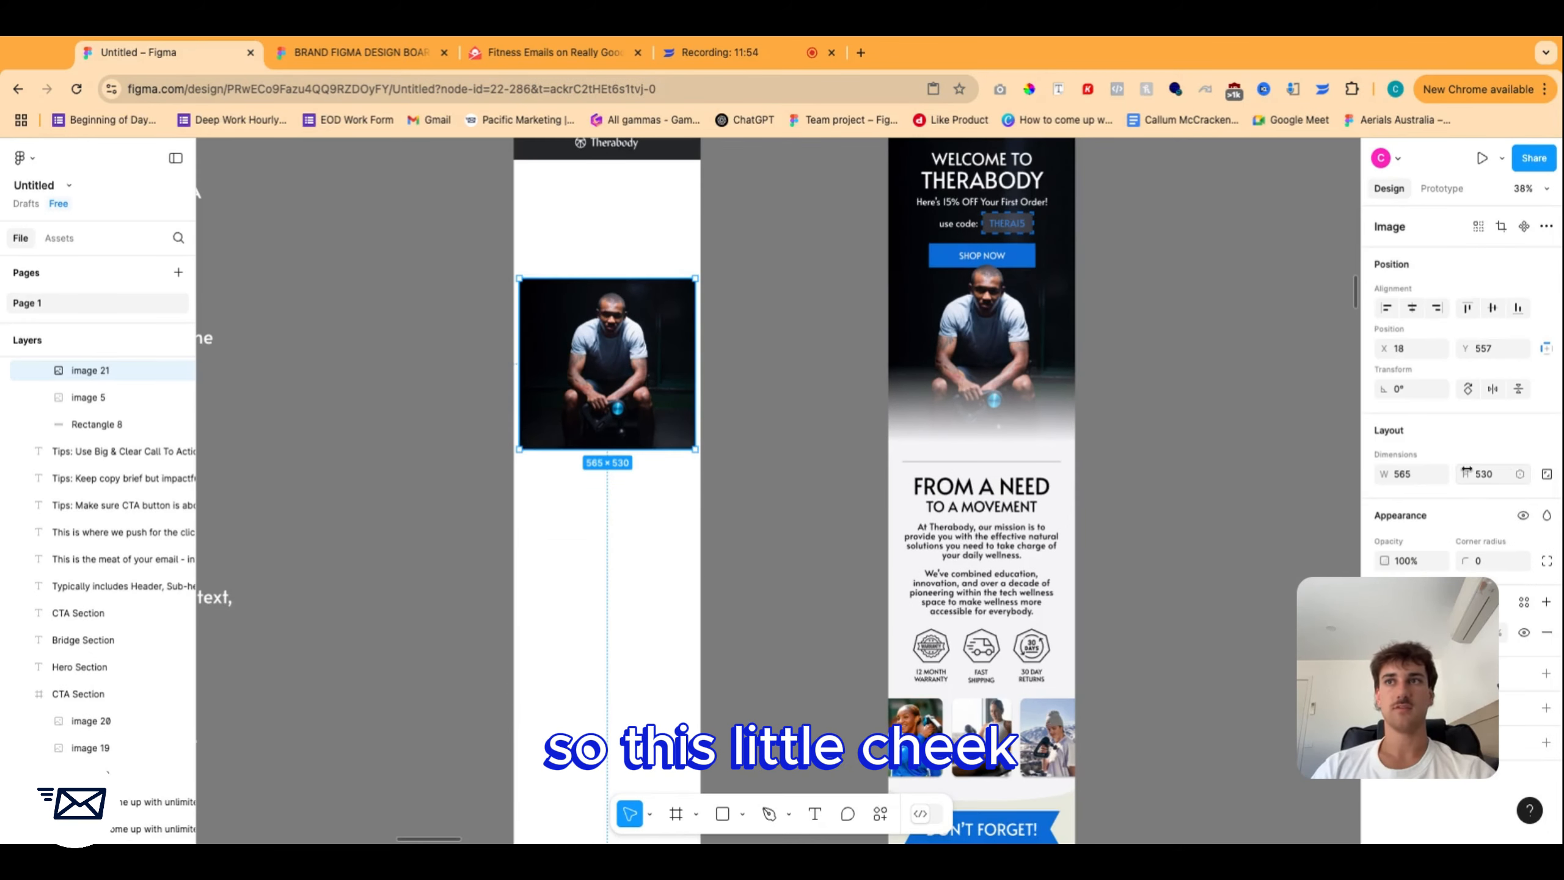
{"action": "type", "text": "600"}
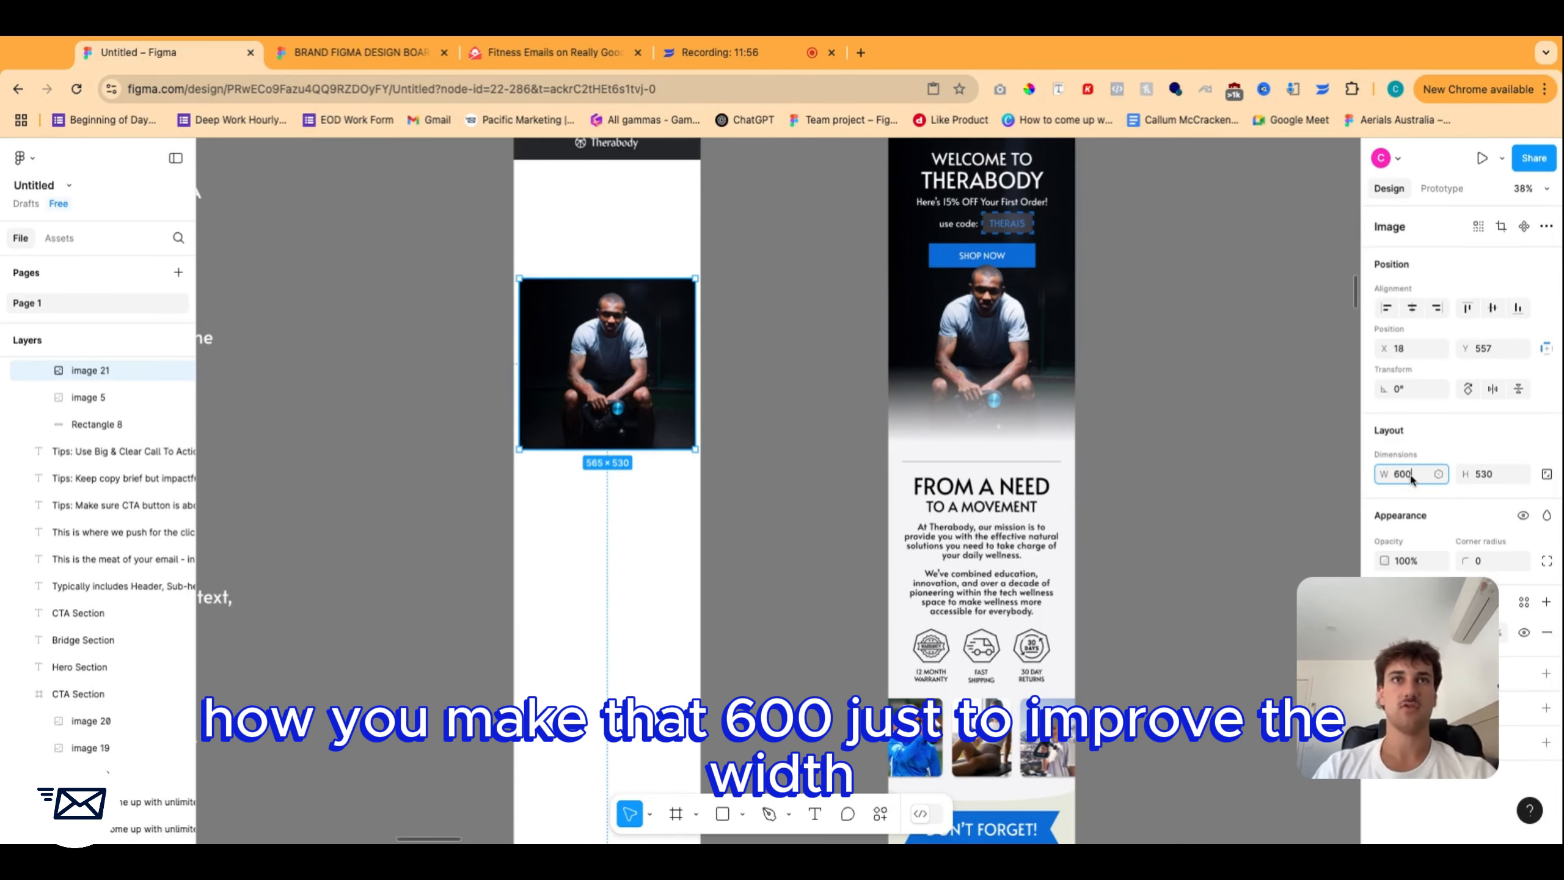
{"action": "key", "text": "Return"}
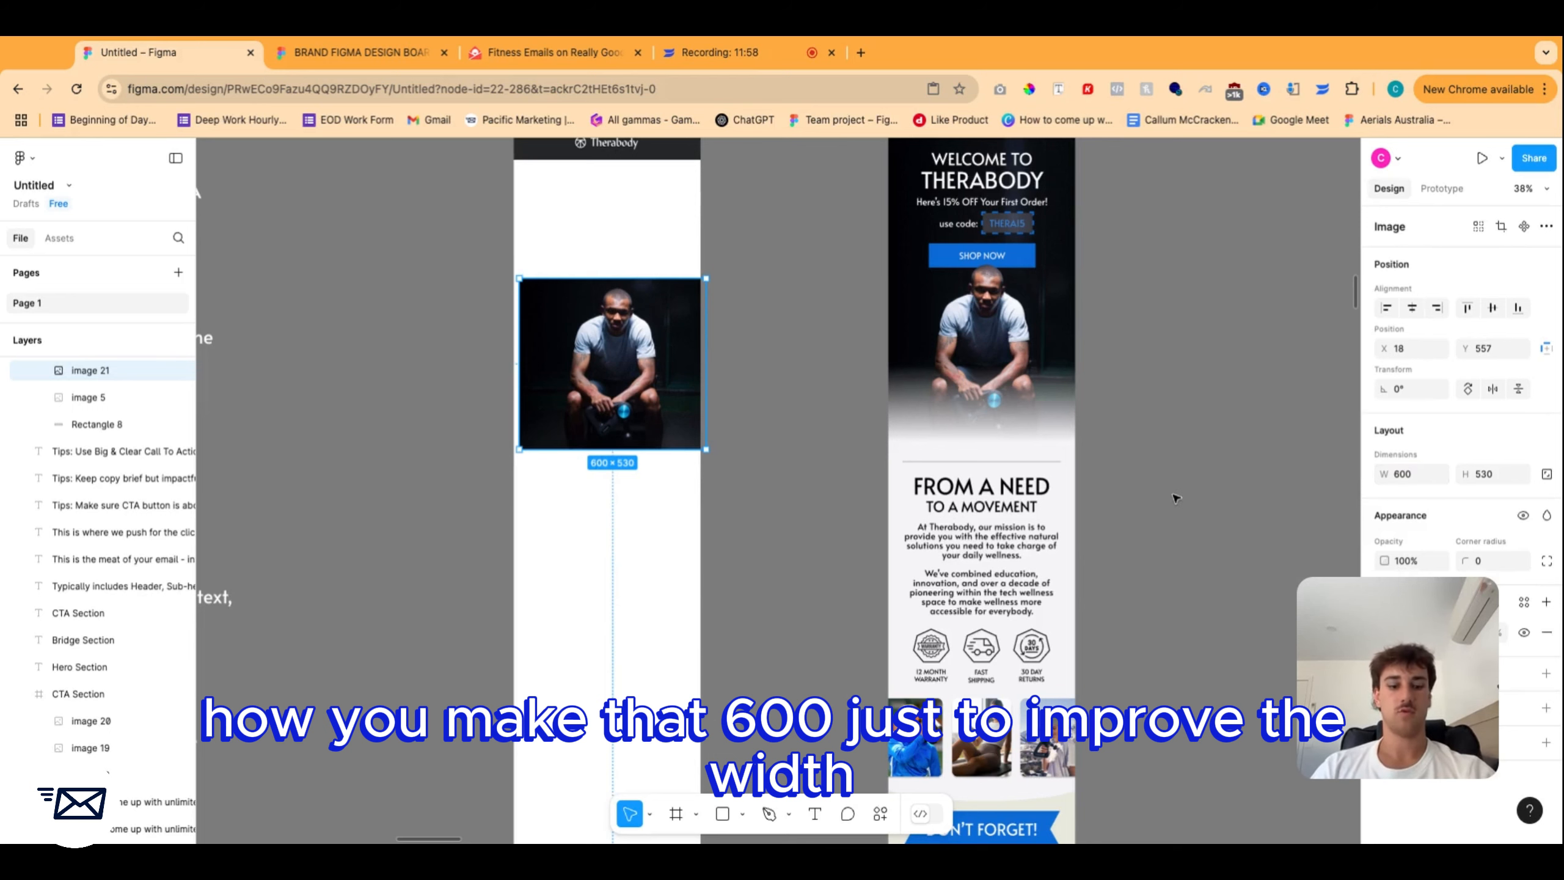
{"action": "left_click", "coordinate": [800, 386]}
{"action": "scroll", "coordinate": [769, 377], "scroll_direction": "up", "scroll_amount": 5}
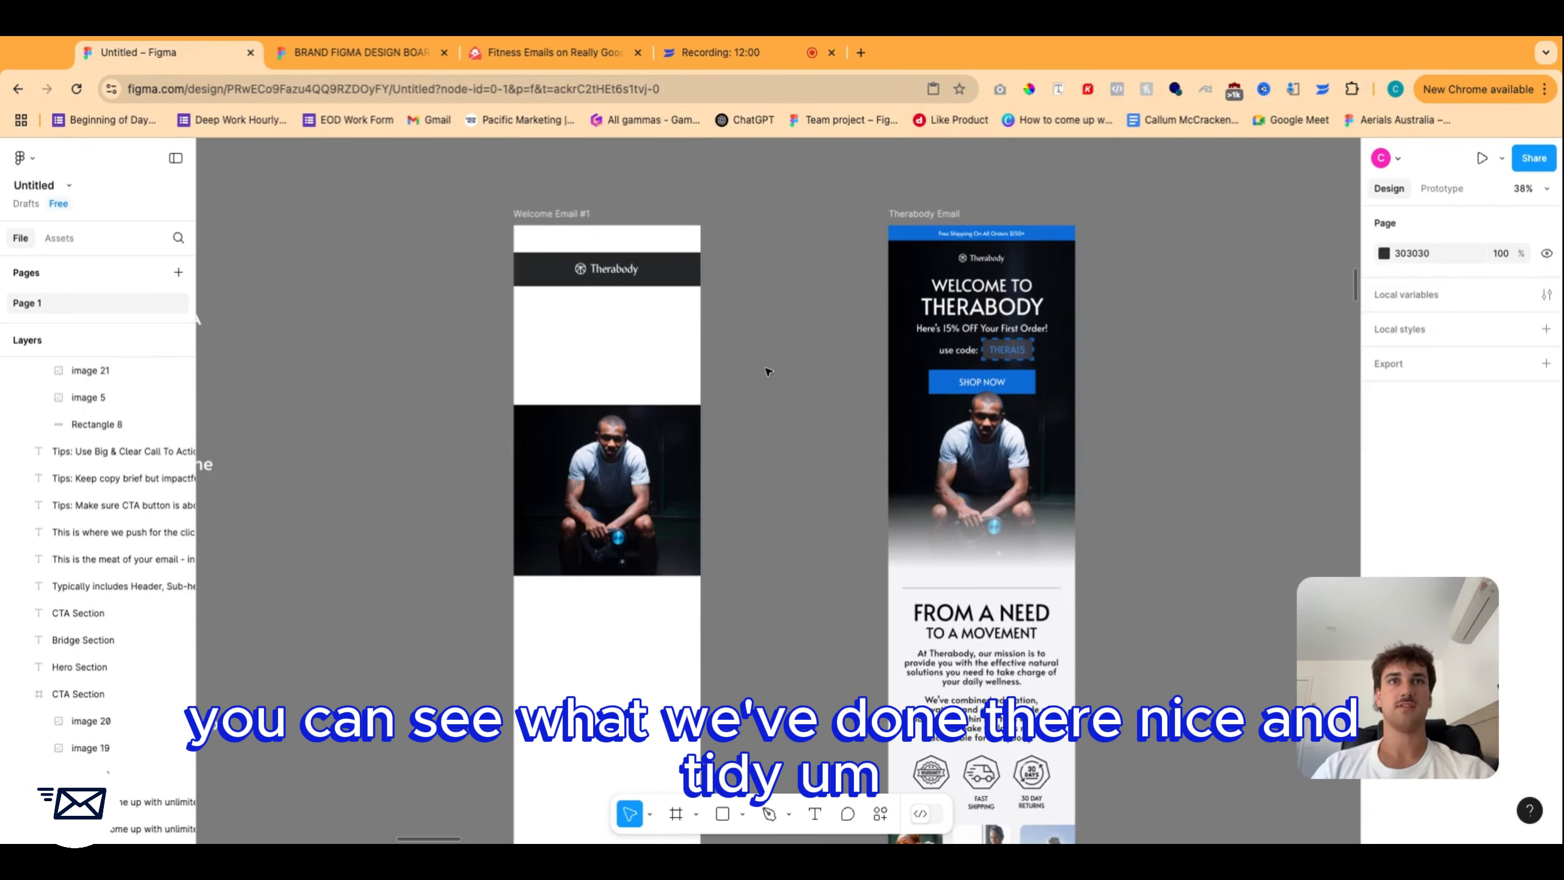
{"action": "scroll", "coordinate": [737, 369], "scroll_direction": "up", "scroll_amount": 1}
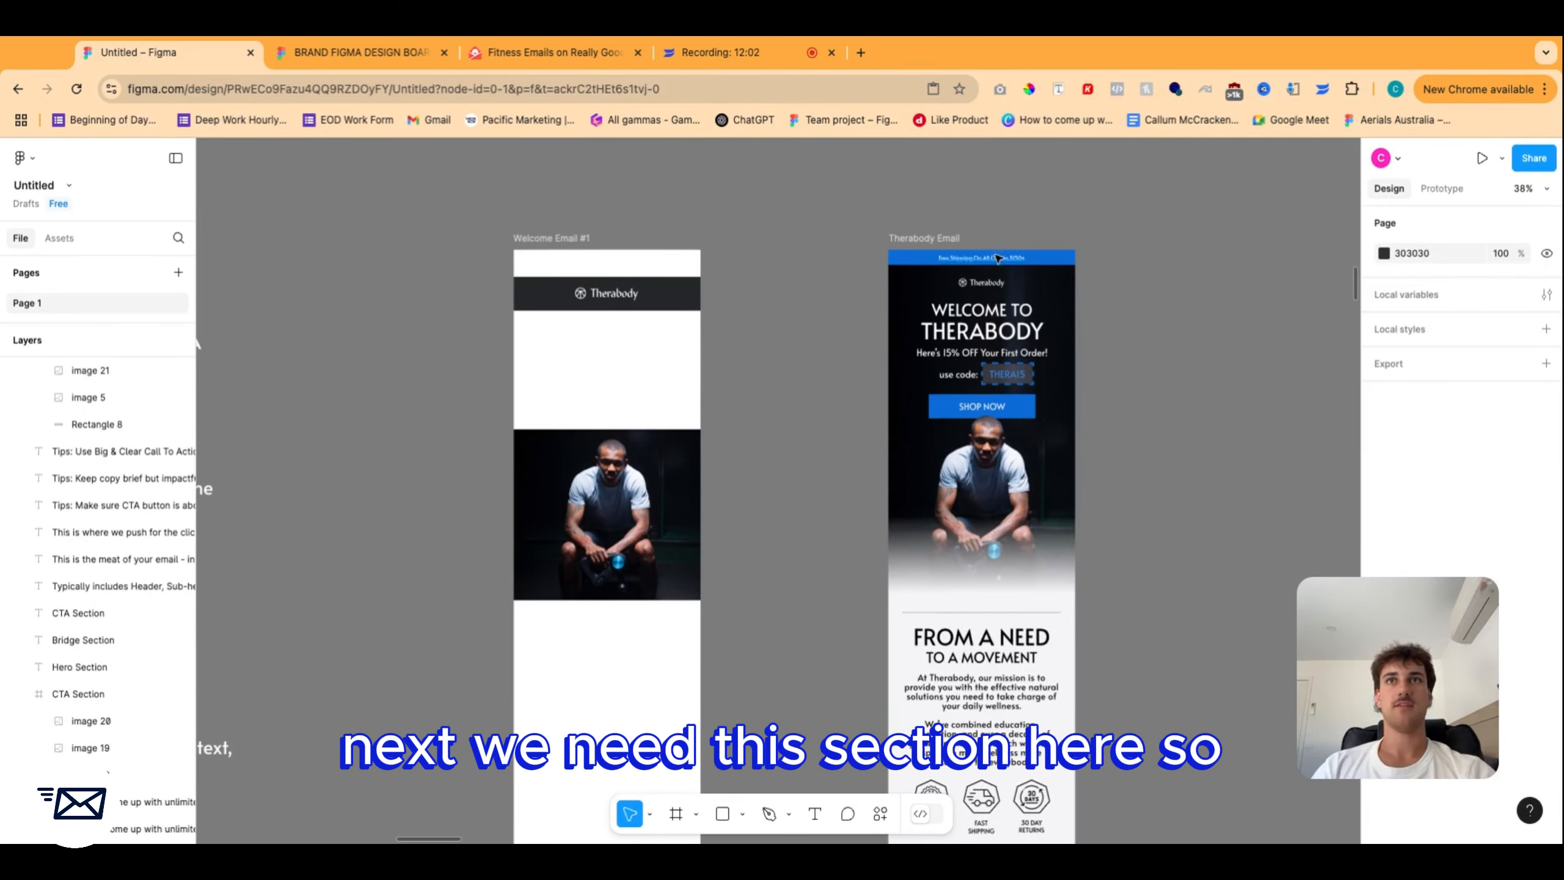
Copy the blue header rectangle from Email Headers to the upper edge of Welcome Email #1 and shrink it to about 30 high.
{"action": "scroll", "coordinate": [810, 308], "scroll_direction": "down", "scroll_amount": 5}
{"action": "scroll", "coordinate": [809, 312], "scroll_direction": "up", "scroll_amount": 8}
{"action": "scroll", "coordinate": [791, 339], "scroll_direction": "down", "scroll_amount": 2}
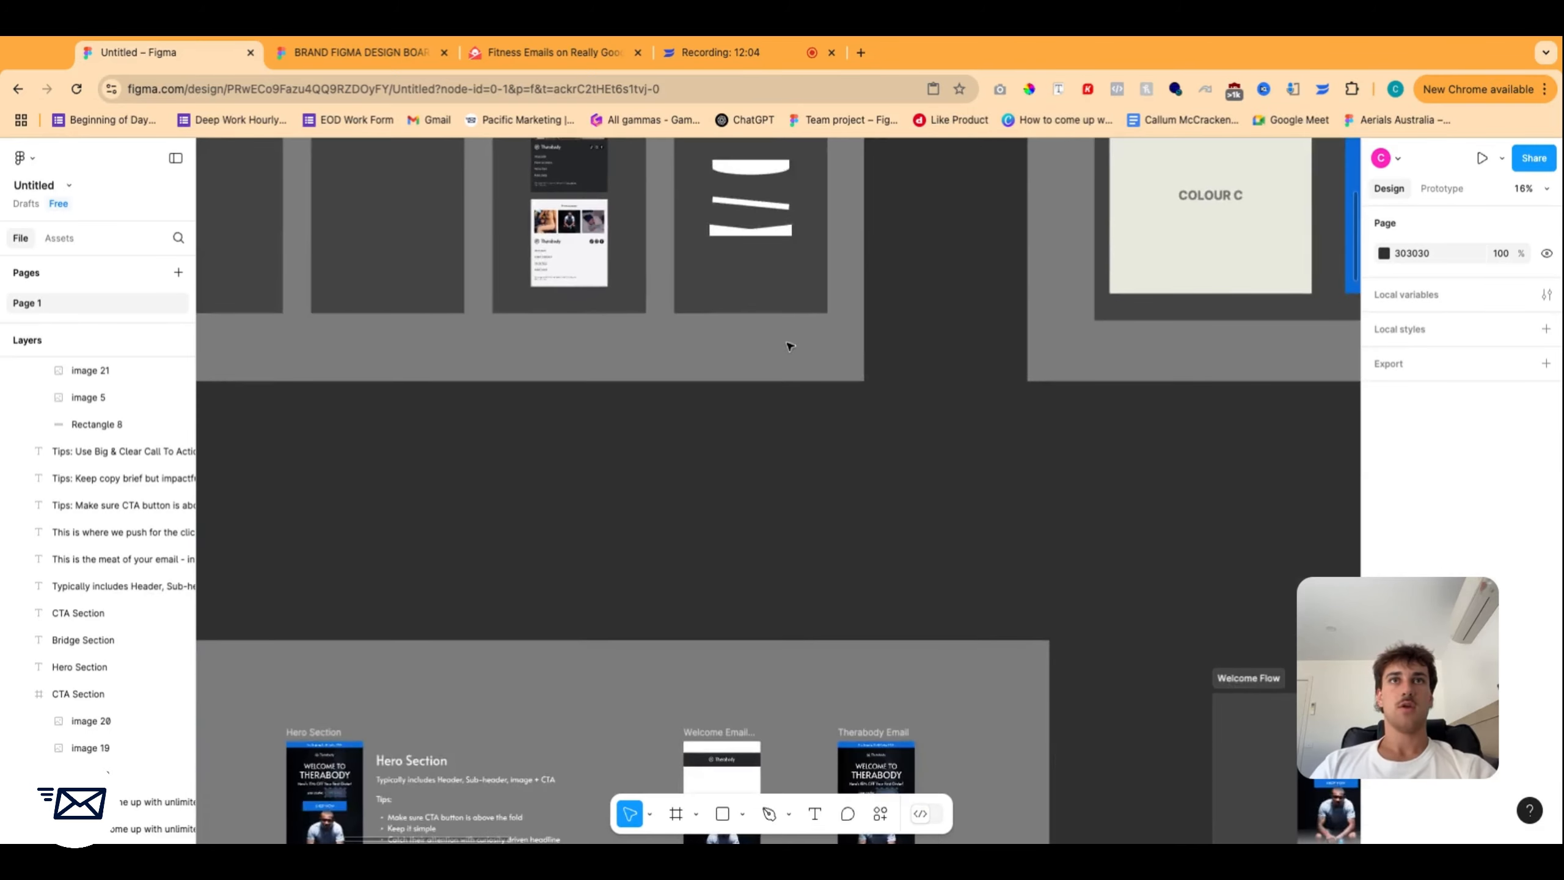
{"action": "scroll", "coordinate": [789, 346], "scroll_direction": "up", "scroll_amount": 7}
{"action": "scroll", "coordinate": [596, 347], "scroll_direction": "up", "scroll_amount": 5}
{"action": "left_click", "coordinate": [596, 347]}
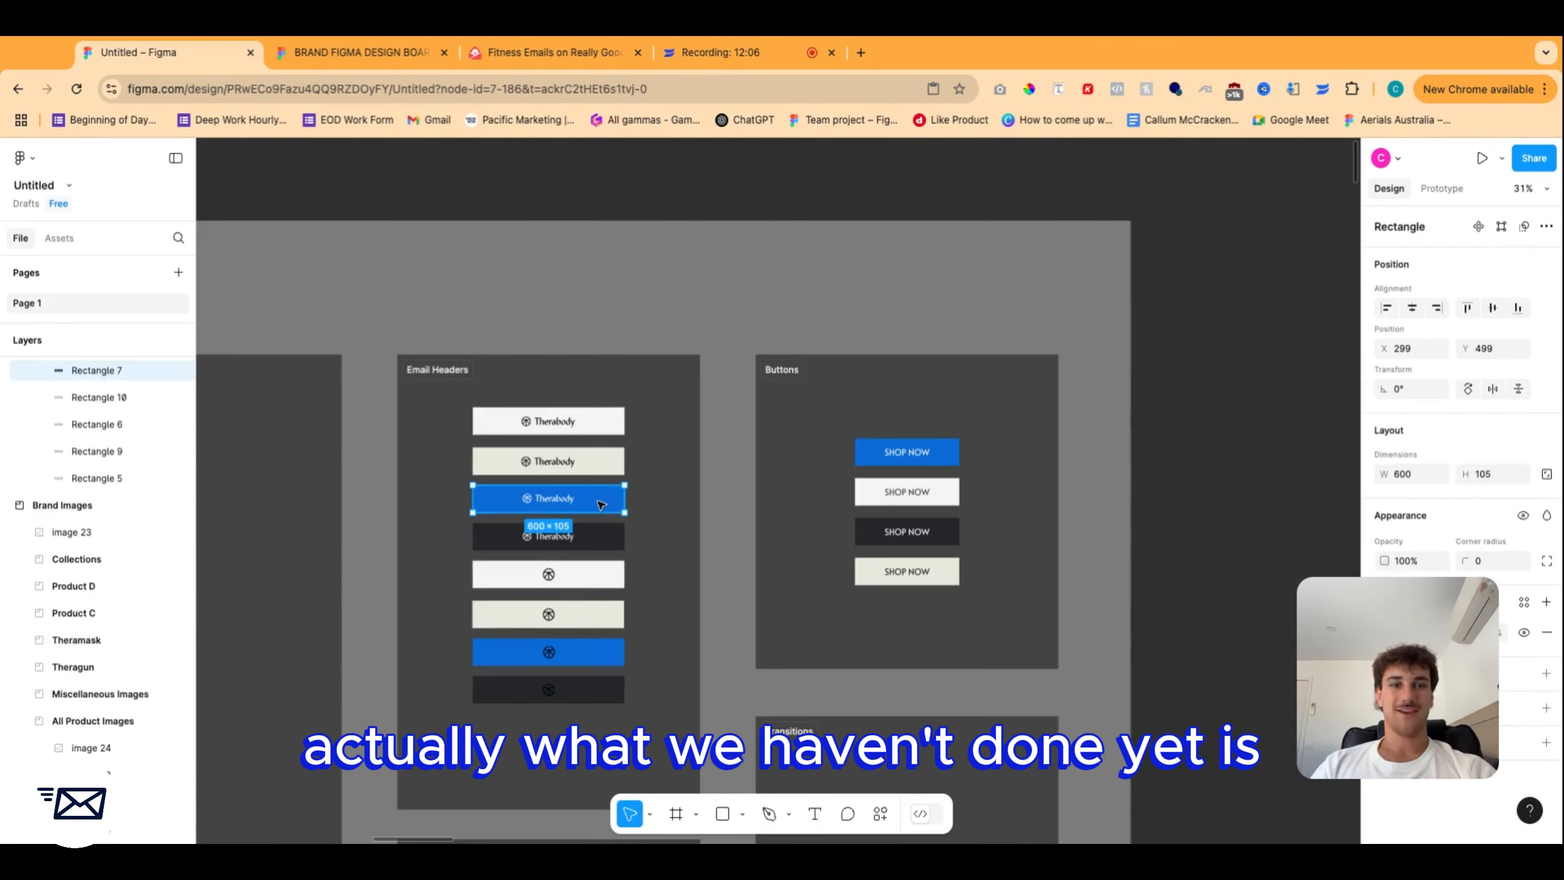
{"action": "scroll", "coordinate": [600, 504], "scroll_direction": "down", "scroll_amount": 15}
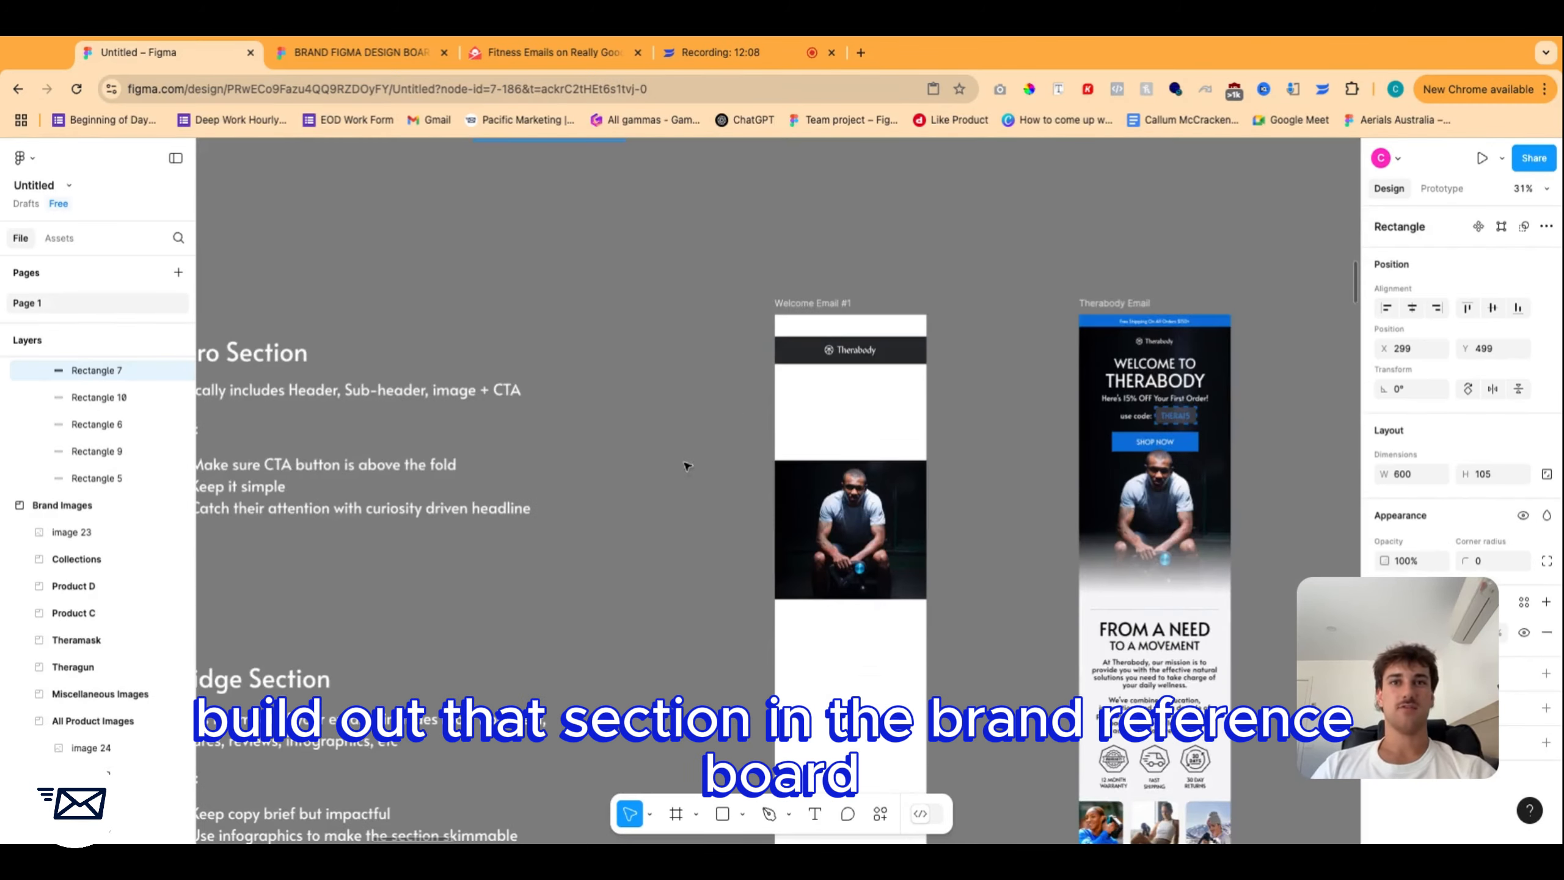
{"action": "key", "text": "super+v"}
{"action": "left_click_drag", "start_coordinate": [805, 497], "coordinate": [868, 341]}
{"action": "key", "text": "shift+2"}
{"action": "scroll", "coordinate": [873, 329], "scroll_direction": "right", "scroll_amount": 5}
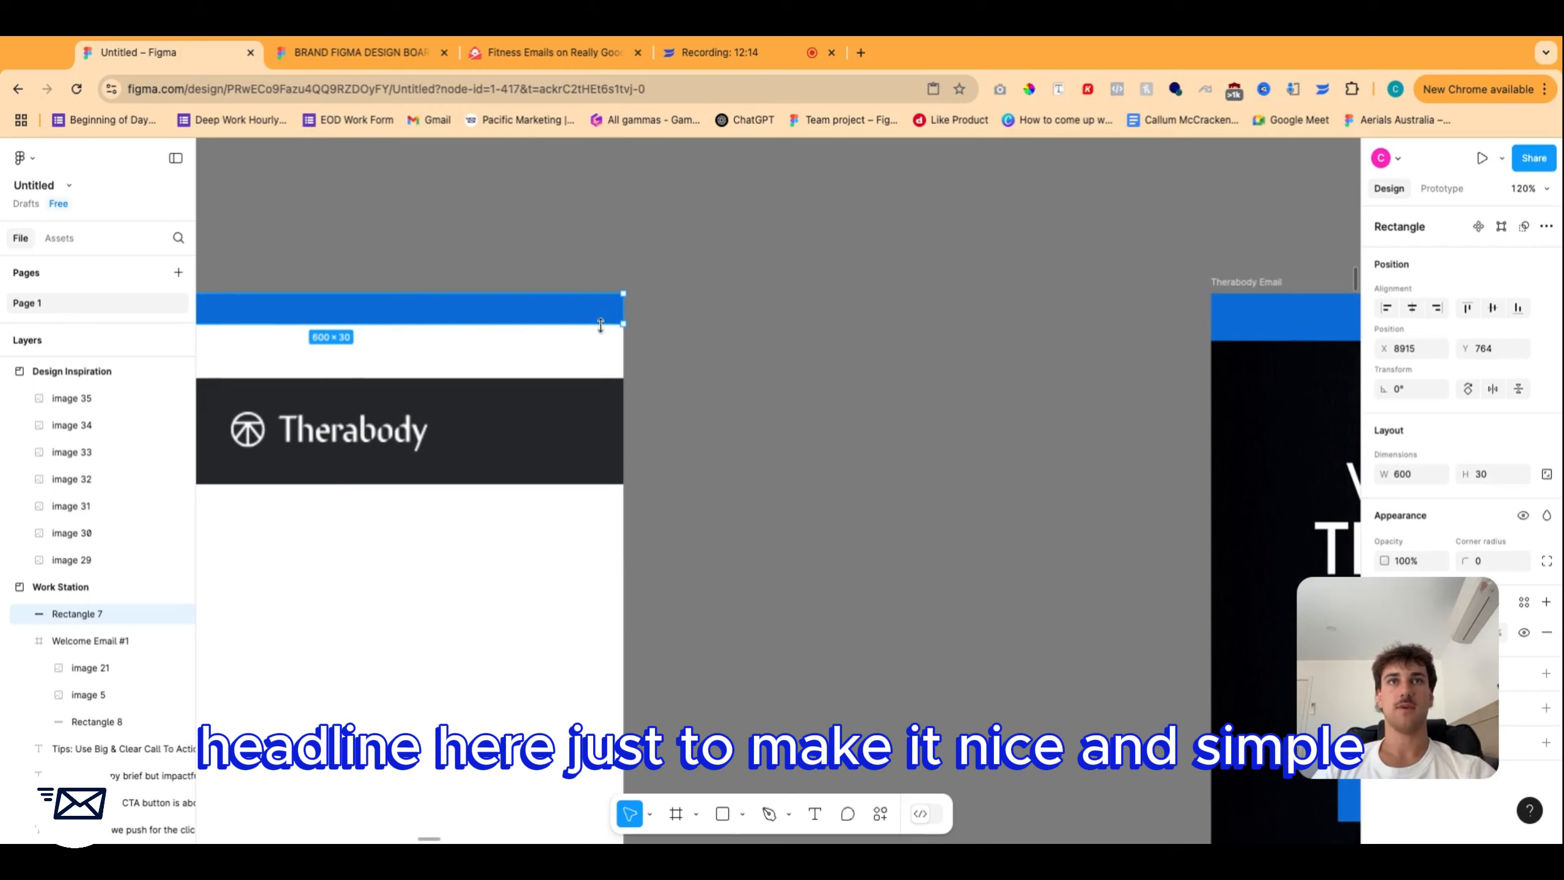
Check the blue banner's height in the Therabody Email and set the new blue bar's height to 47.
{"action": "left_click", "coordinate": [1236, 318]}
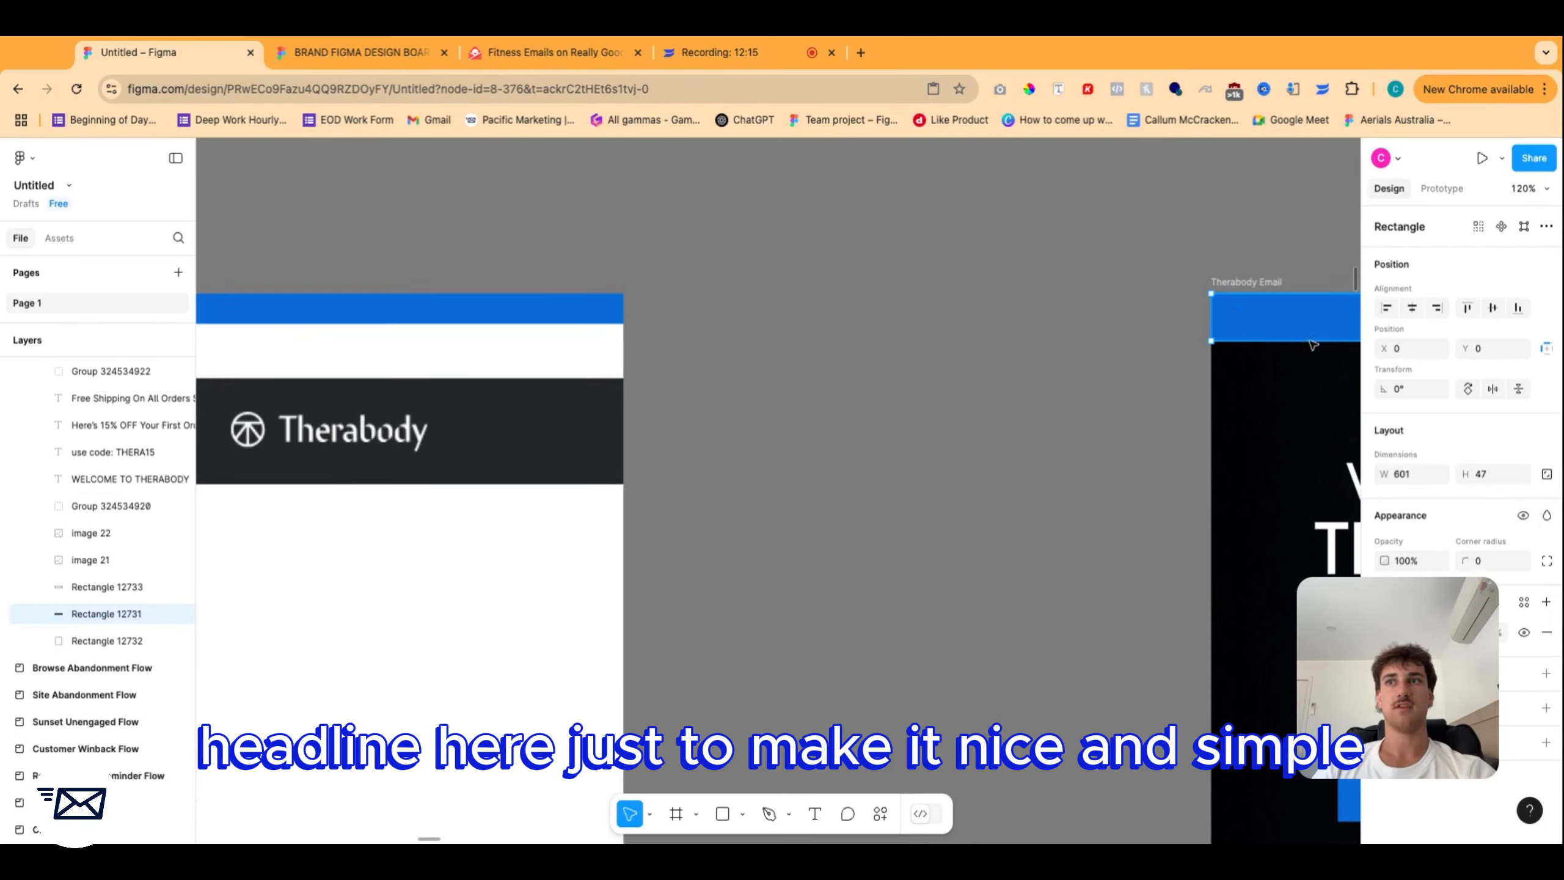
{"action": "left_click", "coordinate": [527, 311]}
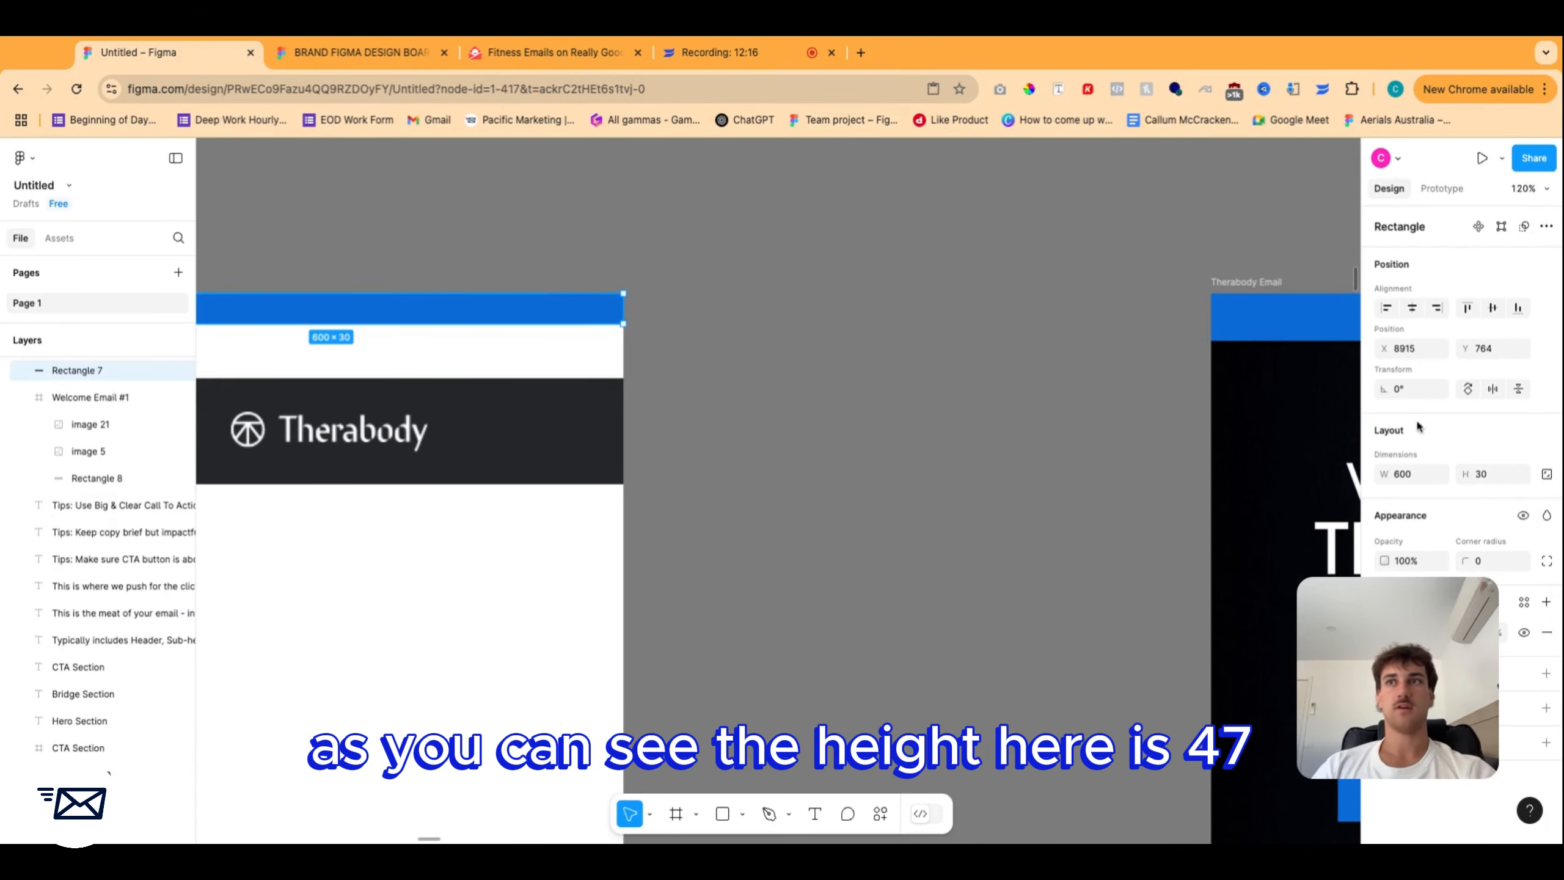
{"action": "left_click", "coordinate": [1484, 472]}
{"action": "type", "text": "47"}
{"action": "key", "text": "Return"}
Check the font style and size of the free shipping text in the Therabody Email's blue banner.
{"action": "scroll", "coordinate": [695, 401], "scroll_direction": "down", "scroll_amount": 10}
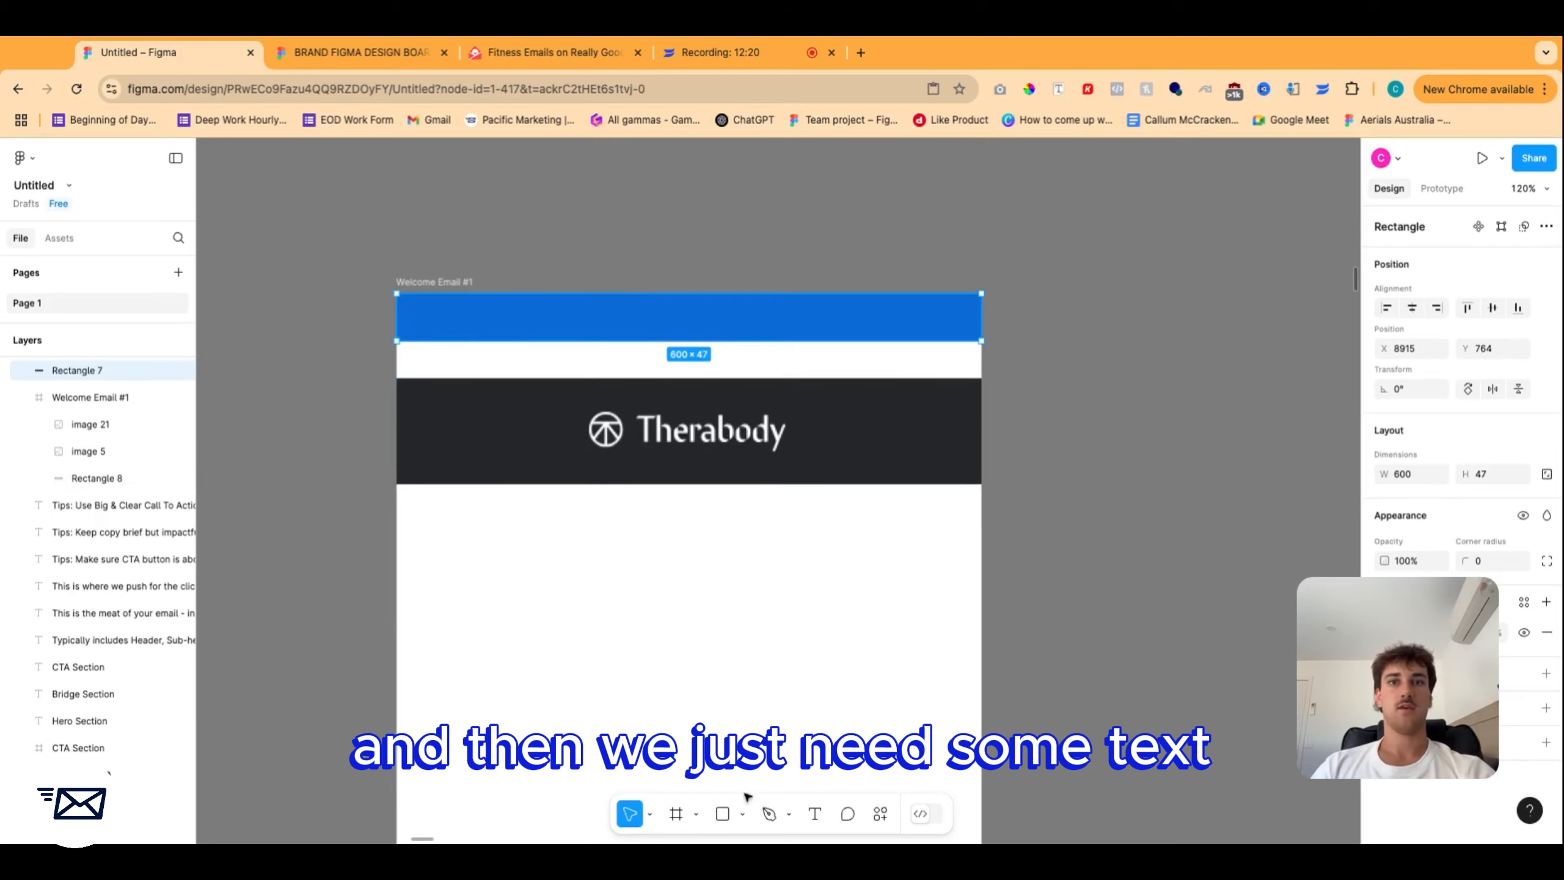
{"action": "scroll", "coordinate": [911, 525], "scroll_direction": "up", "scroll_amount": 5}
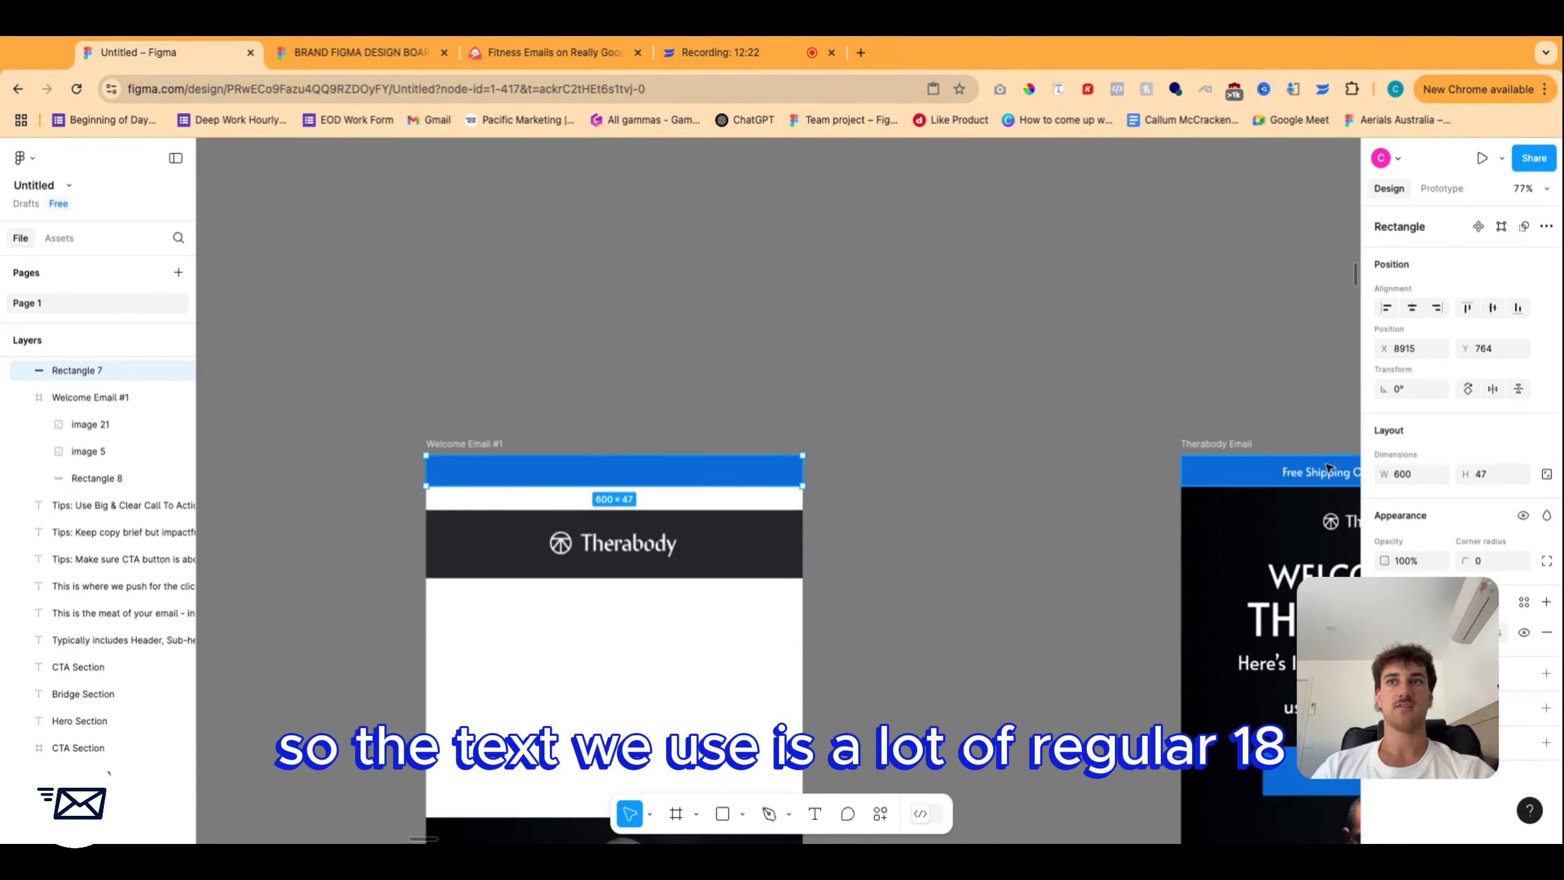
{"action": "left_click", "coordinate": [1300, 472]}
{"action": "left_click", "coordinate": [974, 447]}
Copy the white Inter Regular 36 sample from Font Style A and place it just above Welcome Email #1.
{"action": "scroll", "coordinate": [972, 449], "scroll_direction": "down", "scroll_amount": 8}
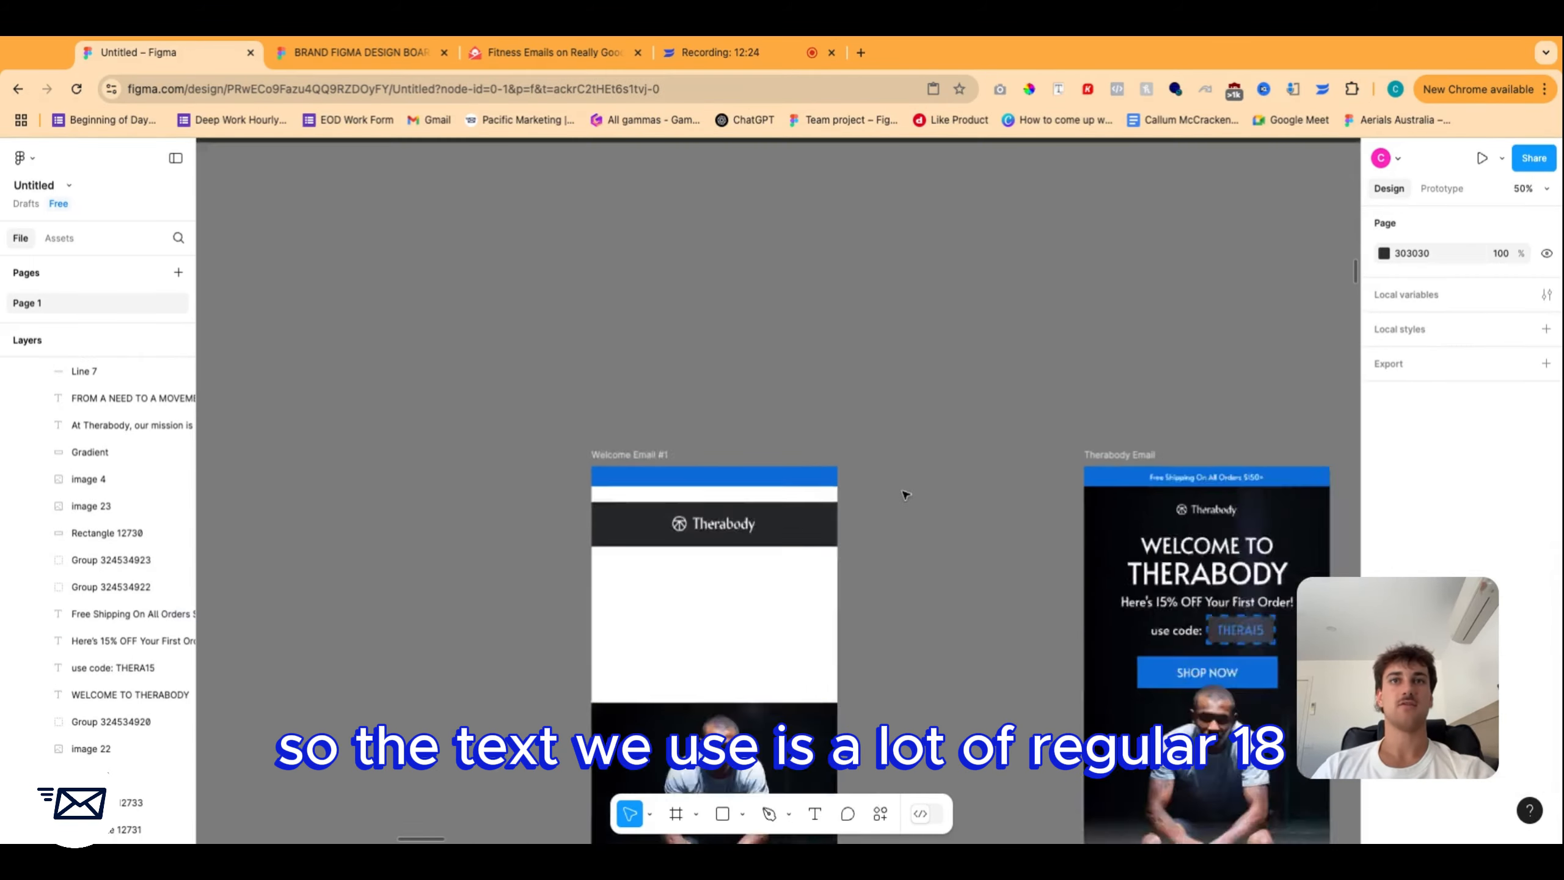
{"action": "scroll", "coordinate": [911, 448], "scroll_direction": "down", "scroll_amount": 3}
{"action": "scroll", "coordinate": [914, 434], "scroll_direction": "up", "scroll_amount": 3}
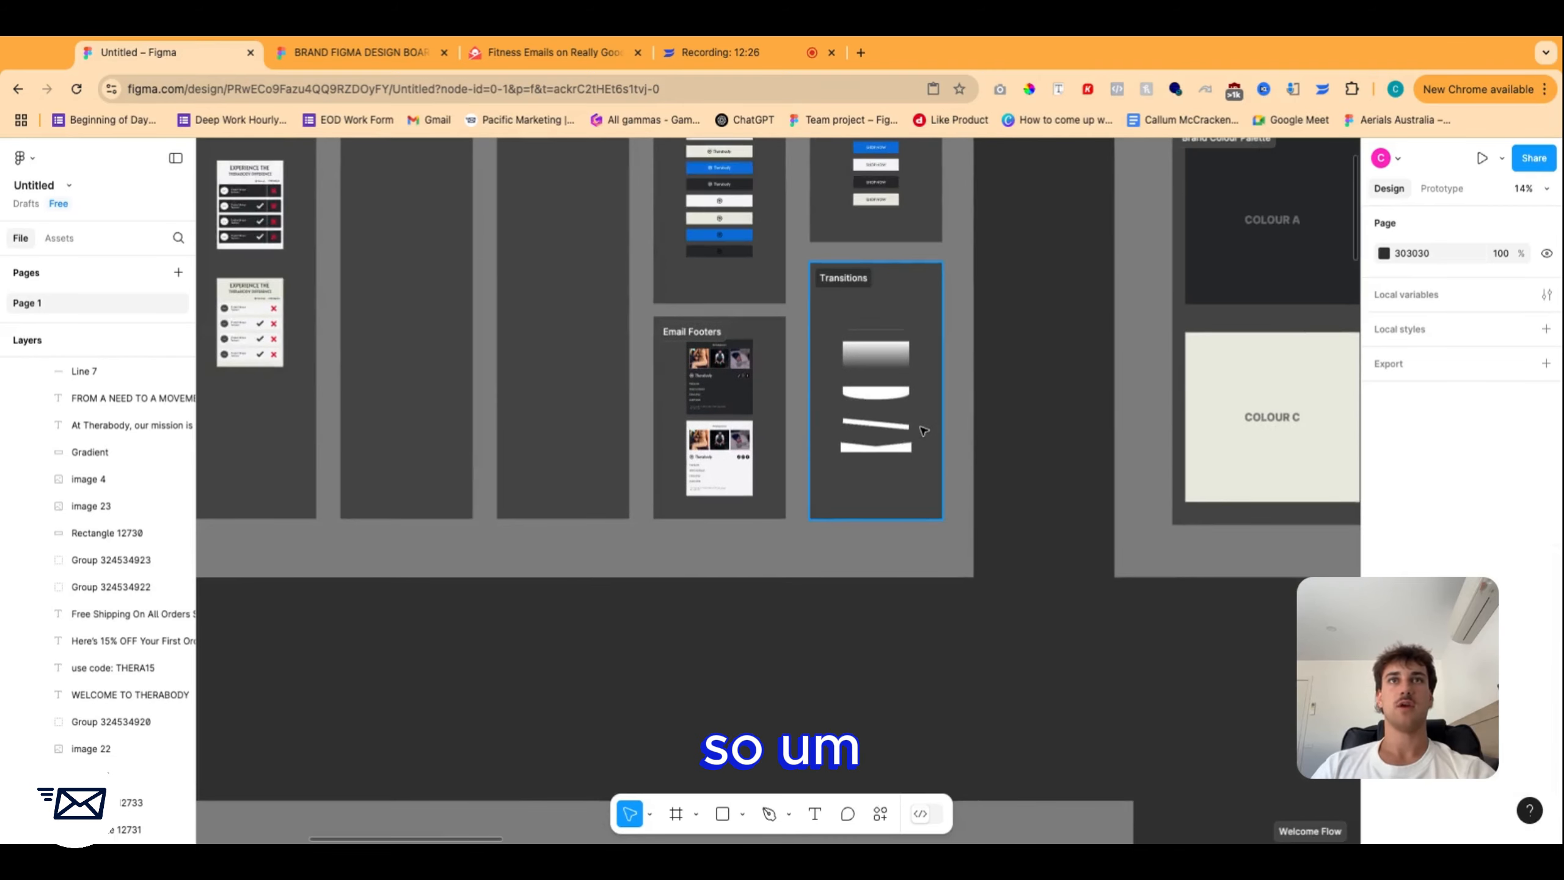
{"action": "scroll", "coordinate": [915, 435], "scroll_direction": "down", "scroll_amount": 7}
{"action": "scroll", "coordinate": [875, 455], "scroll_direction": "up", "scroll_amount": 4}
{"action": "scroll", "coordinate": [876, 454], "scroll_direction": "down", "scroll_amount": 5}
{"action": "scroll", "coordinate": [912, 382], "scroll_direction": "up", "scroll_amount": 5}
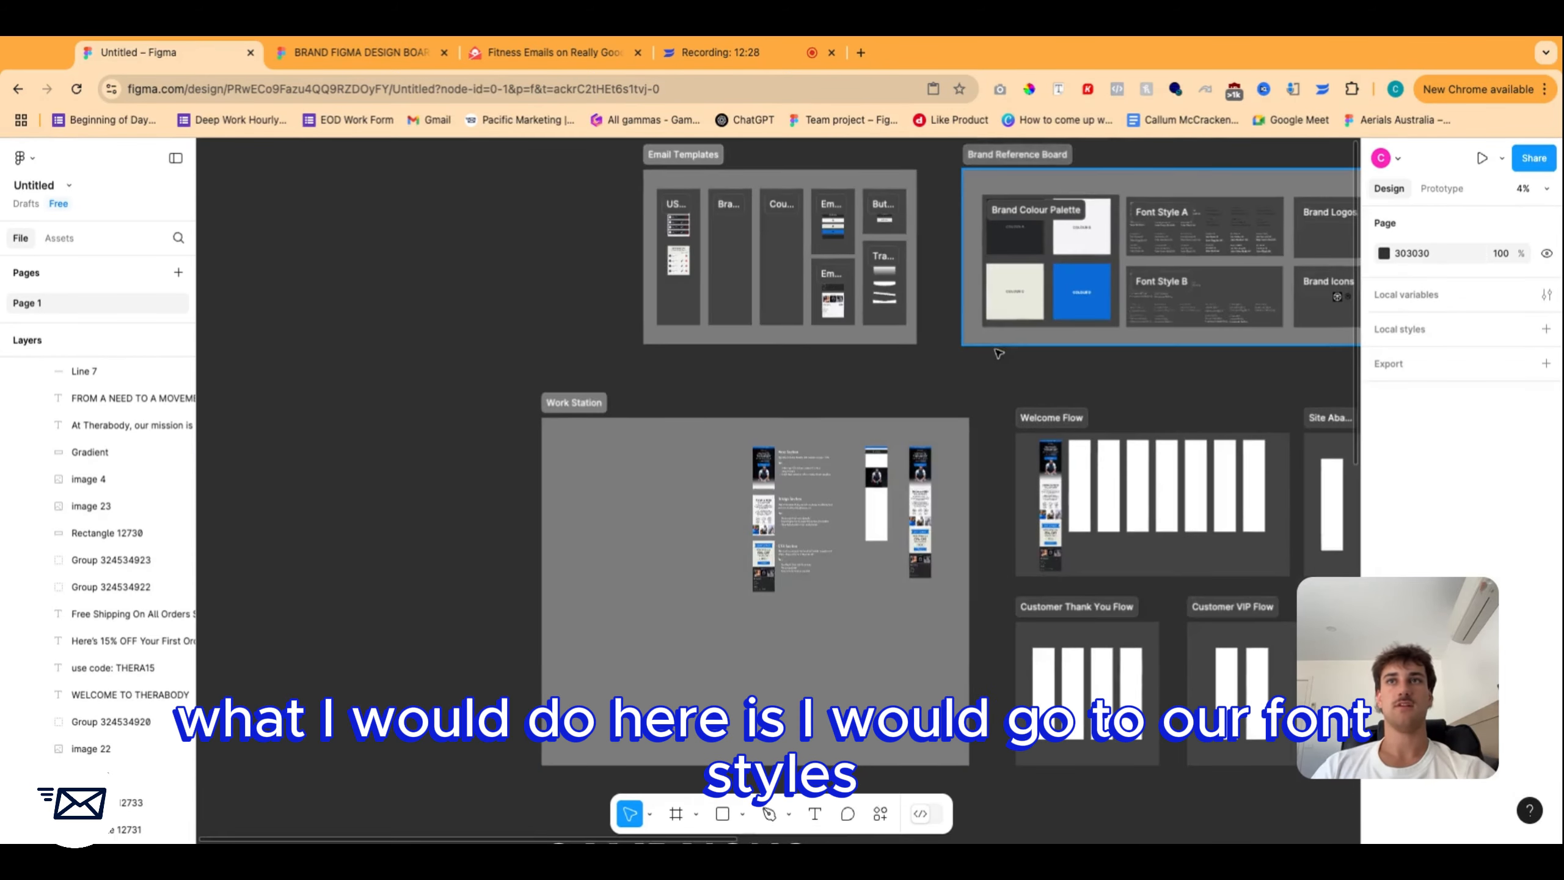
{"action": "scroll", "coordinate": [938, 317], "scroll_direction": "up", "scroll_amount": 4}
{"action": "scroll", "coordinate": [938, 317], "scroll_direction": "up", "scroll_amount": 4}
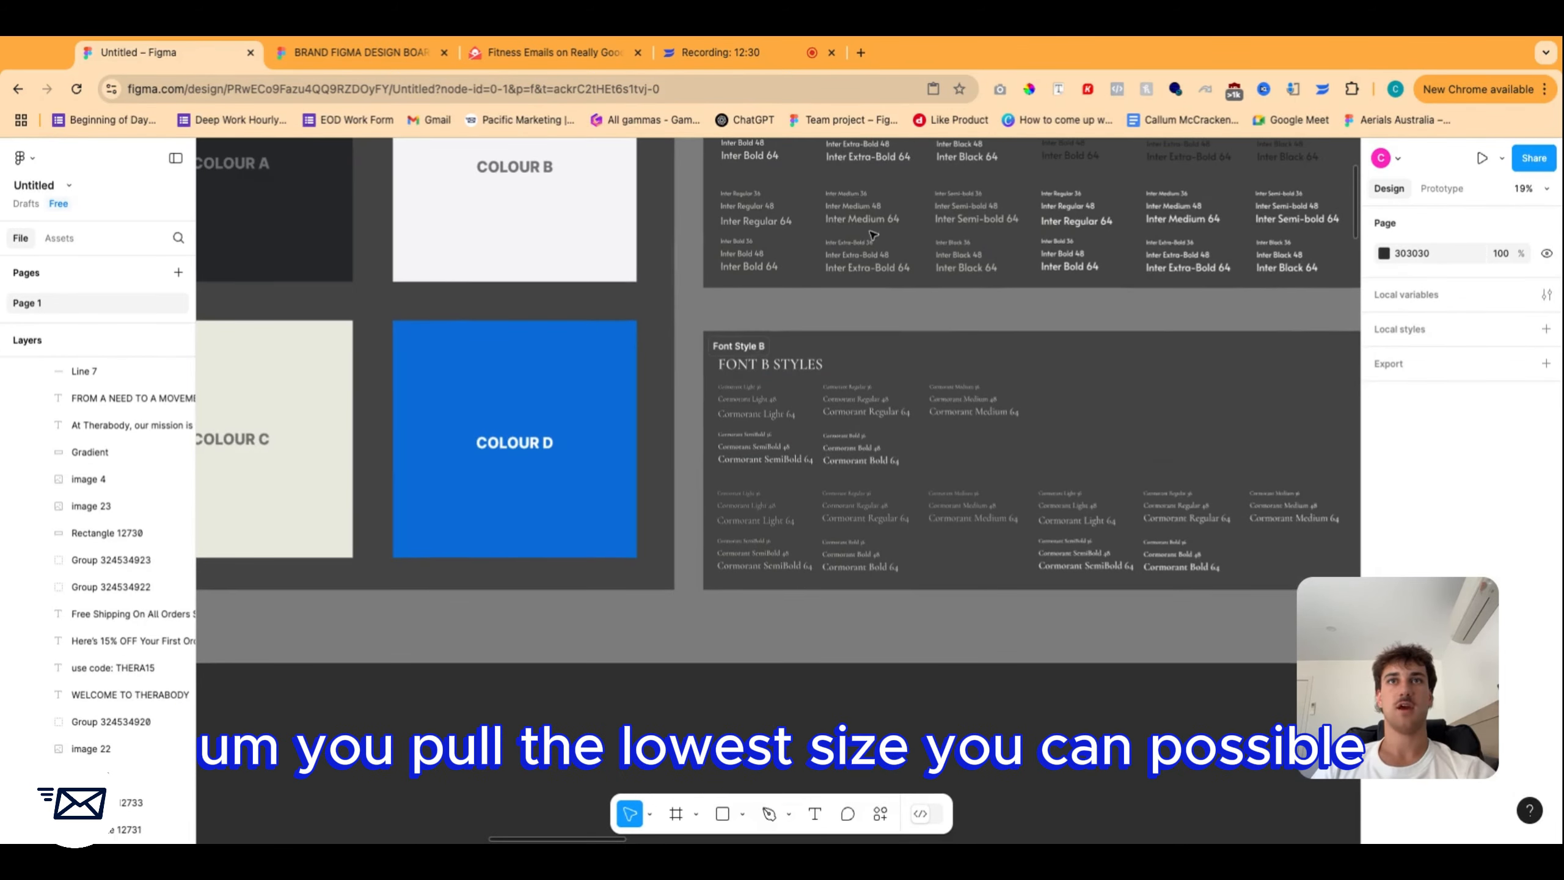
{"action": "scroll", "coordinate": [809, 193], "scroll_direction": "up", "scroll_amount": 3}
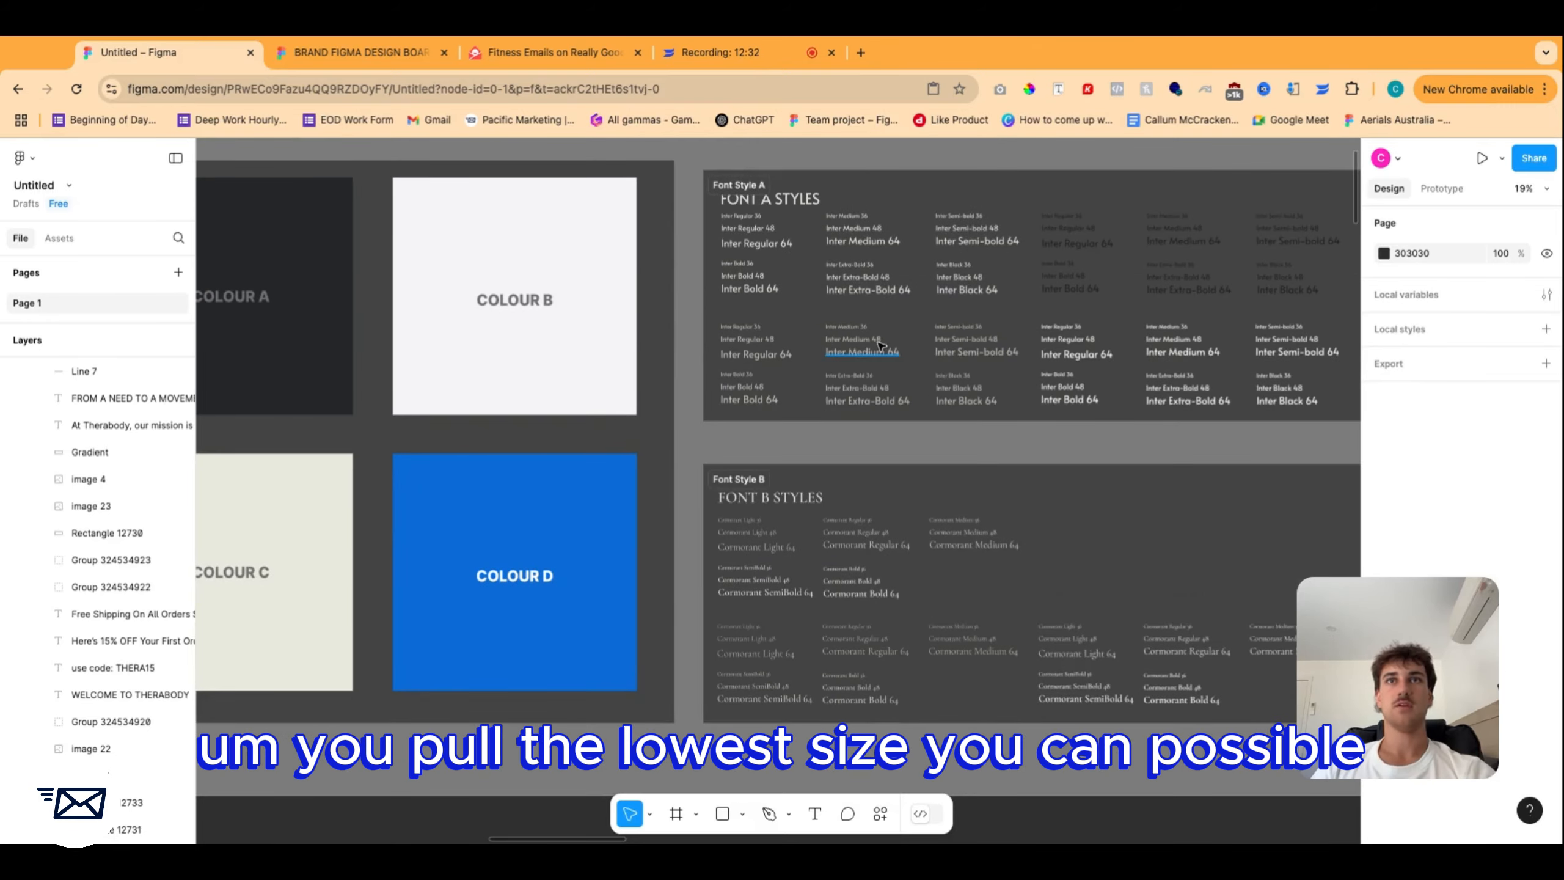
{"action": "scroll", "coordinate": [1048, 235], "scroll_direction": "right", "scroll_amount": 3}
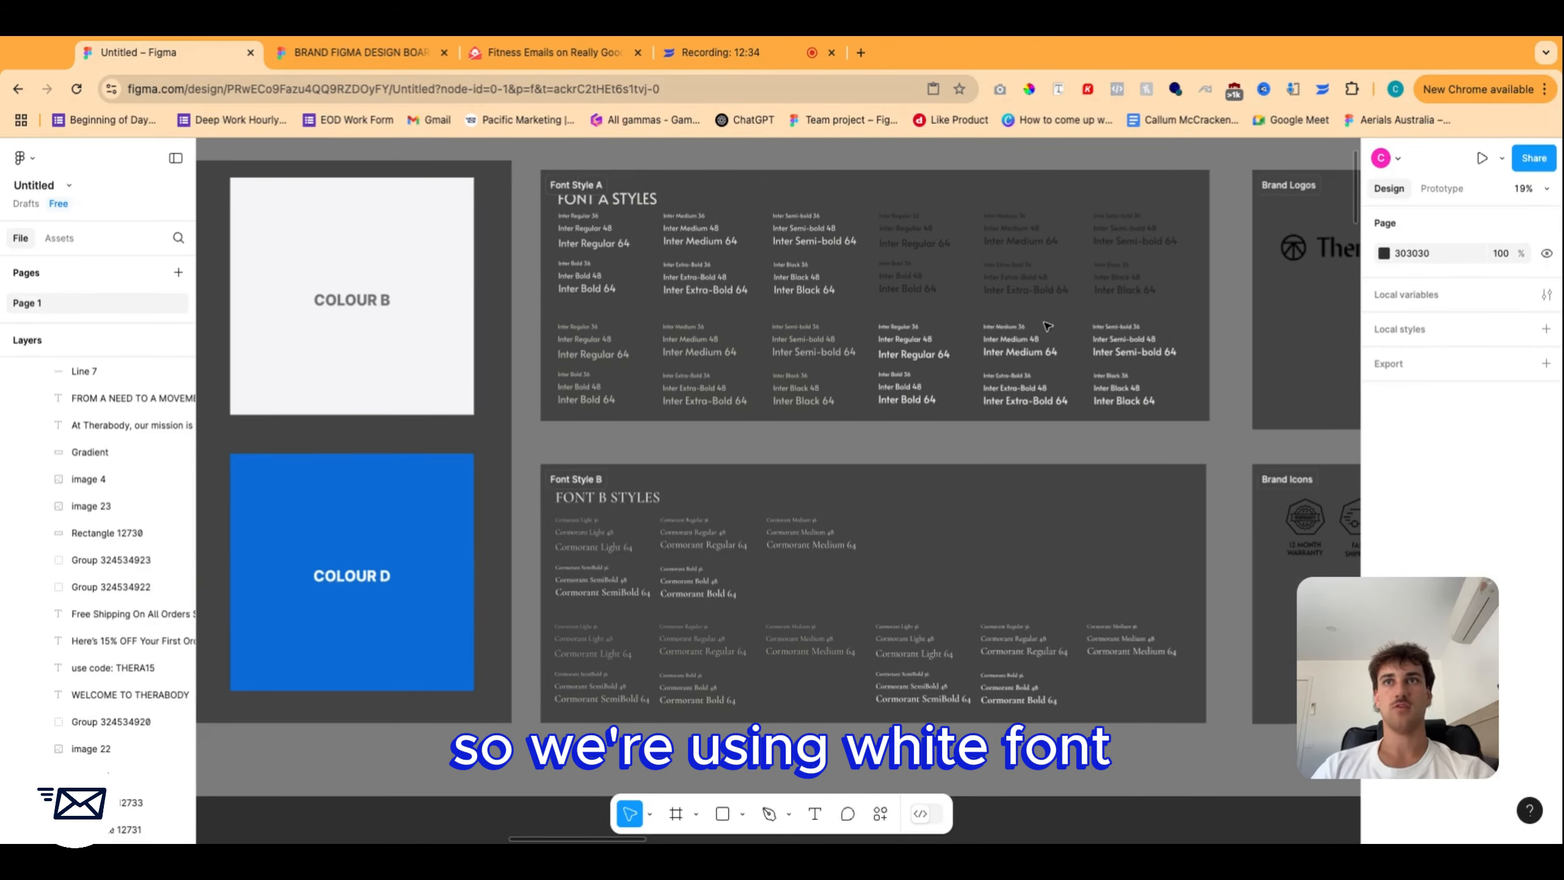
{"action": "left_click", "coordinate": [914, 332]}
{"action": "scroll", "coordinate": [911, 345], "scroll_direction": "down", "scroll_amount": 15}
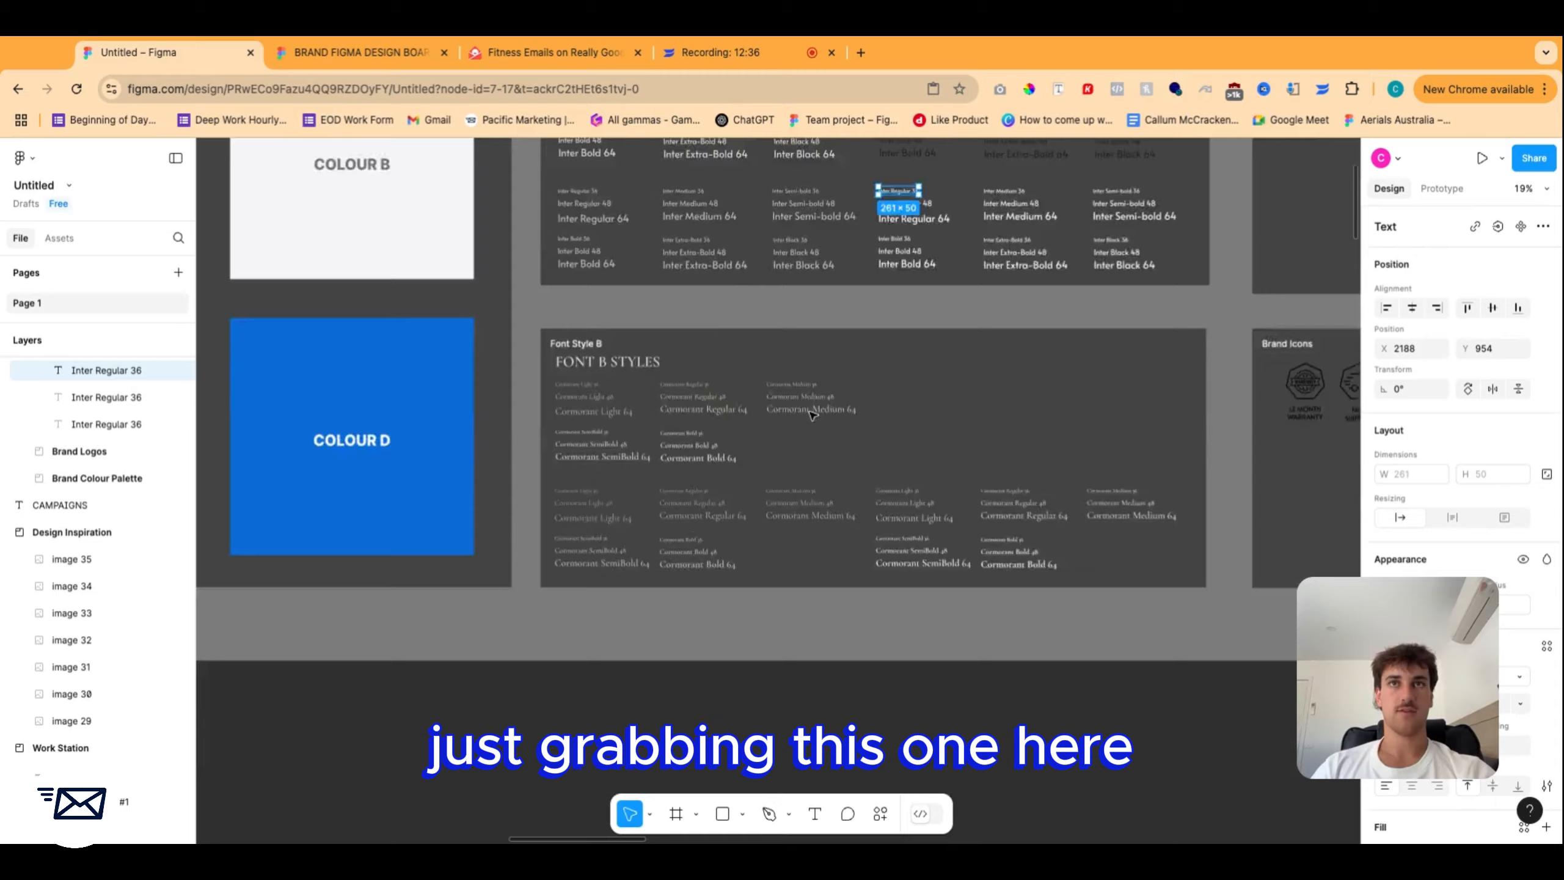
{"action": "scroll", "coordinate": [815, 495], "scroll_direction": "up", "scroll_amount": 5}
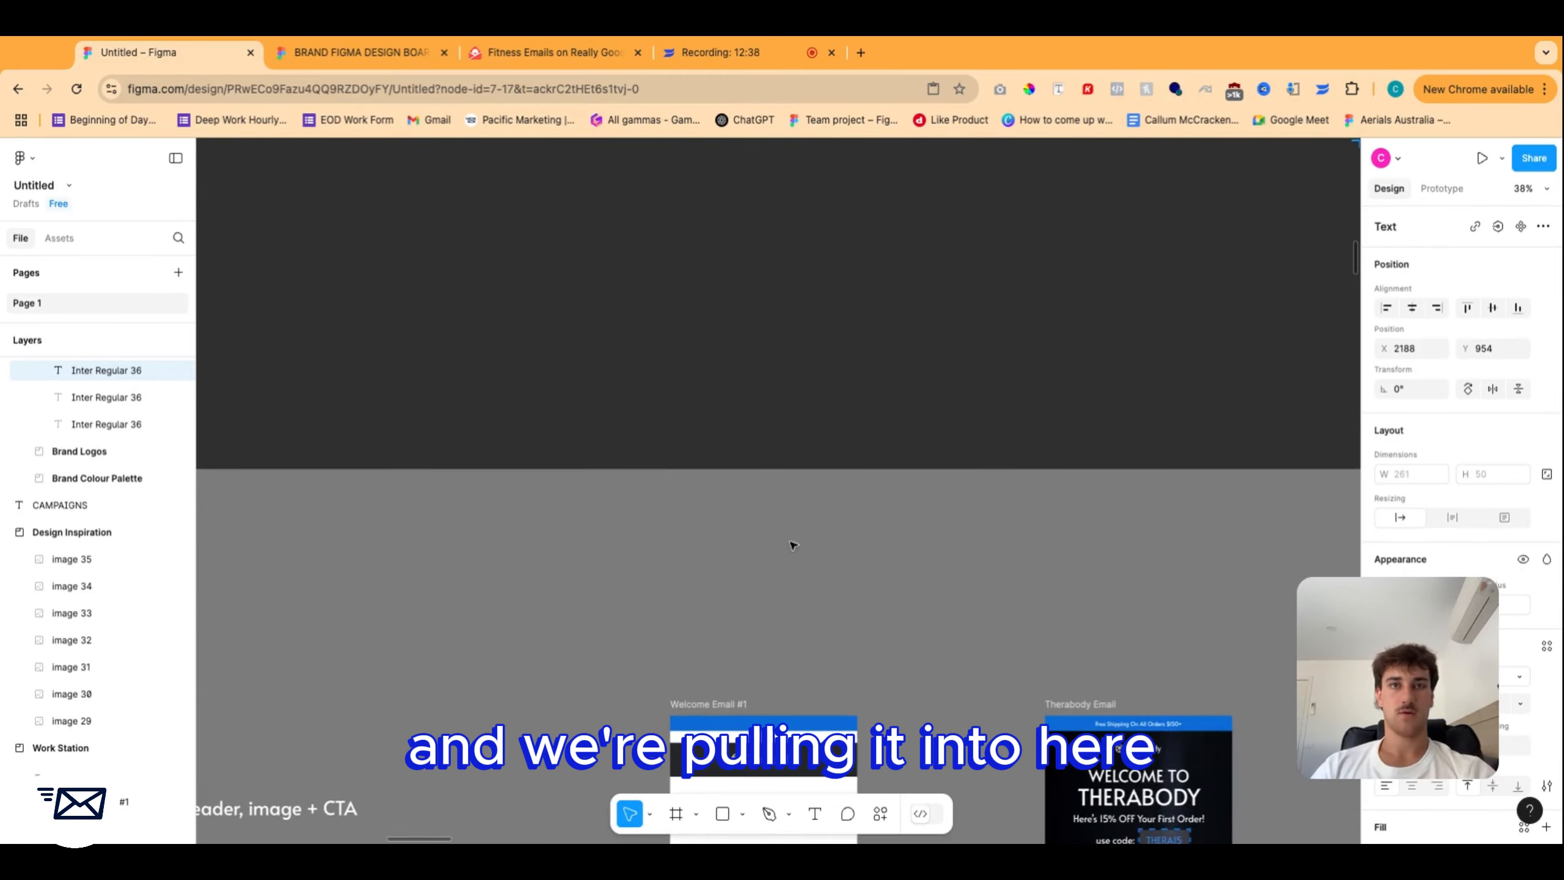
{"action": "key", "text": "super+v"}
{"action": "left_click_drag", "start_coordinate": [790, 496], "coordinate": [770, 658]}
Move the blue bar into the Welcome Email #1 frame at X 0, Y 0.
{"action": "scroll", "coordinate": [769, 720], "scroll_direction": "up", "scroll_amount": 6}
{"action": "left_click", "coordinate": [769, 739]}
{"action": "mouse_move", "coordinate": [767, 741]}
{"action": "left_mouse_down"}
{"action": "mouse_move", "coordinate": [761, 675]}
{"action": "mouse_move", "coordinate": [767, 737]}
{"action": "left_mouse_up"}
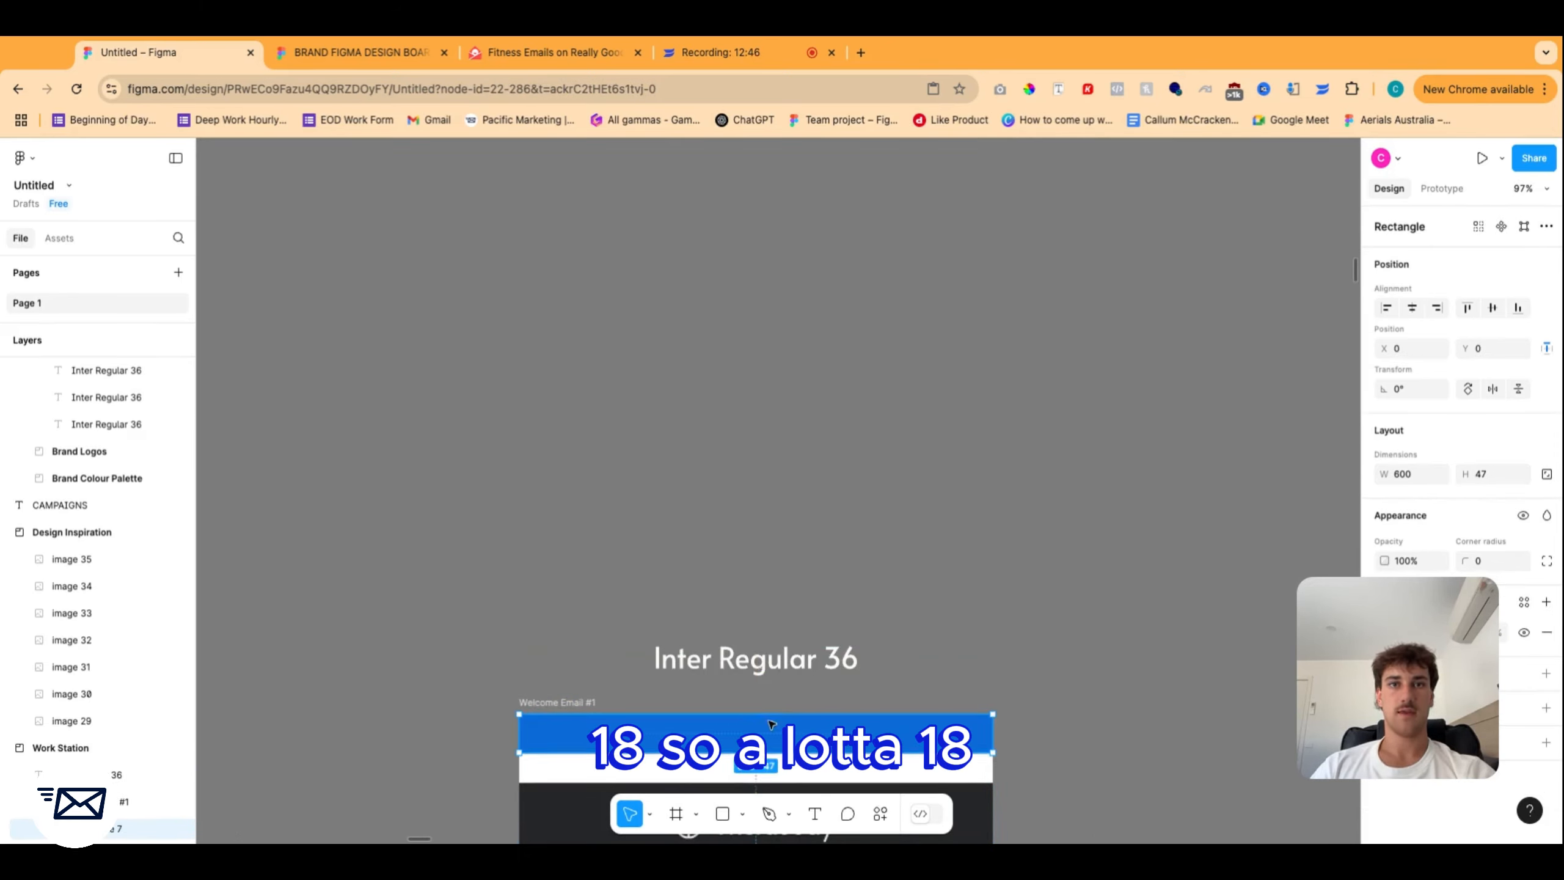
Set the Inter Regular text's size to 18 and centre it horizontally on the blue bar.
{"action": "left_click", "coordinate": [762, 668]}
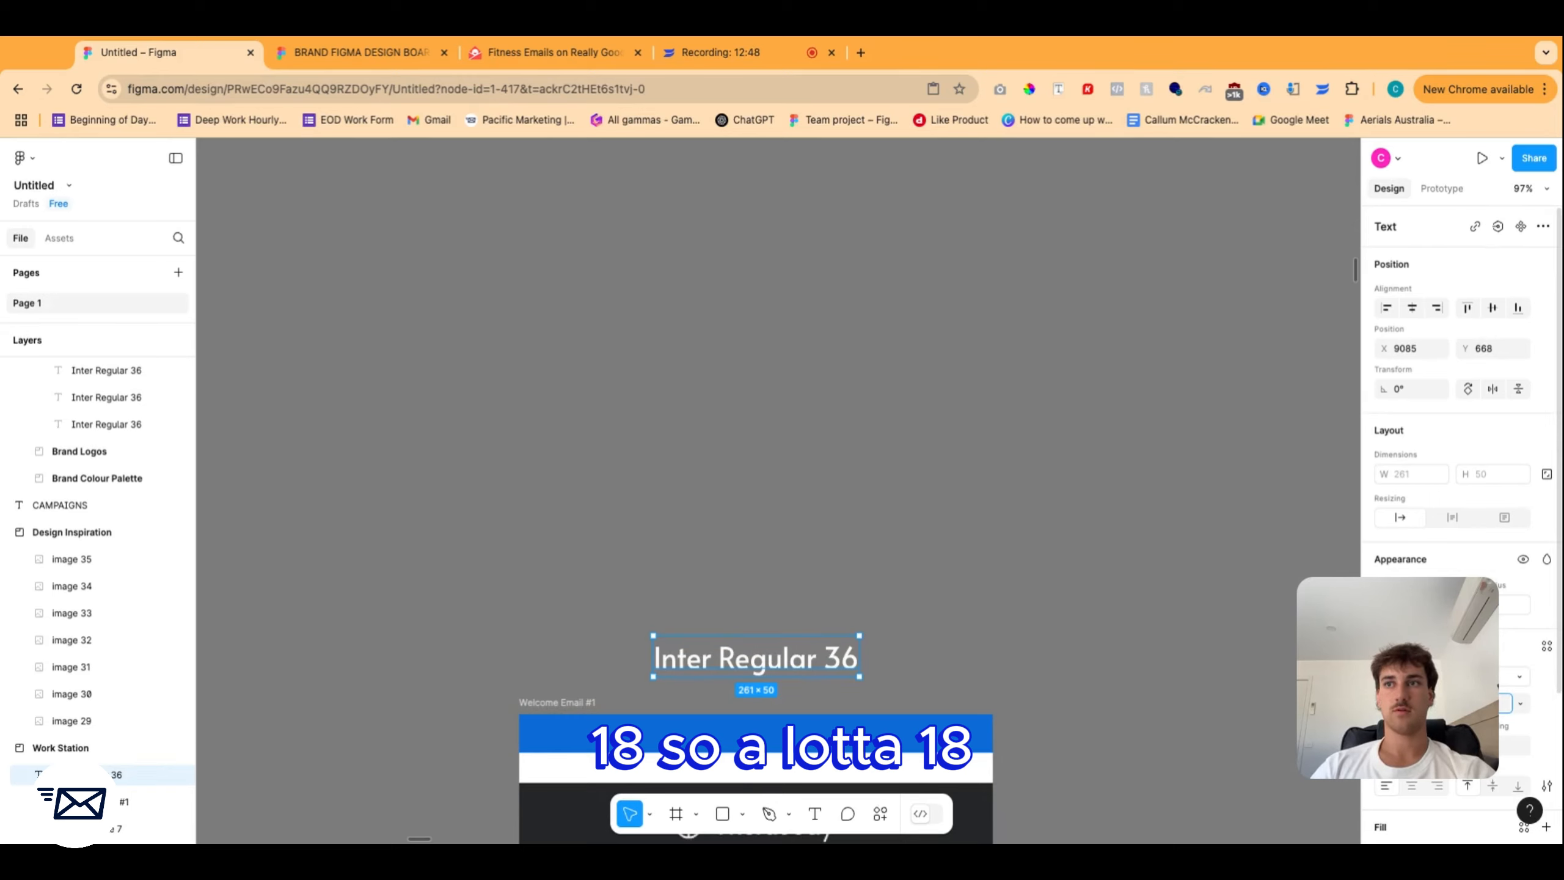
{"action": "type", "text": "18"}
{"action": "key", "text": "Return"}
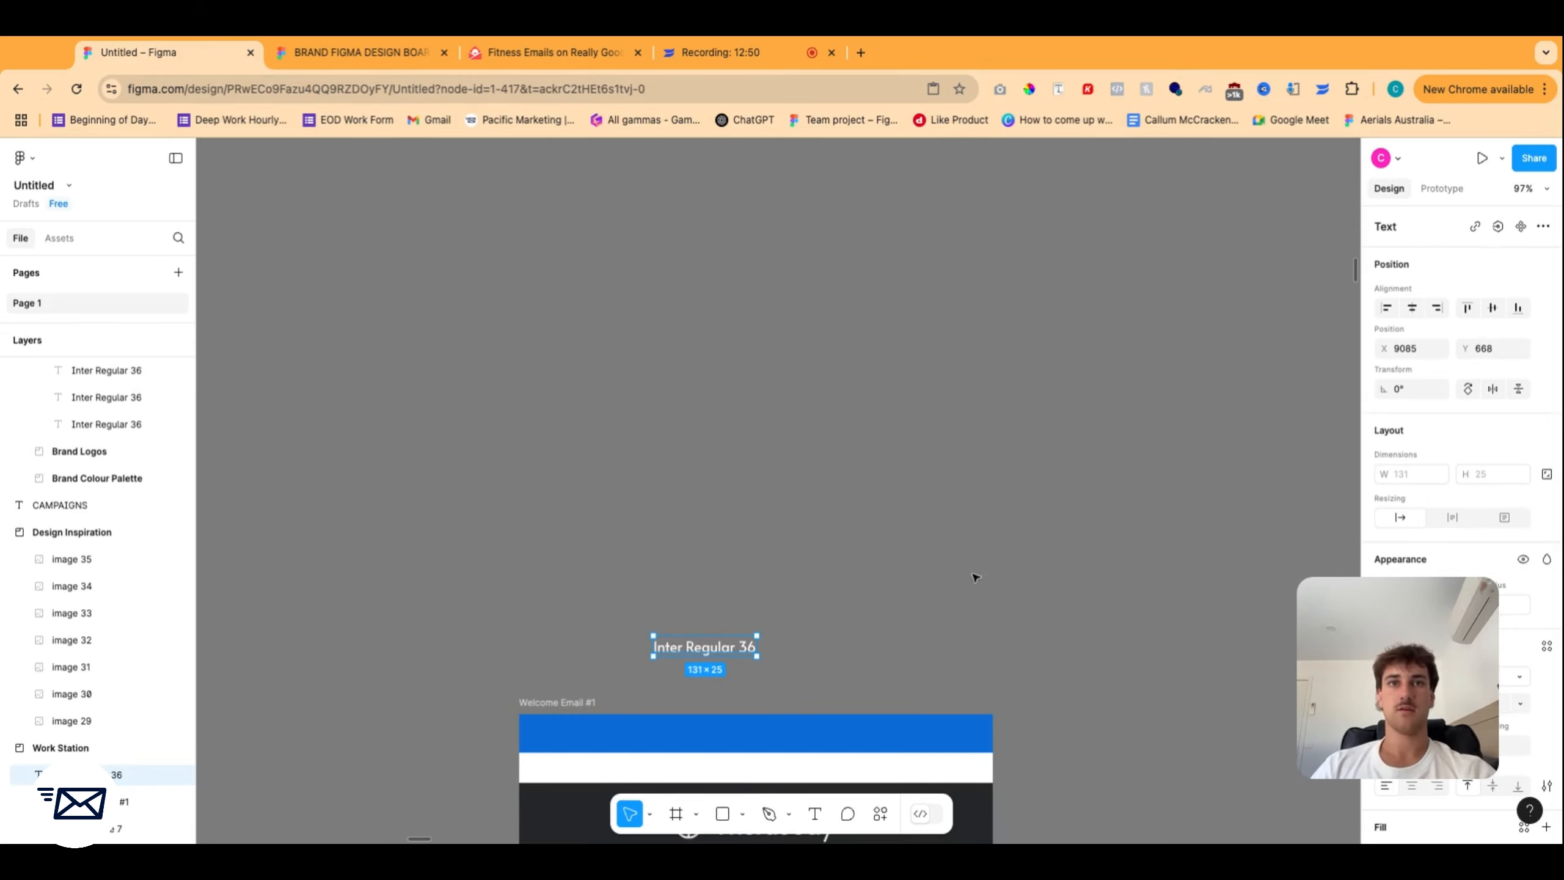
{"action": "left_click_drag", "start_coordinate": [722, 652], "coordinate": [765, 738]}
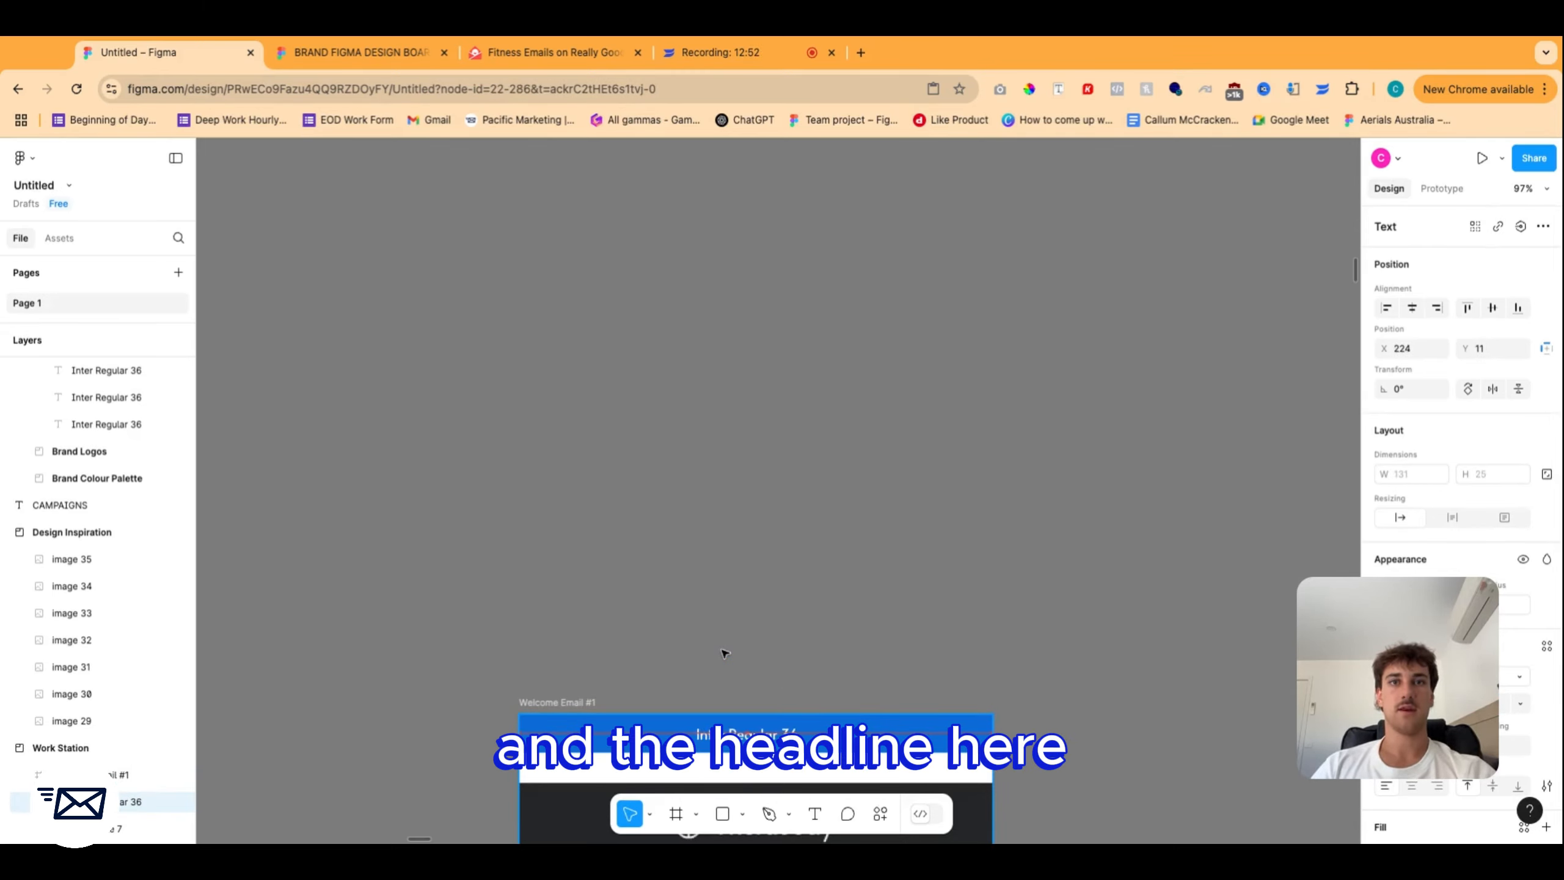
{"action": "key", "text": "alt+h"}
Replace the blue bar's text with "Free Shipping On All Orders $150+" and centre it horizontally in the email.
{"action": "scroll", "coordinate": [794, 644], "scroll_direction": "down", "scroll_amount": 4}
{"action": "scroll", "coordinate": [785, 566], "scroll_direction": "down", "scroll_amount": 5}
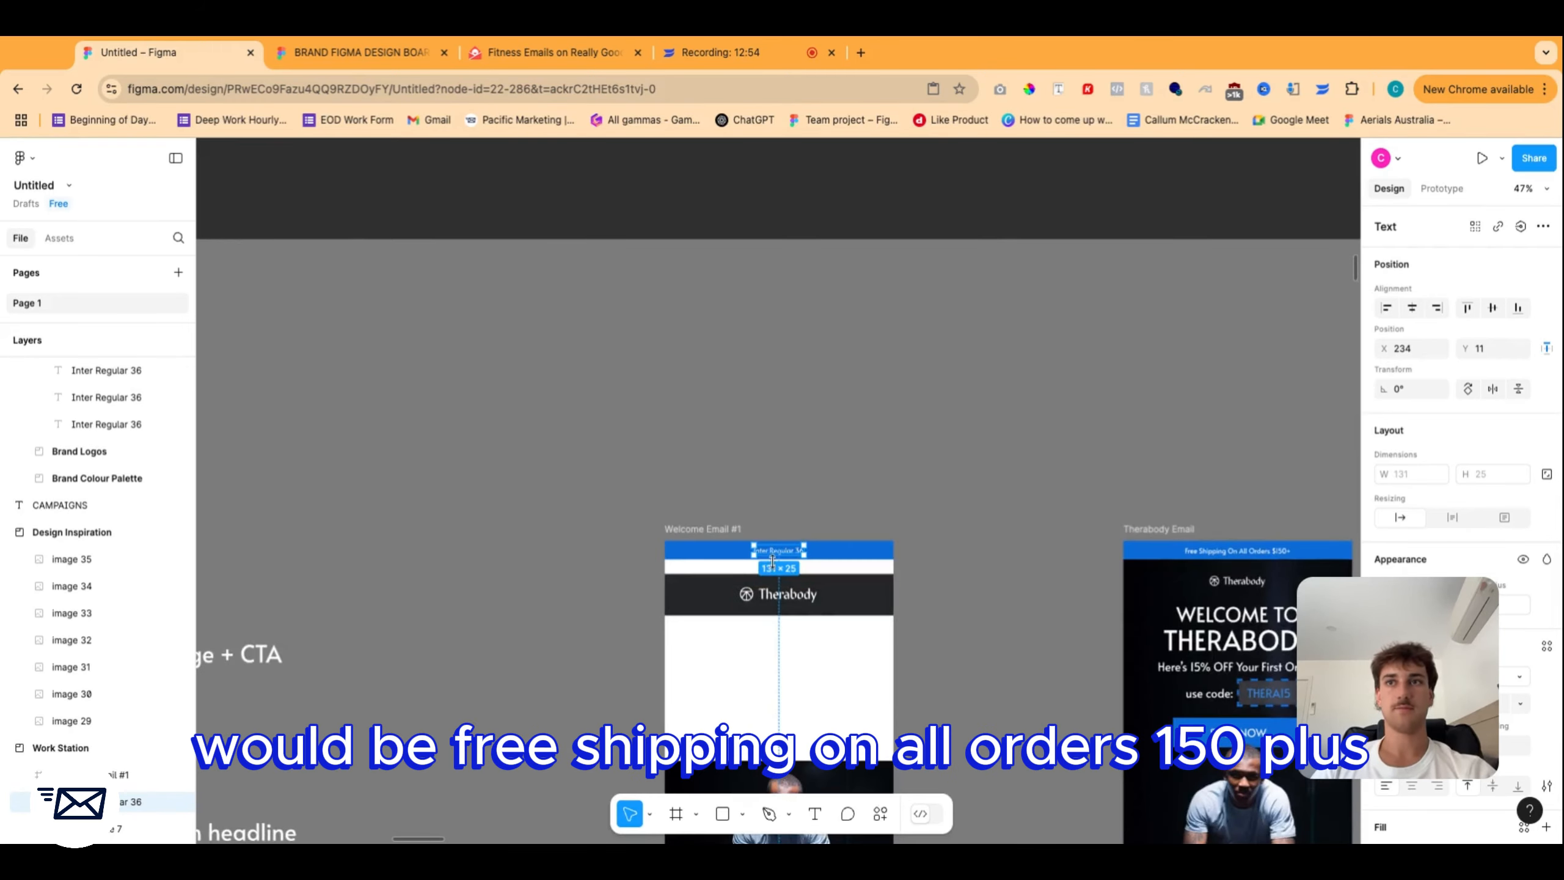
{"action": "scroll", "coordinate": [783, 563], "scroll_direction": "up", "scroll_amount": 7}
{"action": "double_click", "coordinate": [779, 537]}
{"action": "key", "text": "BackSpace"}
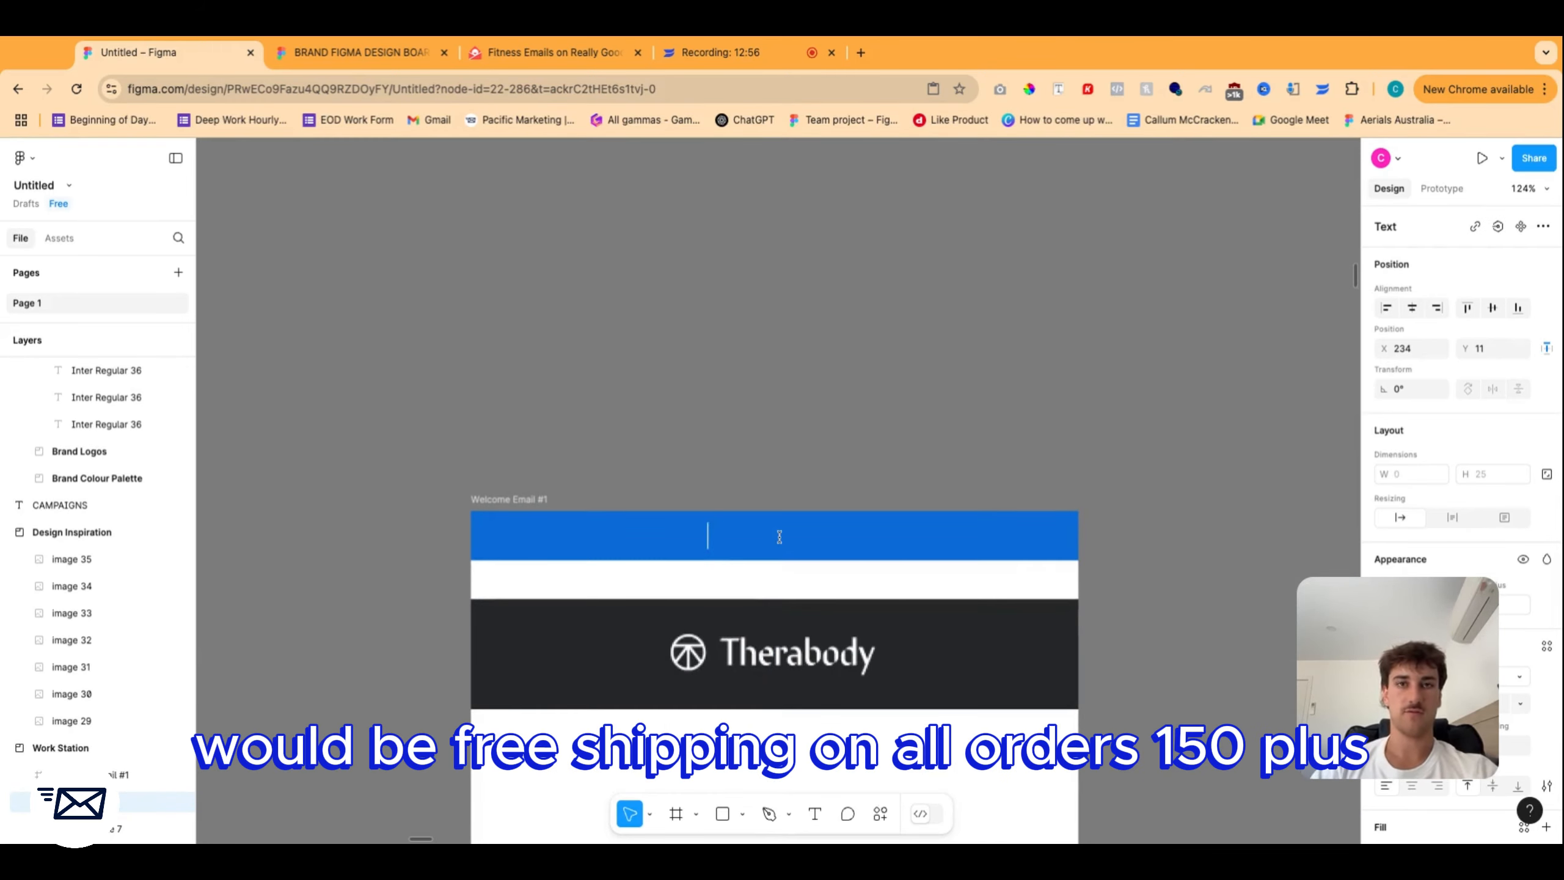
{"action": "type", "text": "Frr"}
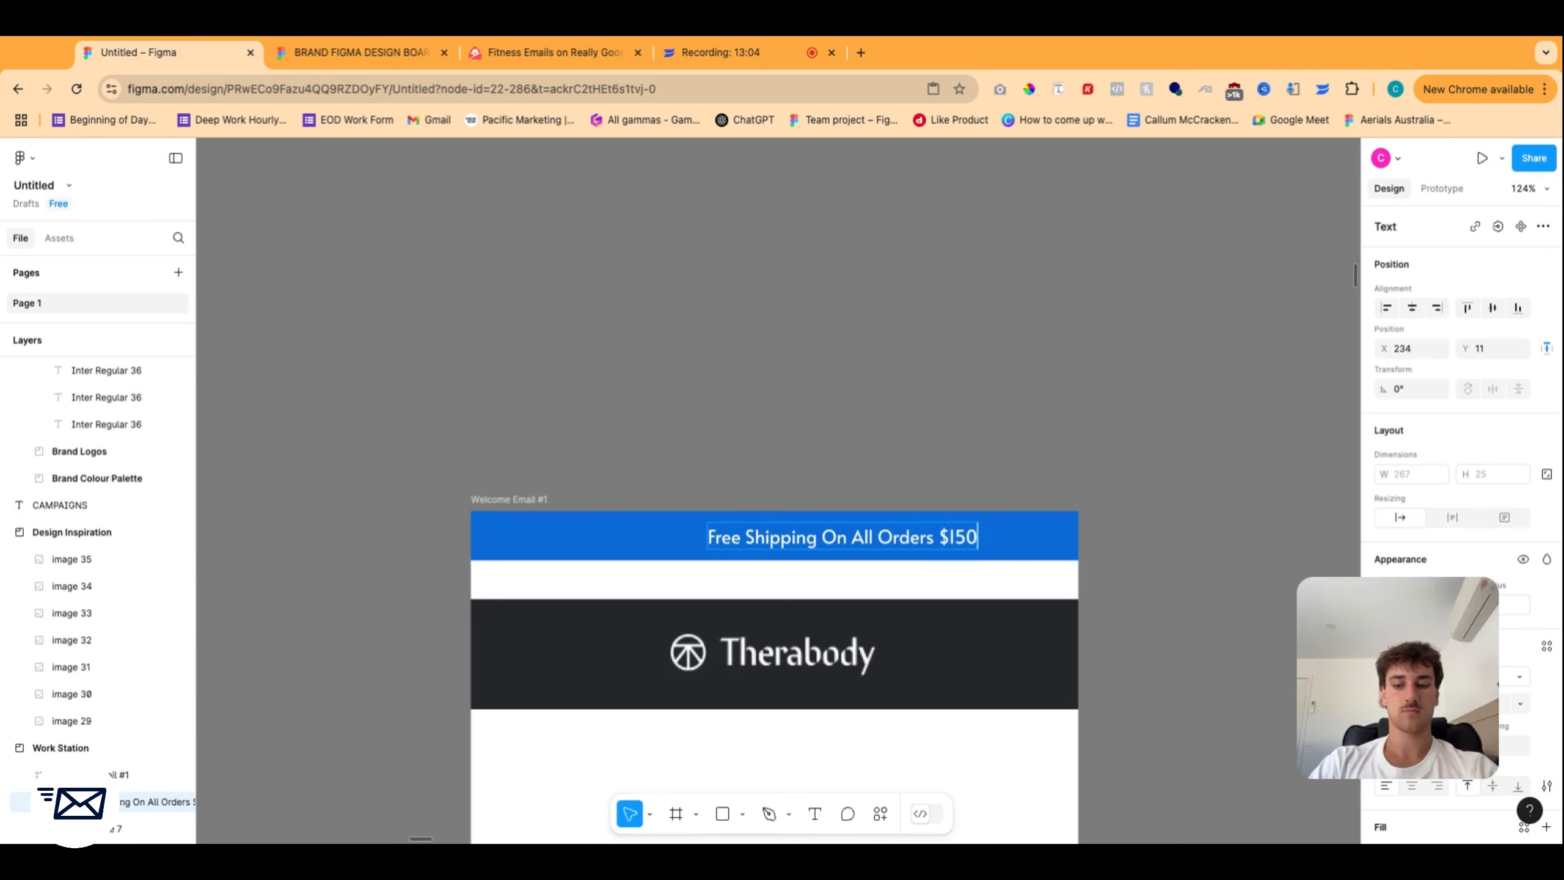
{"action": "key", "text": "Escape"}
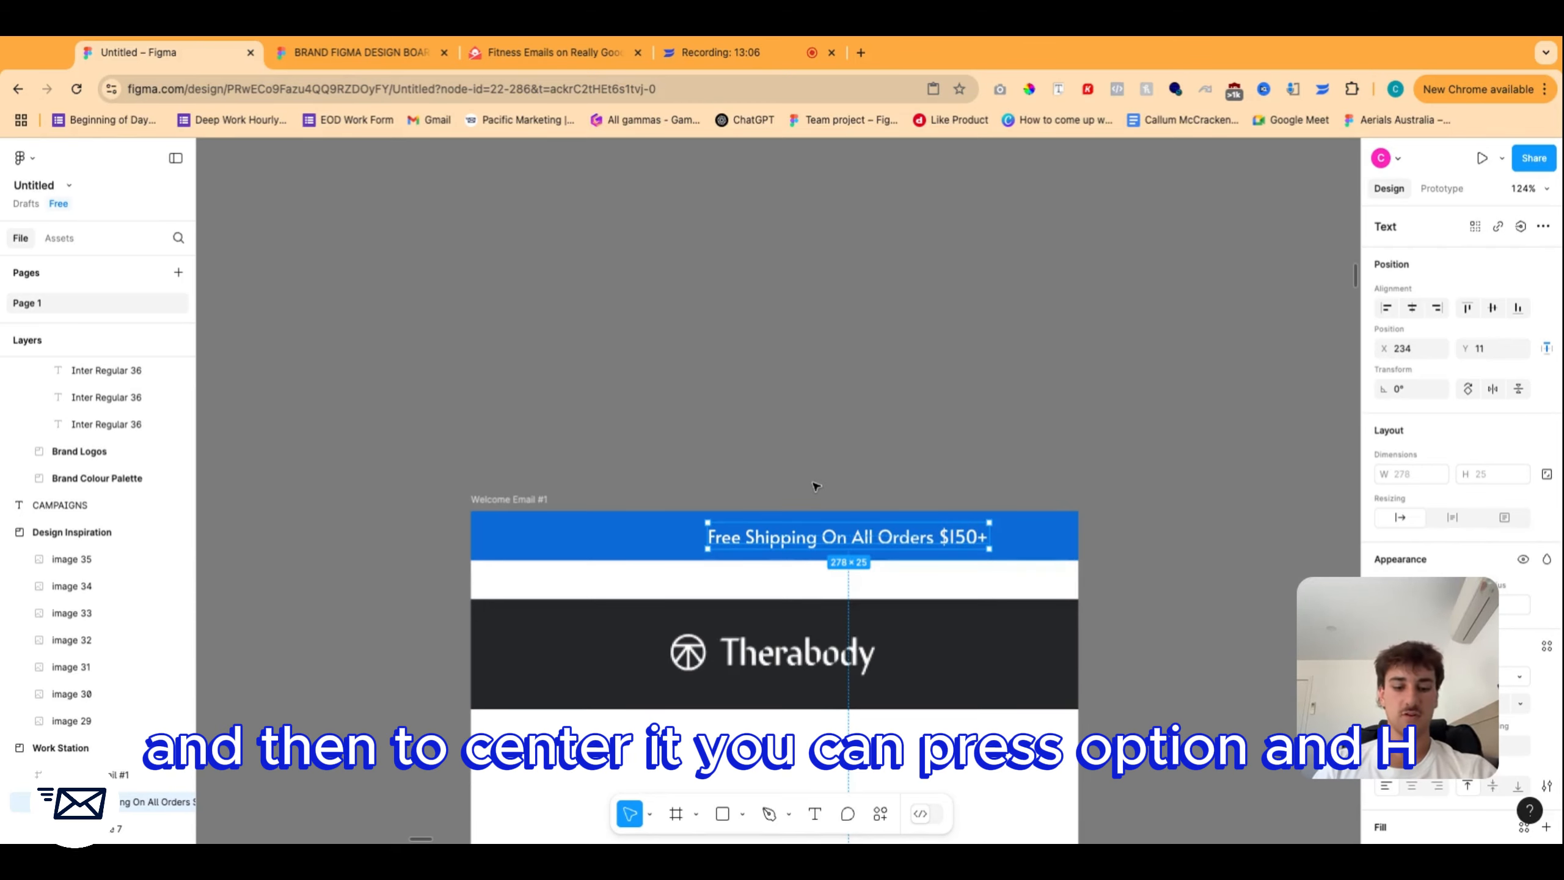
{"action": "key", "text": "alt+h"}
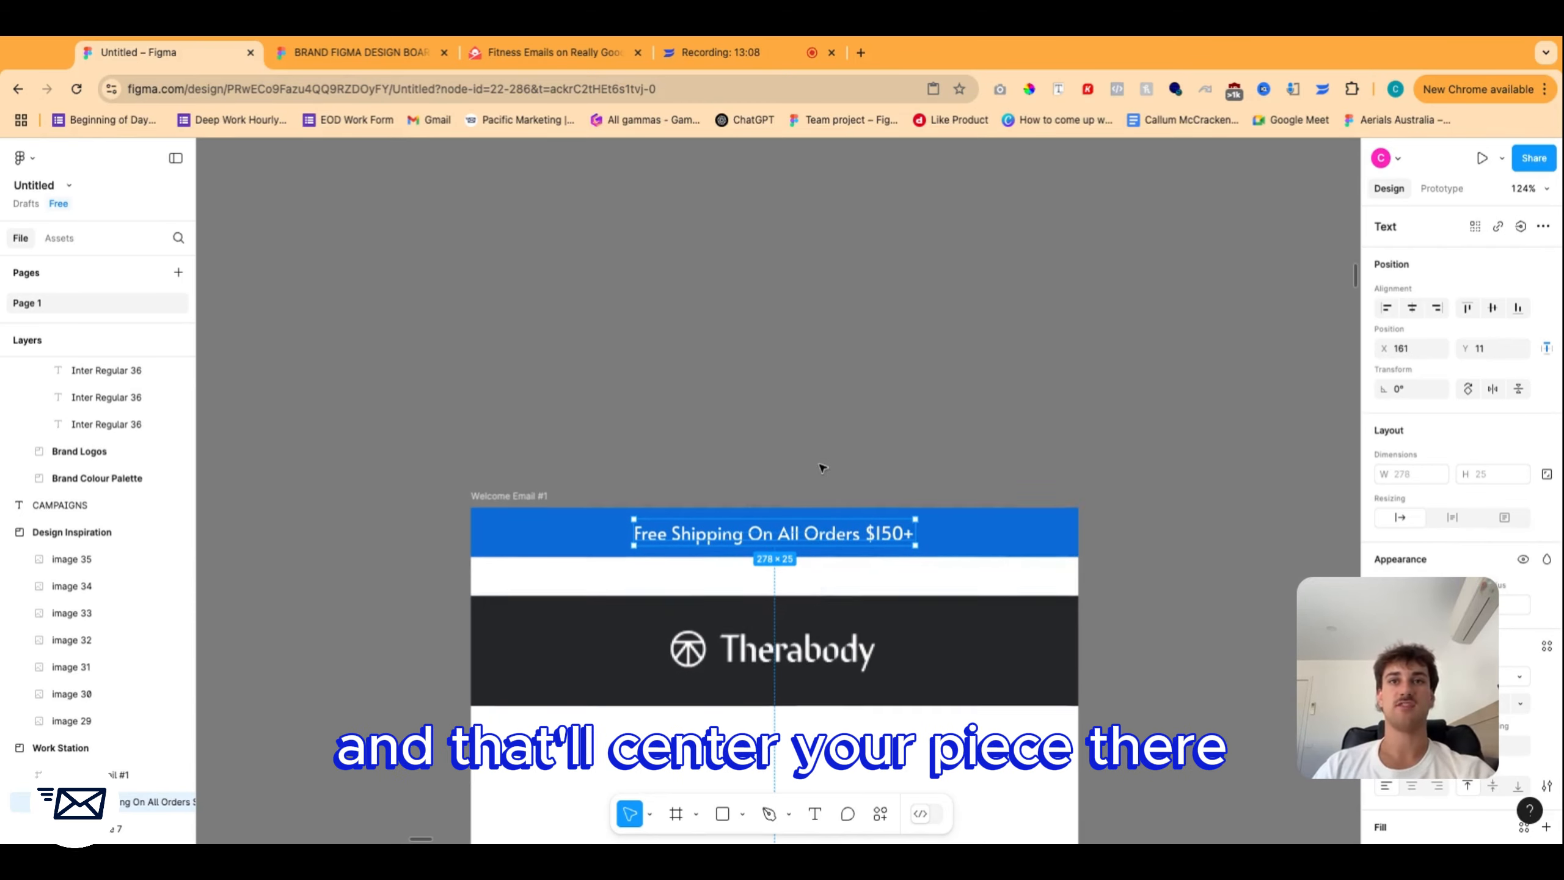
{"action": "scroll", "coordinate": [1183, 374], "scroll_direction": "down", "scroll_amount": 2}
{"action": "left_click", "coordinate": [1183, 375]}
Compare the blank area above the athlete photo in Welcome Email #1 with the Therabody Email's hero section and the photo's background colours.
{"action": "scroll", "coordinate": [1096, 513], "scroll_direction": "down", "scroll_amount": 7}
{"action": "scroll", "coordinate": [1089, 525], "scroll_direction": "down", "scroll_amount": 5}
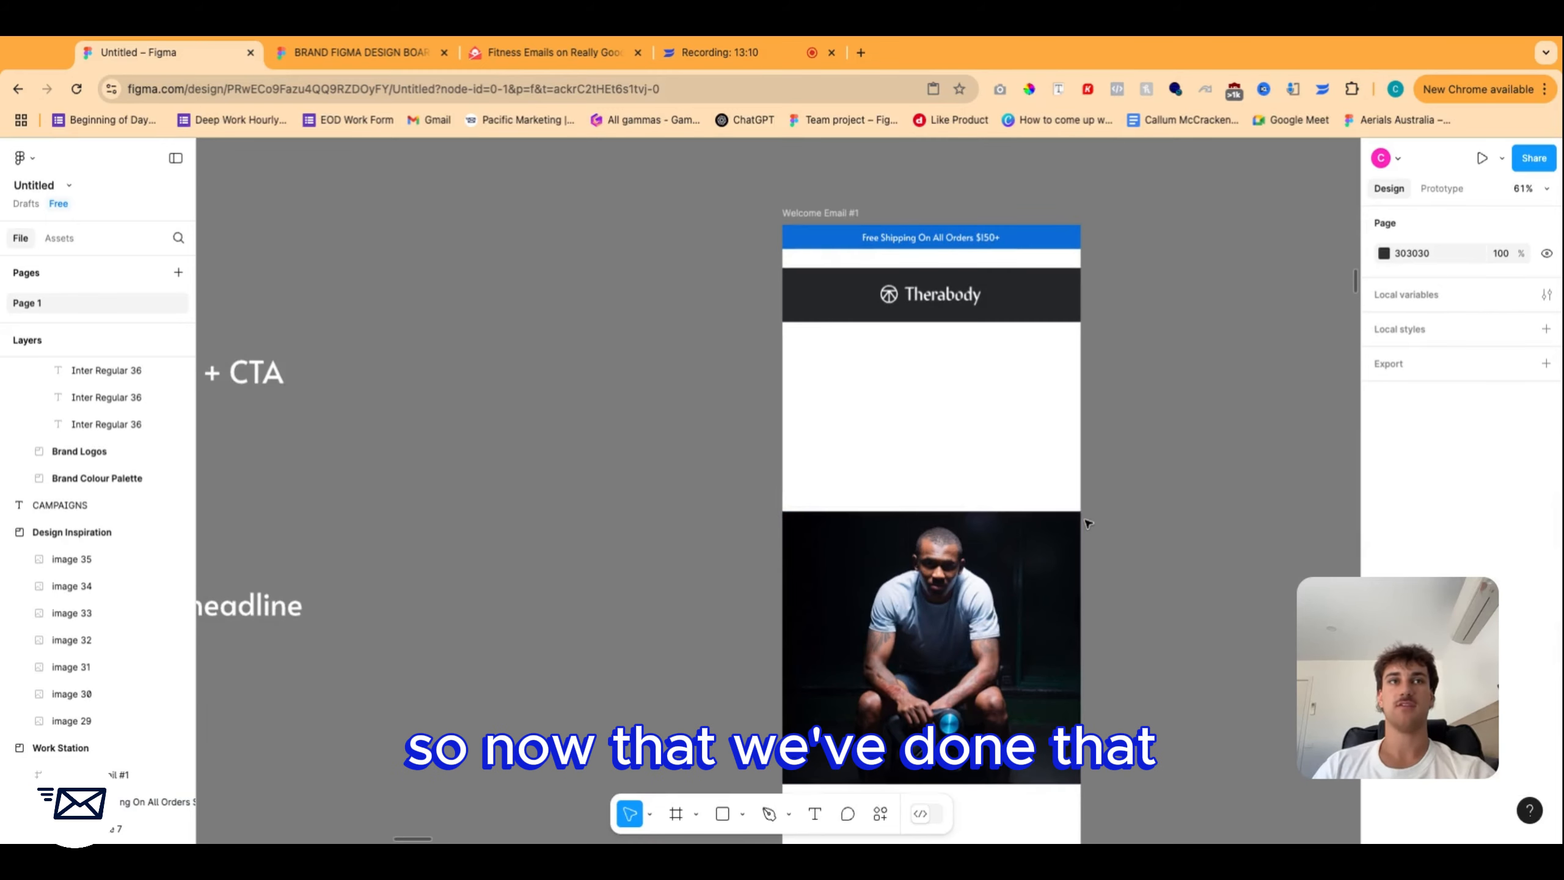
{"action": "scroll", "coordinate": [1075, 519], "scroll_direction": "right", "scroll_amount": 1}
{"action": "scroll", "coordinate": [1075, 519], "scroll_direction": "right", "scroll_amount": 6}
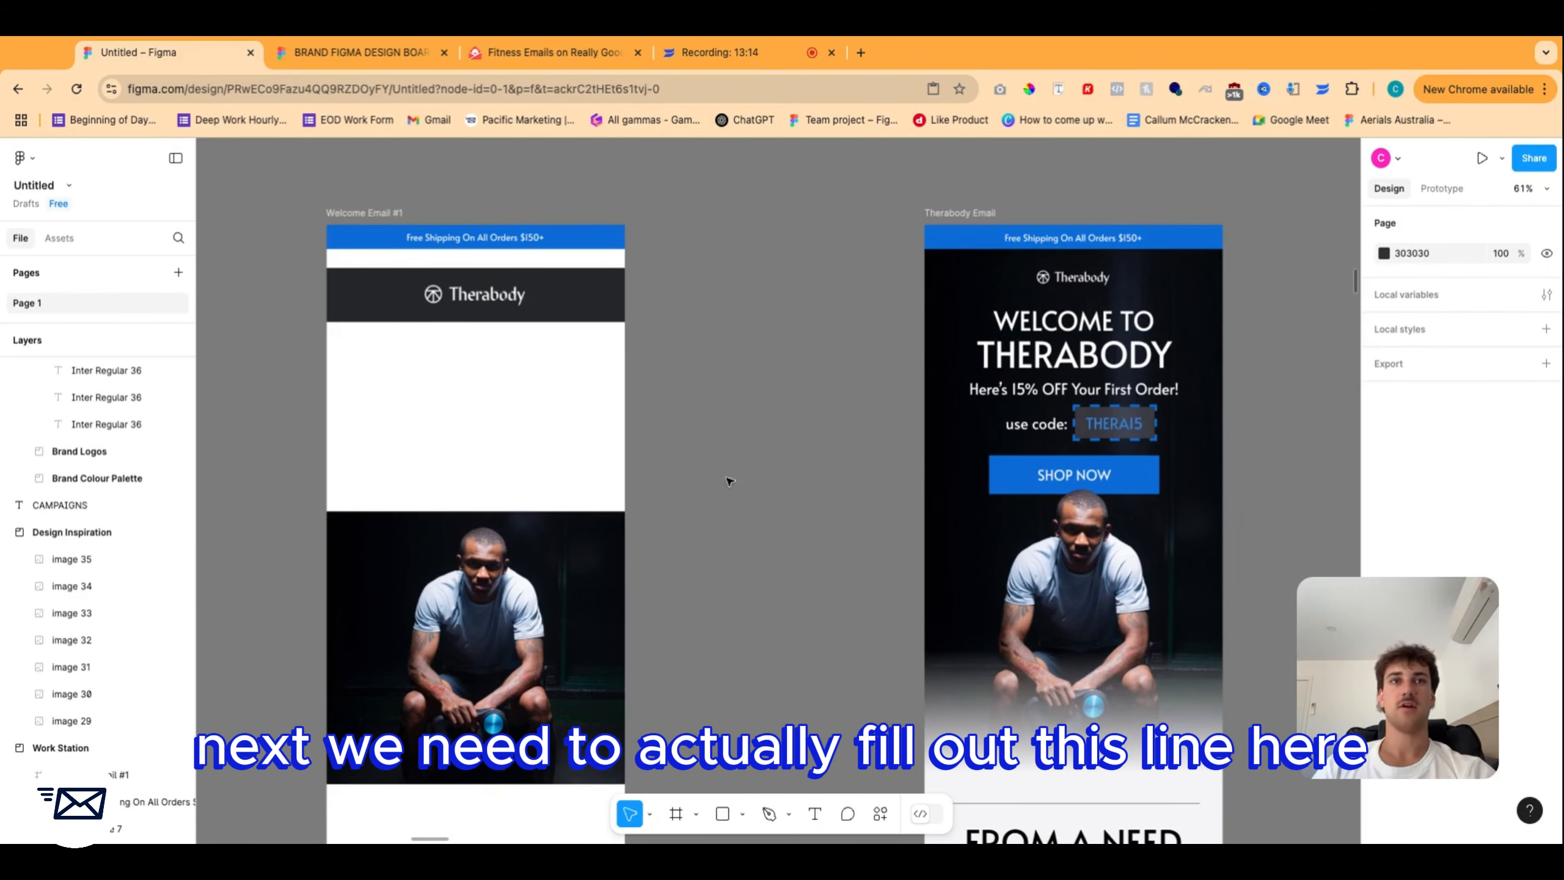
{"action": "scroll", "coordinate": [728, 481], "scroll_direction": "left", "scroll_amount": 4}
{"action": "scroll", "coordinate": [823, 493], "scroll_direction": "up", "scroll_amount": 5}
{"action": "scroll", "coordinate": [706, 531], "scroll_direction": "left", "scroll_amount": 2}
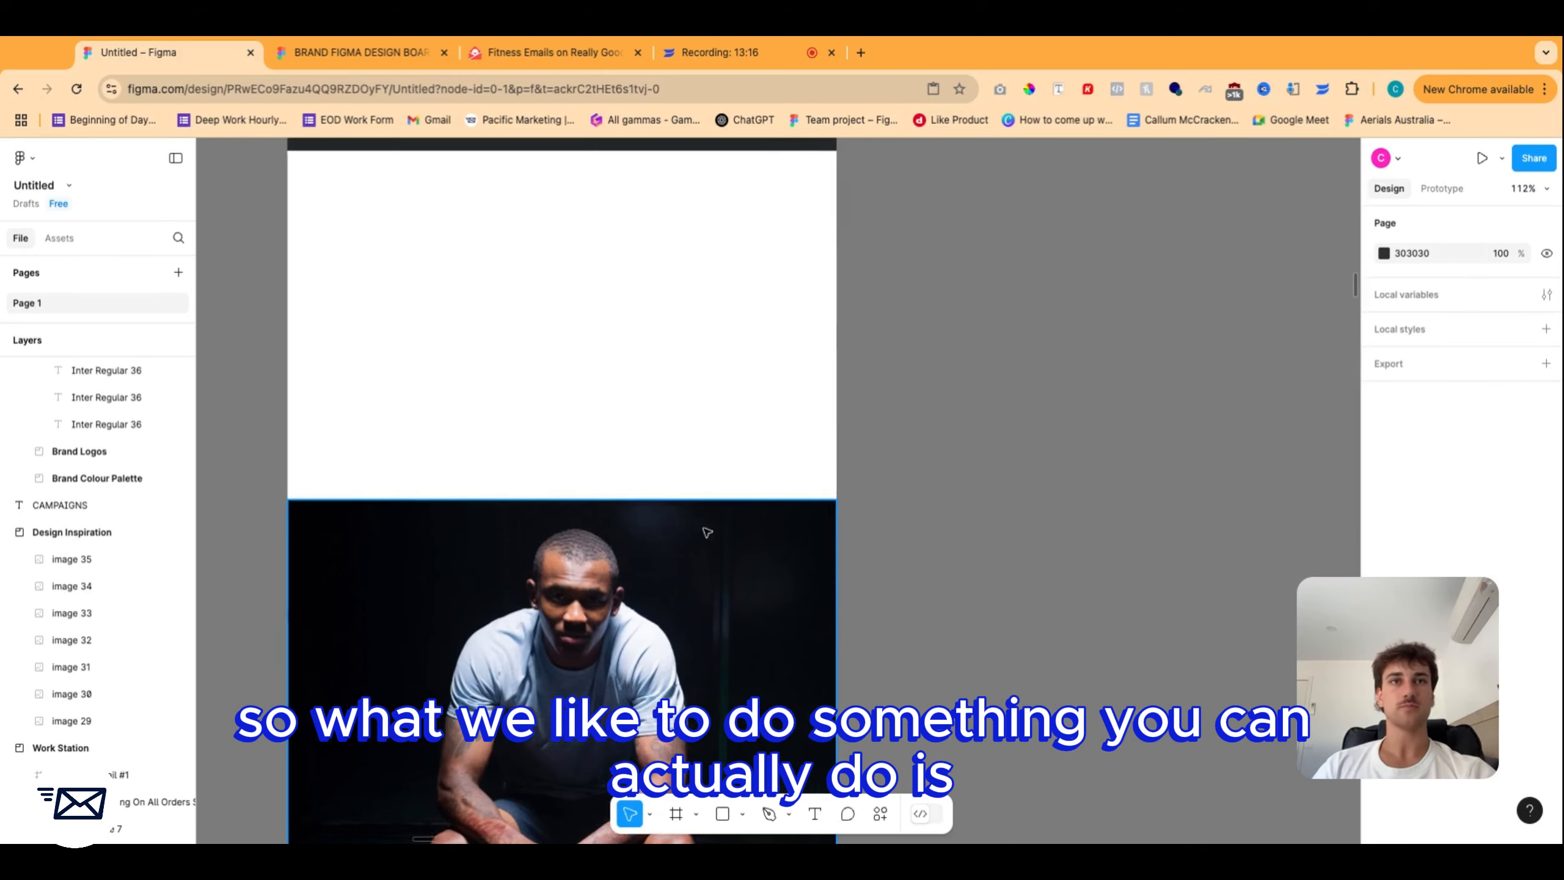
{"action": "scroll", "coordinate": [707, 531], "scroll_direction": "left", "scroll_amount": 3}
{"action": "scroll", "coordinate": [811, 533], "scroll_direction": "up", "scroll_amount": 1}
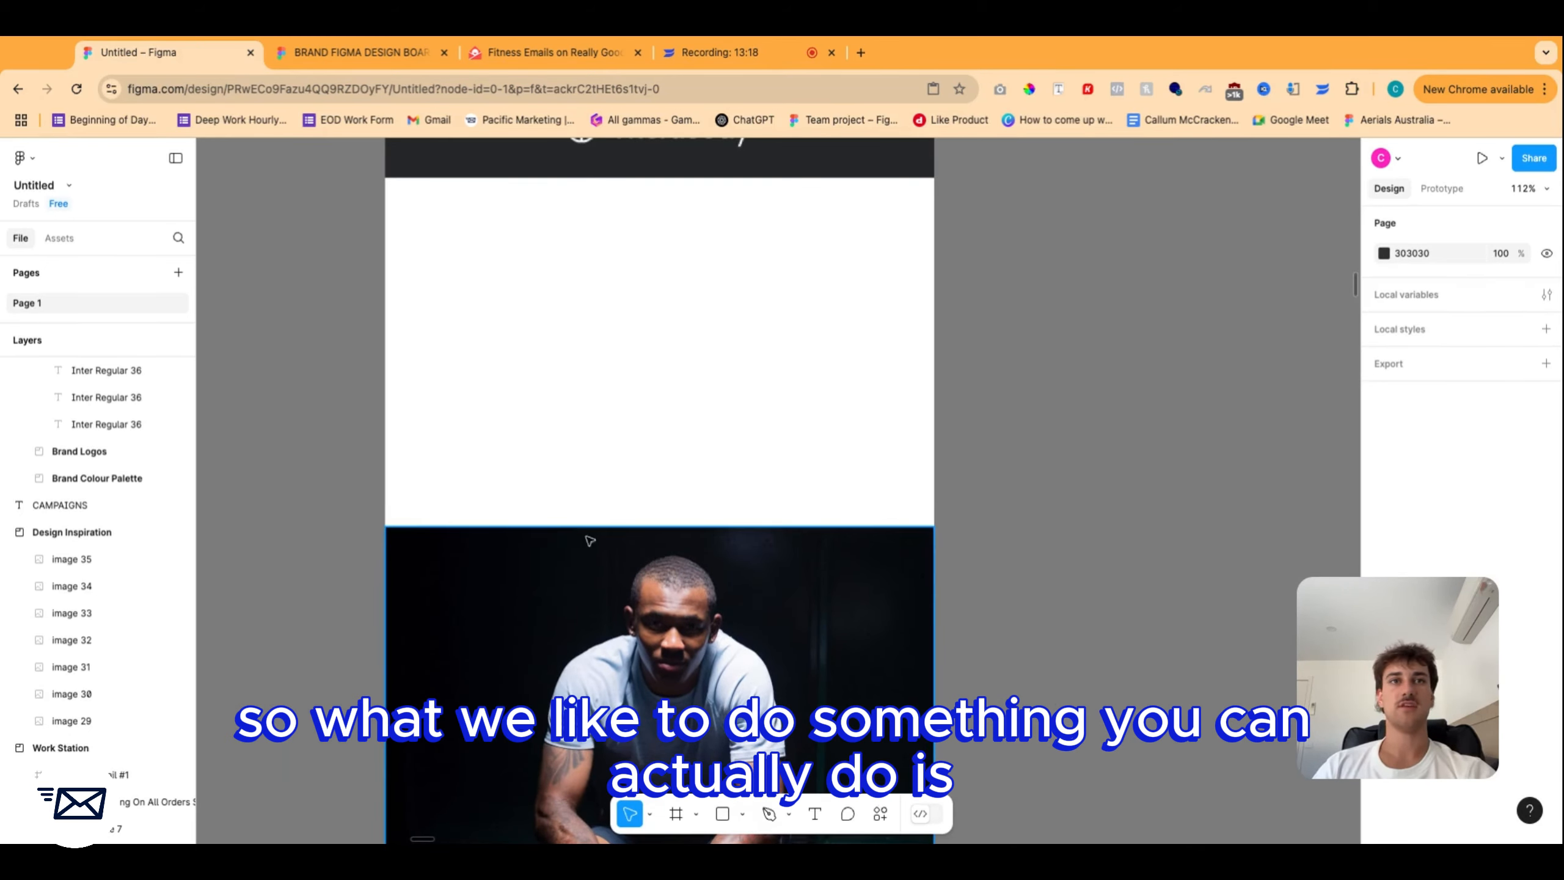
{"action": "scroll", "coordinate": [590, 540], "scroll_direction": "up", "scroll_amount": 5}
{"action": "scroll", "coordinate": [1256, 512], "scroll_direction": "down", "scroll_amount": 5}
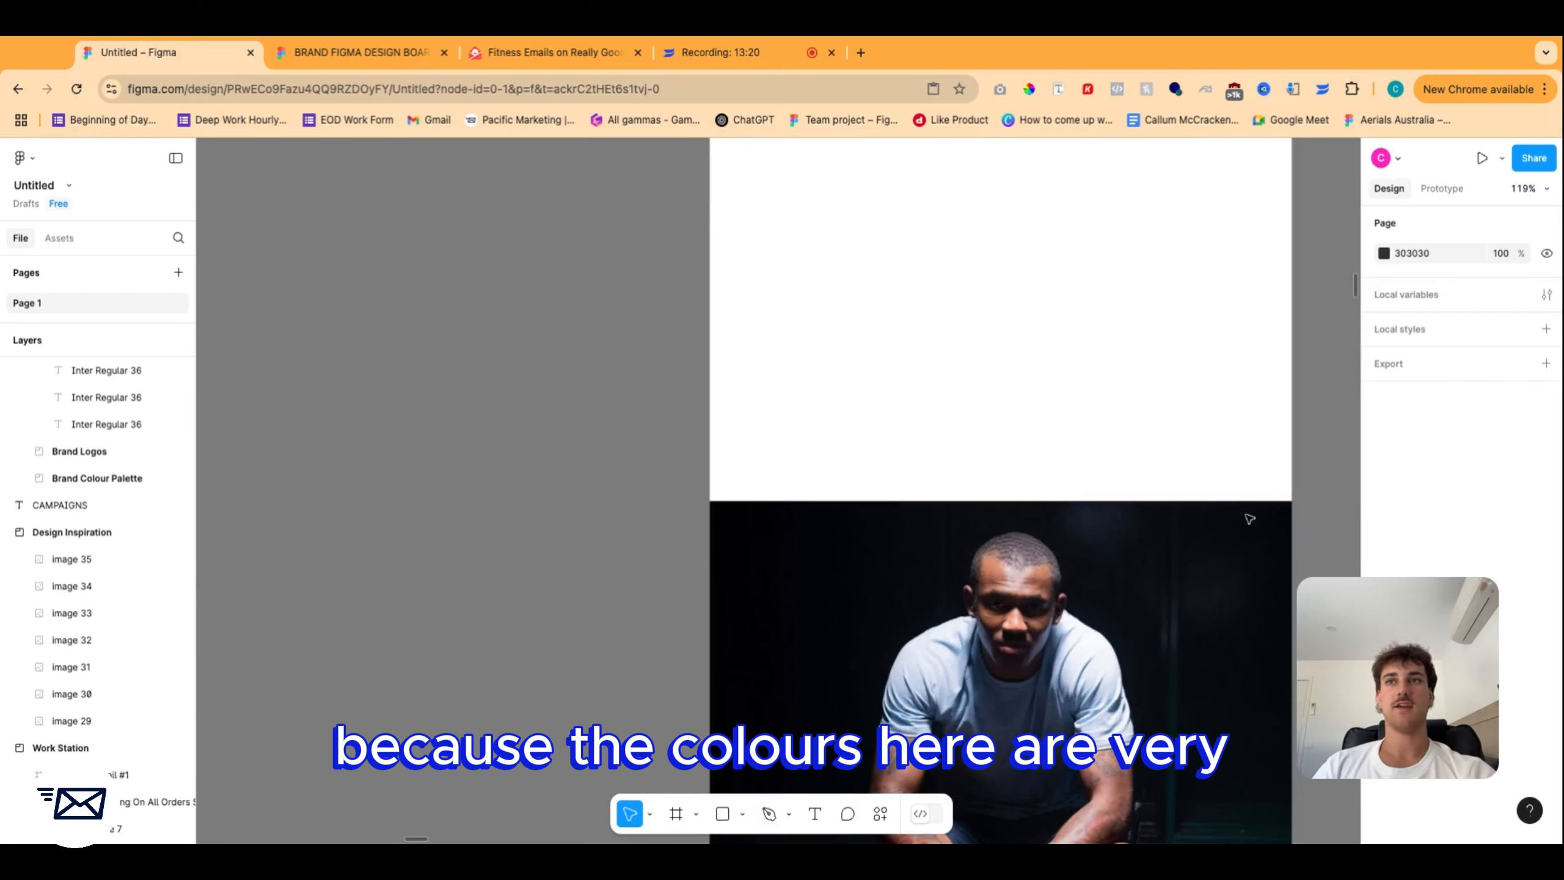
{"action": "scroll", "coordinate": [840, 531], "scroll_direction": "right", "scroll_amount": 3}
{"action": "scroll", "coordinate": [700, 528], "scroll_direction": "down", "scroll_amount": 3}
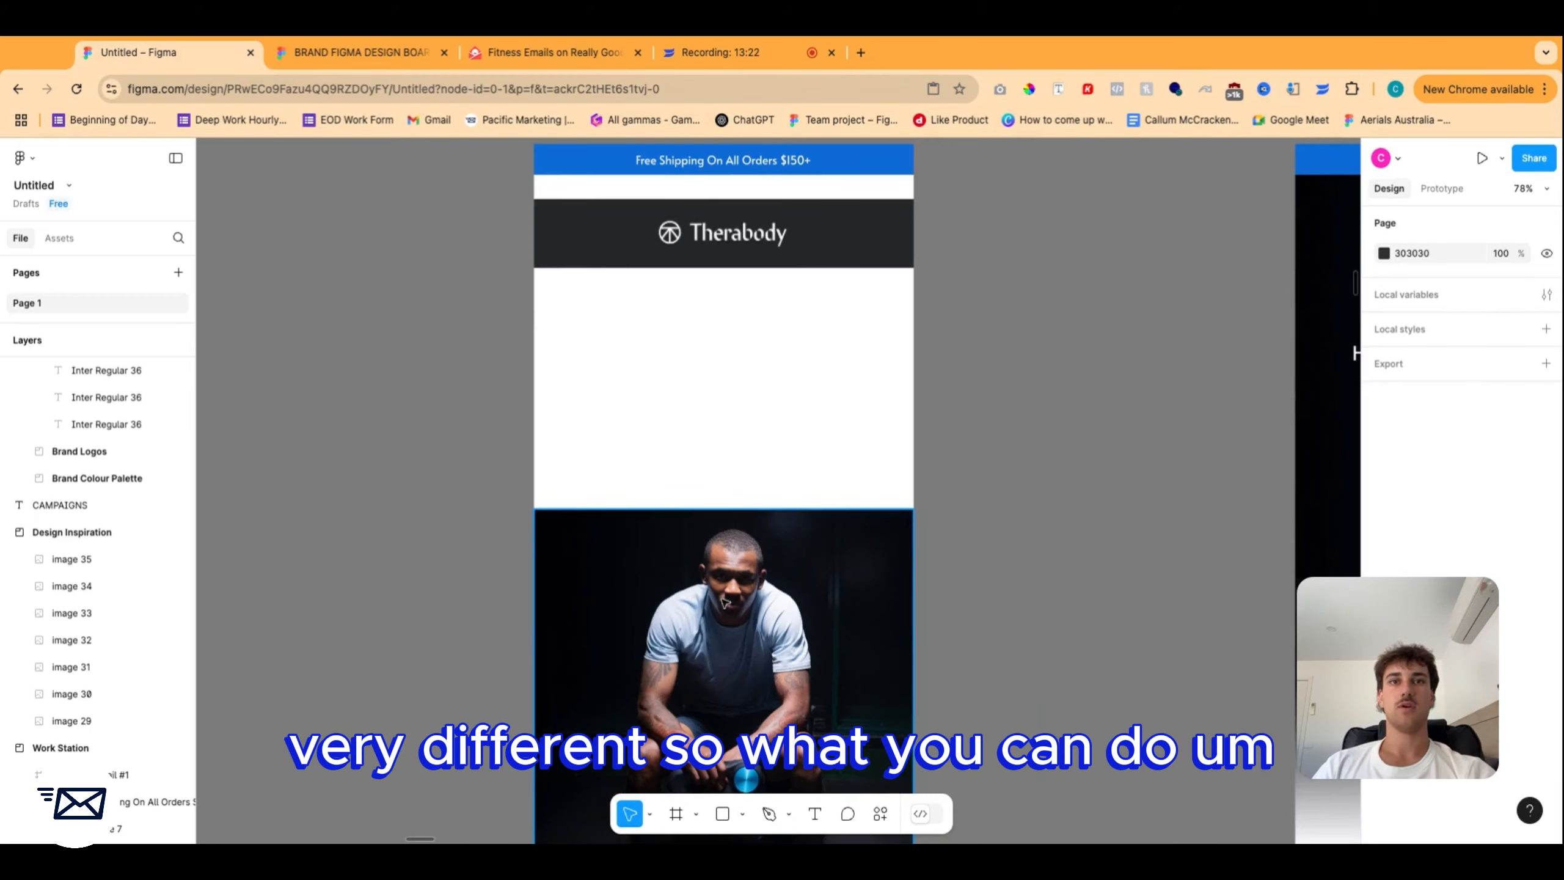
Draw a rectangle about 598 wide above the athlete photo and extend it up to the blue bar, about 510 high.
{"action": "key", "text": "r"}
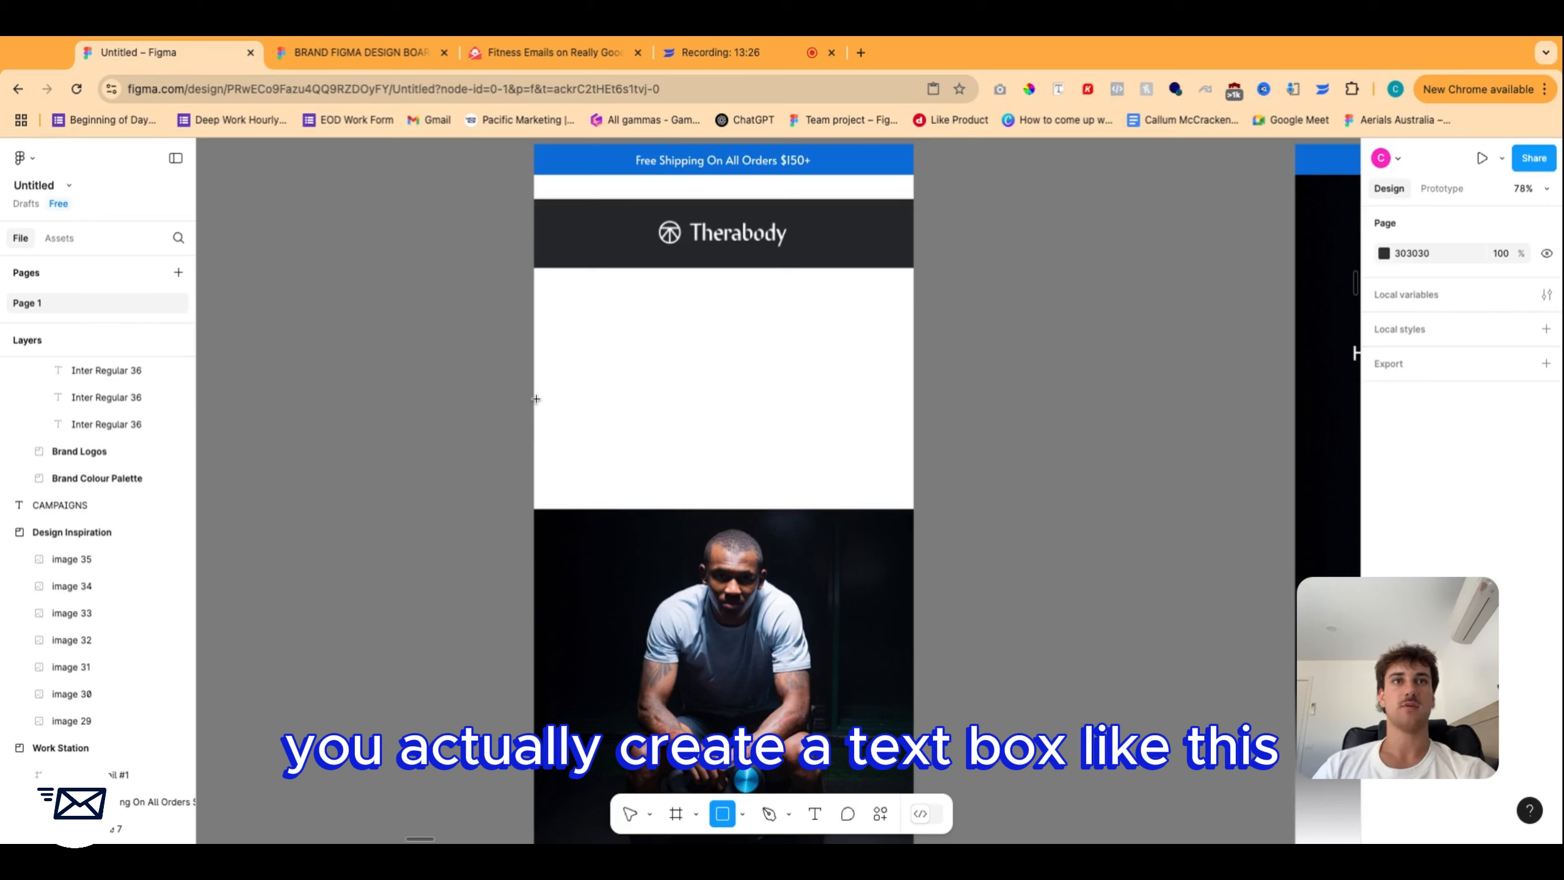
{"action": "mouse_move", "coordinate": [537, 398]}
{"action": "left_mouse_down"}
{"action": "mouse_move", "coordinate": [554, 508]}
{"action": "mouse_move", "coordinate": [914, 508]}
{"action": "left_mouse_up"}
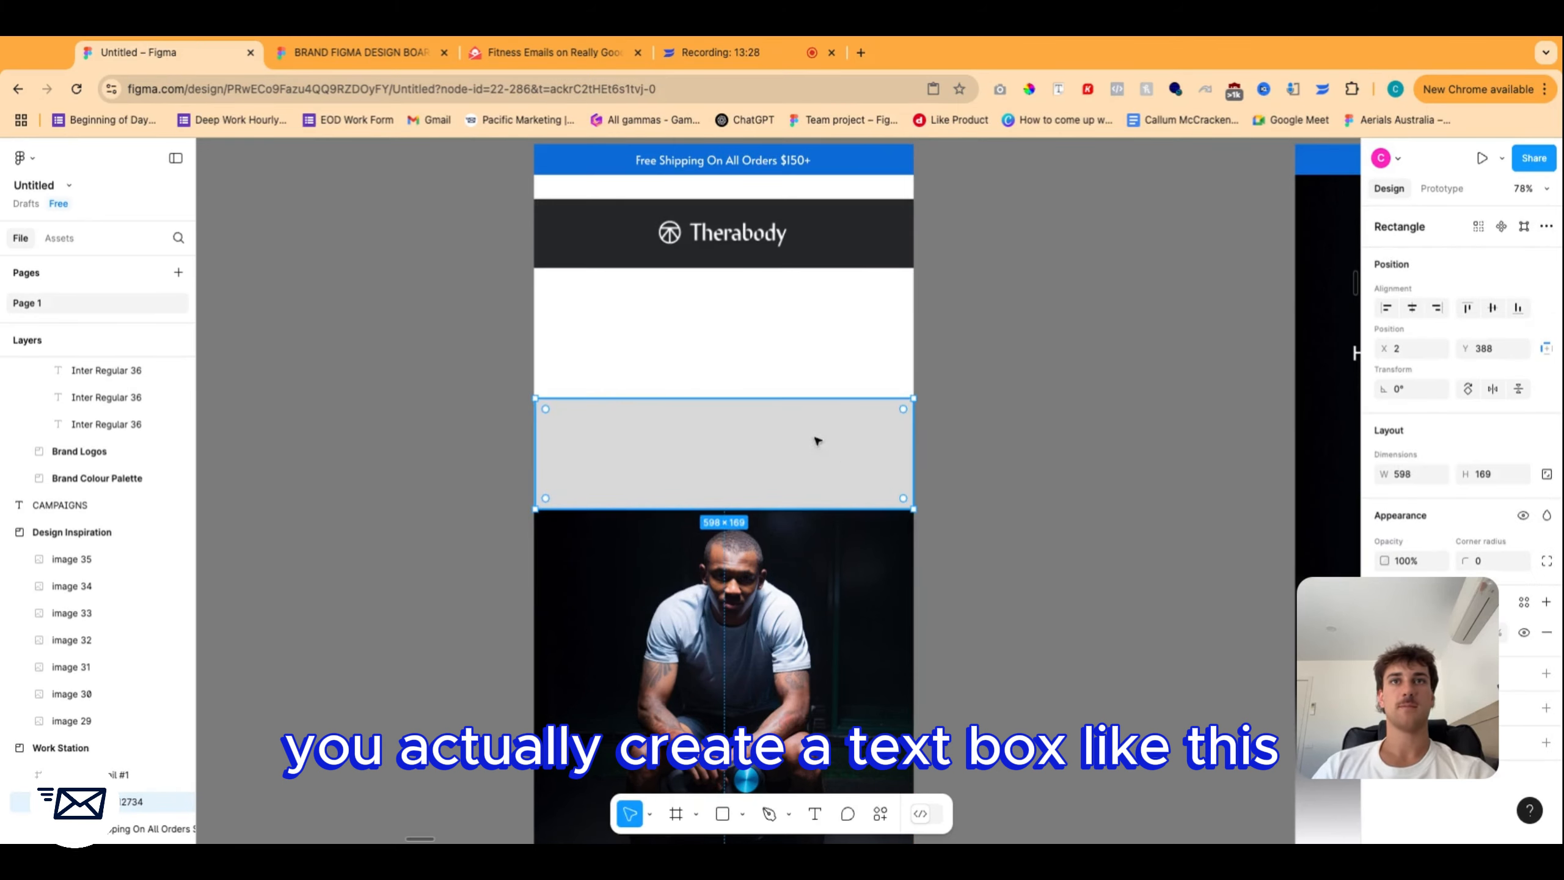
{"action": "left_click_drag", "start_coordinate": [795, 398], "coordinate": [804, 177]}
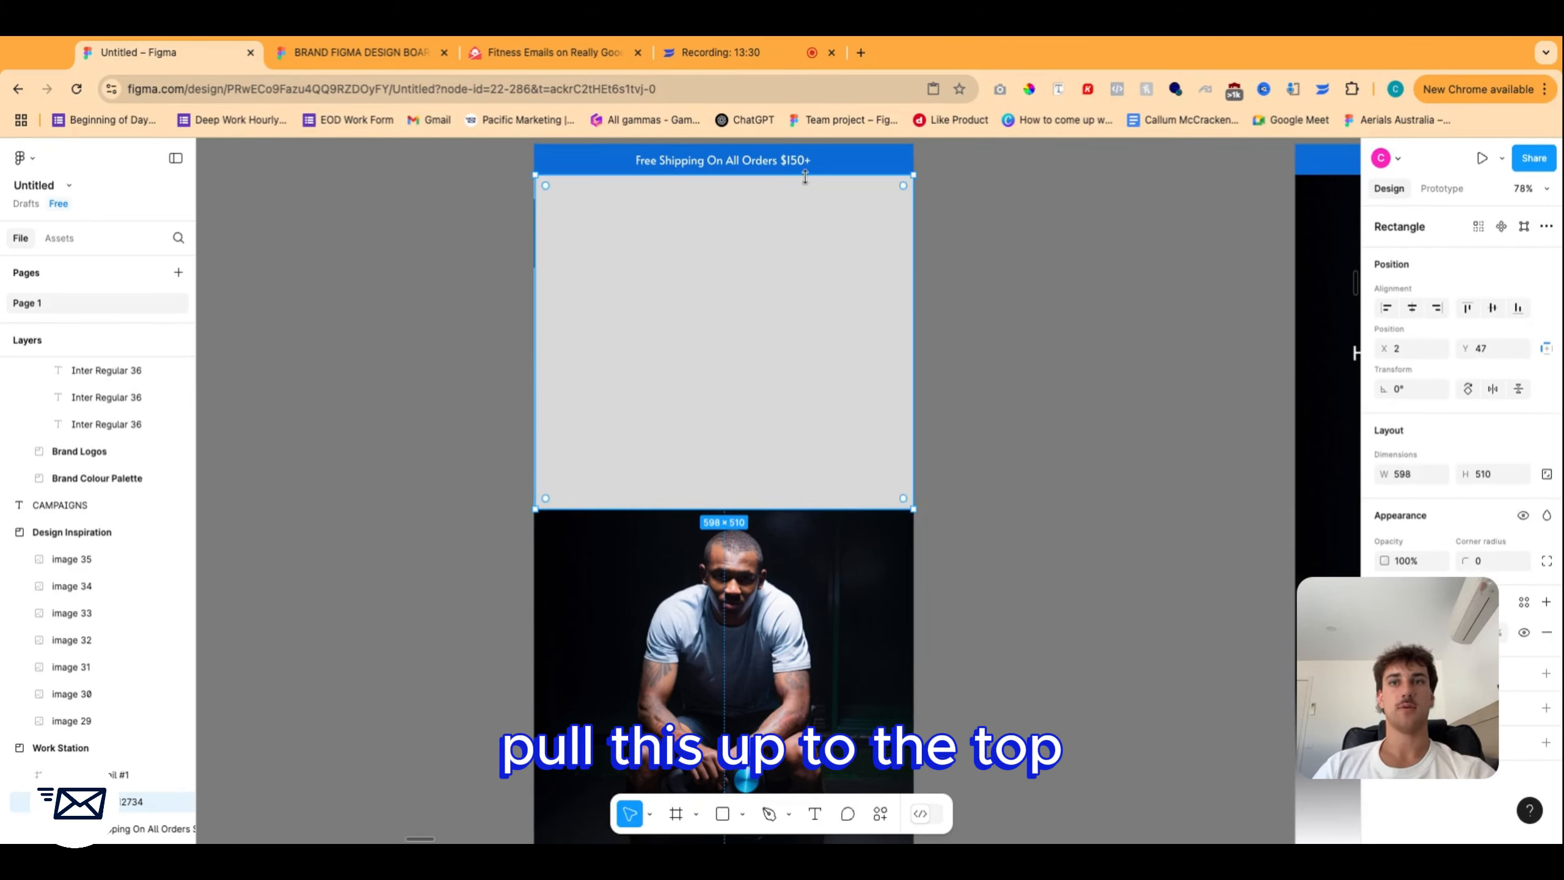
Set the new rectangle's width to 600, align it at X 0 and send it behind the email's other layers.
{"action": "left_click", "coordinate": [1412, 479]}
{"action": "type", "text": "600"}
{"action": "key", "text": "Return"}
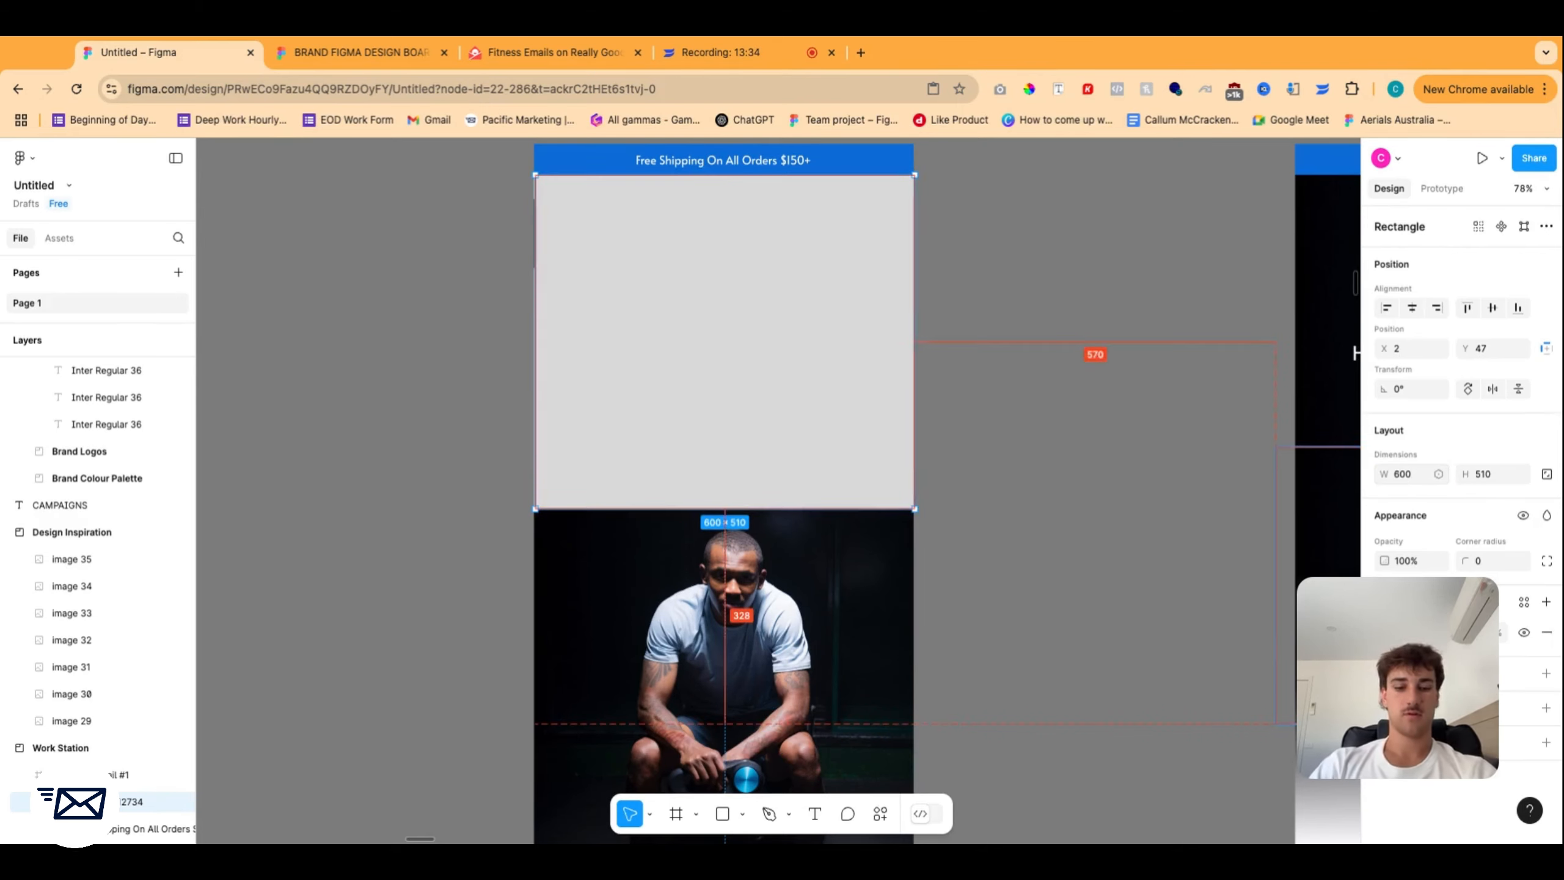
{"action": "key", "text": "super+alt+bracketleft"}
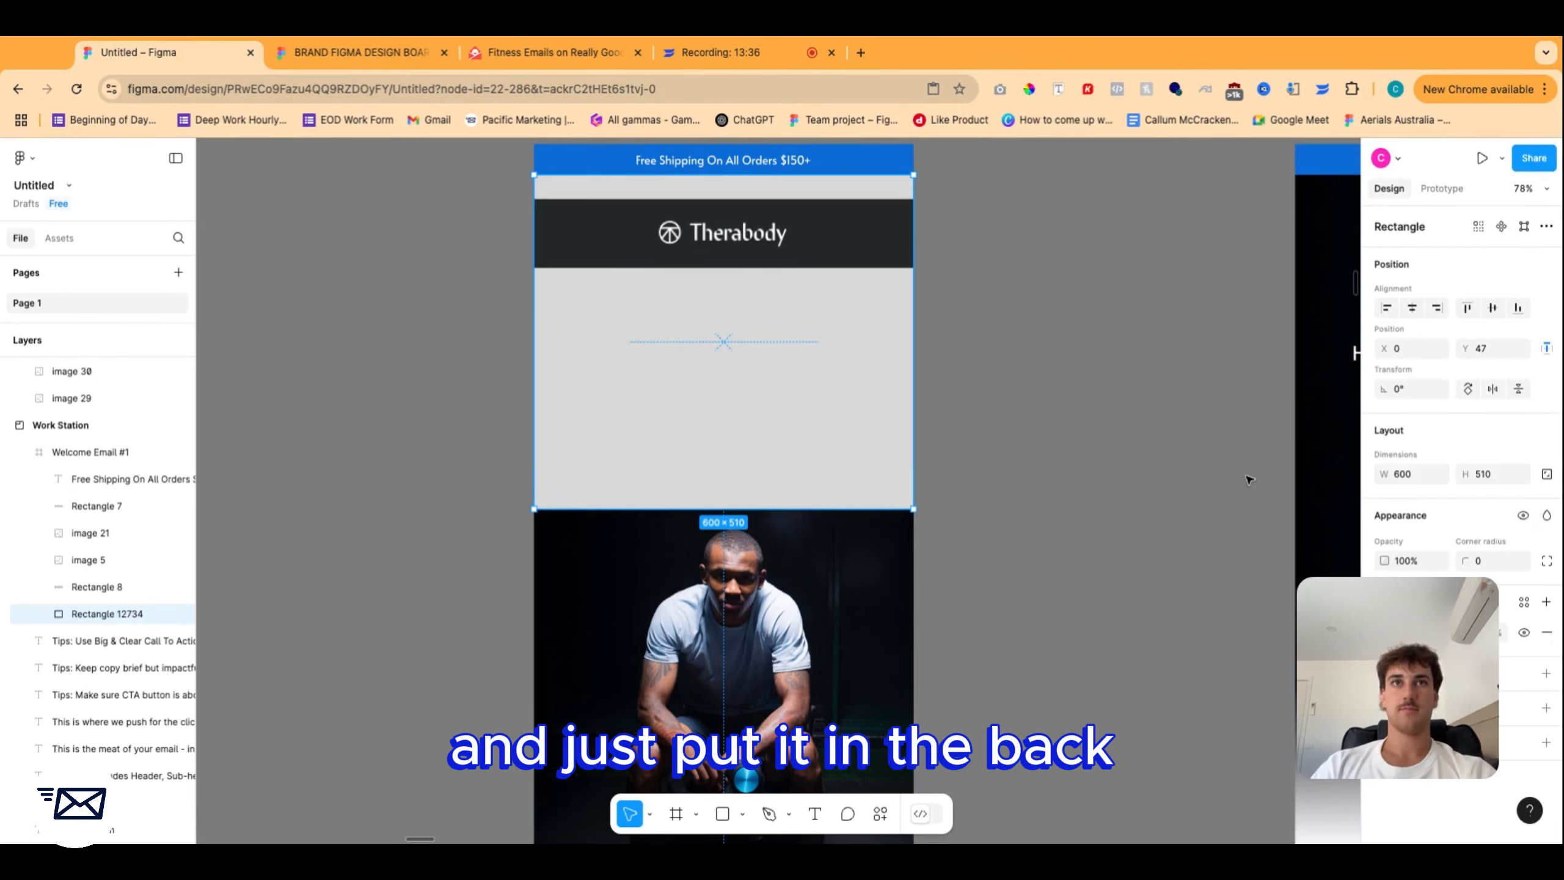
Give the rectangle a linear gradient fill running horizontally along its lower edge from one side to the other.
{"action": "left_click", "coordinate": [1386, 633]}
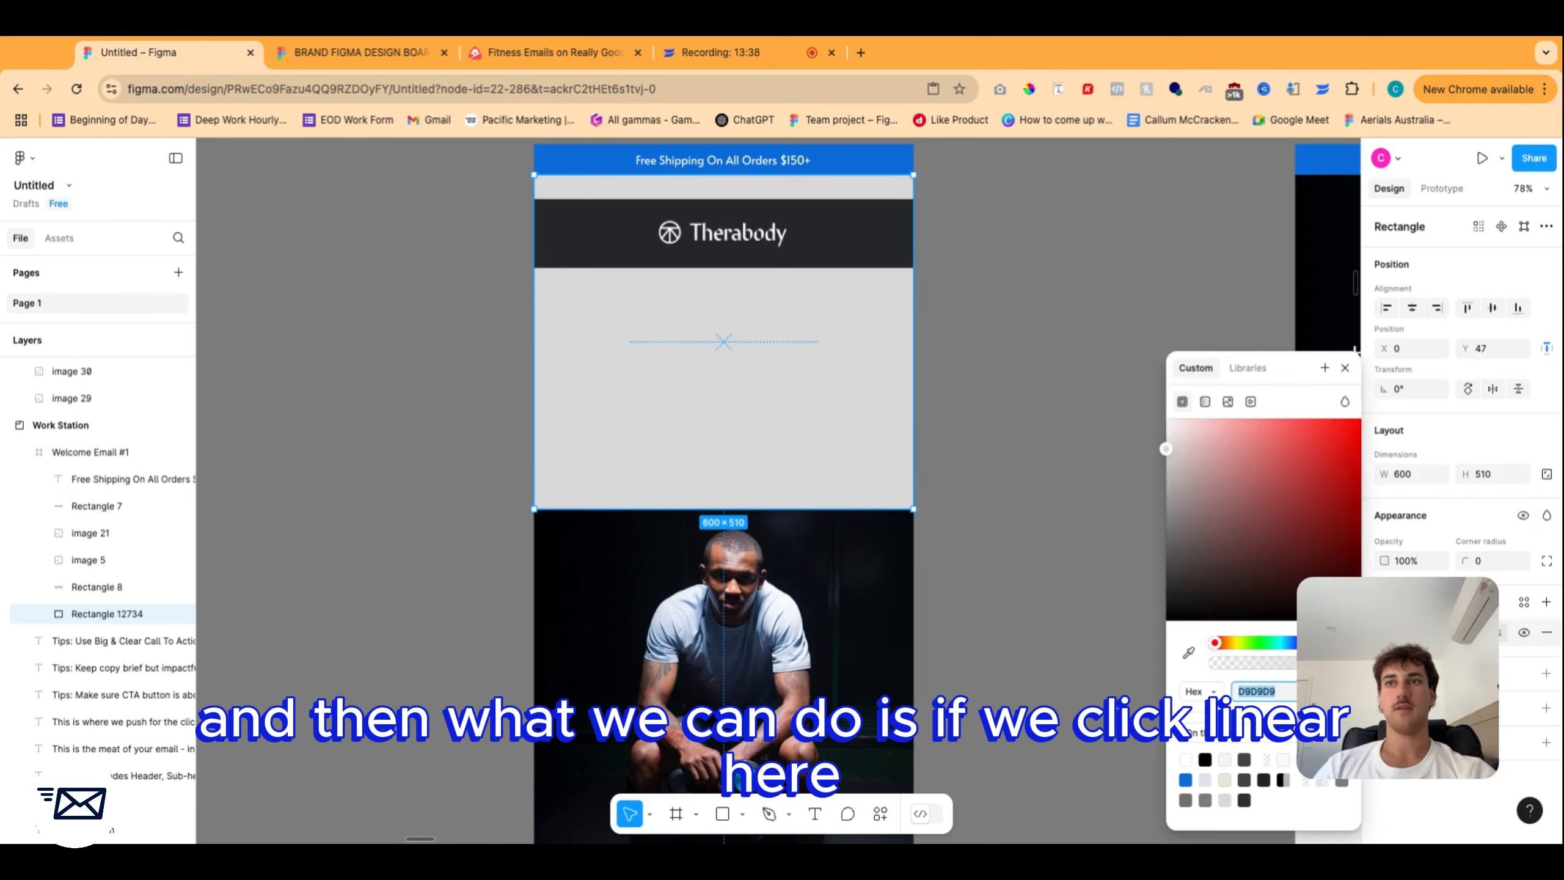
{"action": "left_click", "coordinate": [1203, 402]}
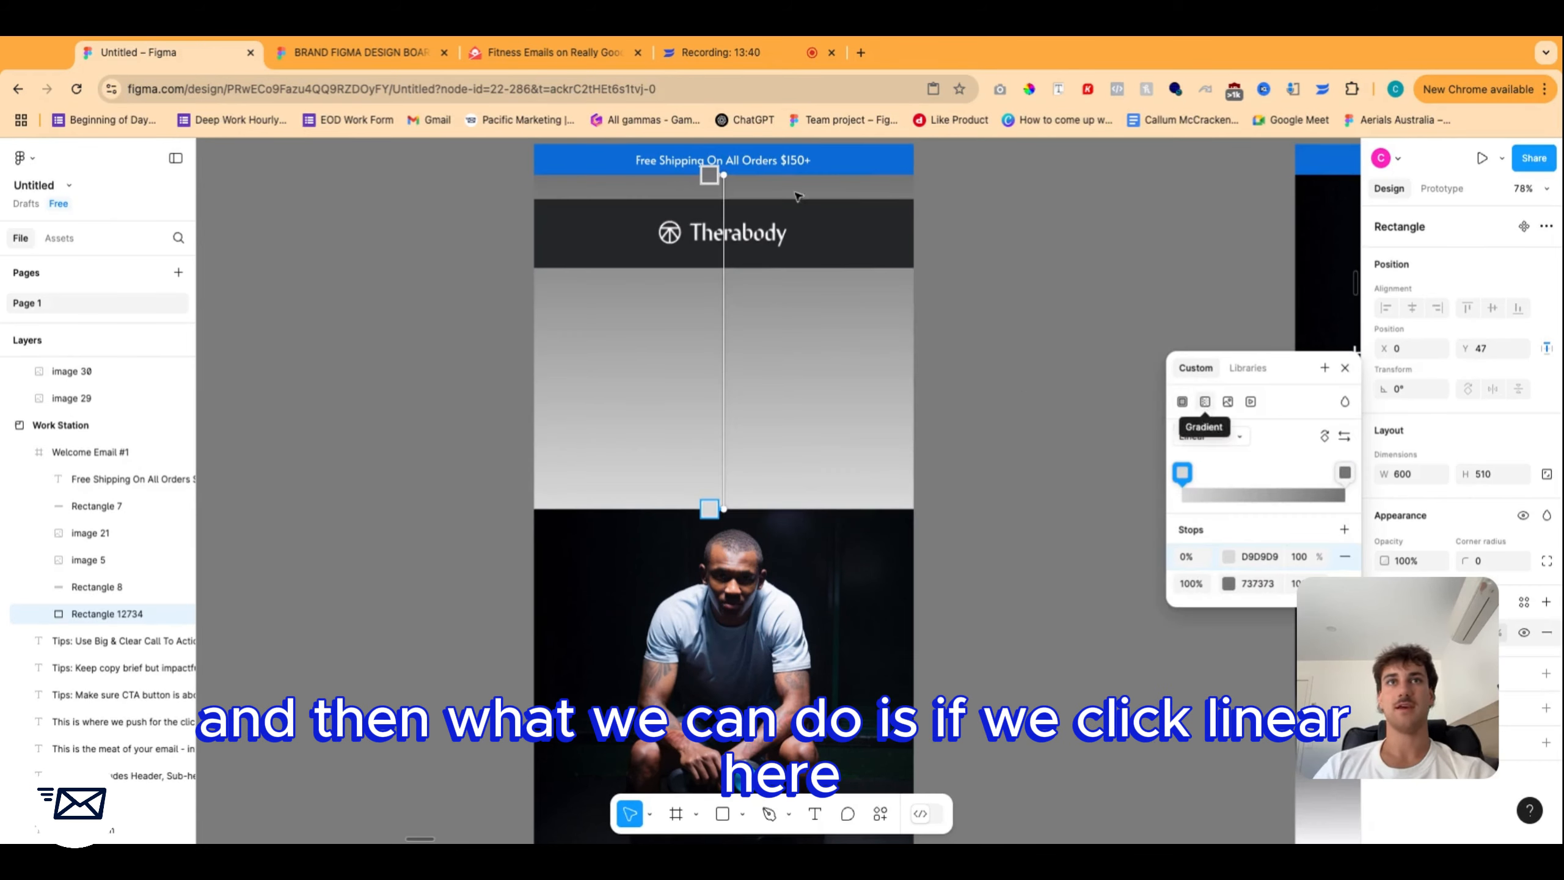
{"action": "left_click_drag", "start_coordinate": [723, 176], "coordinate": [530, 510]}
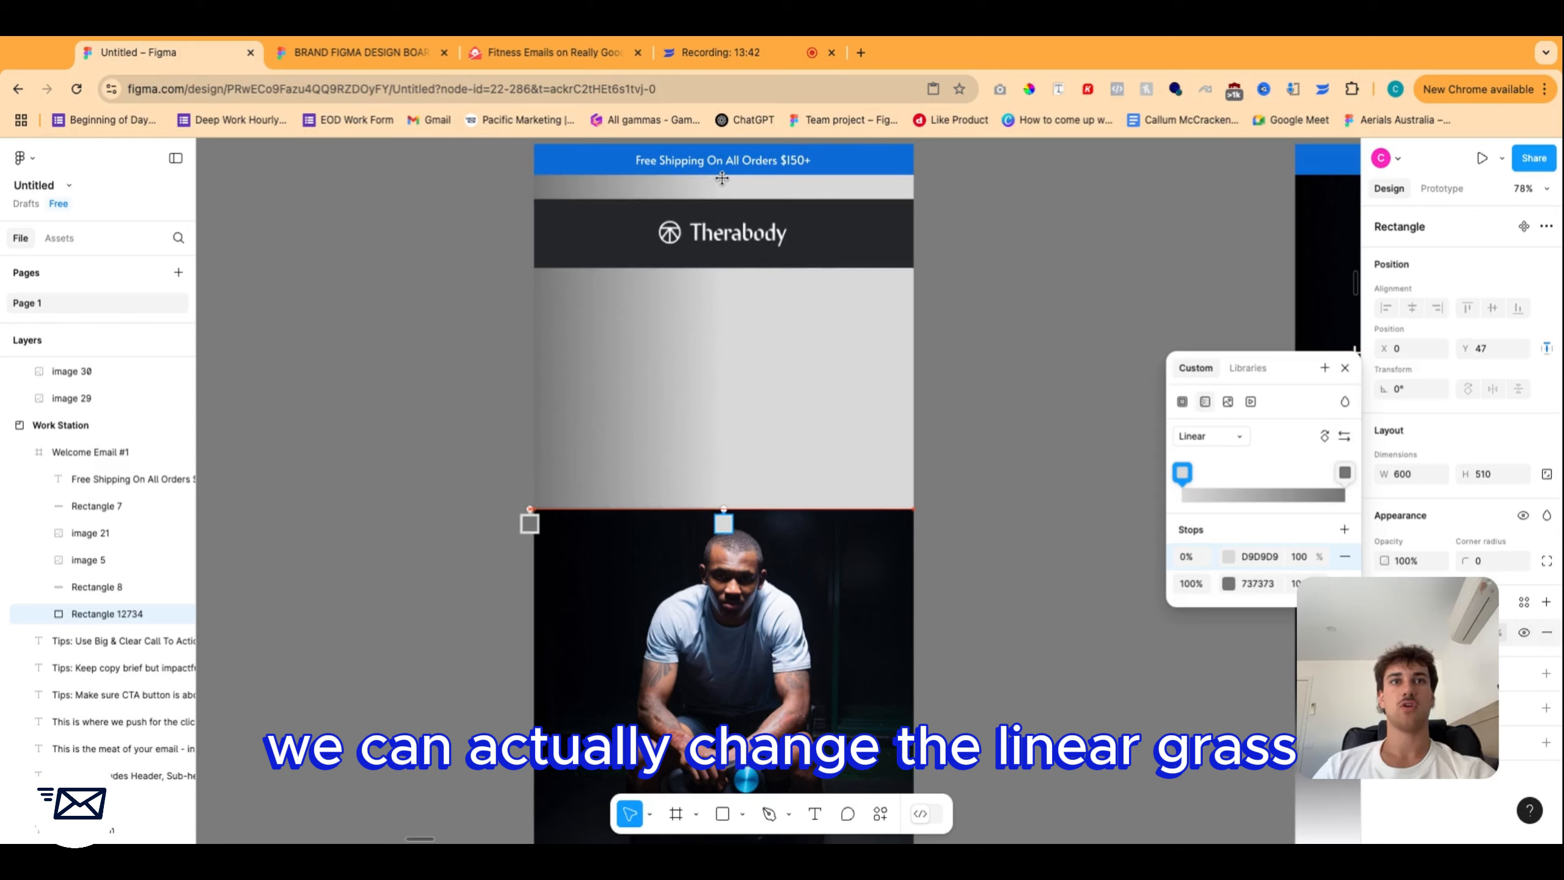
{"action": "left_click_drag", "start_coordinate": [721, 510], "coordinate": [914, 510]}
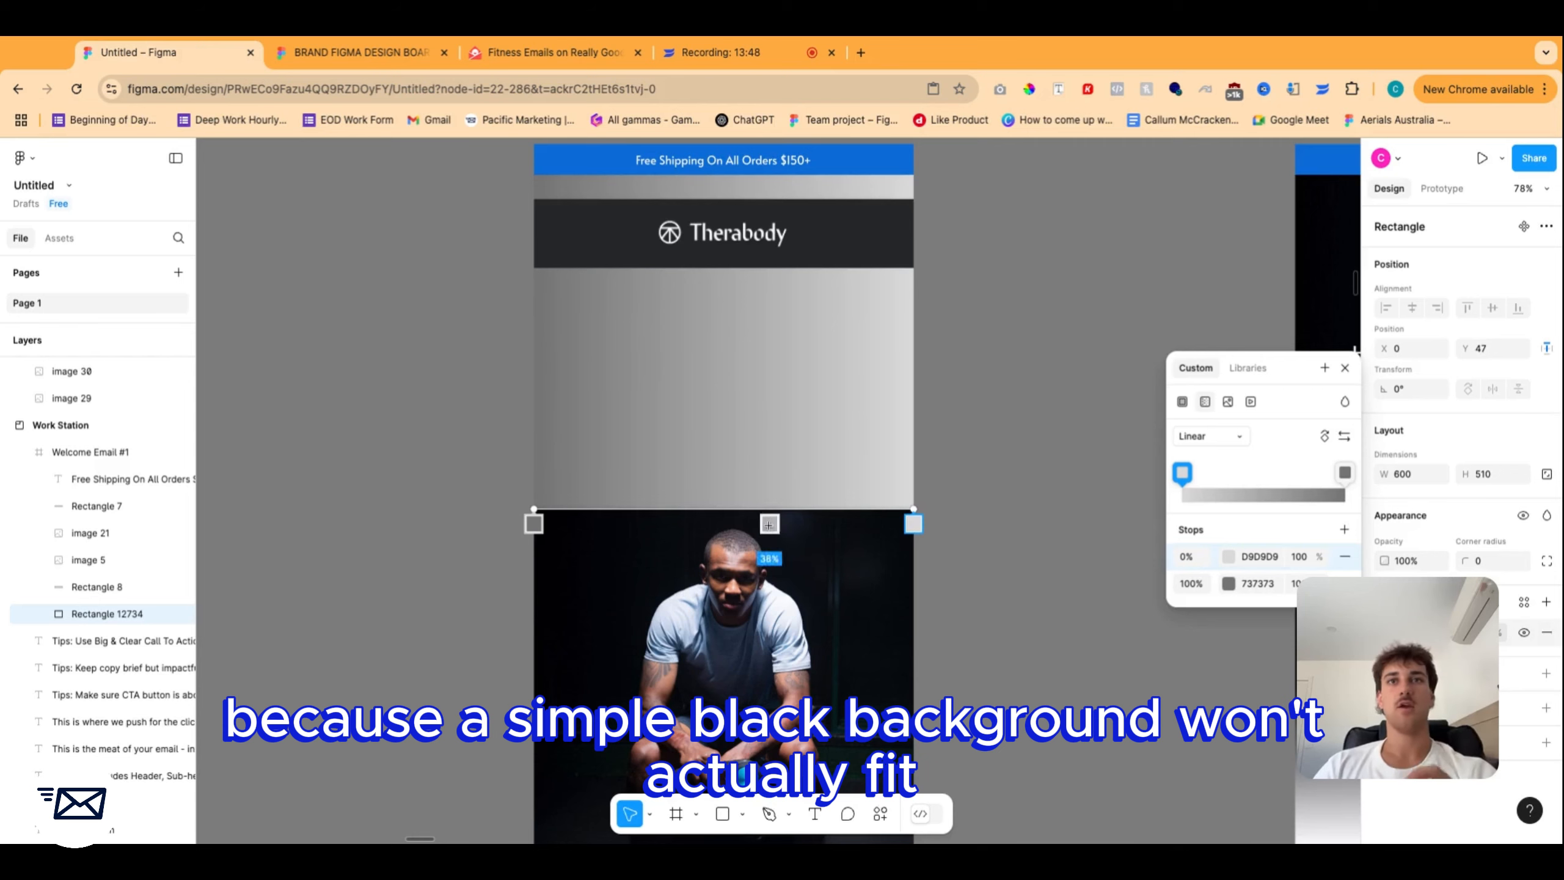
Set the gradient's 0% stop to 05080D, sampled from the athlete photo's upper edge beside that stop.
{"action": "left_click", "coordinate": [1229, 557]}
{"action": "left_click", "coordinate": [993, 652]}
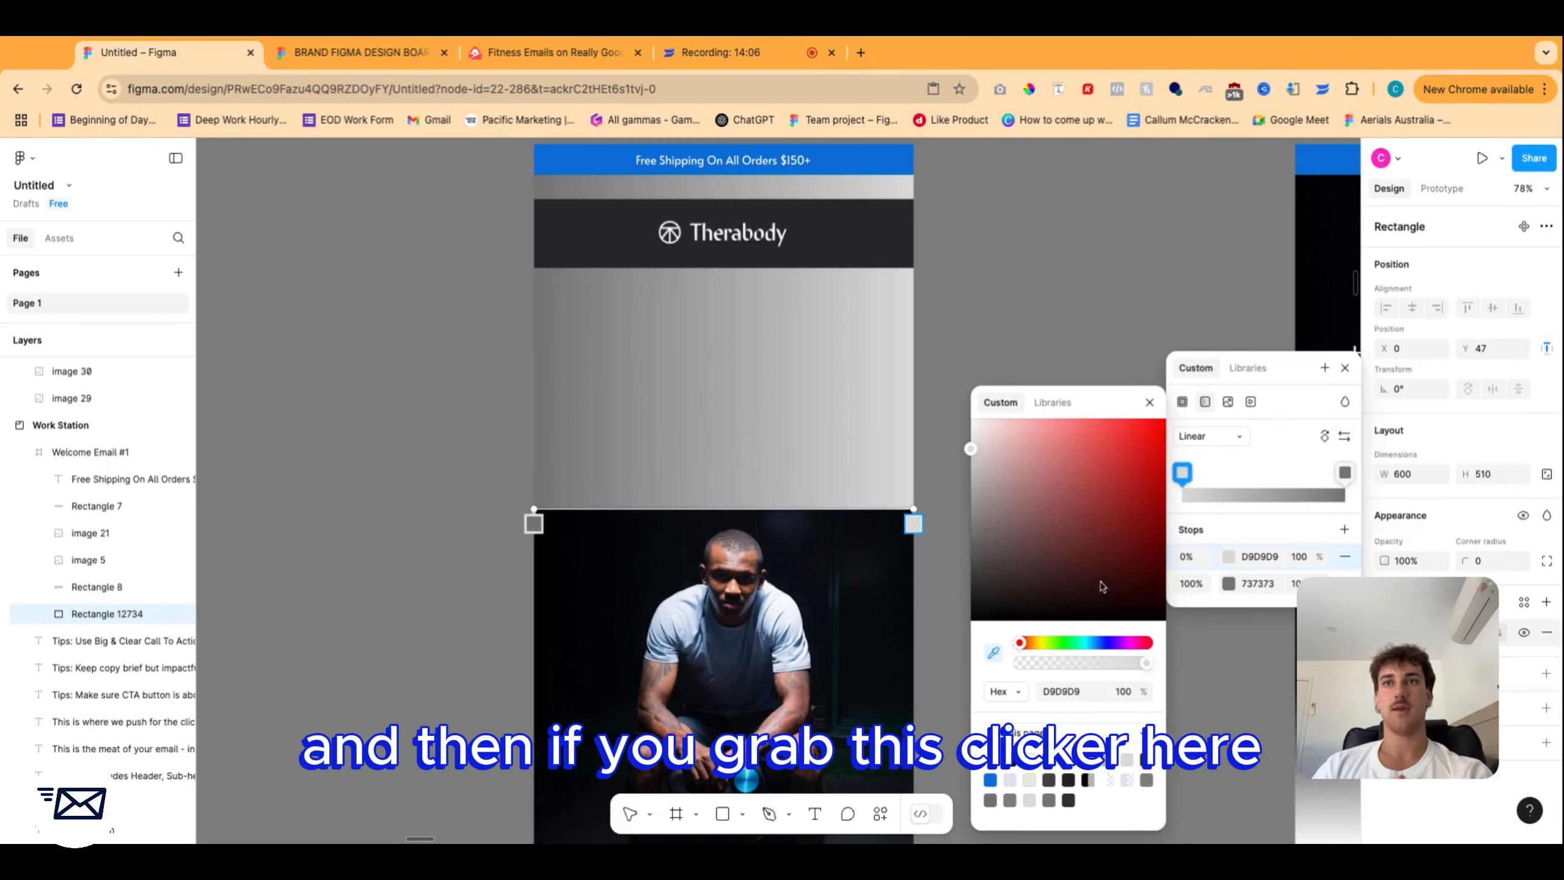
{"action": "left_click", "coordinate": [991, 653]}
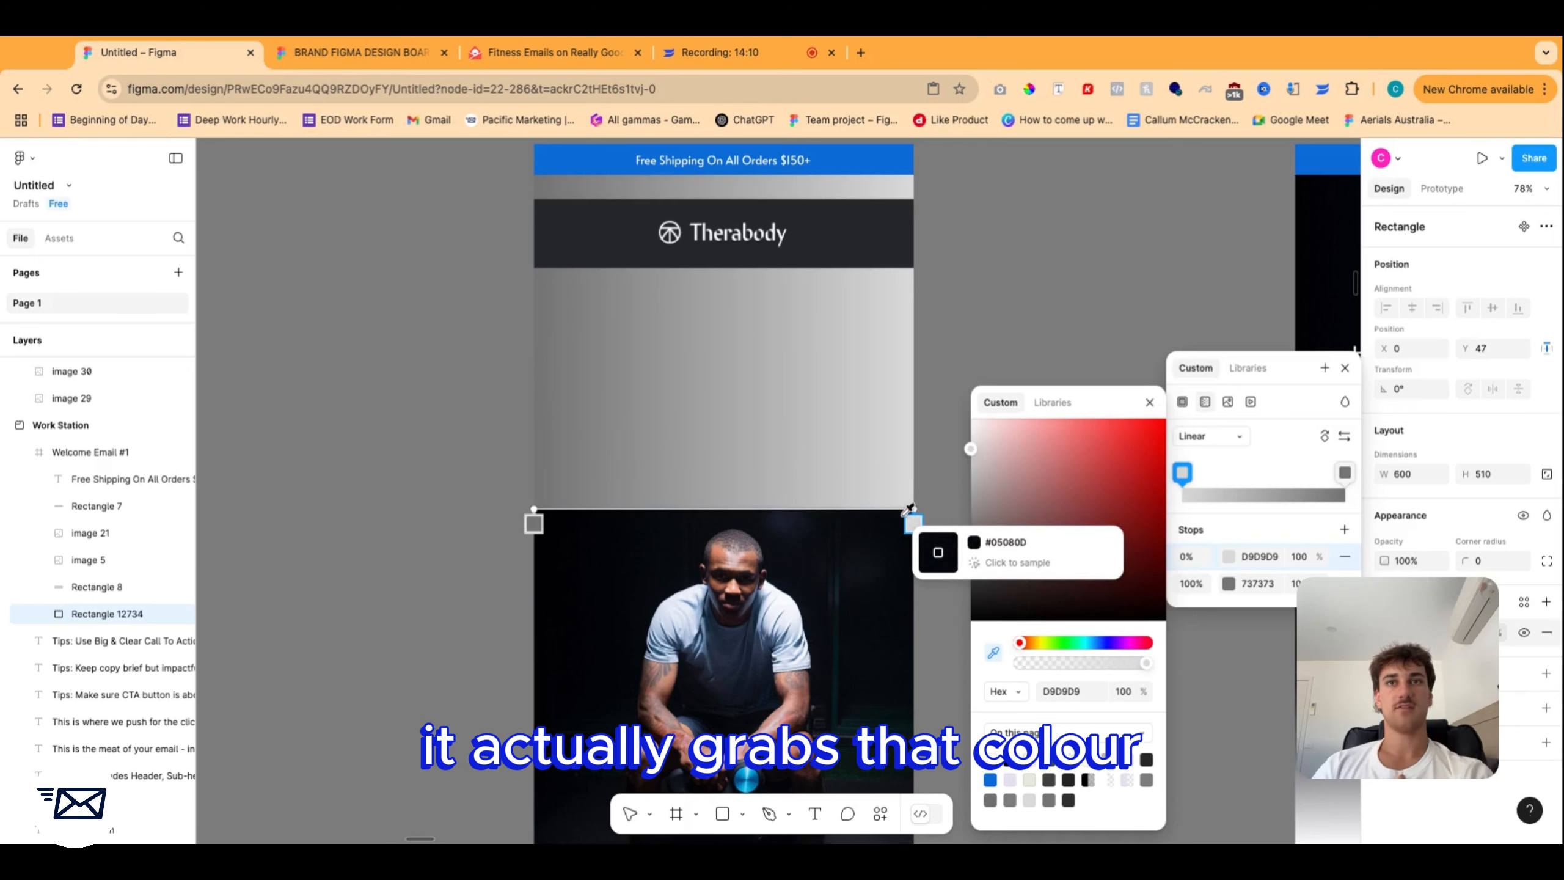
{"action": "left_click", "coordinate": [908, 508]}
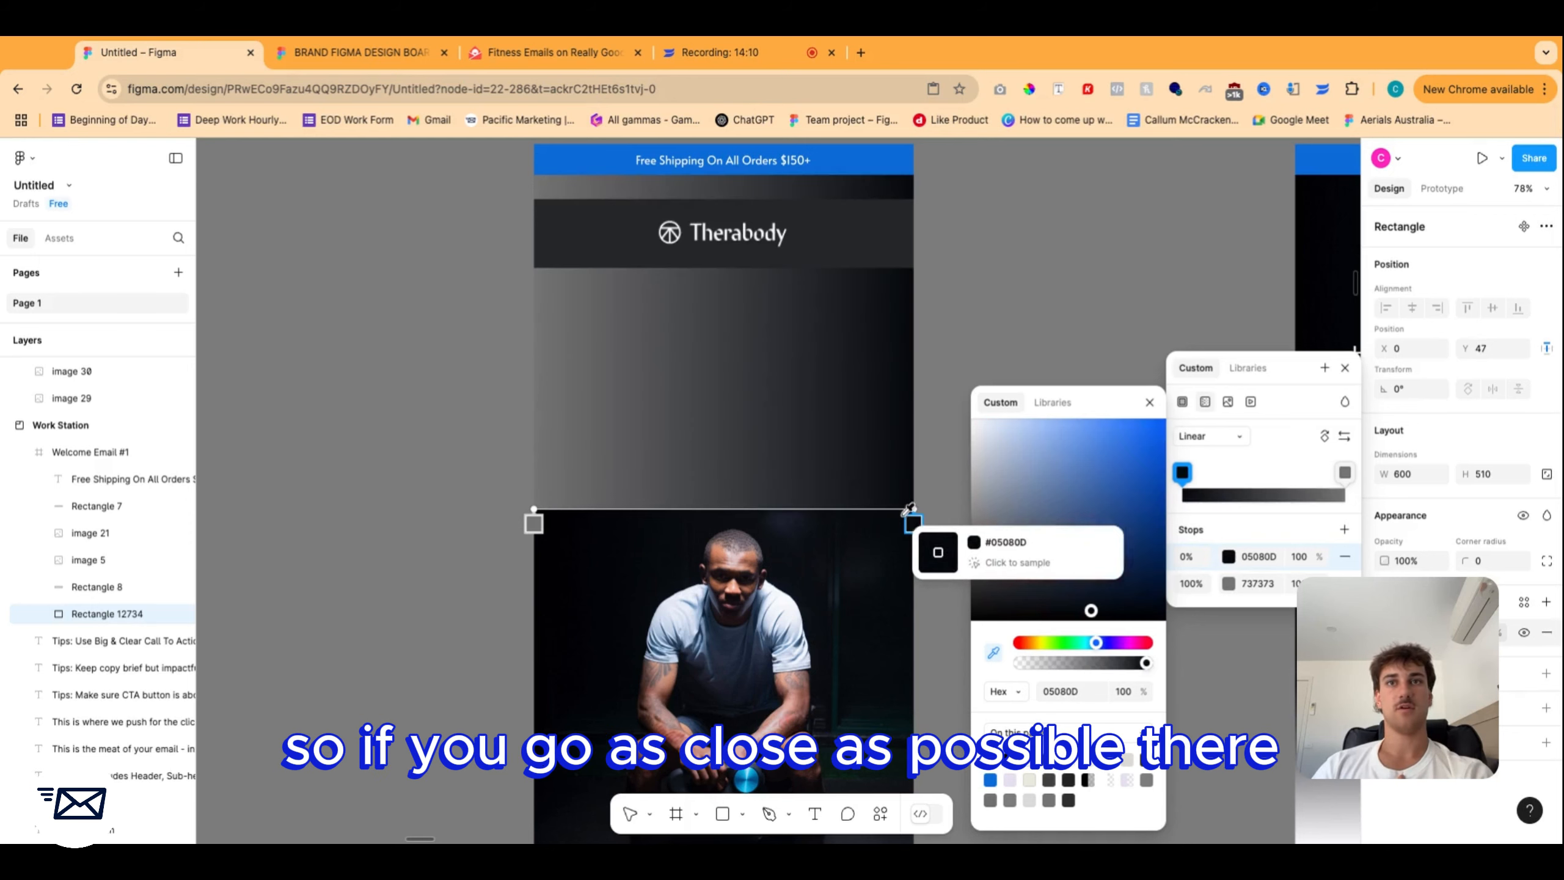
Add a gradient stop at 34% and colour it 141823, sampled from the photo directly below the stop.
{"action": "left_click", "coordinate": [784, 510]}
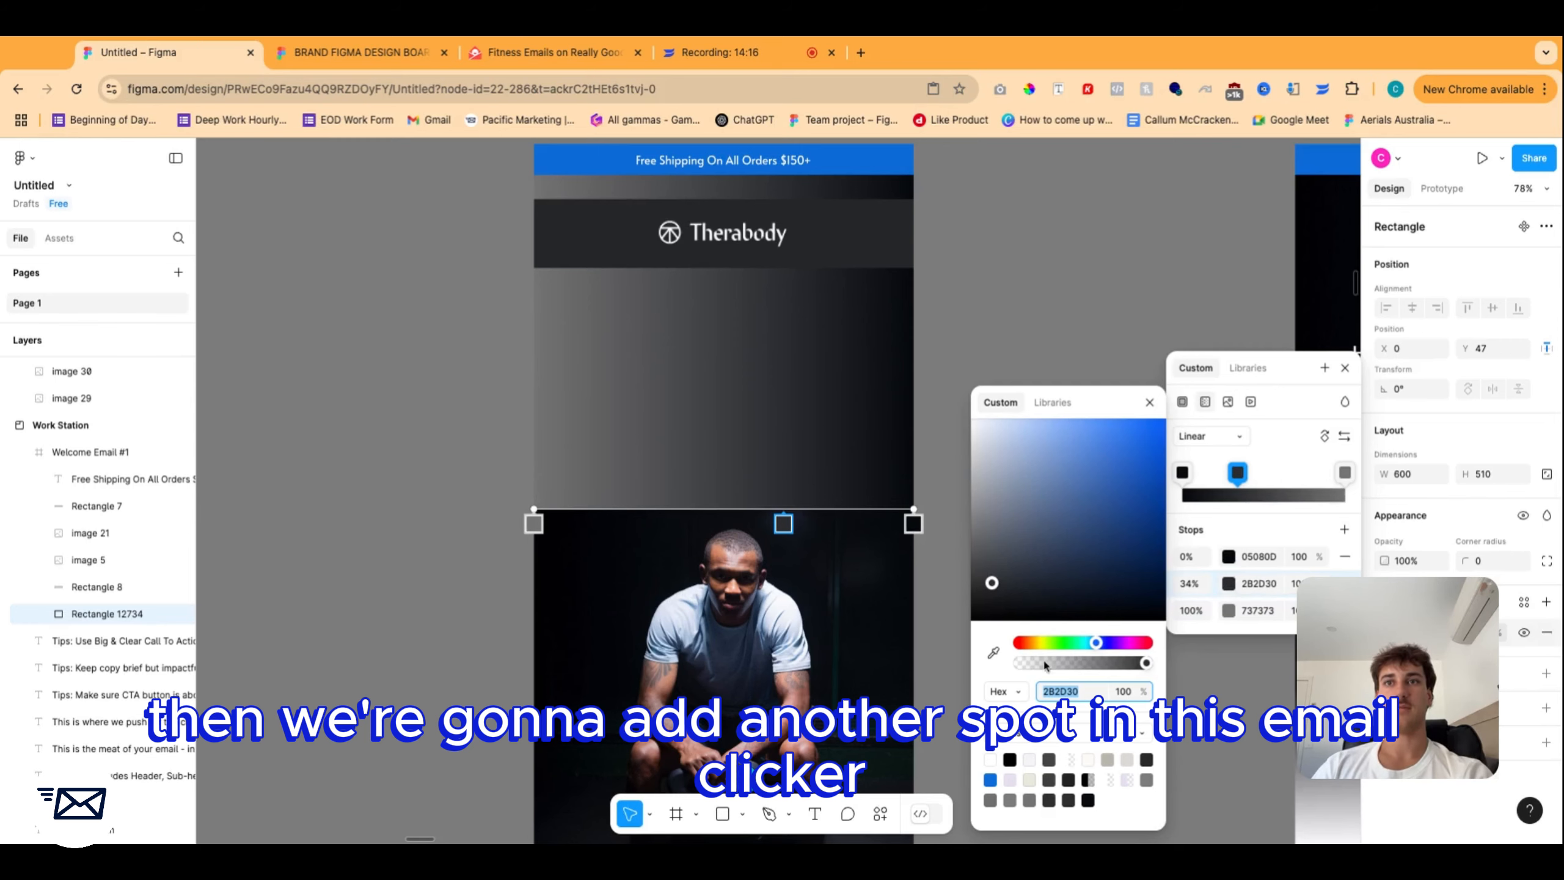
{"action": "left_click", "coordinate": [993, 652]}
{"action": "scroll", "coordinate": [800, 615], "scroll_direction": "up", "scroll_amount": 10}
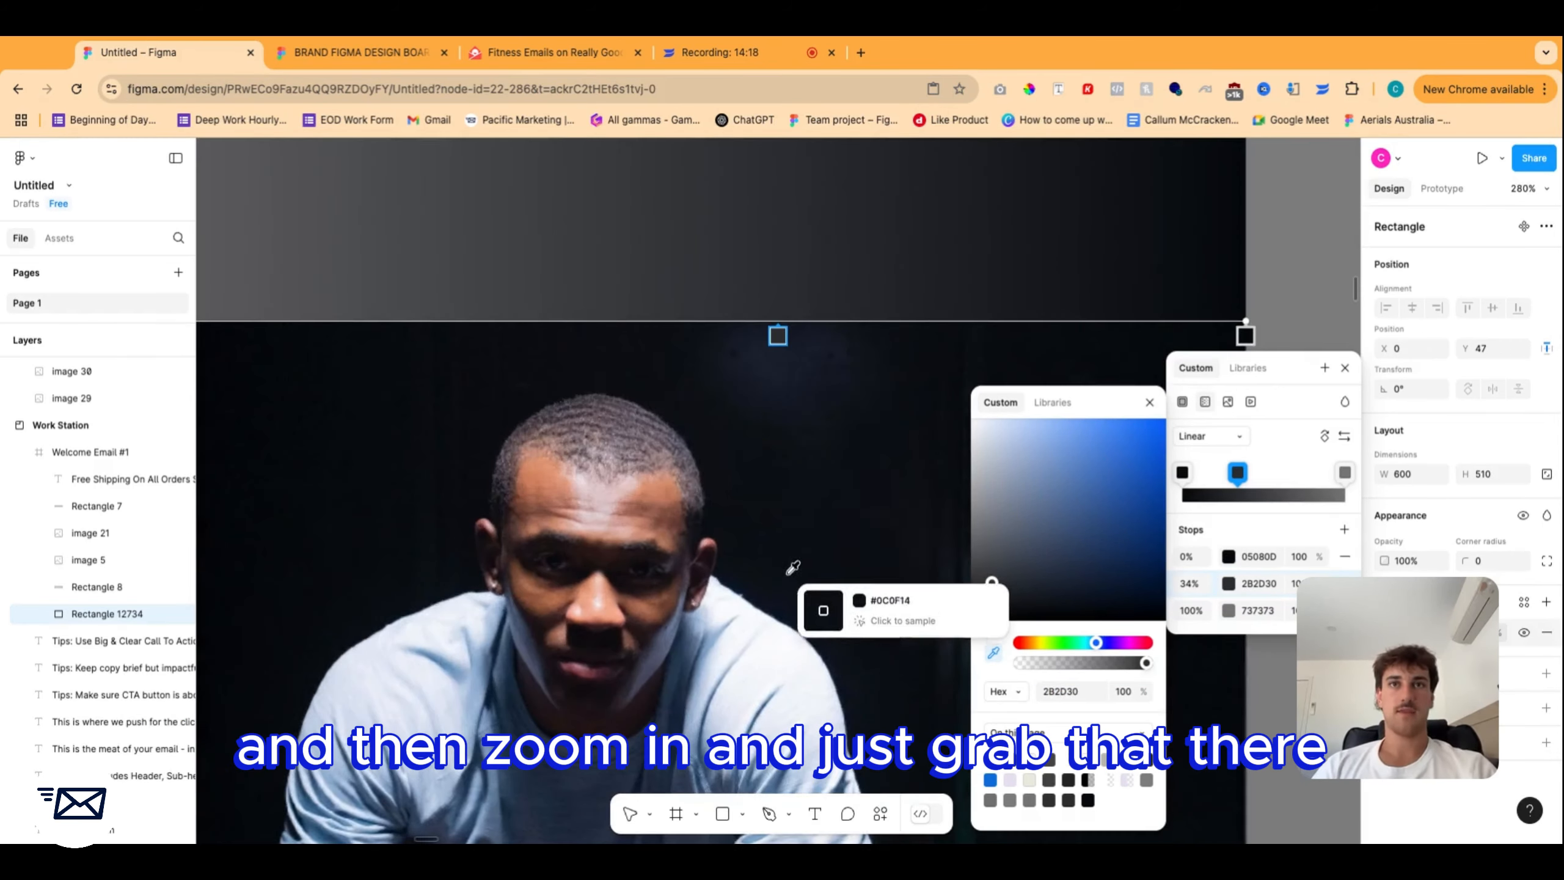
{"action": "scroll", "coordinate": [752, 284], "scroll_direction": "up", "scroll_amount": 6}
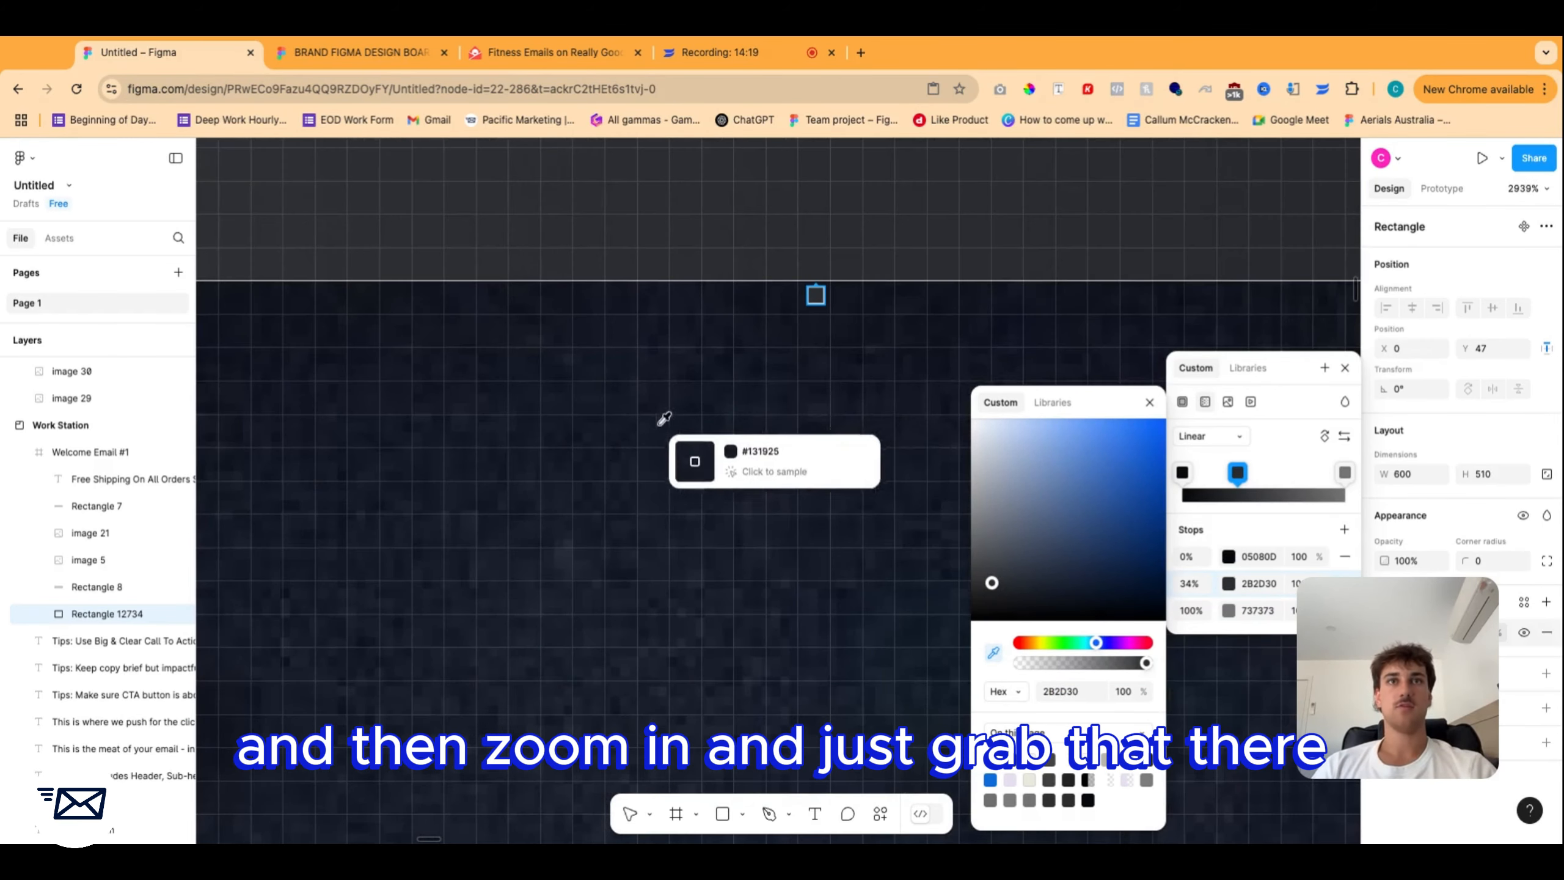
{"action": "left_click", "coordinate": [817, 321]}
{"action": "scroll", "coordinate": [738, 370], "scroll_direction": "down", "scroll_amount": 15}
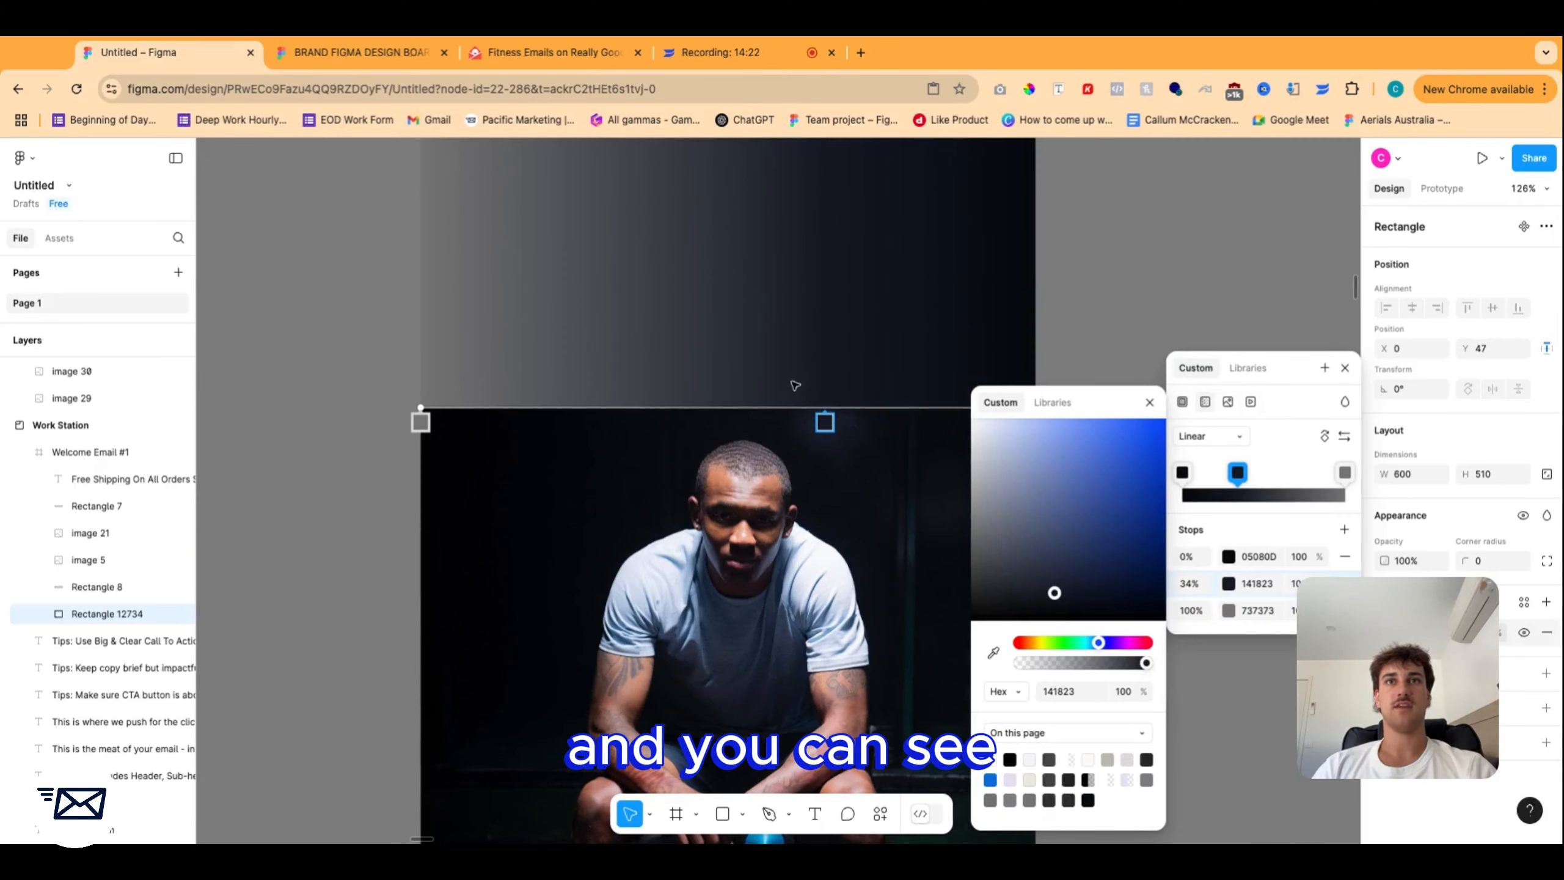
Add a gradient stop at 65% and colour it 060B0F, sampled from the photo directly below the stop.
{"action": "left_click", "coordinate": [635, 421]}
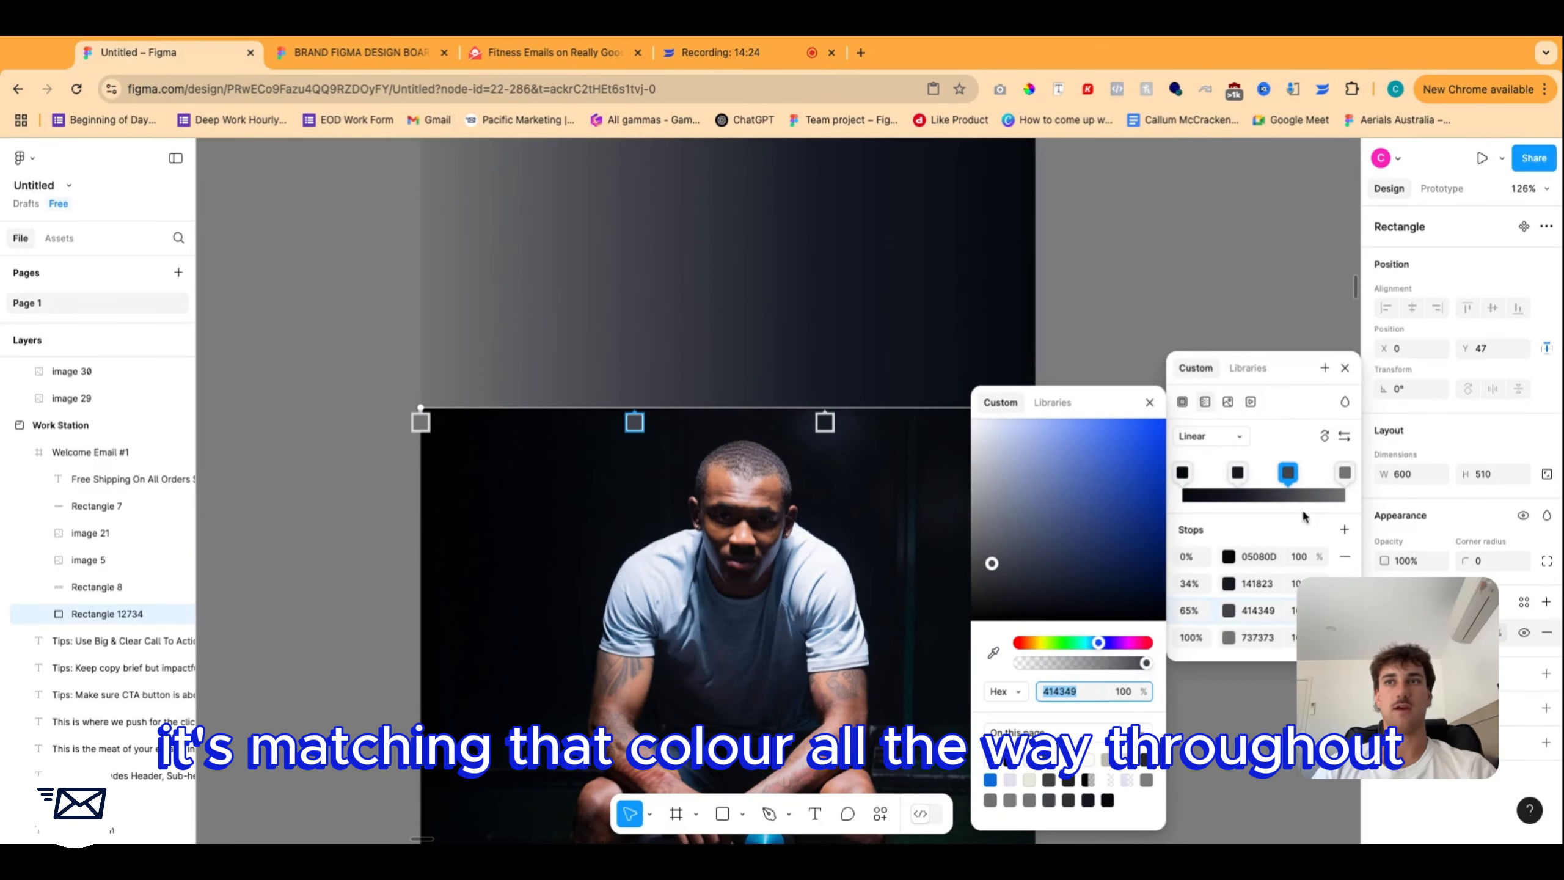
{"action": "left_click", "coordinate": [993, 651]}
{"action": "scroll", "coordinate": [593, 409], "scroll_direction": "up", "scroll_amount": 10}
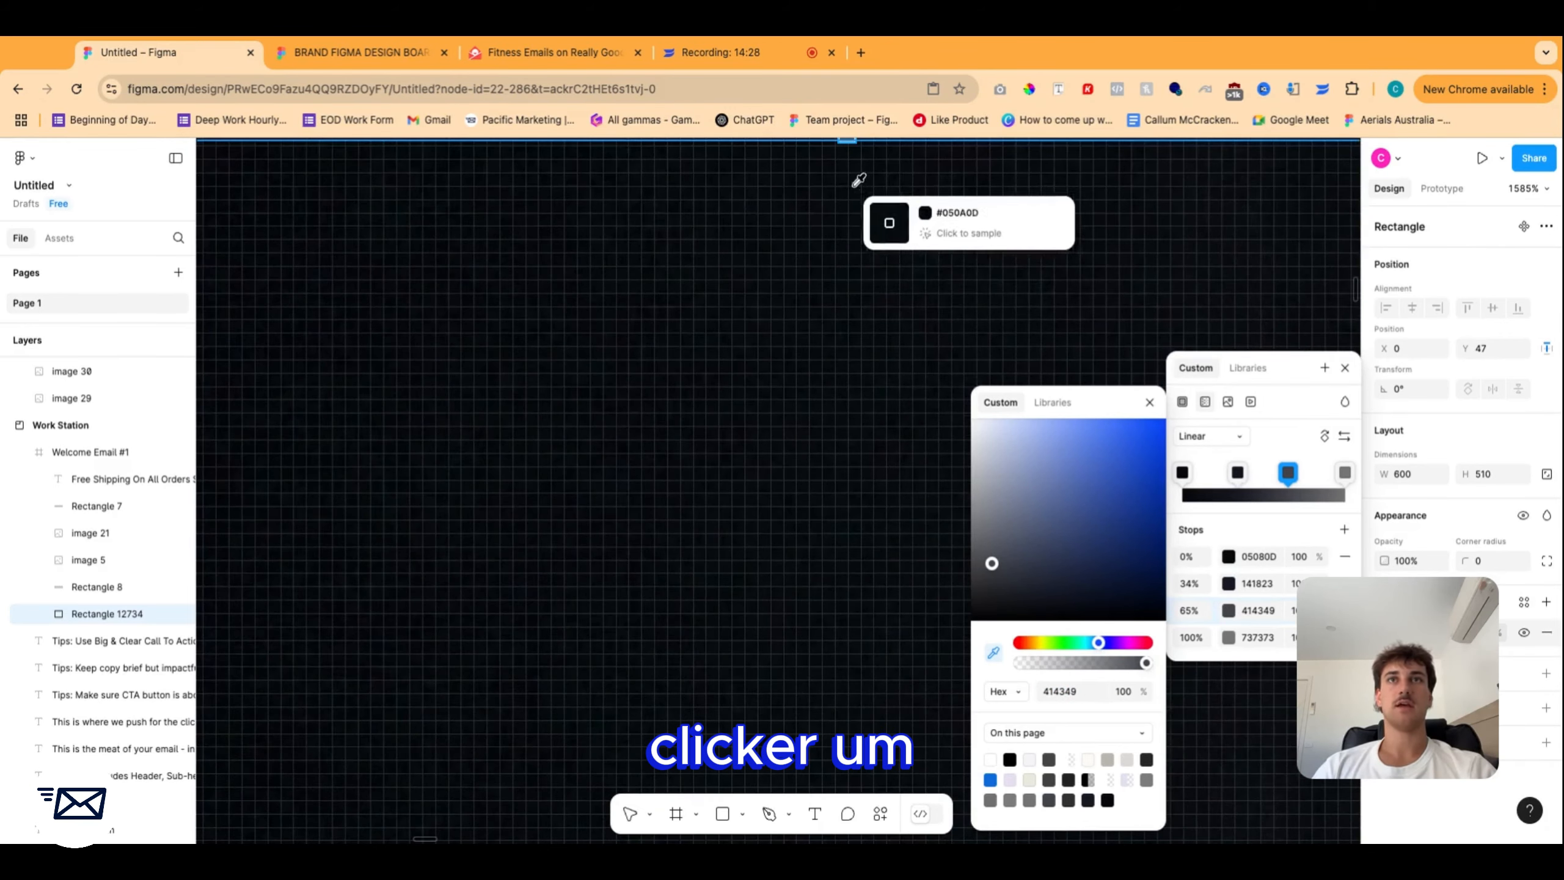
{"action": "left_click", "coordinate": [852, 291]}
{"action": "scroll", "coordinate": [857, 387], "scroll_direction": "down", "scroll_amount": 5}
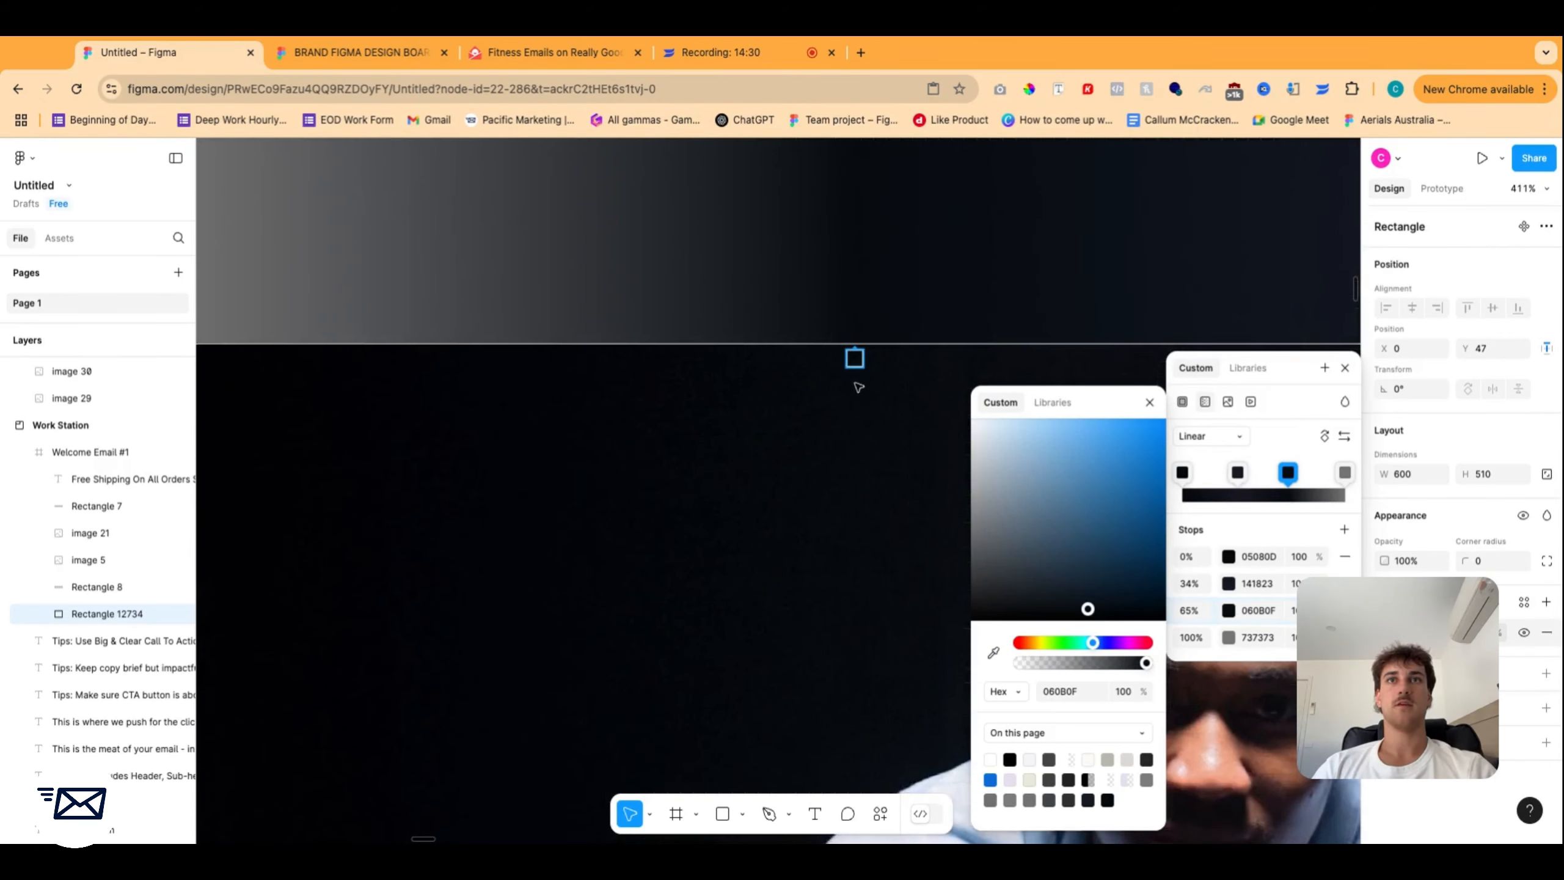
{"action": "scroll", "coordinate": [857, 387], "scroll_direction": "down", "scroll_amount": 4}
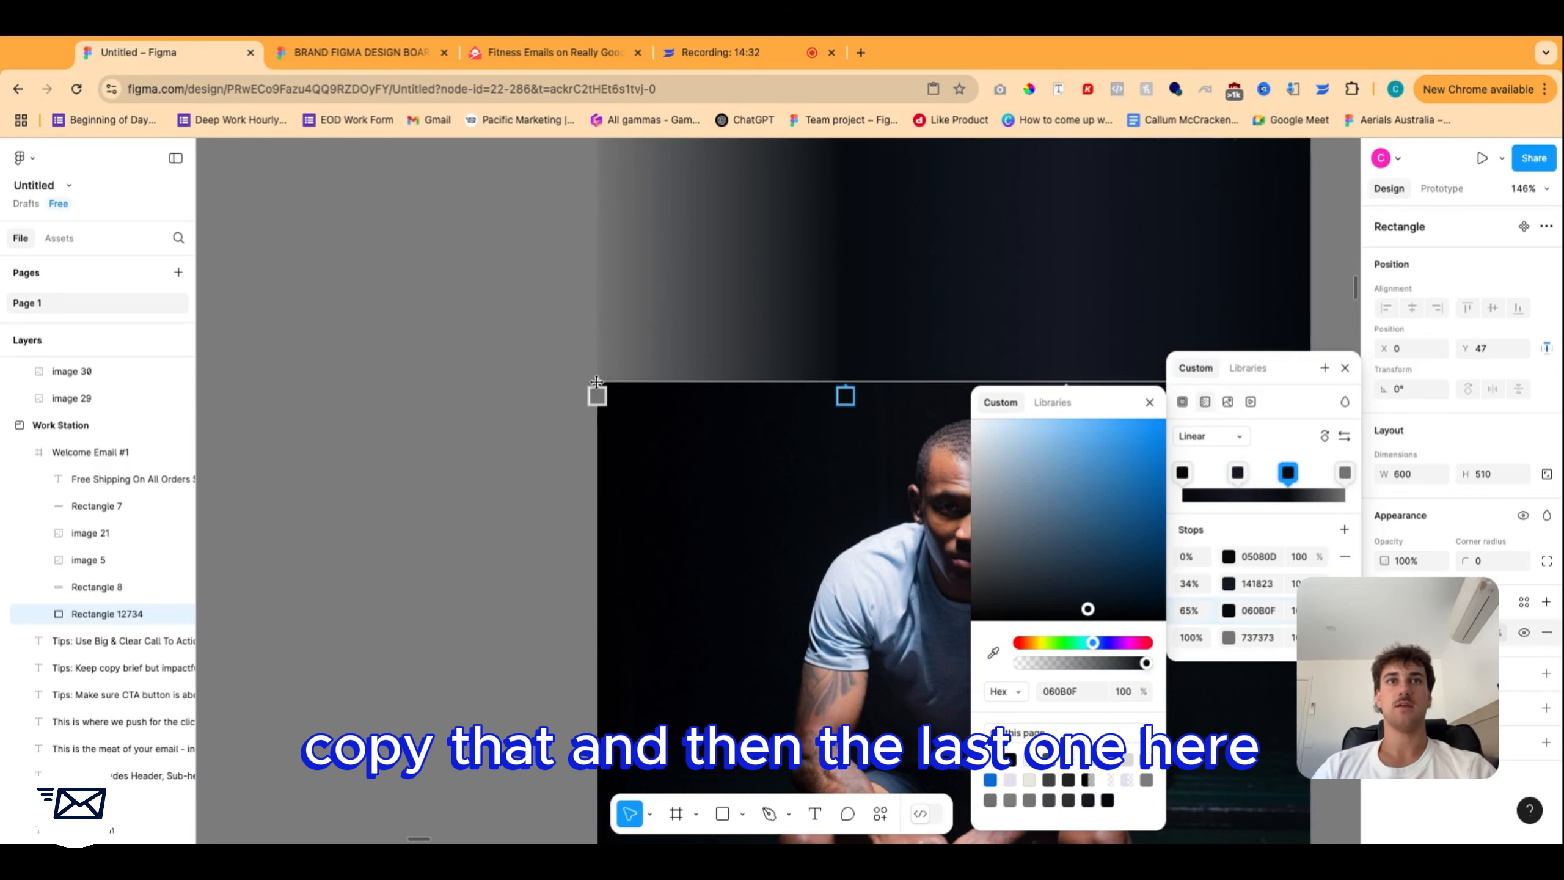
Set the gradient's 100% stop to 020204, sampled from the corner of the athlete photo.
{"action": "left_click", "coordinate": [597, 396]}
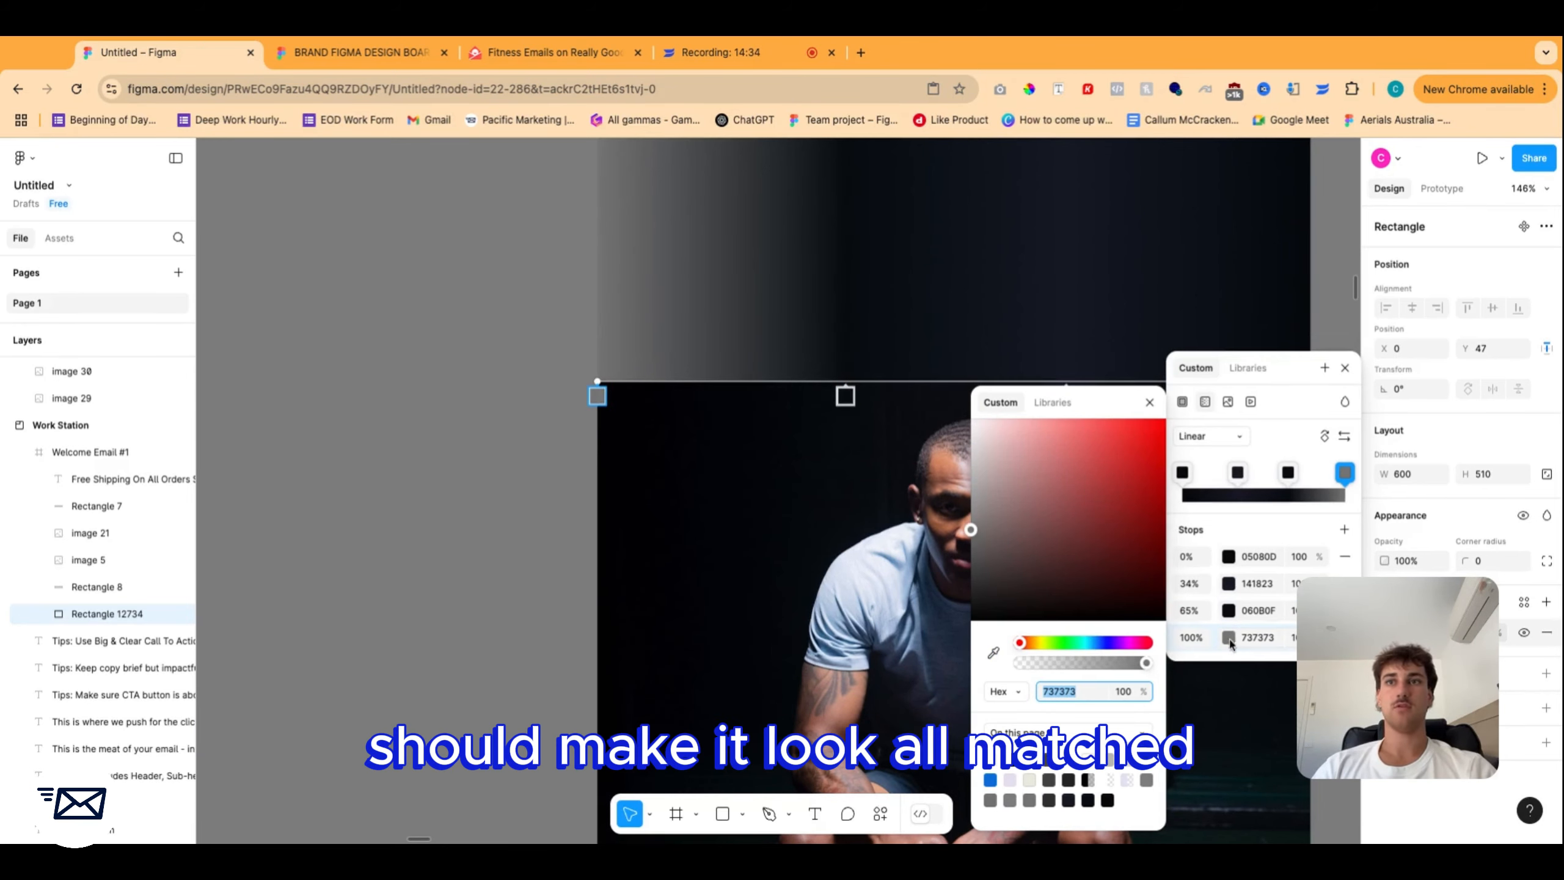
{"action": "left_click", "coordinate": [993, 652]}
{"action": "scroll", "coordinate": [616, 375], "scroll_direction": "up", "scroll_amount": 10}
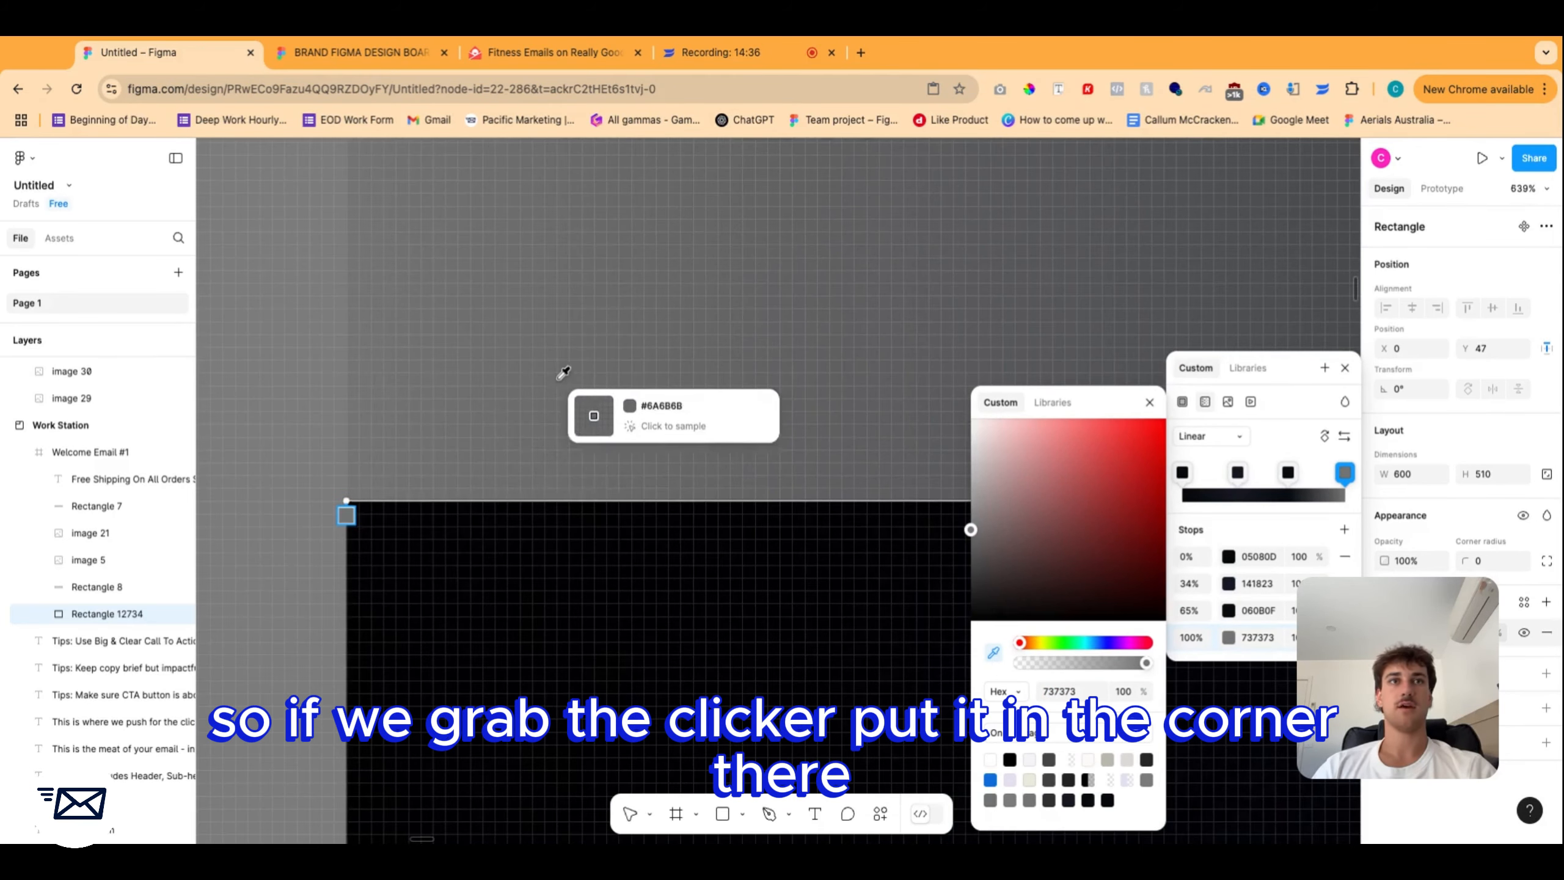
{"action": "left_click", "coordinate": [346, 509]}
{"action": "scroll", "coordinate": [345, 513], "scroll_direction": "down", "scroll_amount": 10}
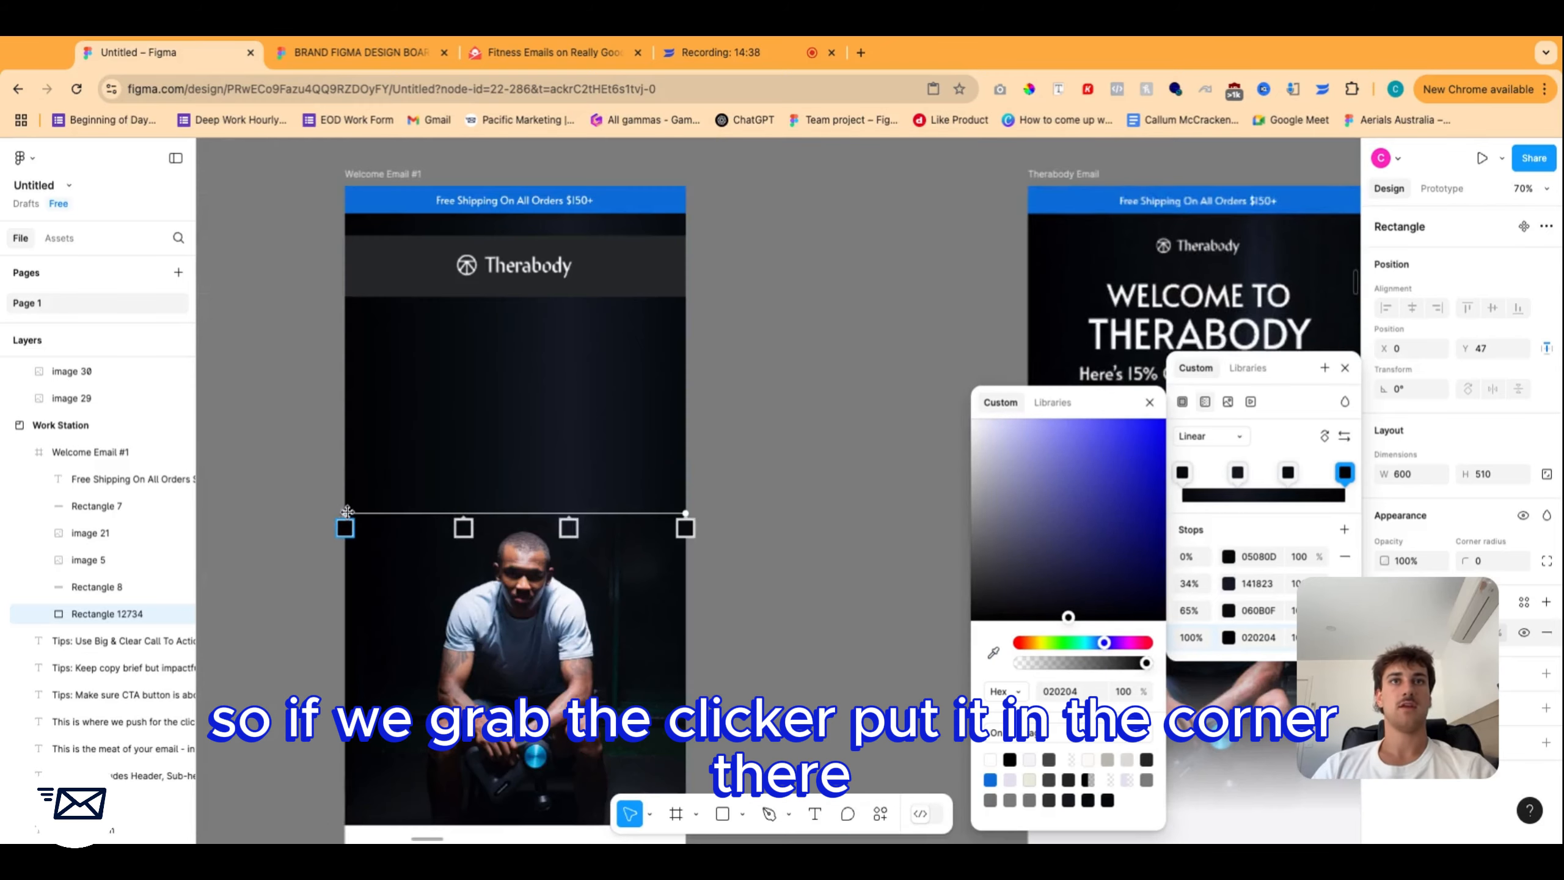
Deselect the rectangle and check how its gradient blends into the athlete photo in Welcome Email #1.
{"action": "scroll", "coordinate": [699, 390], "scroll_direction": "up", "scroll_amount": 2}
{"action": "left_click", "coordinate": [745, 381]}
{"action": "scroll", "coordinate": [794, 461], "scroll_direction": "left", "scroll_amount": 1}
{"action": "left_click", "coordinate": [799, 469]}
{"action": "scroll", "coordinate": [790, 488], "scroll_direction": "down", "scroll_amount": 2}
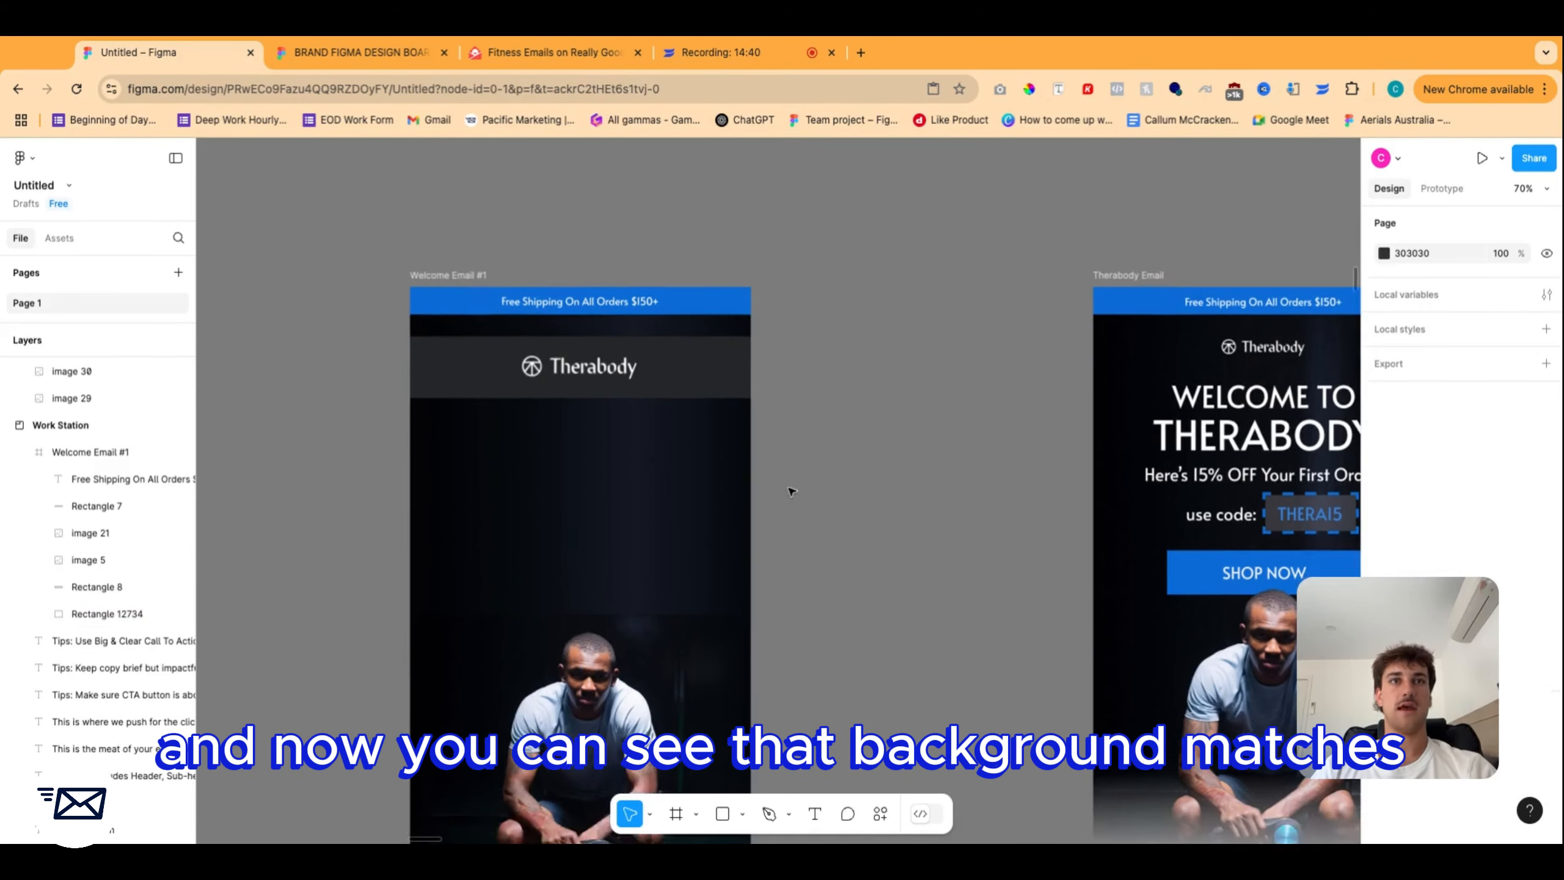
{"action": "scroll", "coordinate": [546, 469], "scroll_direction": "up", "scroll_amount": 3}
{"action": "scroll", "coordinate": [632, 408], "scroll_direction": "down", "scroll_amount": 2}
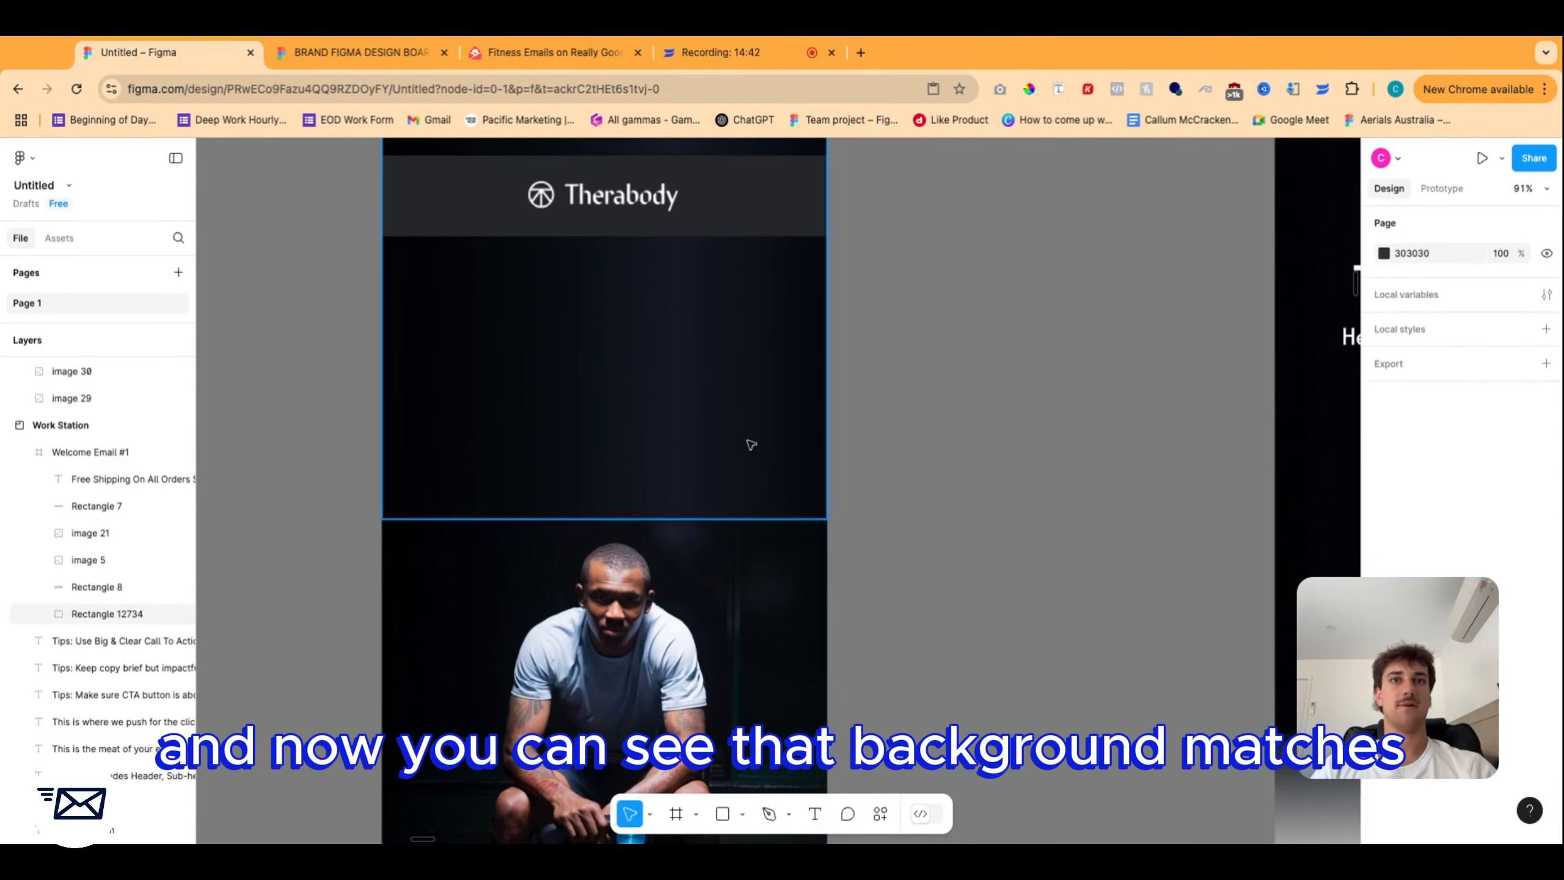
Delete the dark grey rectangle behind the Therabody logo in Welcome Email #1.
{"action": "left_click", "coordinate": [769, 217]}
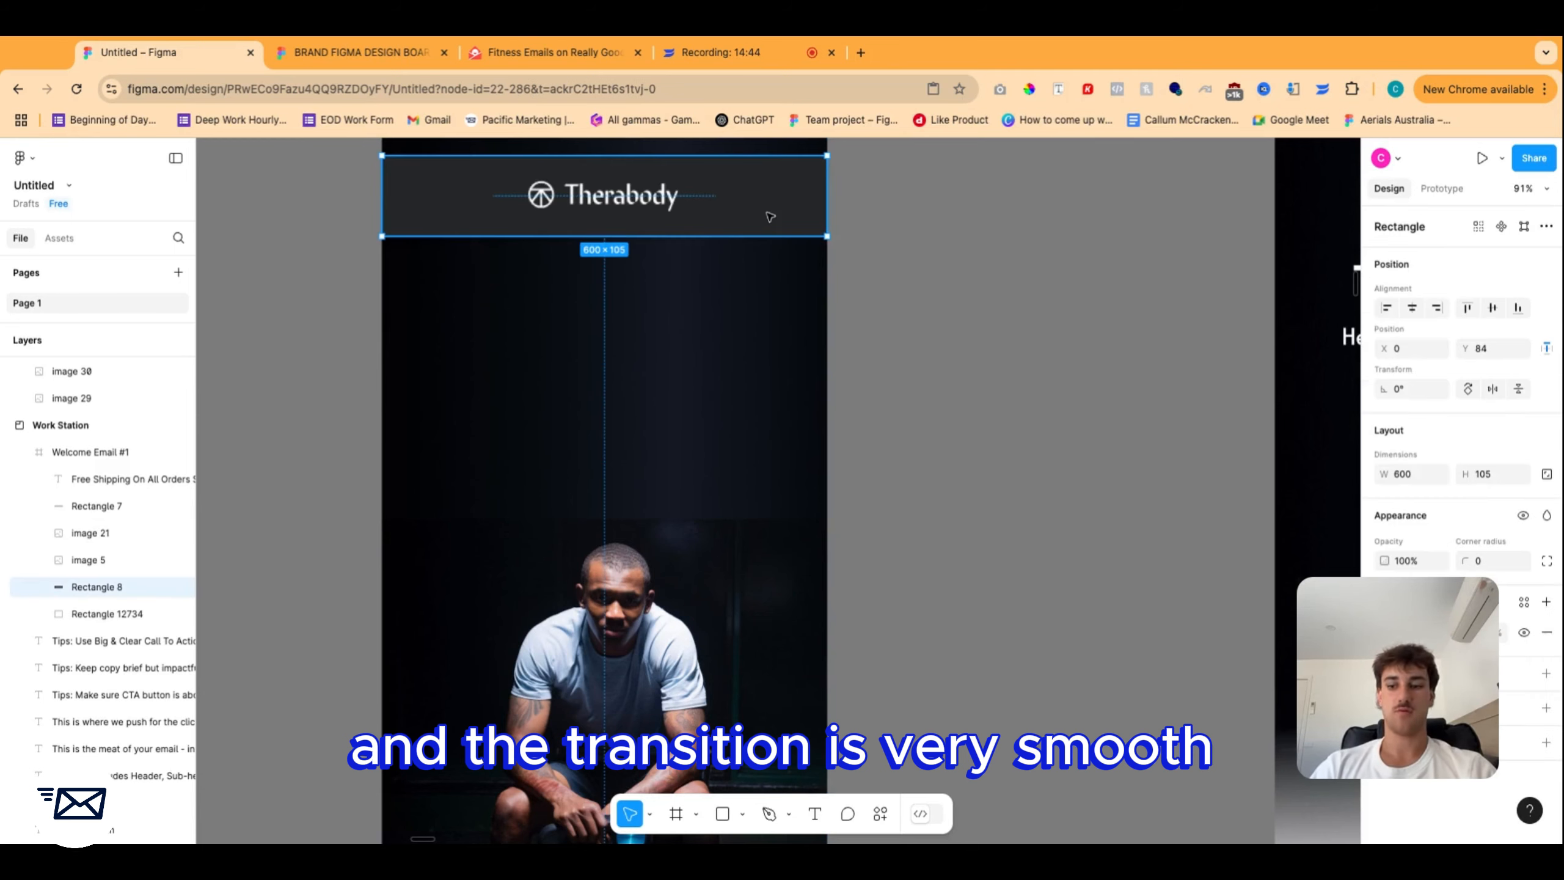
{"action": "key", "text": "Delete"}
{"action": "scroll", "coordinate": [809, 420], "scroll_direction": "down", "scroll_amount": 3}
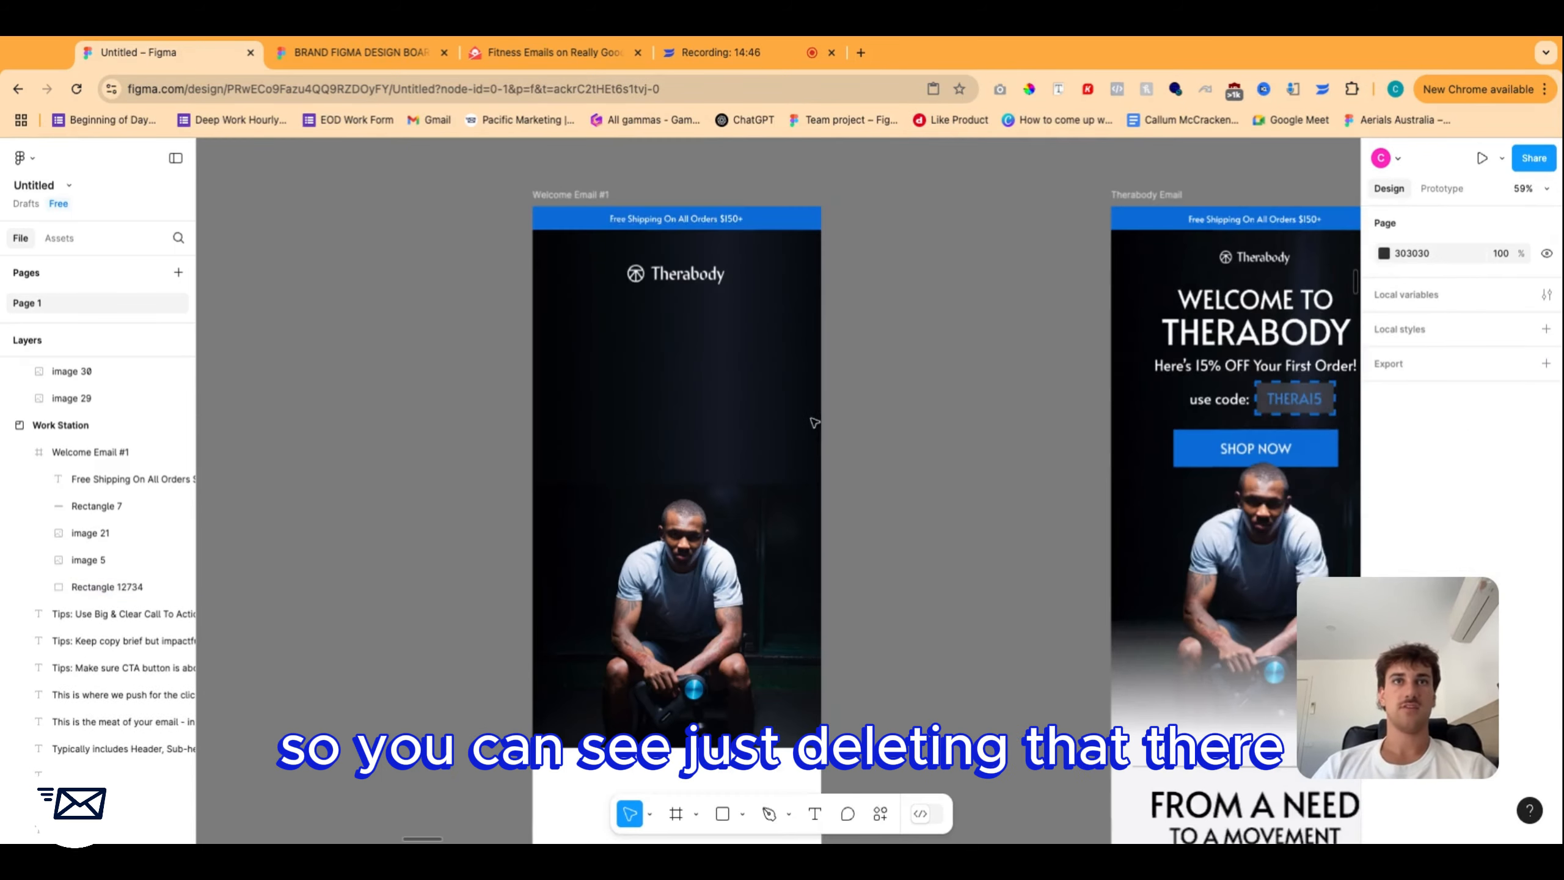
Move the Therabody logo up beneath the blue bar to Y 68 and centre it horizontally in the email.
{"action": "left_click_drag", "start_coordinate": [690, 326], "coordinate": [694, 284]}
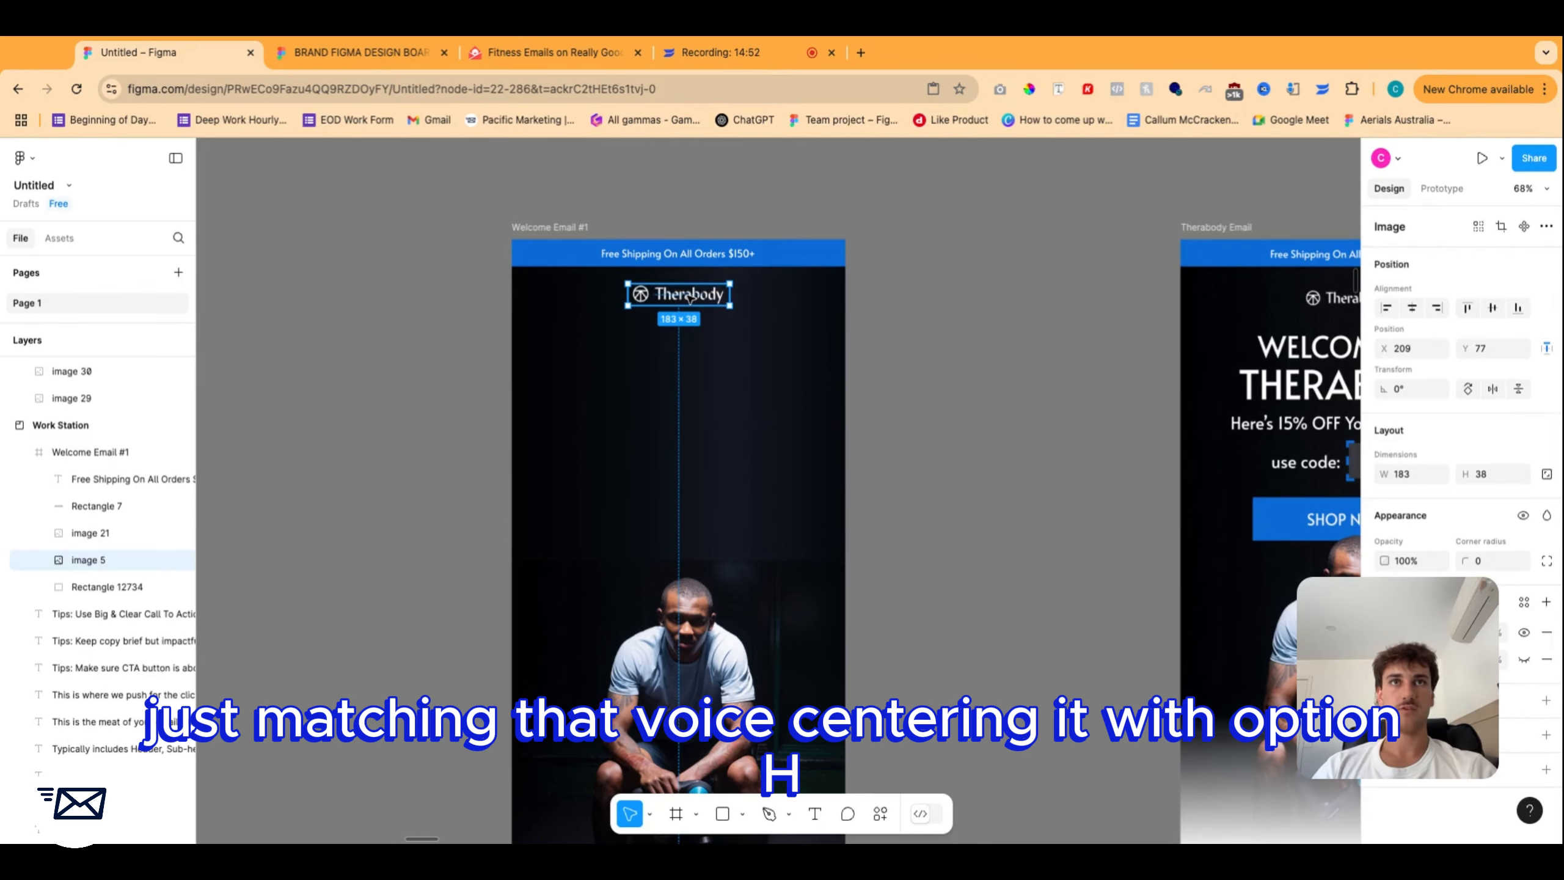
{"action": "key", "text": "shift+Up"}
{"action": "key", "text": "Down"}
{"action": "key", "text": "alt+h"}
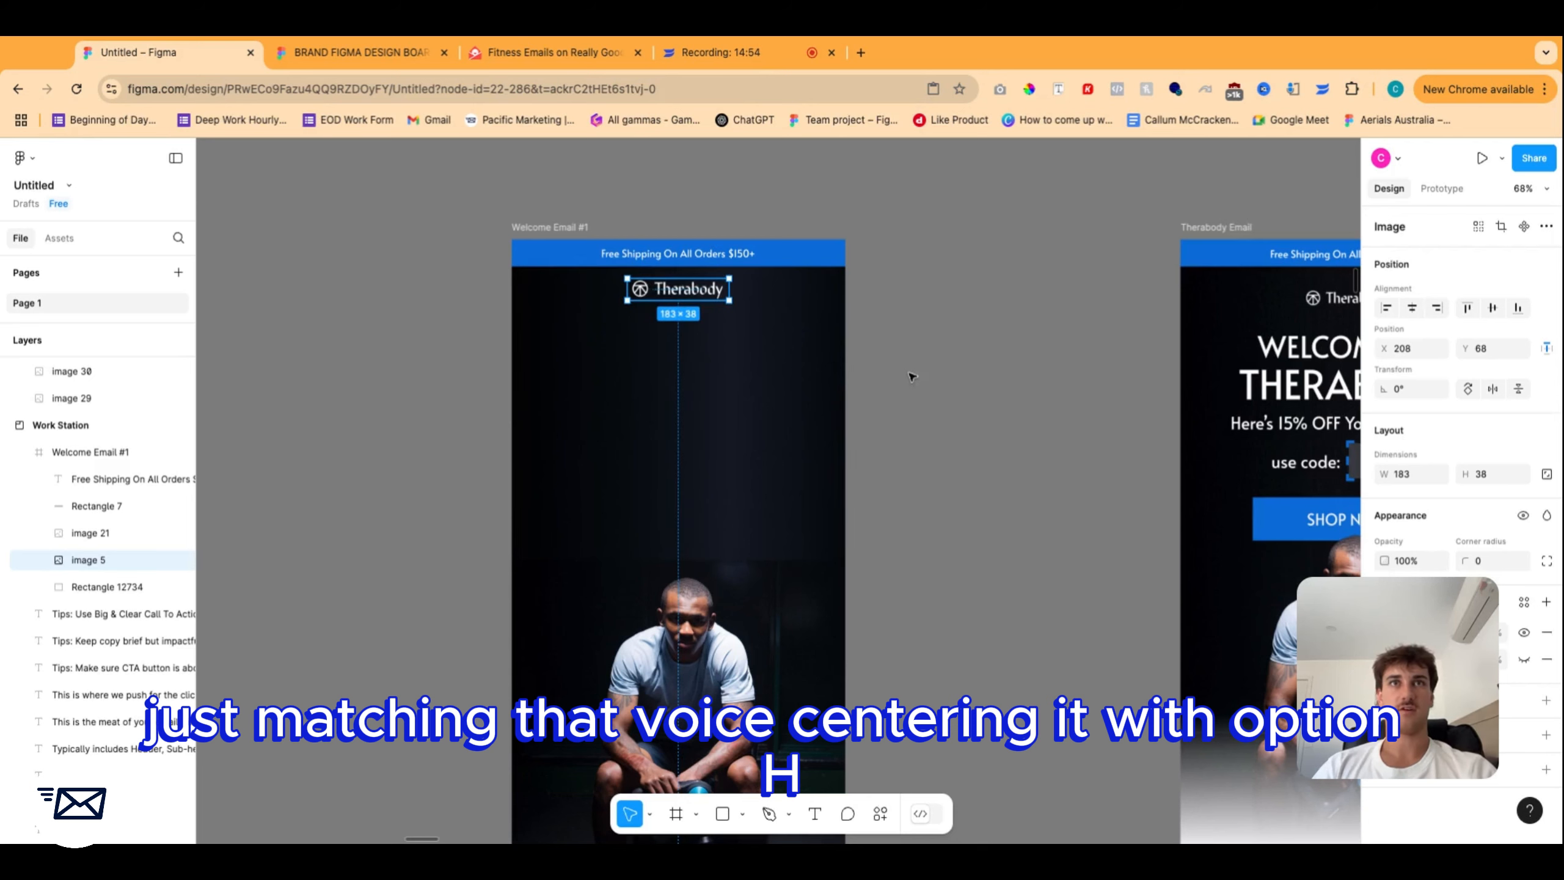
{"action": "left_click", "coordinate": [996, 404]}
Duplicate the "Free Shipping On All Orders $150+" text and place the copy centred below the logo at Y 182.
{"action": "scroll", "coordinate": [892, 462], "scroll_direction": "down", "scroll_amount": 3}
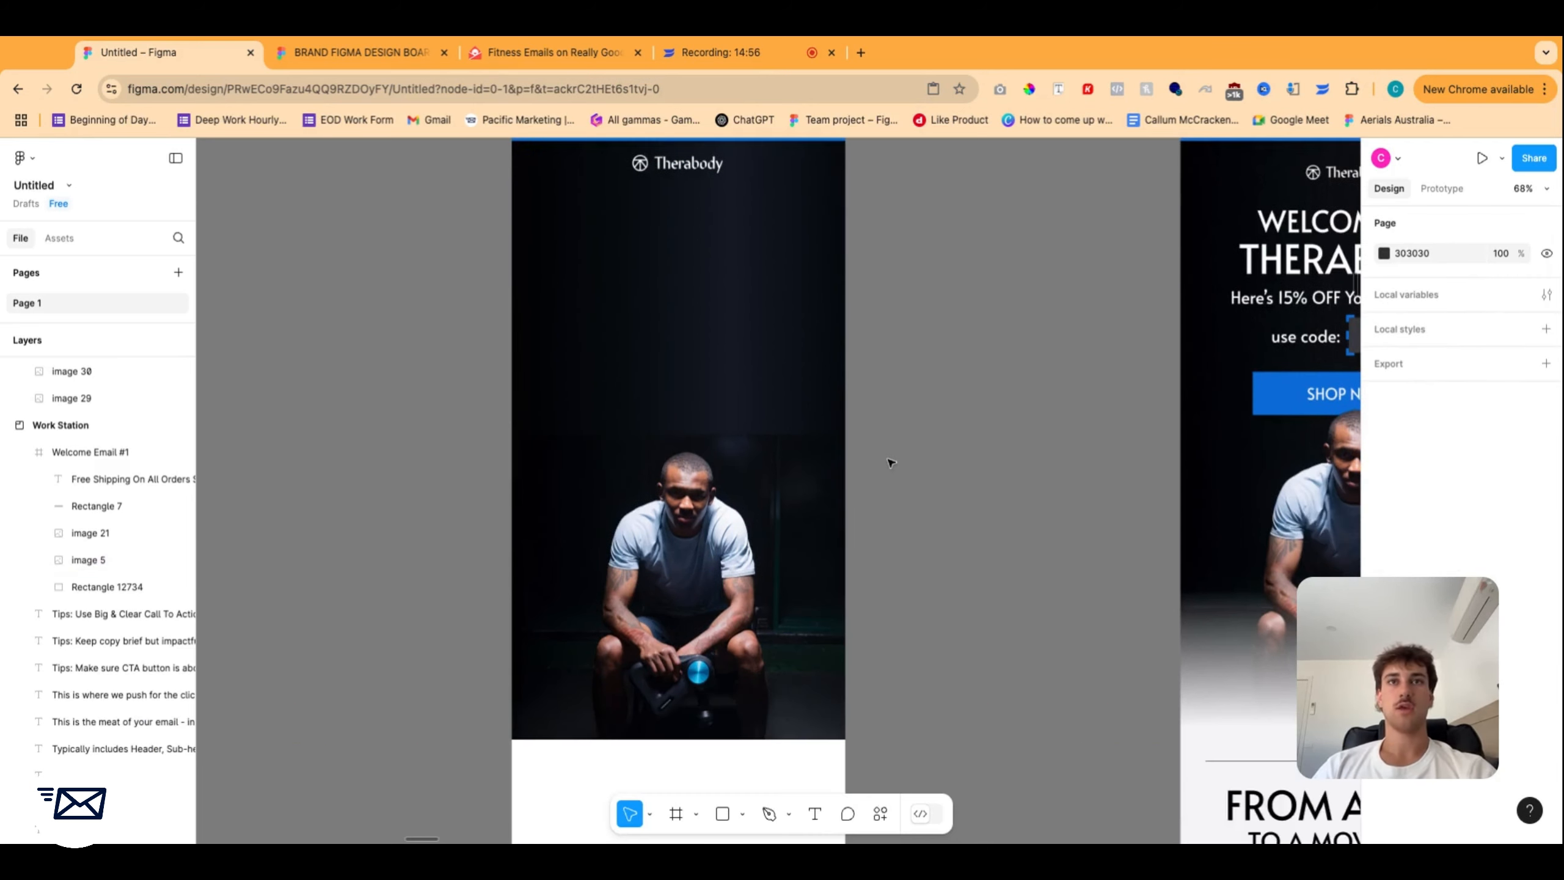
{"action": "scroll", "coordinate": [889, 463], "scroll_direction": "down", "scroll_amount": 5, "text": "ctrl"}
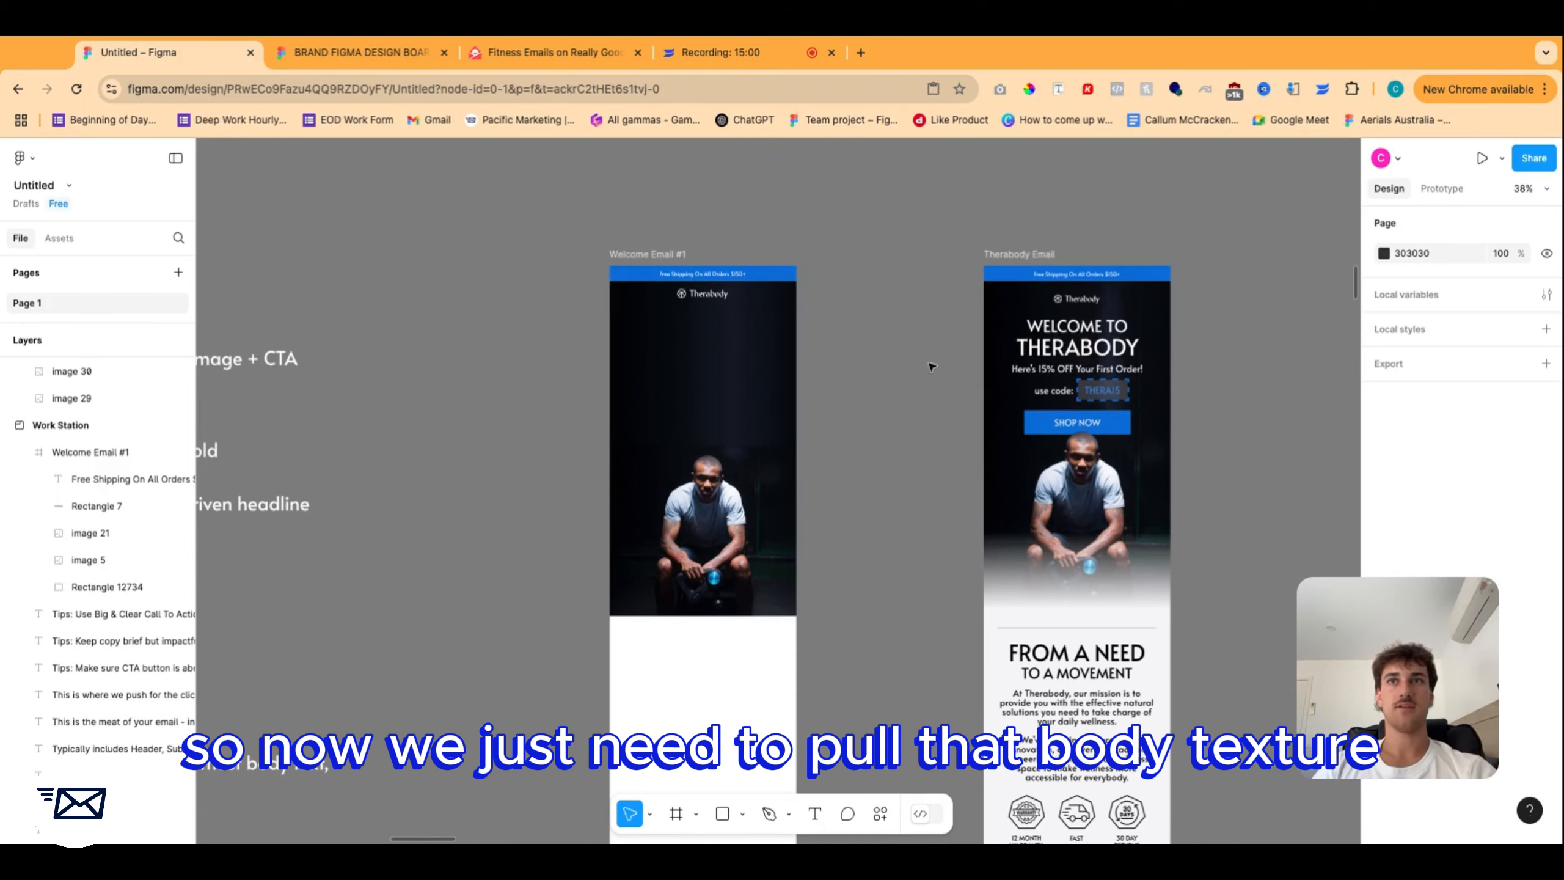
{"action": "scroll", "coordinate": [712, 283], "scroll_direction": "up", "scroll_amount": 3}
{"action": "scroll", "coordinate": [678, 413], "scroll_direction": "up", "scroll_amount": 5}
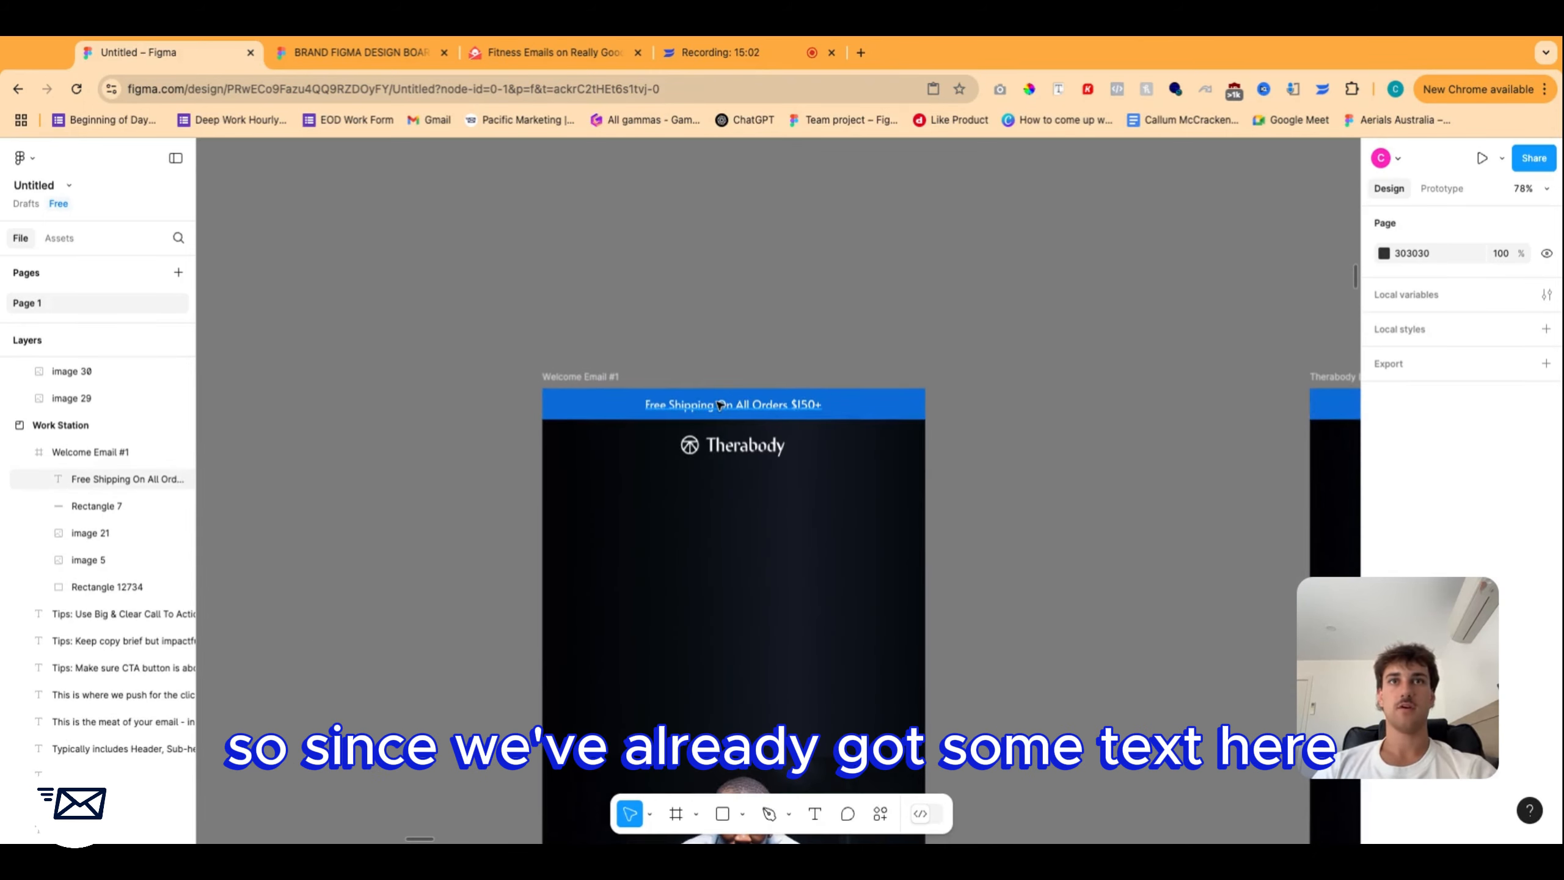
{"action": "left_click", "coordinate": [720, 407]}
{"action": "key", "text": "super+c"}
{"action": "key", "text": "super+v"}
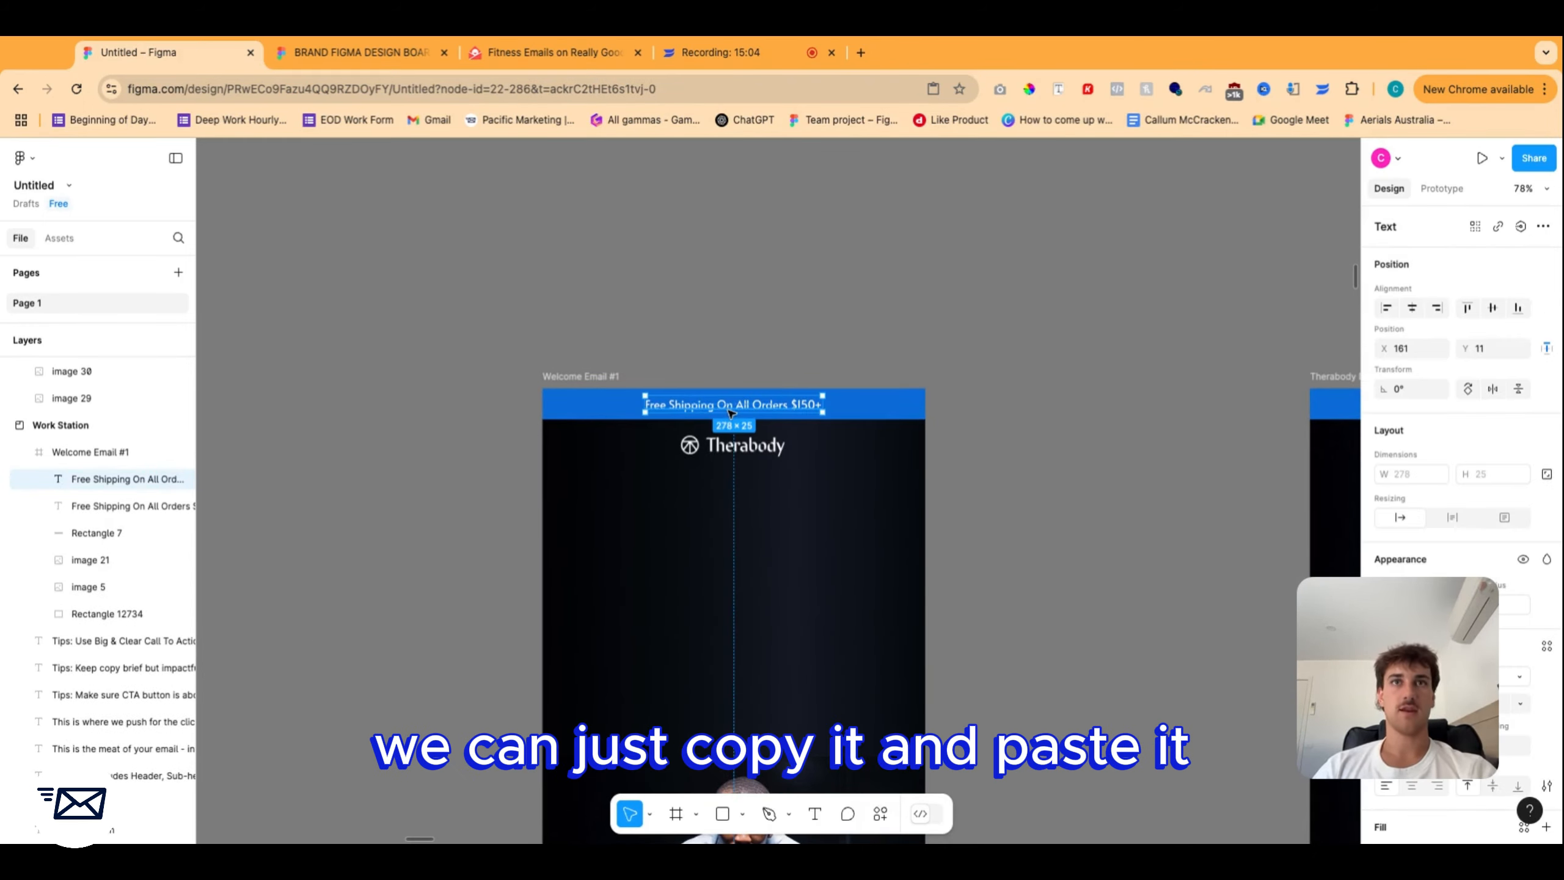
{"action": "left_click_drag", "start_coordinate": [740, 412], "coordinate": [737, 522]}
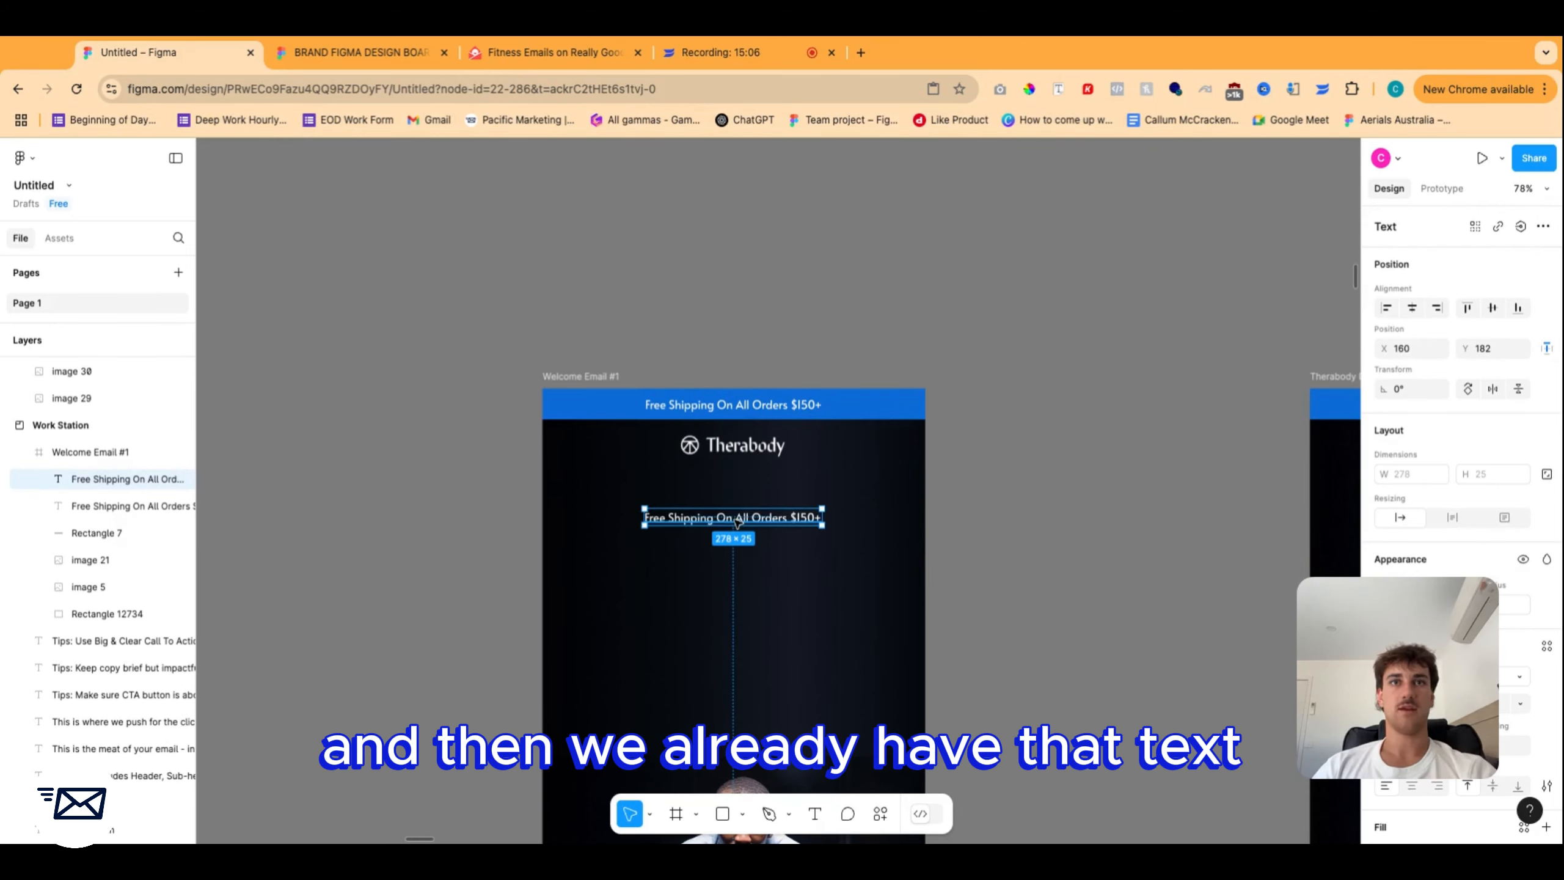
{"action": "scroll", "coordinate": [733, 524], "scroll_direction": "down", "scroll_amount": 4}
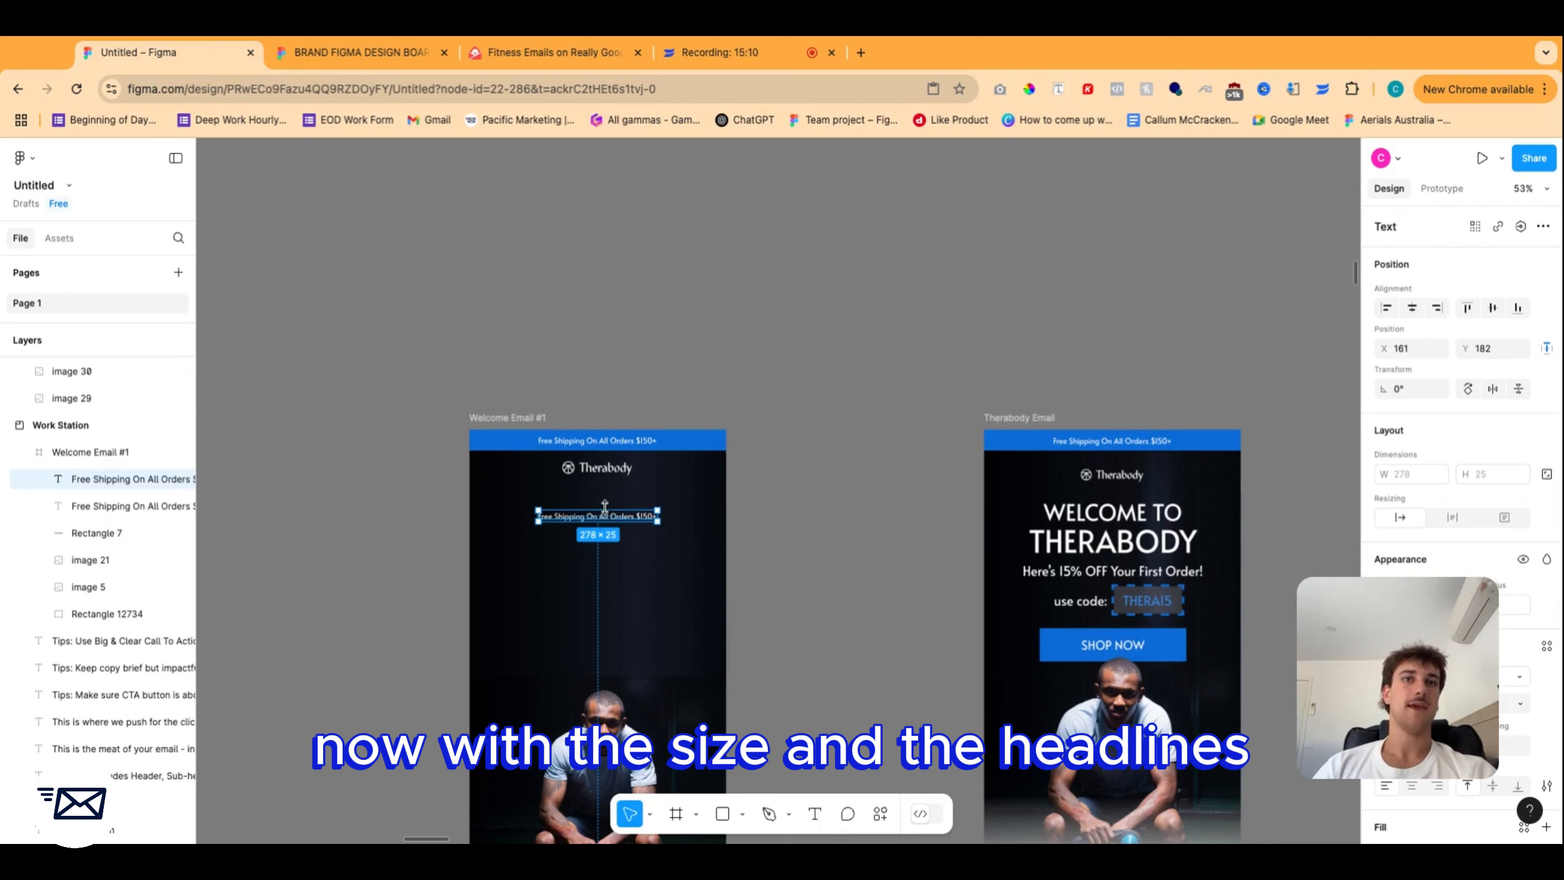
Examine the font sizes of the WELCOME TO and THERABODY headline lines in the finished Therabody Email.
{"action": "scroll", "coordinate": [610, 536], "scroll_direction": "up", "scroll_amount": 5}
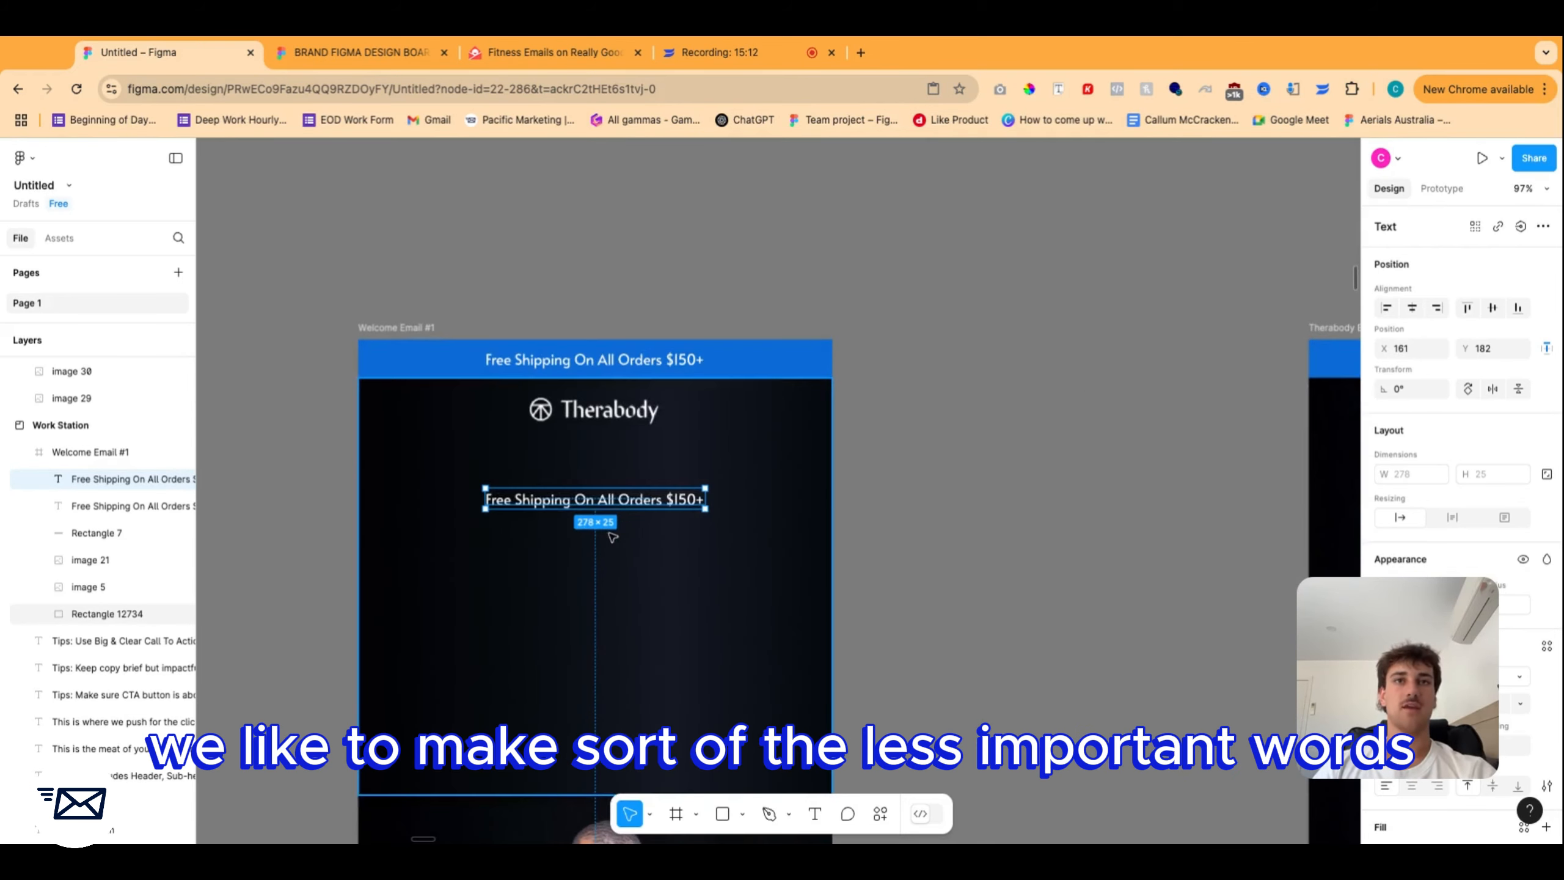
{"action": "scroll", "coordinate": [634, 508], "scroll_direction": "down", "scroll_amount": 5}
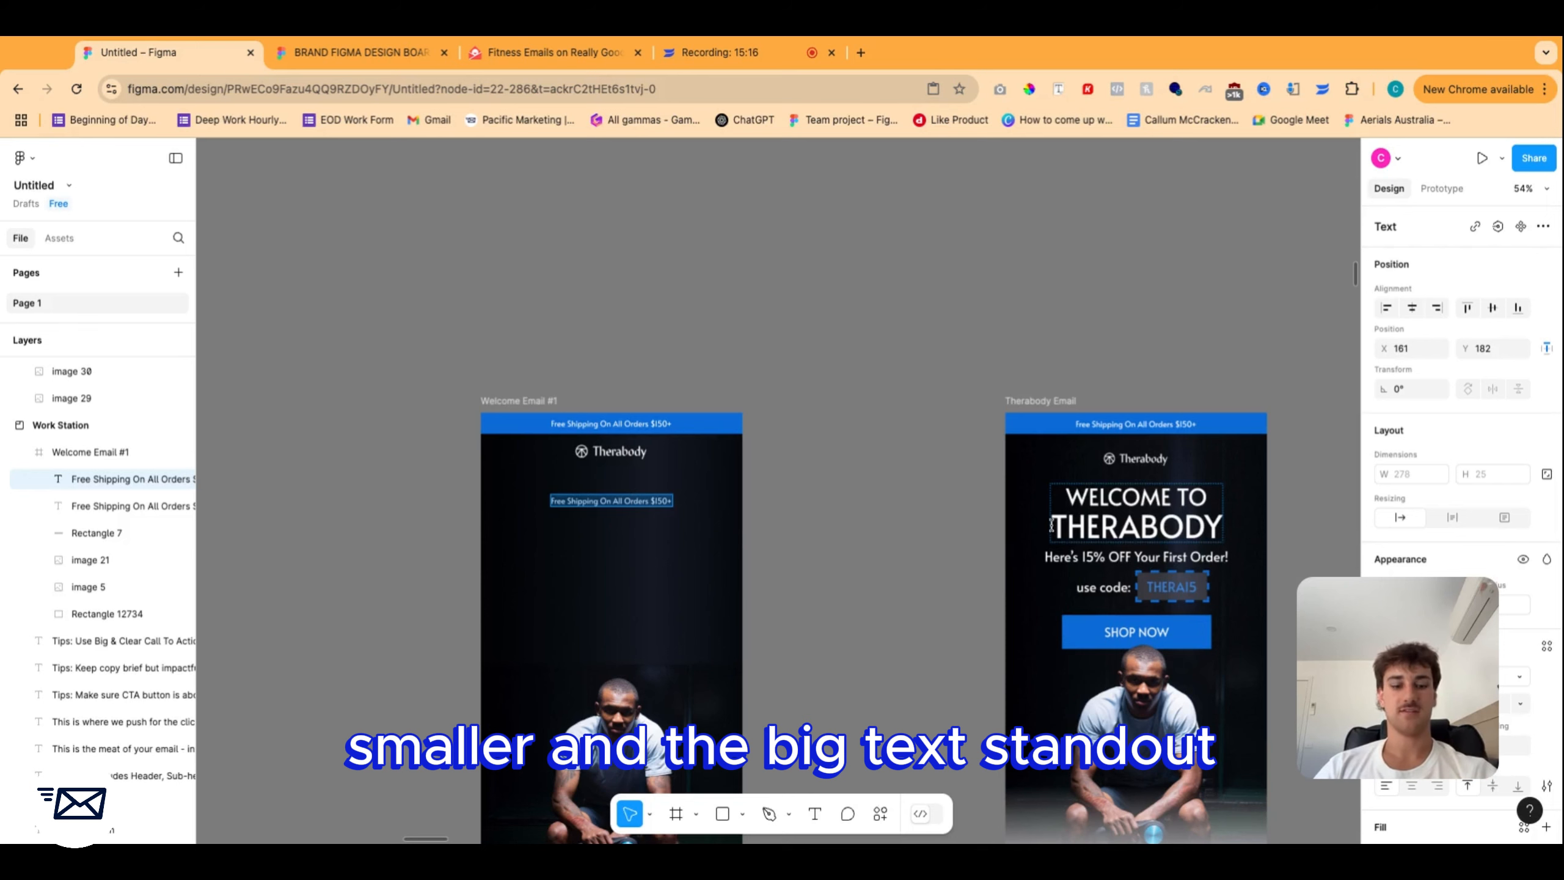
{"action": "scroll", "coordinate": [1051, 523], "scroll_direction": "right", "scroll_amount": 5}
{"action": "scroll", "coordinate": [686, 519], "scroll_direction": "up", "scroll_amount": 8}
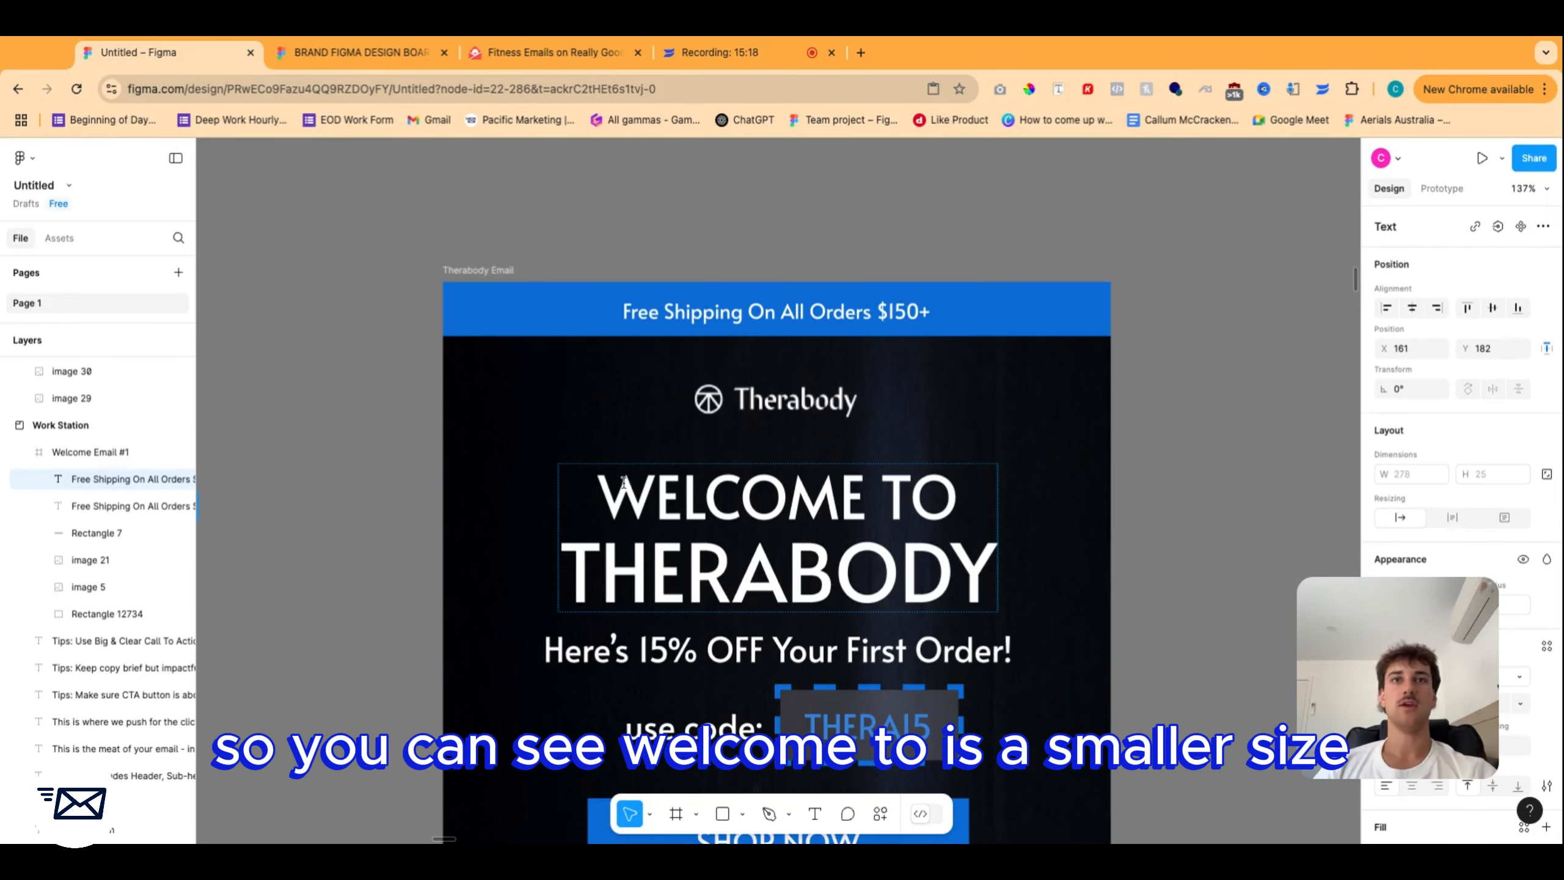
{"action": "left_click_drag", "start_coordinate": [597, 483], "coordinate": [958, 499]}
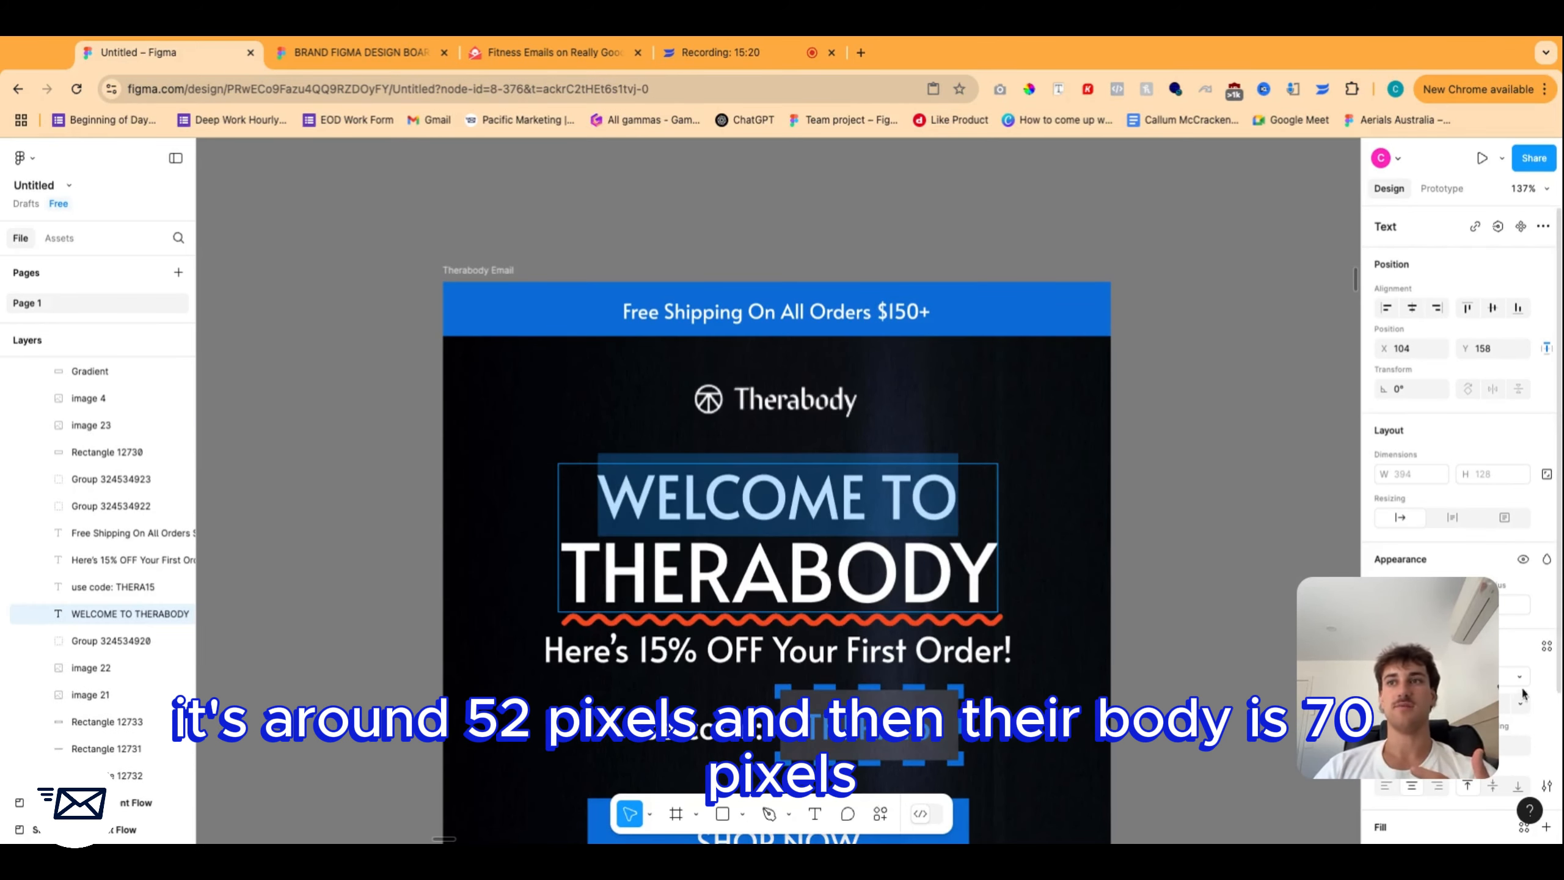
{"action": "double_click", "coordinate": [816, 573]}
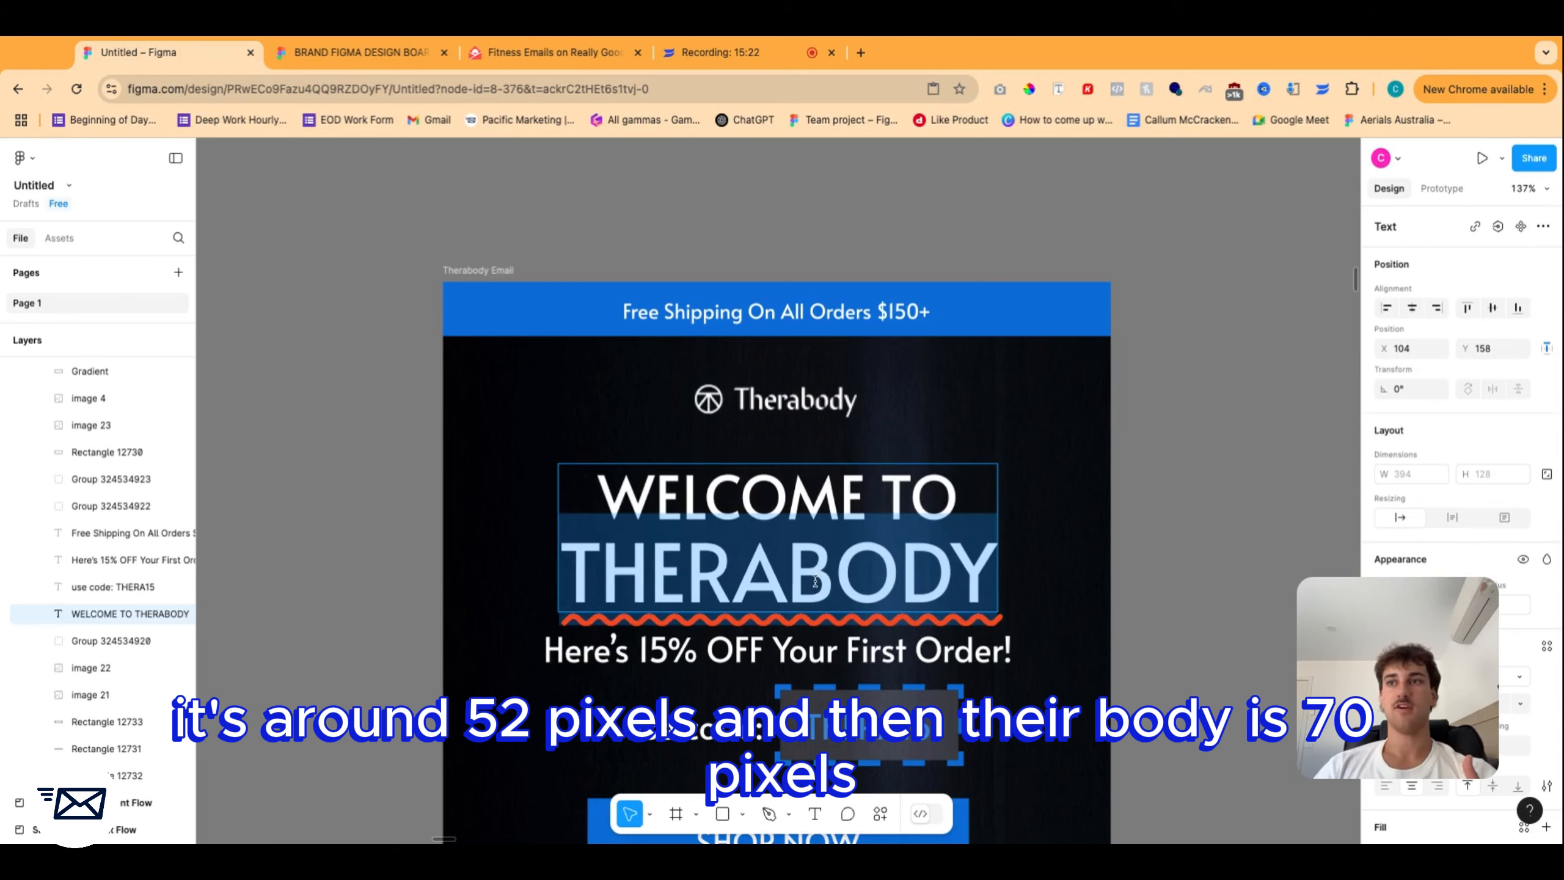
{"action": "key", "text": "Escape"}
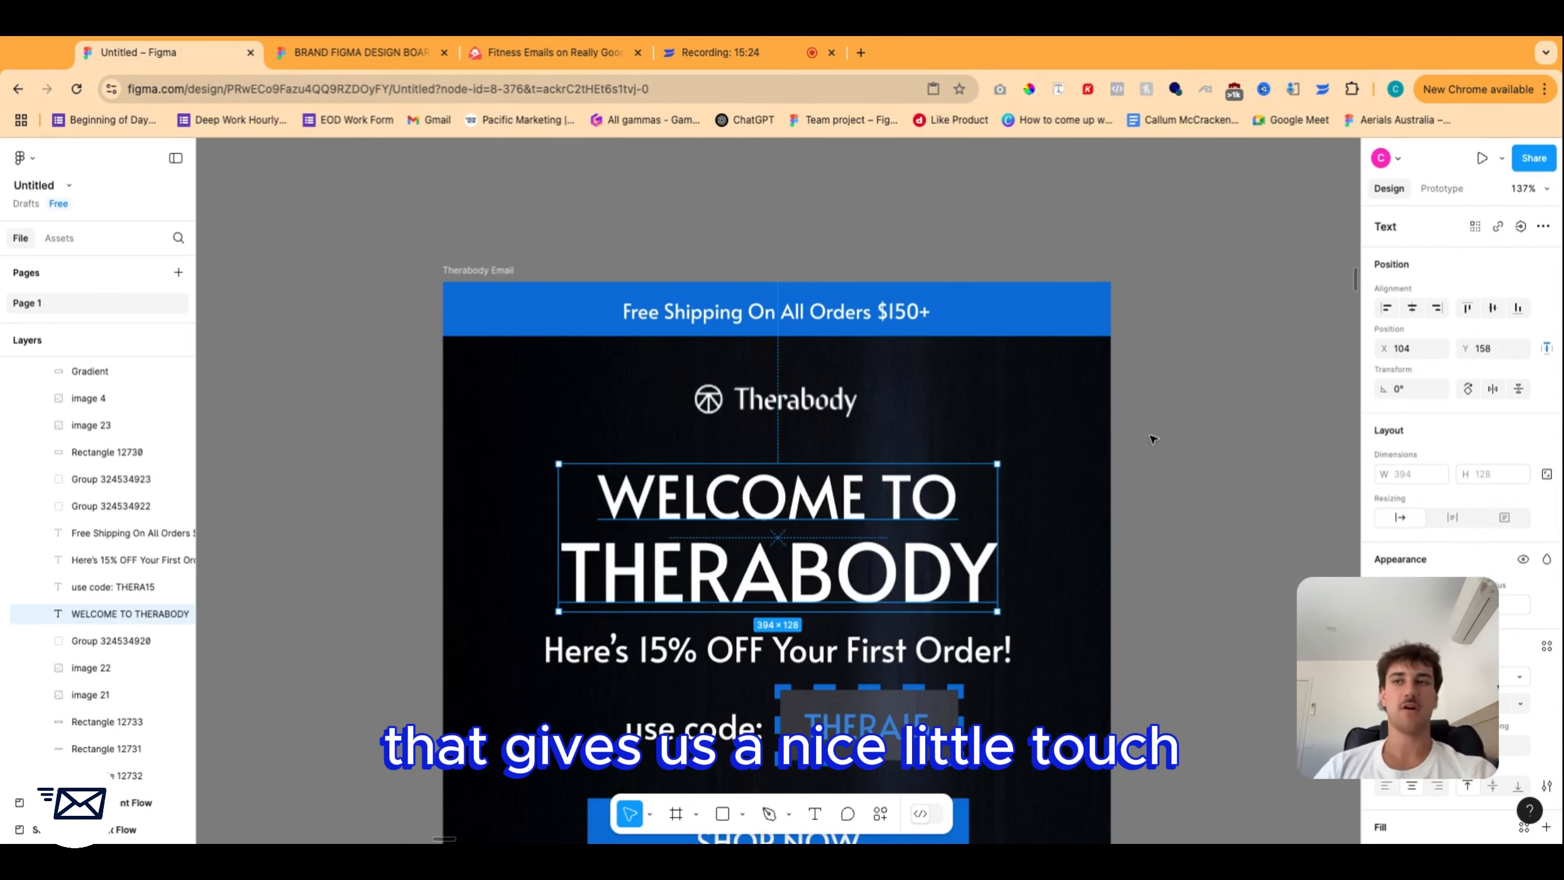
Replace the duplicated free-shipping text below the logo in Welcome Email #1 with WELCOME TO / THERABODY on two lines and centre-align it.
{"action": "scroll", "coordinate": [1025, 487], "scroll_direction": "down", "scroll_amount": 5, "text": "ctrl"}
{"action": "scroll", "coordinate": [901, 507], "scroll_direction": "left", "scroll_amount": 10}
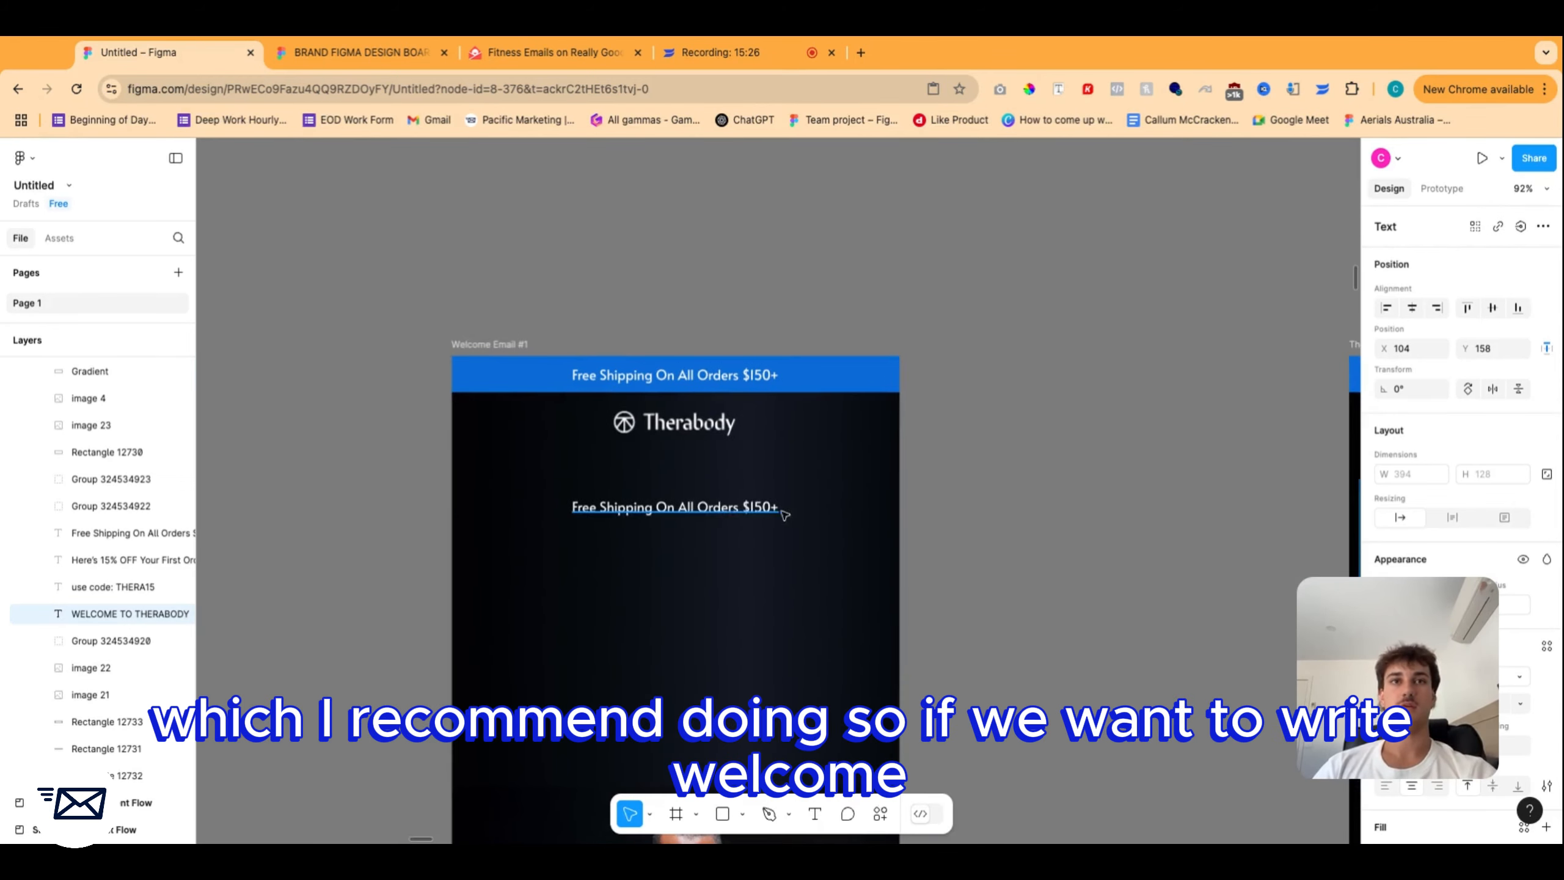
{"action": "left_click", "coordinate": [731, 514]}
{"action": "type", "text": "We"}
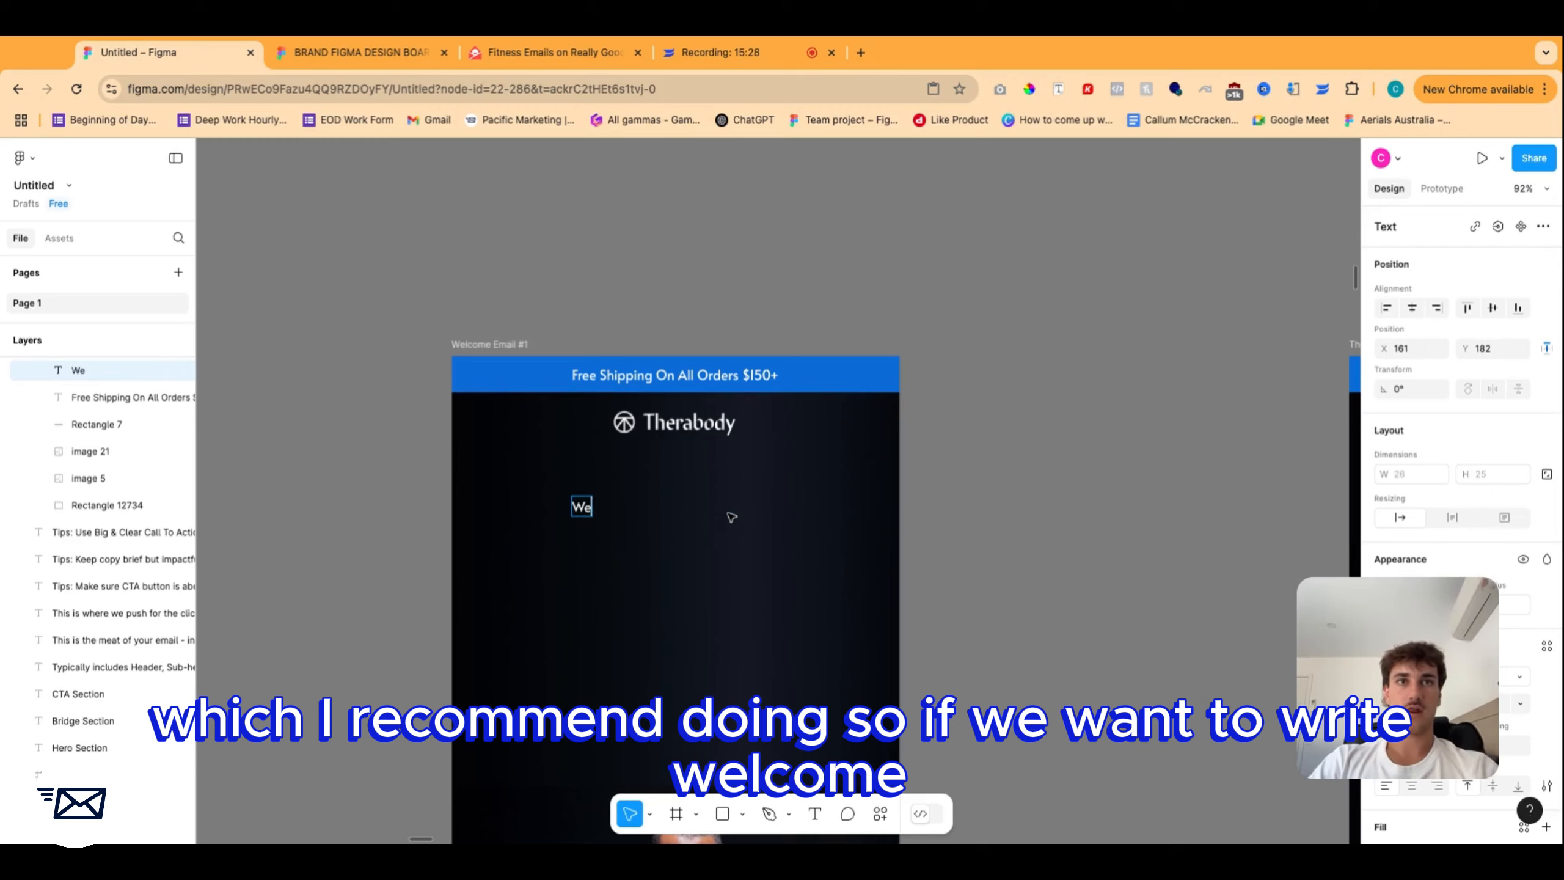
{"action": "type", "text": "l"}
{"action": "key", "text": "BackSpace"}
{"action": "type", "text": "EL"}
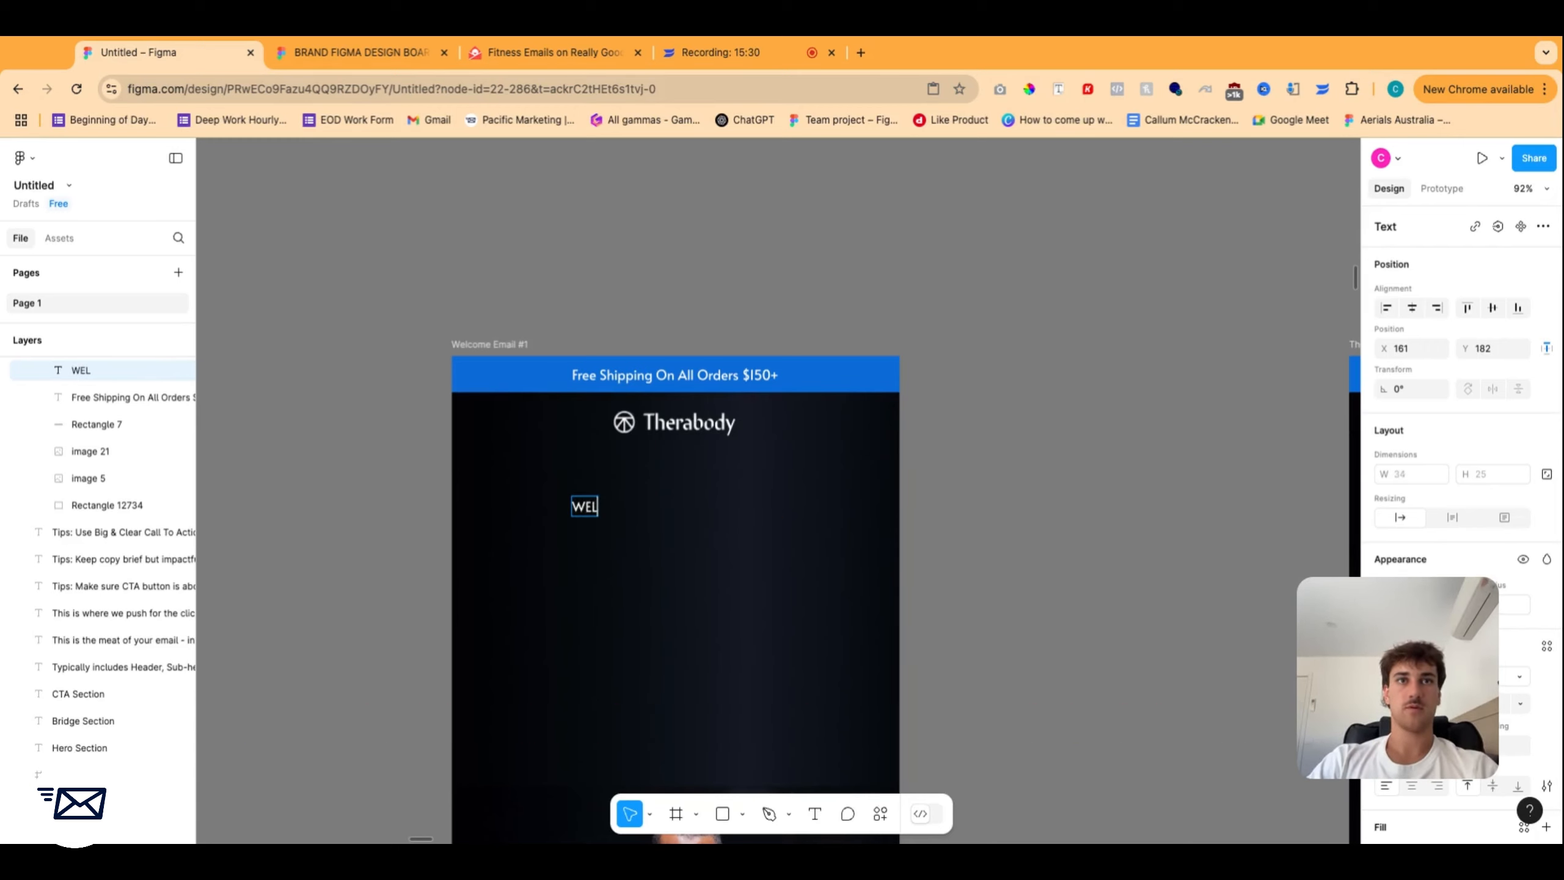
{"action": "type", "text": "COME TO"}
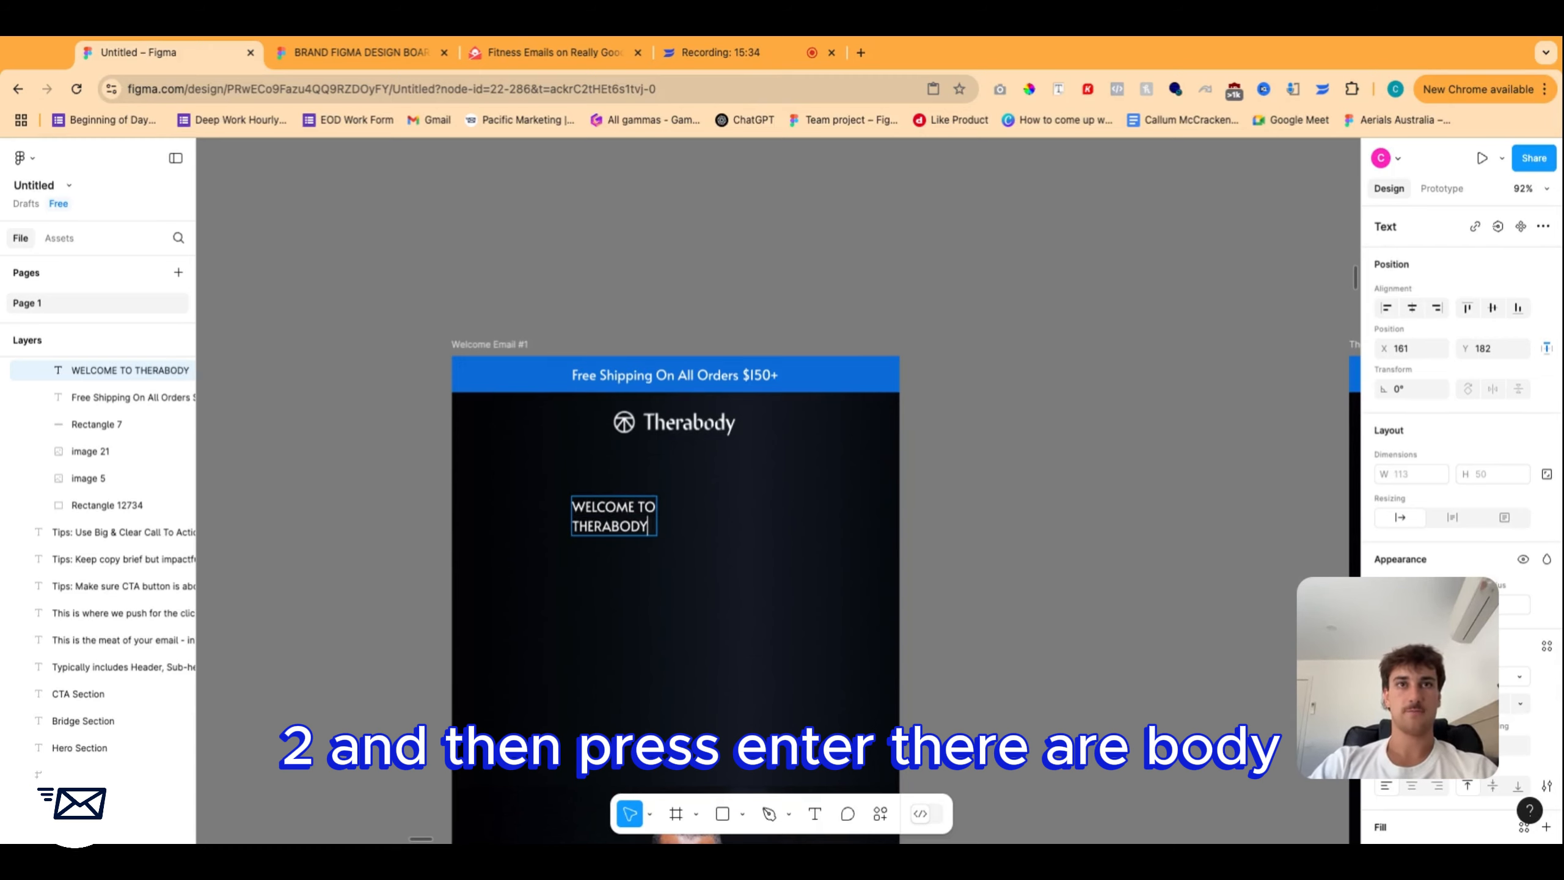
{"action": "key", "text": "Escape"}
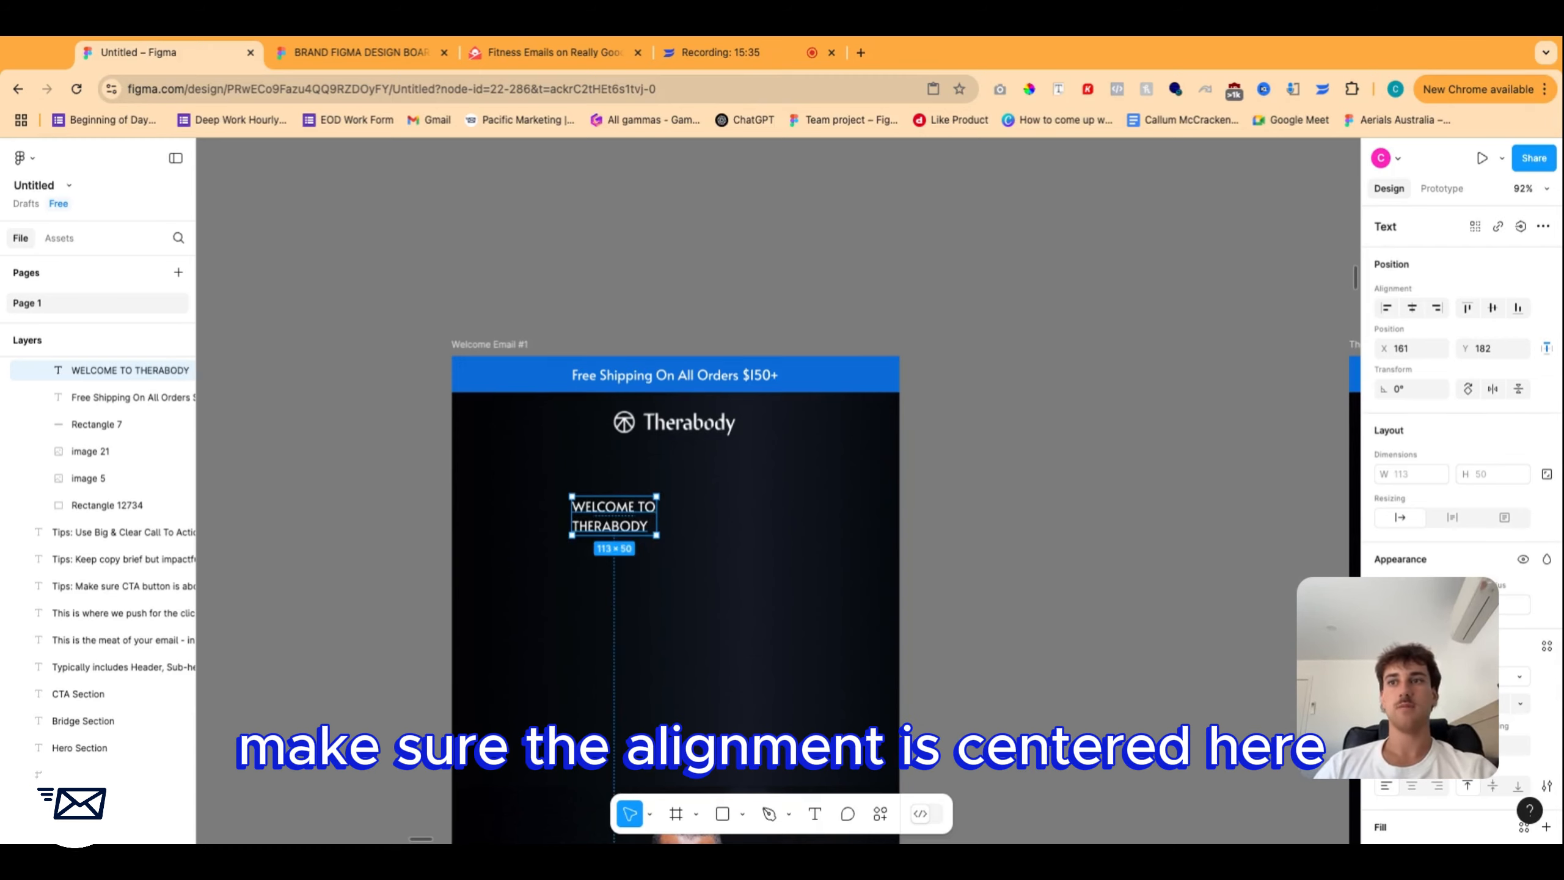
{"action": "left_click", "coordinate": [1412, 787]}
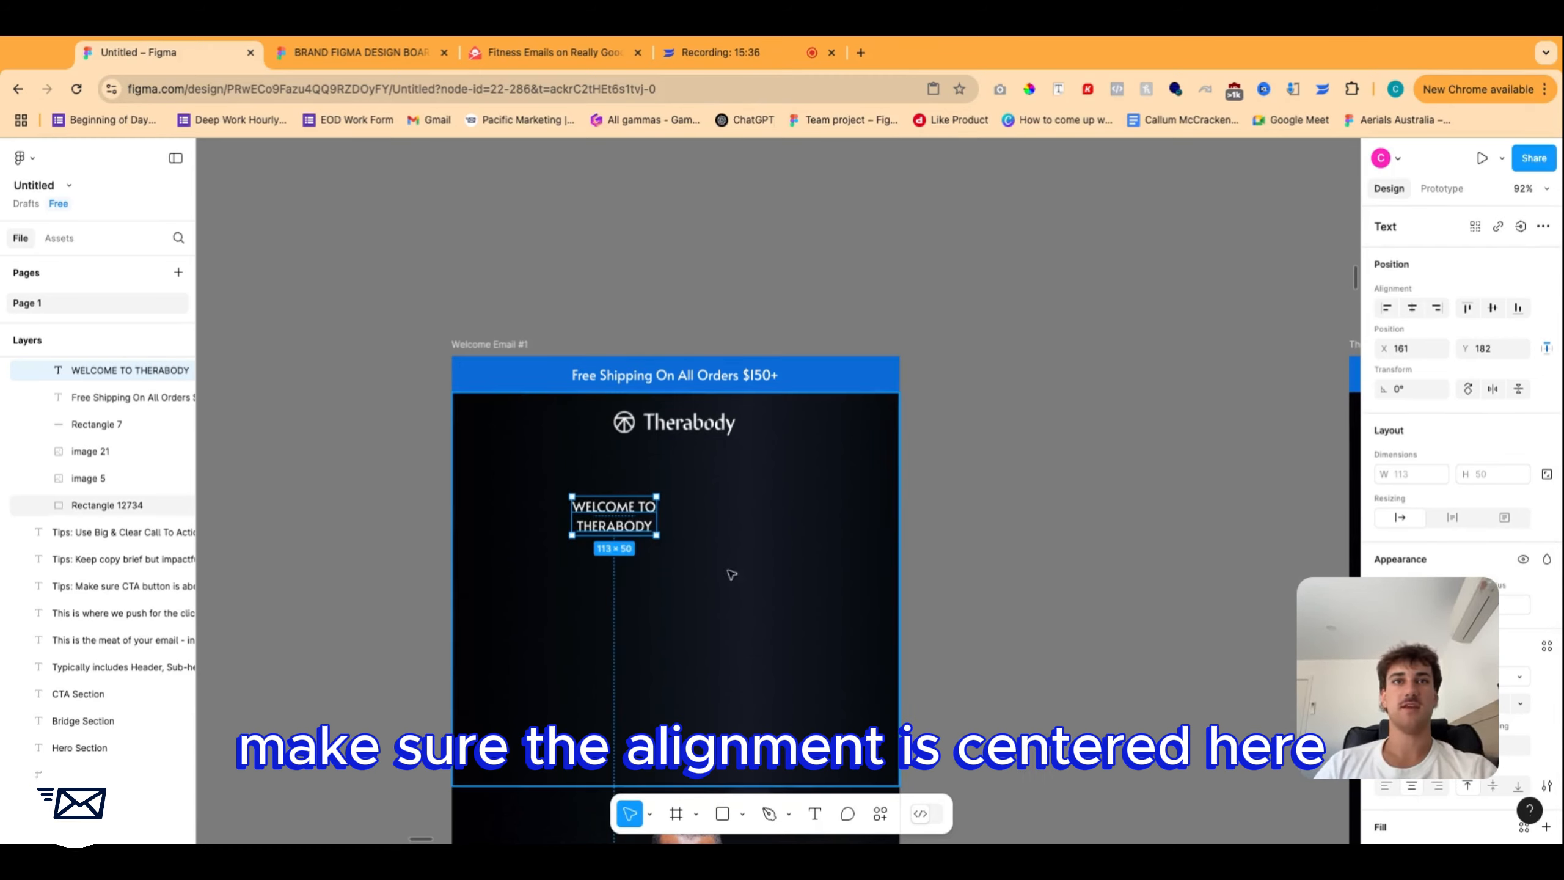
Set the WELCOME TO line to font size 52 and compare it with the headline in the Therabody Email.
{"action": "double_click", "coordinate": [602, 519]}
{"action": "left_click", "coordinate": [1481, 703]}
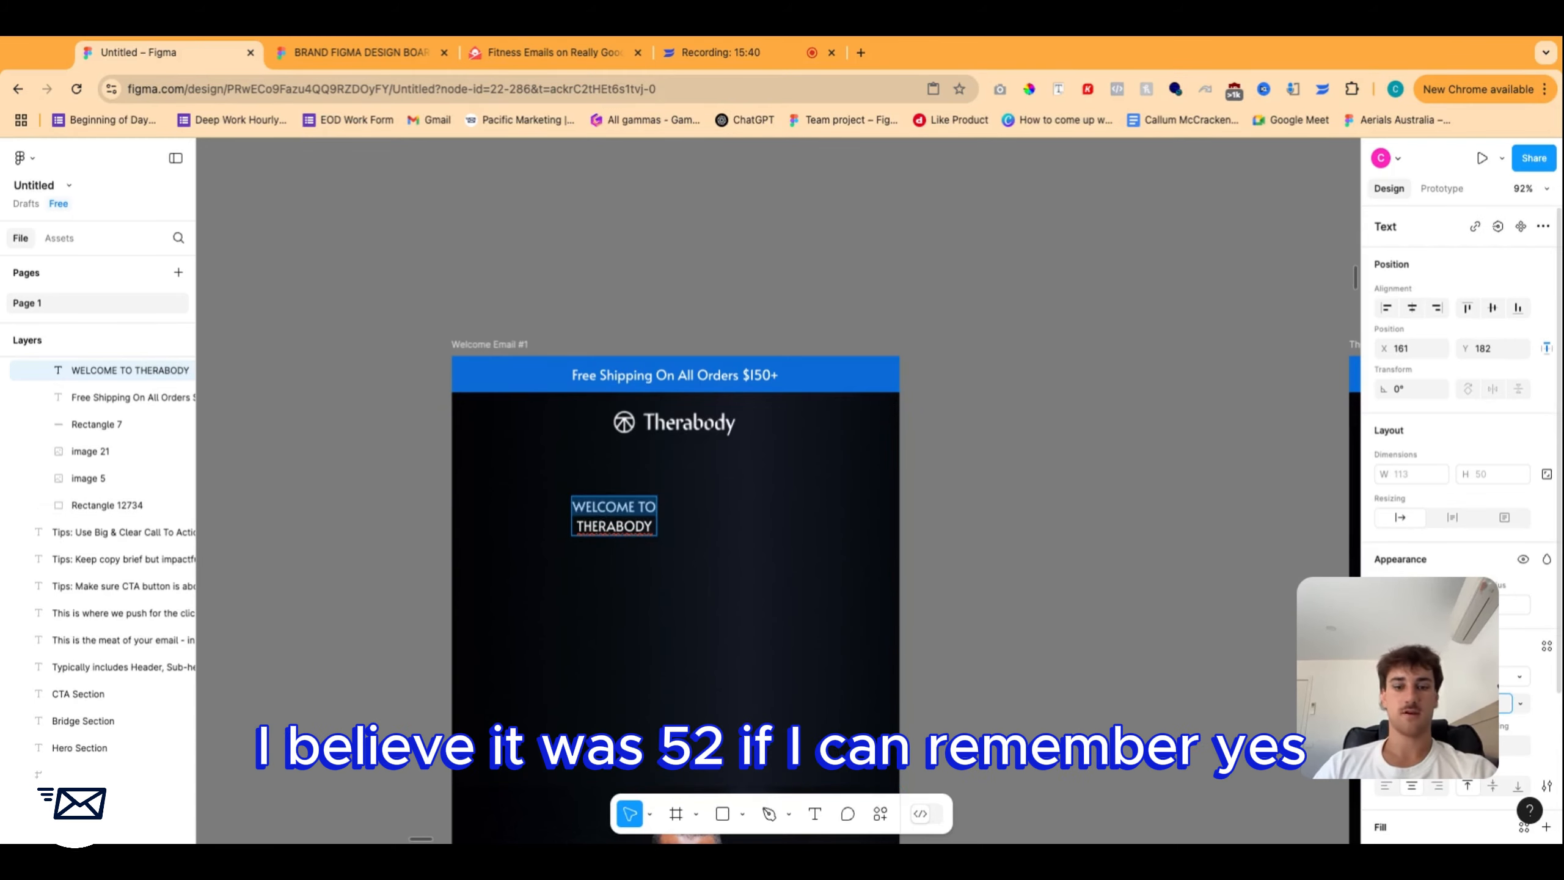
{"action": "type", "text": "52"}
{"action": "key", "text": "Return"}
{"action": "scroll", "coordinate": [861, 422], "scroll_direction": "right", "scroll_amount": 10}
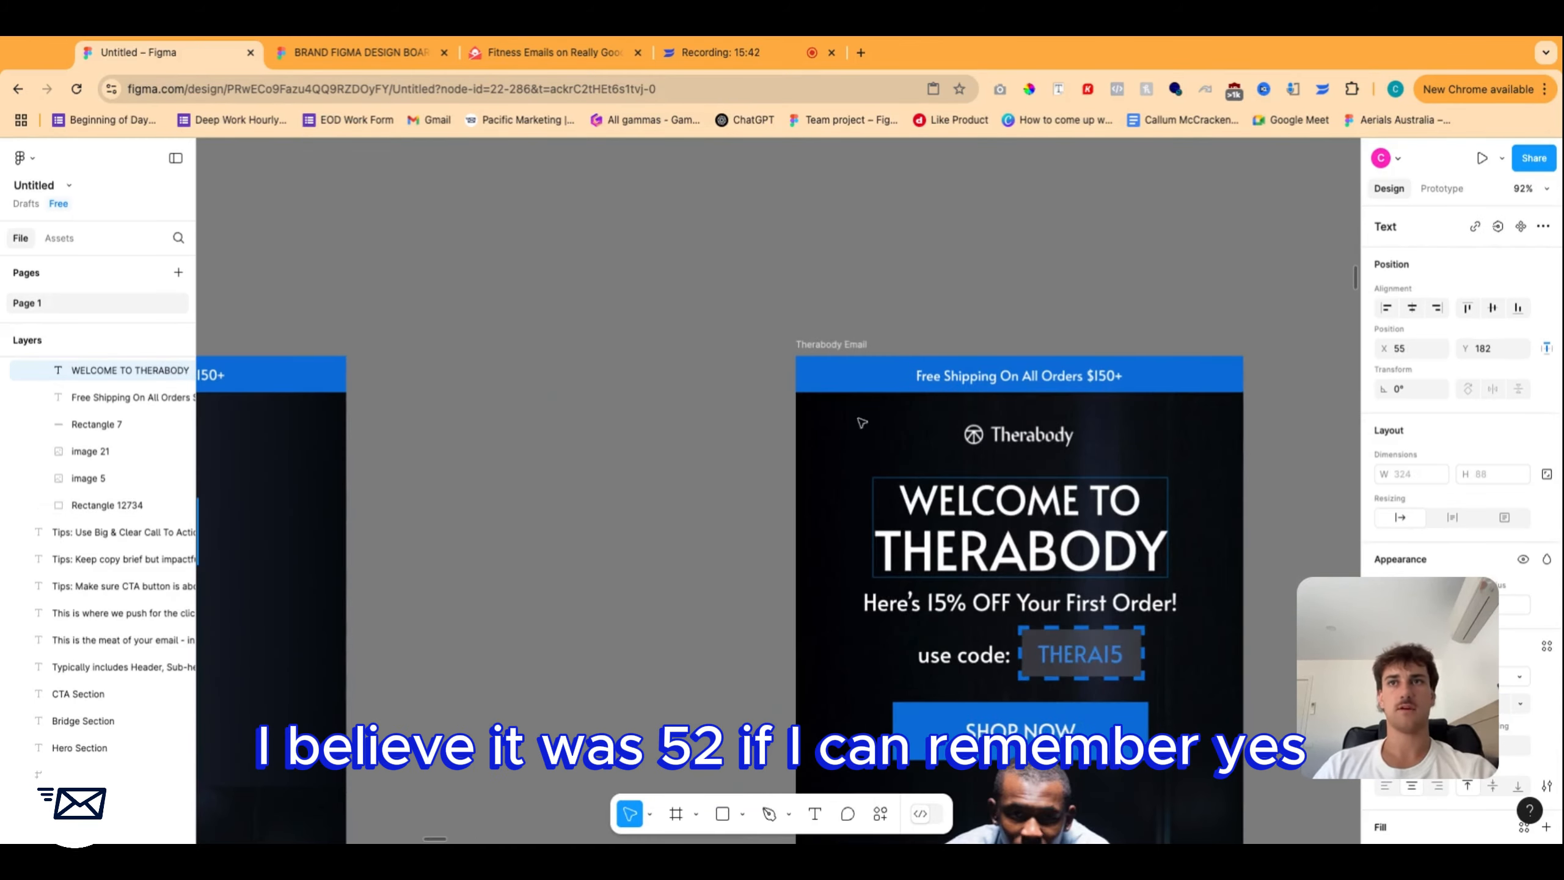
{"action": "left_click", "coordinate": [924, 499]}
{"action": "scroll", "coordinate": [923, 499], "scroll_direction": "left", "scroll_amount": 7}
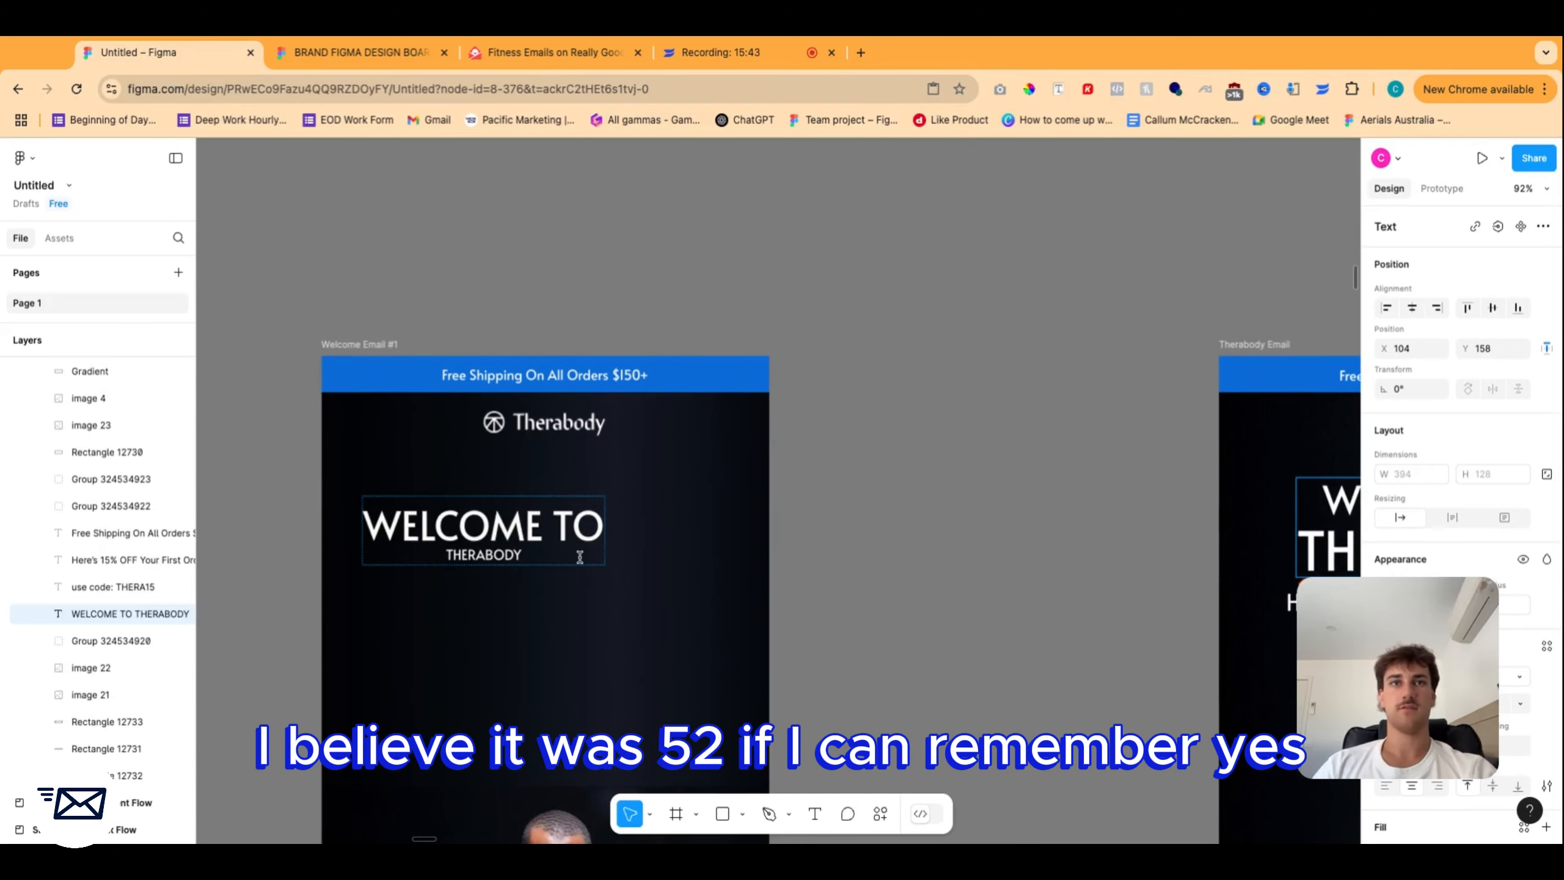
Set the THERABODY line to font size 70 and centre the headline horizontally beneath the logo.
{"action": "double_click", "coordinate": [500, 556]}
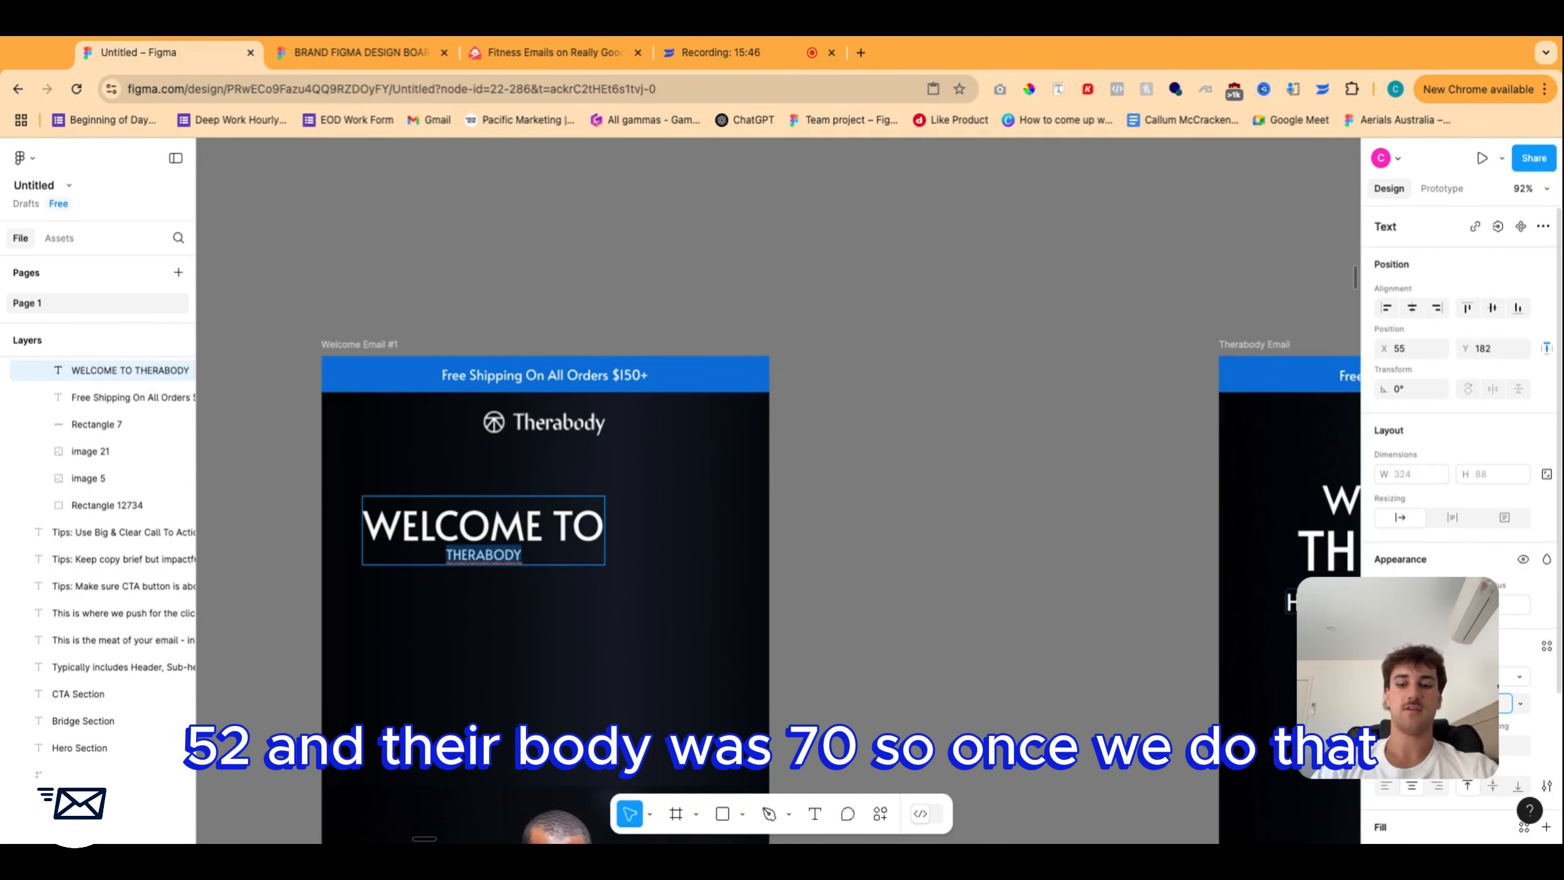
{"action": "key", "text": "Return"}
{"action": "key", "text": "Escape"}
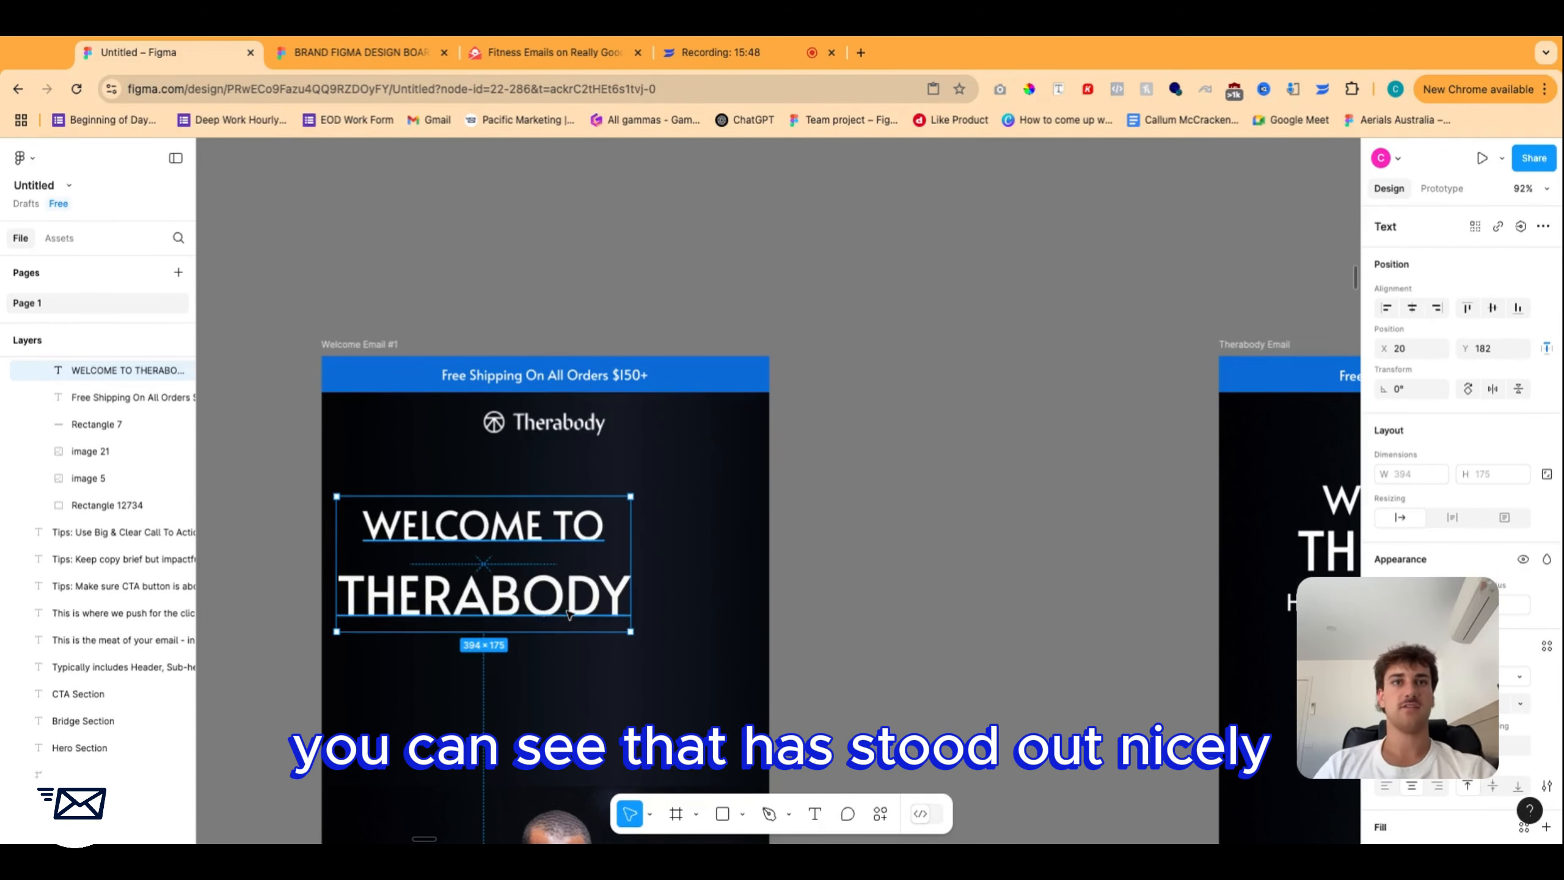
{"action": "left_click_drag", "start_coordinate": [481, 578], "coordinate": [544, 552]}
Tighten the headline's line height to 102, matching the headline in the Therabody Email.
{"action": "left_click_drag", "start_coordinate": [1384, 745], "coordinate": [1042, 546]}
{"action": "scroll", "coordinate": [874, 677], "scroll_direction": "right", "scroll_amount": 3}
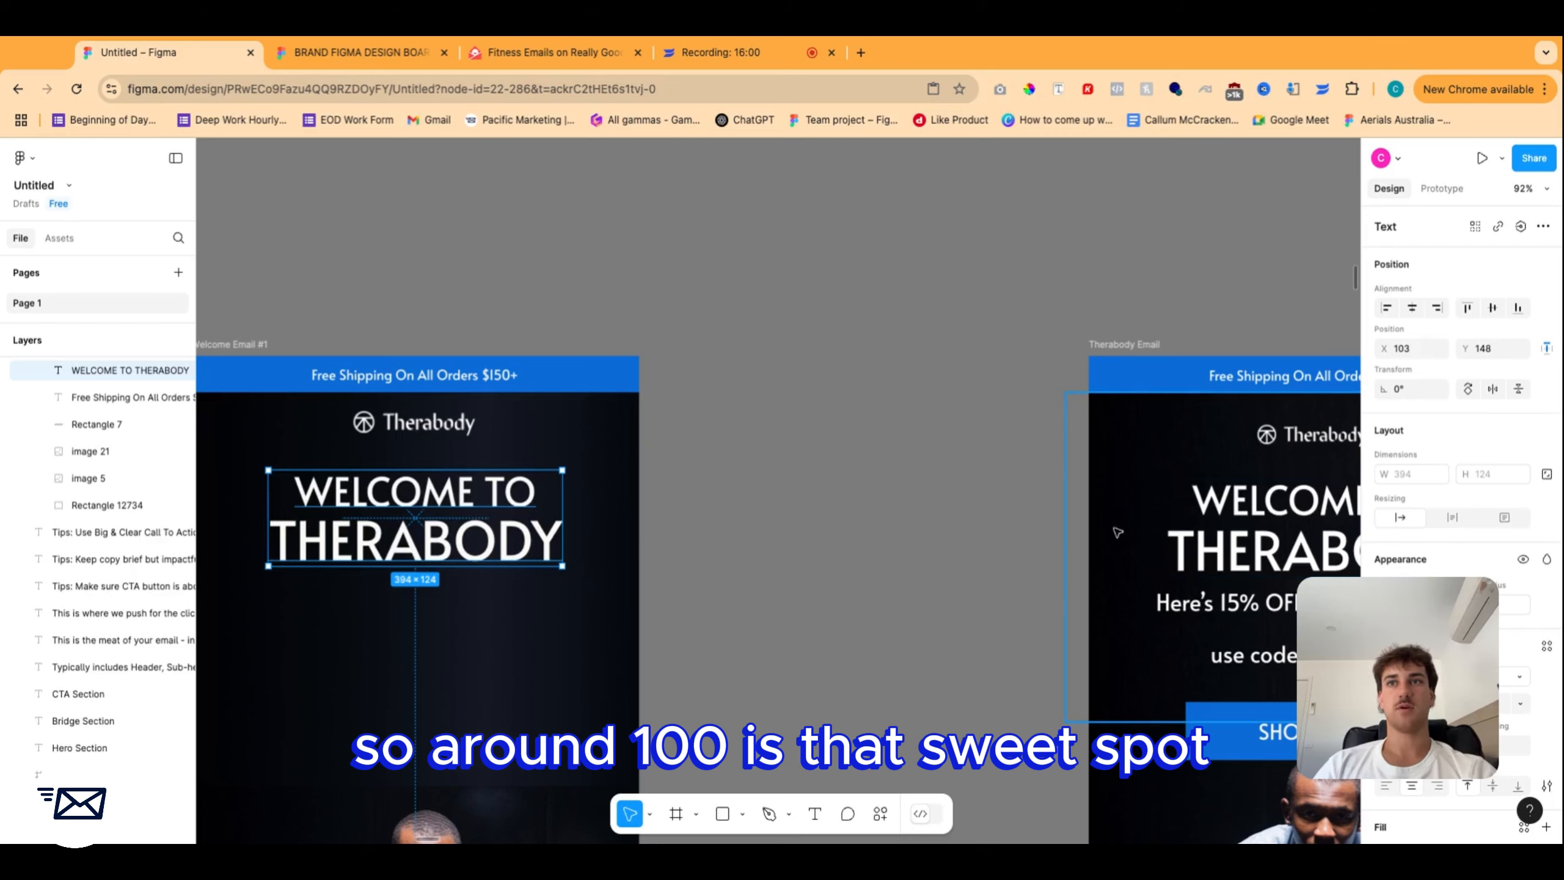
{"action": "left_click", "coordinate": [1222, 523]}
{"action": "left_click", "coordinate": [415, 520]}
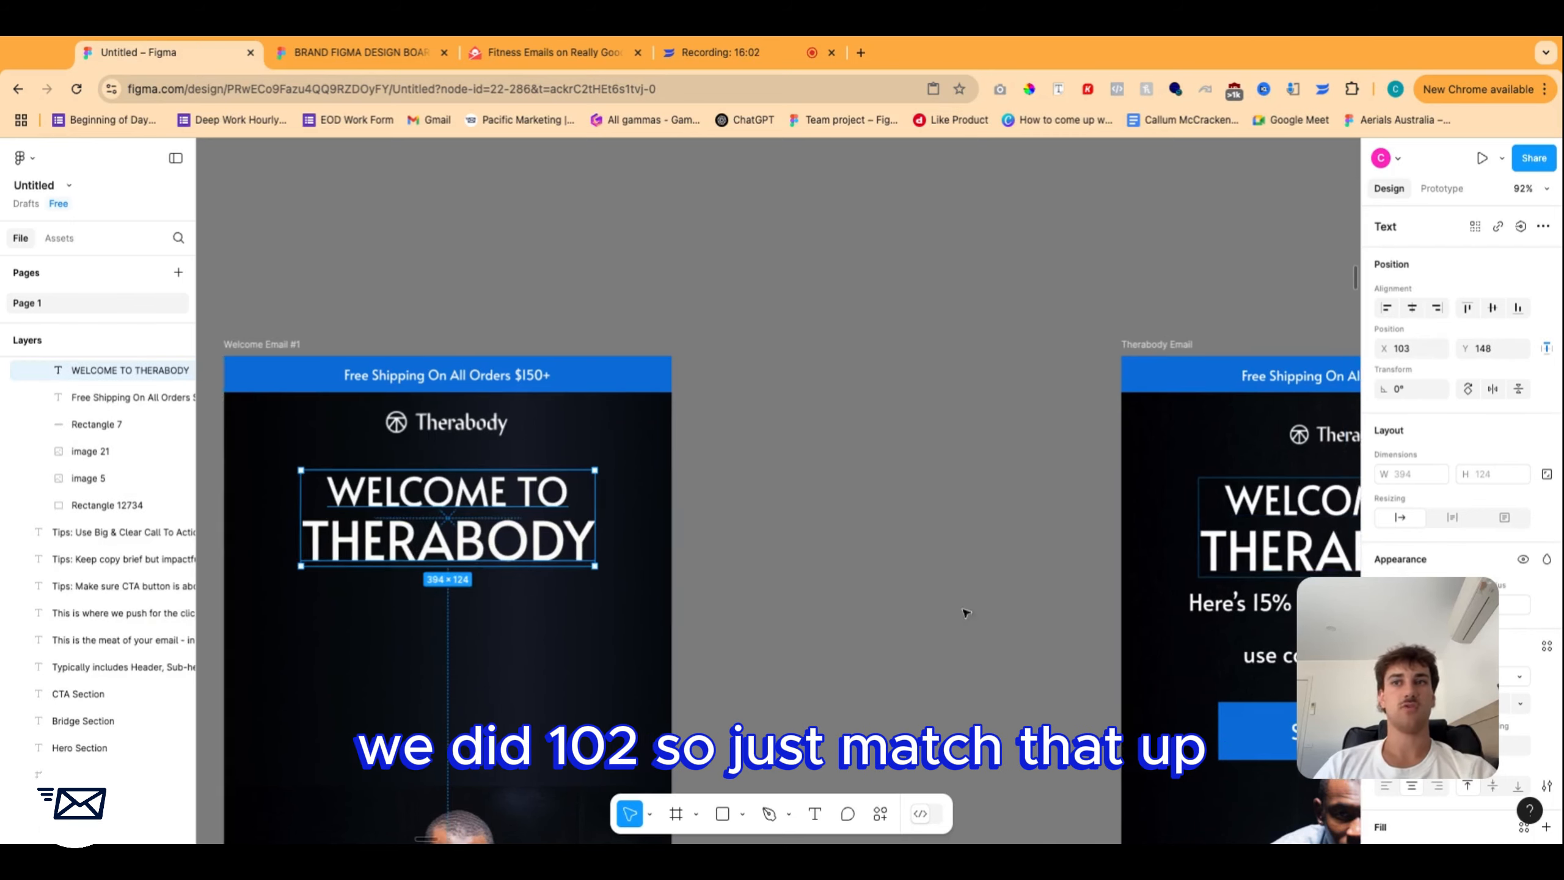
{"action": "scroll", "coordinate": [415, 520], "scroll_direction": "left", "scroll_amount": 3}
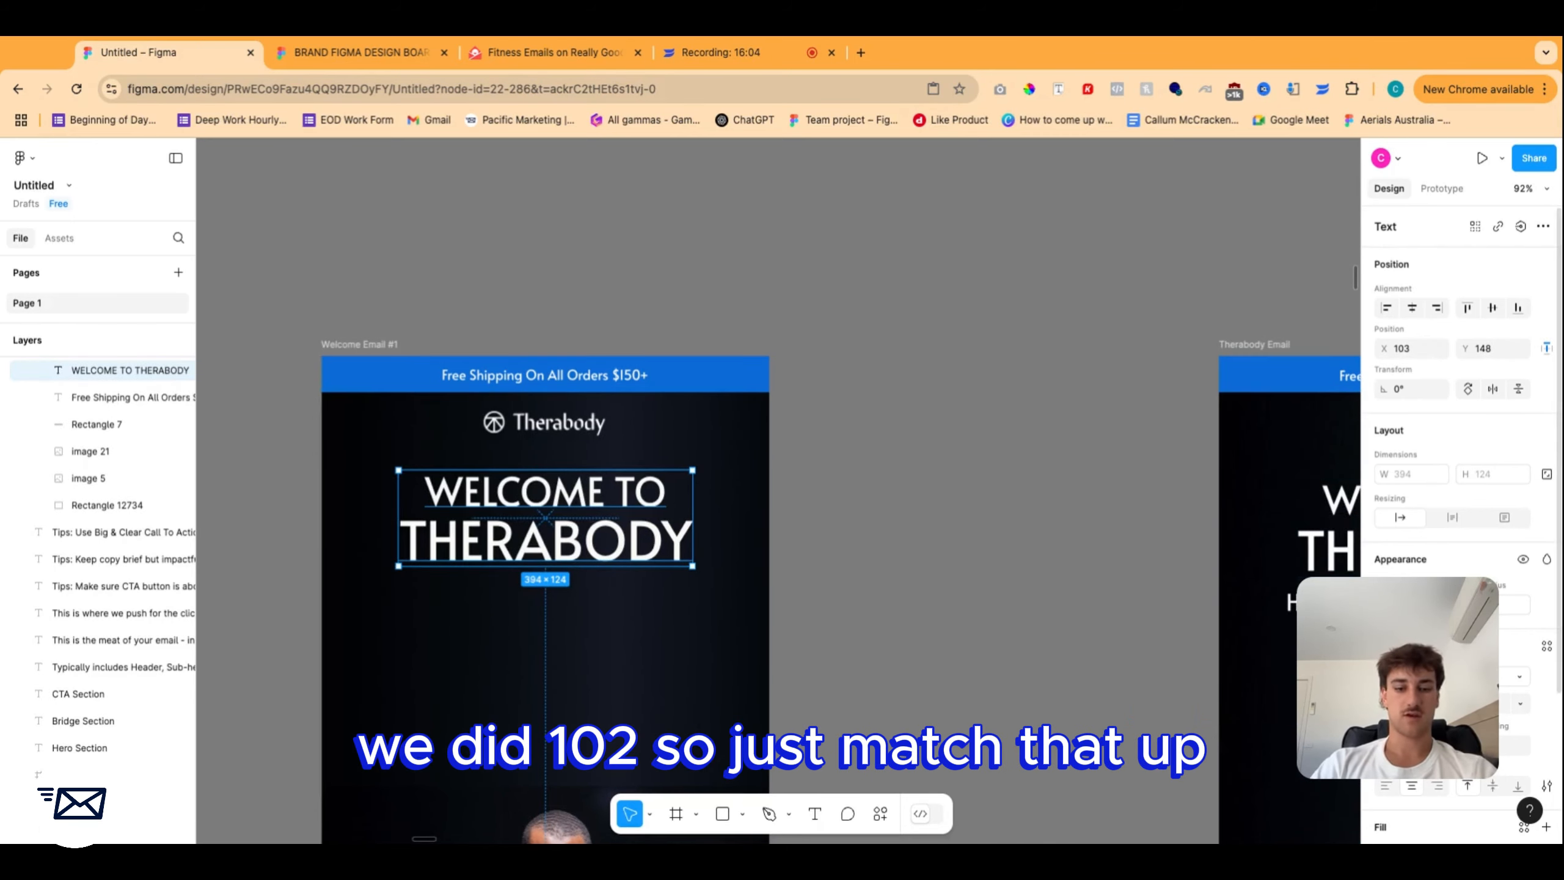
{"action": "key", "text": "Return"}
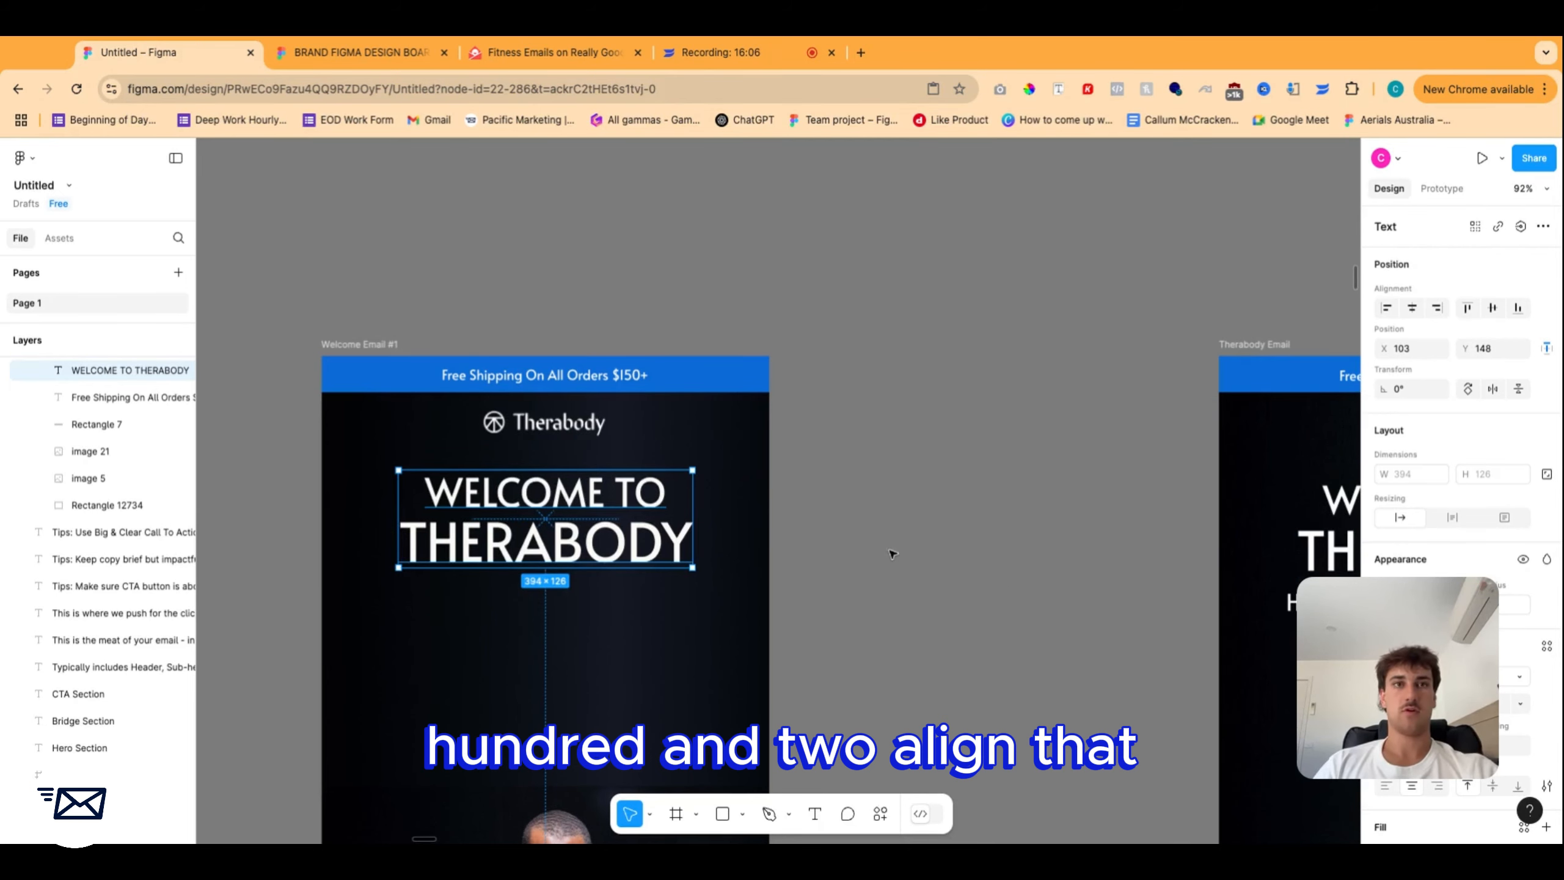
{"action": "left_click", "coordinate": [893, 554]}
Duplicate the Welcome Email #1 headline directly beneath the original, keeping it centred in the frame.
{"action": "scroll", "coordinate": [799, 565], "scroll_direction": "down", "scroll_amount": 5}
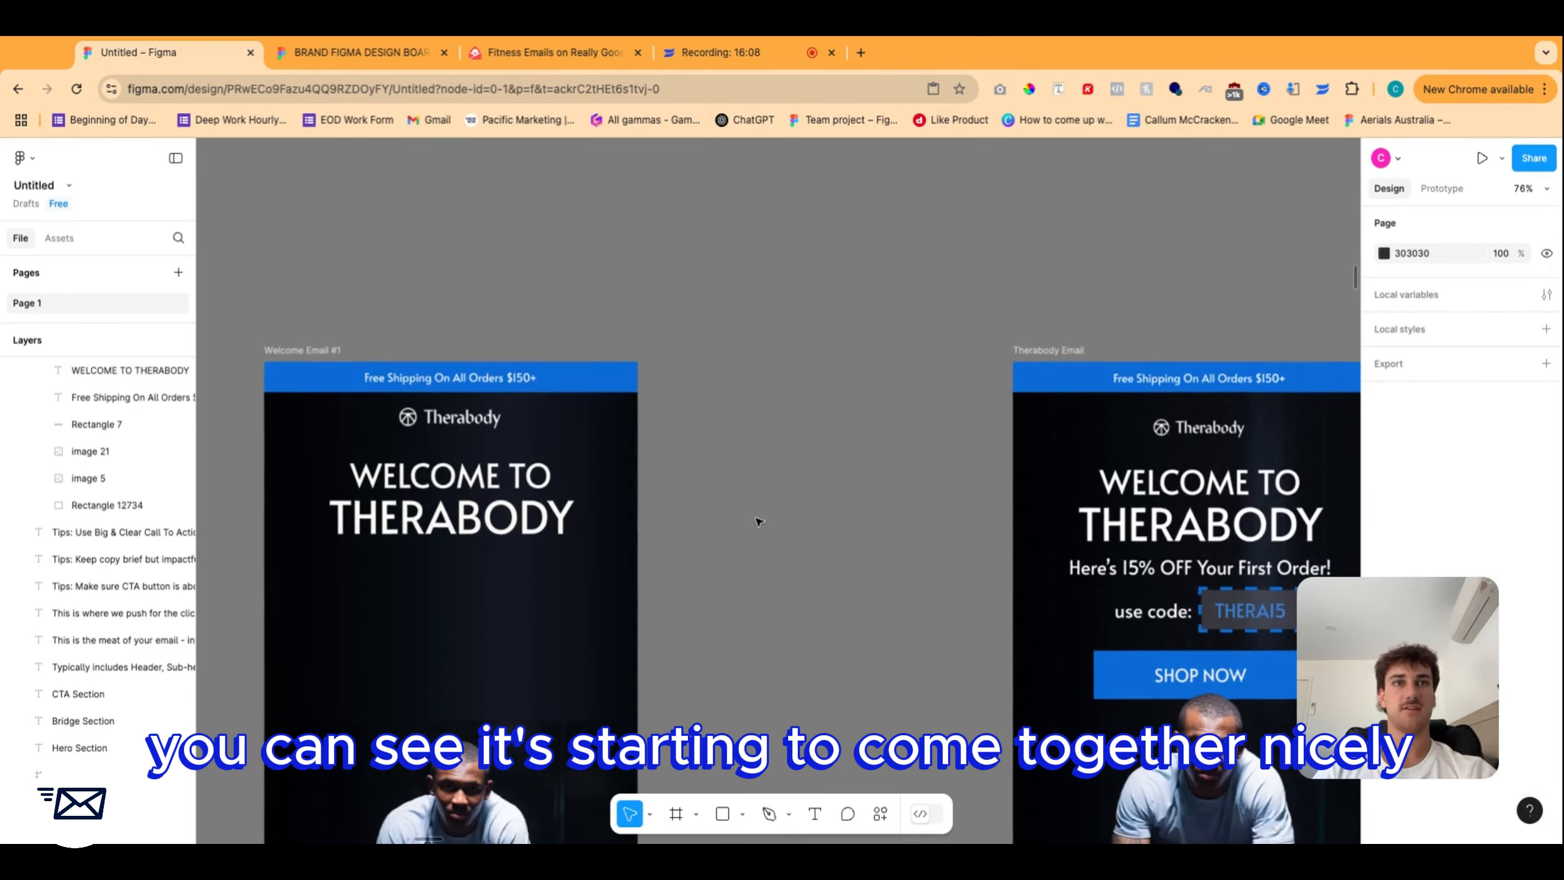
{"action": "scroll", "coordinate": [757, 521], "scroll_direction": "down", "scroll_amount": 3}
{"action": "scroll", "coordinate": [757, 520], "scroll_direction": "left", "scroll_amount": 3}
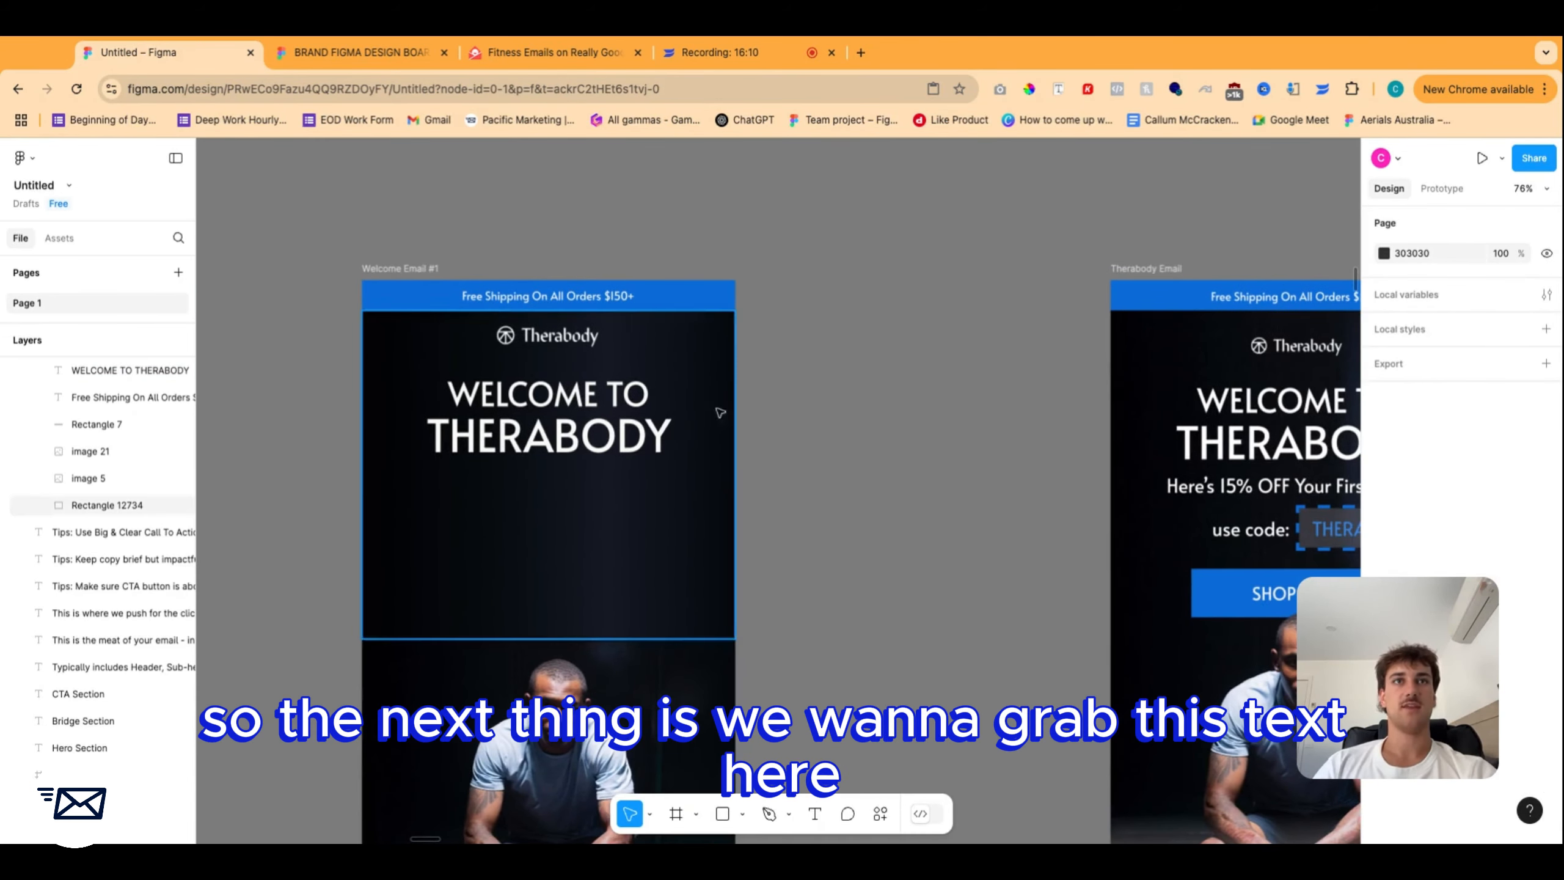
{"action": "scroll", "coordinate": [1216, 496], "scroll_direction": "right", "scroll_amount": 4}
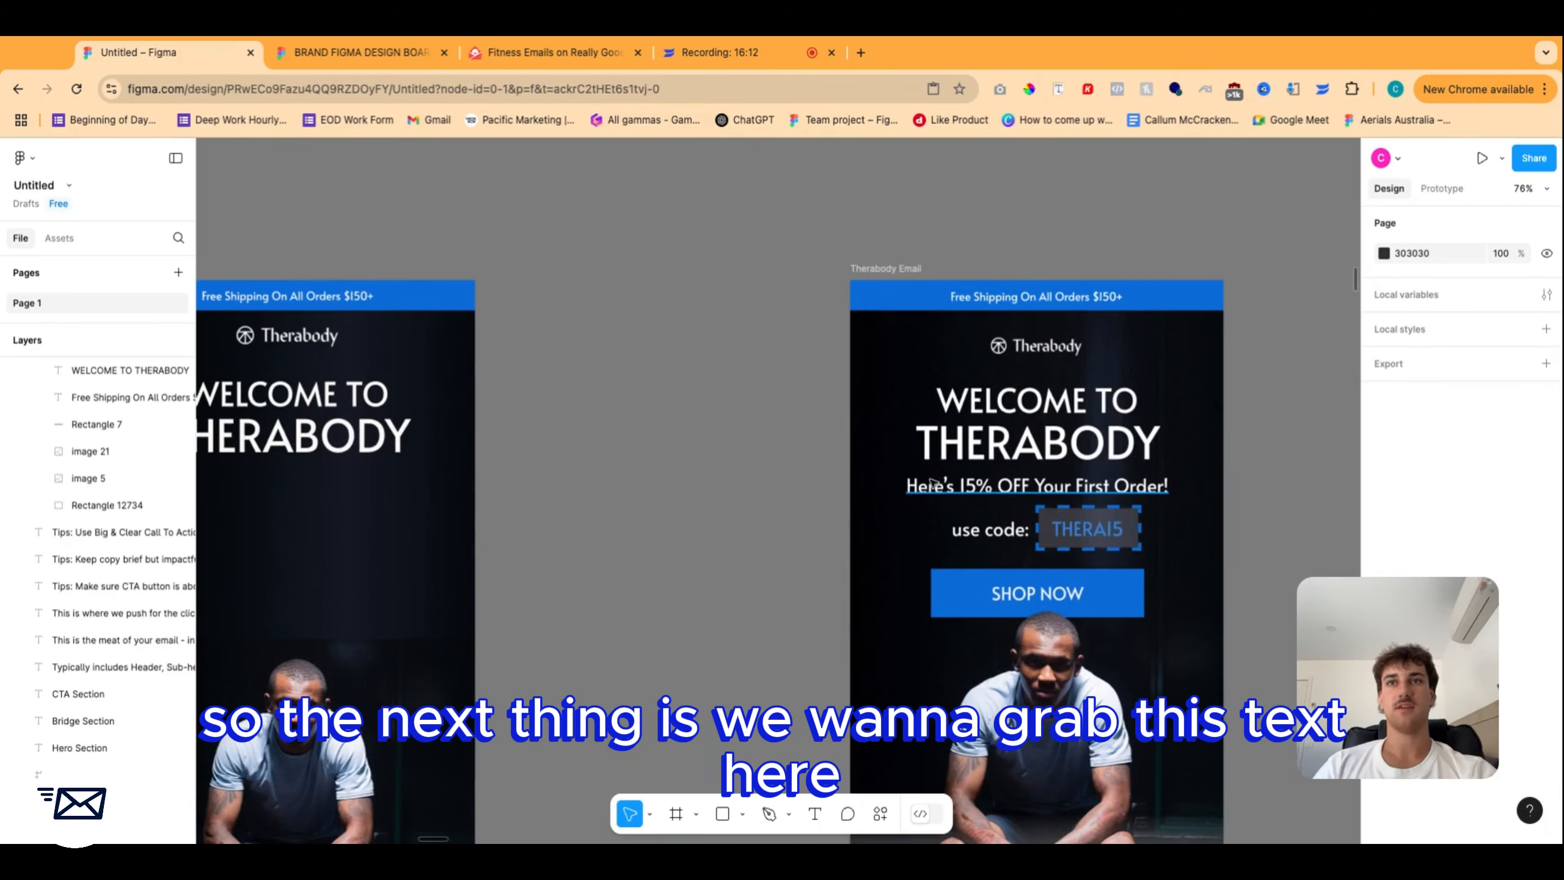
{"action": "scroll", "coordinate": [934, 484], "scroll_direction": "left", "scroll_amount": 5}
{"action": "scroll", "coordinate": [935, 479], "scroll_direction": "left", "scroll_amount": 2}
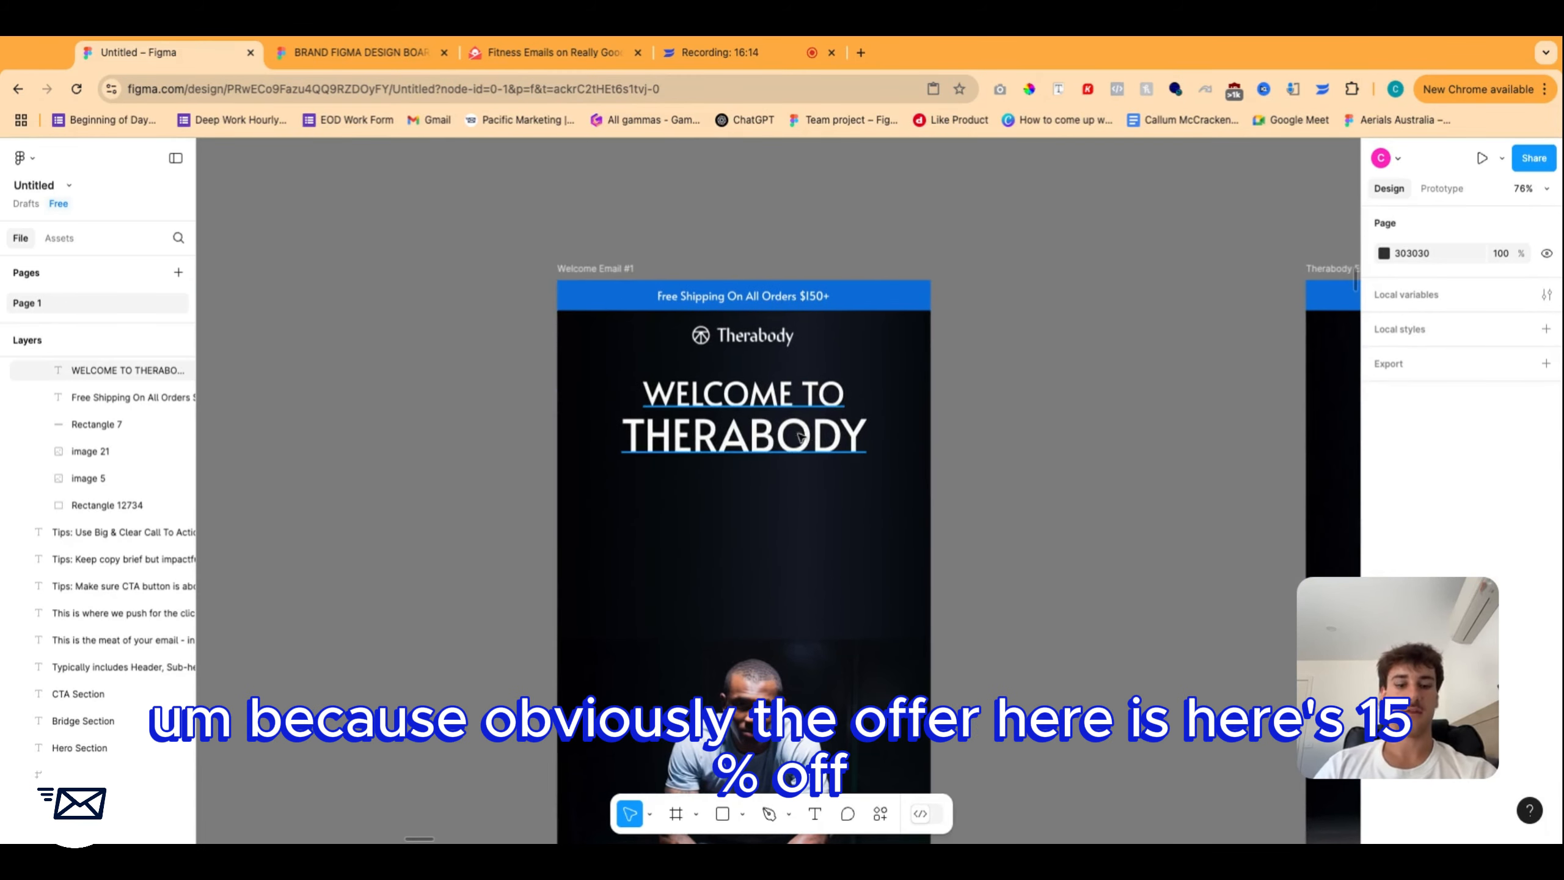
{"action": "left_click_drag", "start_coordinate": [799, 437], "coordinate": [780, 522]}
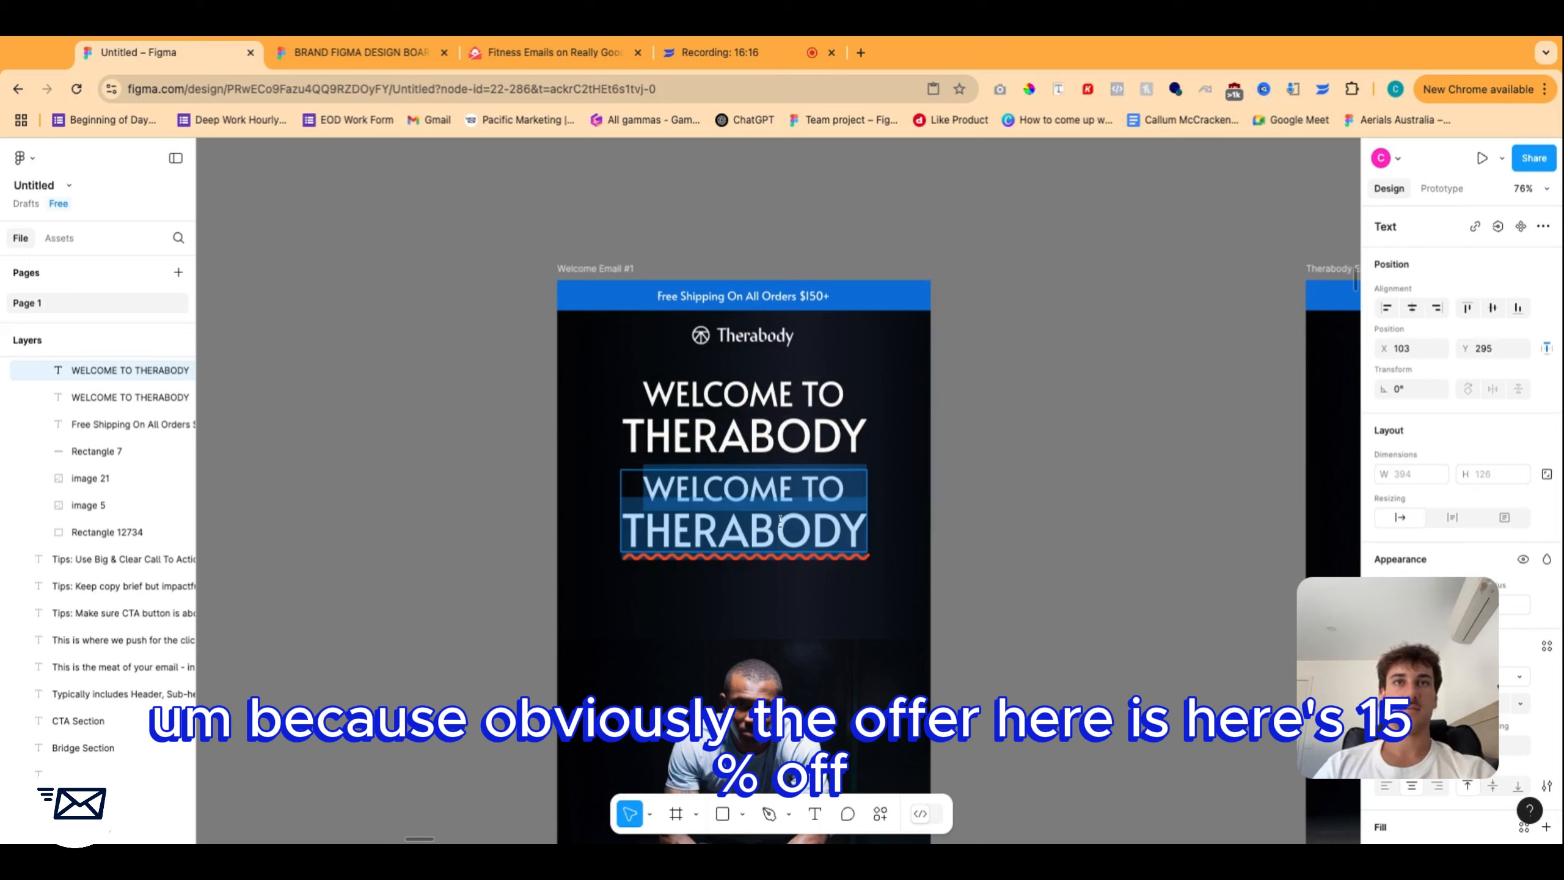
Replace the duplicated headline's text with "Here's 15% OFF Your First Order".
{"action": "key", "text": "Return"}
{"action": "type", "text": "Here's"}
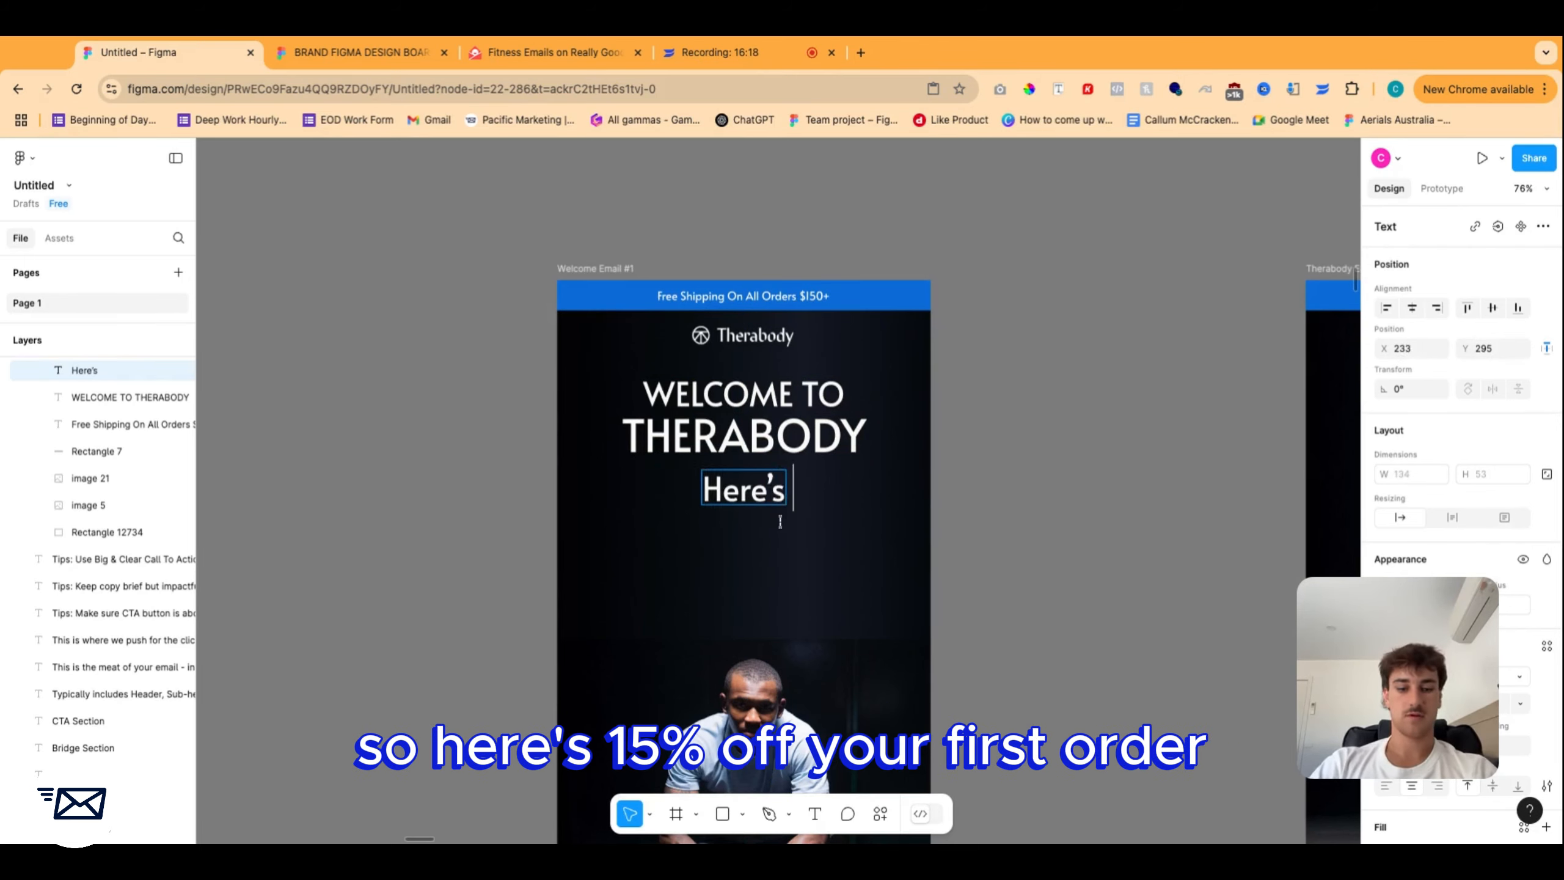
{"action": "type", "text": " 15% OFF"}
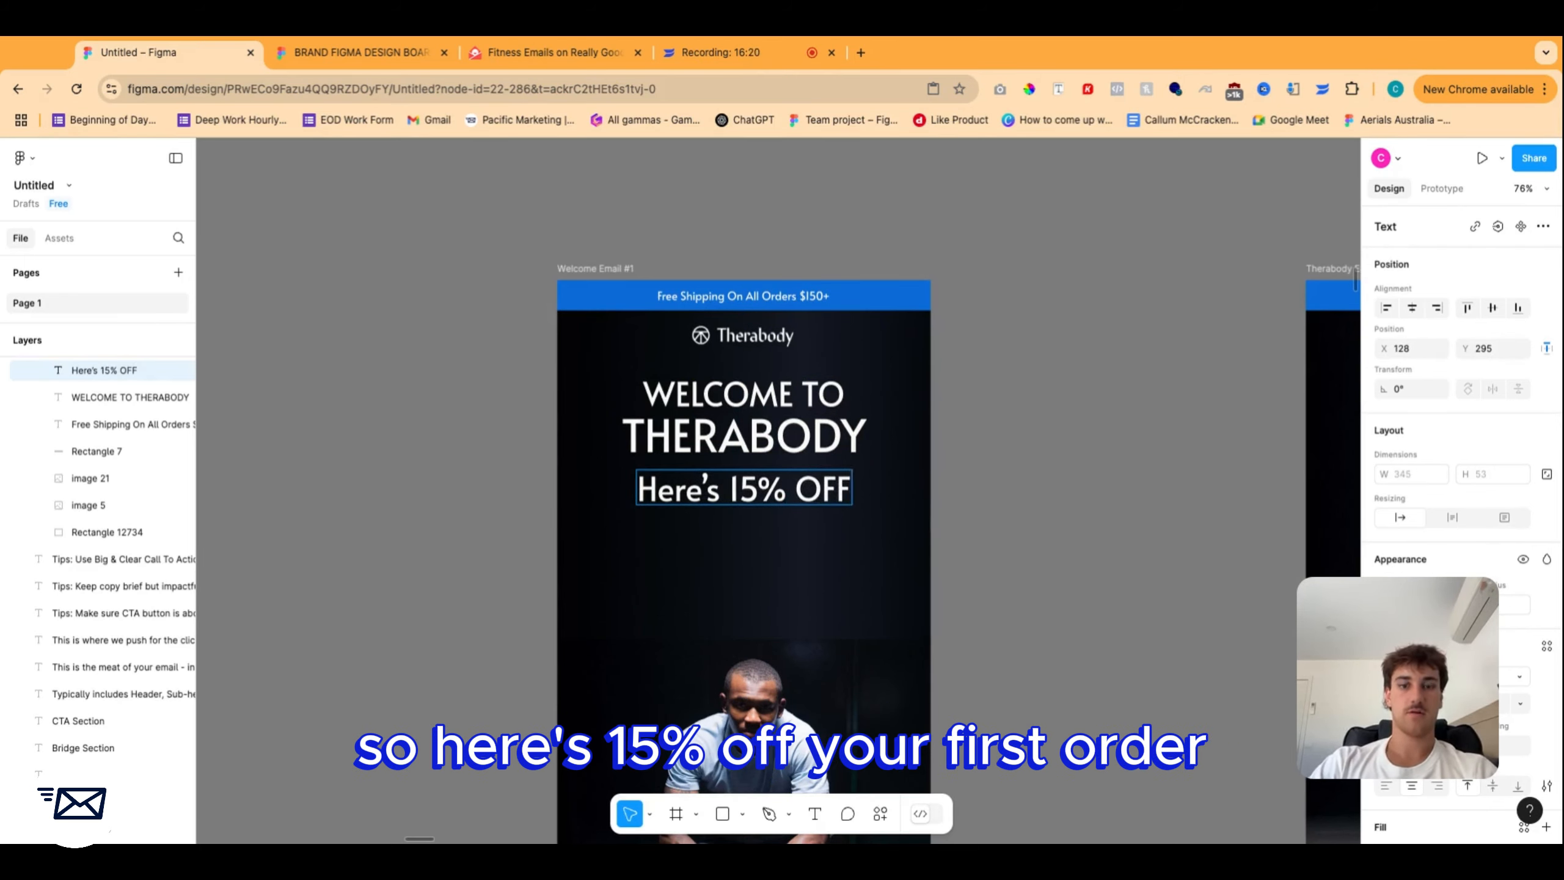
{"action": "type", "text": " Your First O"}
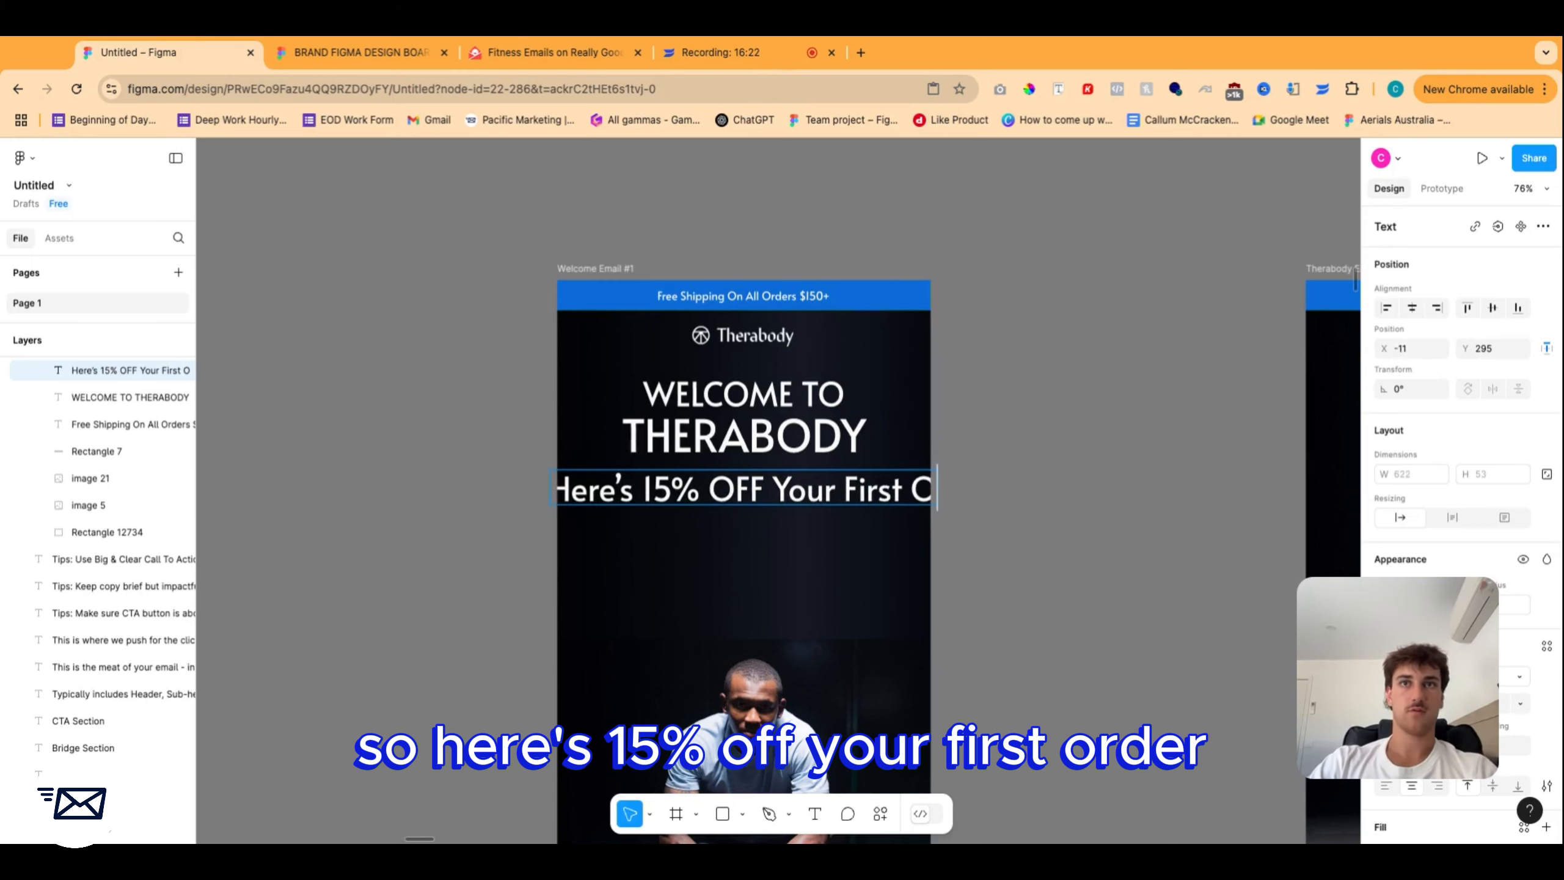
{"action": "type", "text": "rde"}
{"action": "key", "text": "Escape"}
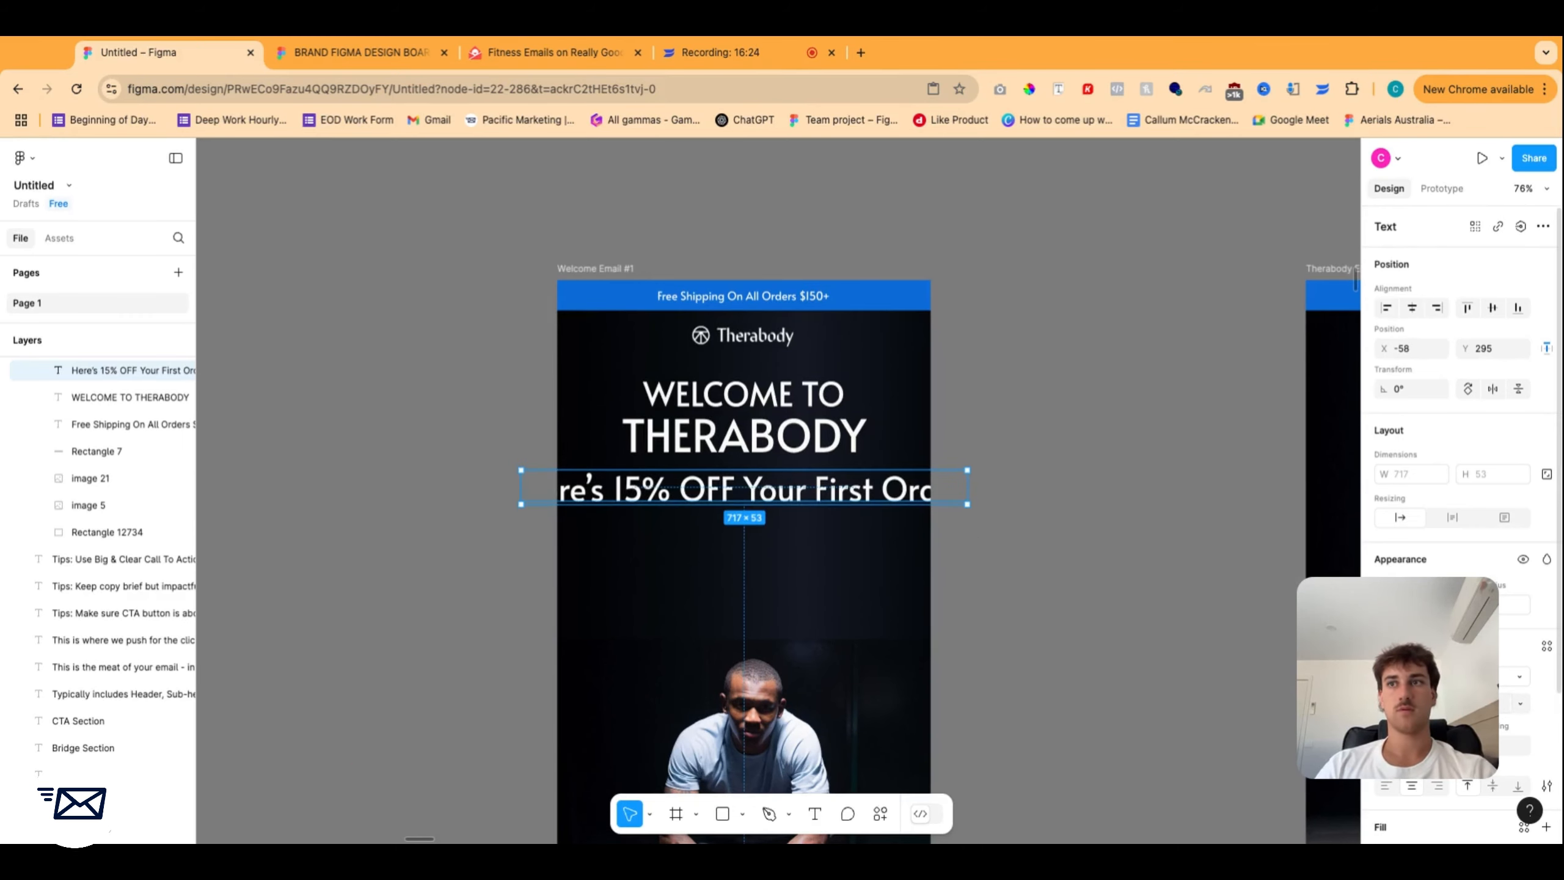
Shrink the 15% OFF line to font size 30, using the Therabody Email as reference, and move it up 10 px towards the headline.
{"action": "type", "text": "40"}
{"action": "key", "text": "Return"}
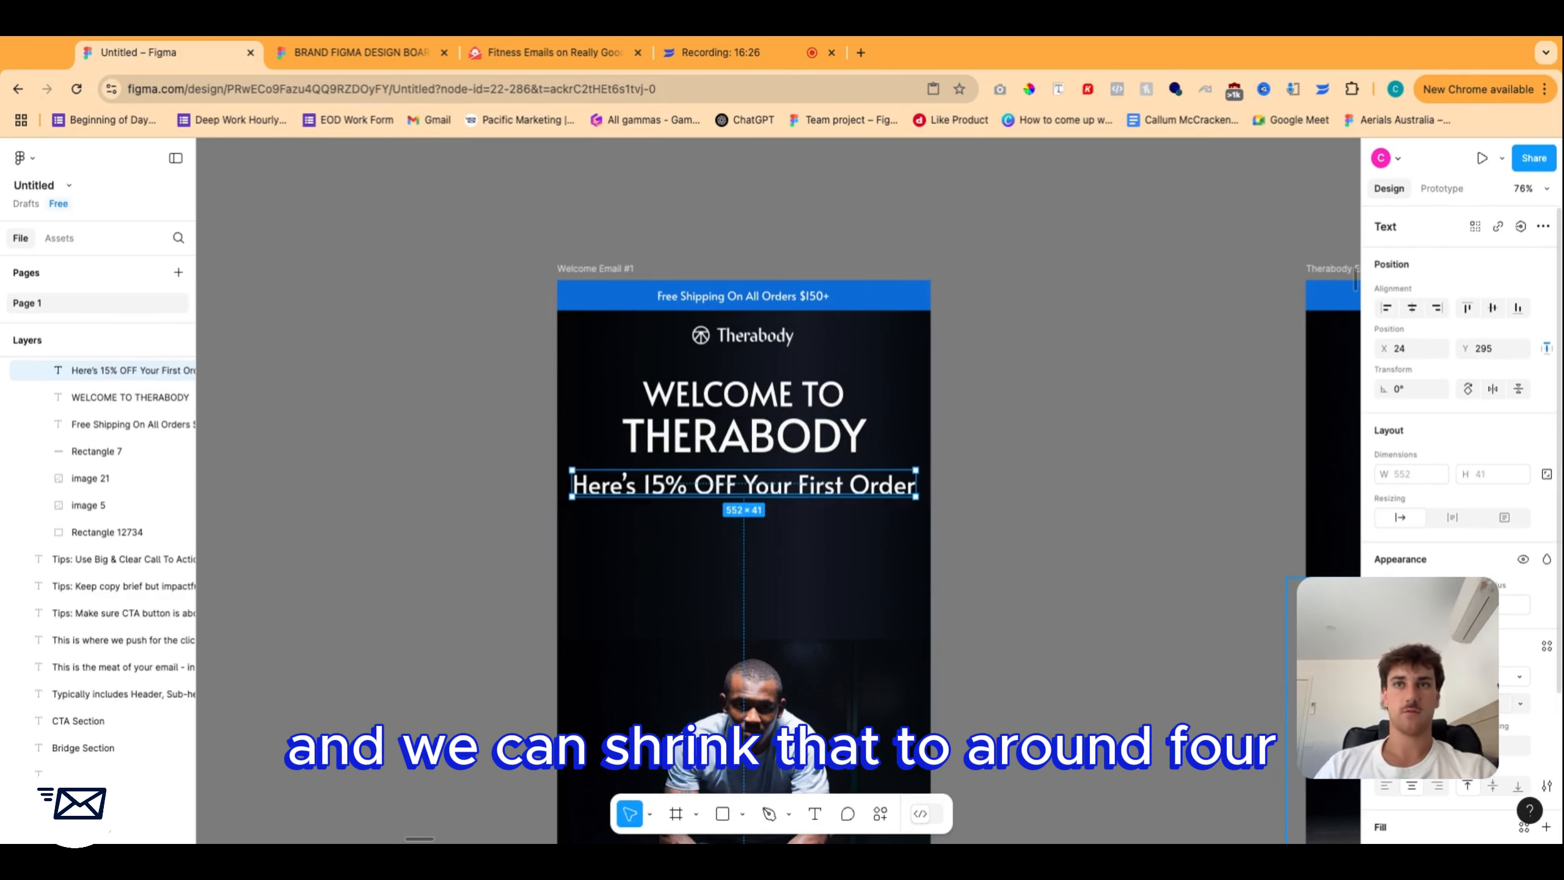
{"action": "scroll", "coordinate": [1139, 485], "scroll_direction": "right", "scroll_amount": 4}
{"action": "left_click", "coordinate": [1139, 485]}
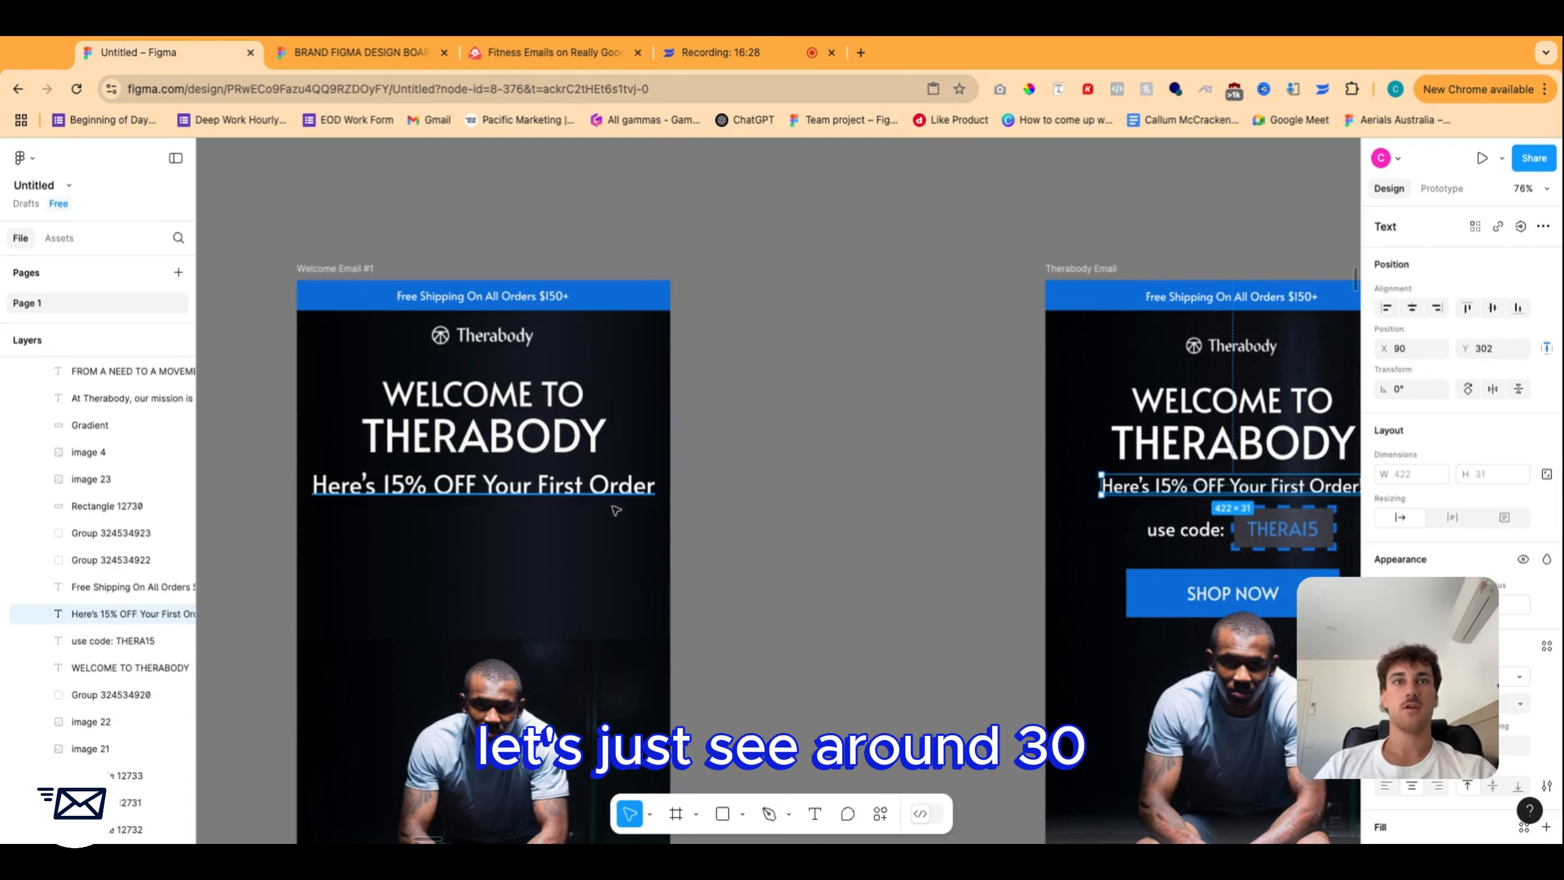
{"action": "left_click", "coordinate": [583, 493]}
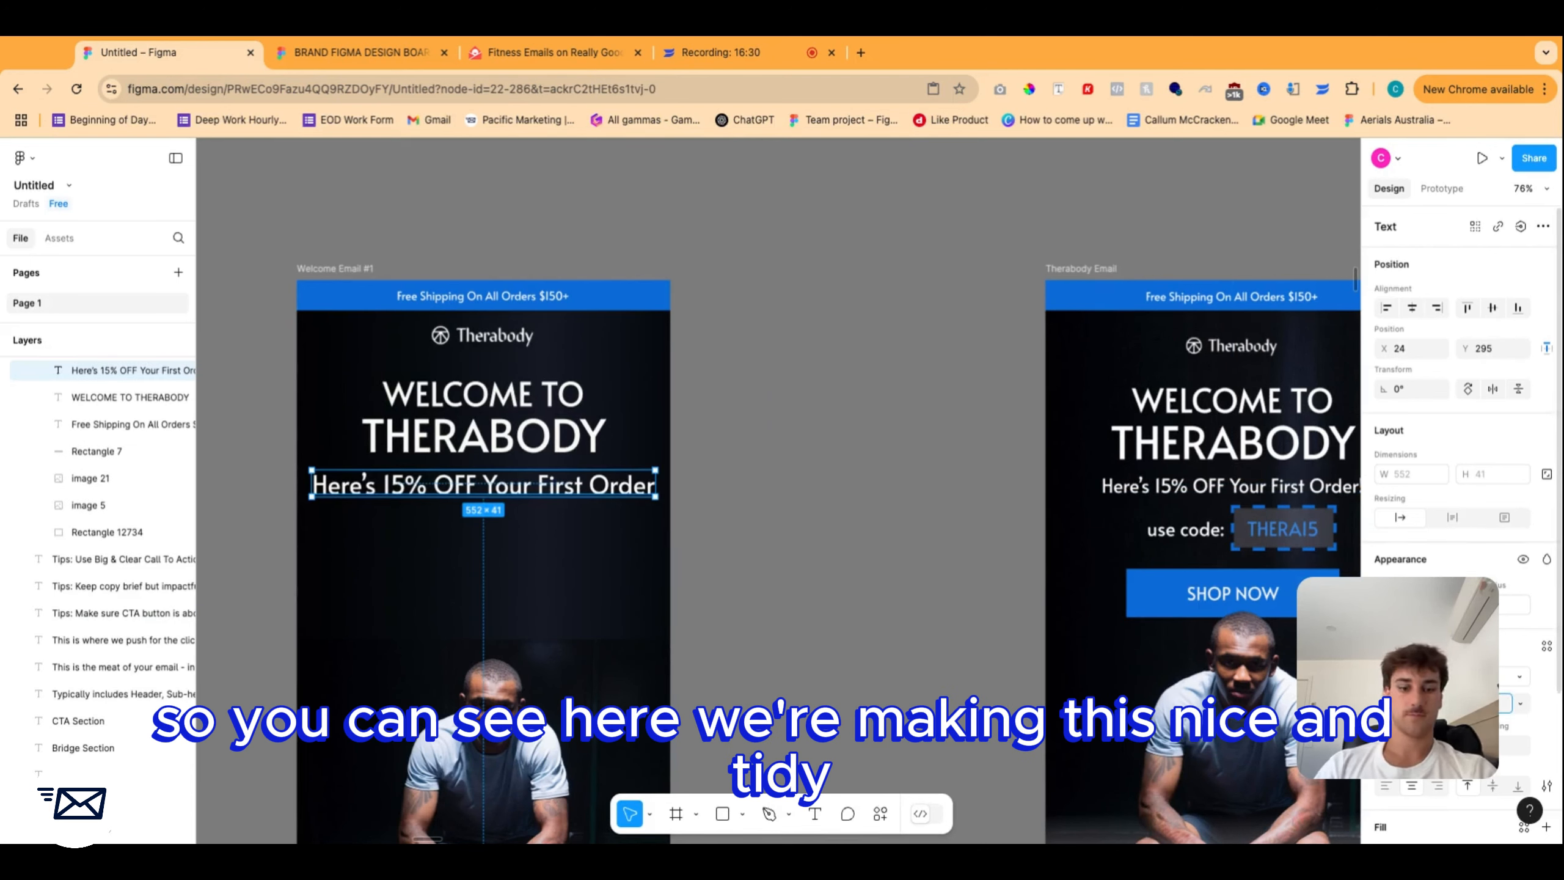
{"action": "type", "text": "30"}
{"action": "key", "text": "Return"}
{"action": "key", "text": "shift+Up"}
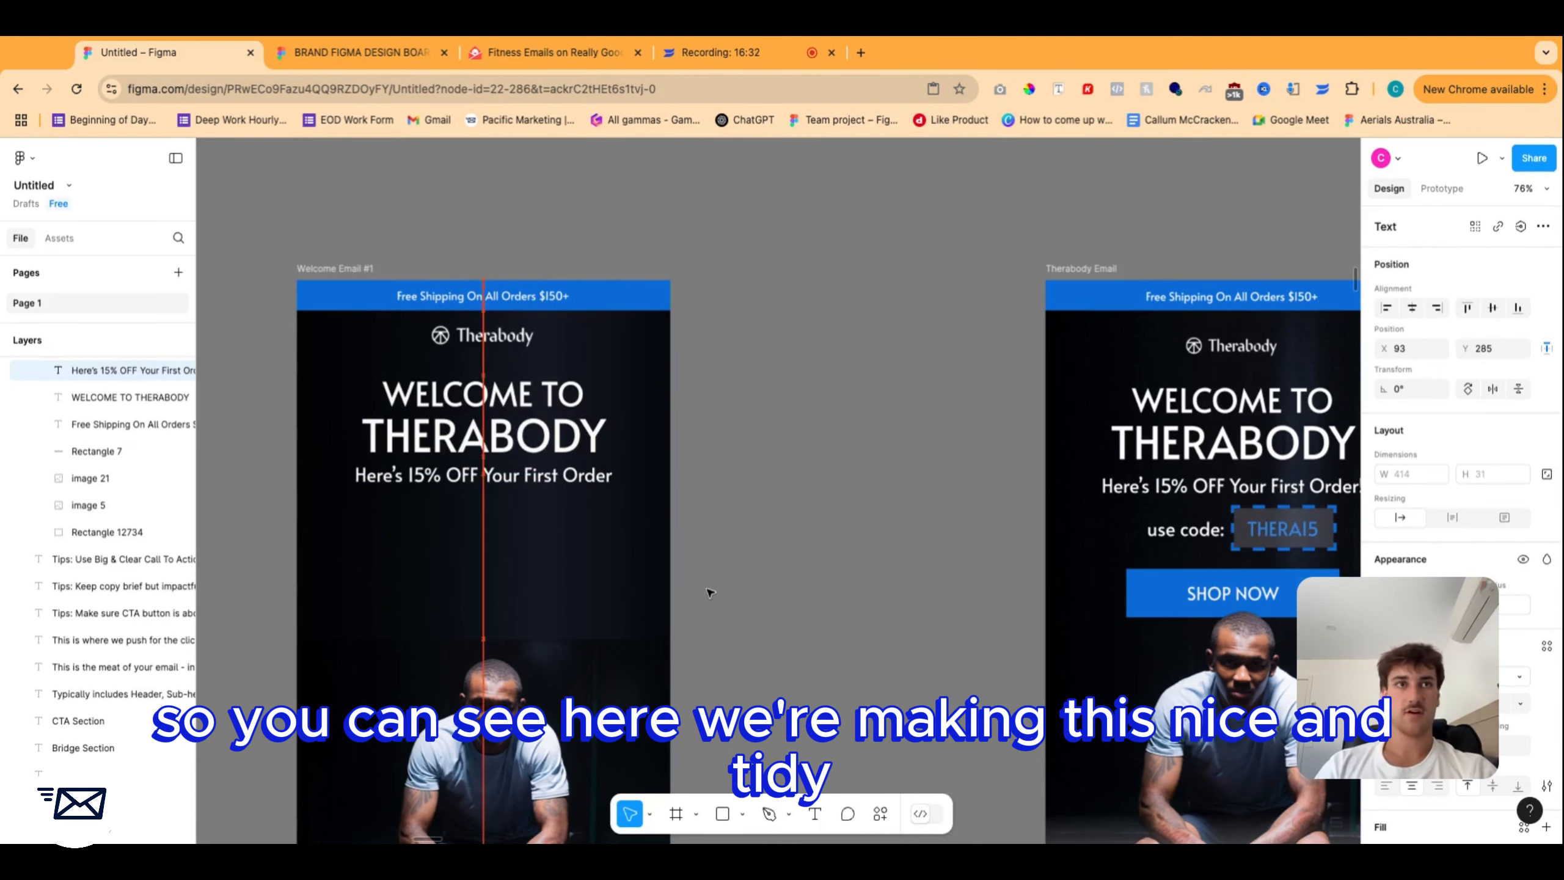
{"action": "left_click", "coordinate": [831, 531]}
{"action": "scroll", "coordinate": [724, 545], "scroll_direction": "down", "scroll_amount": 5}
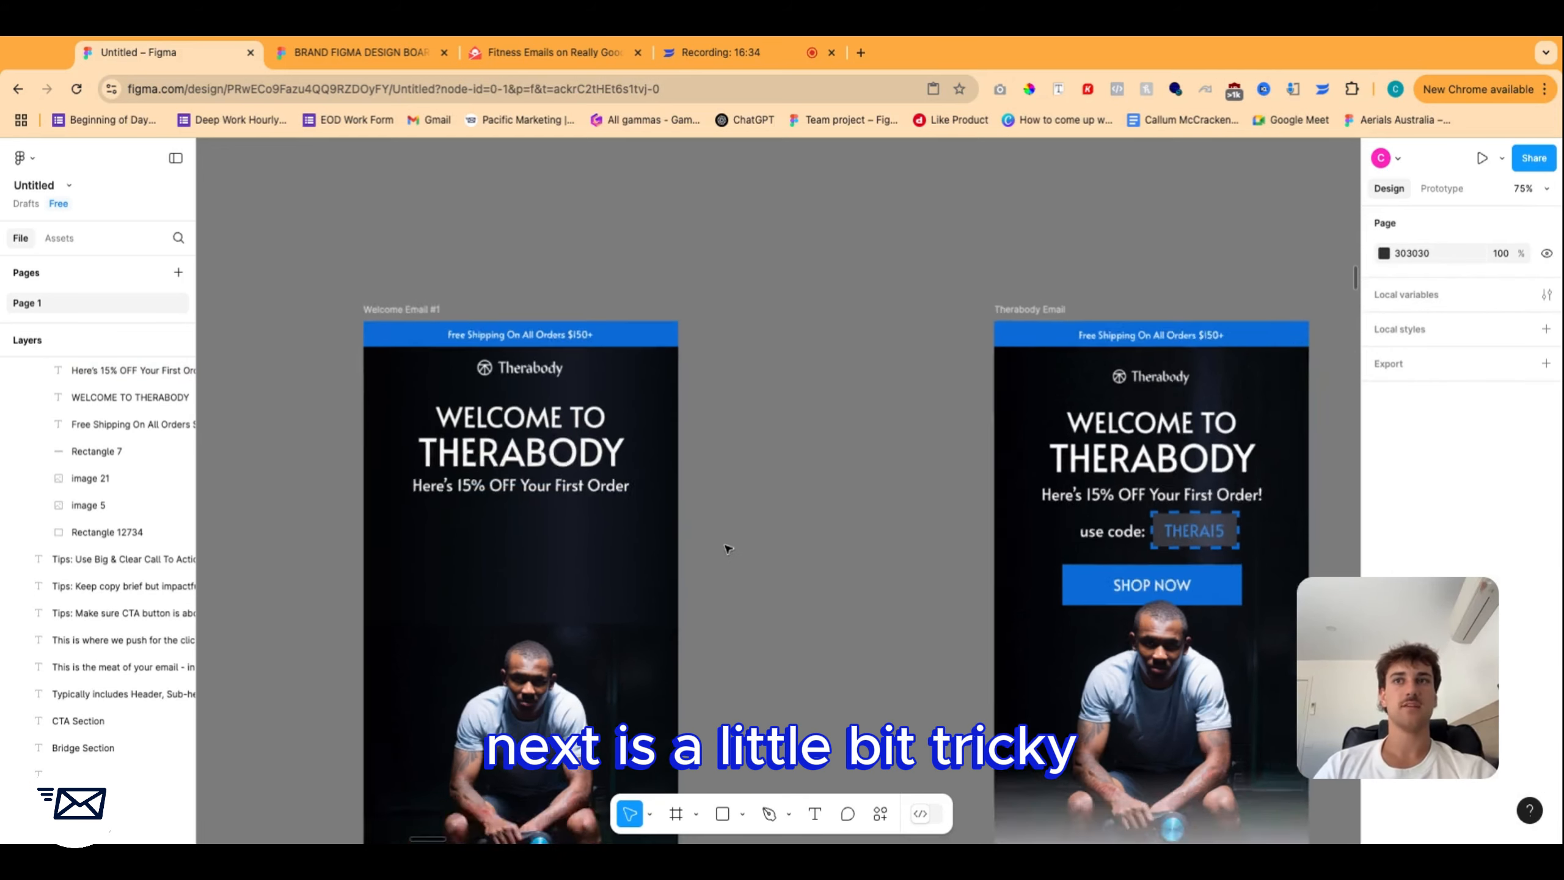
Duplicate the "Here's 15% OFF Your First Order" line directly beneath itself, using the Therabody Email's code line as reference.
{"action": "scroll", "coordinate": [1006, 529], "scroll_direction": "up", "scroll_amount": 5}
{"action": "scroll", "coordinate": [902, 540], "scroll_direction": "right", "scroll_amount": 4}
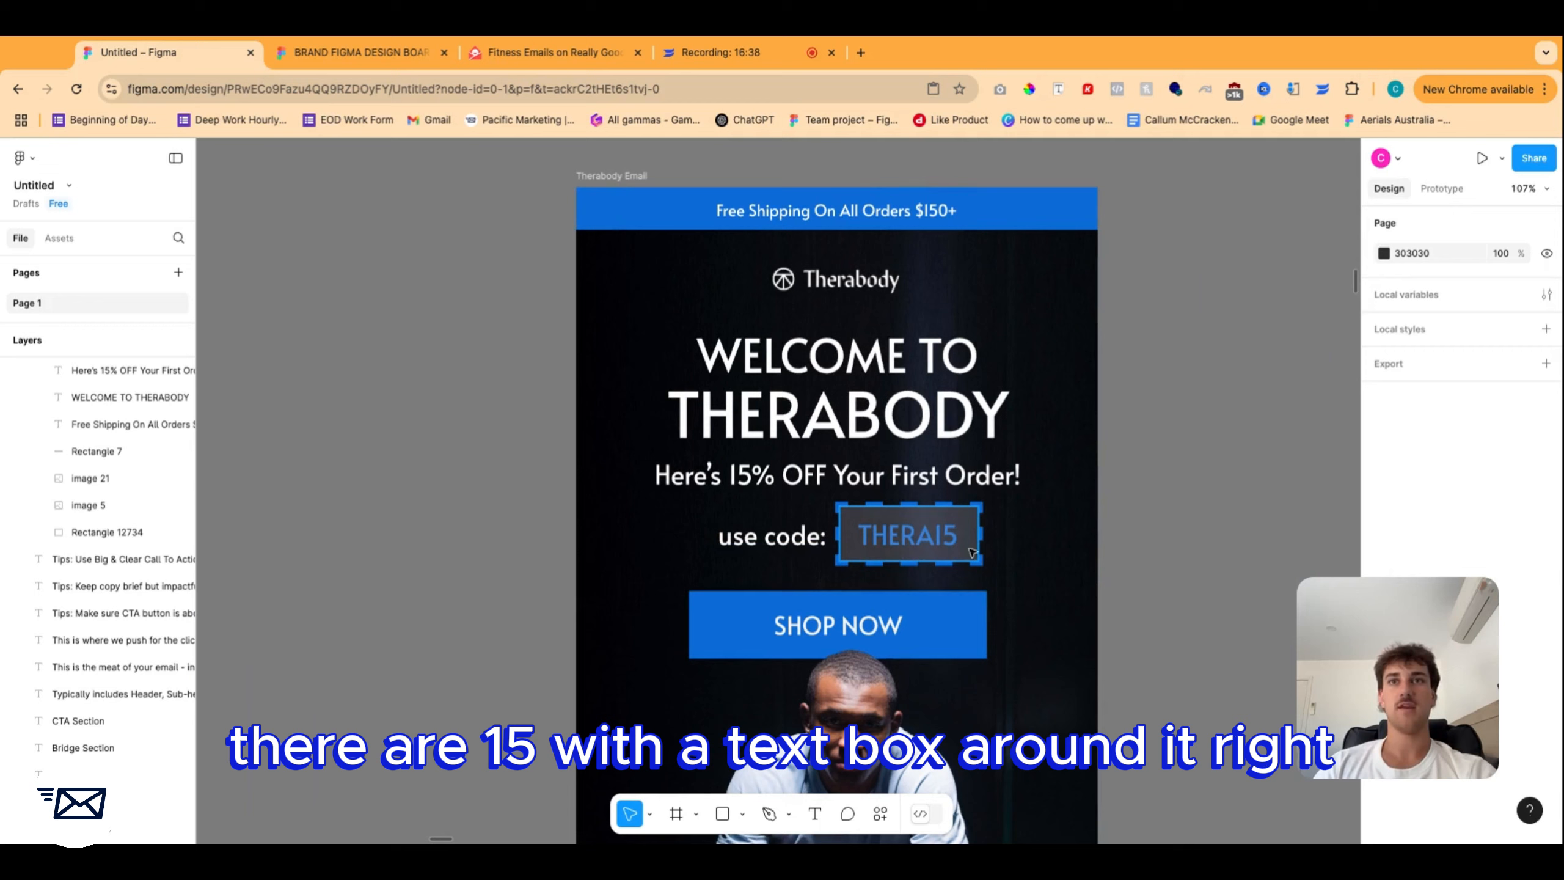
{"action": "scroll", "coordinate": [800, 561], "scroll_direction": "left", "scroll_amount": 10}
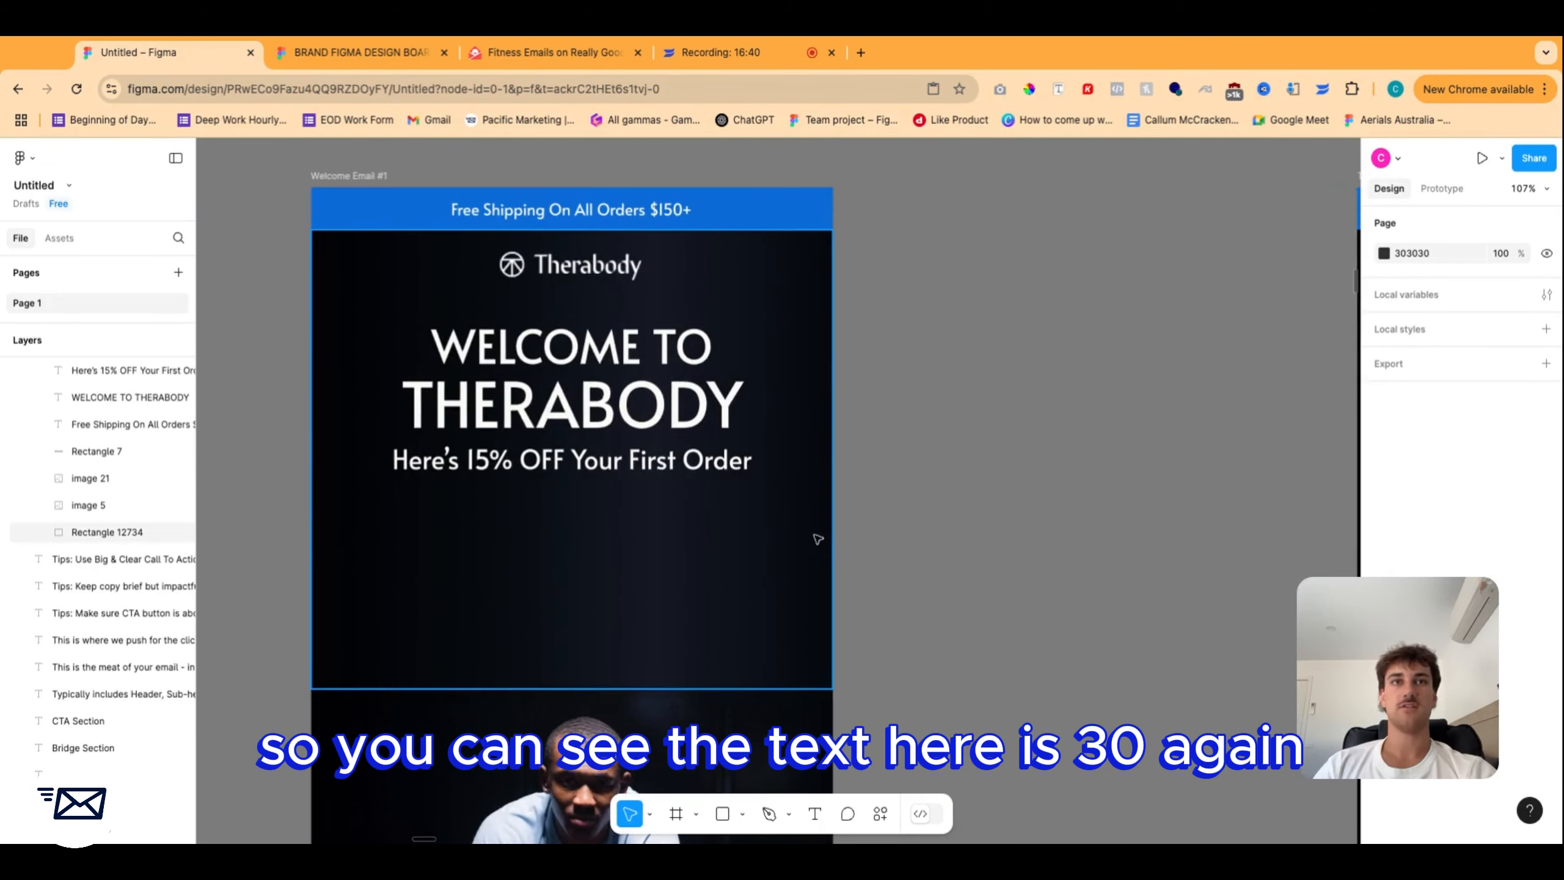
{"action": "scroll", "coordinate": [819, 552], "scroll_direction": "right", "scroll_amount": 9}
{"action": "left_click", "coordinate": [963, 537]}
{"action": "scroll", "coordinate": [789, 557], "scroll_direction": "left", "scroll_amount": 13}
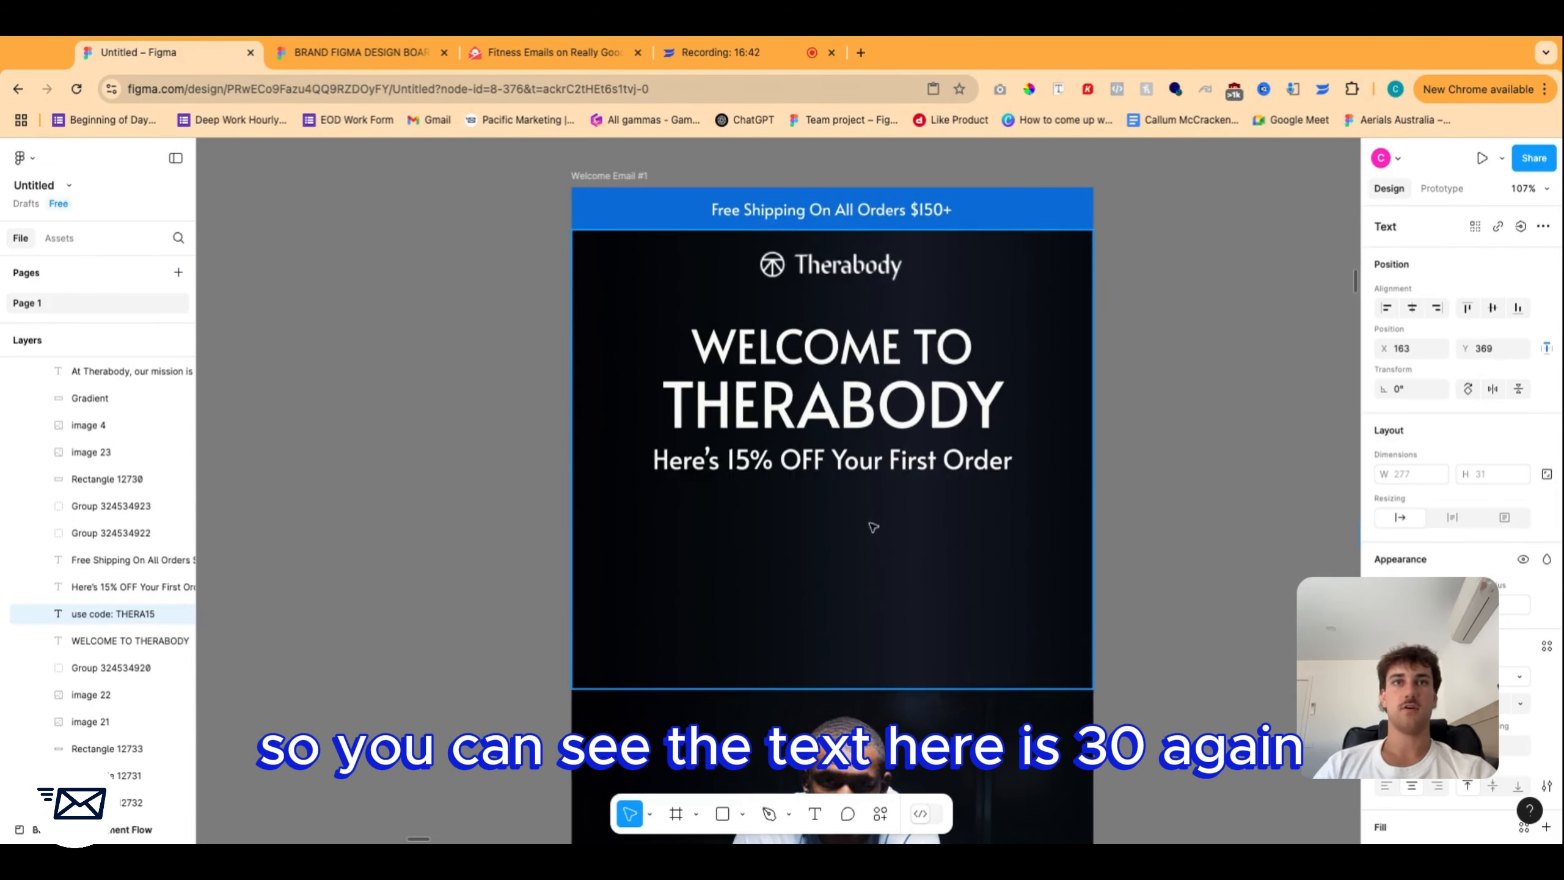
{"action": "left_click", "coordinate": [859, 462]}
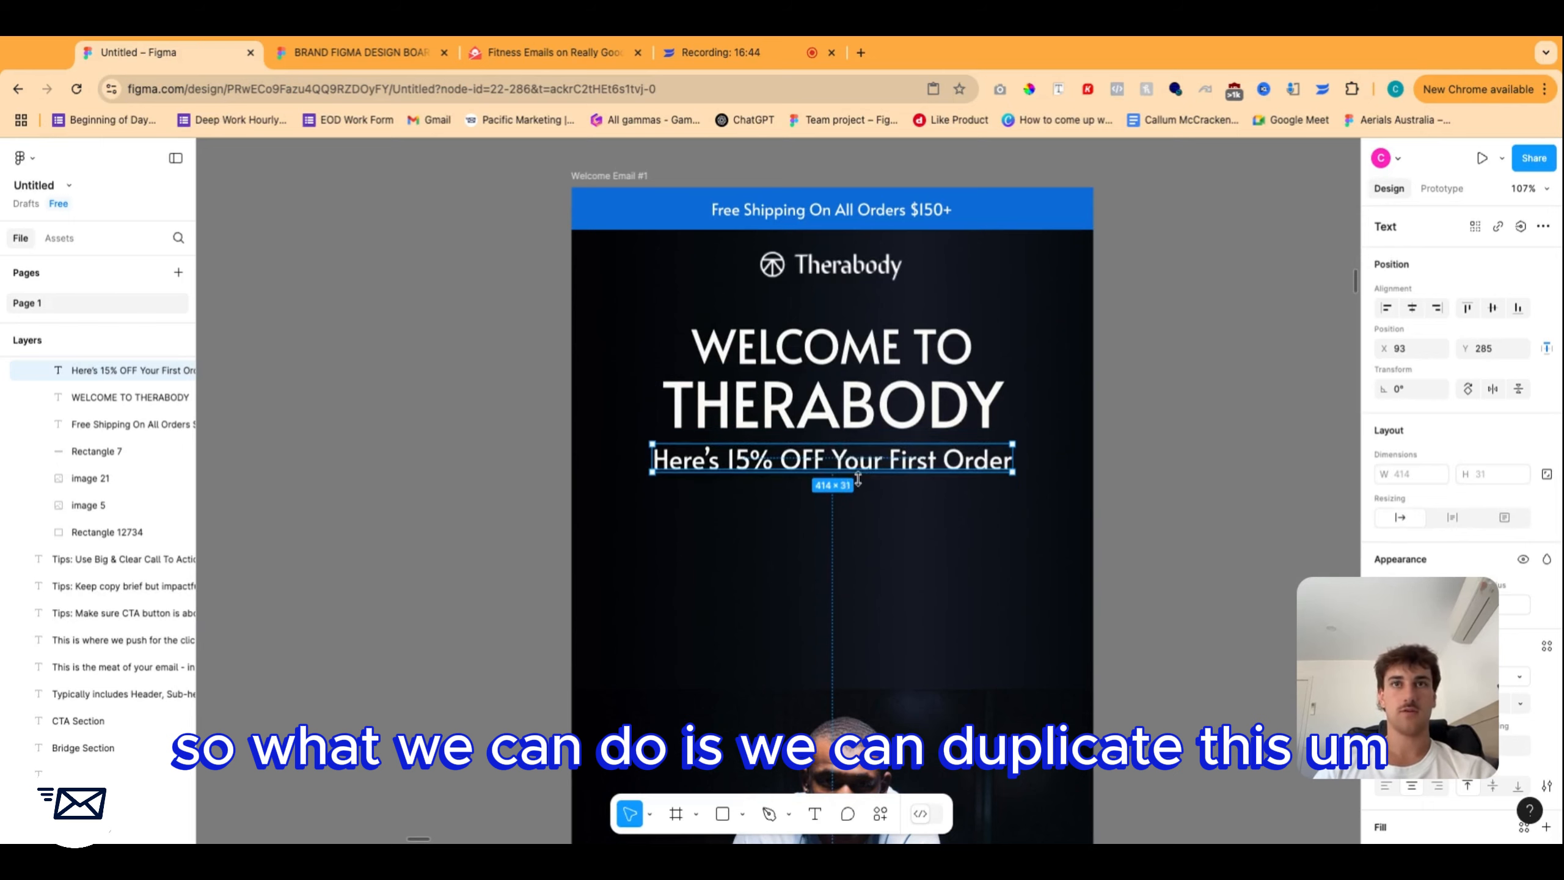
{"action": "key", "text": "super+d"}
{"action": "left_click_drag", "start_coordinate": [867, 465], "coordinate": [860, 513]}
Replace the duplicated line's text with "use code: THERA15", leaving a wide gap before the code, and centre it in the email.
{"action": "key", "text": "Return"}
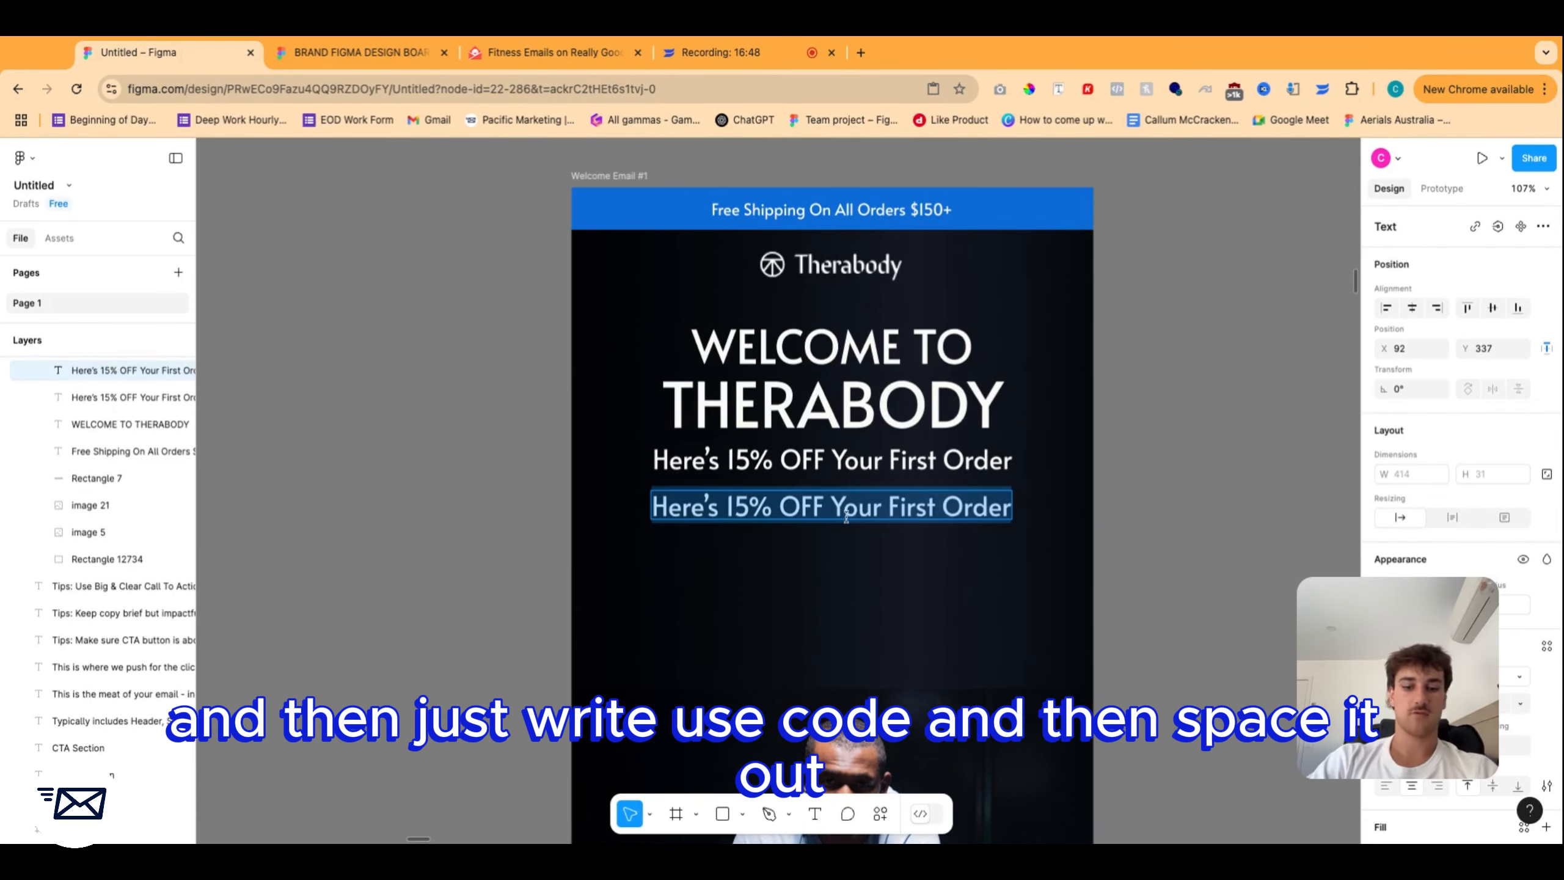
{"action": "type", "text": "use code"}
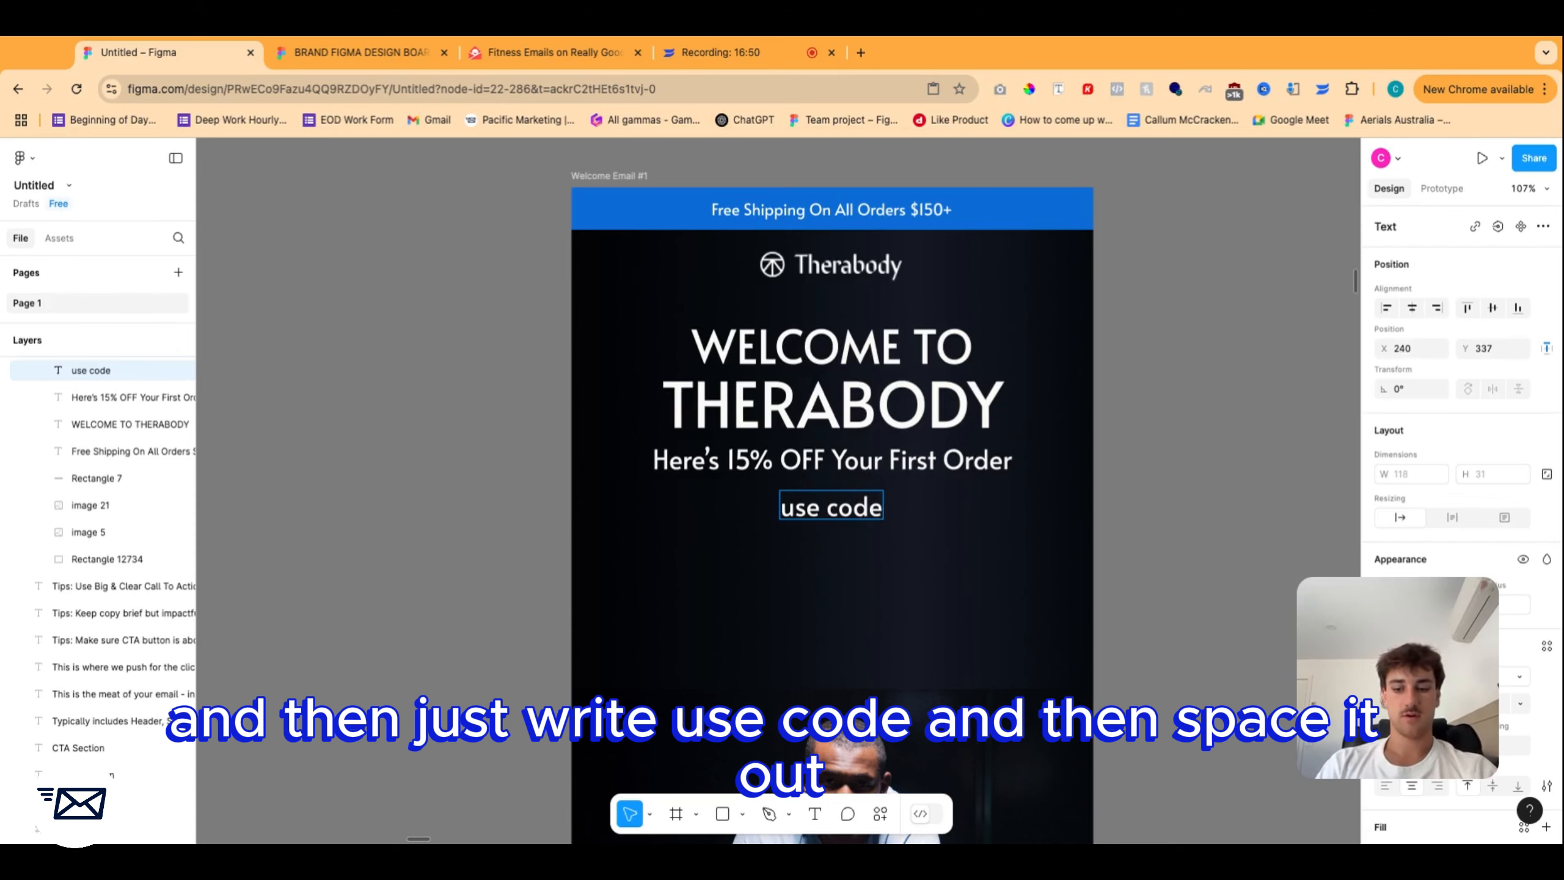
{"action": "type", "text": ":"}
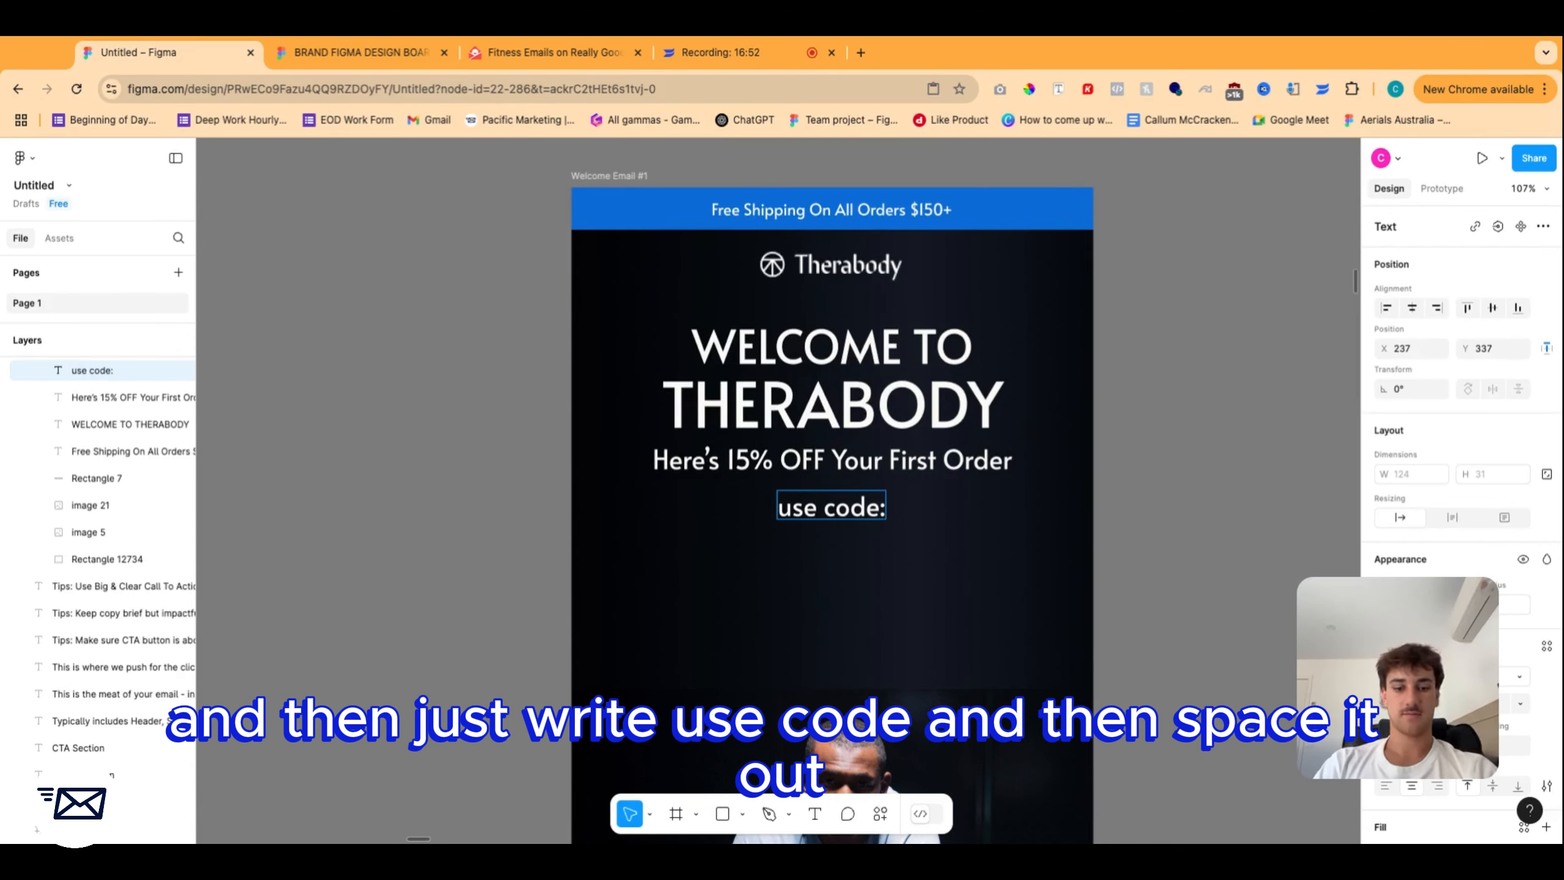
{"action": "type", "text": "   THERE}"}
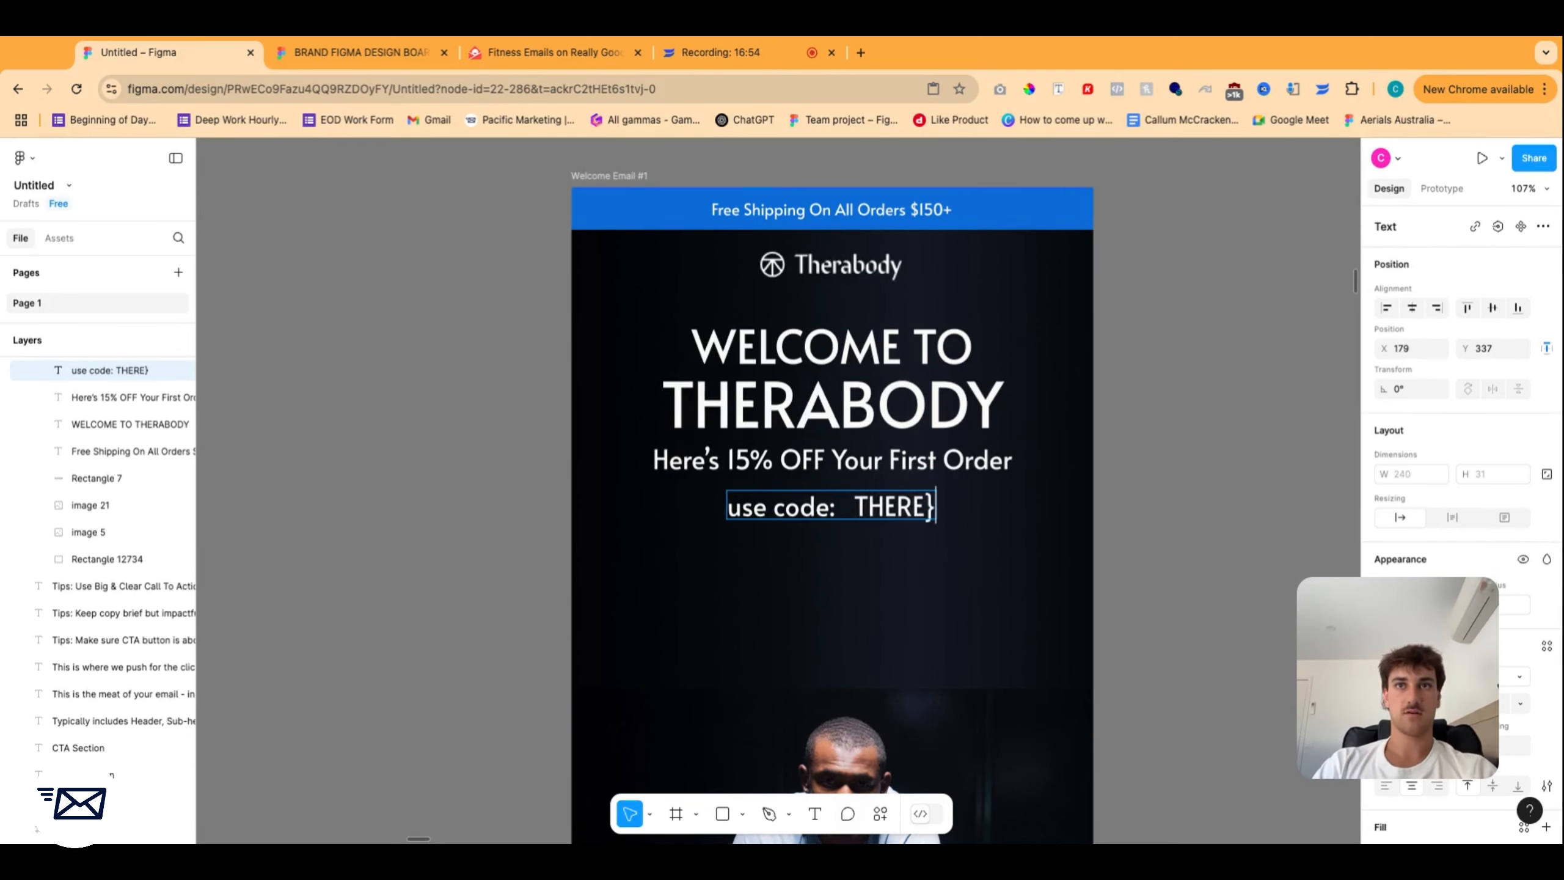
{"action": "key", "text": "BackSpace"}
{"action": "key", "text": "BackSpace"}
{"action": "type", "text": "A15"}
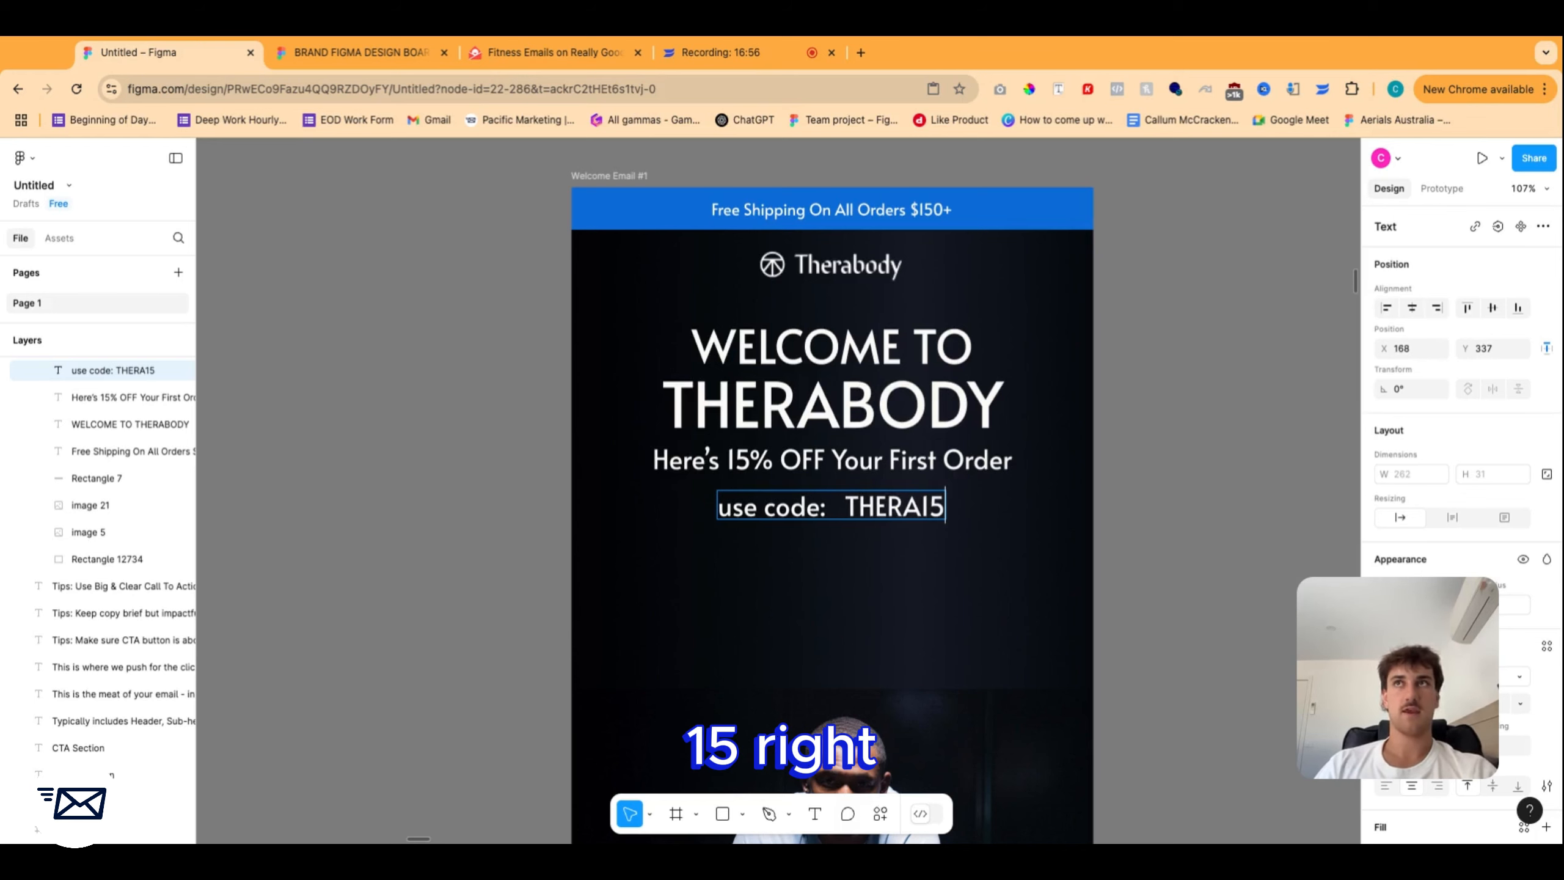
{"action": "left_click", "coordinate": [1135, 500]}
{"action": "left_click", "coordinate": [1135, 500]}
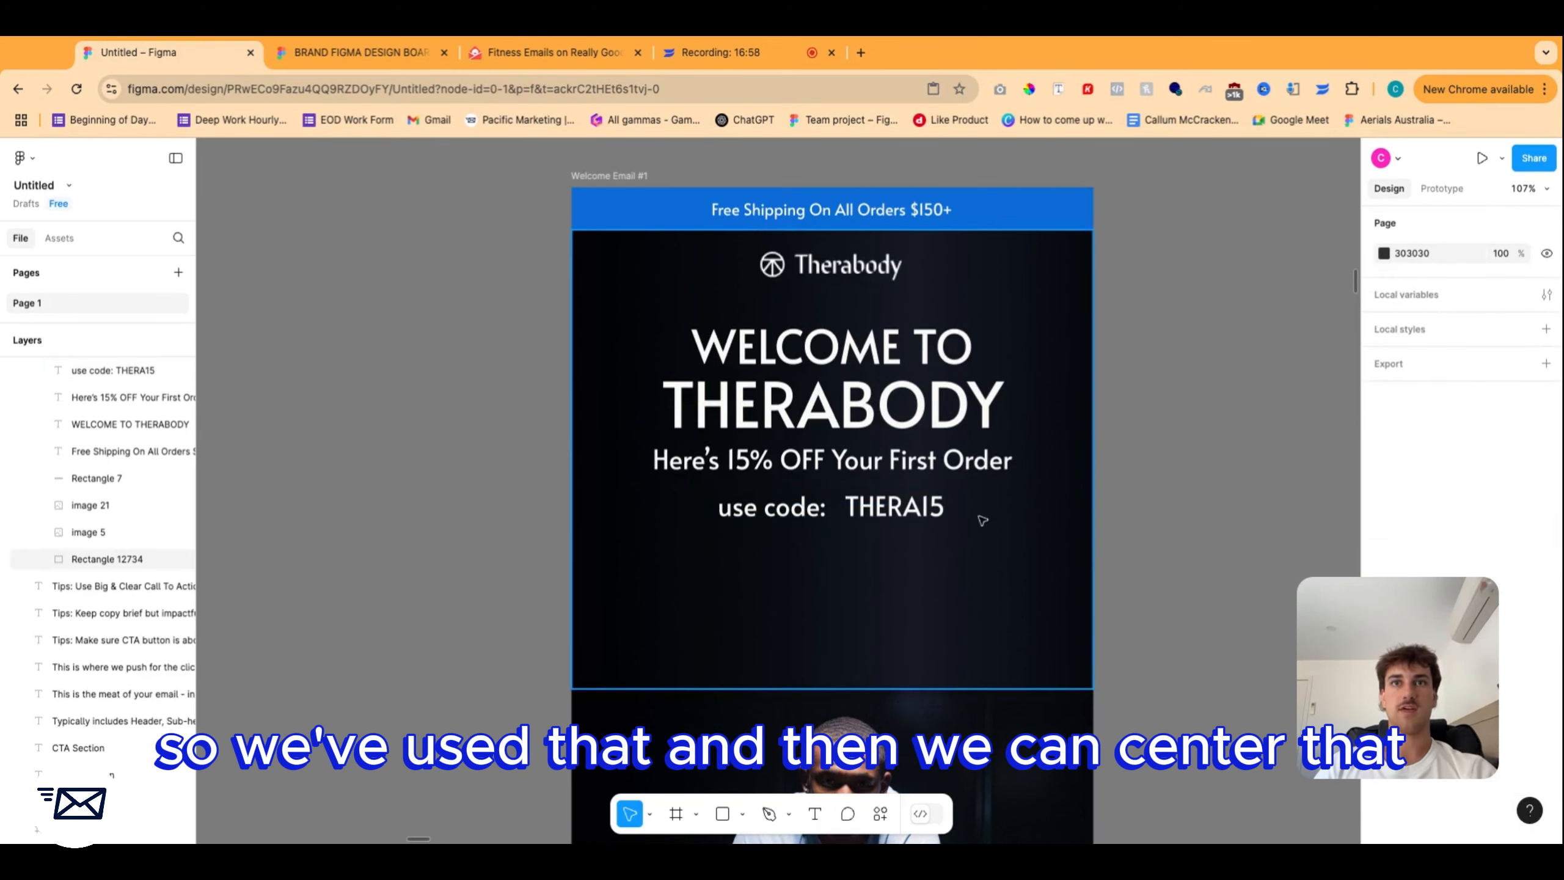
{"action": "scroll", "coordinate": [960, 518], "scroll_direction": "right", "scroll_amount": 1}
{"action": "left_click", "coordinate": [852, 509]}
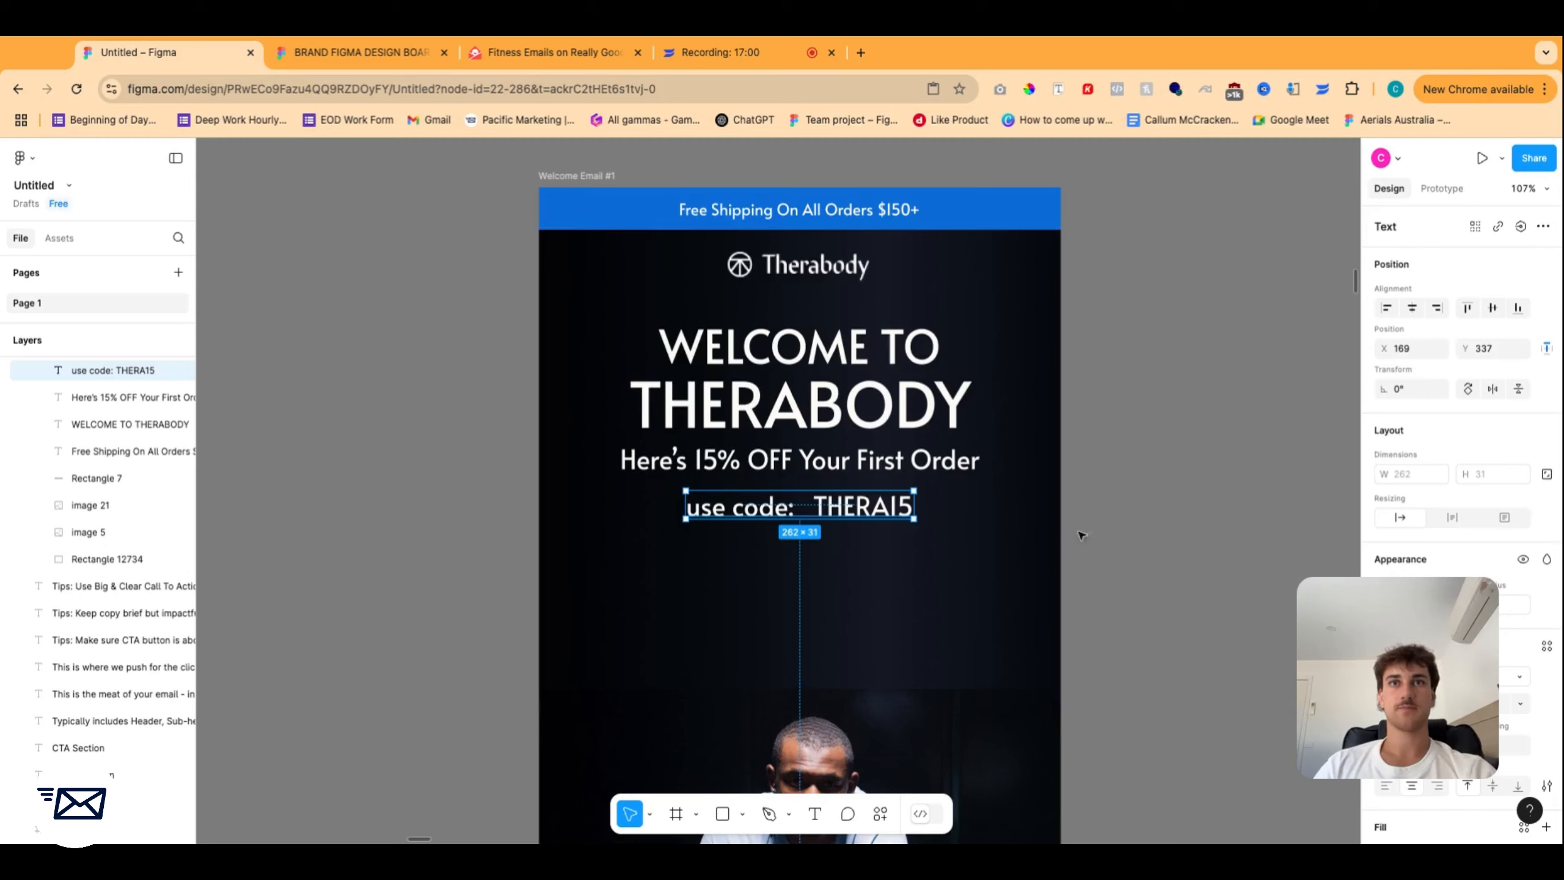
{"action": "left_click", "coordinate": [1098, 530]}
Draw a rectangle about 152 × 52 px over the THERA15 code in Welcome Email #1.
{"action": "scroll", "coordinate": [1098, 531], "scroll_direction": "right", "scroll_amount": 3}
{"action": "left_click", "coordinate": [722, 813]}
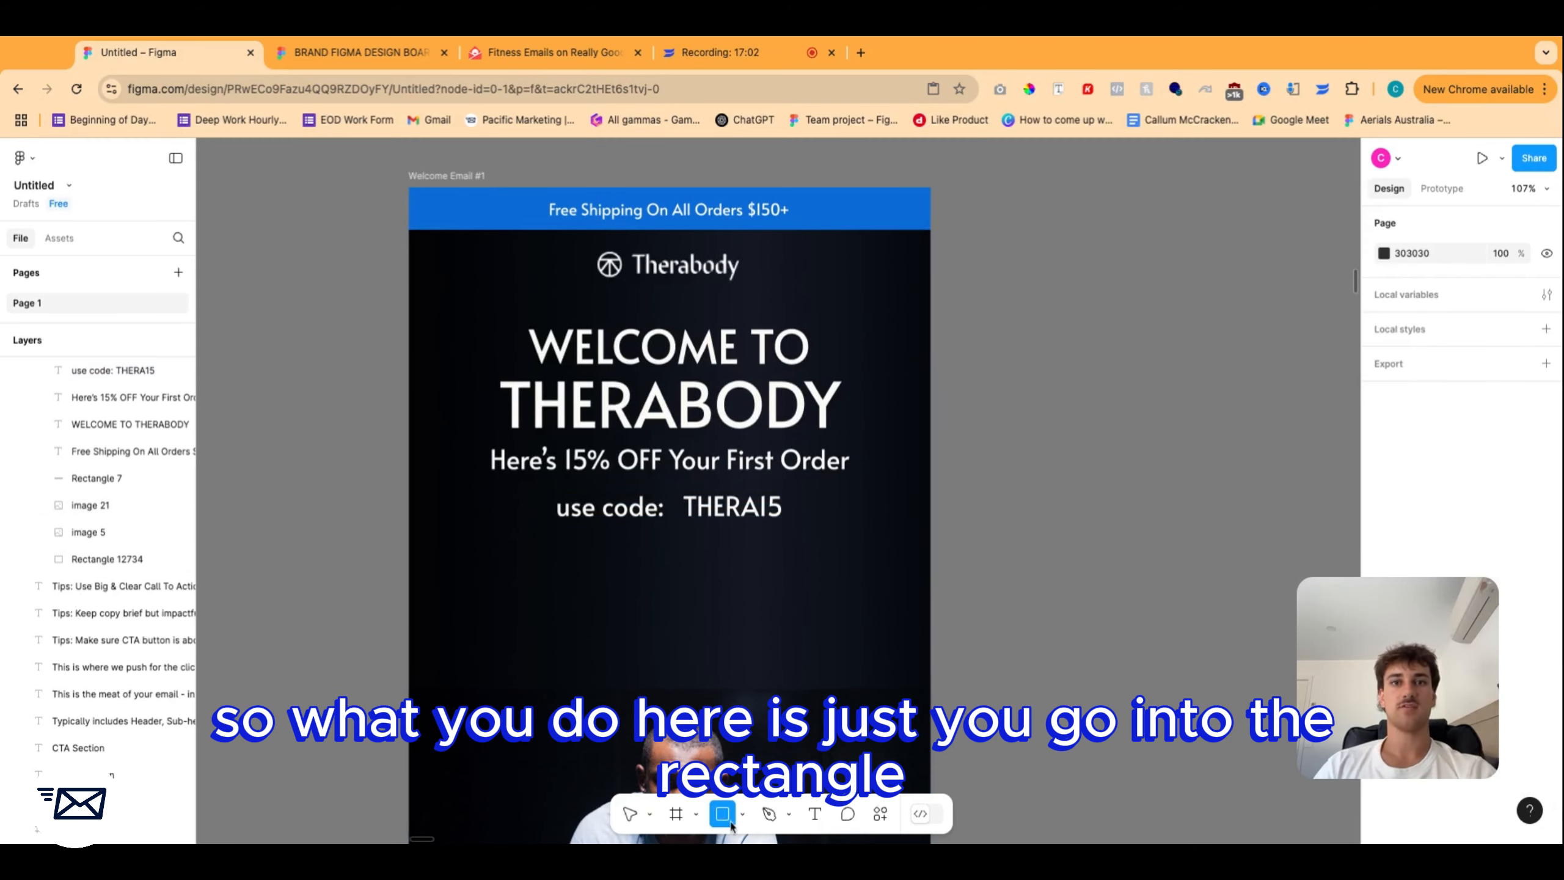
{"action": "left_click", "coordinate": [743, 816]}
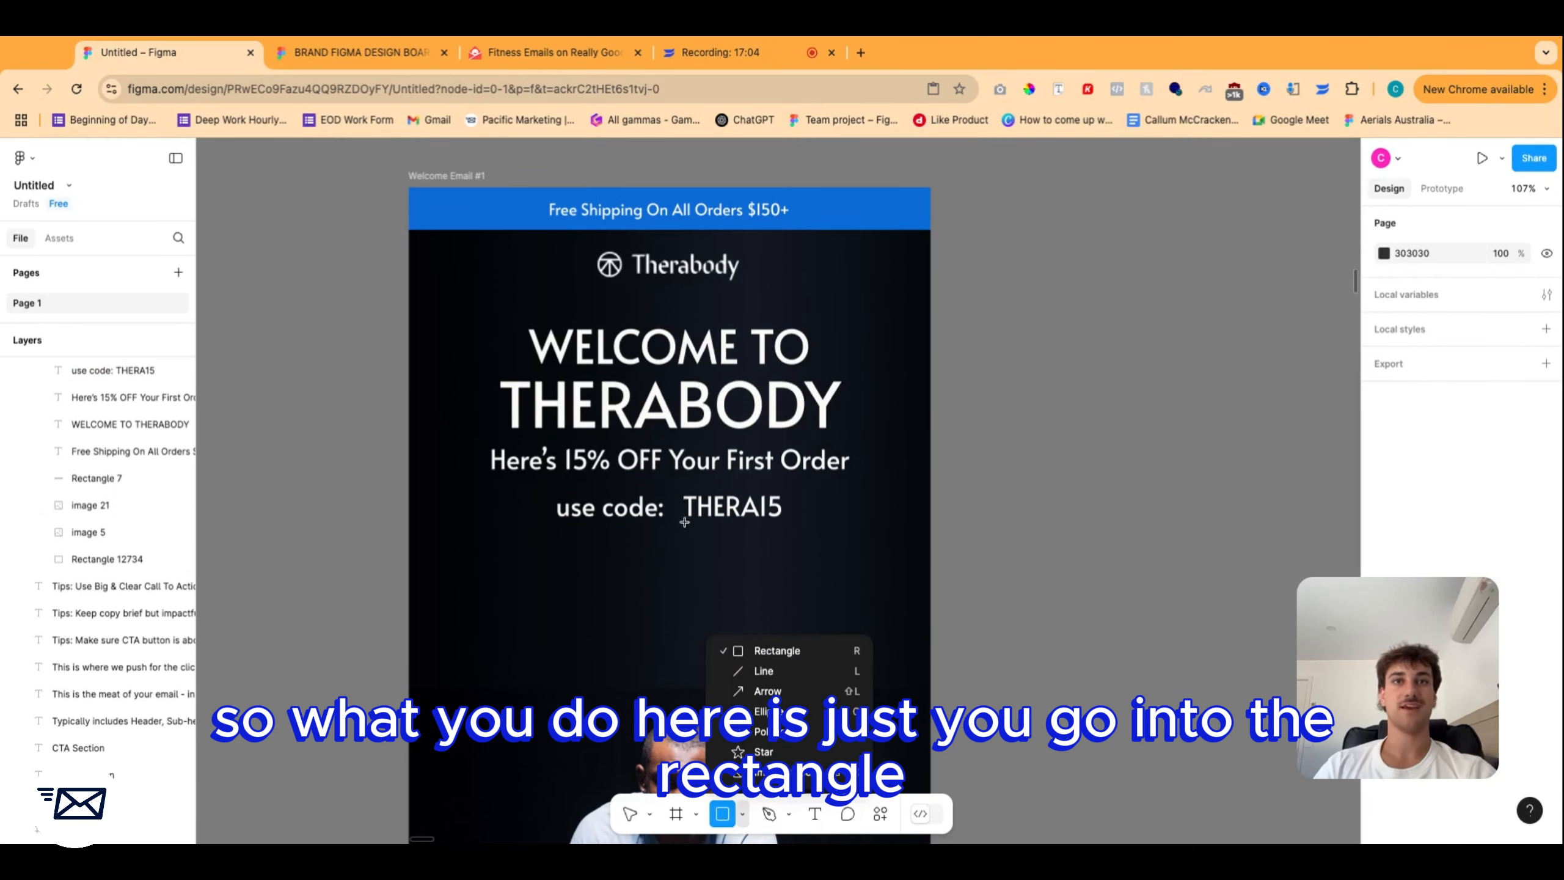
{"action": "mouse_move", "coordinate": [673, 481]}
{"action": "left_mouse_down"}
{"action": "mouse_move", "coordinate": [711, 512]}
{"action": "mouse_move", "coordinate": [804, 529]}
{"action": "left_mouse_up"}
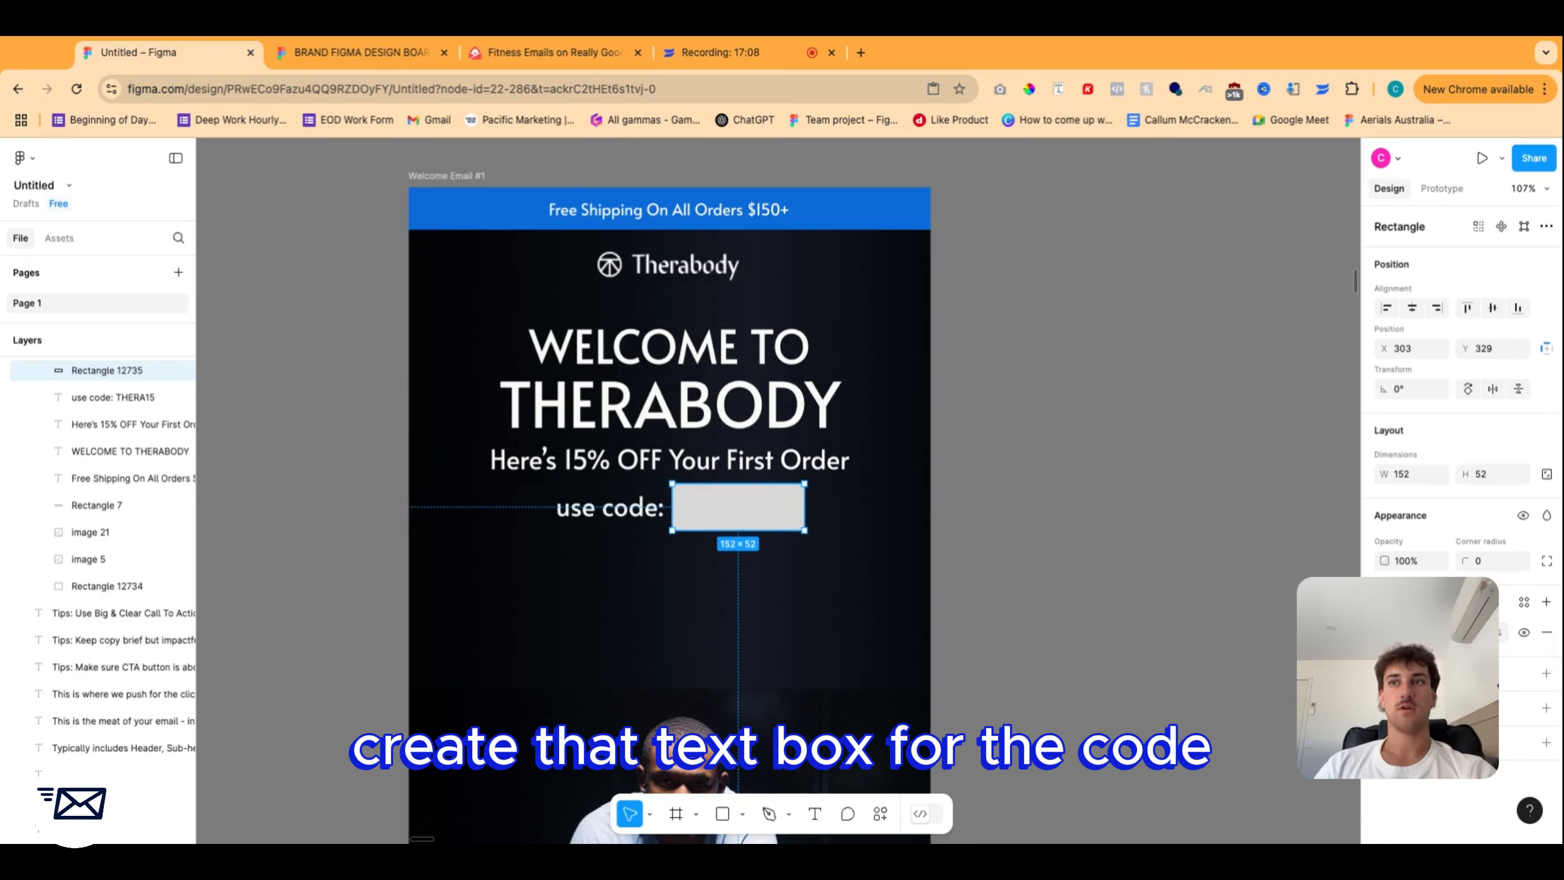
Remove the code rectangle's fill and give it a white FFFFFF stroke positioned outside on all sides.
{"action": "left_click", "coordinate": [1546, 633]}
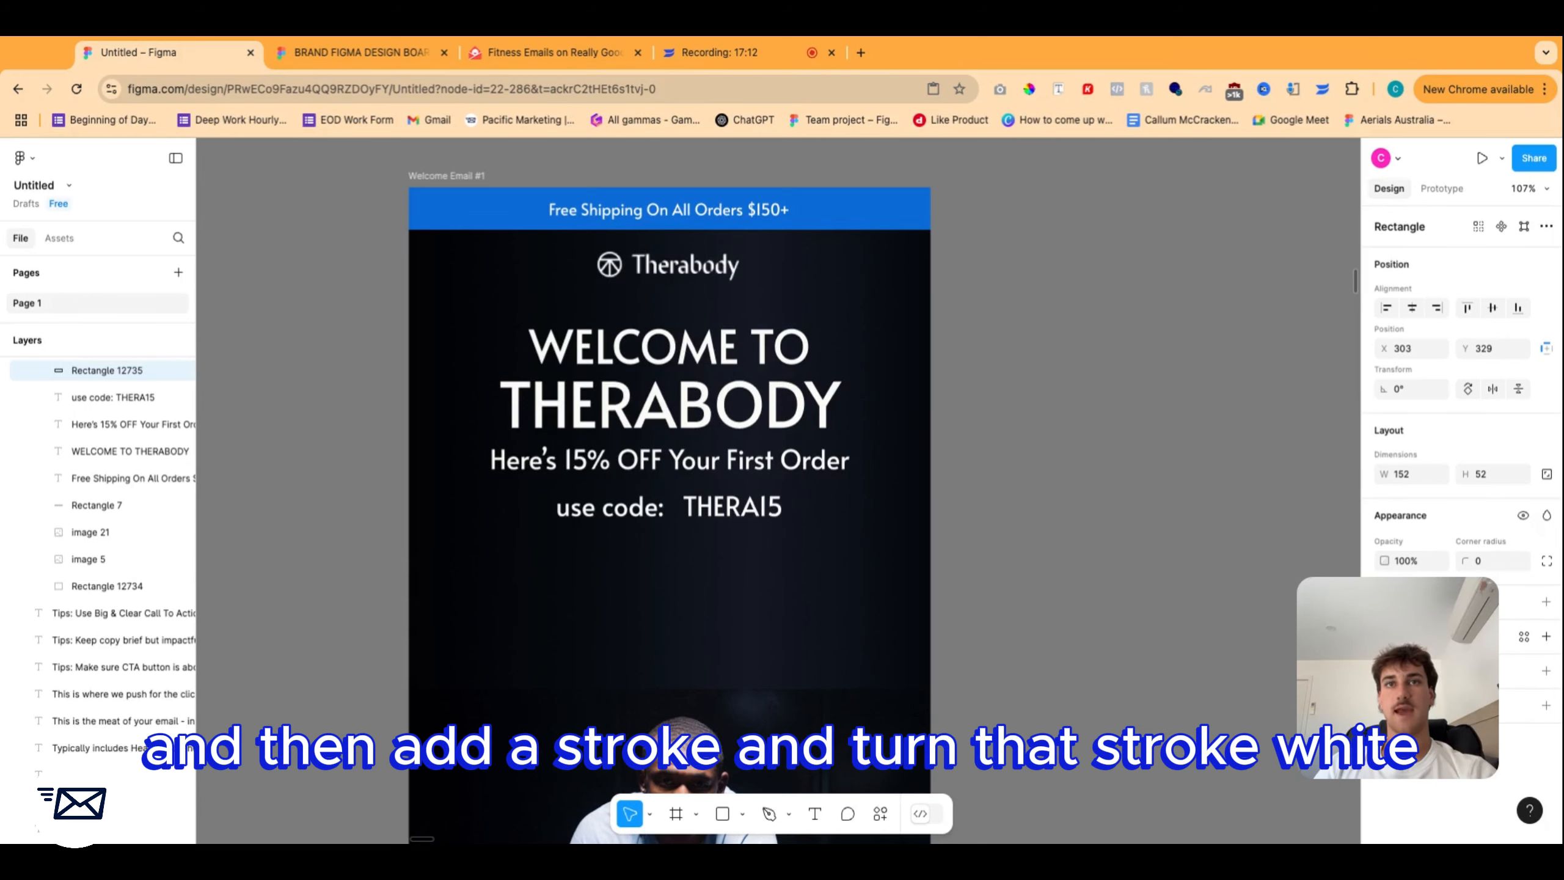
{"action": "left_click", "coordinate": [1546, 636]}
{"action": "left_click", "coordinate": [1386, 667]}
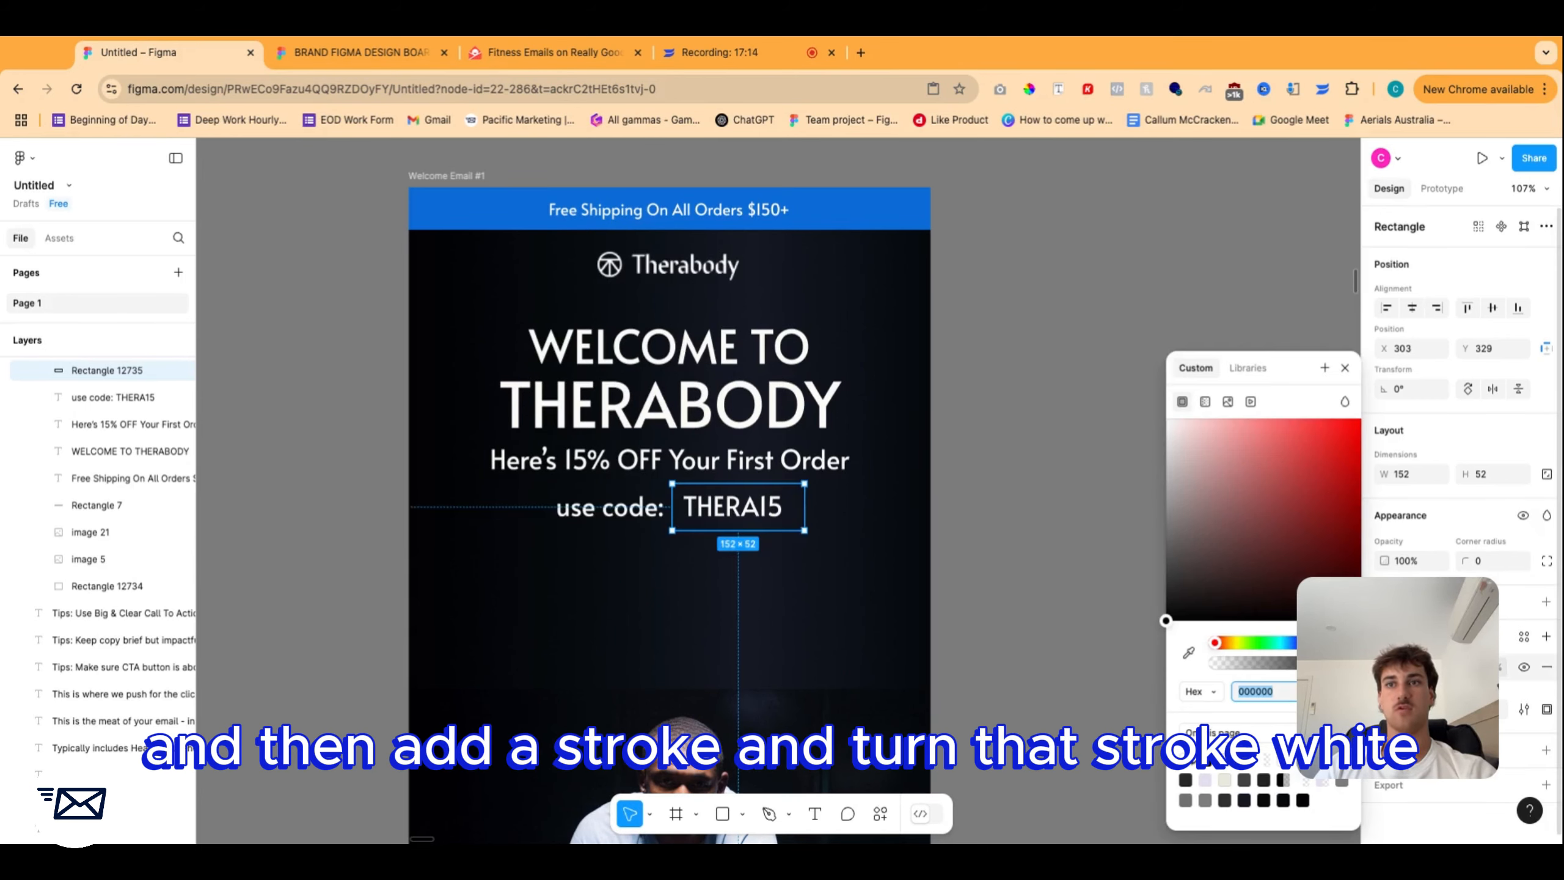
{"action": "type", "text": "ffffff"}
{"action": "key", "text": "Return"}
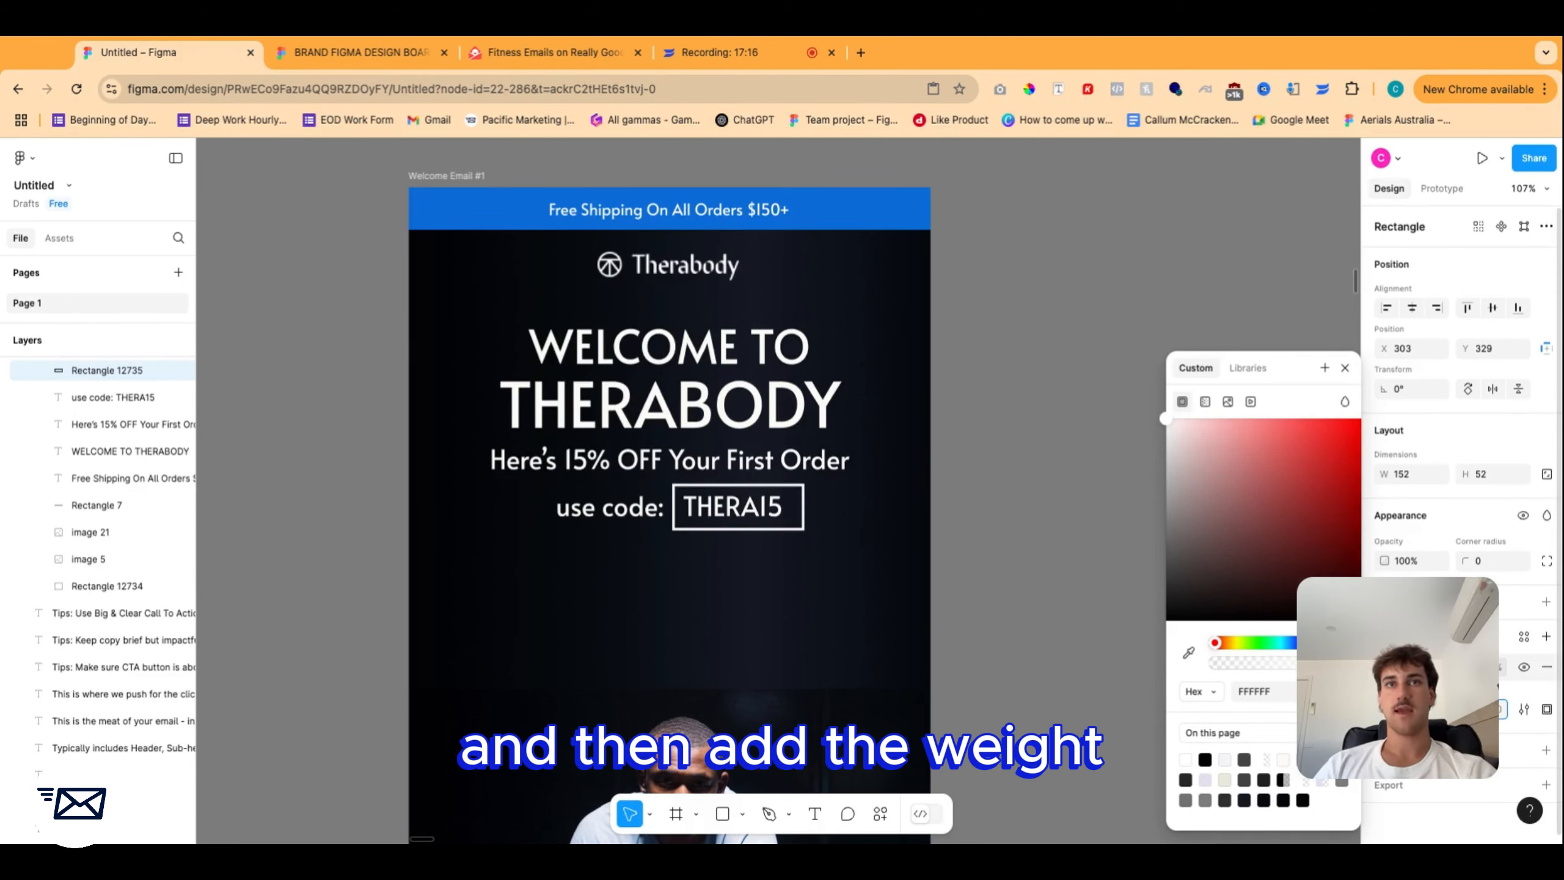
{"action": "left_click", "coordinate": [1406, 730]}
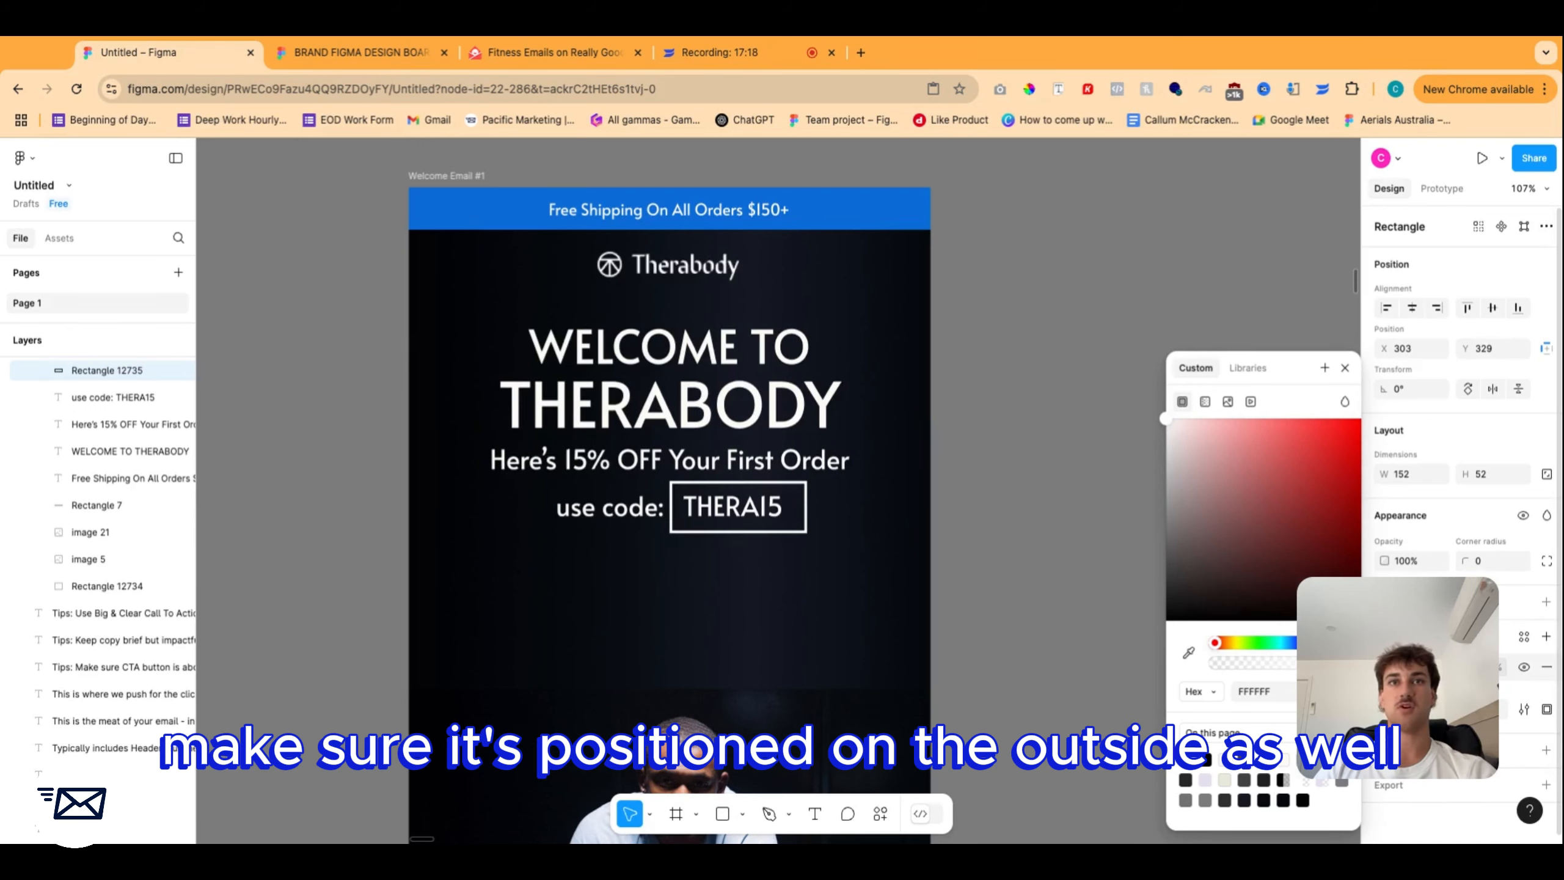
{"action": "left_click", "coordinate": [1545, 710]}
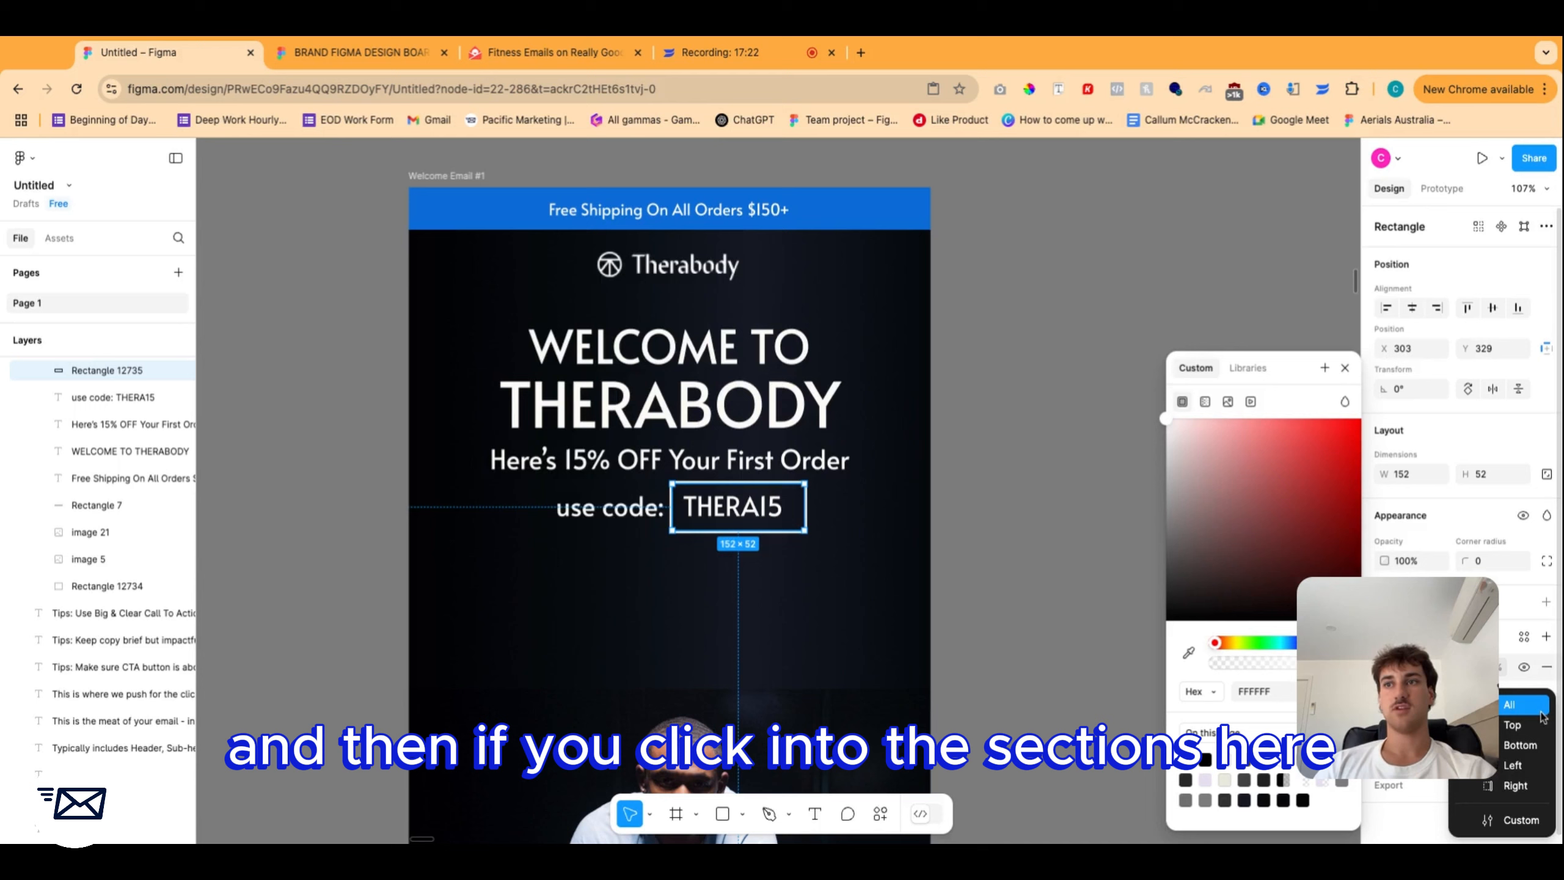
{"action": "left_click", "coordinate": [1541, 709]}
Change the code rectangle's stroke style to dashed with a dash length of 20.
{"action": "left_click", "coordinate": [1523, 709]}
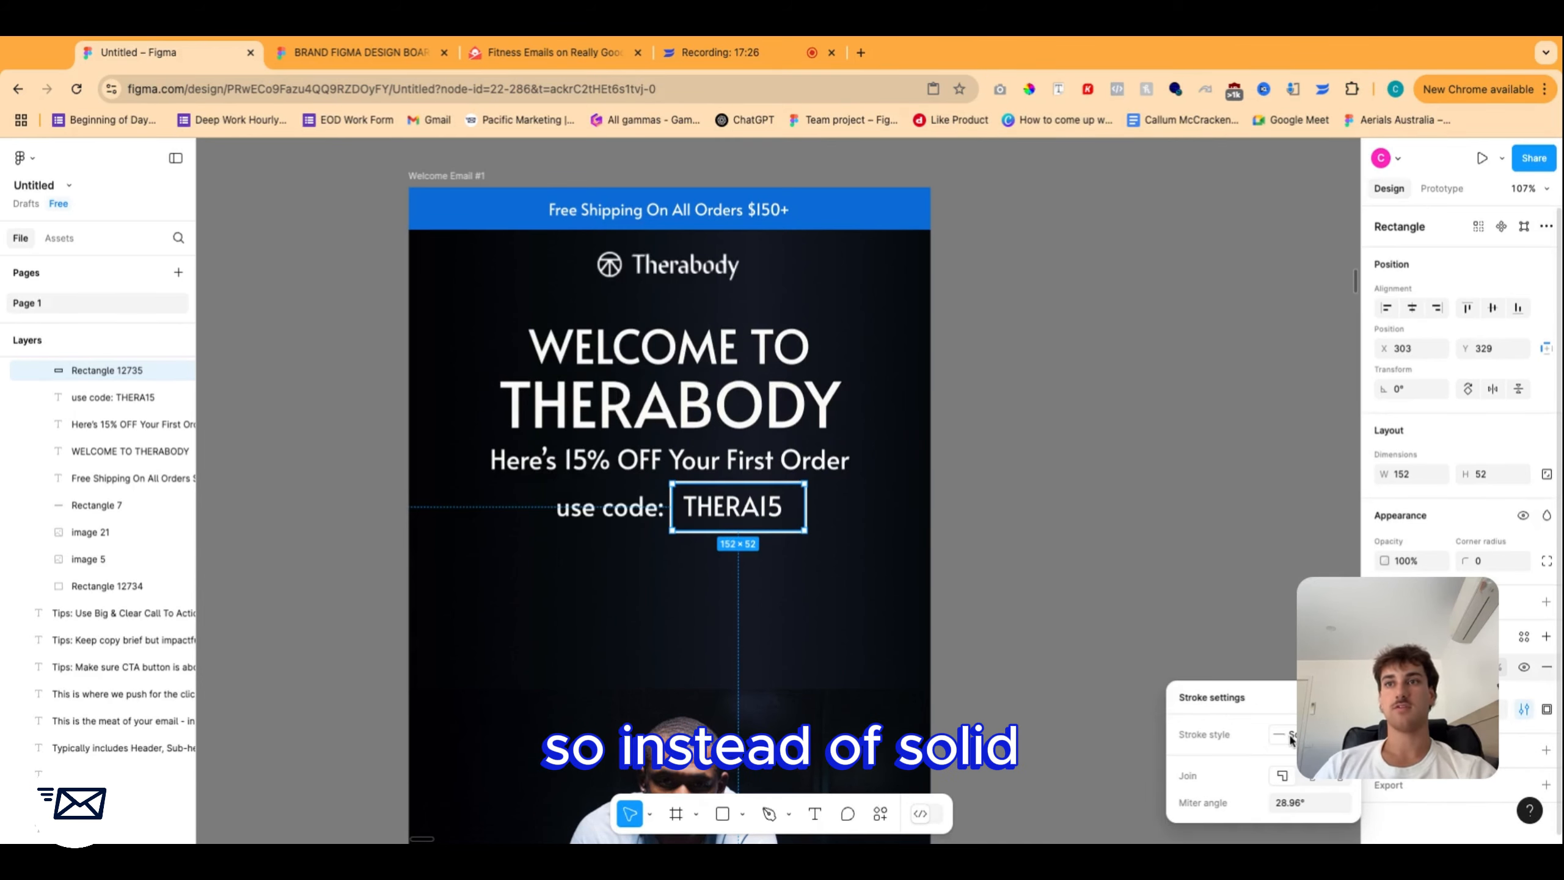
{"action": "left_click", "coordinate": [1311, 735]}
{"action": "left_click", "coordinate": [1312, 755]}
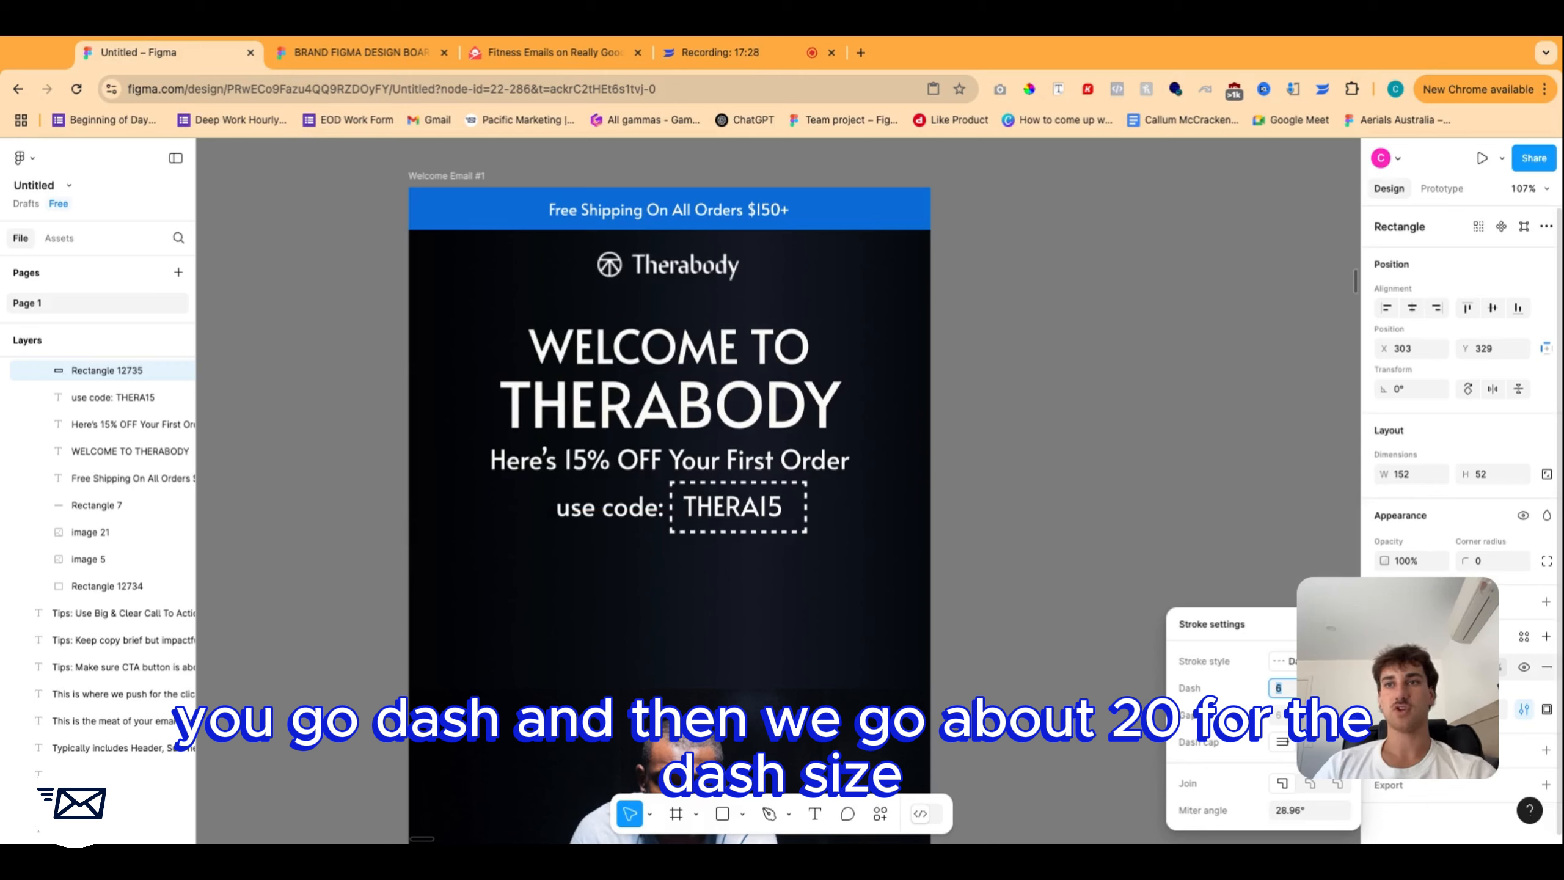
{"action": "type", "text": "20"}
{"action": "key", "text": "Return"}
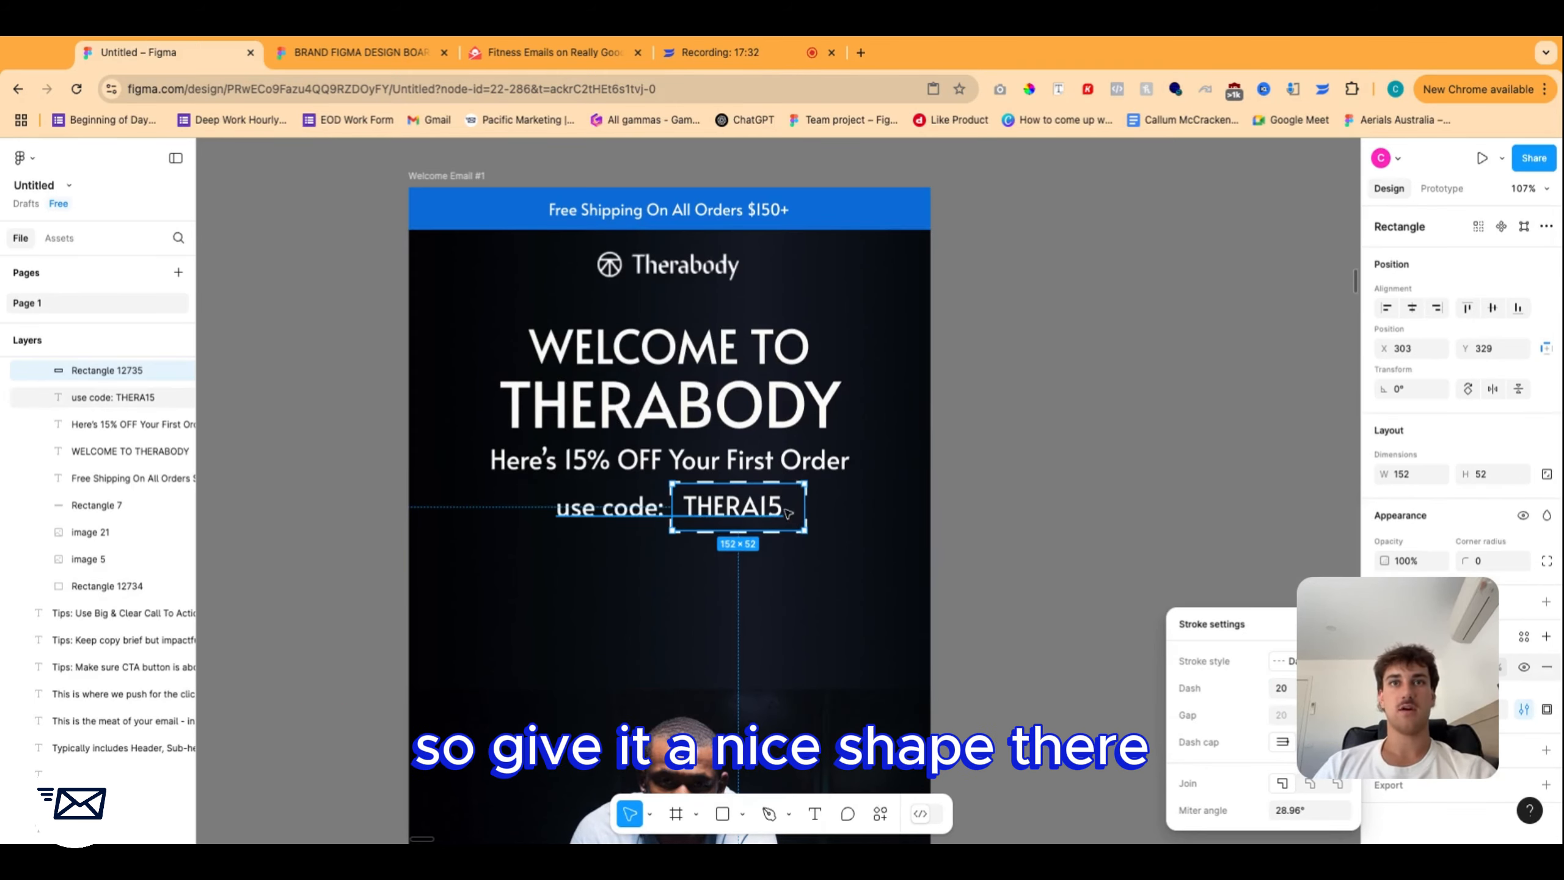
Shrink the dashed box to about 143 × 47 px around the code, and move it with the use-code line down 10 px.
{"action": "left_click_drag", "start_coordinate": [807, 511], "coordinate": [756, 486]}
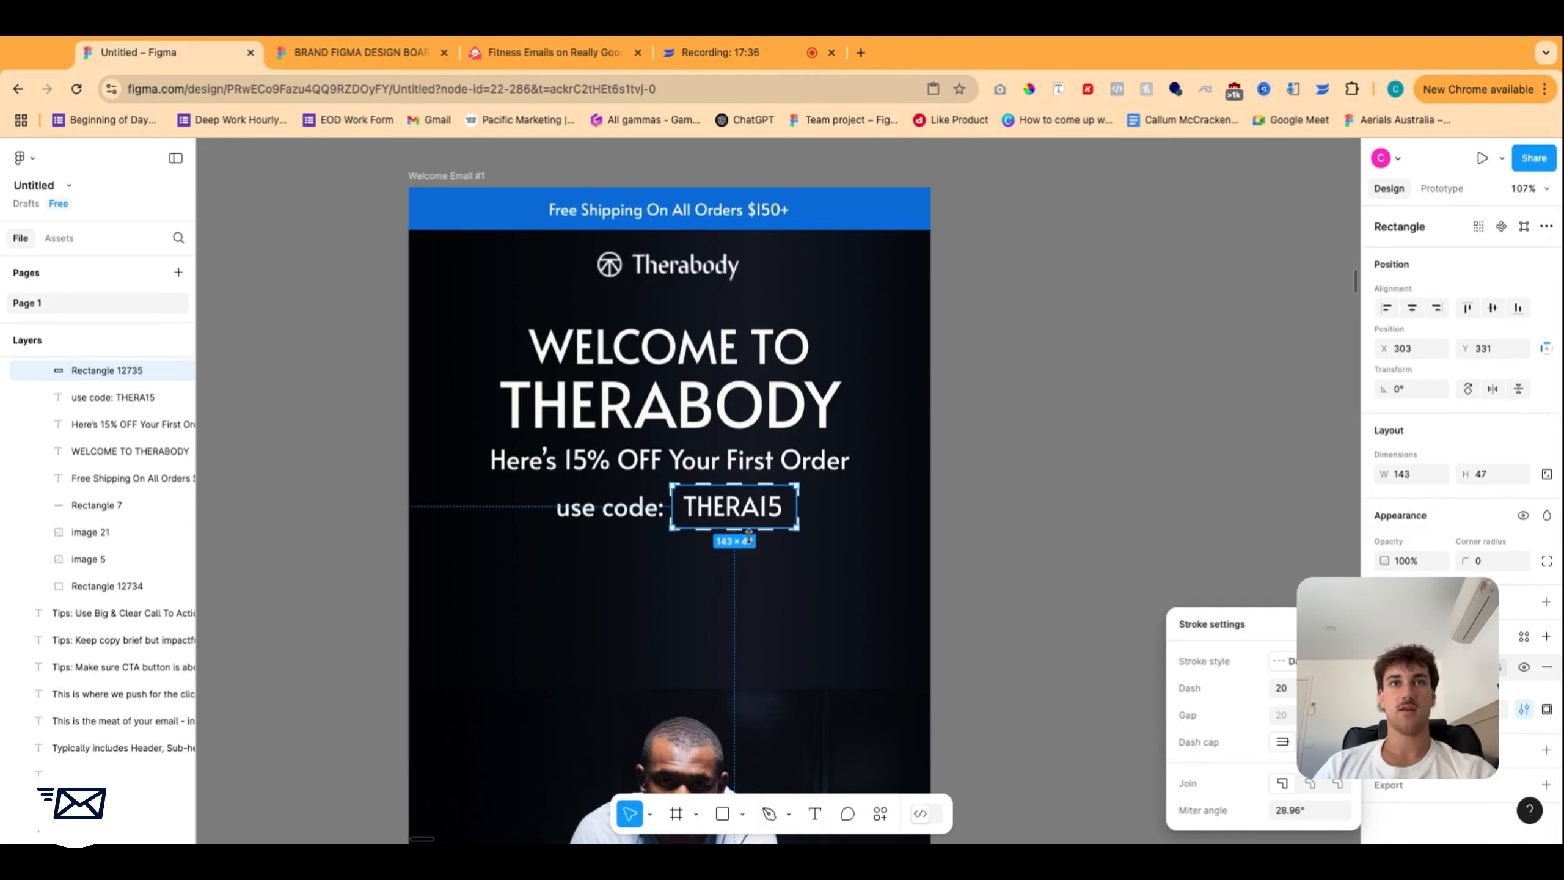
{"action": "left_click", "coordinate": [999, 485]}
{"action": "left_click", "coordinate": [674, 520]}
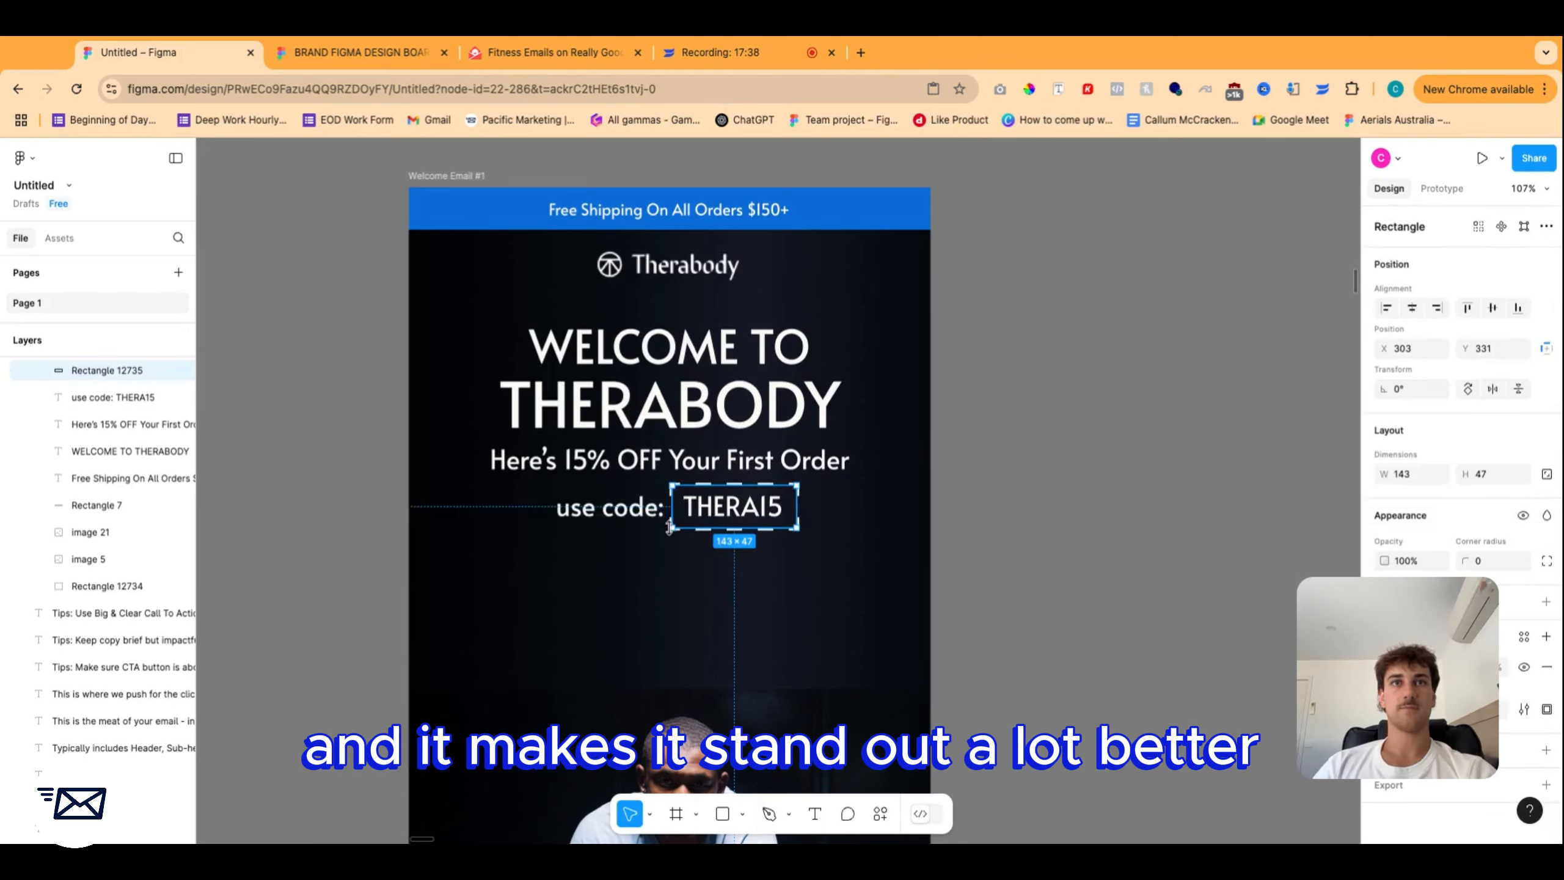
{"action": "left_click", "coordinate": [645, 525], "text": "shift"}
{"action": "key", "text": "shift+Down"}
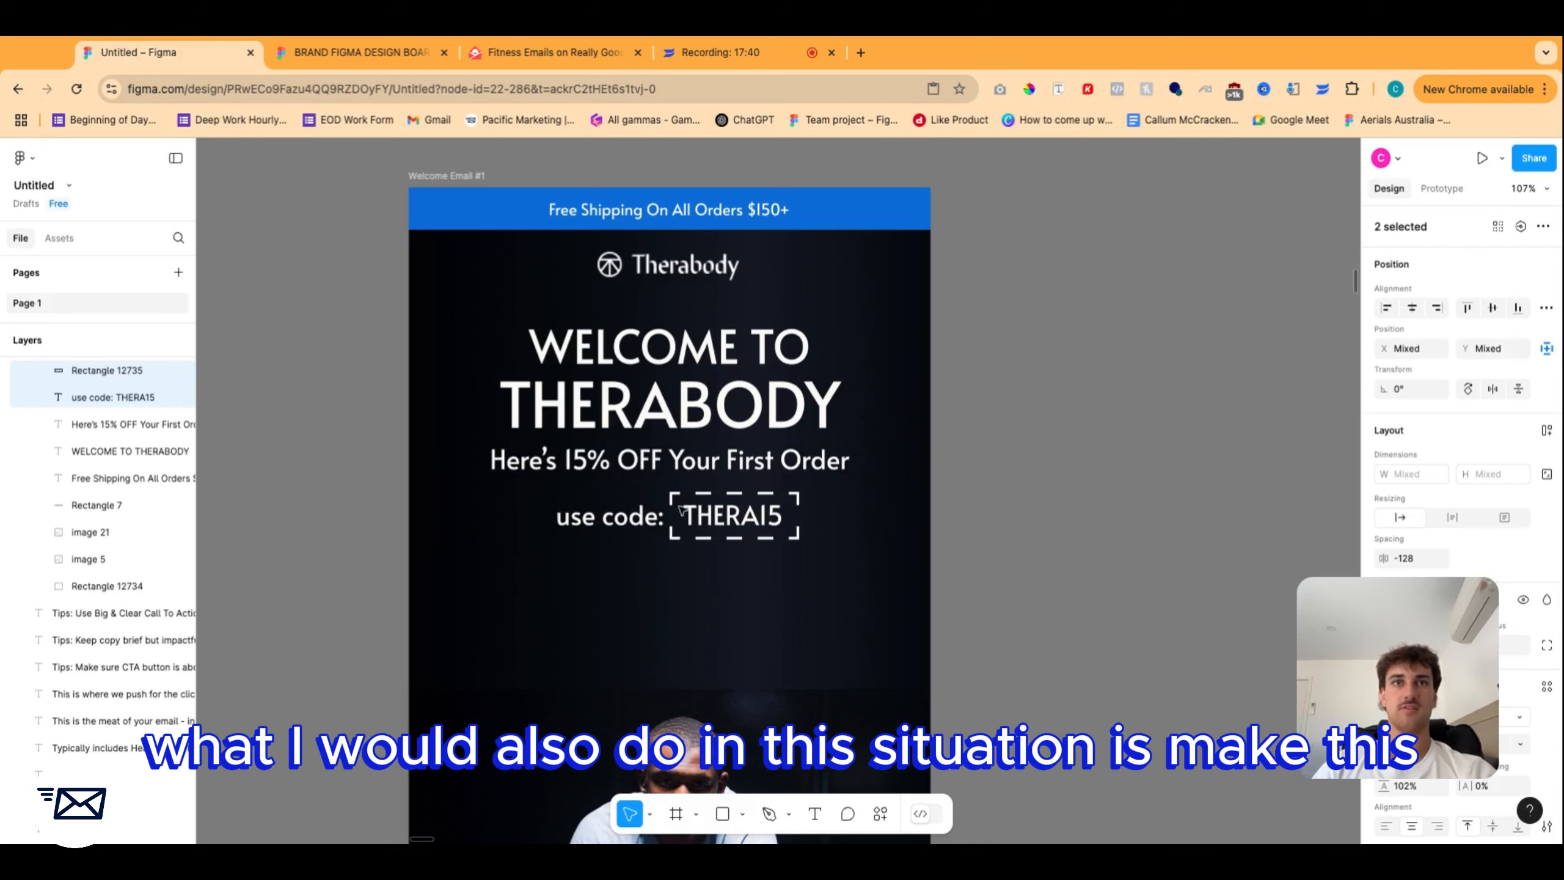
Recolour only the THERA15 part of the use-code line to the page's blue 0B6BD6.
{"action": "left_click", "coordinate": [726, 515]}
{"action": "double_click", "coordinate": [740, 516]}
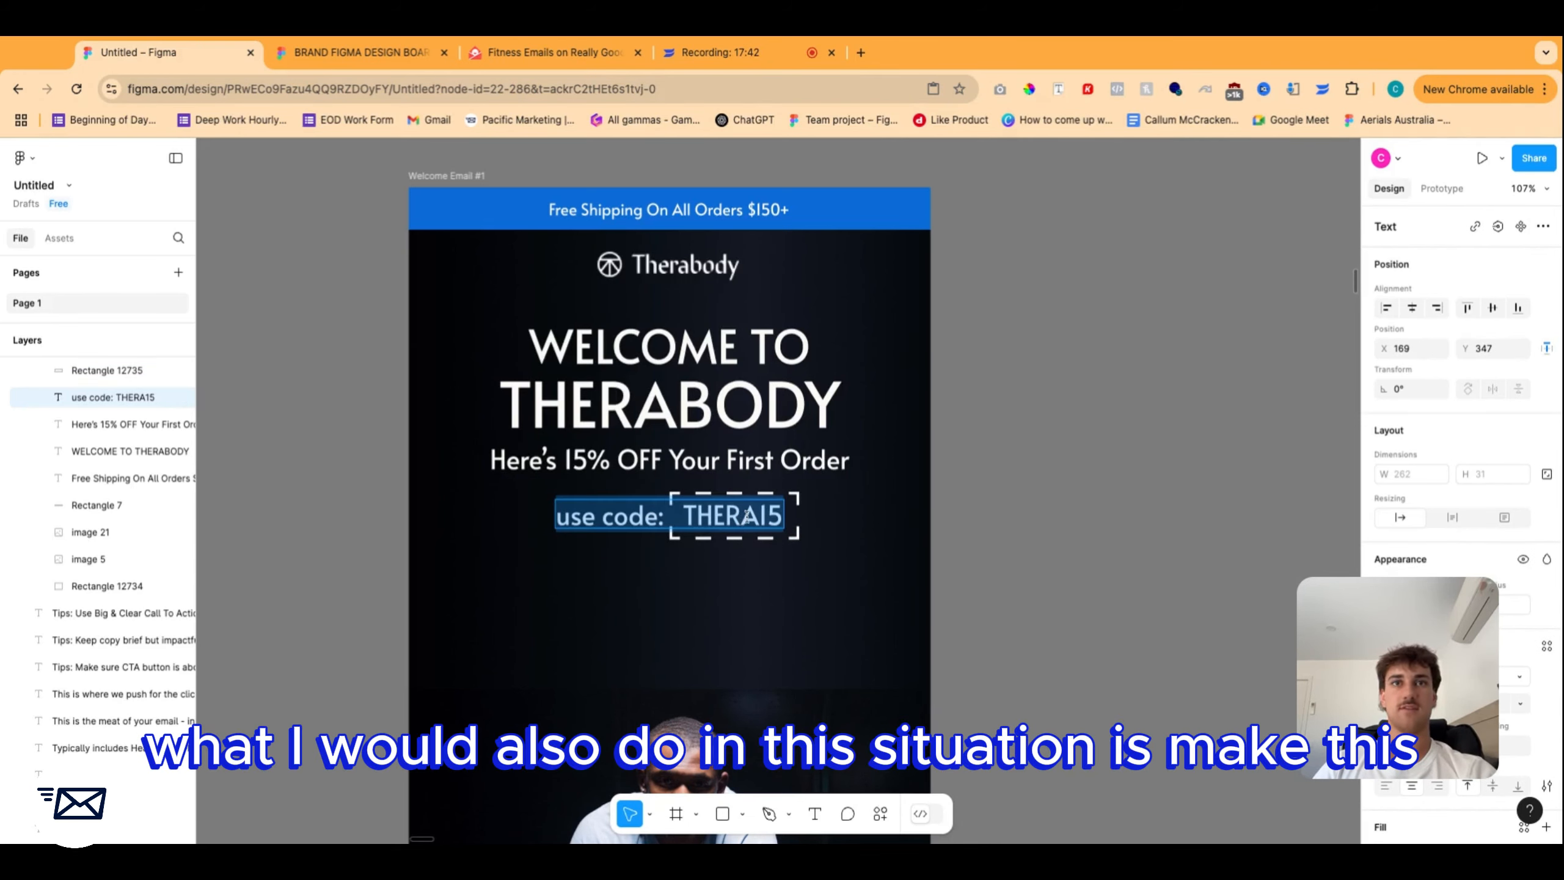
{"action": "double_click", "coordinate": [747, 515]}
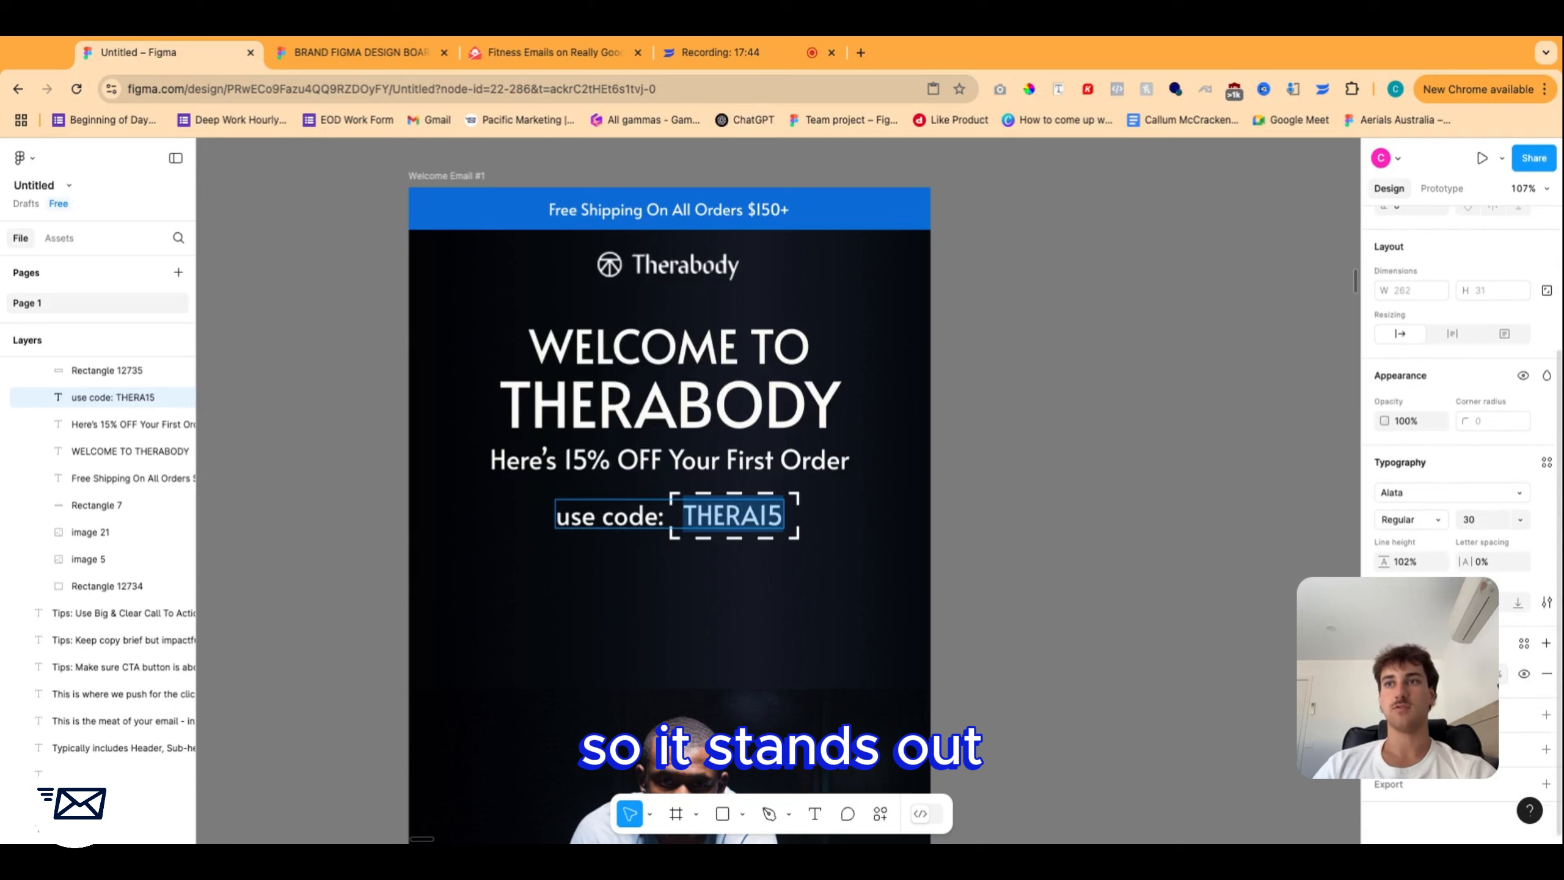
{"action": "left_click", "coordinate": [1384, 673]}
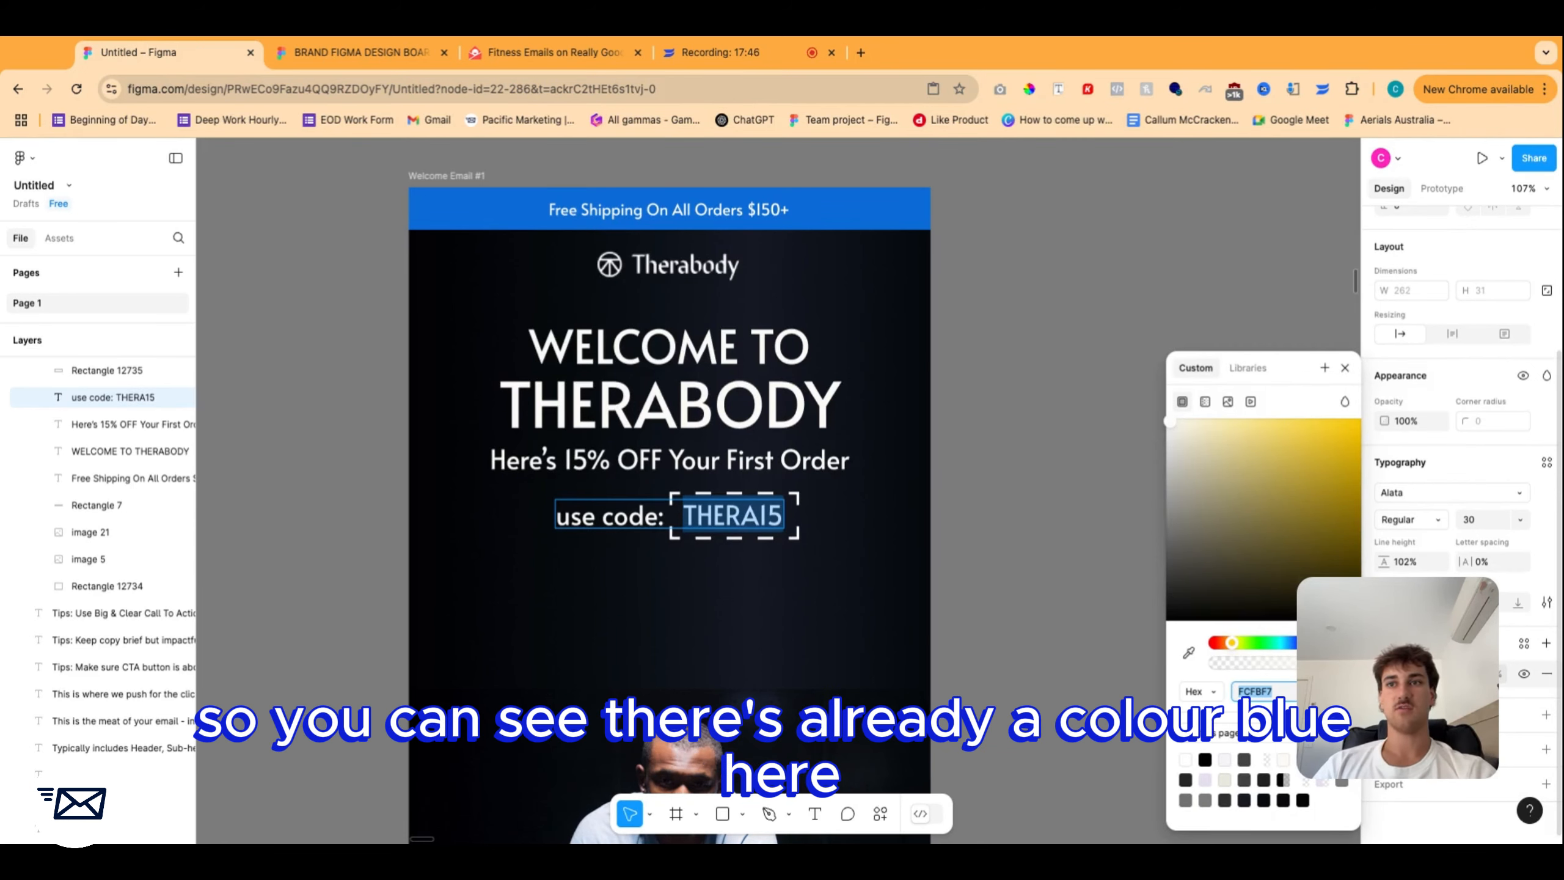
{"action": "key", "text": "Escape"}
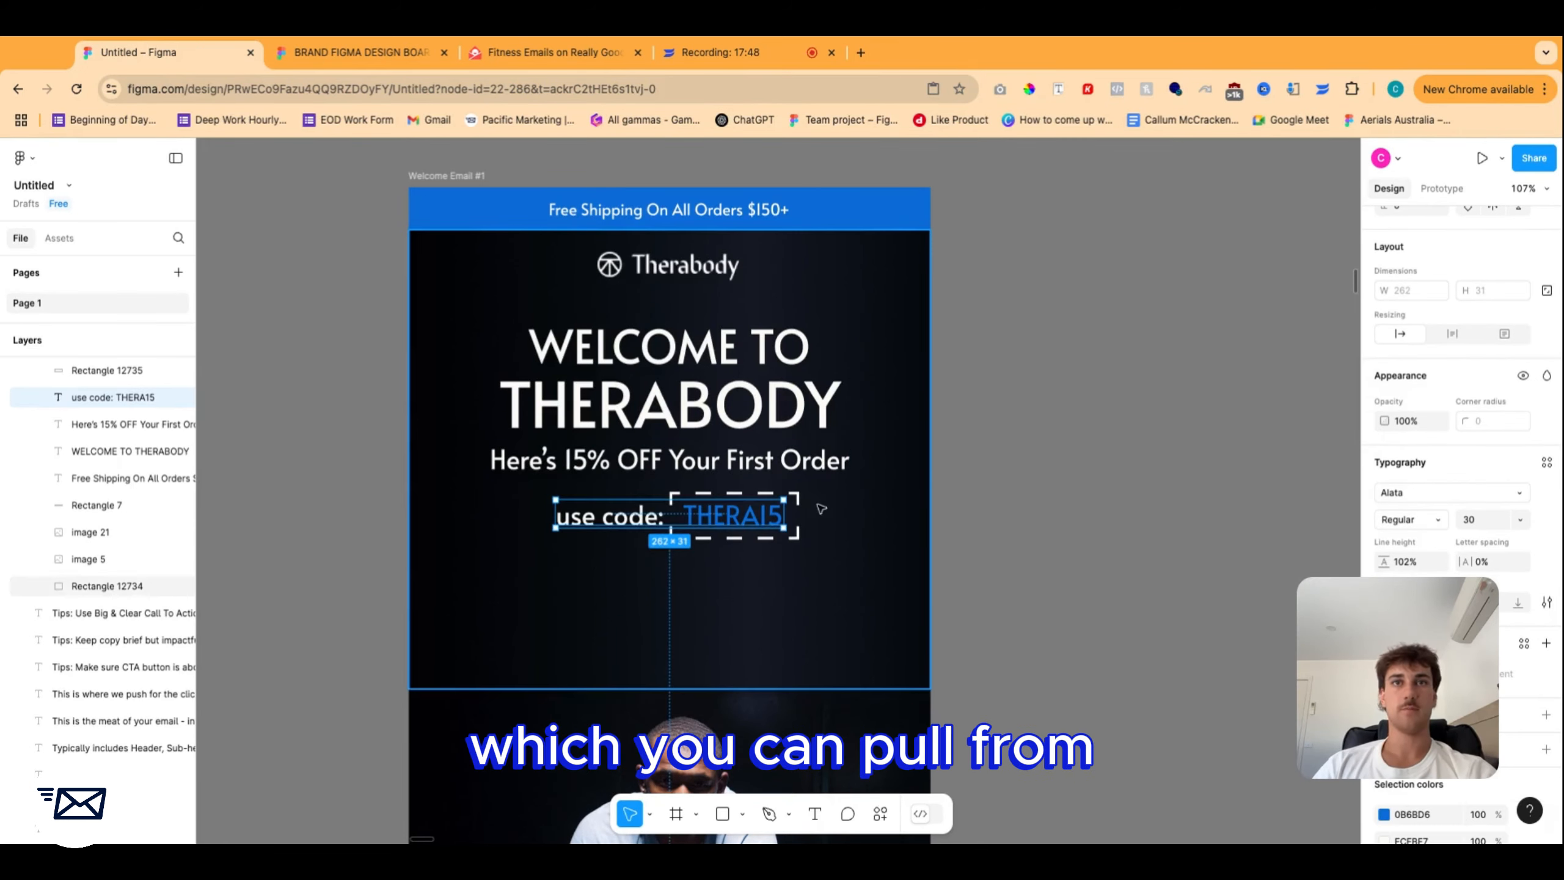
Change the dashed box's stroke colour to the same blue as the THERA15 code.
{"action": "left_click", "coordinate": [799, 514]}
{"action": "left_click", "coordinate": [1385, 665]}
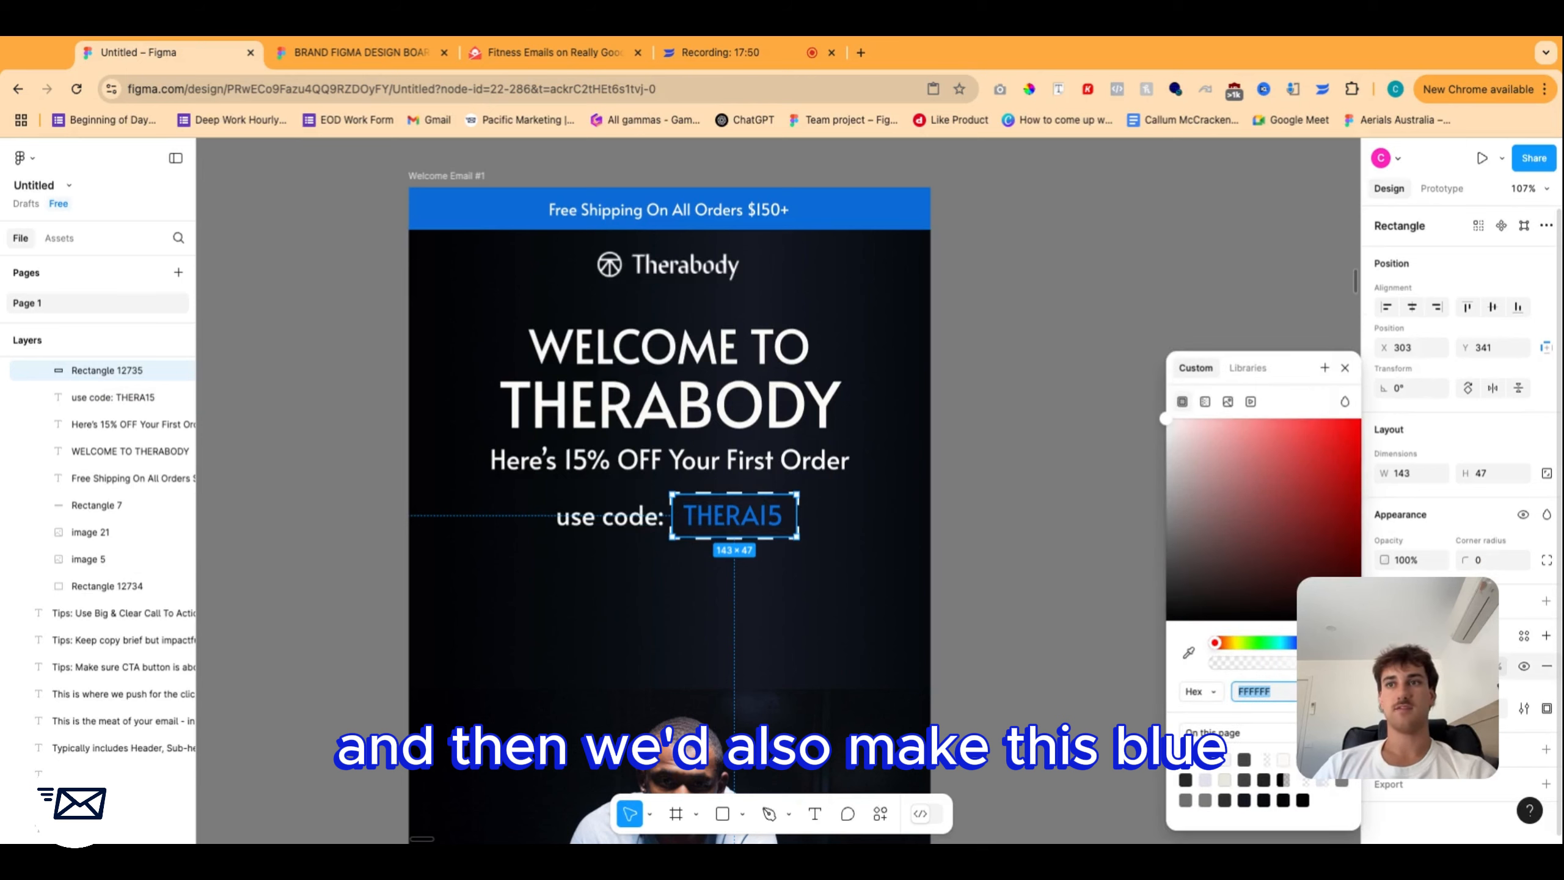
{"action": "key", "text": "super+v"}
{"action": "key", "text": "Return"}
{"action": "left_click", "coordinate": [1107, 613]}
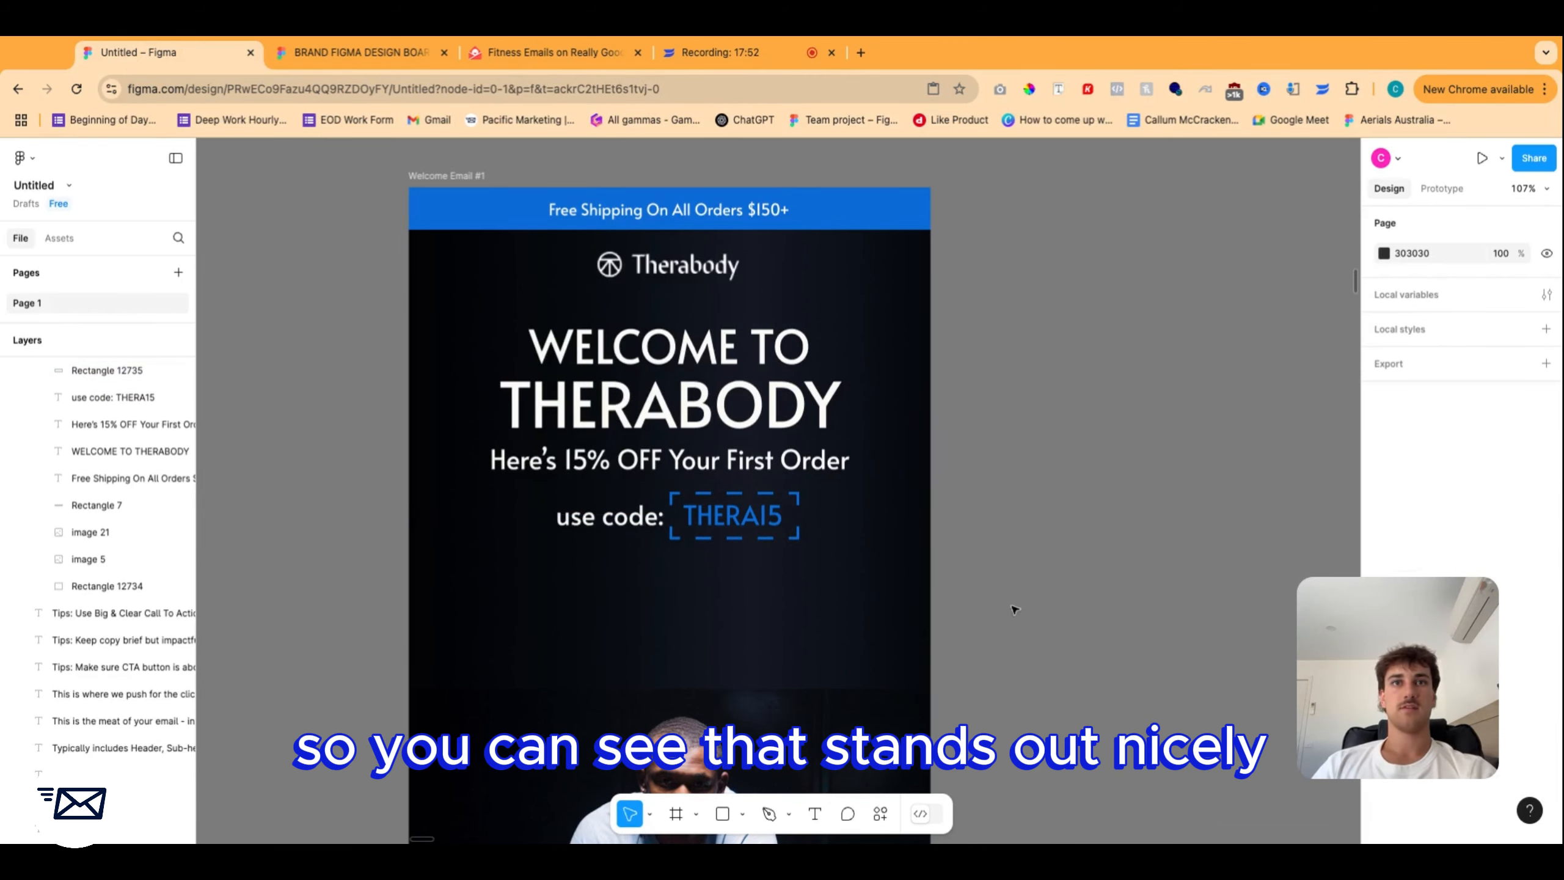
Add a light grey fill to the dashed code box and reduce the fill's opacity to 10%.
{"action": "scroll", "coordinate": [993, 586], "scroll_direction": "down", "scroll_amount": 2}
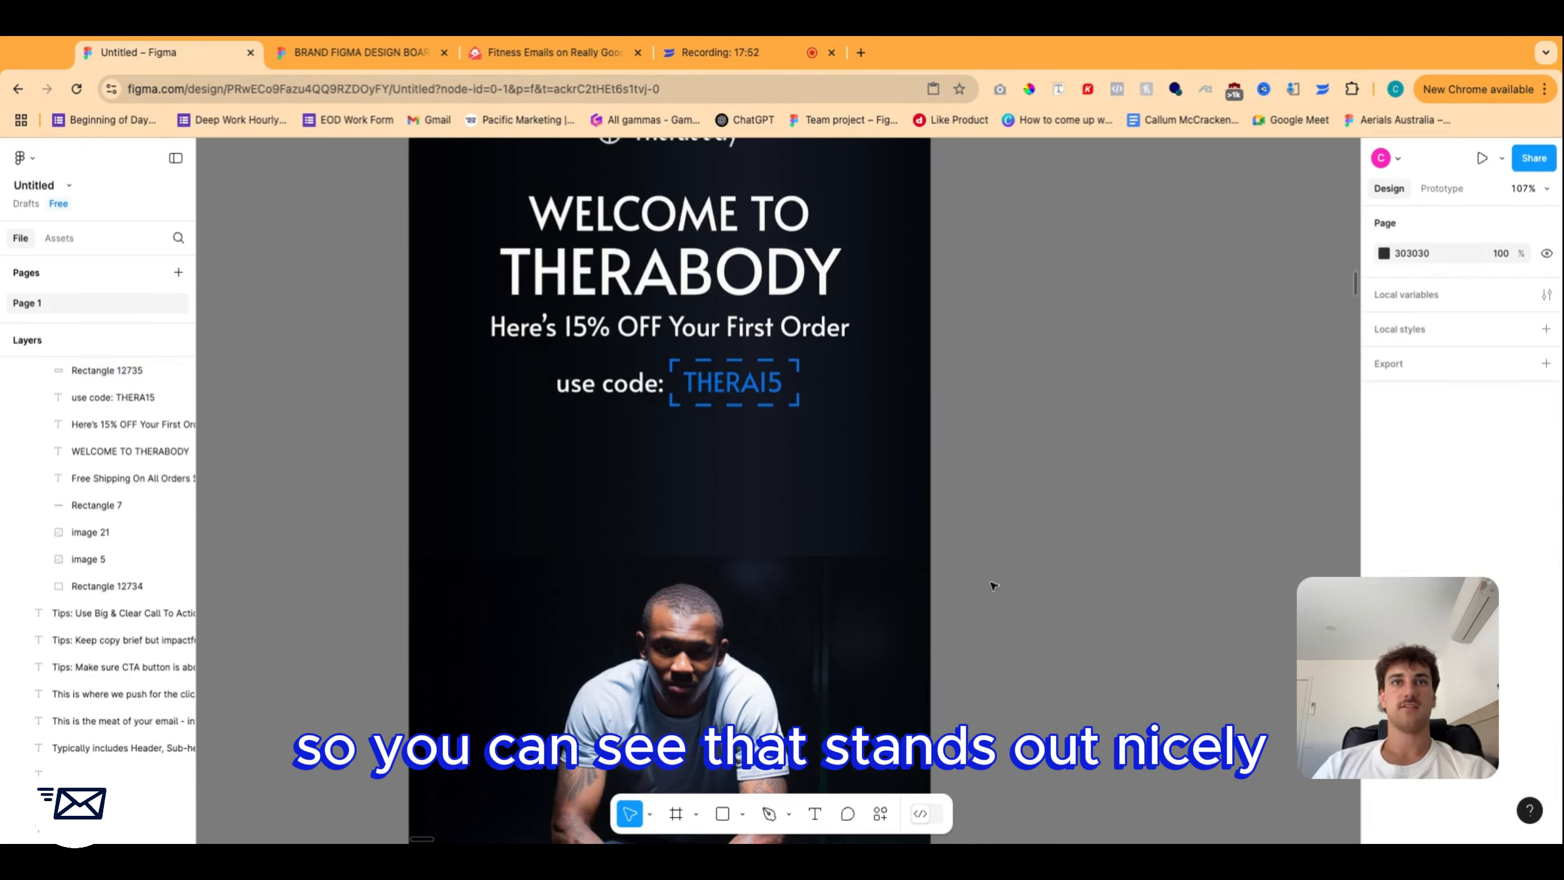
{"action": "left_click", "coordinate": [779, 364]}
{"action": "left_click", "coordinate": [1545, 603]}
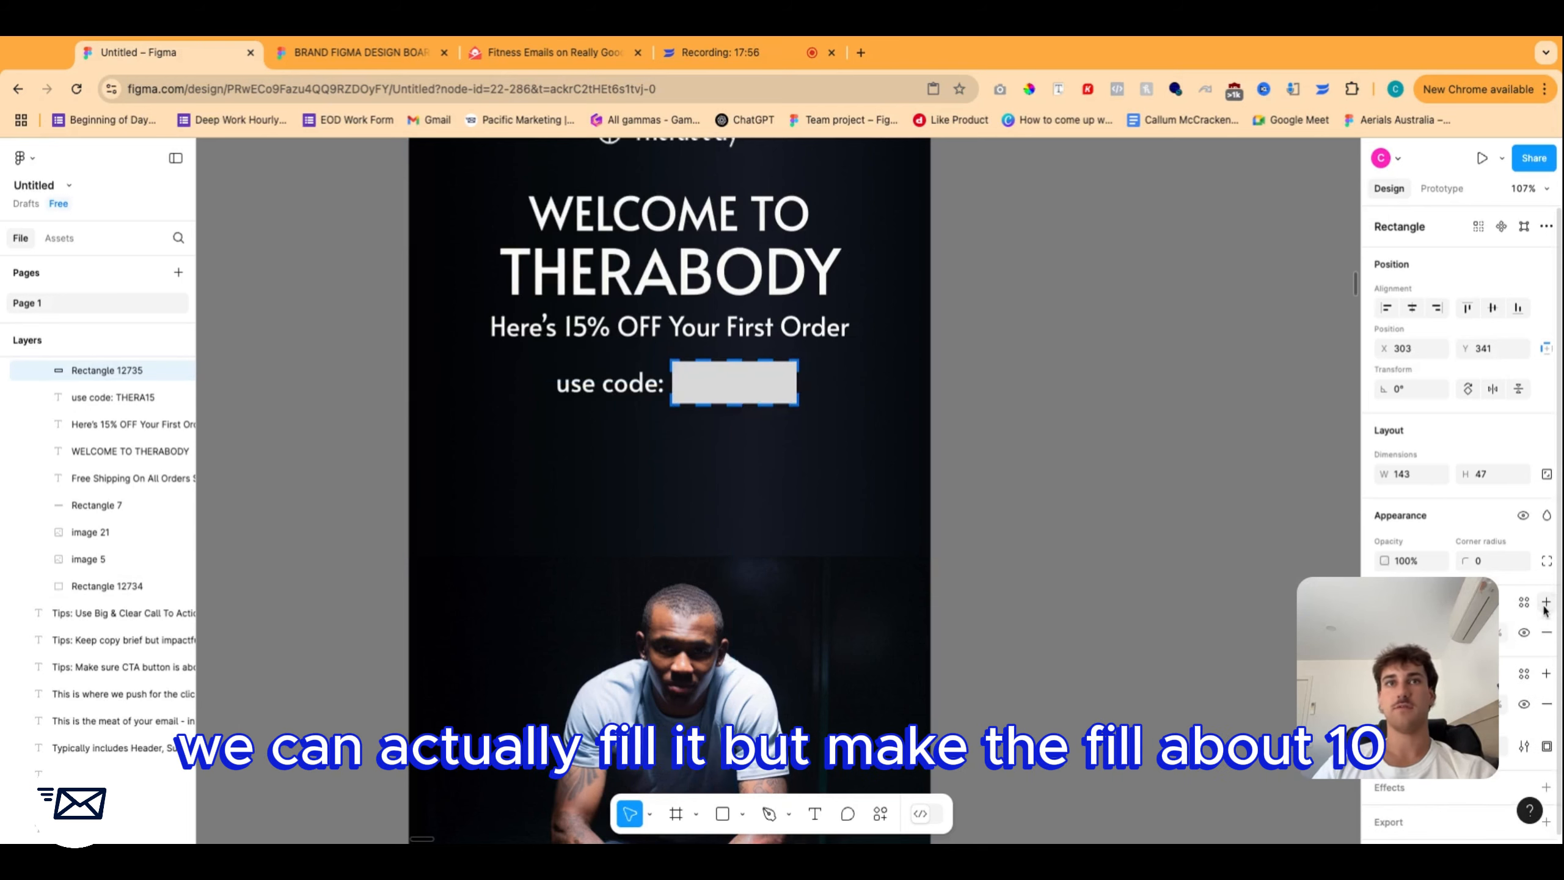
{"action": "left_click", "coordinate": [1483, 633]}
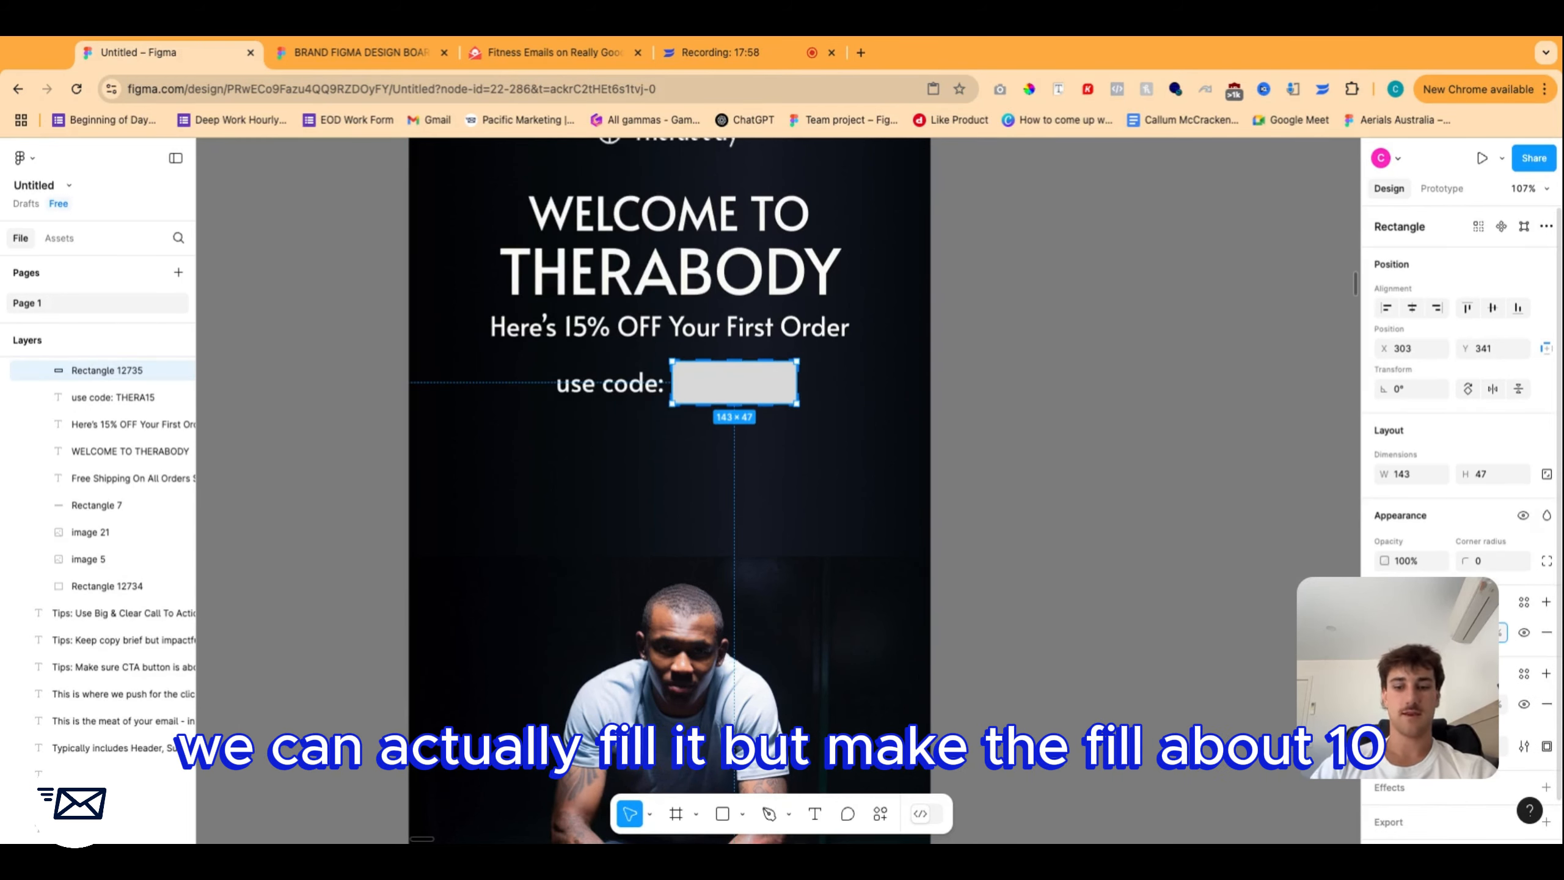
{"action": "type", "text": "10"}
{"action": "key", "text": "Return"}
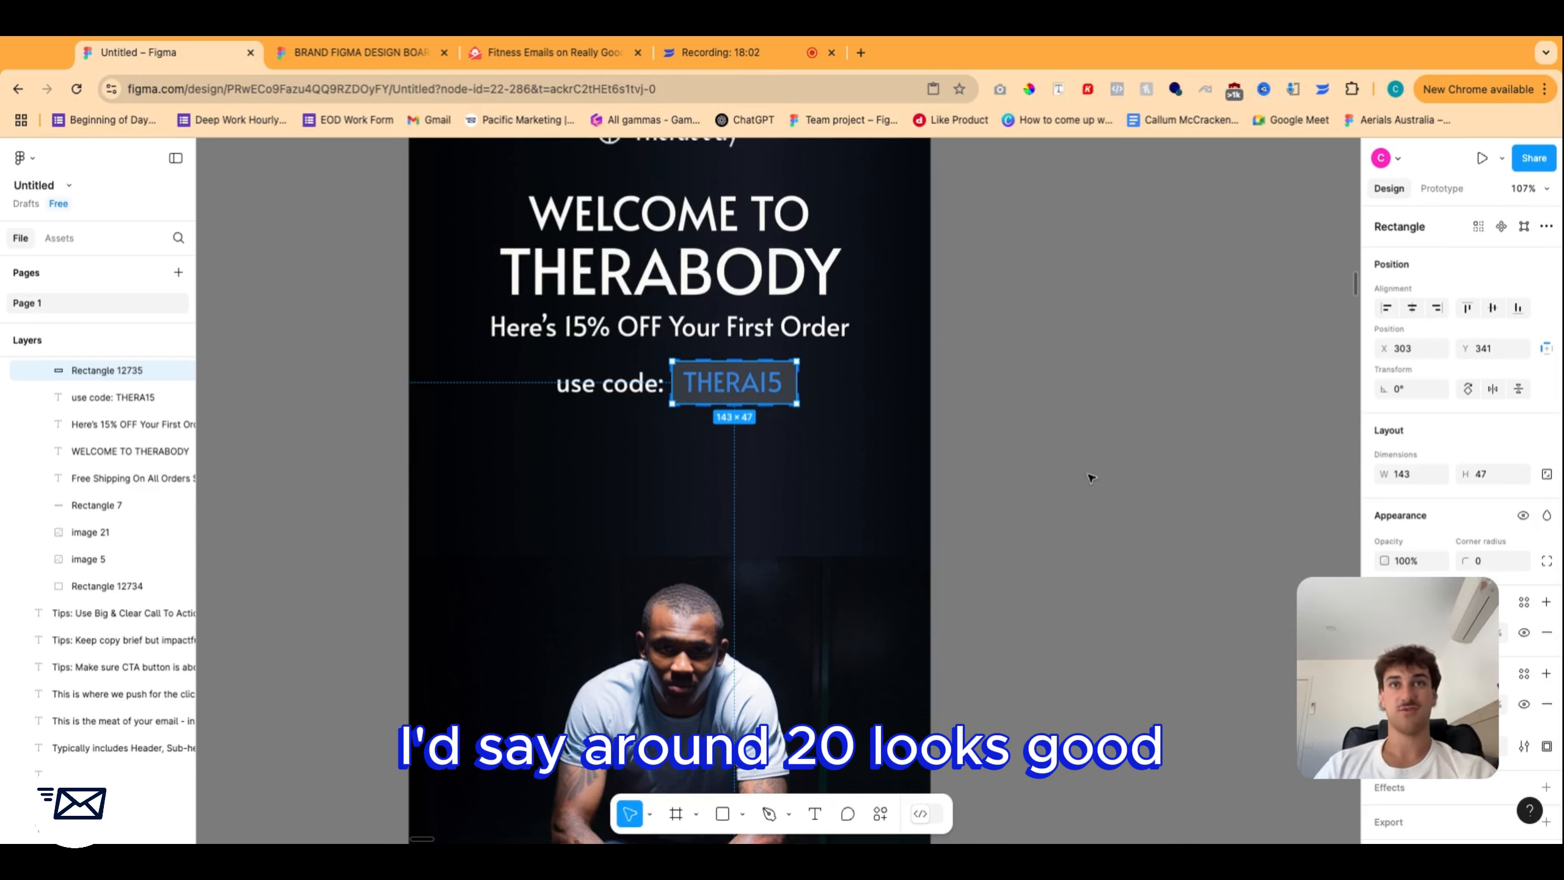
Send the dashed discount-code box behind the THERA15 text and compare it with the reference email.
{"action": "key", "text": "super+["}
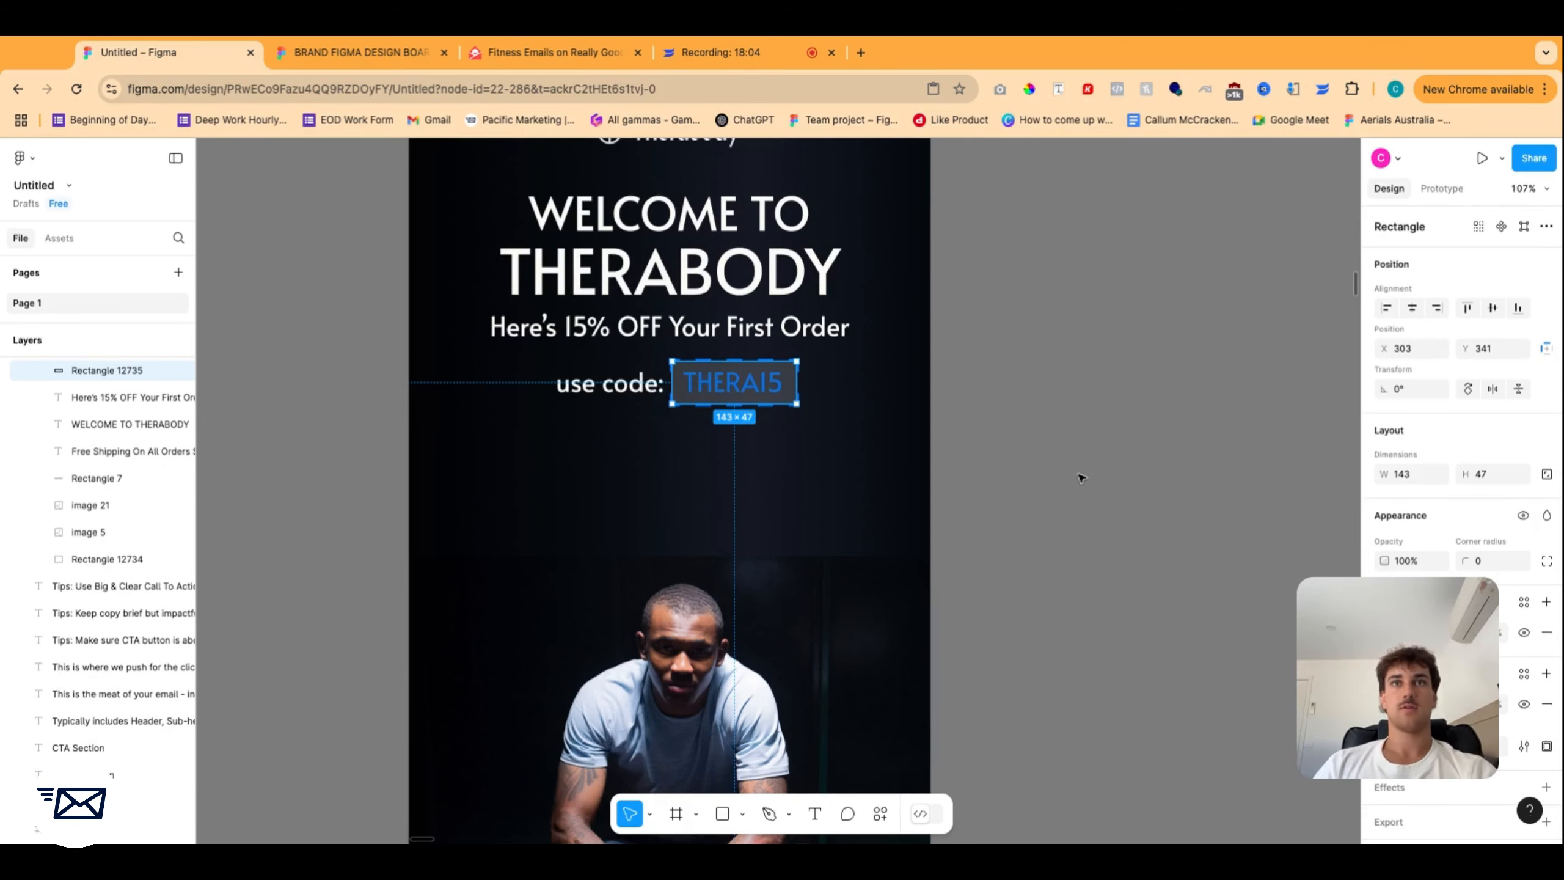
{"action": "left_click", "coordinate": [1081, 479]}
{"action": "scroll", "coordinate": [1082, 478], "scroll_direction": "down", "scroll_amount": 4}
{"action": "scroll", "coordinate": [1028, 455], "scroll_direction": "right", "scroll_amount": 4}
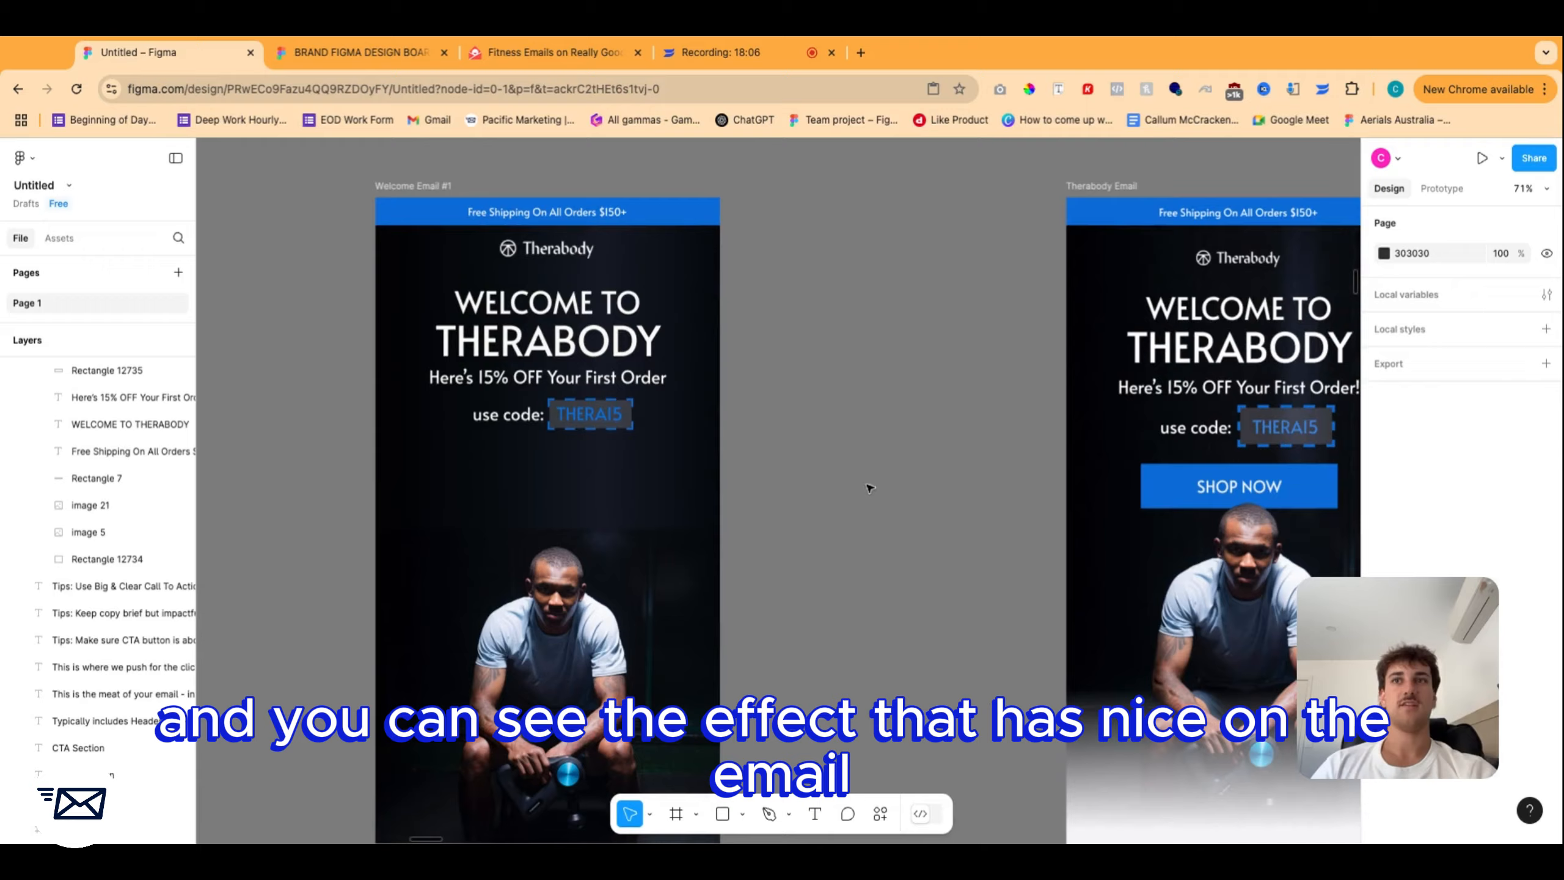
{"action": "scroll", "coordinate": [868, 488], "scroll_direction": "right", "scroll_amount": 3}
{"action": "scroll", "coordinate": [671, 433], "scroll_direction": "left", "scroll_amount": 3}
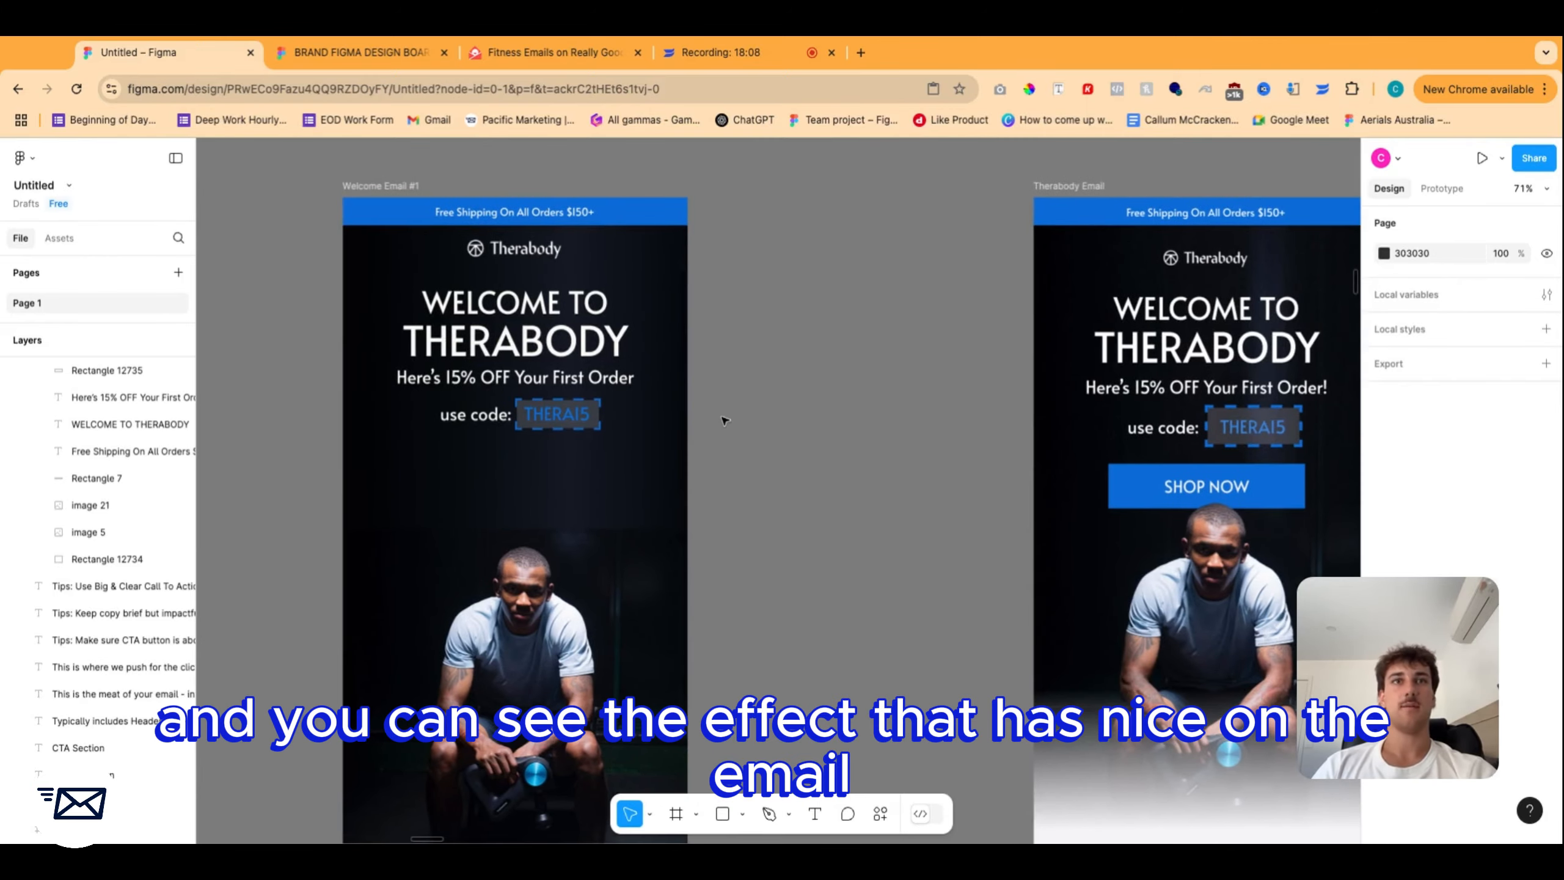
{"action": "scroll", "coordinate": [735, 404], "scroll_direction": "up", "scroll_amount": 1}
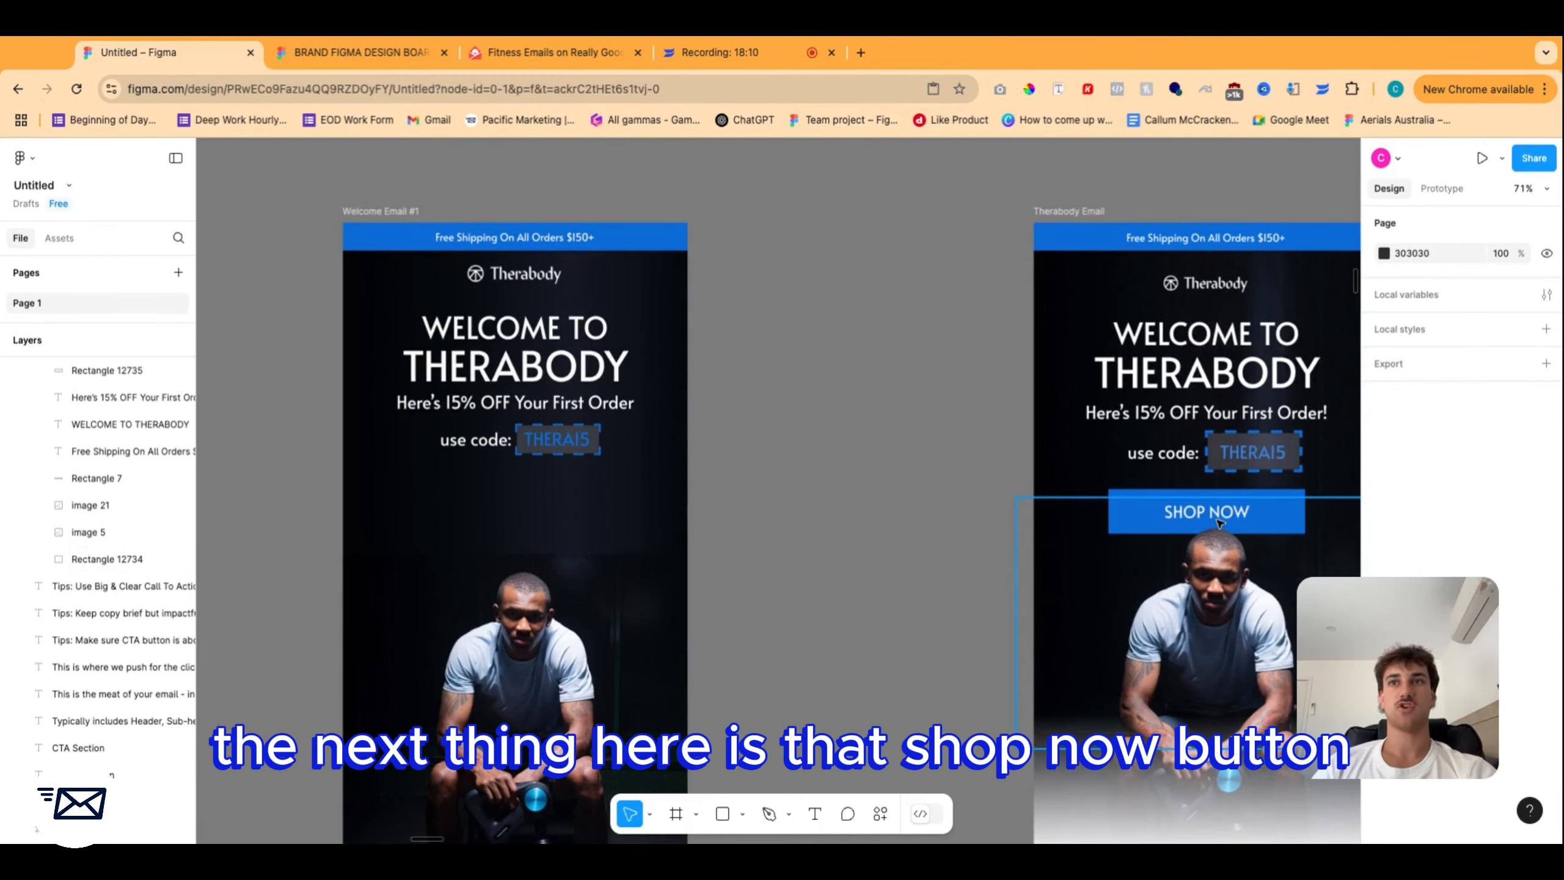
Copy the blue SHOP NOW button from the Buttons section and place it in Welcome Email #1 beneath the use-code line.
{"action": "scroll", "coordinate": [1219, 522], "scroll_direction": "down", "scroll_amount": 5}
{"action": "scroll", "coordinate": [876, 271], "scroll_direction": "up", "scroll_amount": 4}
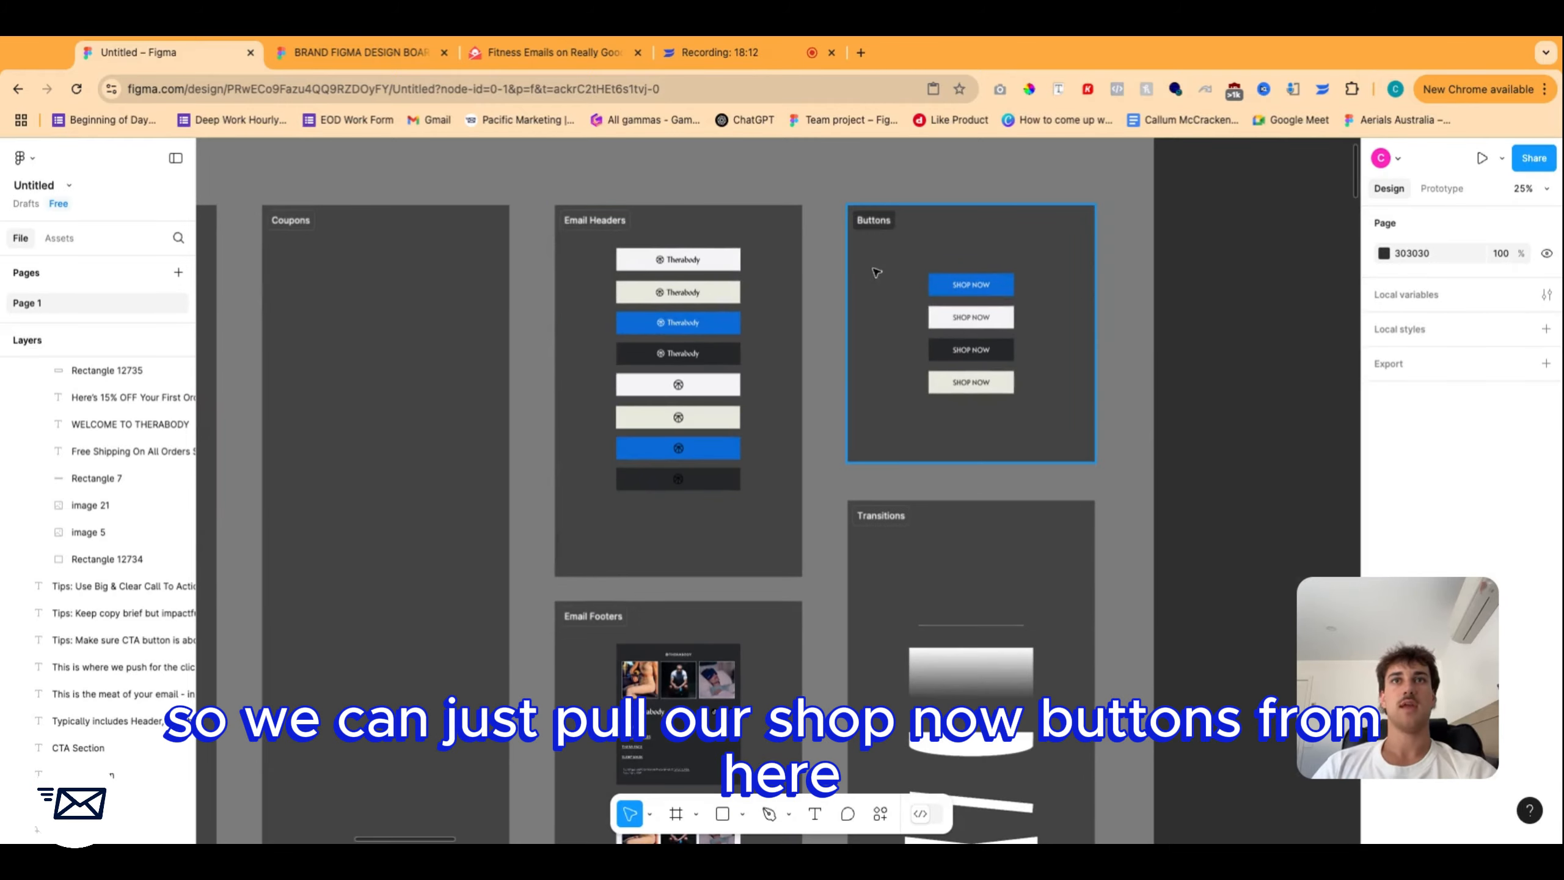
{"action": "left_click", "coordinate": [1050, 285]}
{"action": "mouse_move", "coordinate": [1153, 280]}
{"action": "left_mouse_down"}
{"action": "mouse_move", "coordinate": [934, 289]}
{"action": "mouse_move", "coordinate": [1152, 285]}
{"action": "left_mouse_up"}
{"action": "scroll", "coordinate": [956, 440], "scroll_direction": "down", "scroll_amount": 10}
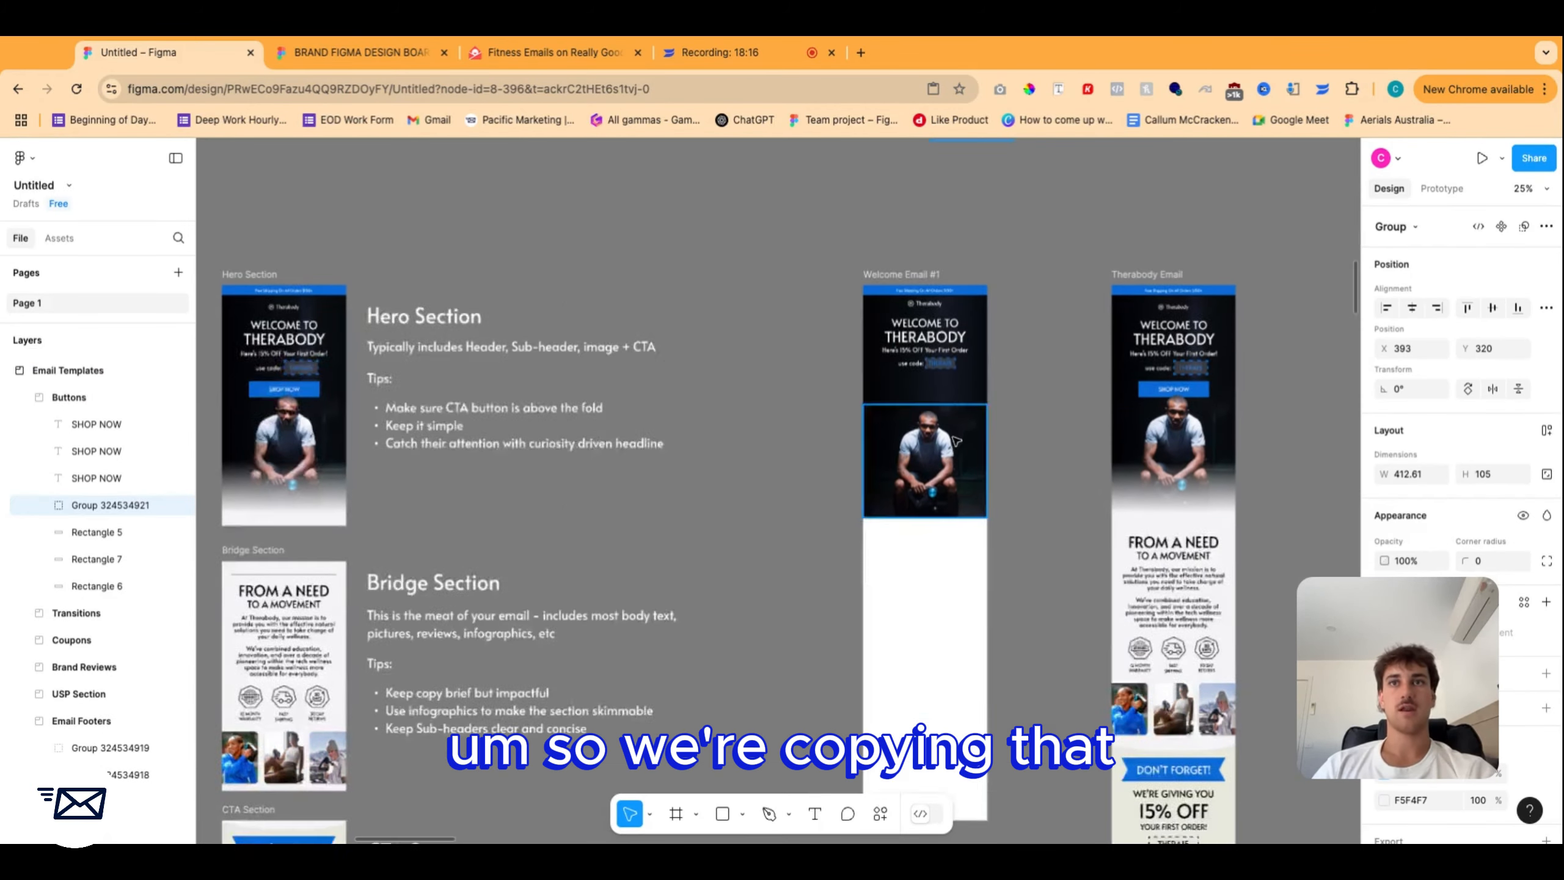
{"action": "scroll", "coordinate": [956, 440], "scroll_direction": "down", "scroll_amount": 2}
{"action": "key", "text": "ctrl+v"}
{"action": "left_click_drag", "start_coordinate": [786, 498], "coordinate": [934, 291]}
Scale the pasted SHOP NOW button proportionally down to about 307 × 78 px, centred beneath the use-code line.
{"action": "scroll", "coordinate": [934, 293], "scroll_direction": "up", "scroll_amount": 4}
{"action": "scroll", "coordinate": [931, 617], "scroll_direction": "up", "scroll_amount": 5}
{"action": "scroll", "coordinate": [933, 622], "scroll_direction": "up", "scroll_amount": 3}
{"action": "scroll", "coordinate": [934, 622], "scroll_direction": "down", "scroll_amount": 4}
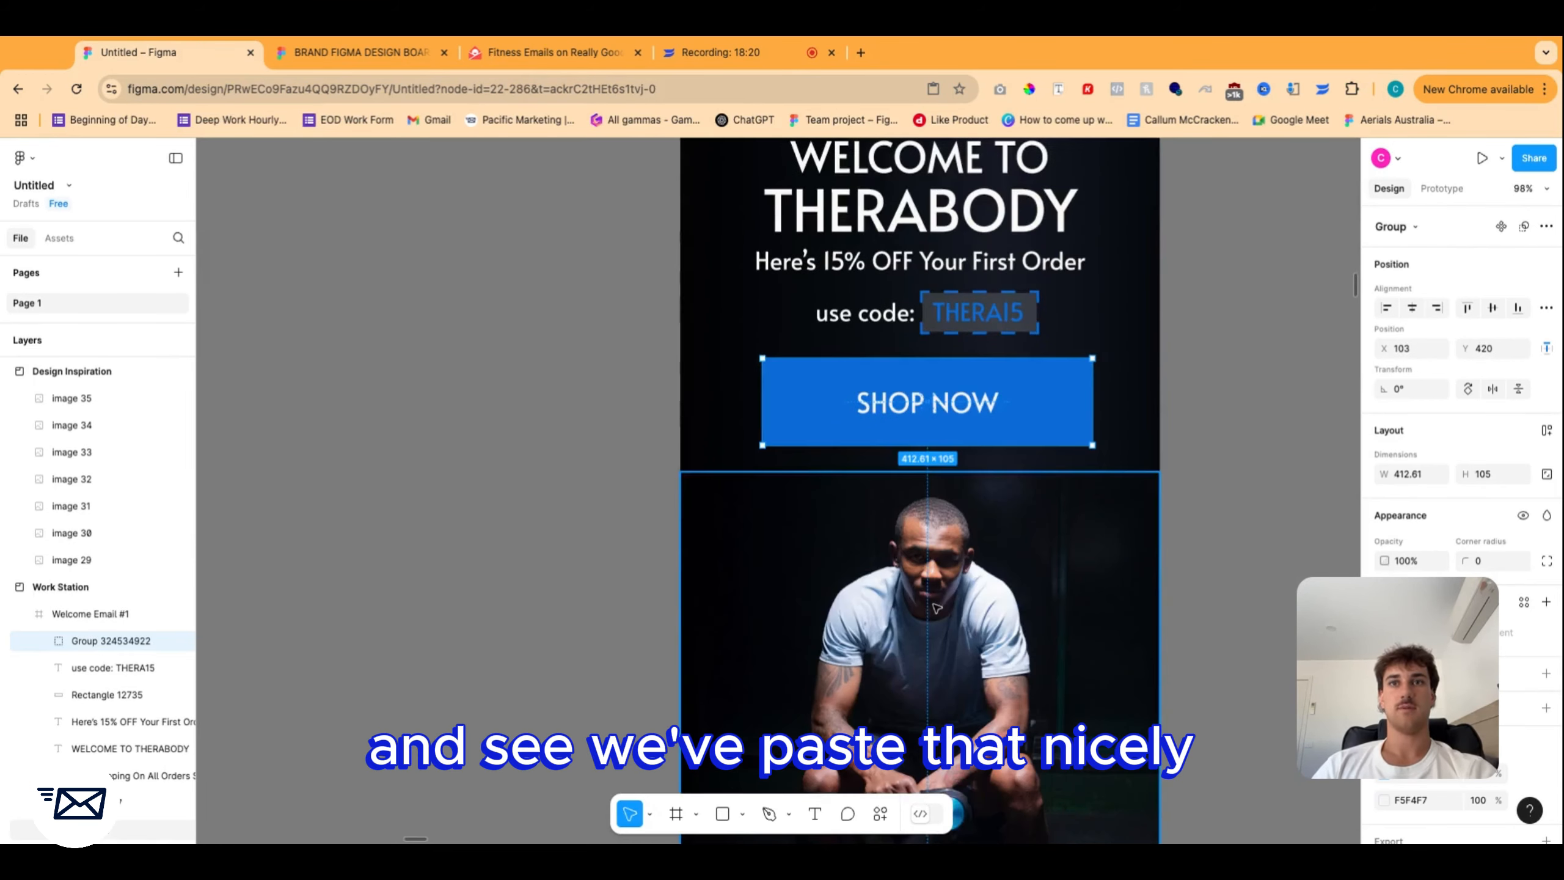
{"action": "scroll", "coordinate": [934, 622], "scroll_direction": "right", "scroll_amount": 3}
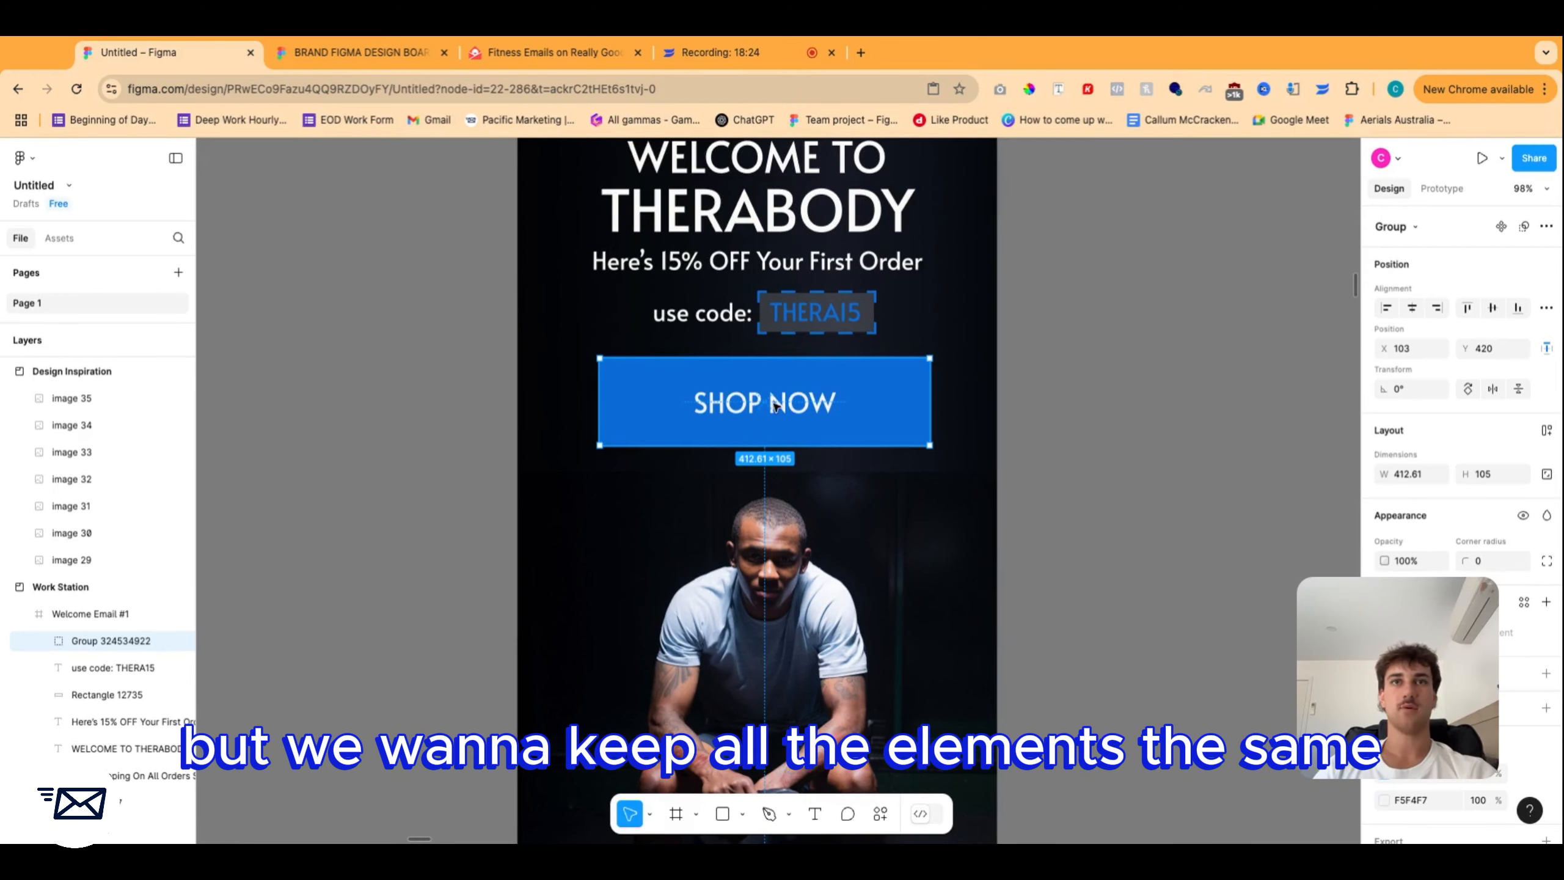
{"action": "key", "text": "k"}
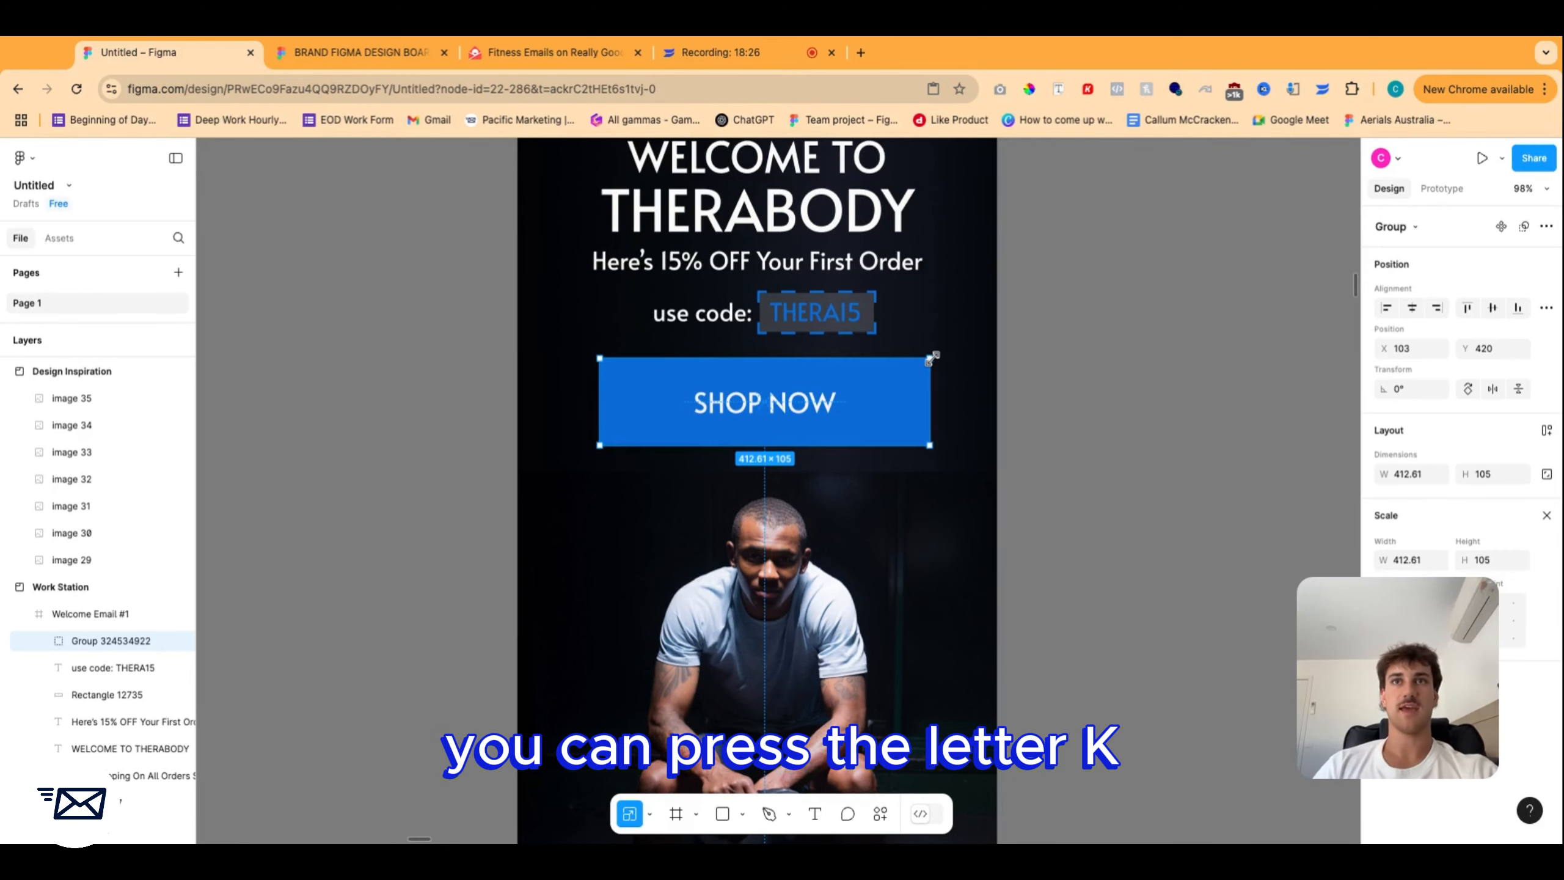
{"action": "left_click_drag", "start_coordinate": [930, 357], "coordinate": [885, 352]}
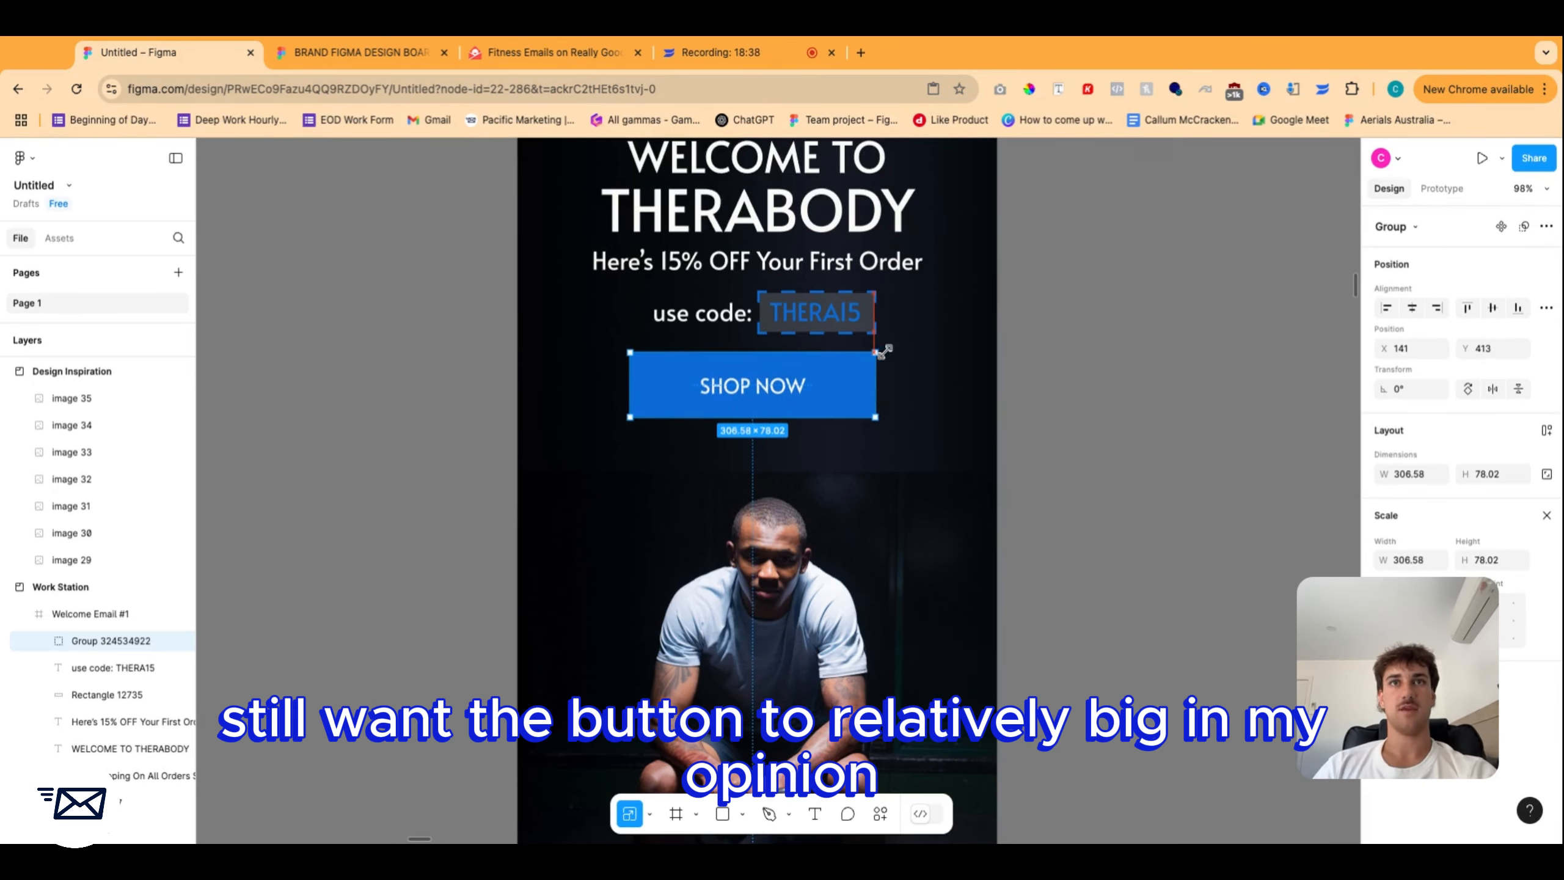
{"action": "left_click", "coordinate": [1065, 409]}
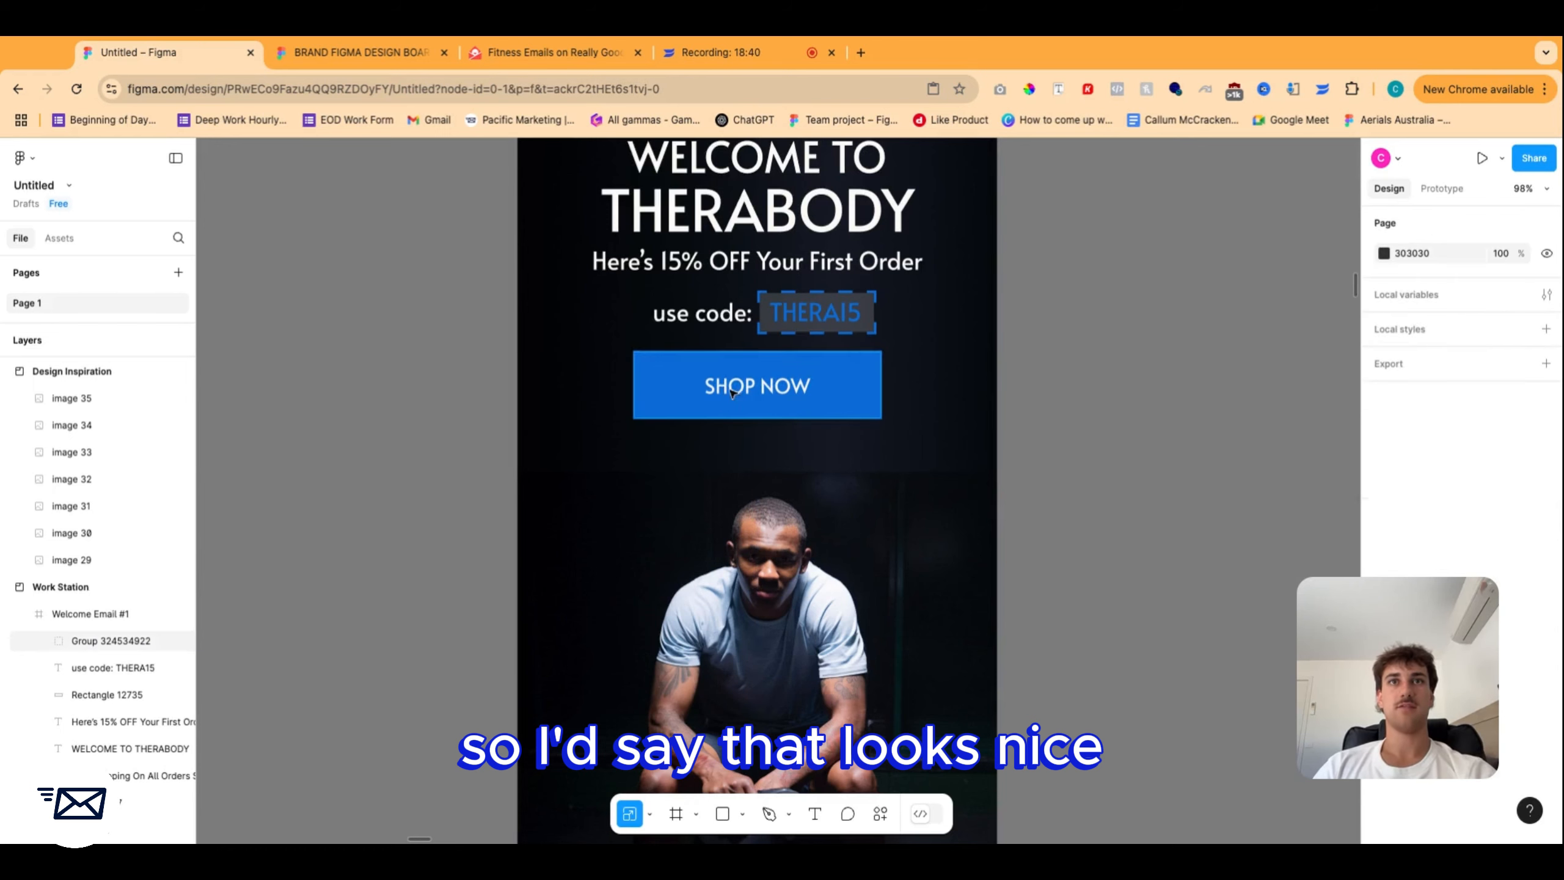
Set the font size of the button's SHOP NOW label to 28.
{"action": "double_click", "coordinate": [744, 386]}
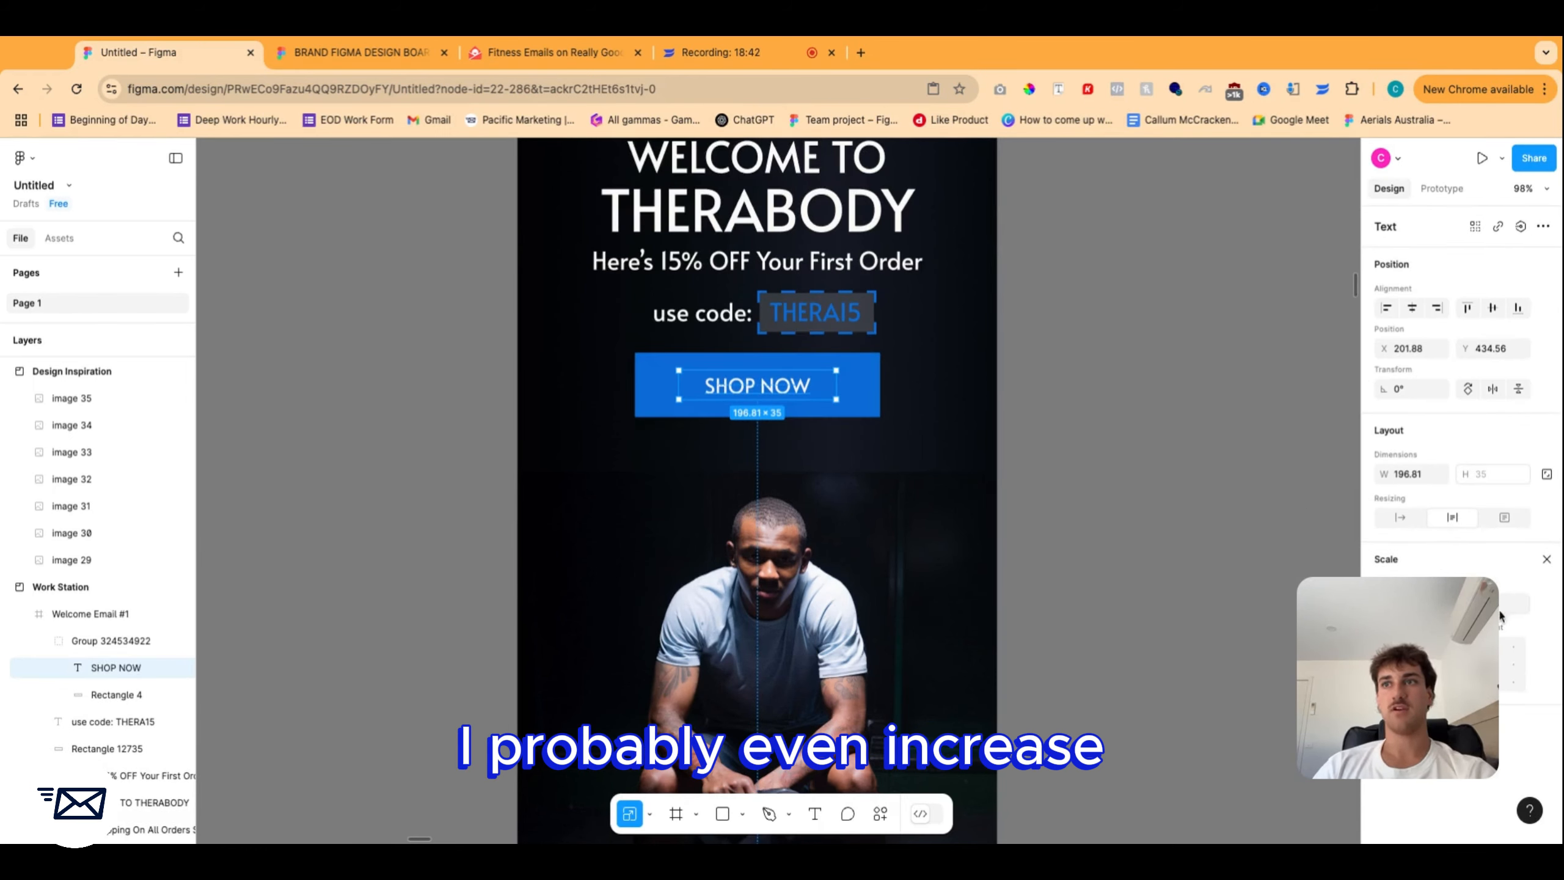
{"action": "left_click", "coordinate": [1546, 560]}
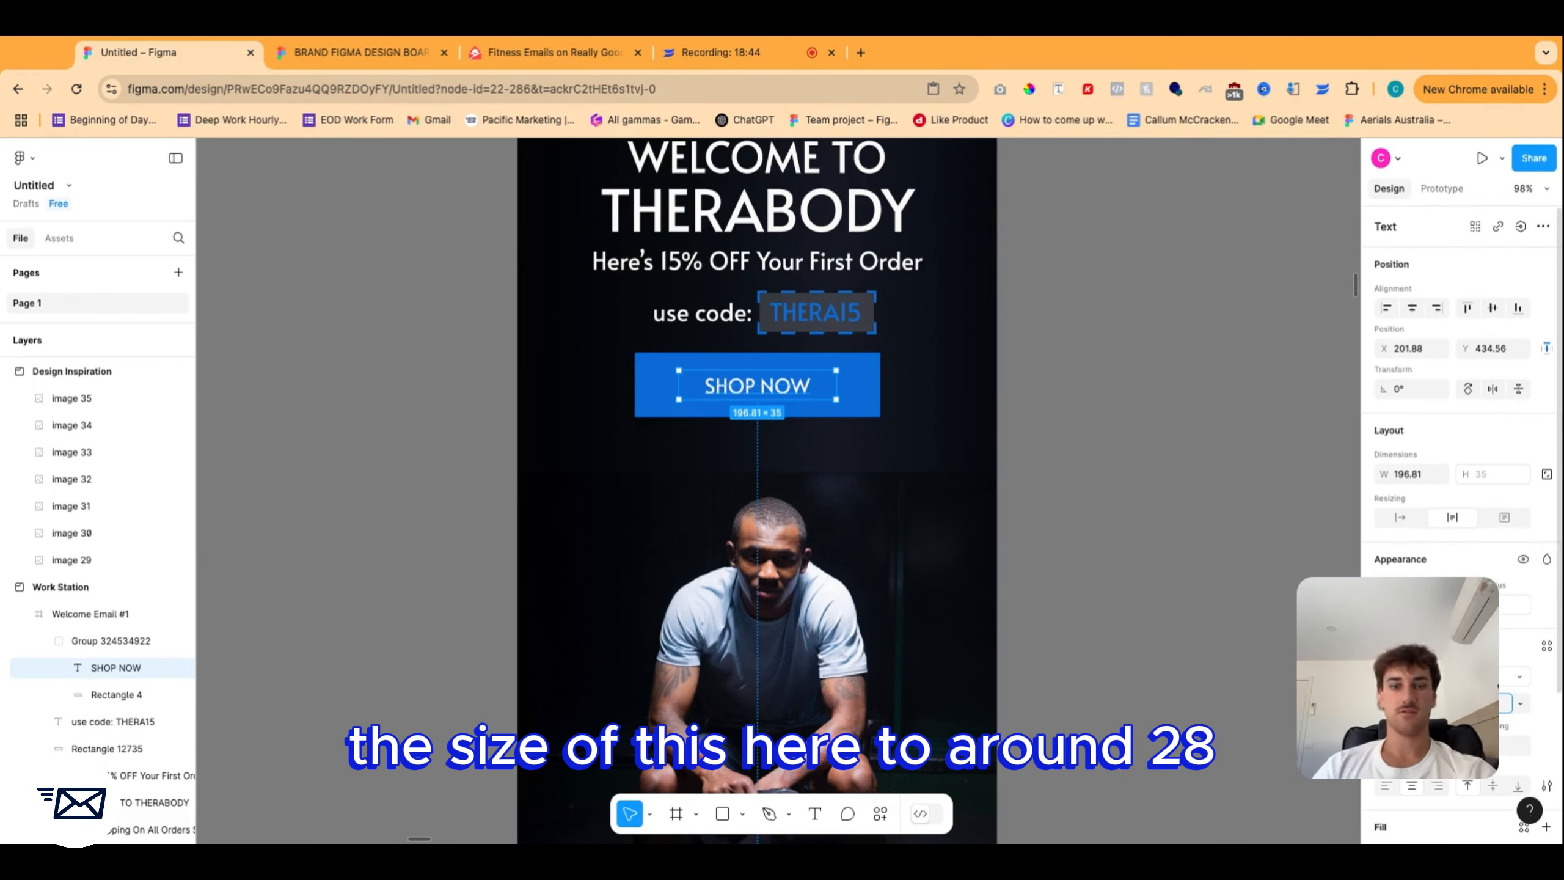
{"action": "key", "text": "Return"}
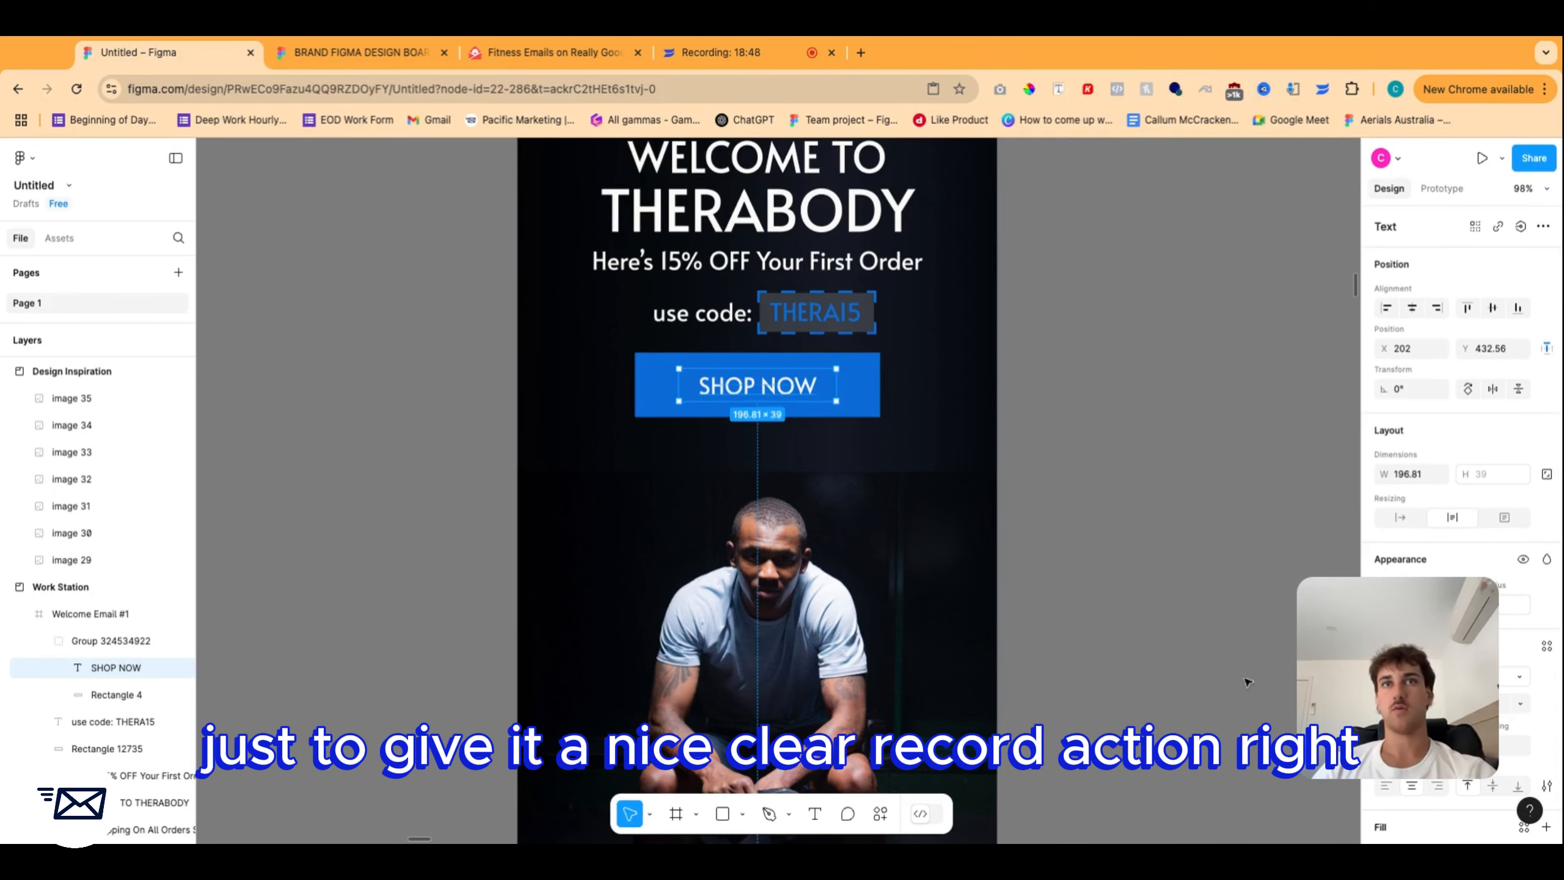
{"action": "left_click", "coordinate": [1096, 557]}
Examine how the reference email layers the seated man's image against the SHOP NOW button.
{"action": "scroll", "coordinate": [1046, 555], "scroll_direction": "right", "scroll_amount": 2}
{"action": "scroll", "coordinate": [935, 551], "scroll_direction": "down", "scroll_amount": 5}
{"action": "scroll", "coordinate": [935, 551], "scroll_direction": "right", "scroll_amount": 3}
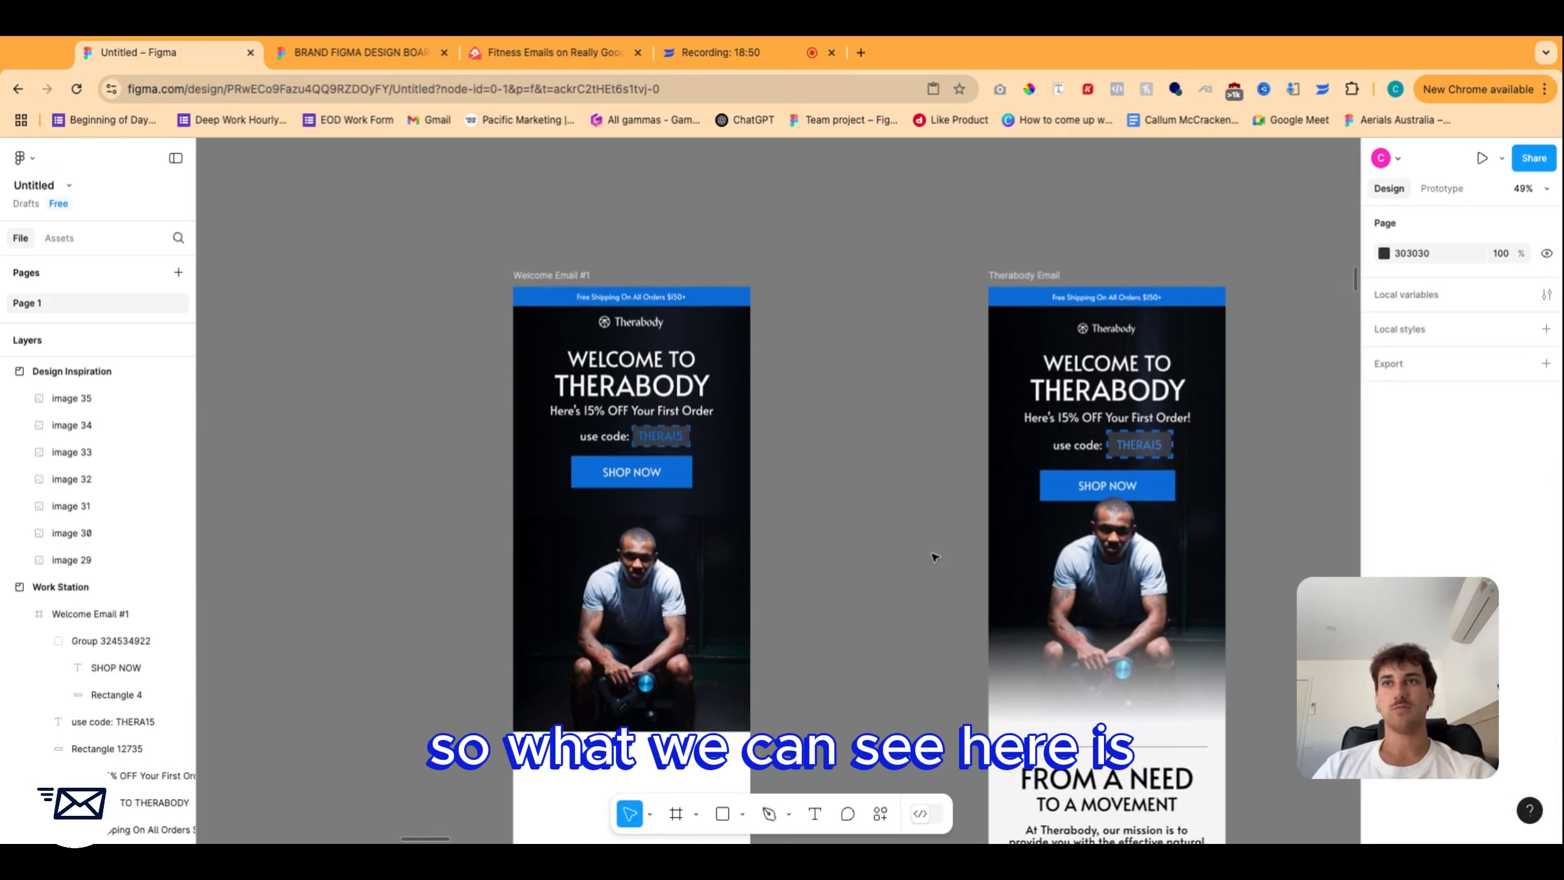
{"action": "scroll", "coordinate": [931, 553], "scroll_direction": "up", "scroll_amount": 3}
{"action": "scroll", "coordinate": [913, 548], "scroll_direction": "right", "scroll_amount": 4}
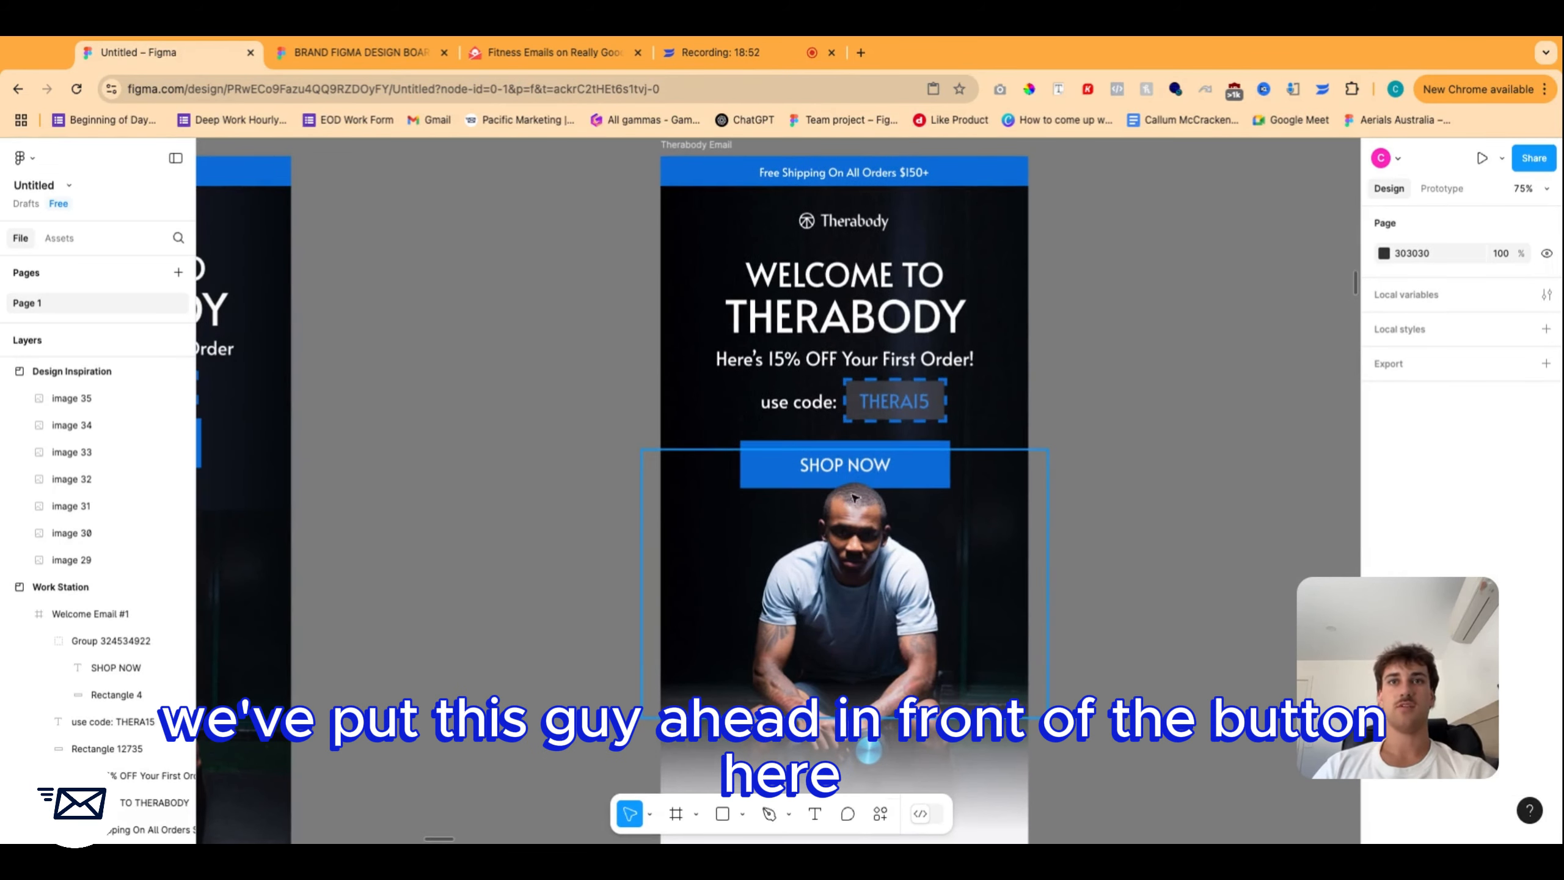
{"action": "left_click", "coordinate": [879, 544]}
{"action": "scroll", "coordinate": [681, 481], "scroll_direction": "left", "scroll_amount": 5}
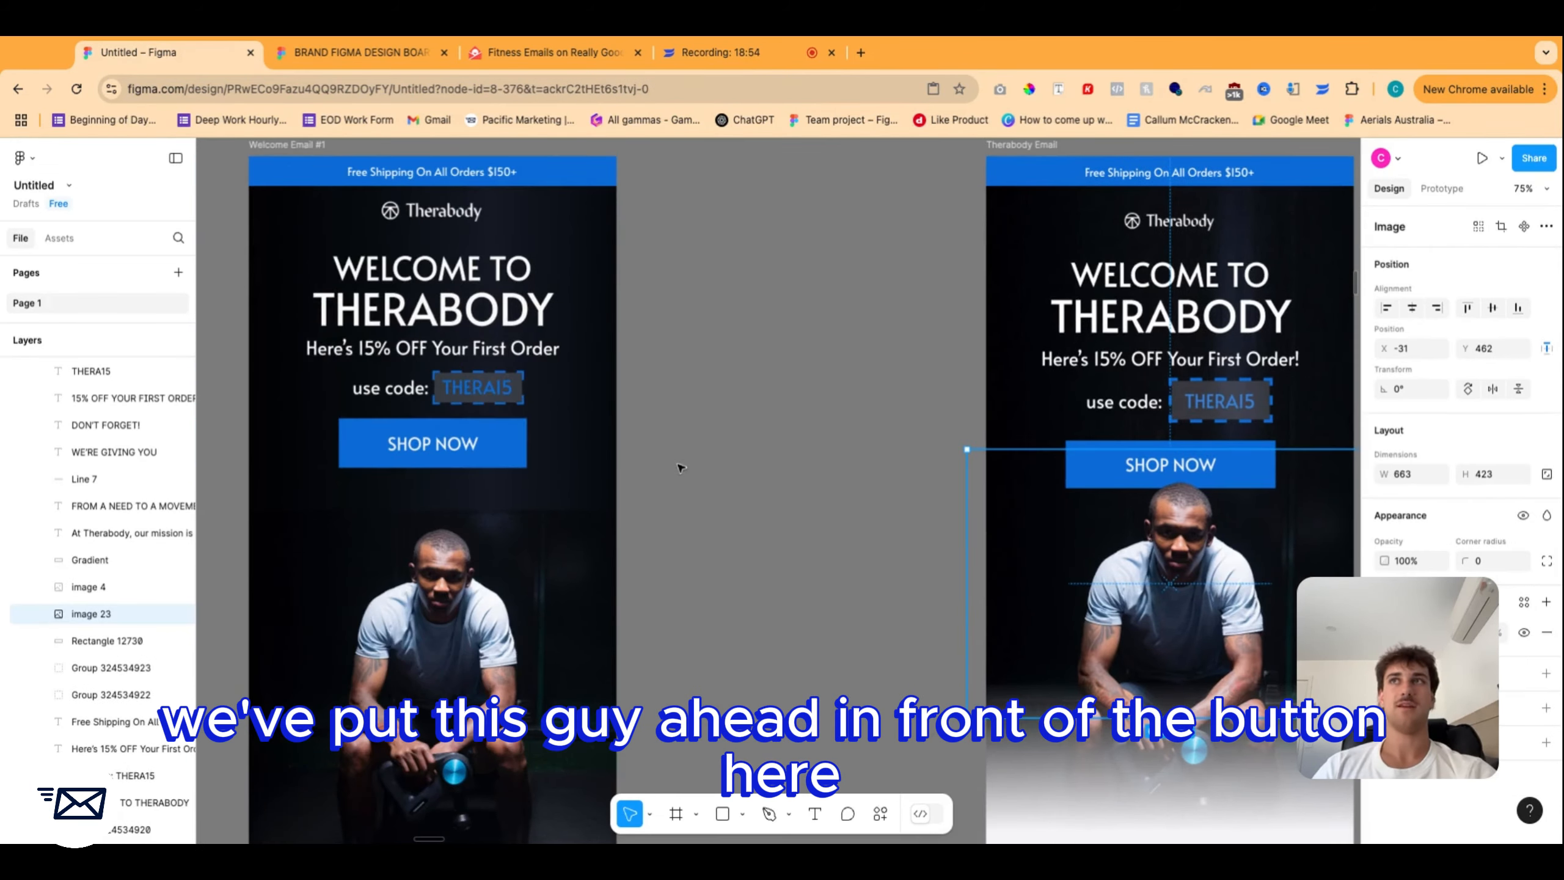
{"action": "scroll", "coordinate": [685, 498], "scroll_direction": "left", "scroll_amount": 3}
{"action": "scroll", "coordinate": [831, 544], "scroll_direction": "down", "scroll_amount": 3}
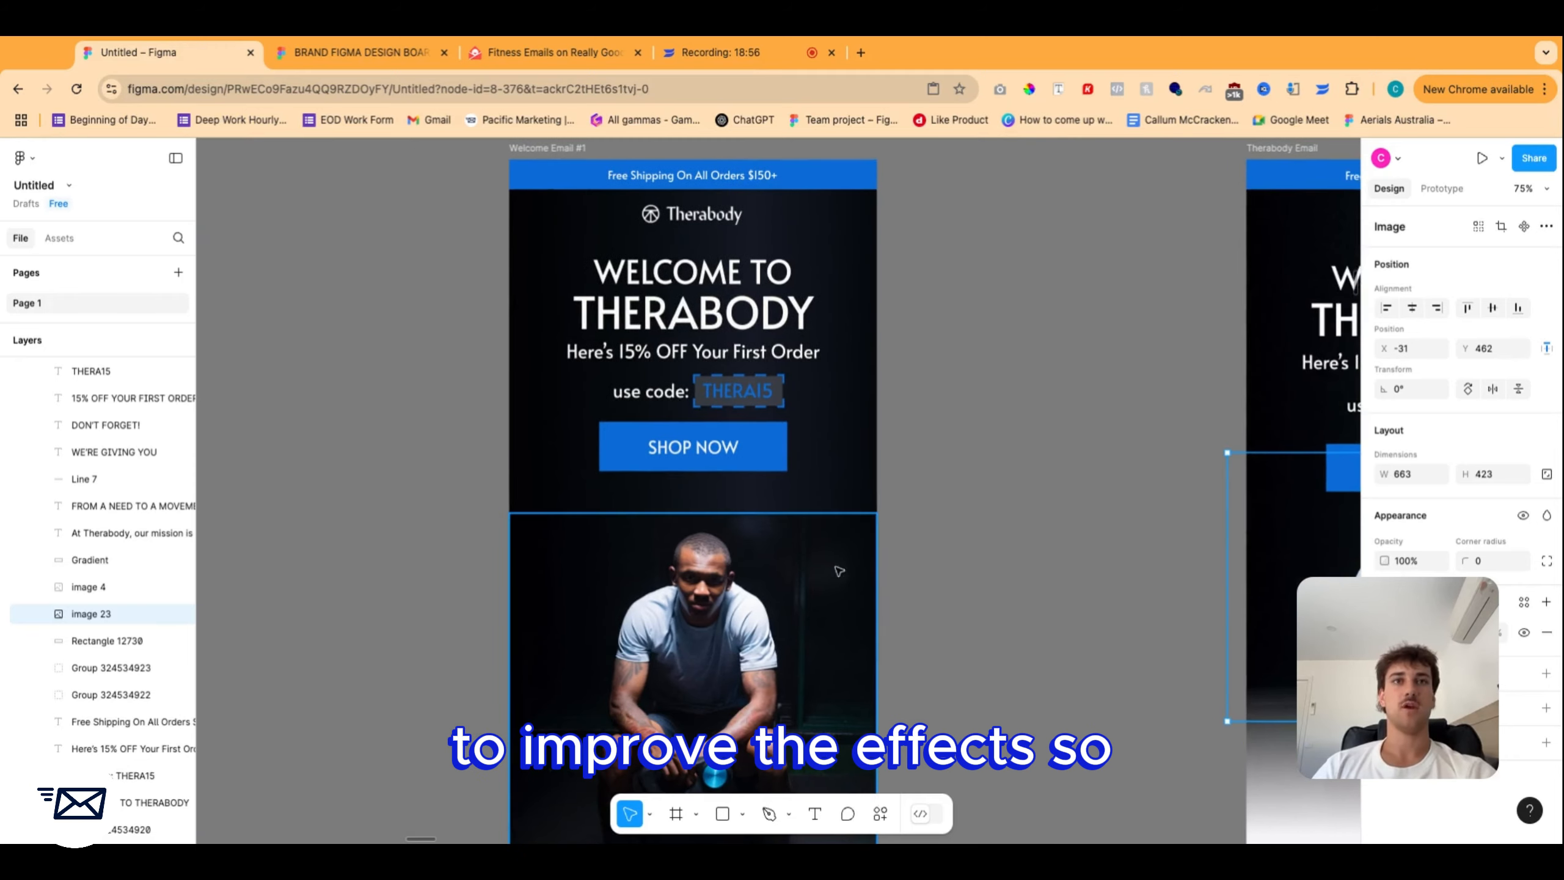
Duplicate the seated man's image in Welcome Email #1, keeping the copy exactly over the original.
{"action": "left_click", "coordinate": [701, 514]}
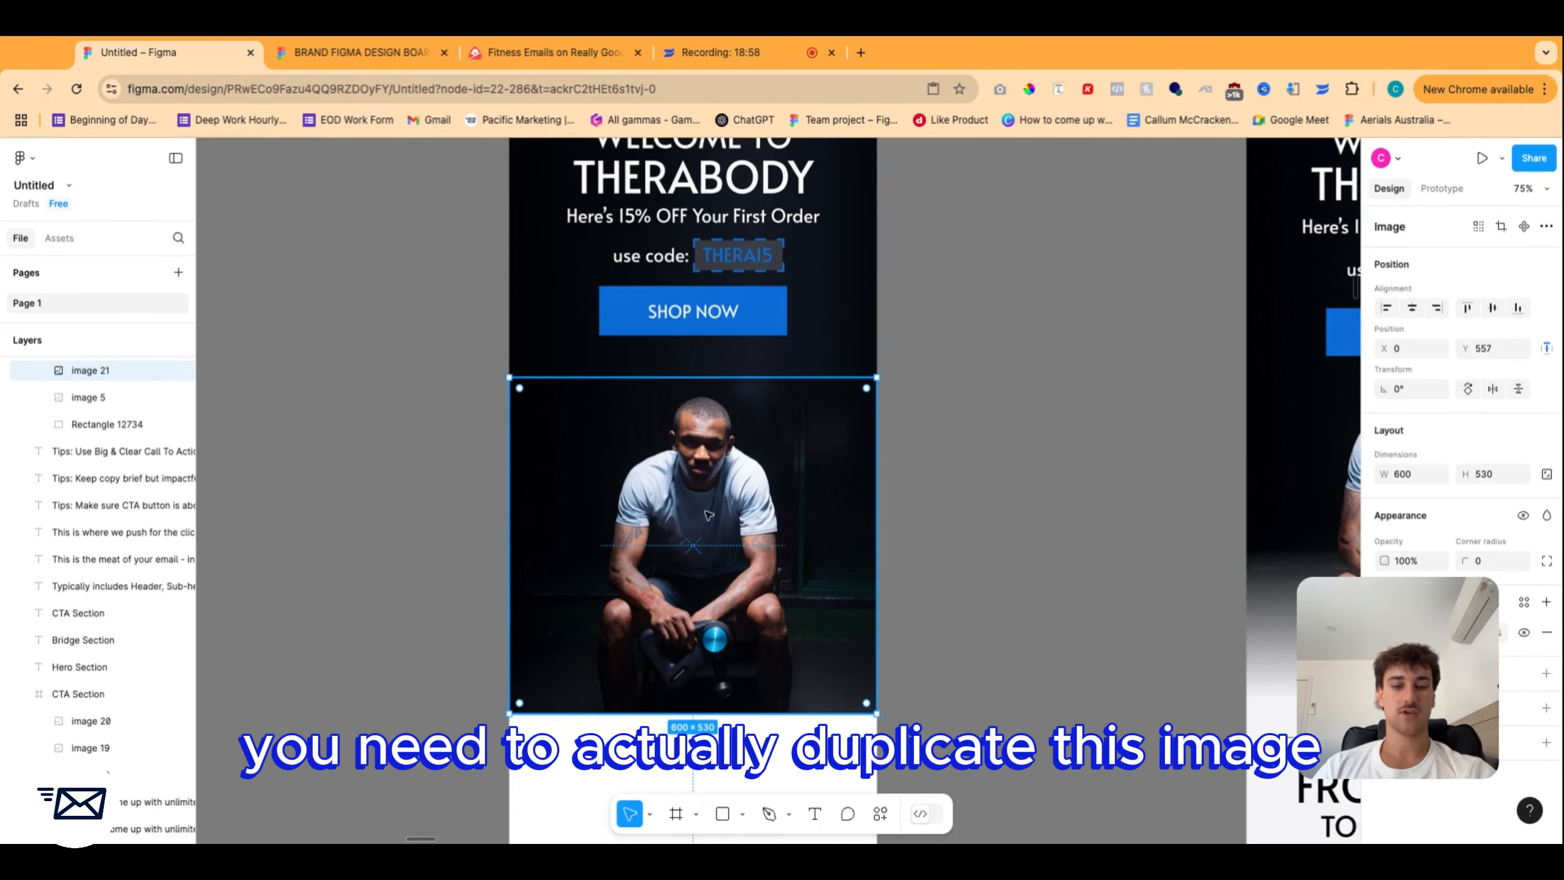
{"action": "key", "text": "super+d"}
{"action": "mouse_move", "coordinate": [671, 529]}
{"action": "left_mouse_down"}
{"action": "mouse_move", "coordinate": [659, 647]}
{"action": "mouse_move", "coordinate": [690, 620]}
{"action": "mouse_move", "coordinate": [690, 542]}
{"action": "left_mouse_up"}
{"action": "left_click_drag", "start_coordinate": [678, 653], "coordinate": [677, 646]}
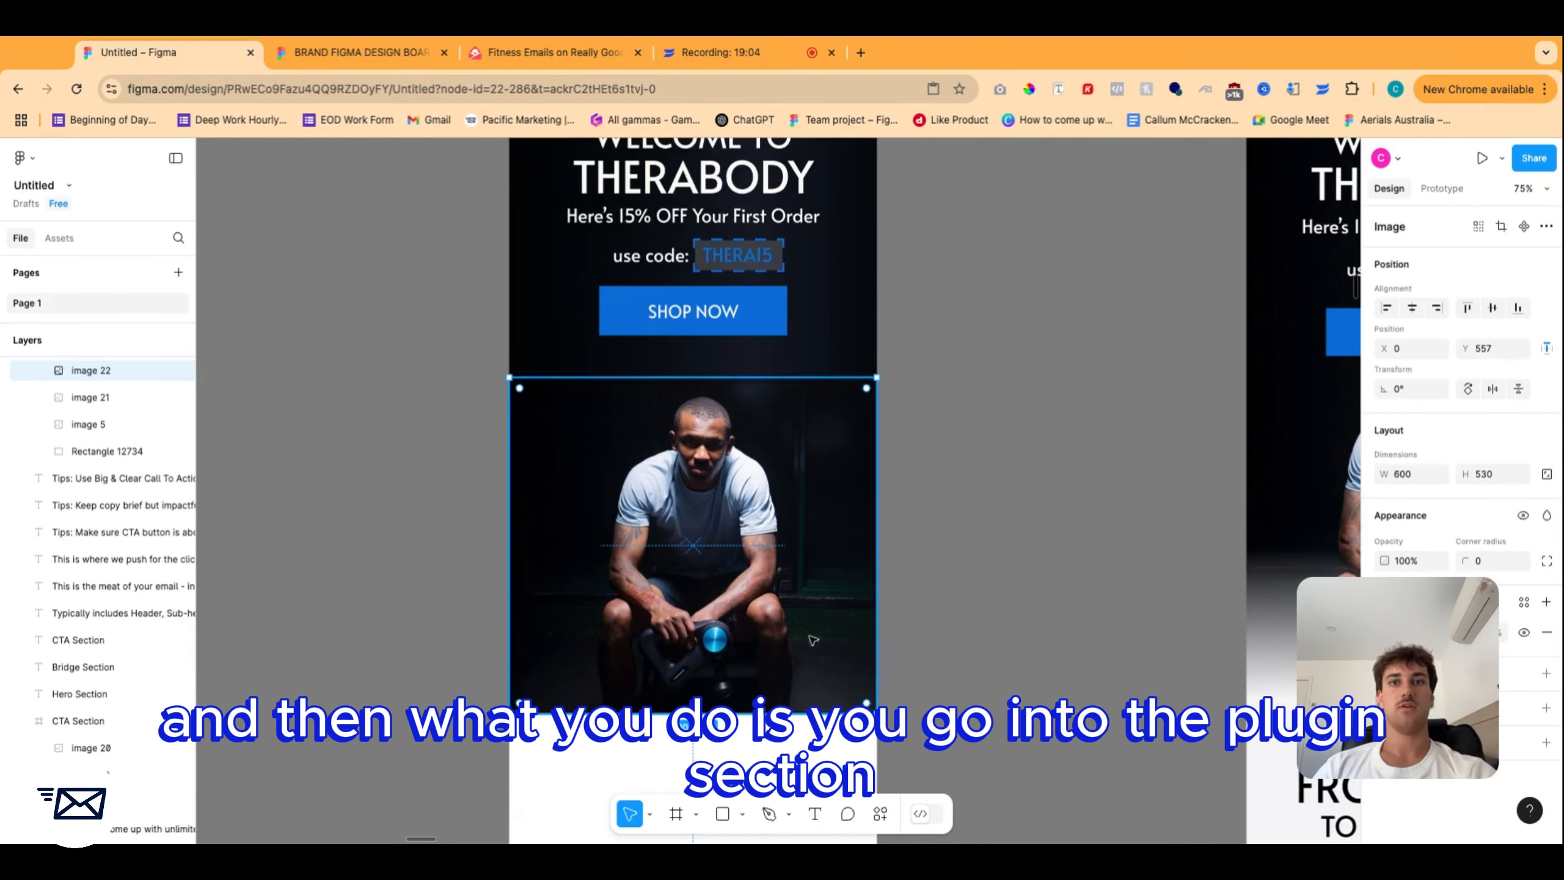
Remove the duplicated image's background with the Icons8 Background Remover plugin.
{"action": "left_click", "coordinate": [881, 814]}
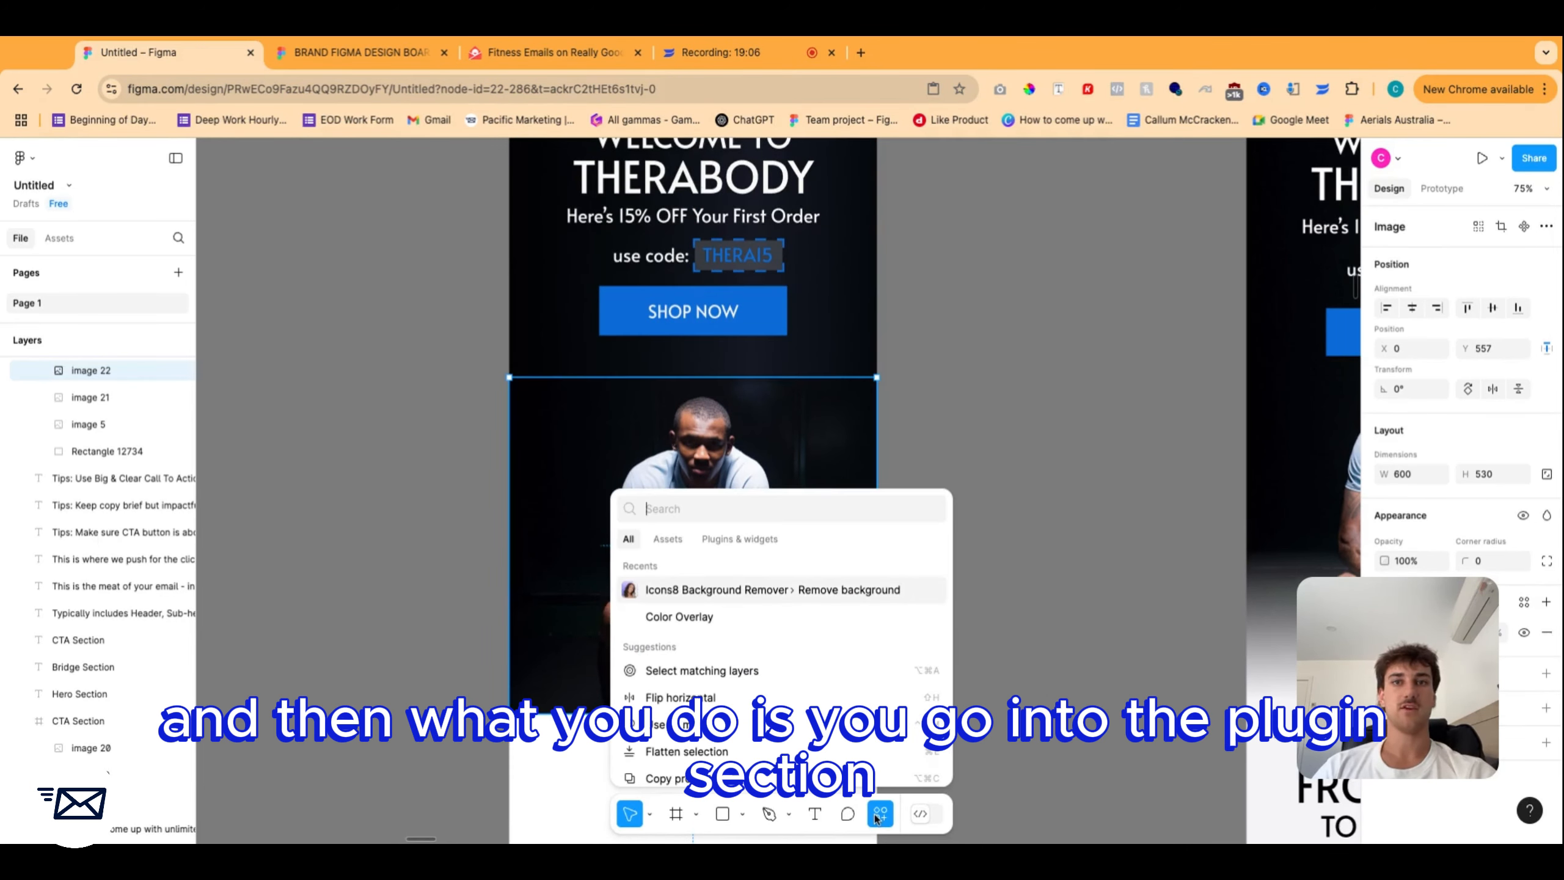
{"action": "left_click", "coordinate": [734, 537]}
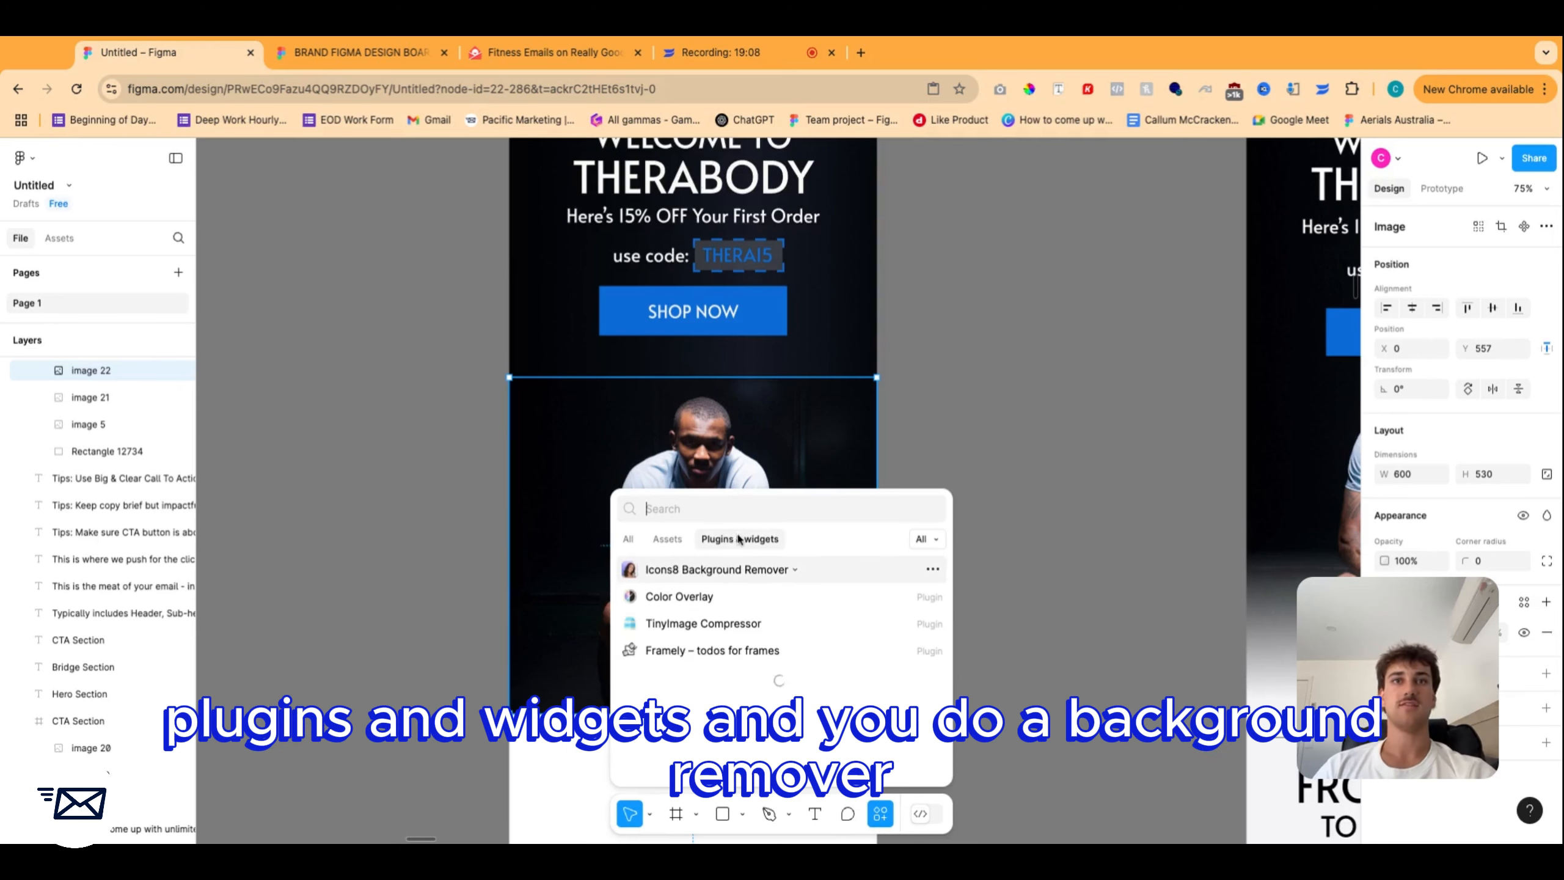
{"action": "left_click", "coordinate": [699, 572]}
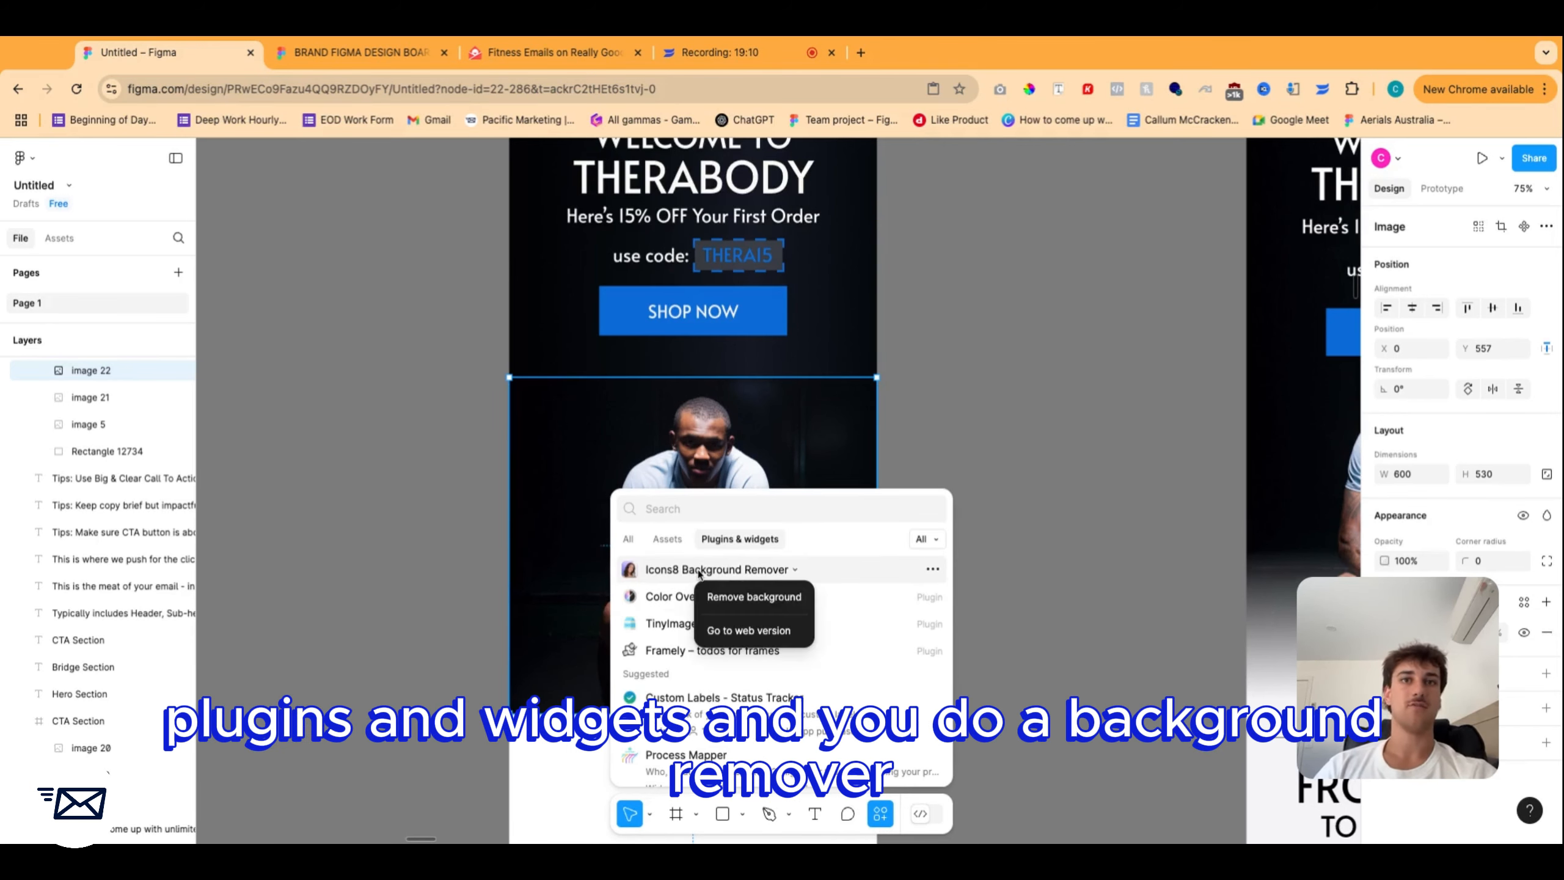
{"action": "left_click", "coordinate": [747, 597]}
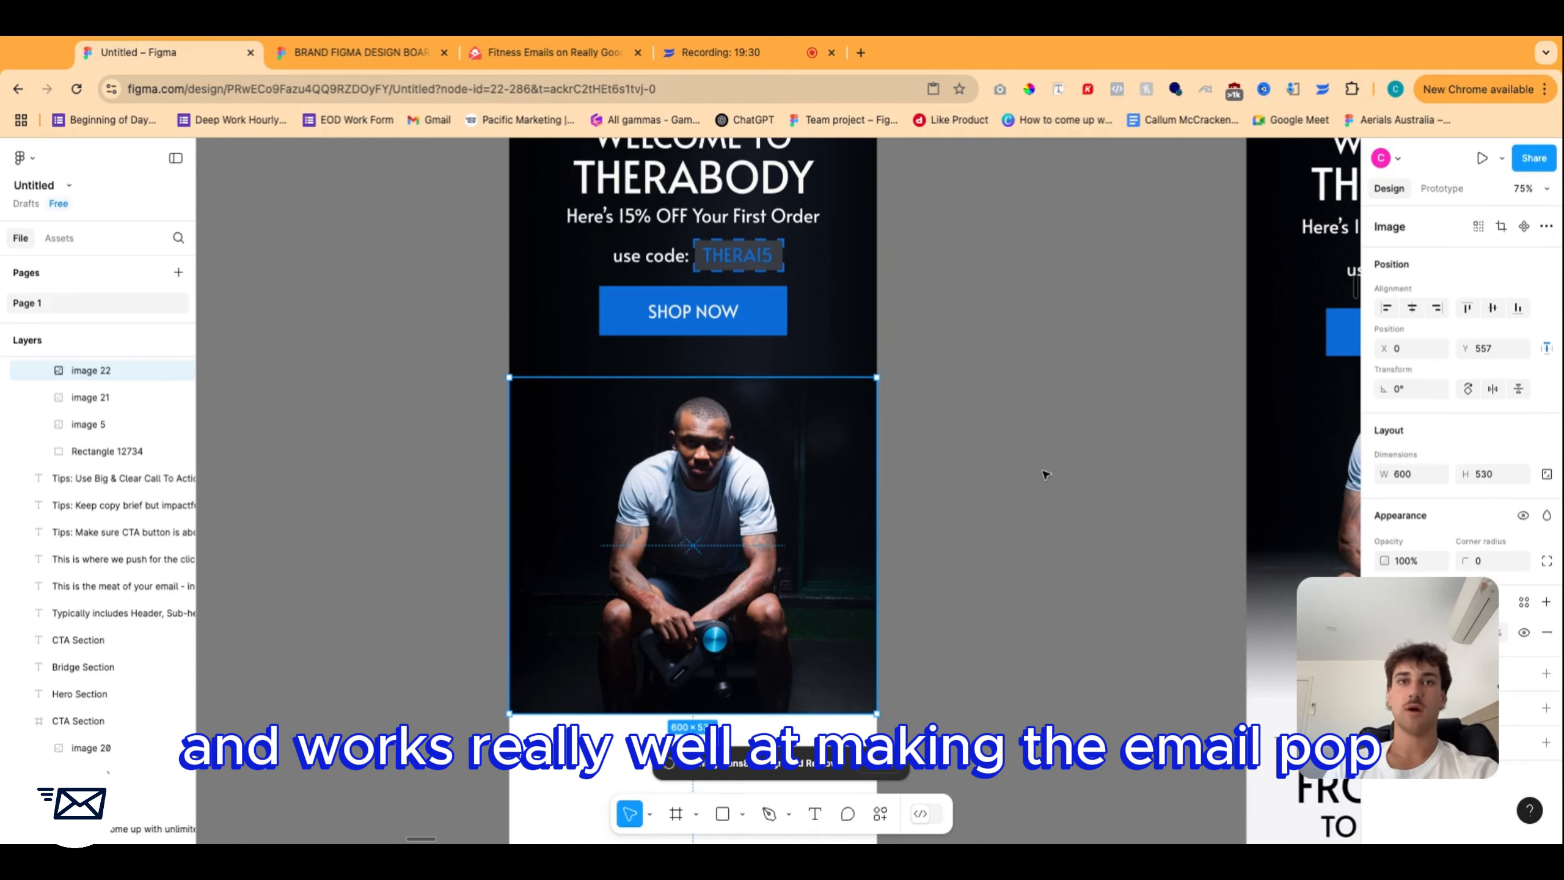
{"action": "scroll", "coordinate": [1082, 421], "scroll_direction": "right", "scroll_amount": 6}
{"action": "scroll", "coordinate": [1082, 421], "scroll_direction": "up", "scroll_amount": 2}
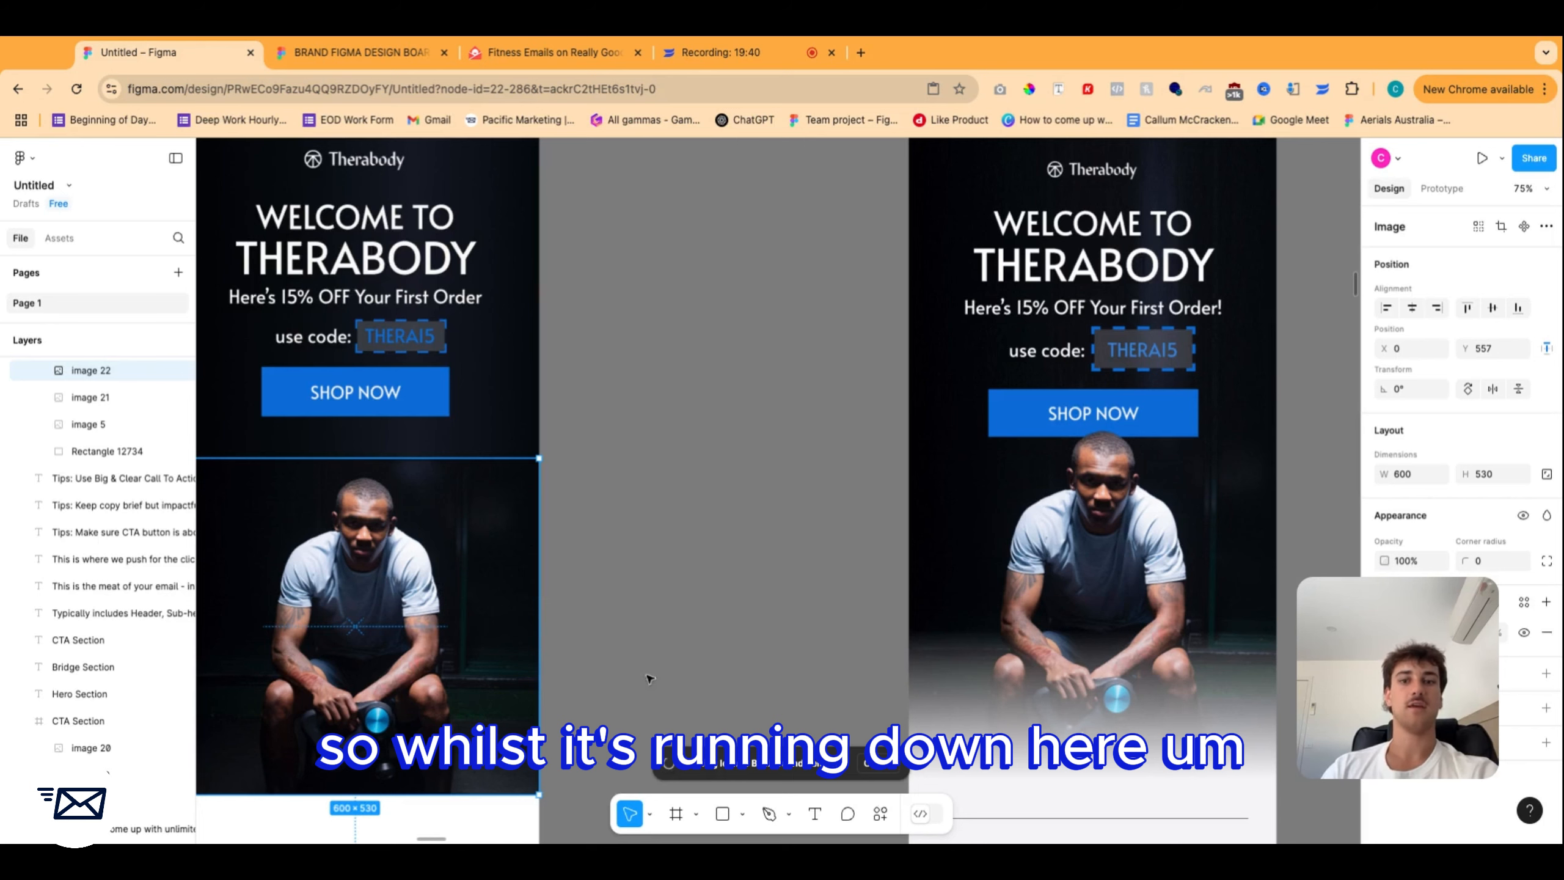
{"action": "scroll", "coordinate": [646, 576], "scroll_direction": "left", "scroll_amount": 10}
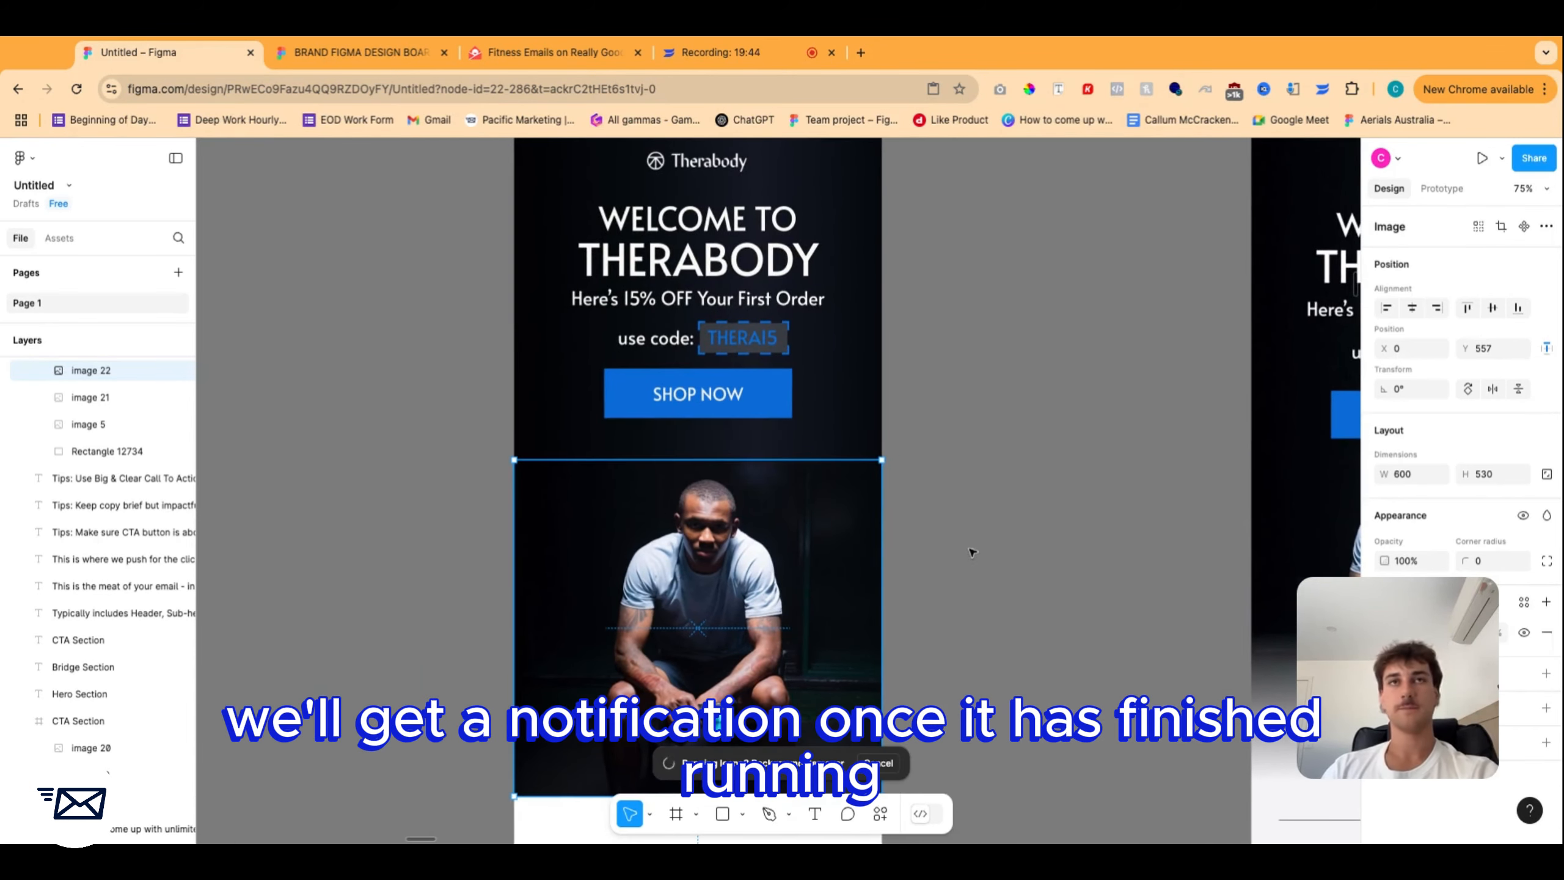
{"action": "scroll", "coordinate": [972, 515], "scroll_direction": "down", "scroll_amount": 5}
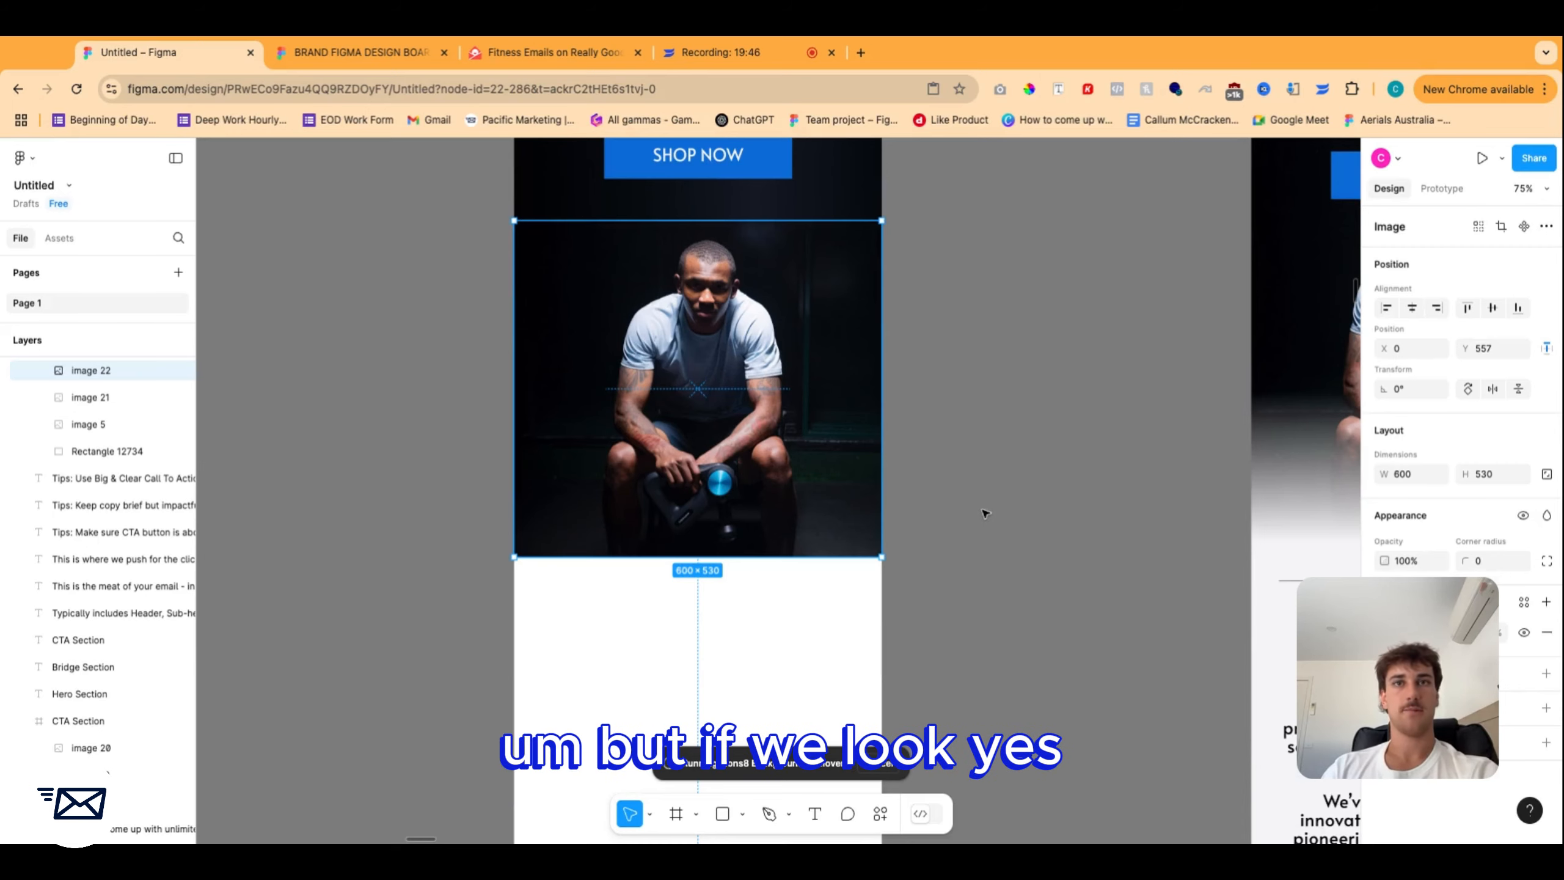
{"action": "scroll", "coordinate": [684, 517], "scroll_direction": "right", "scroll_amount": 5}
{"action": "scroll", "coordinate": [767, 506], "scroll_direction": "left", "scroll_amount": 5}
{"action": "scroll", "coordinate": [707, 481], "scroll_direction": "up", "scroll_amount": 3}
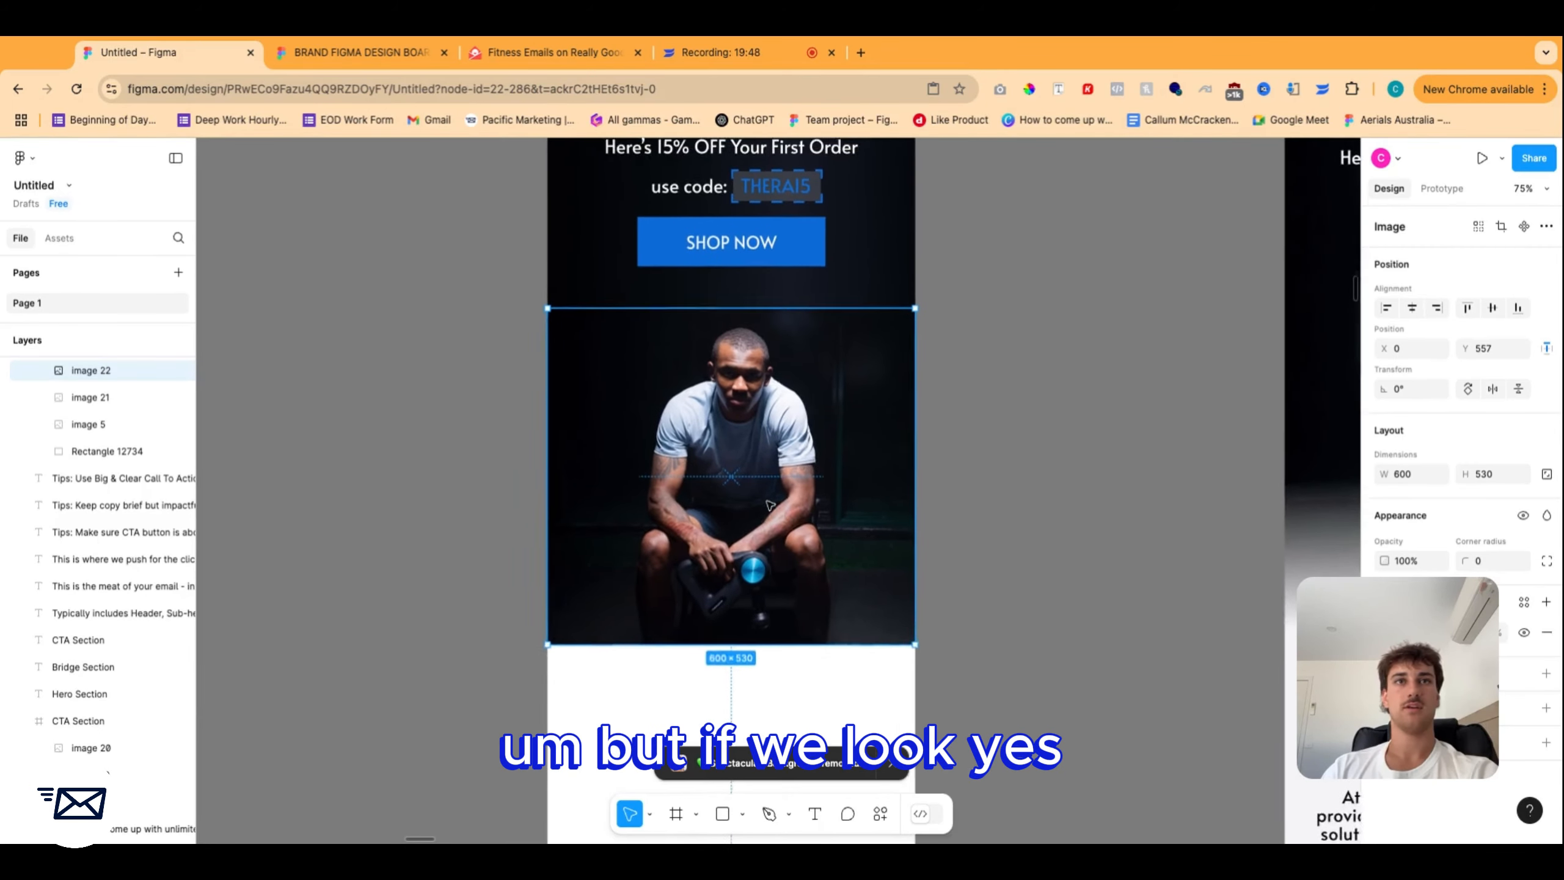
Move both seated-man images up to Y 441 and bring the cut-out copy in front of the SHOP NOW button.
{"action": "left_click_drag", "start_coordinate": [960, 428], "coordinate": [719, 401]}
{"action": "left_click", "coordinate": [725, 414]}
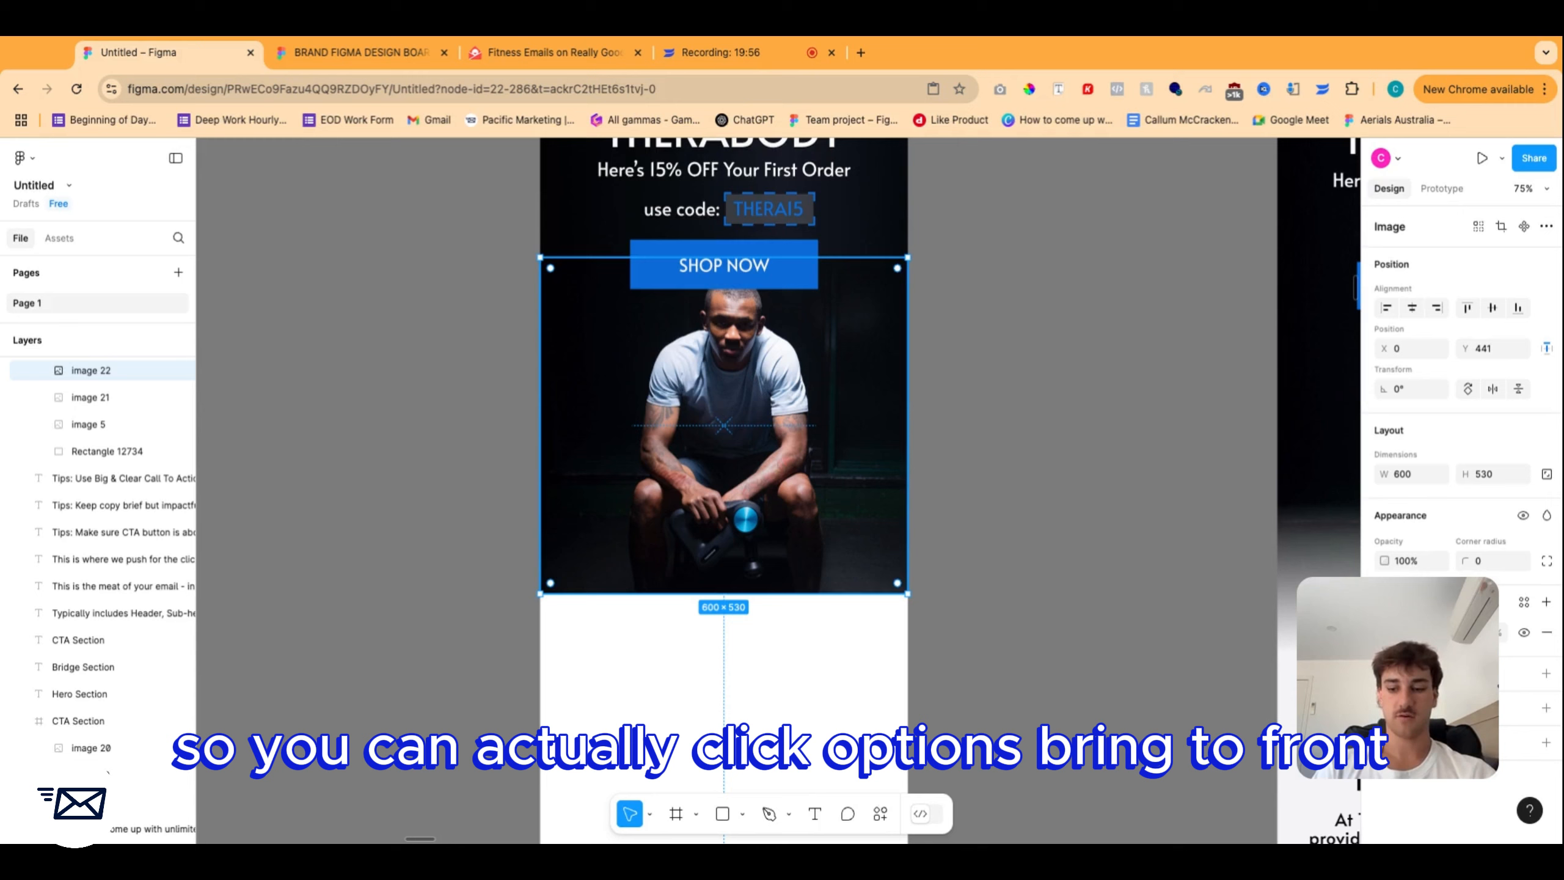
{"action": "right_click", "coordinate": [758, 419]}
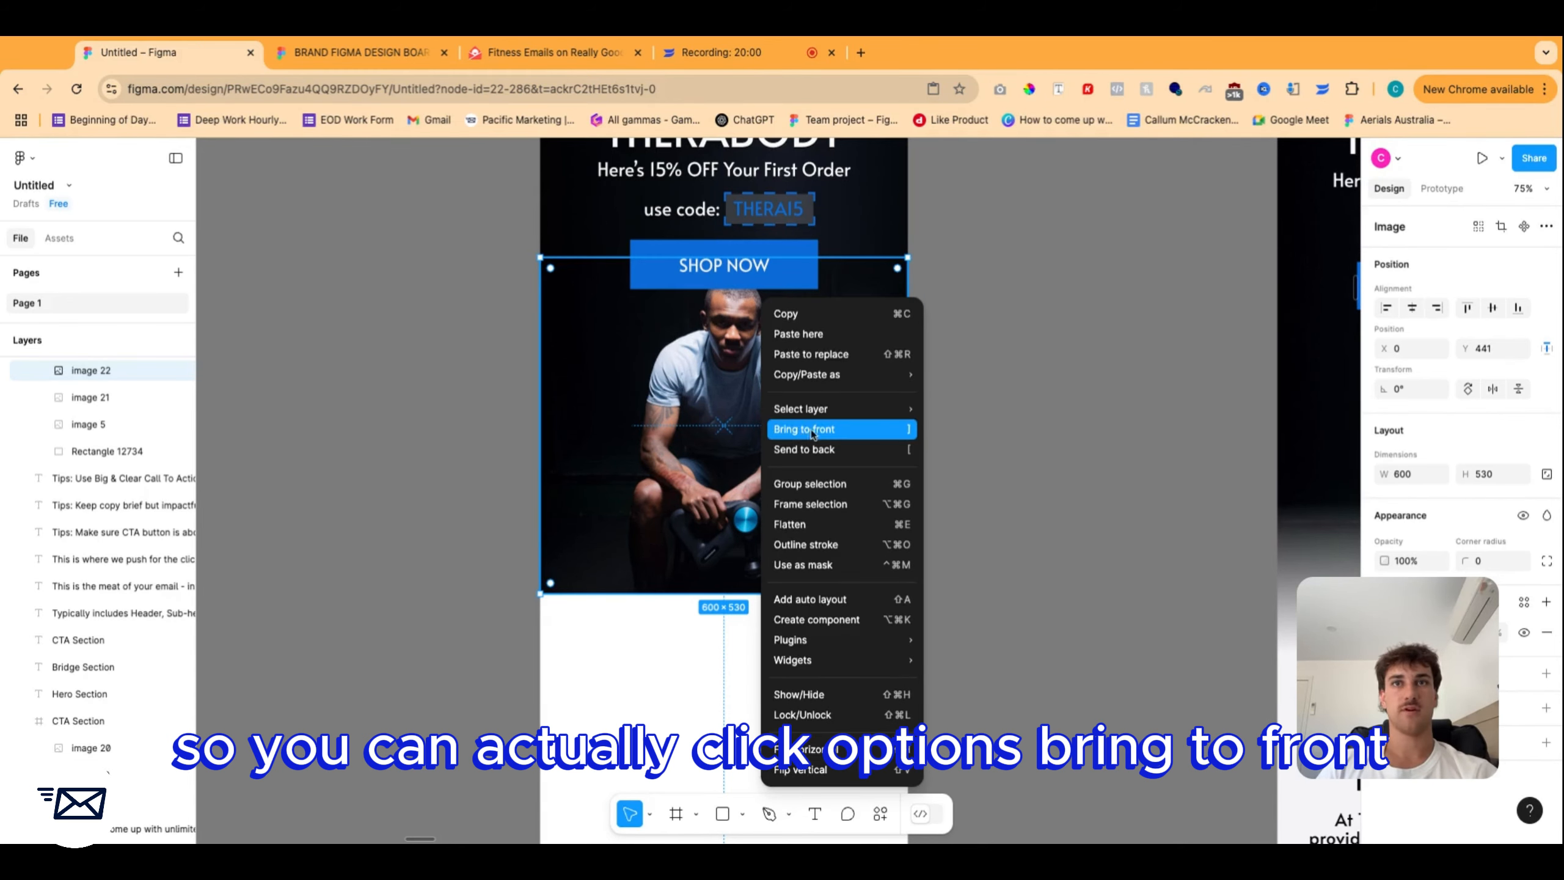
{"action": "left_click", "coordinate": [910, 434]}
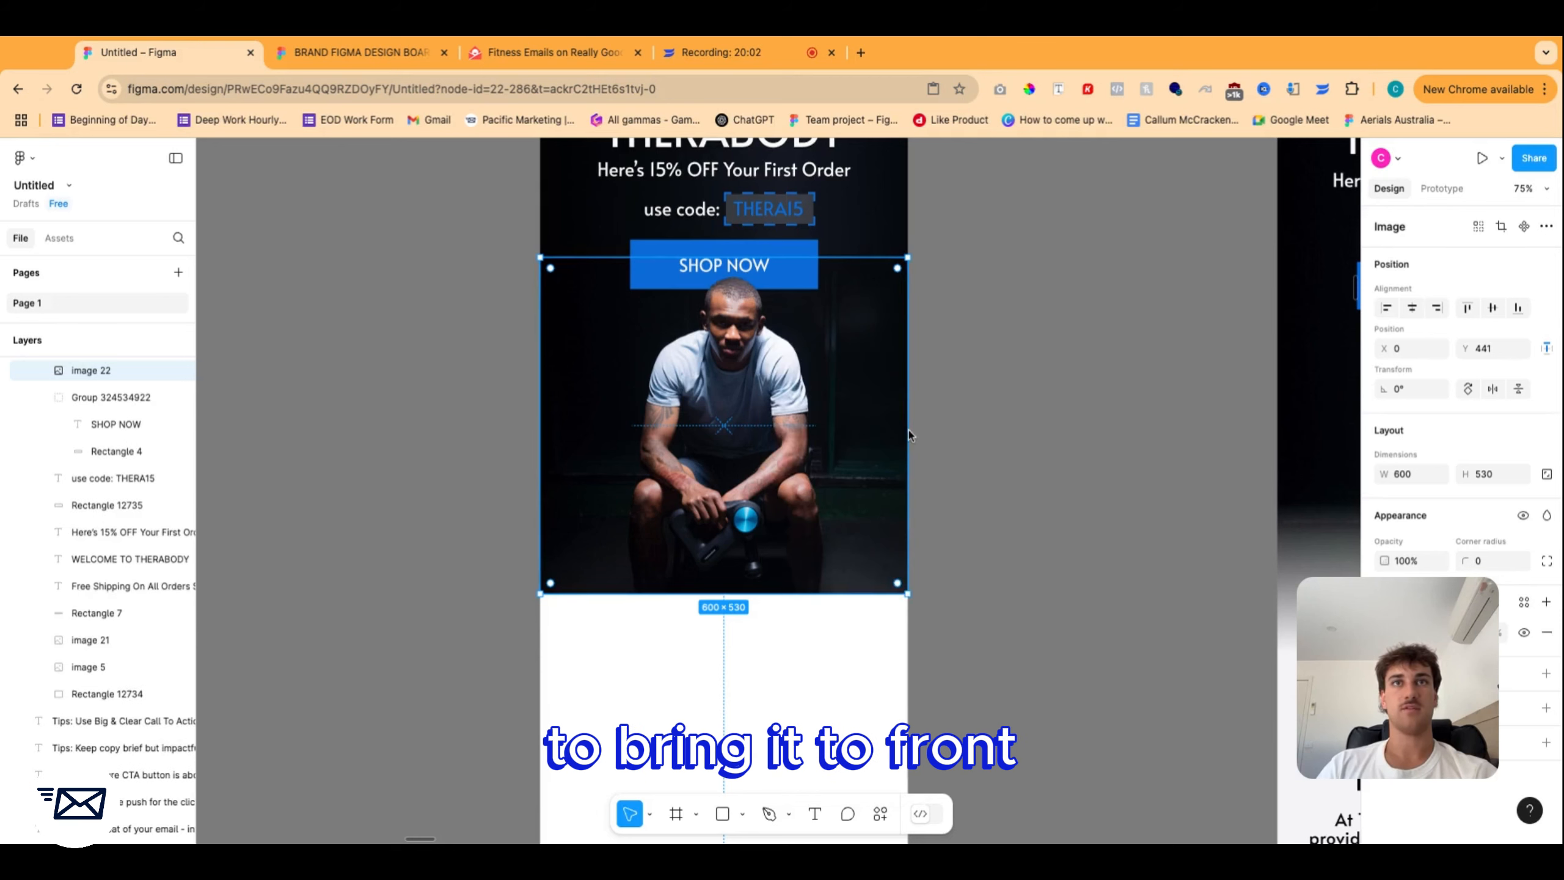
{"action": "left_click", "coordinate": [1022, 444]}
{"action": "scroll", "coordinate": [1022, 447], "scroll_direction": "up", "scroll_amount": 1}
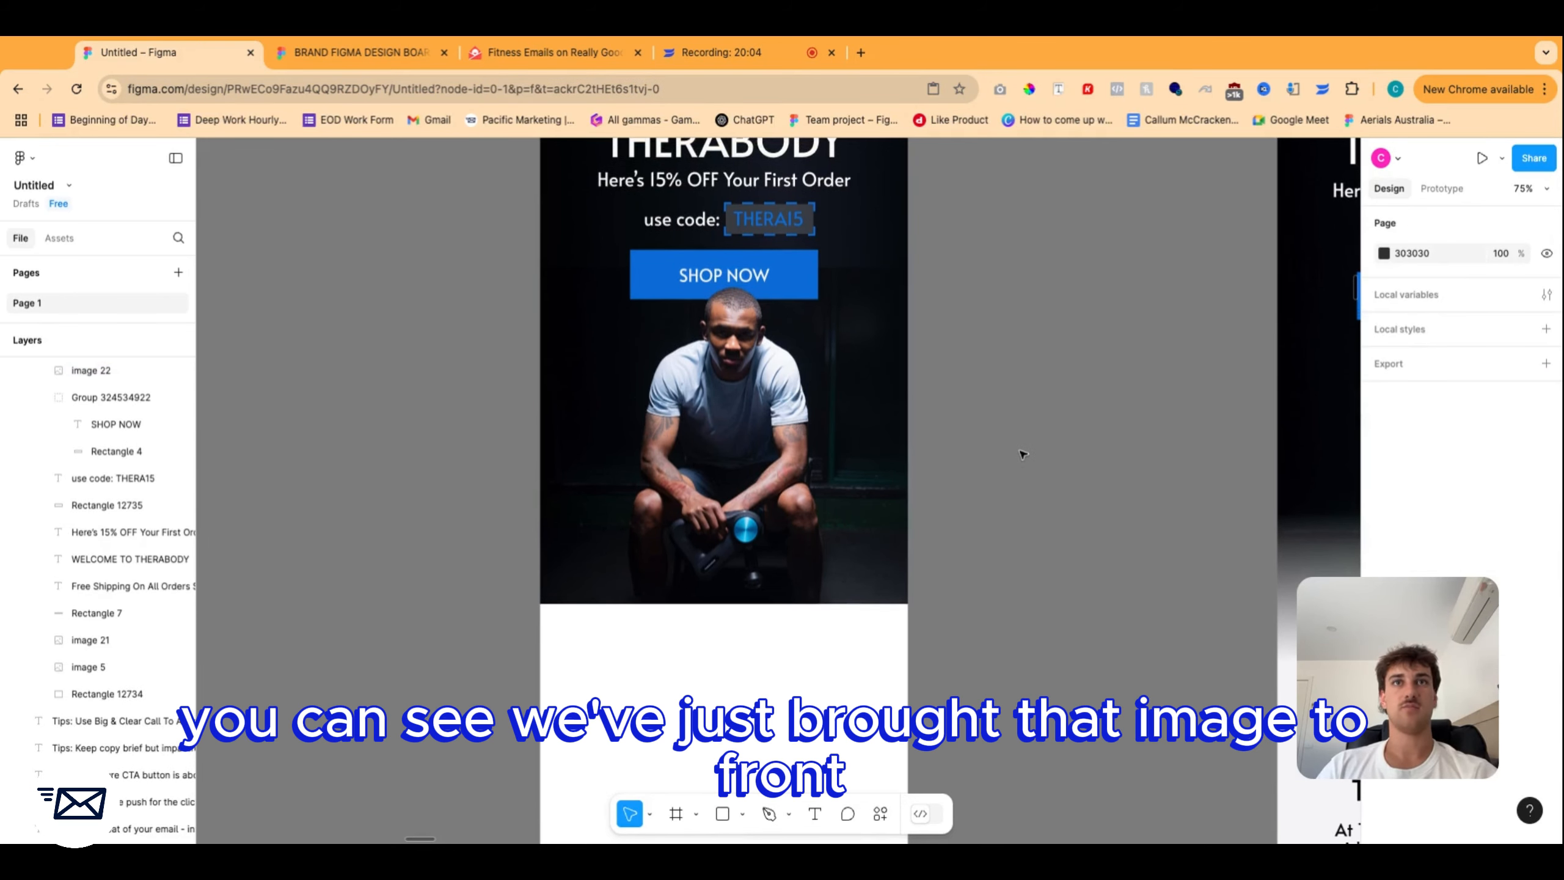
Shift both seated-man images together slightly downward, keeping the man's head overlapping the SHOP NOW button.
{"action": "left_click_drag", "start_coordinate": [750, 420], "coordinate": [766, 481]}
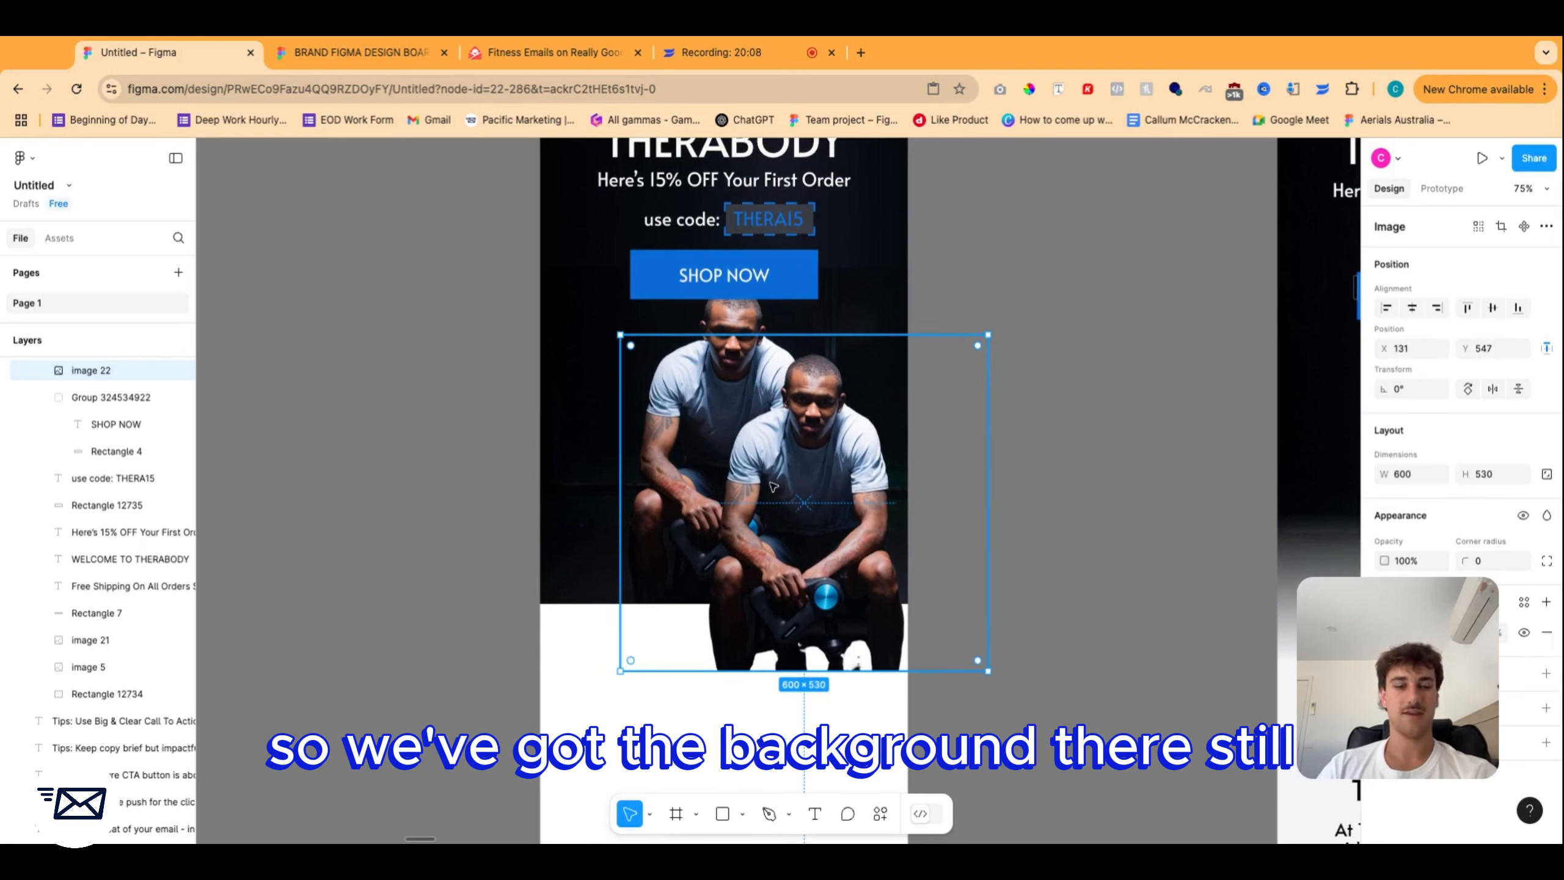
{"action": "key", "text": "ctrl+z"}
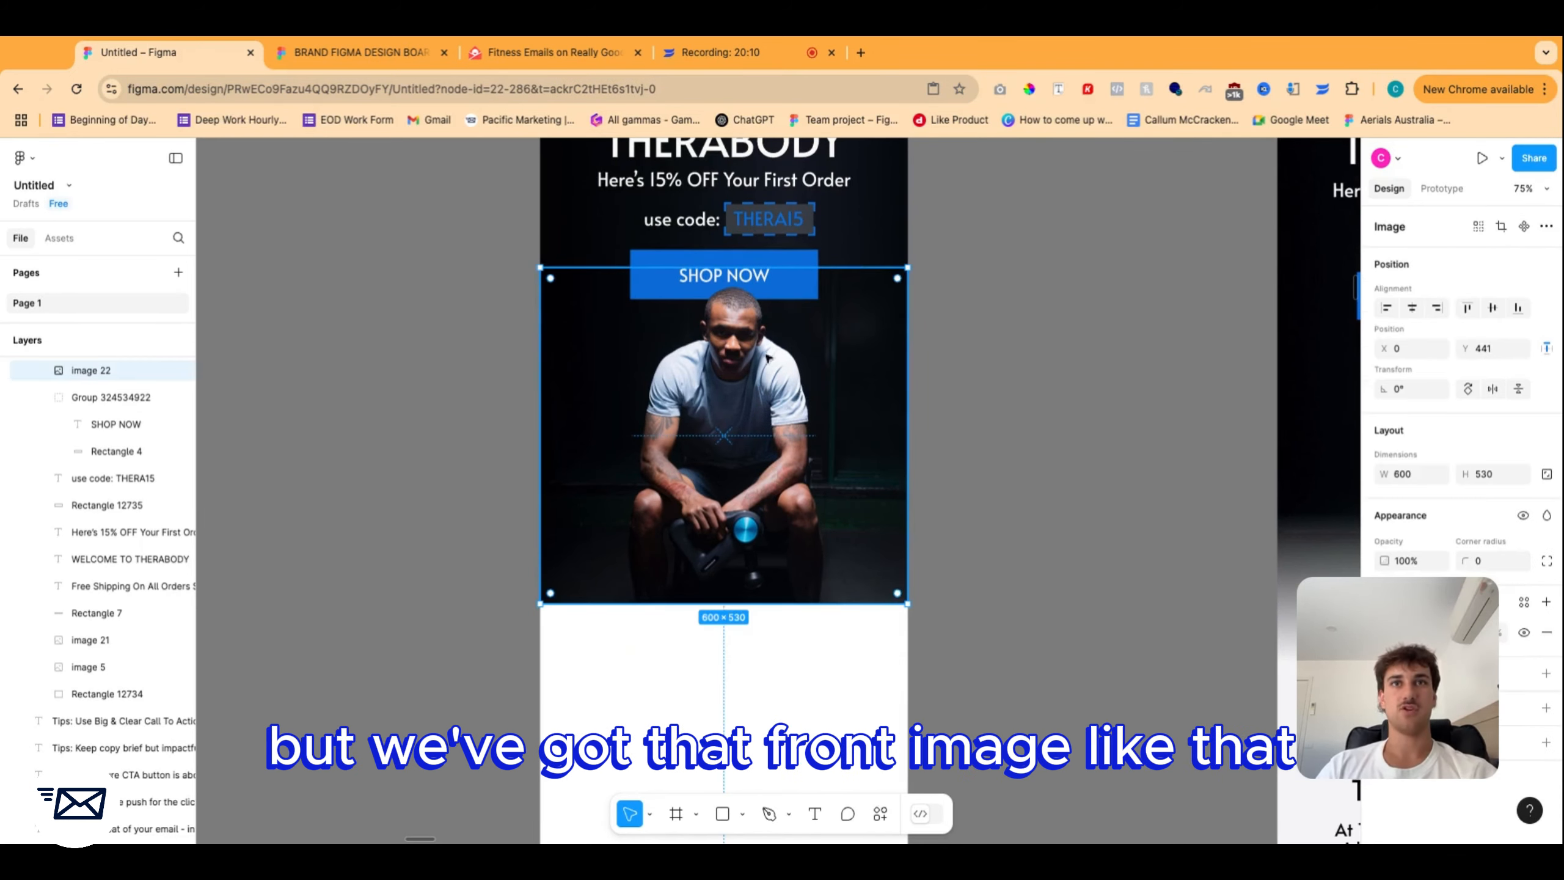
{"action": "left_click_drag", "start_coordinate": [981, 356], "coordinate": [725, 424]}
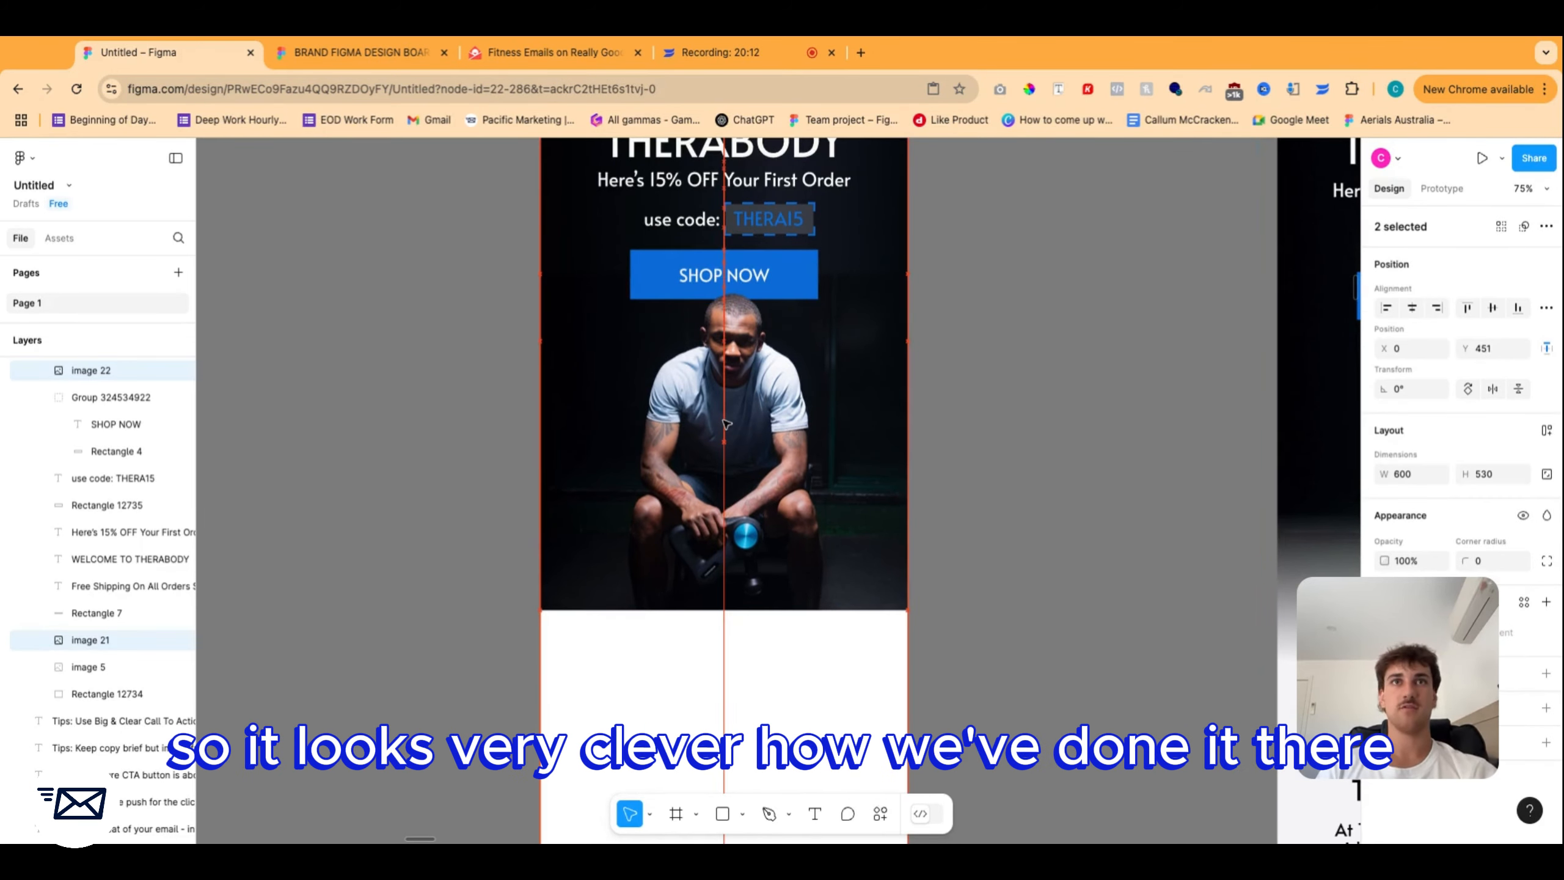
{"action": "left_click", "coordinate": [987, 445]}
{"action": "scroll", "coordinate": [990, 456], "scroll_direction": "up", "scroll_amount": 5}
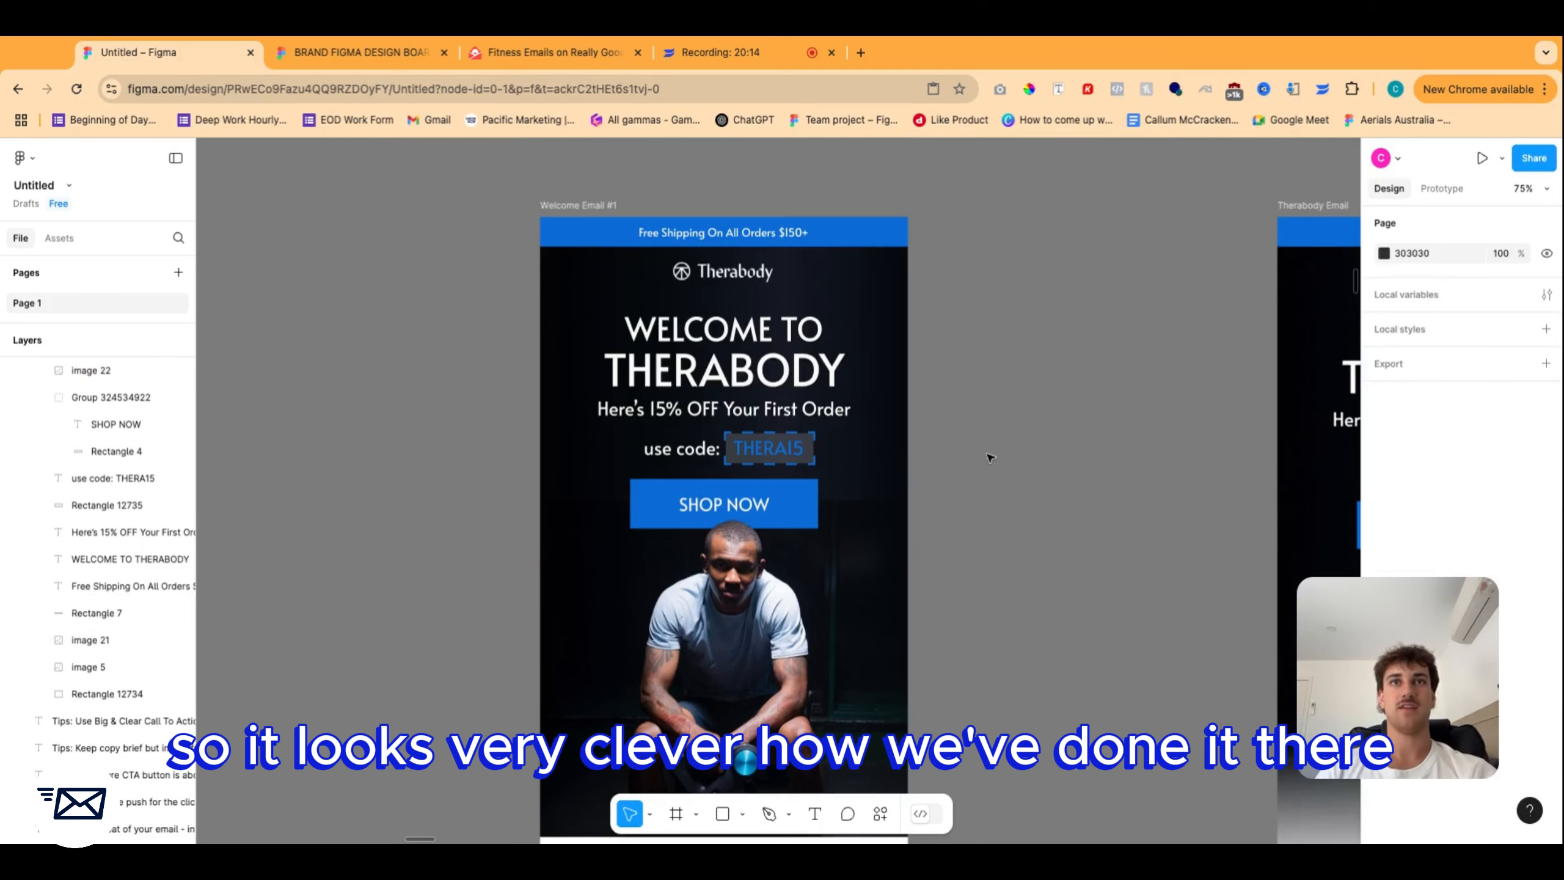
Copy the 600 × 235 gradient from the Transitions board and paste it into Work Station near Welcome Email #1.
{"action": "scroll", "coordinate": [984, 454], "scroll_direction": "down", "scroll_amount": 3}
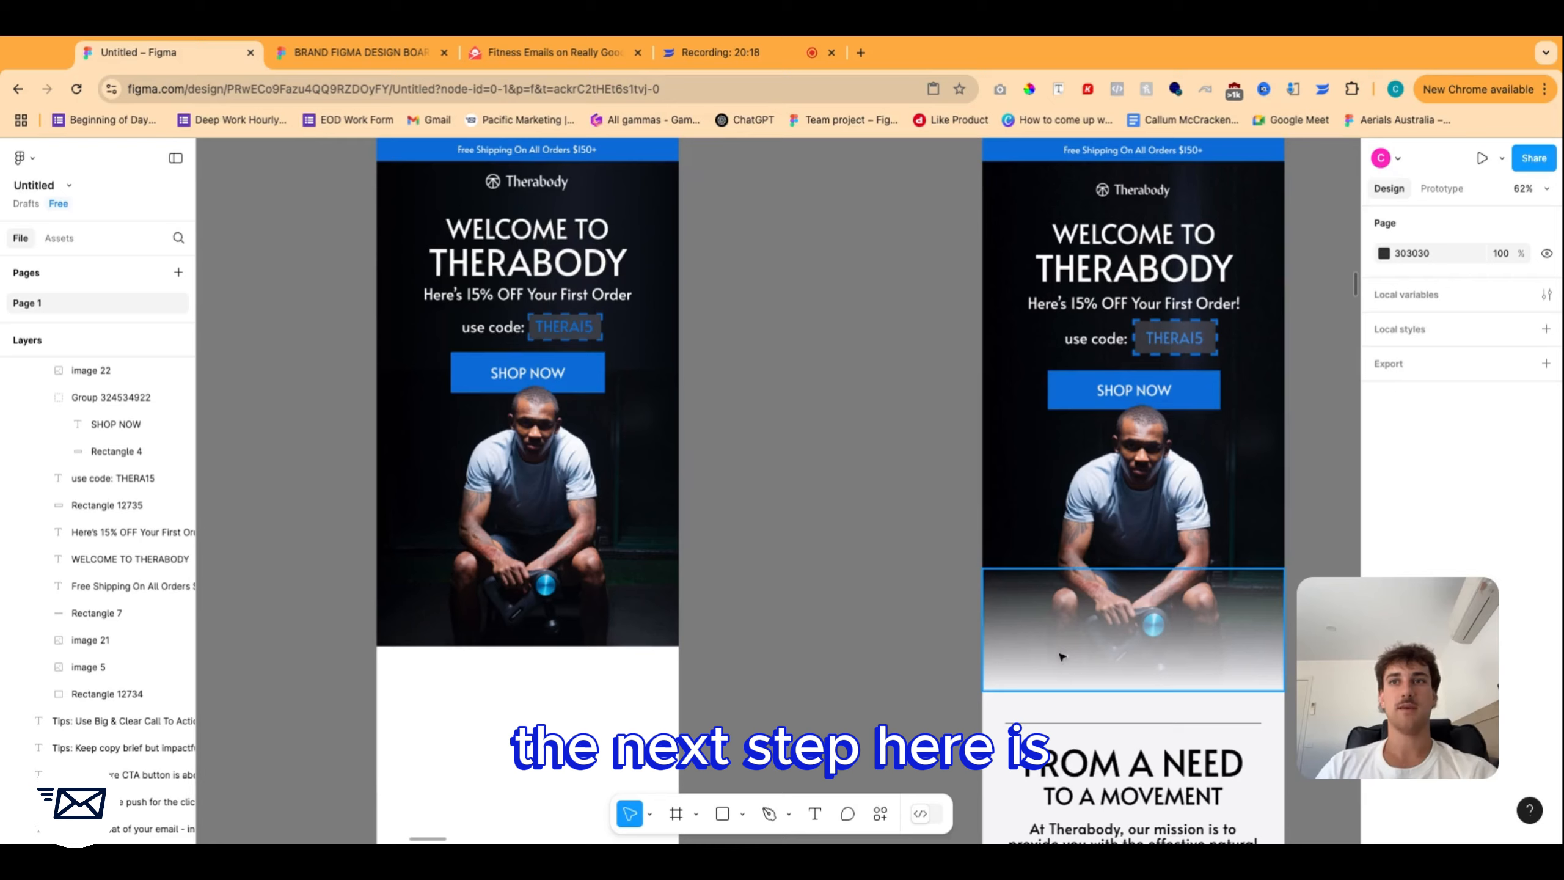
{"action": "scroll", "coordinate": [838, 543], "scroll_direction": "up", "scroll_amount": 5}
{"action": "scroll", "coordinate": [818, 533], "scroll_direction": "down", "scroll_amount": 5}
{"action": "scroll", "coordinate": [806, 493], "scroll_direction": "up", "scroll_amount": 10}
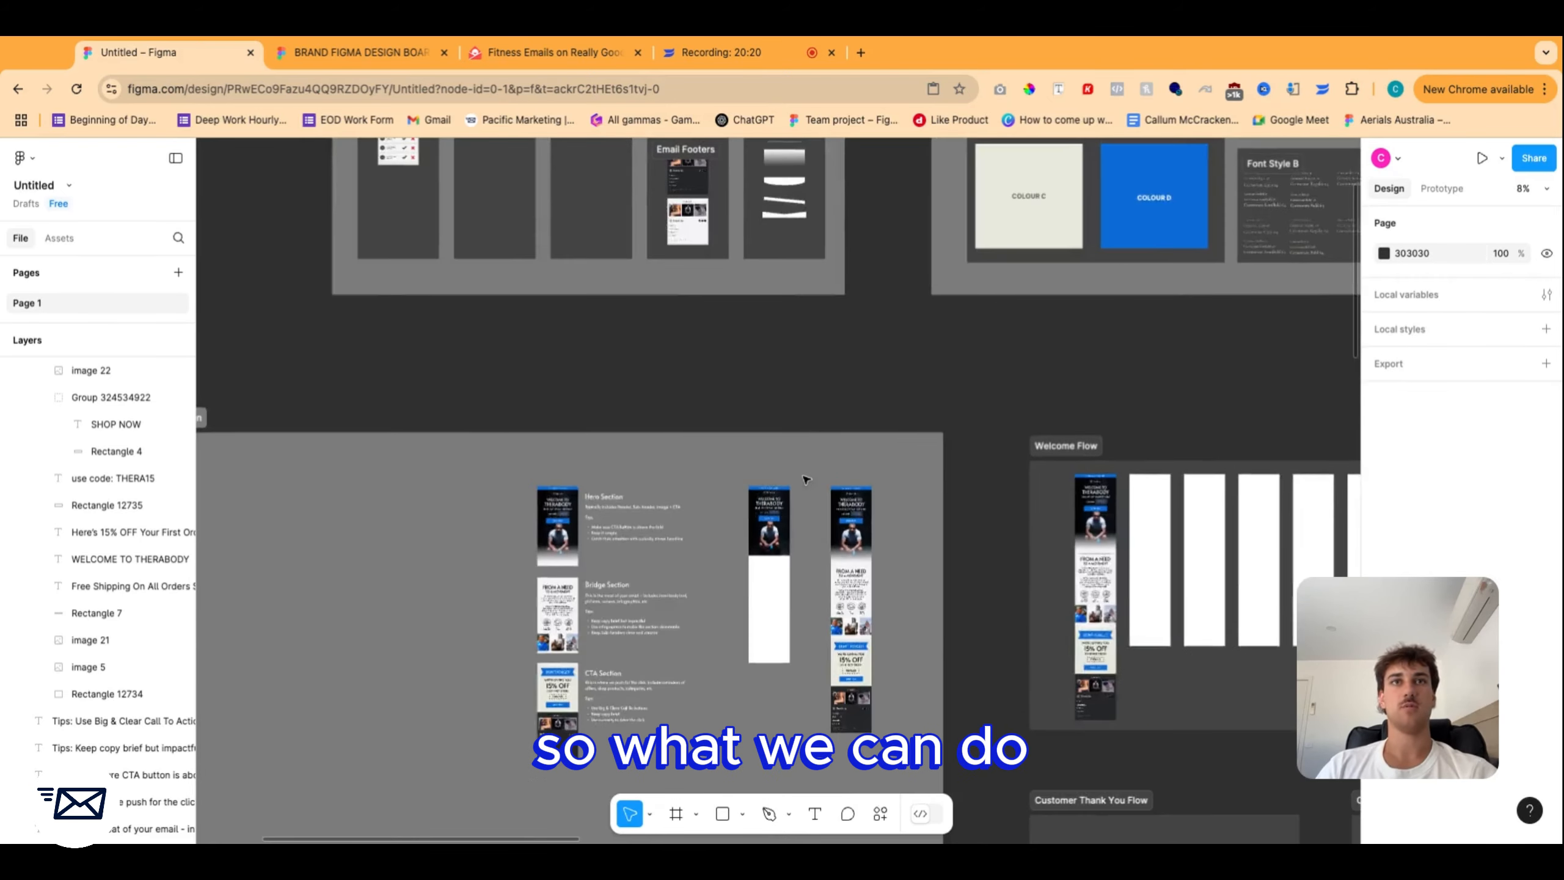
{"action": "scroll", "coordinate": [780, 462], "scroll_direction": "up", "scroll_amount": 3}
{"action": "left_click", "coordinate": [781, 462]}
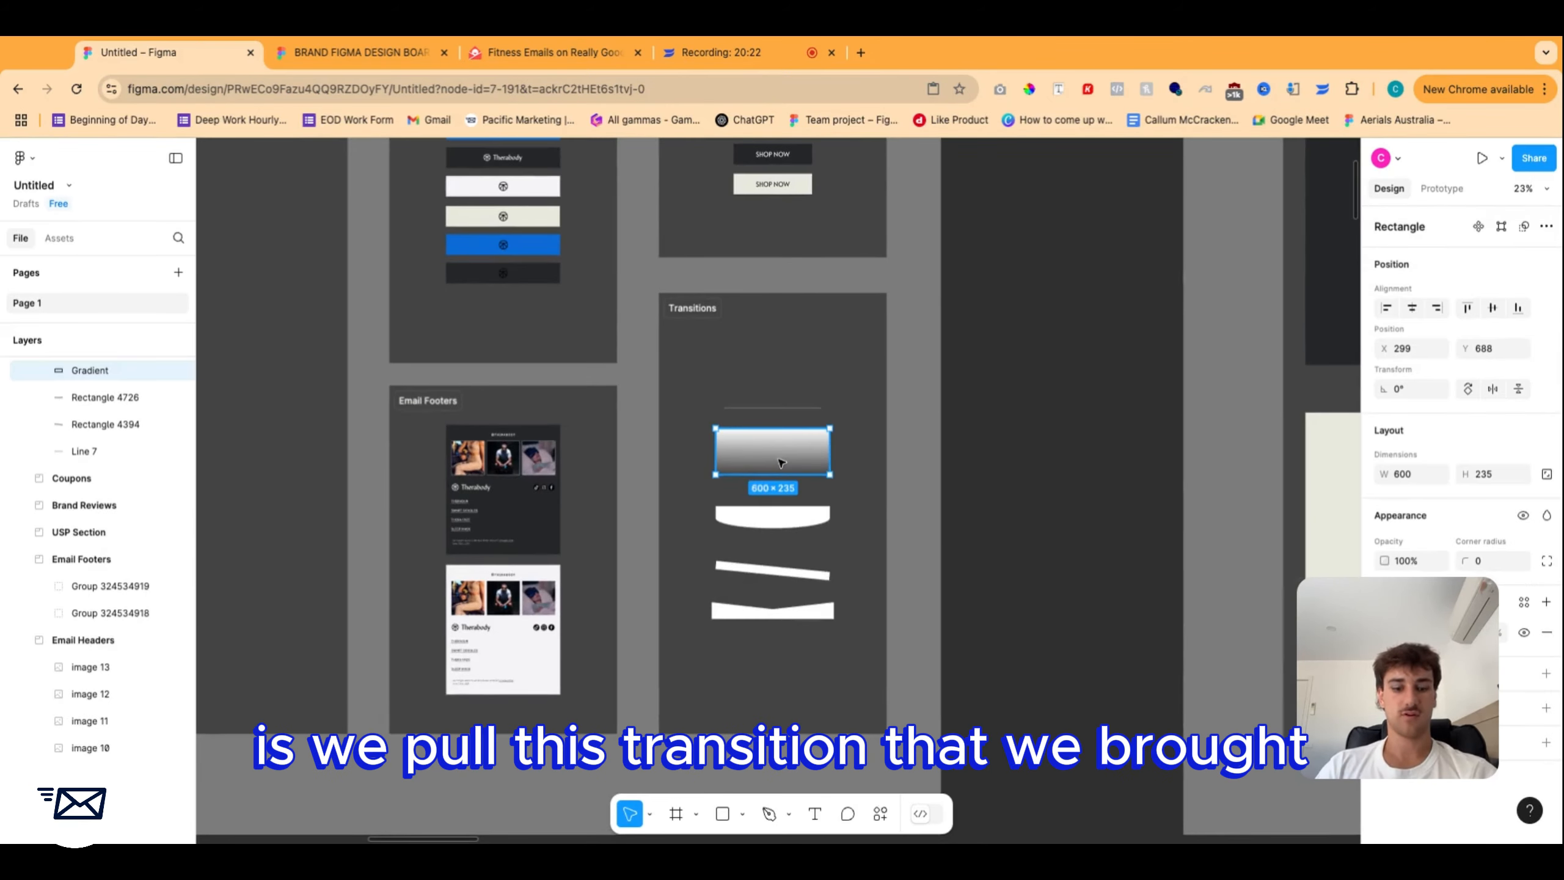
{"action": "scroll", "coordinate": [800, 450], "scroll_direction": "down", "scroll_amount": 10}
{"action": "left_click", "coordinate": [827, 322]}
{"action": "key", "text": "super+v"}
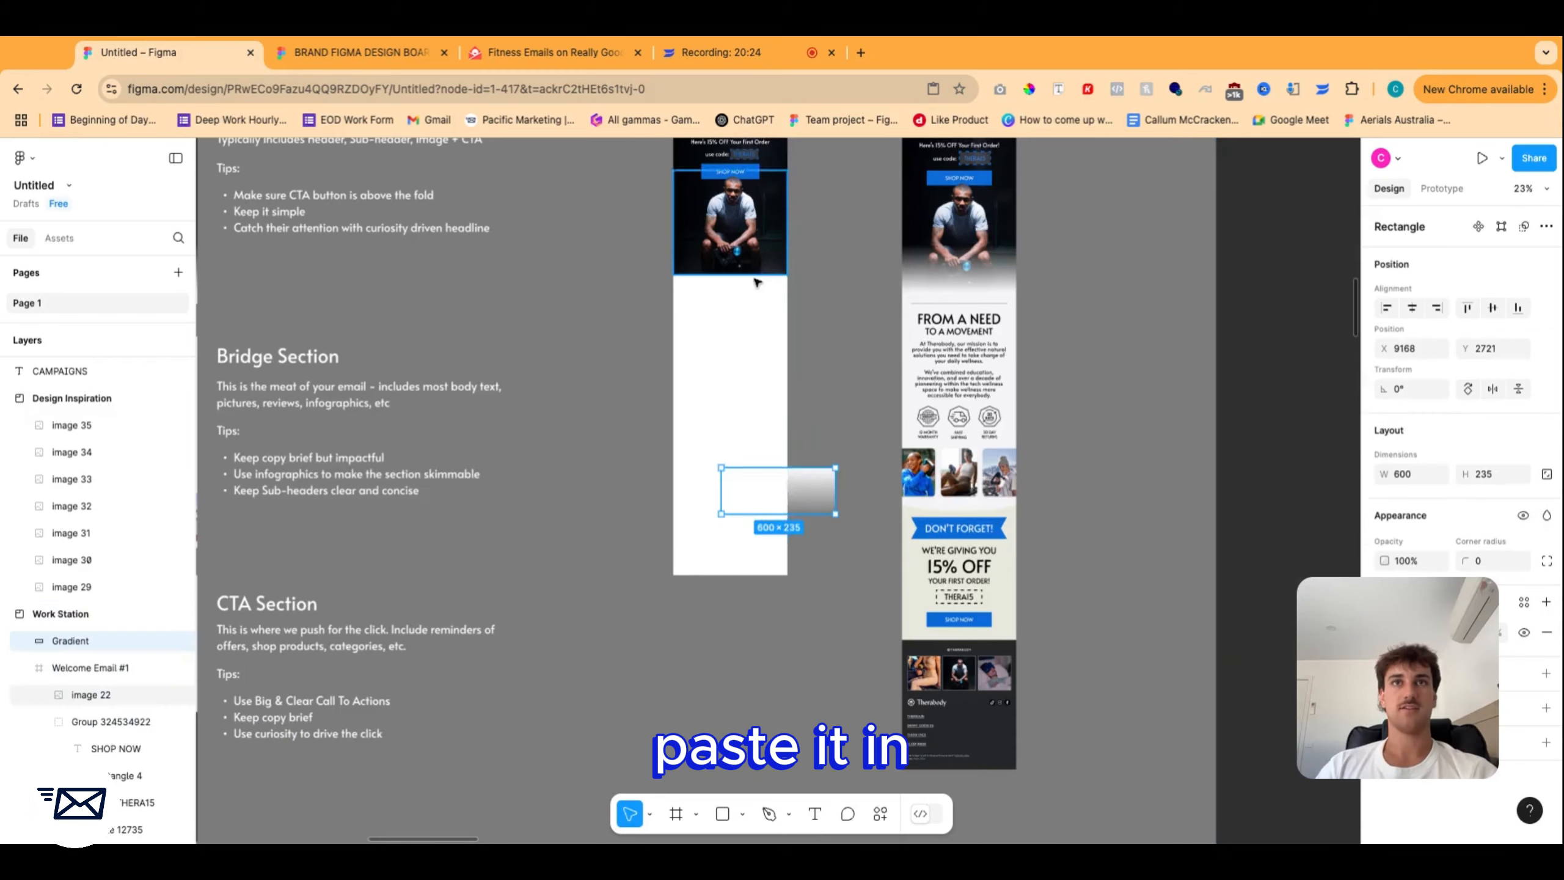
Place the gradient over the lower part of the seated man's image, aligned to the email's width, and rotate it 180°.
{"action": "scroll", "coordinate": [754, 279], "scroll_direction": "up", "scroll_amount": 5}
{"action": "left_click_drag", "start_coordinate": [814, 710], "coordinate": [717, 215]}
{"action": "left_click", "coordinate": [1418, 394]}
{"action": "type", "text": "18"}
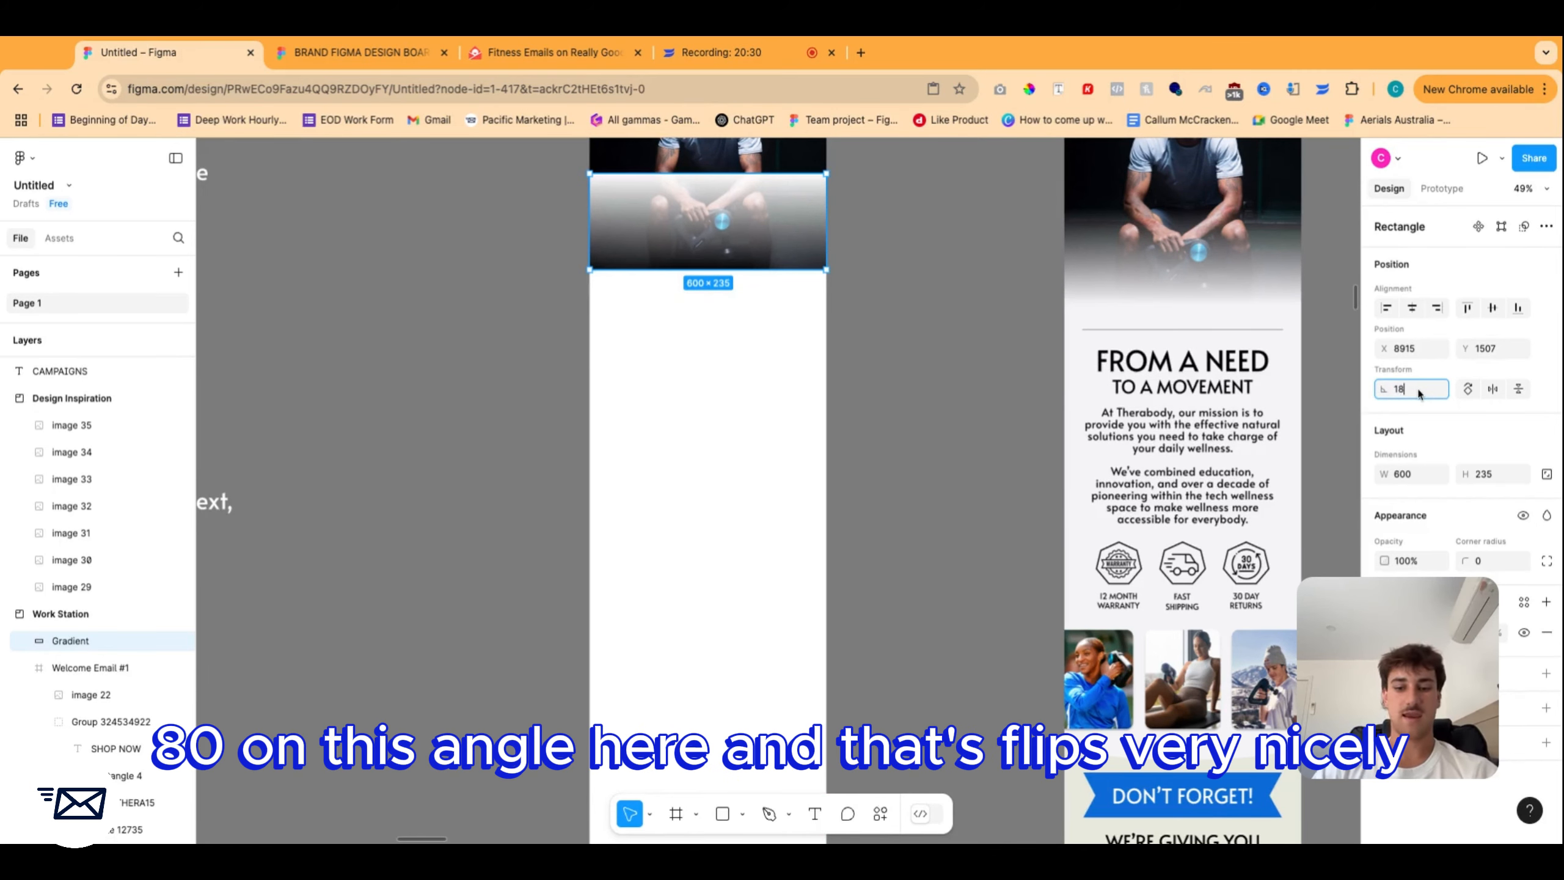
{"action": "type", "text": "0"}
{"action": "key", "text": "Return"}
{"action": "left_click", "coordinate": [944, 287]}
{"action": "scroll", "coordinate": [935, 325], "scroll_direction": "up", "scroll_amount": 5}
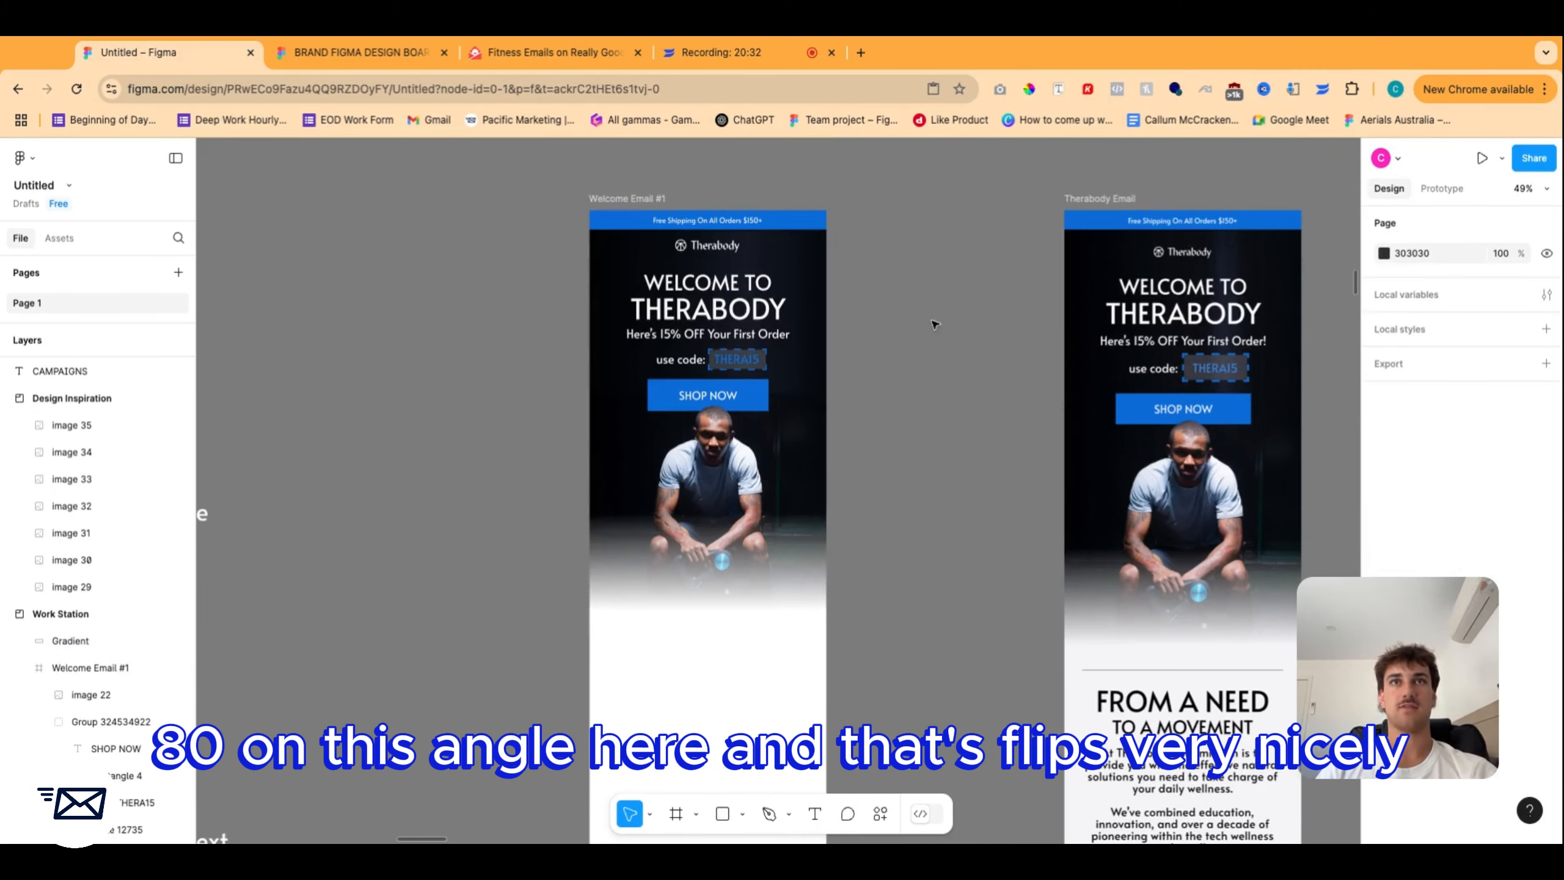
Compare the finished hero section with the reference email and examine the reference's body section: headline, body text, icons and images.
{"action": "scroll", "coordinate": [886, 457], "scroll_direction": "down", "scroll_amount": 3}
{"action": "scroll", "coordinate": [887, 456], "scroll_direction": "right", "scroll_amount": 3}
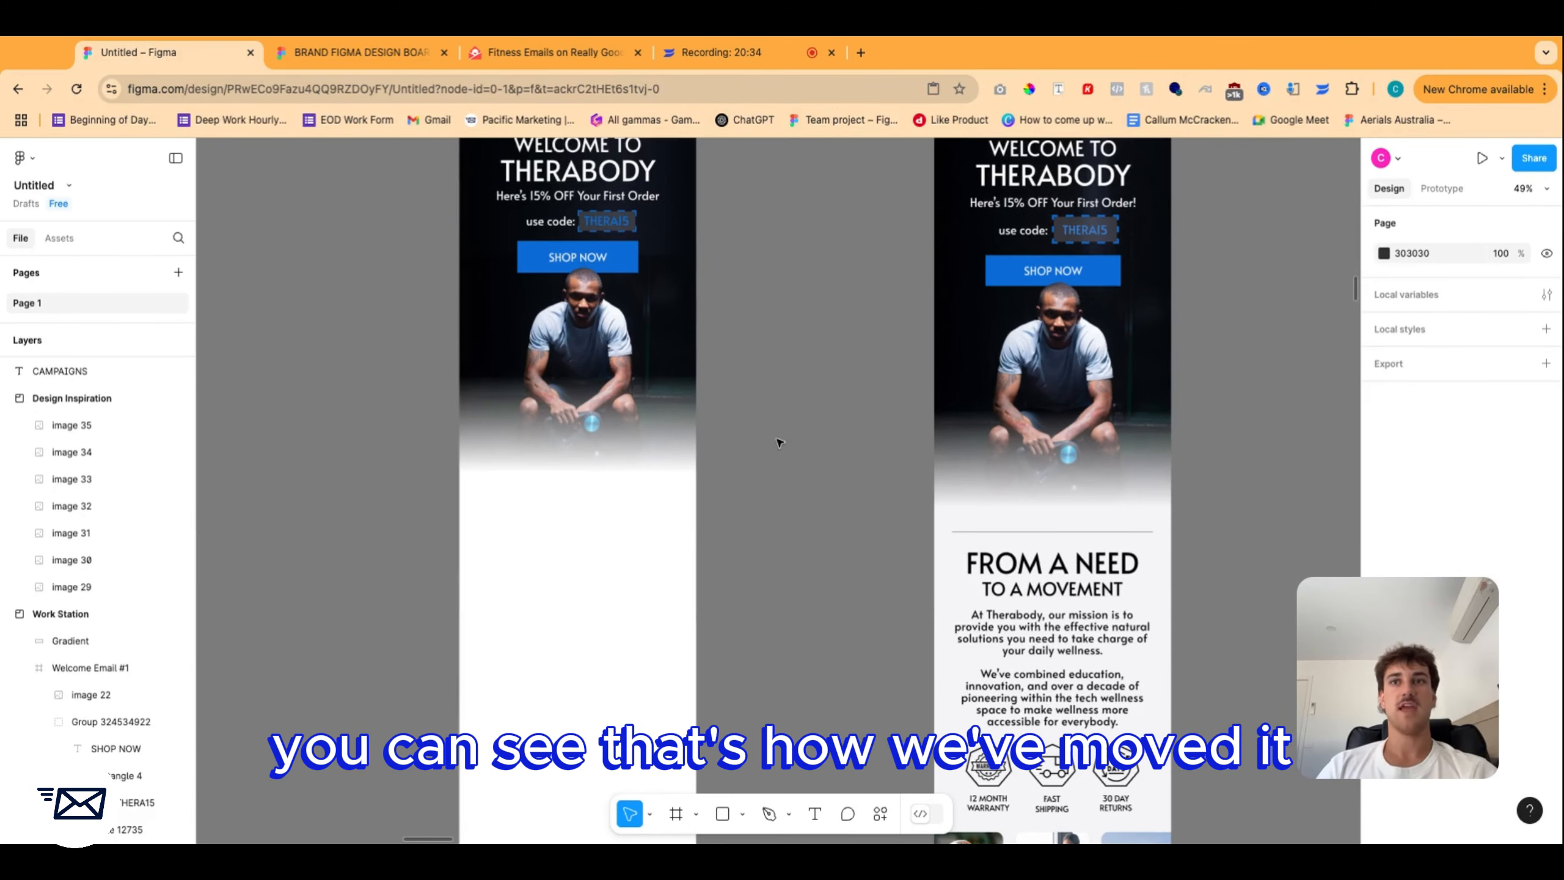
{"action": "scroll", "coordinate": [745, 441], "scroll_direction": "up", "scroll_amount": 5}
{"action": "scroll", "coordinate": [800, 432], "scroll_direction": "left", "scroll_amount": 5}
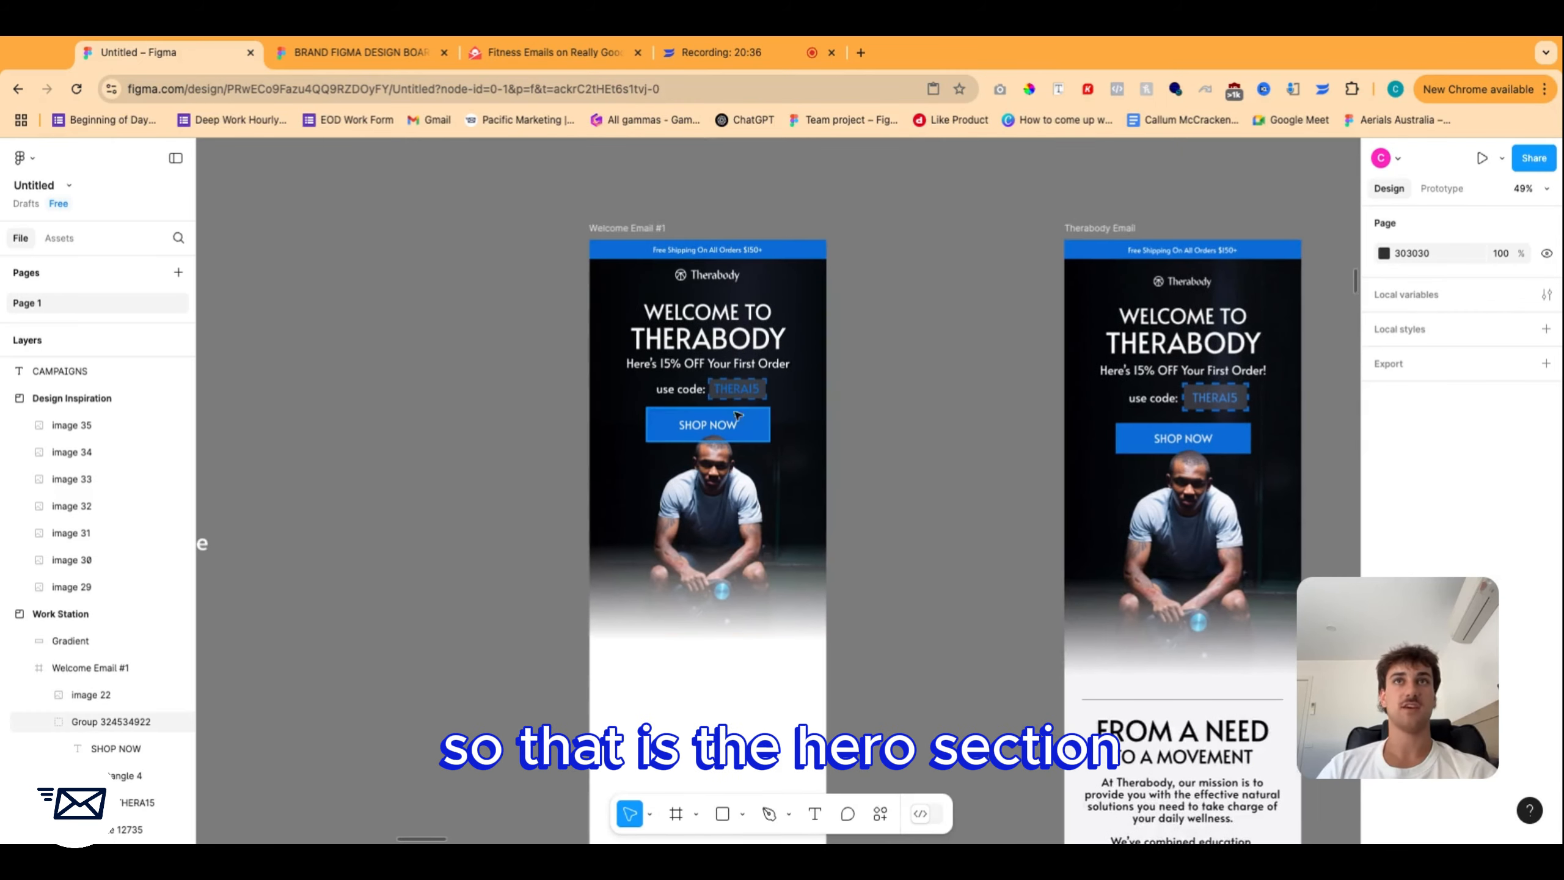
{"action": "scroll", "coordinate": [849, 429], "scroll_direction": "down", "scroll_amount": 2}
{"action": "scroll", "coordinate": [849, 429], "scroll_direction": "left", "scroll_amount": 1}
{"action": "scroll", "coordinate": [800, 434], "scroll_direction": "right", "scroll_amount": 4}
{"action": "scroll", "coordinate": [780, 435], "scroll_direction": "down", "scroll_amount": 4}
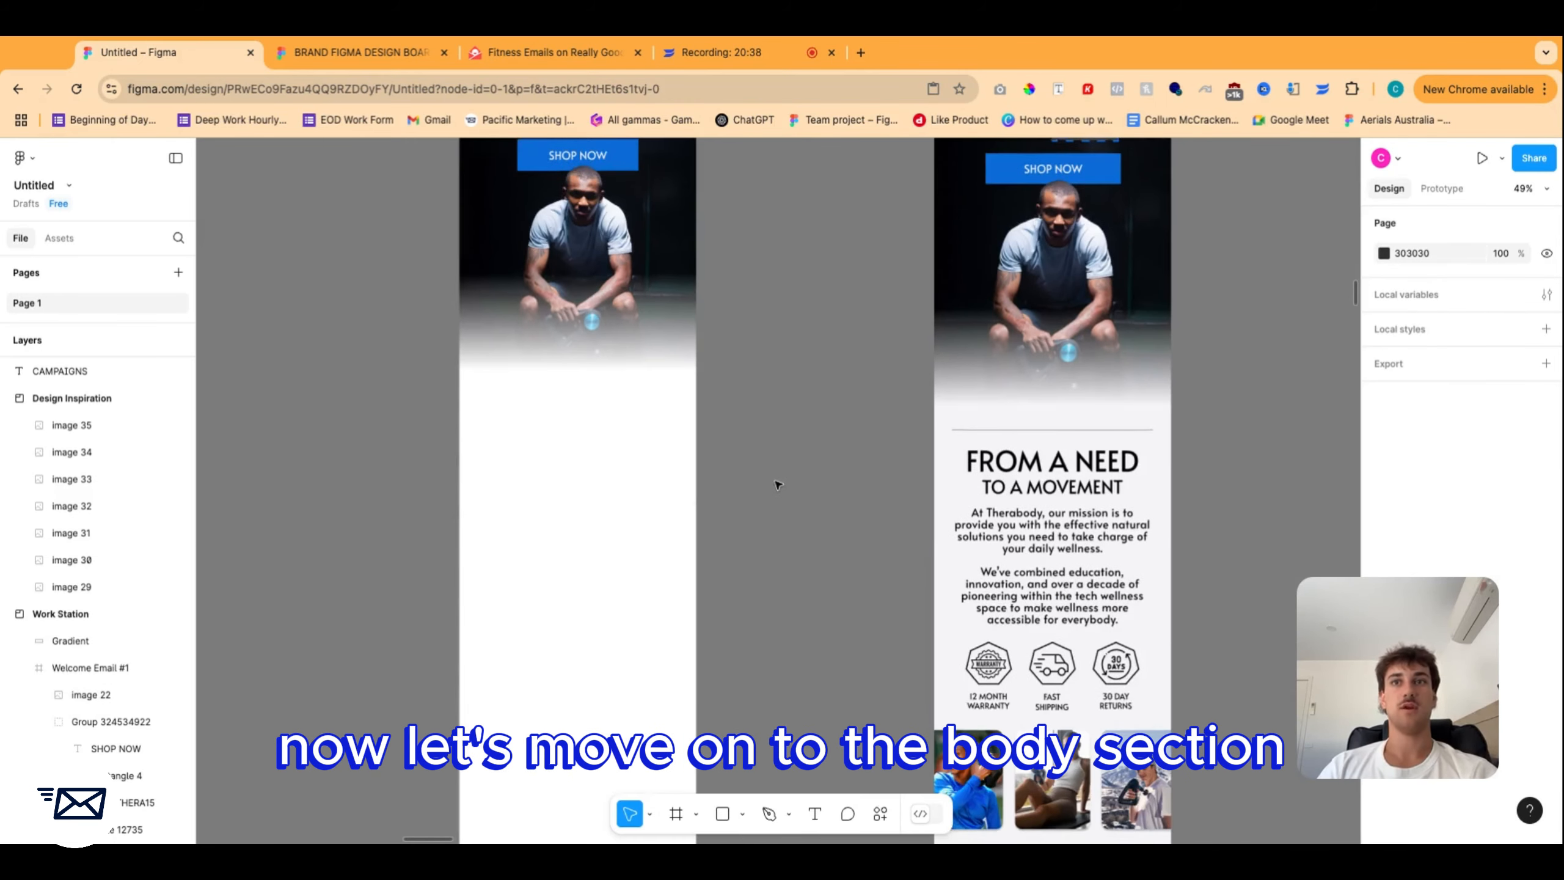
{"action": "scroll", "coordinate": [779, 435], "scroll_direction": "left", "scroll_amount": 8}
{"action": "scroll", "coordinate": [893, 426], "scroll_direction": "right", "scroll_amount": 7}
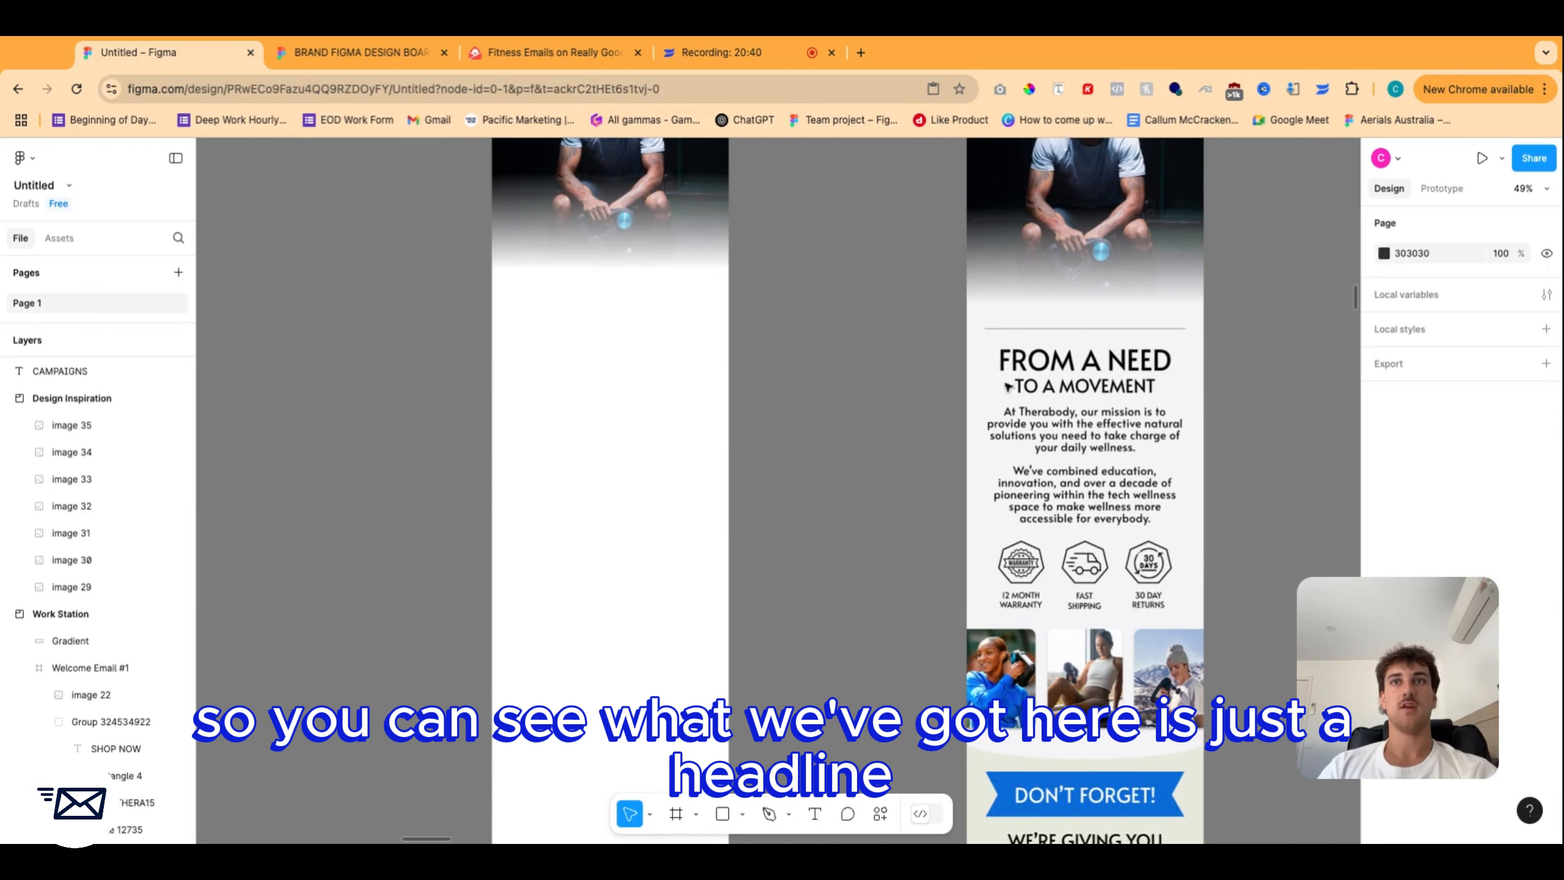
{"action": "scroll", "coordinate": [1072, 383], "scroll_direction": "up", "scroll_amount": 1}
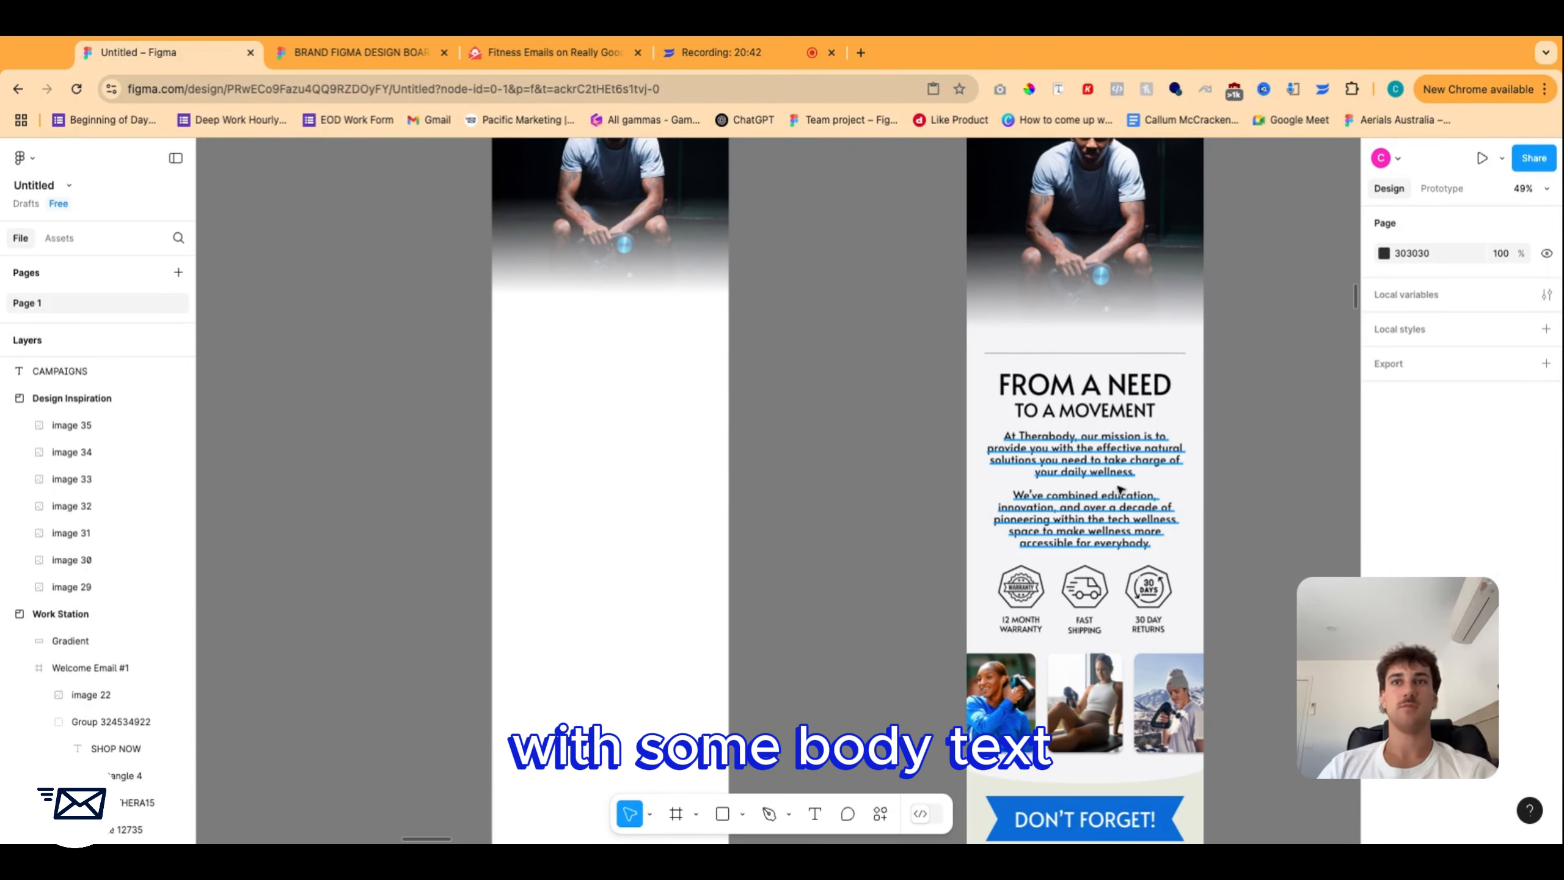
{"action": "scroll", "coordinate": [996, 662], "scroll_direction": "down", "scroll_amount": 2}
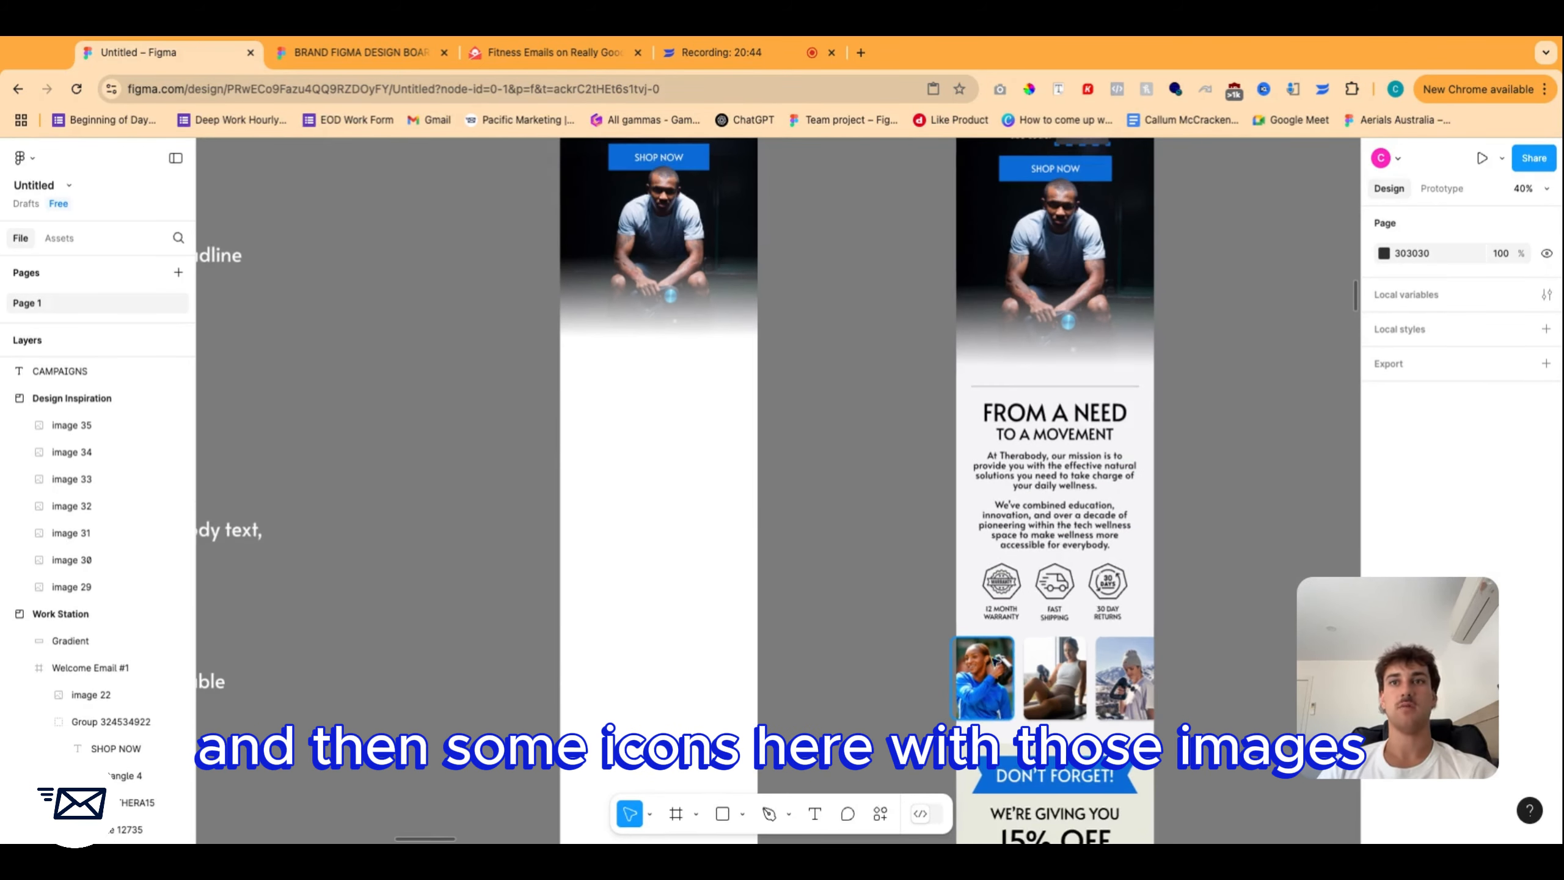
{"action": "scroll", "coordinate": [830, 487], "scroll_direction": "left", "scroll_amount": 3}
{"action": "scroll", "coordinate": [830, 487], "scroll_direction": "right", "scroll_amount": 5}
{"action": "scroll", "coordinate": [826, 467], "scroll_direction": "up", "scroll_amount": 4}
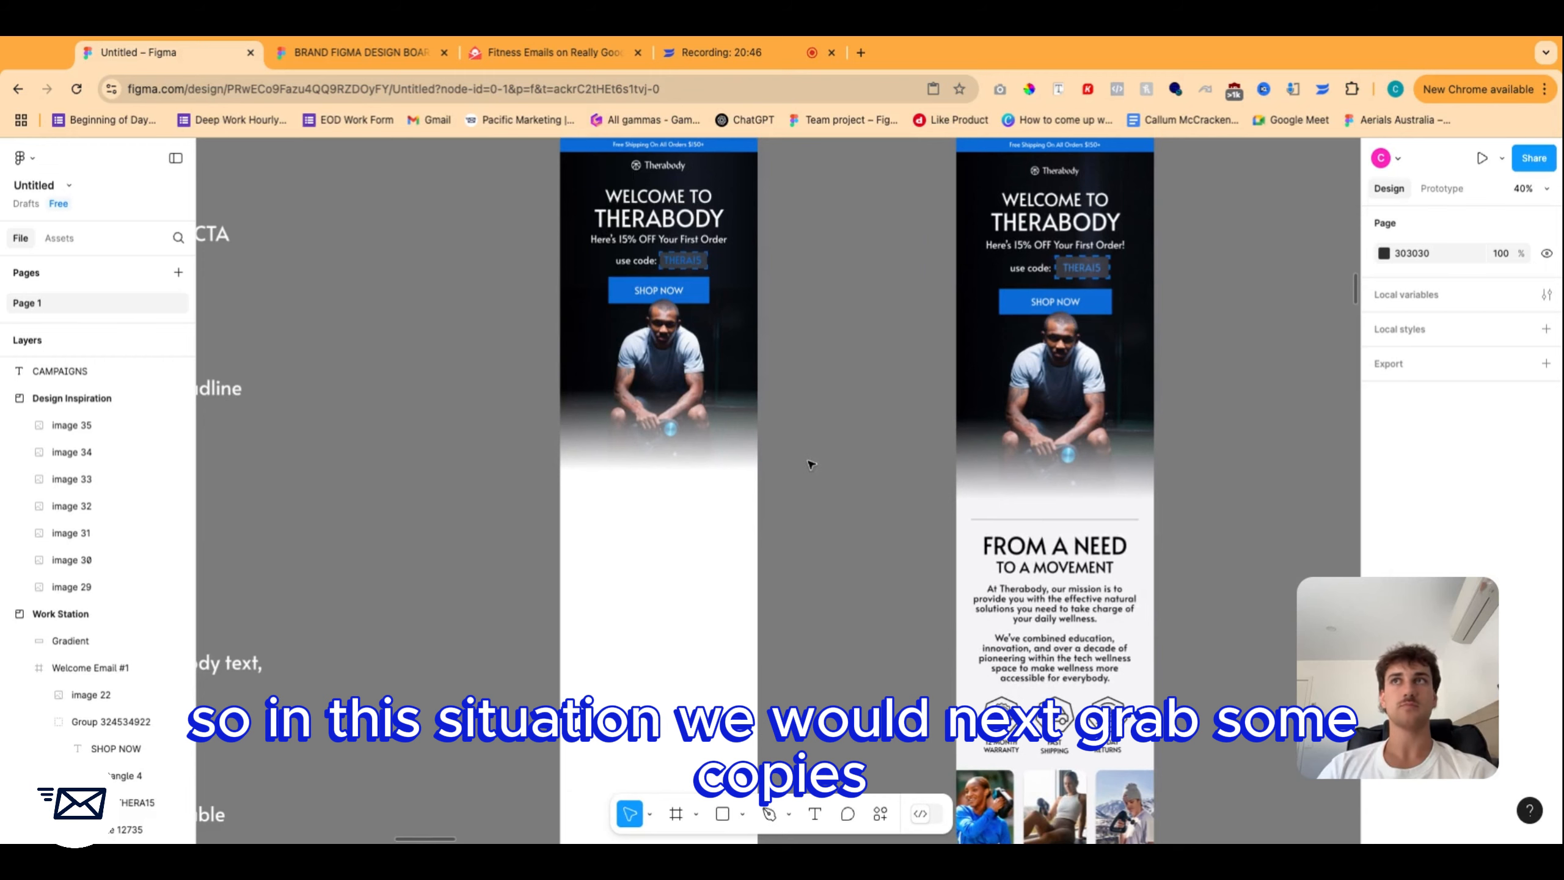
{"action": "scroll", "coordinate": [810, 464], "scroll_direction": "down", "scroll_amount": 5}
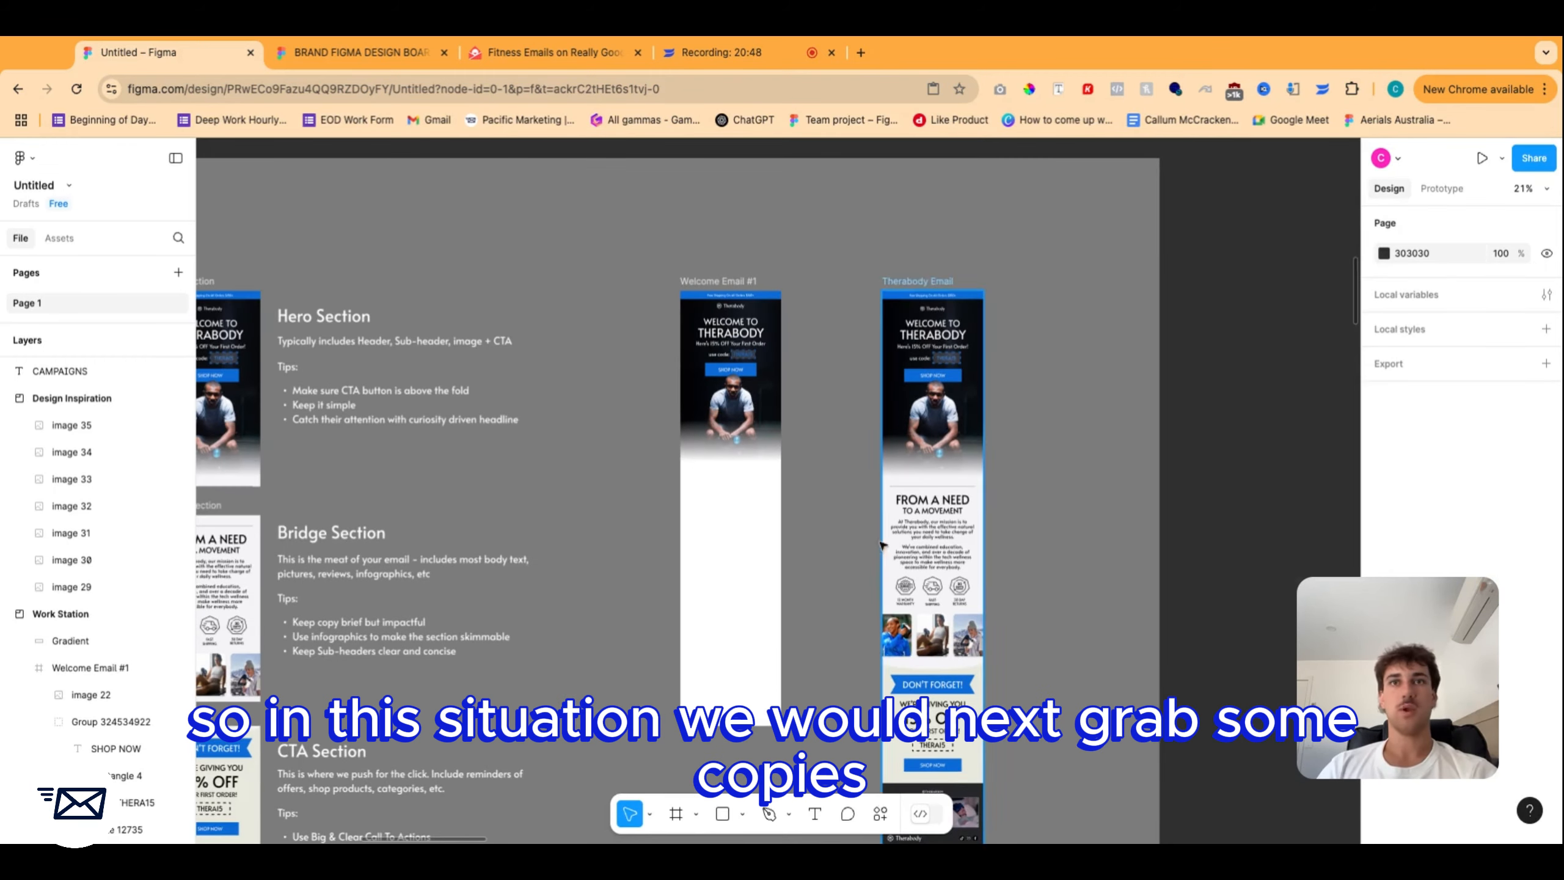
{"action": "scroll", "coordinate": [761, 517], "scroll_direction": "up", "scroll_amount": 3}
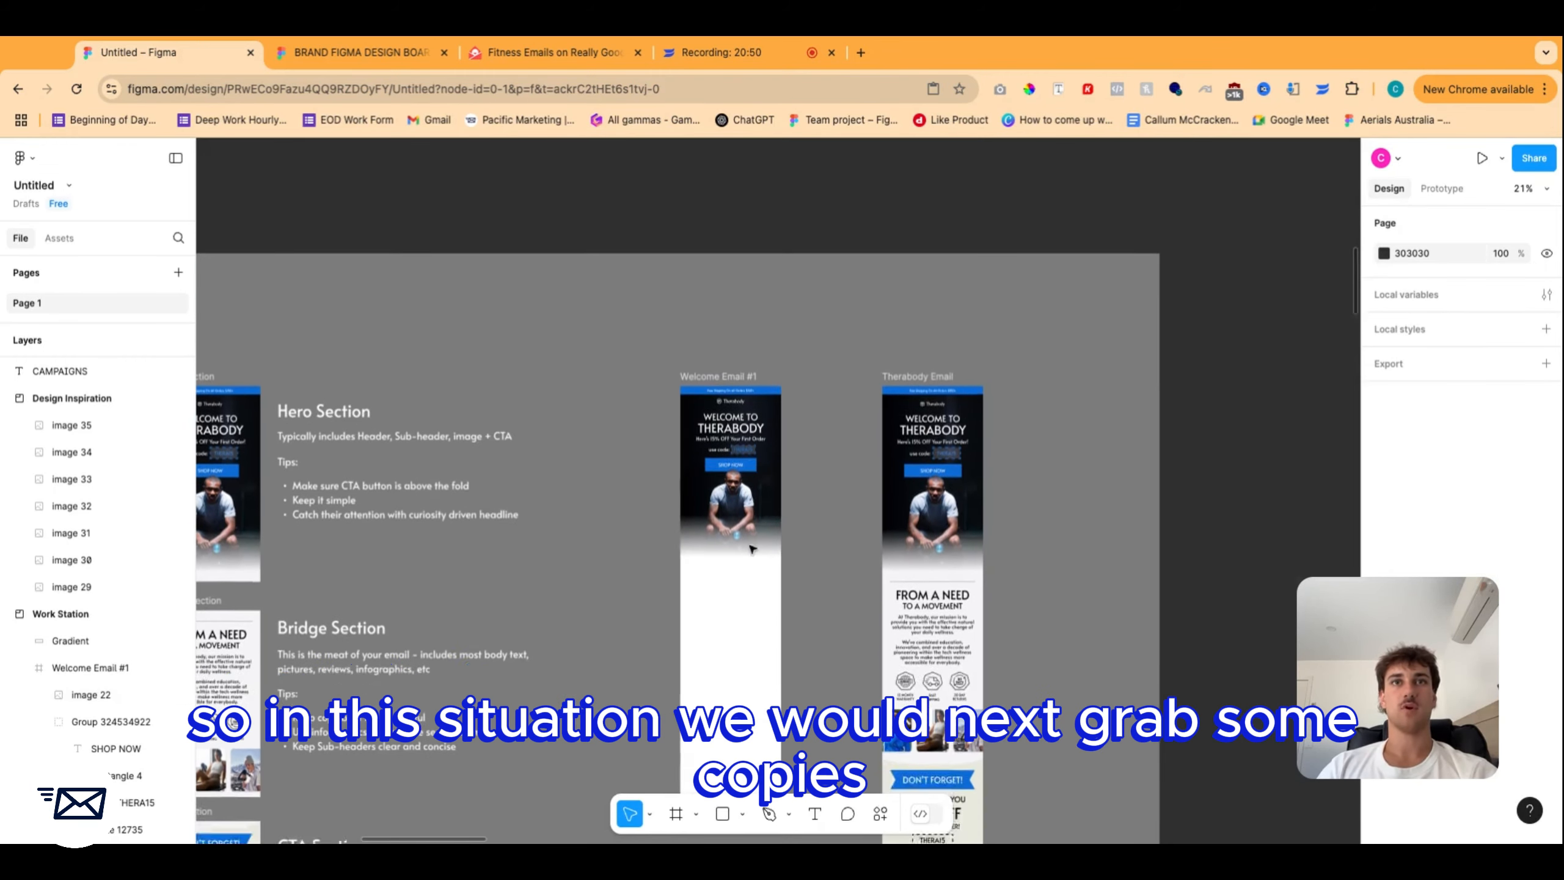
Duplicate the WELCOME TO THERABODY headline and place the copy on the white area below the hero image.
{"action": "scroll", "coordinate": [751, 548], "scroll_direction": "up", "scroll_amount": 5}
{"action": "scroll", "coordinate": [730, 297], "scroll_direction": "up", "scroll_amount": 5}
{"action": "left_click", "coordinate": [769, 288]}
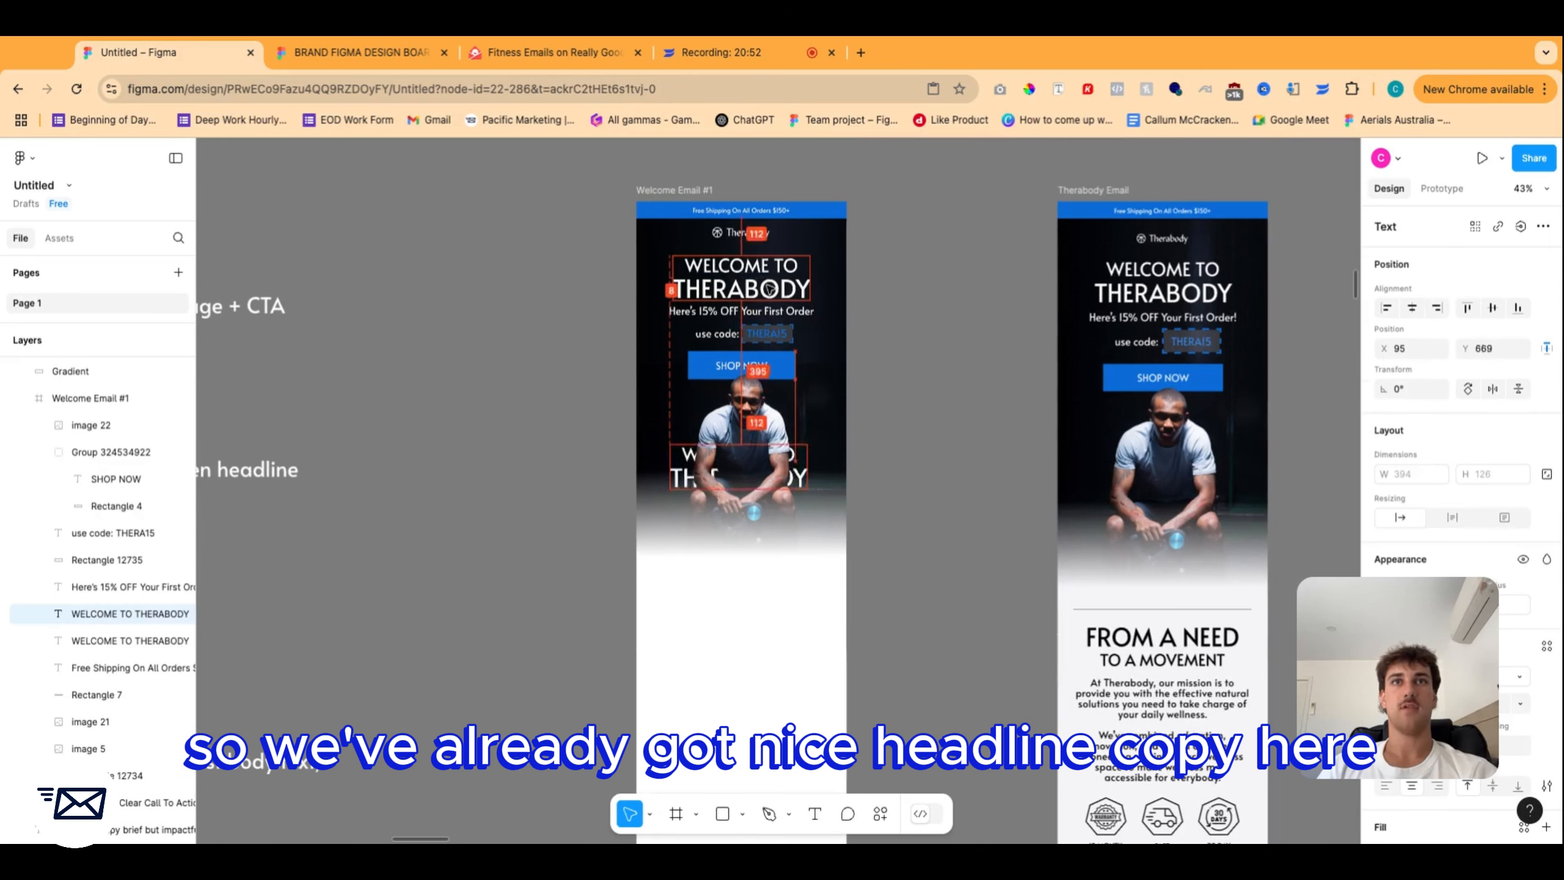
{"action": "left_click_drag", "start_coordinate": [770, 289], "coordinate": [771, 624]}
Change the duplicated headline's fill to black 000000 and nudge it up slightly toward the hero image.
{"action": "scroll", "coordinate": [1459, 493], "scroll_direction": "down", "scroll_amount": 3}
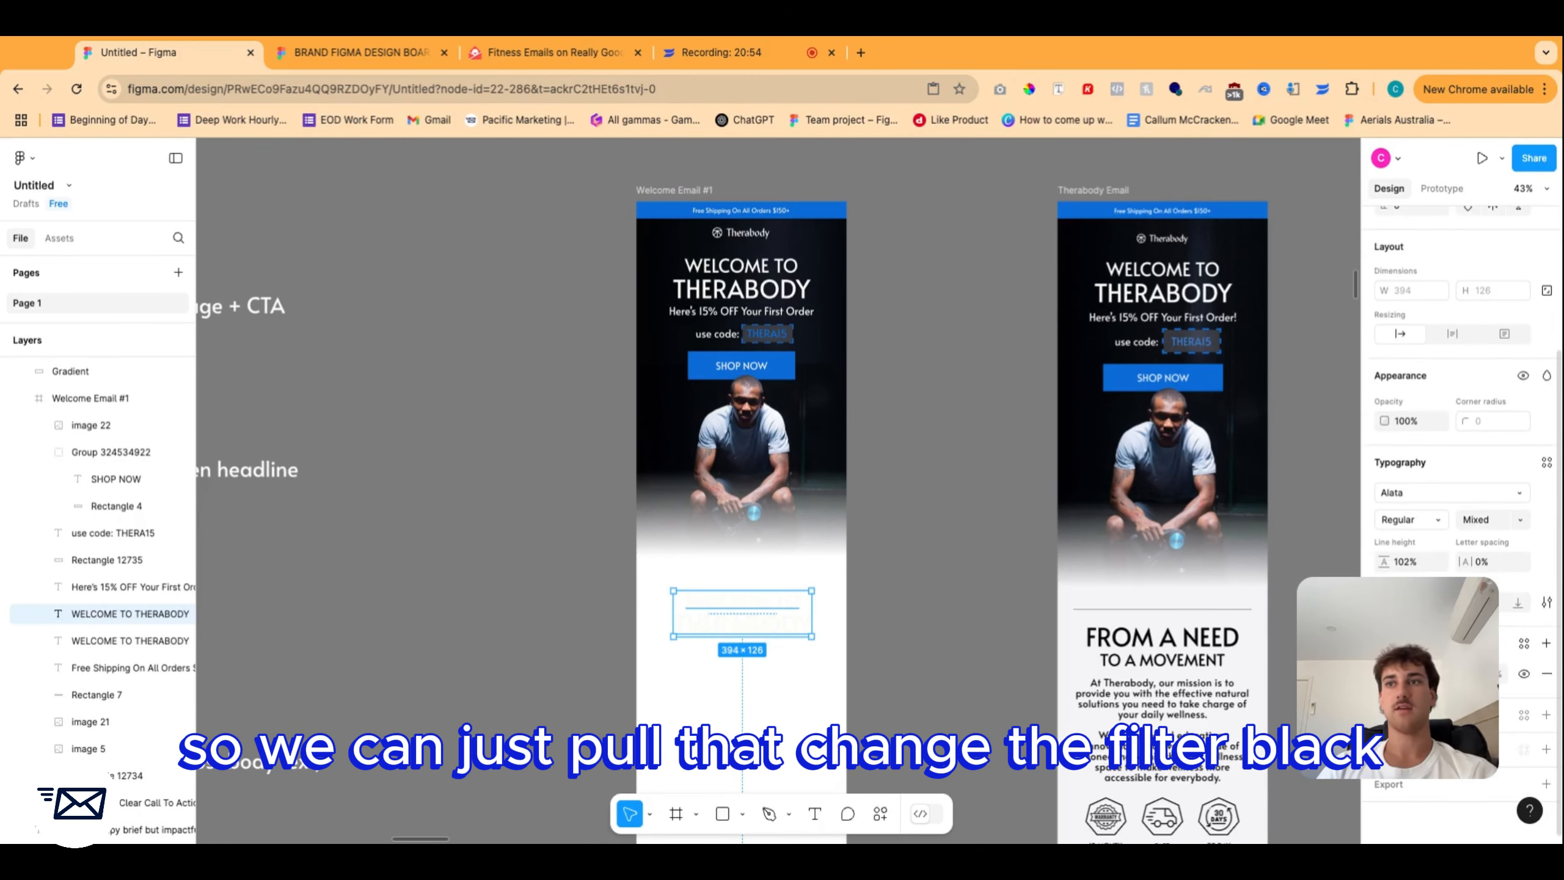
{"action": "left_click", "coordinate": [1386, 674]}
{"action": "left_click", "coordinate": [1205, 759]}
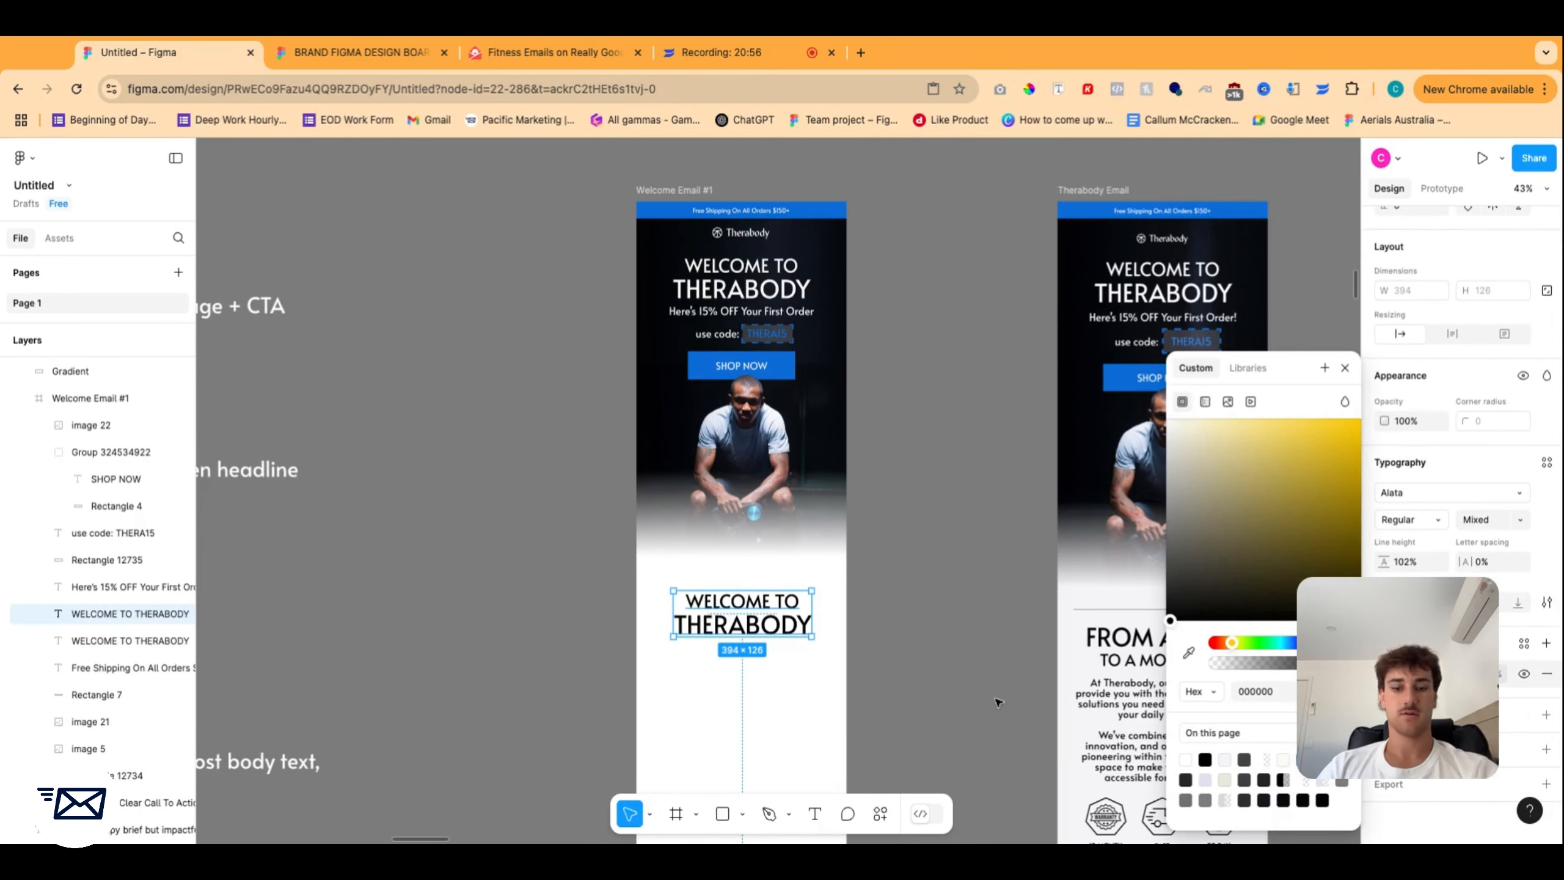
{"action": "key", "text": "Up"}
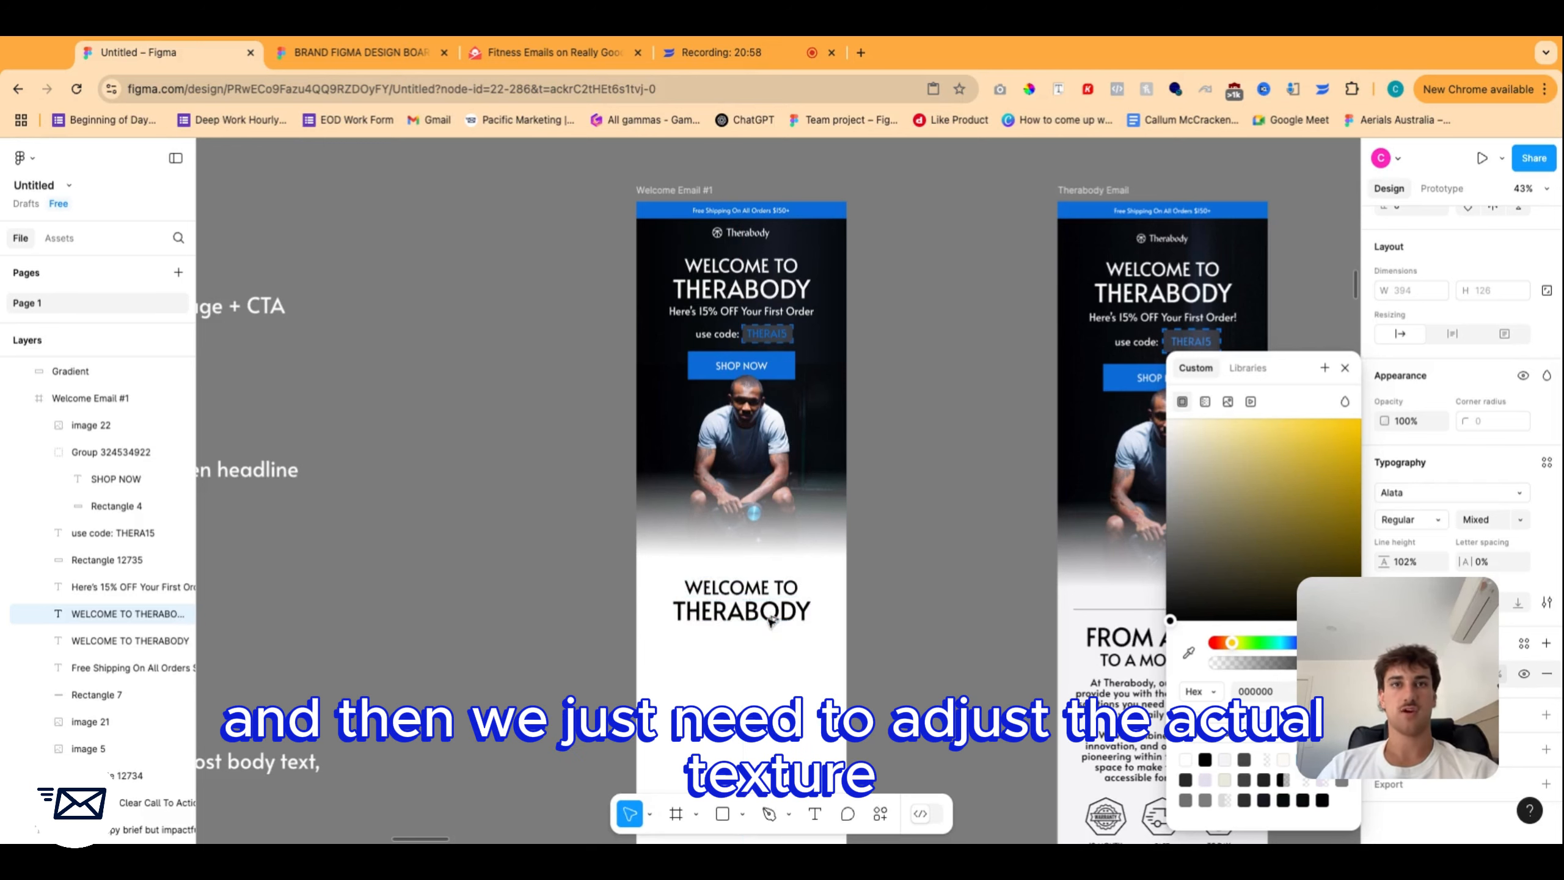
{"action": "scroll", "coordinate": [994, 619], "scroll_direction": "down", "scroll_amount": 2}
{"action": "scroll", "coordinate": [999, 537], "scroll_direction": "right", "scroll_amount": 1}
{"action": "left_click", "coordinate": [935, 495]}
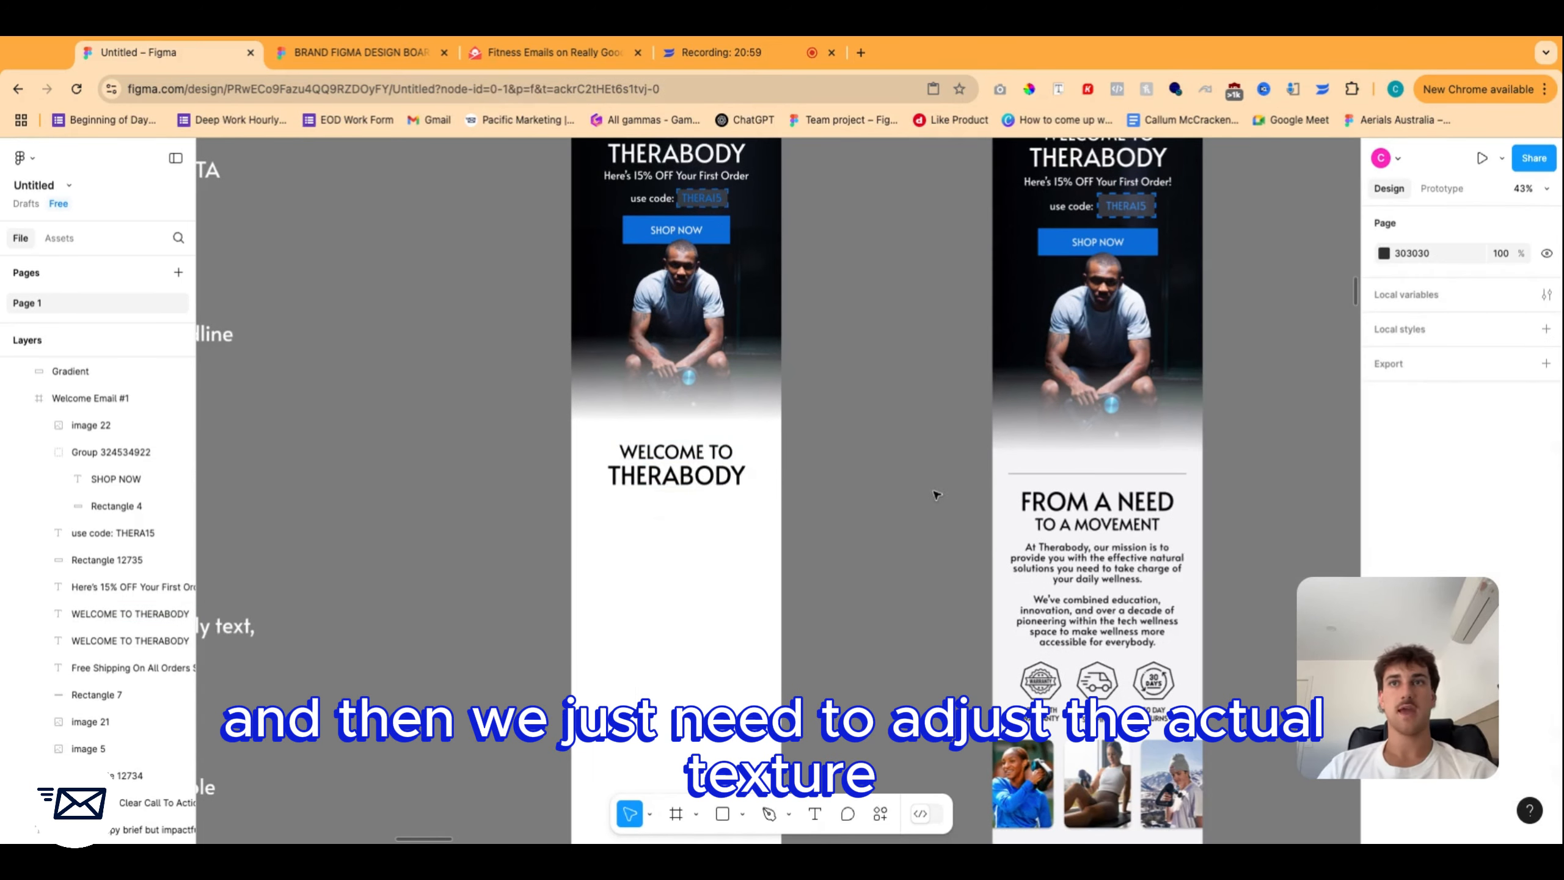
Replace the duplicated headline's two lines with "FROM A NEED" and "TO A MOVEMENT".
{"action": "double_click", "coordinate": [677, 446]}
{"action": "double_click", "coordinate": [667, 448]}
{"action": "type", "text": "FROMA"}
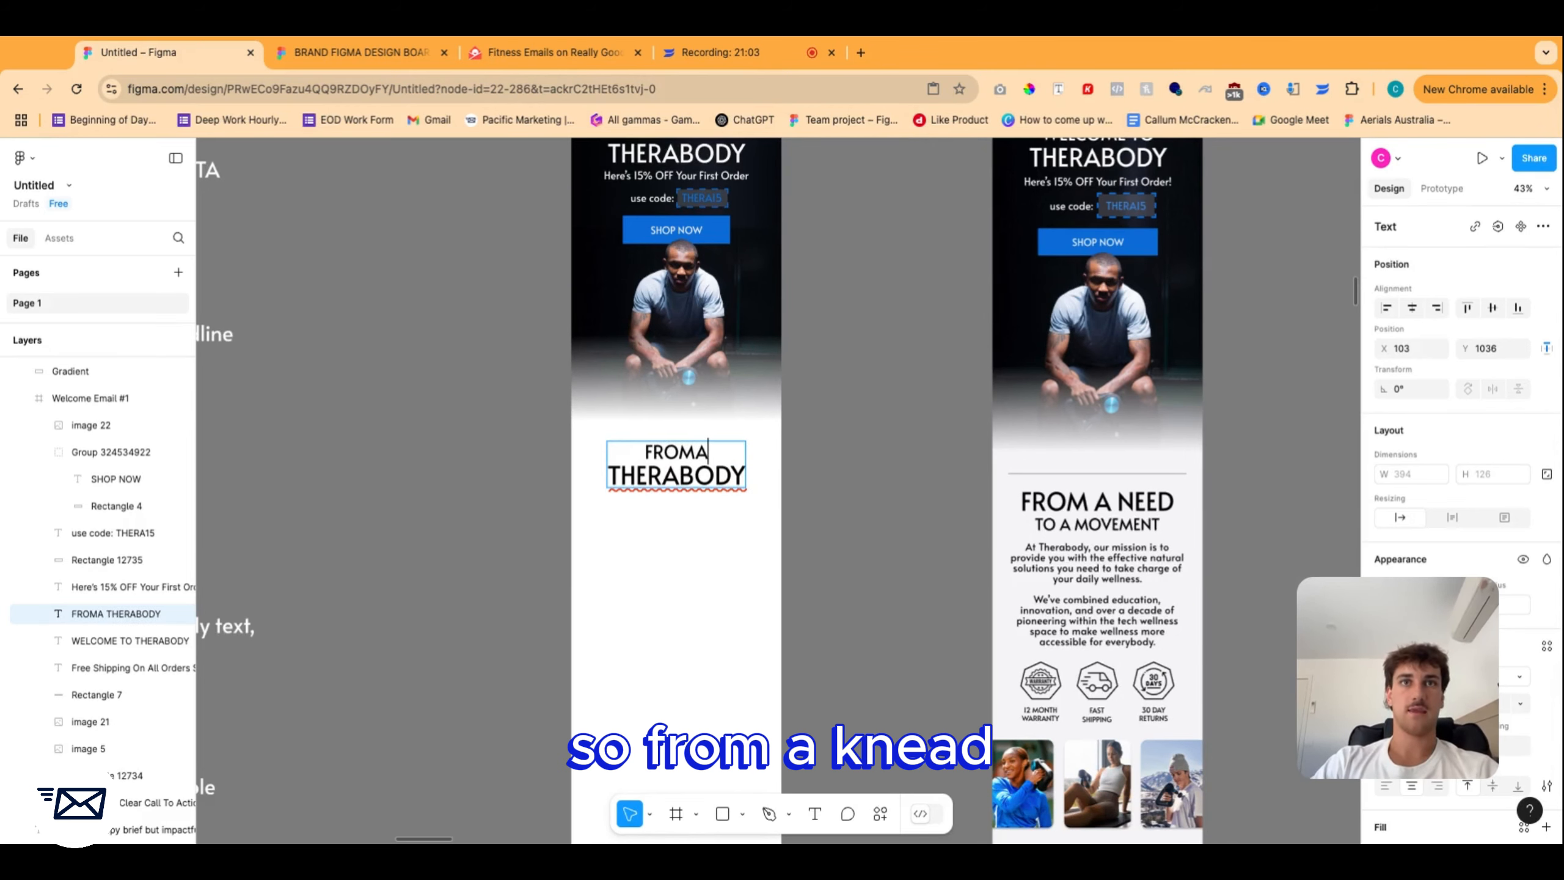
{"action": "key", "text": "BackSpace"}
{"action": "type", "text": "A NEED"}
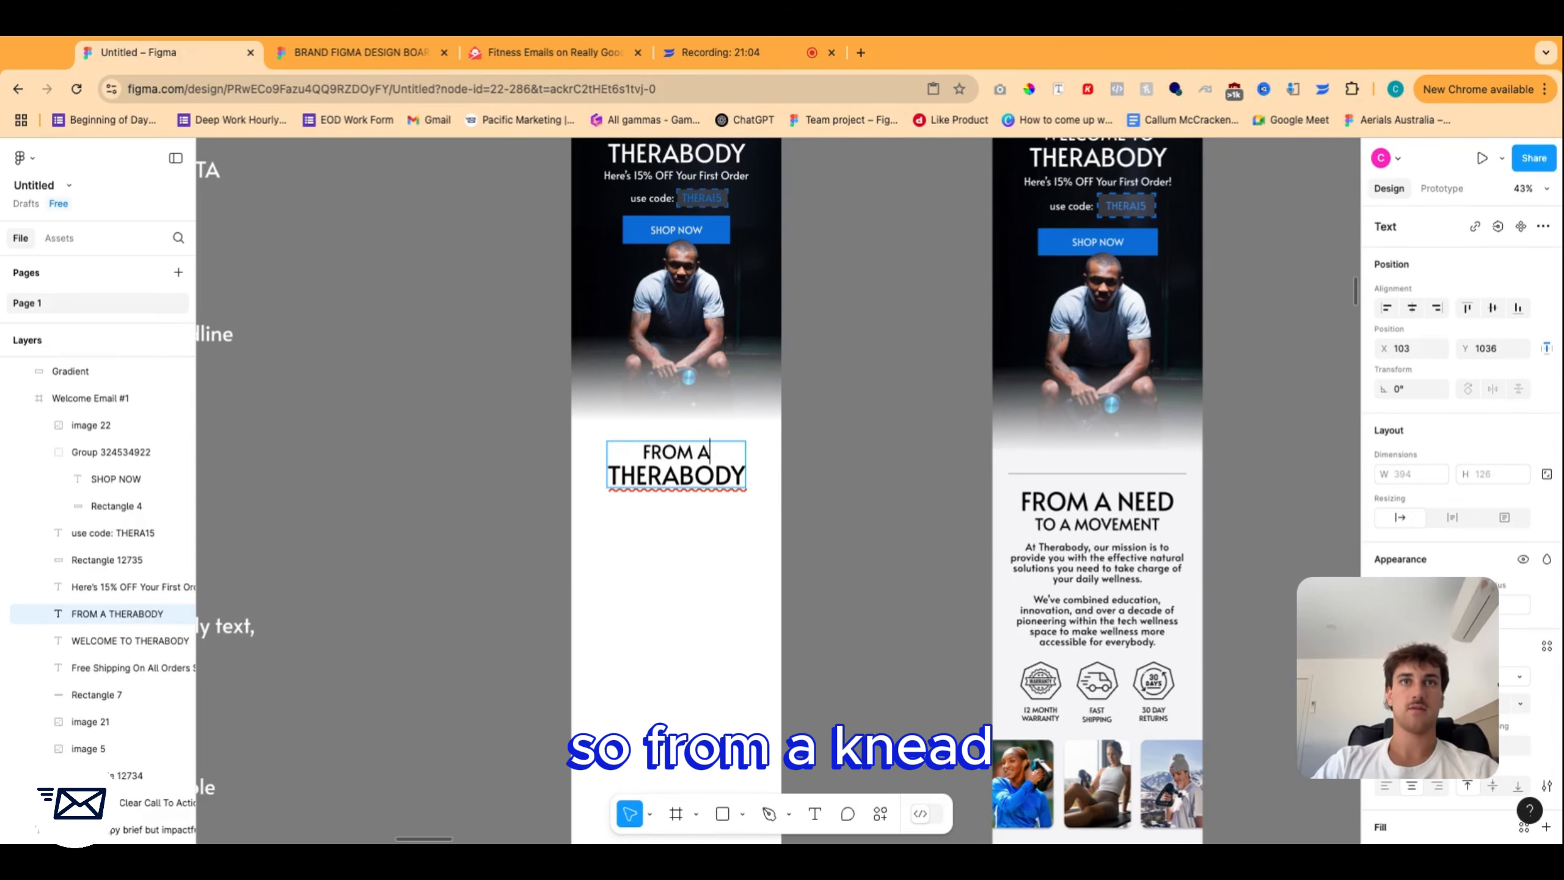
{"action": "double_click", "coordinate": [678, 474]}
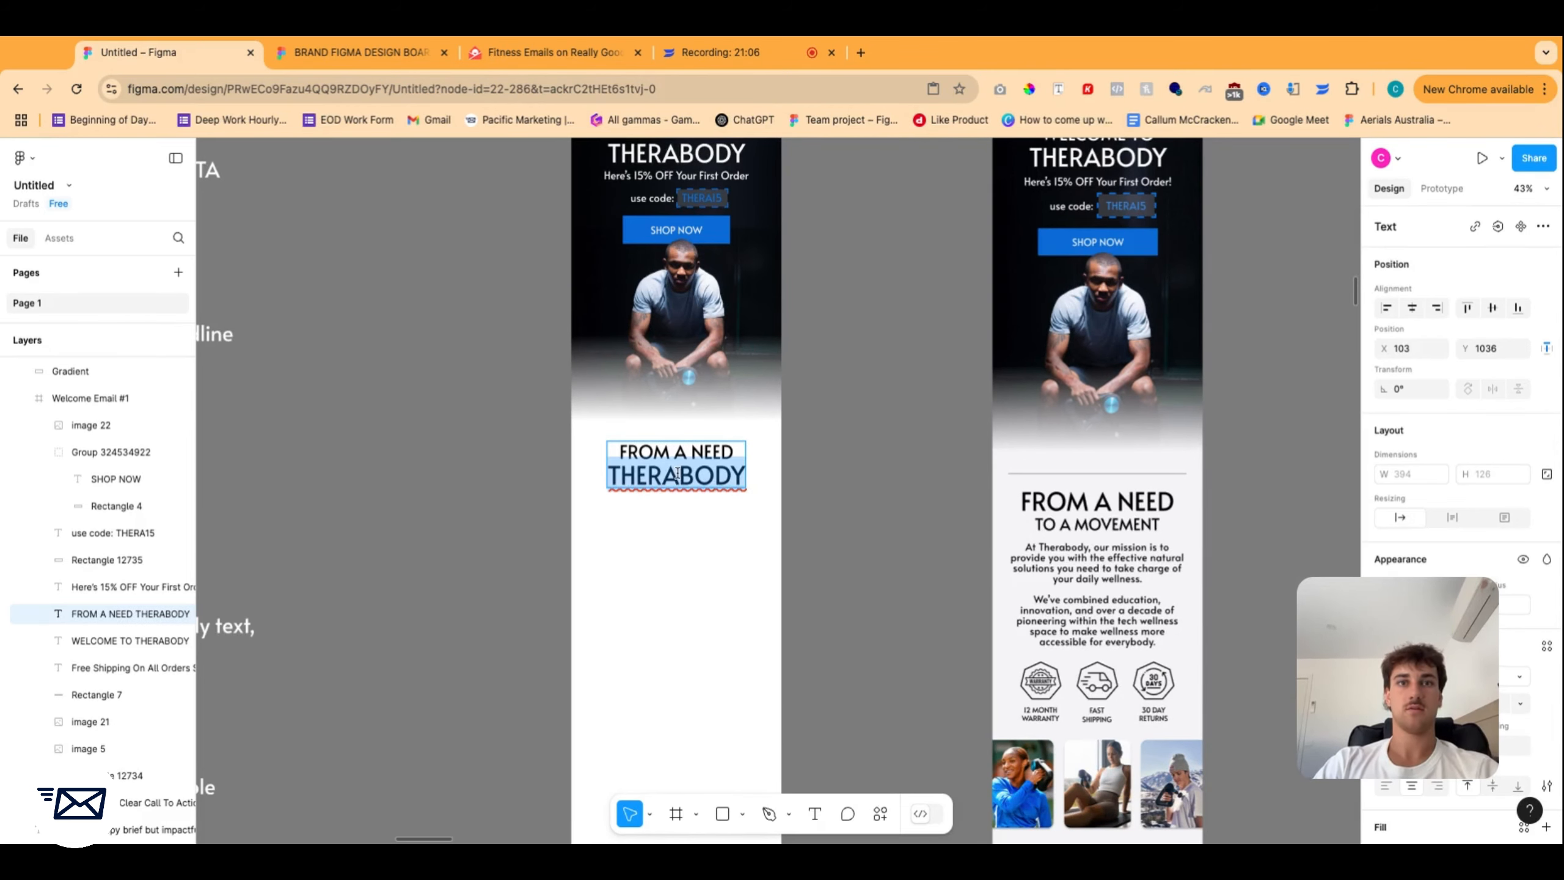
{"action": "type", "text": "TO A MOVEMENT"}
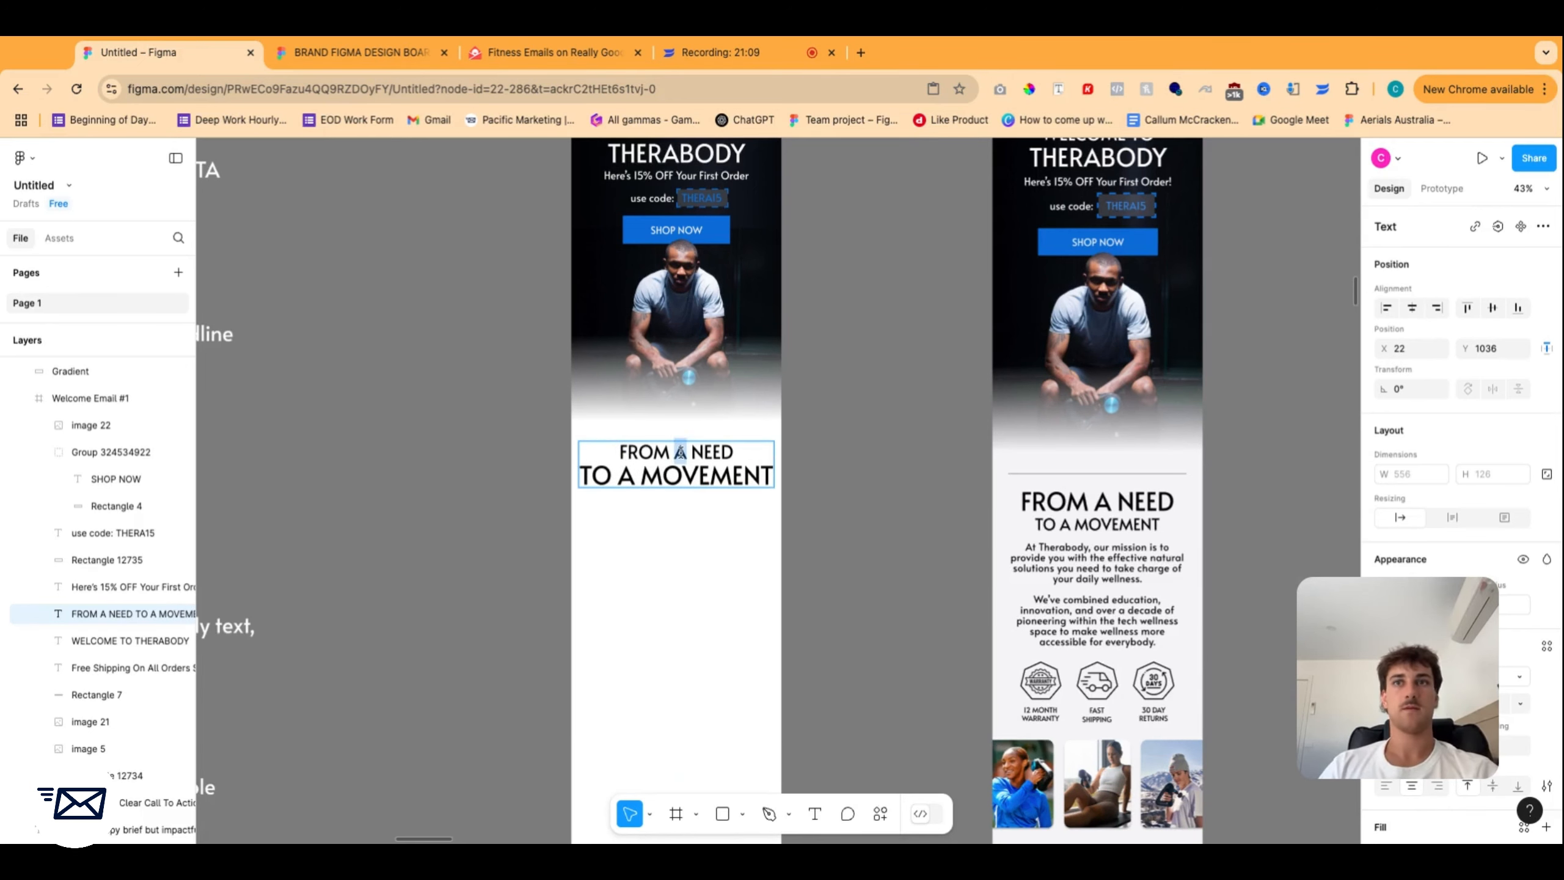
Set the font size of the "FROM A NEED" line to 70 and the "TO A MOVEMENT" line to 55.
{"action": "triple_click", "coordinate": [681, 453]}
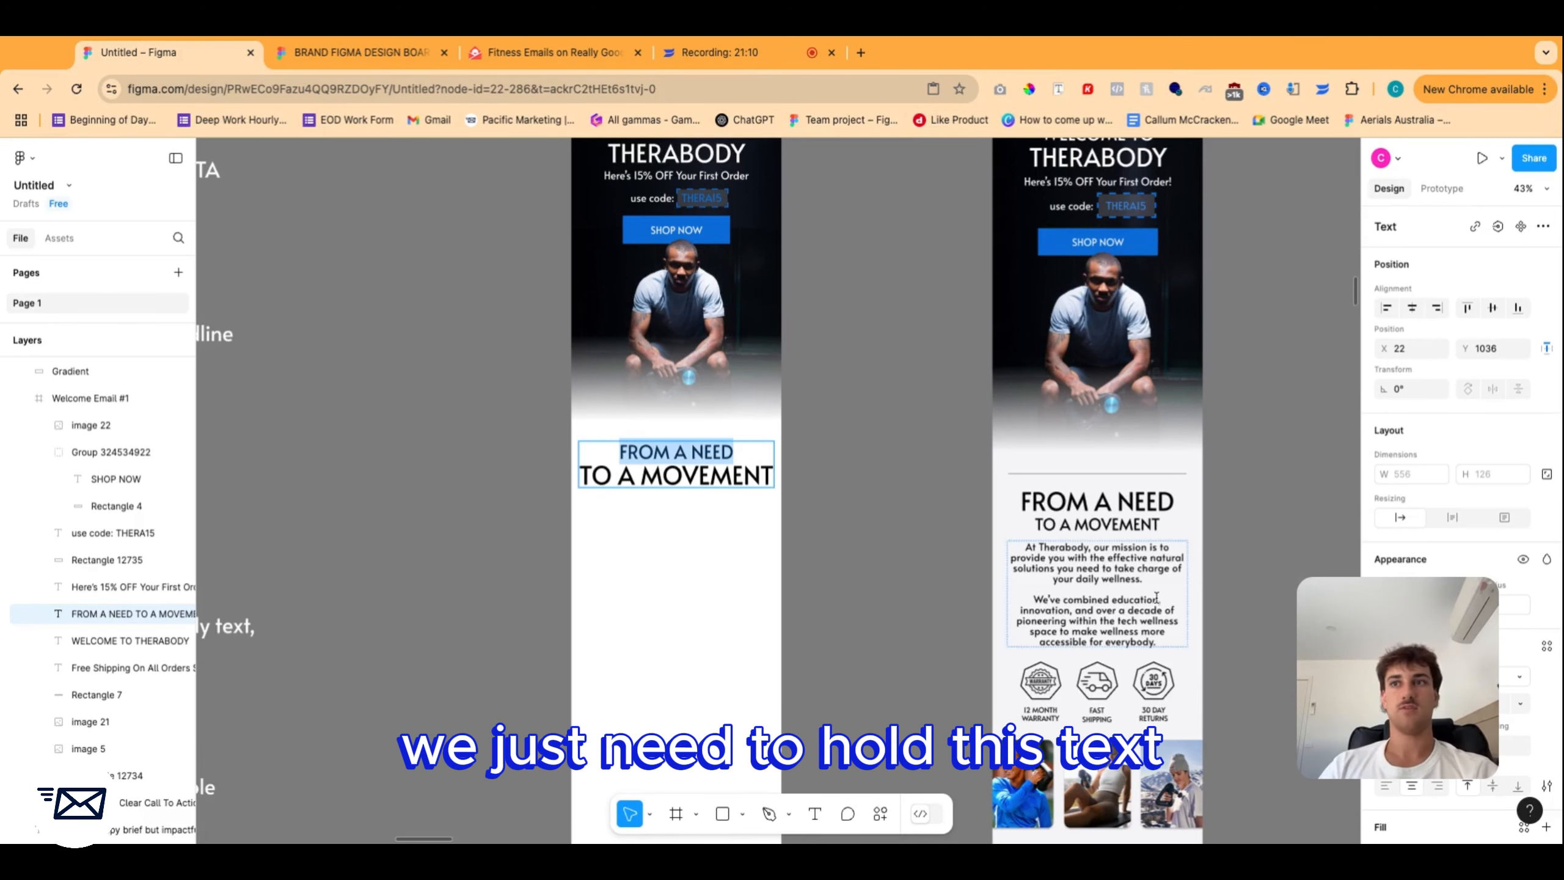
{"action": "type", "text": "70"}
{"action": "key", "text": "Return"}
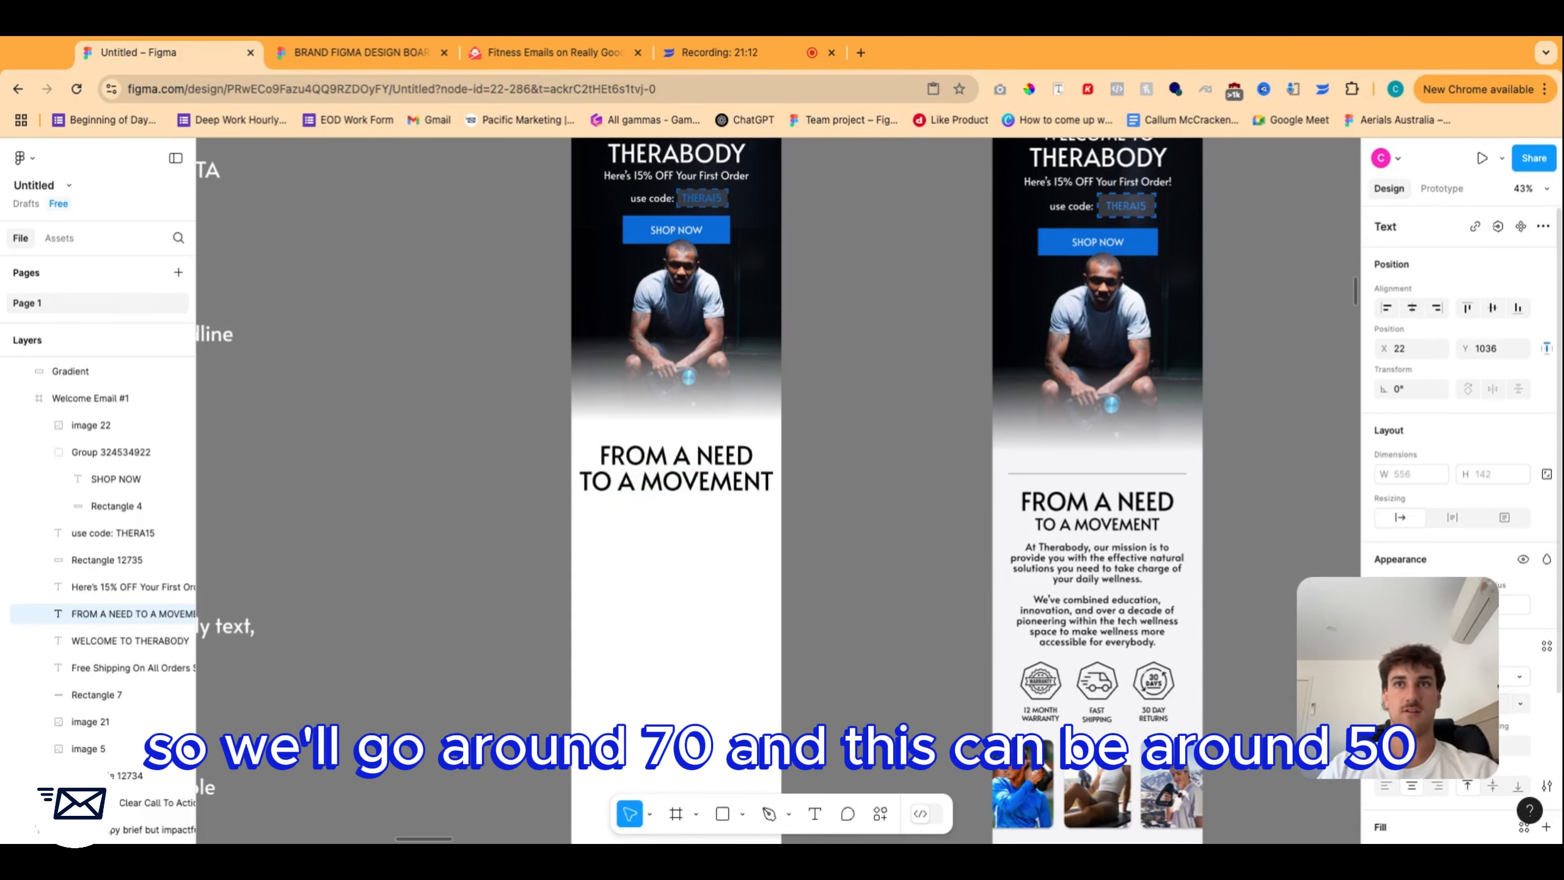
{"action": "double_click", "coordinate": [712, 484]}
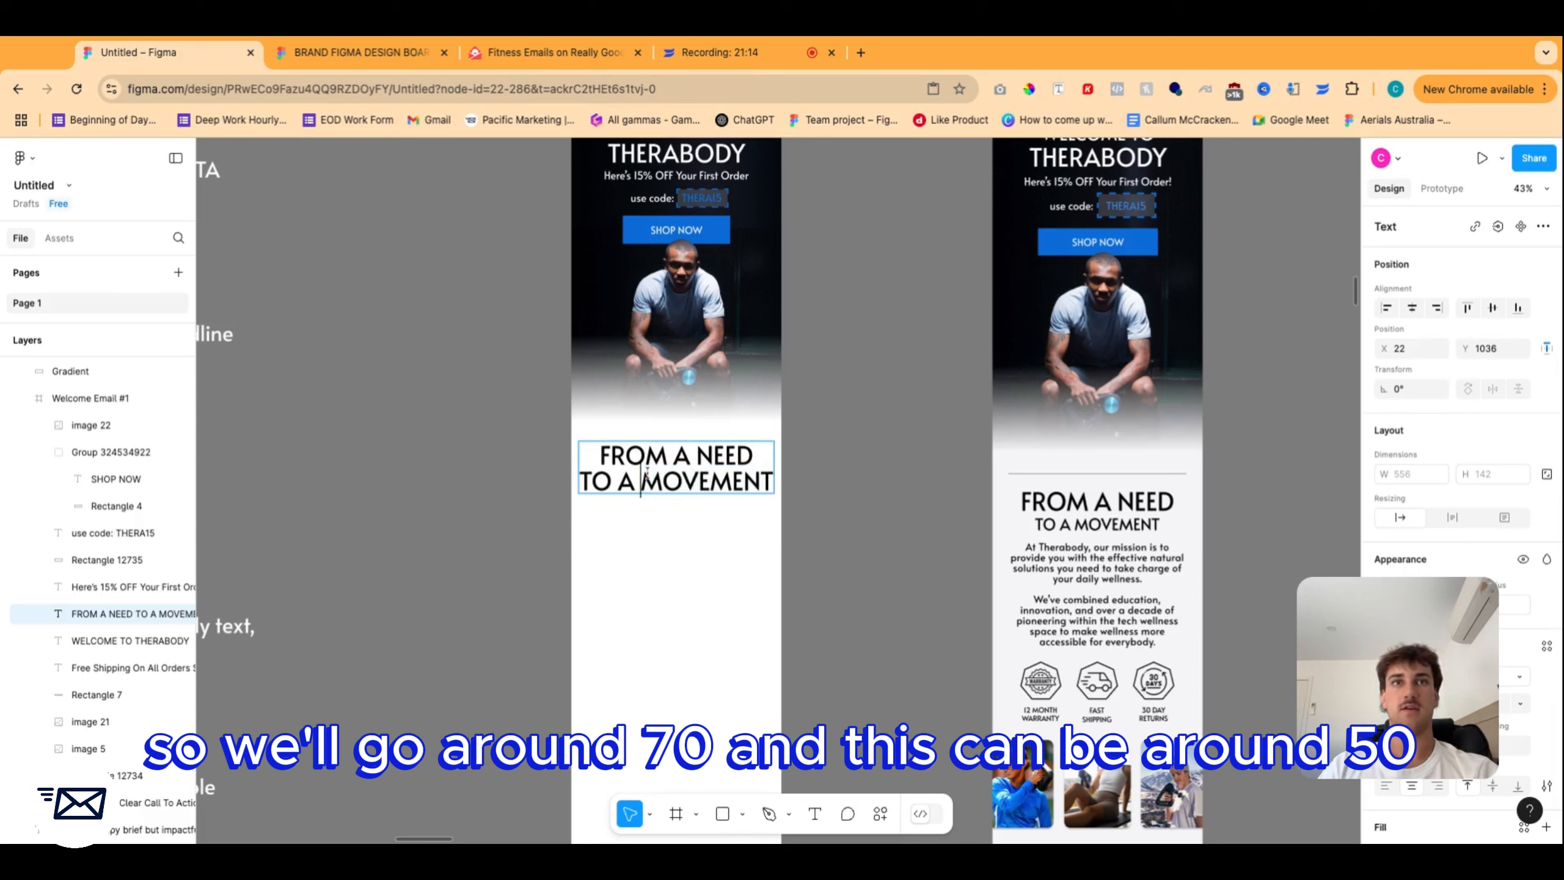
{"action": "triple_click", "coordinate": [712, 484]}
{"action": "left_click", "coordinate": [1504, 708]}
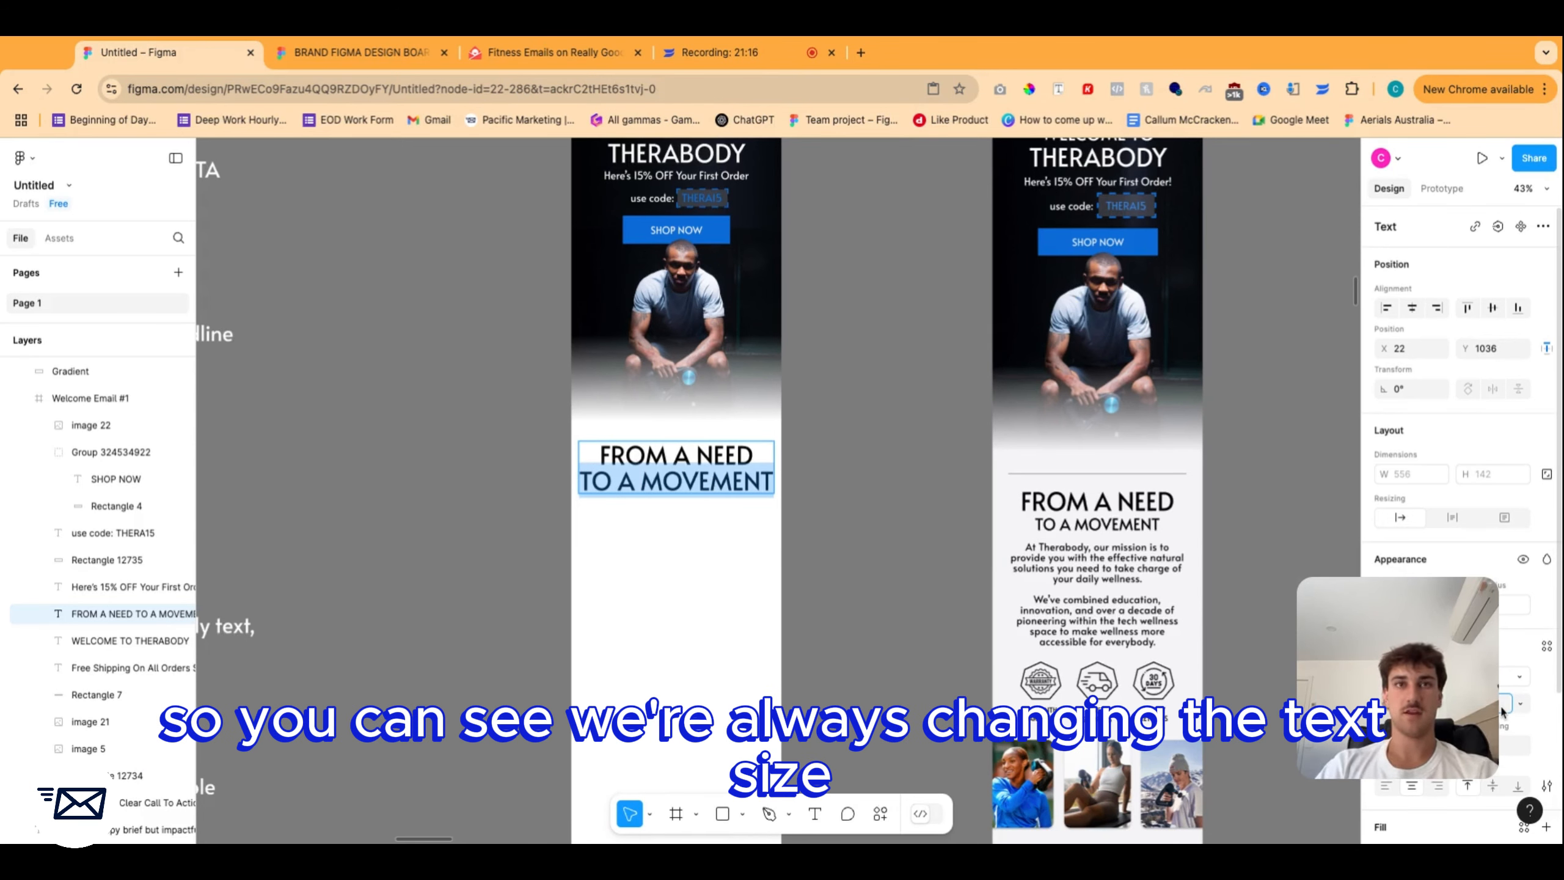
{"action": "type", "text": "50"}
{"action": "key", "text": "Return"}
{"action": "type", "text": "55"}
{"action": "key", "text": "Return"}
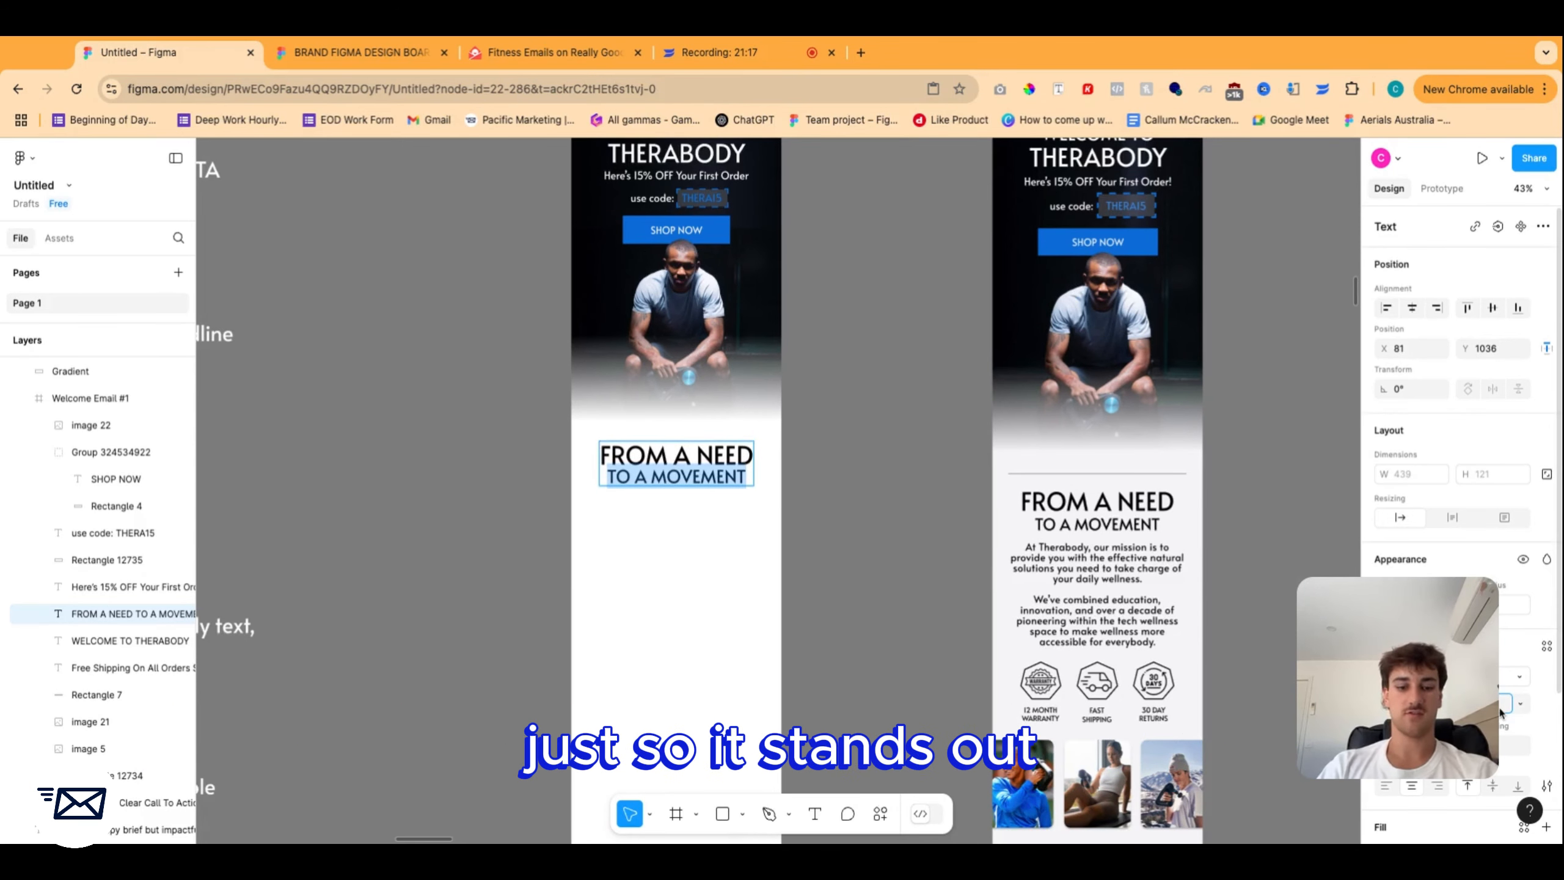
{"action": "left_click", "coordinate": [1500, 710]}
Check the font sizes of both lines in the reference email's FROM A NEED TO A MOVEMENT headline.
{"action": "left_click", "coordinate": [1108, 524]}
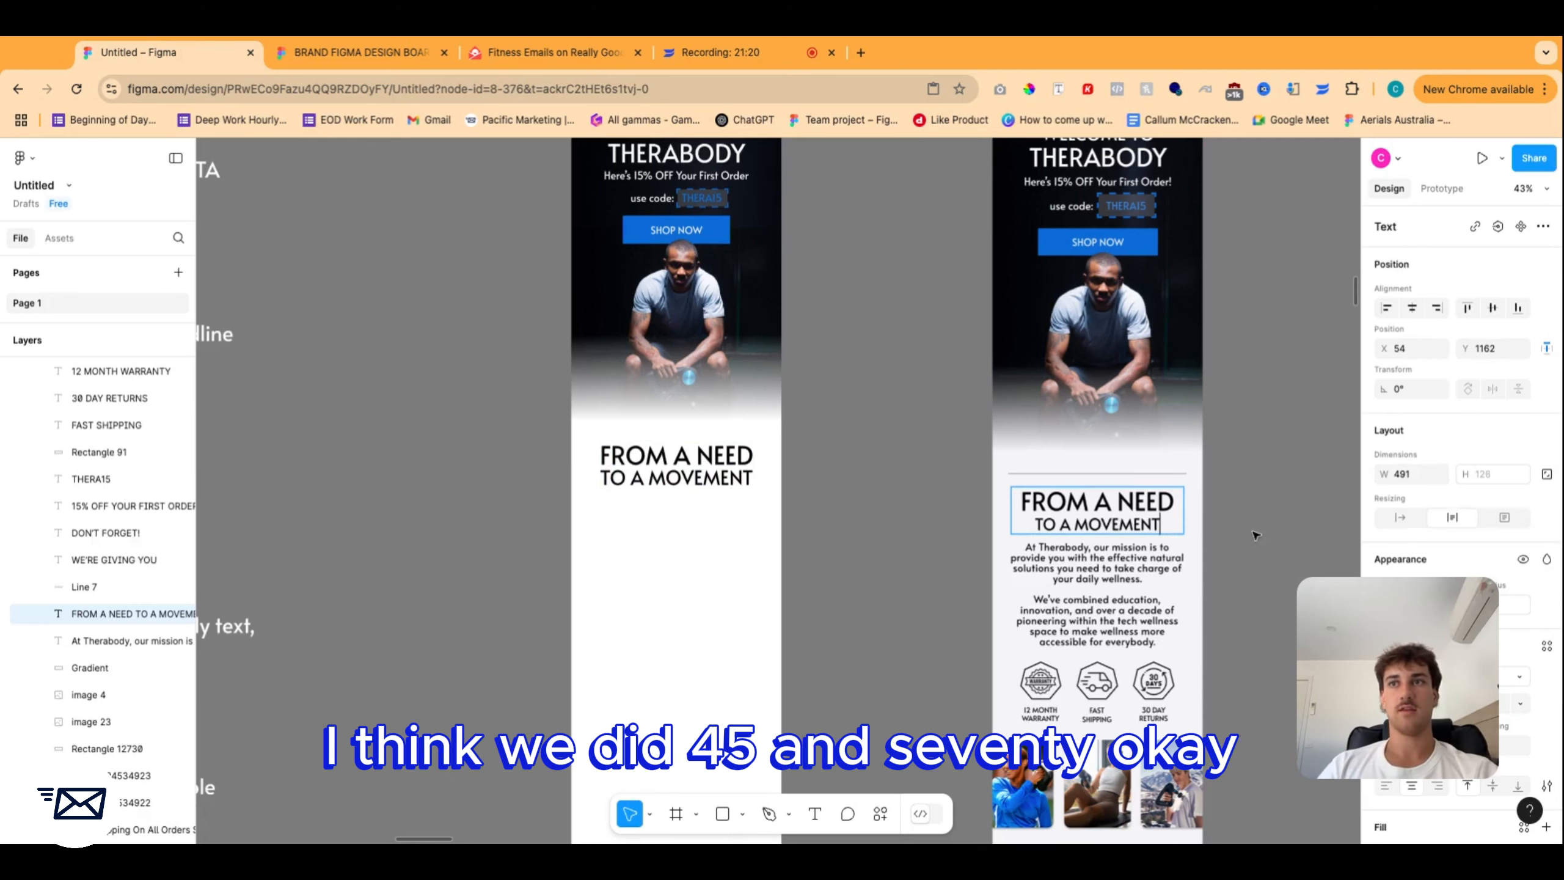
{"action": "double_click", "coordinate": [1107, 528]}
{"action": "double_click", "coordinate": [1120, 497]}
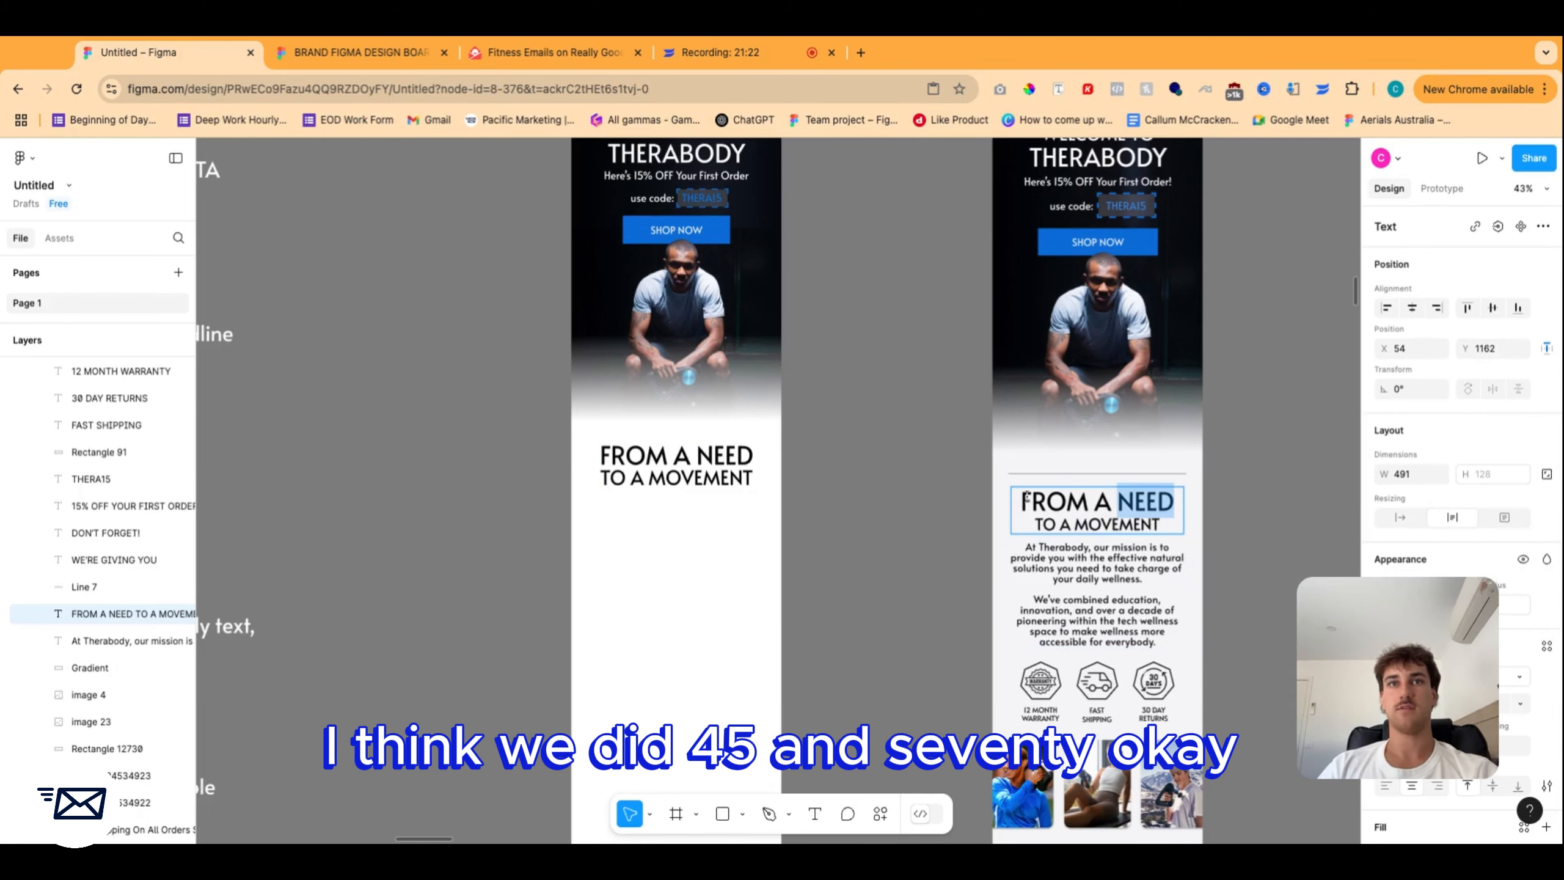
Set the font size of the "TO A MOVEMENT" line to 45 and increase the headline's line height to separate the two lines.
{"action": "triple_click", "coordinate": [685, 478]}
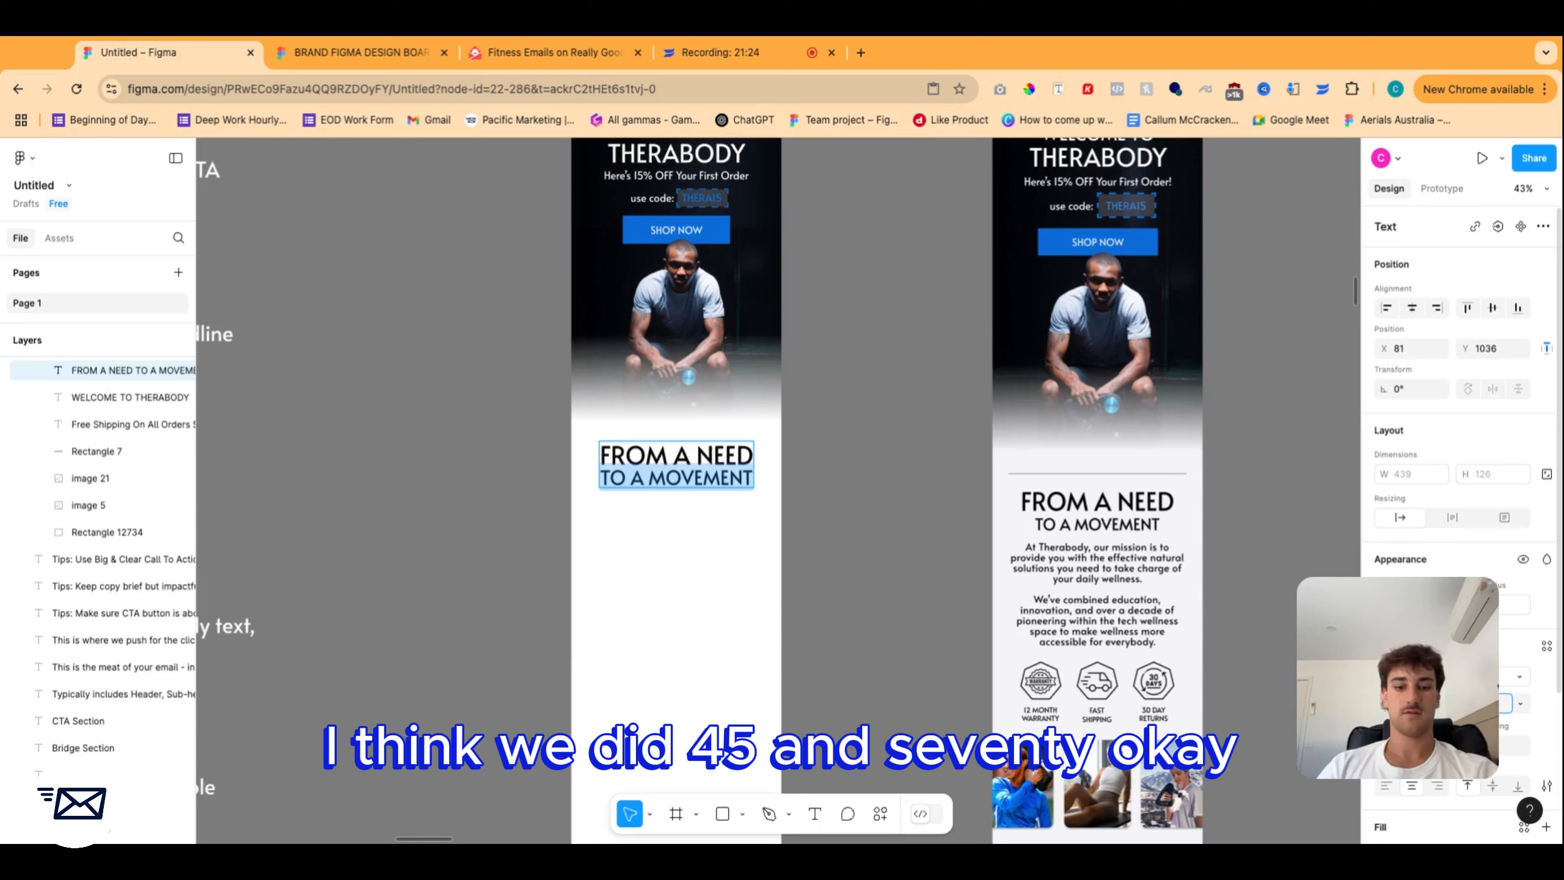
{"action": "type", "text": "45"}
{"action": "key", "text": "Return"}
{"action": "left_click", "coordinate": [850, 522]}
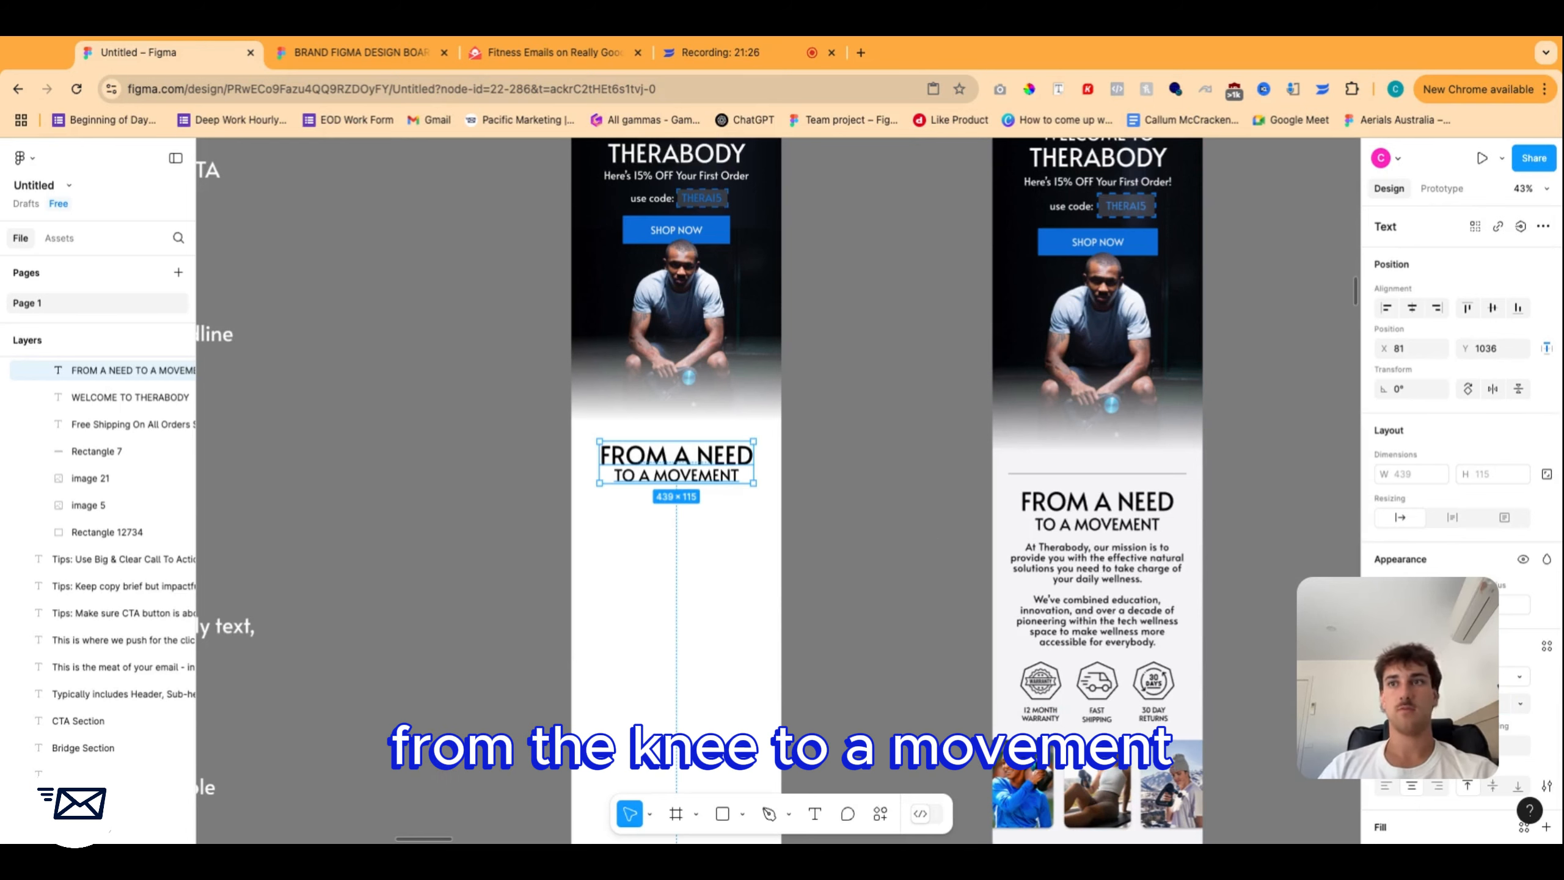
{"action": "left_click_drag", "start_coordinate": [1385, 745], "coordinate": [1410, 745]}
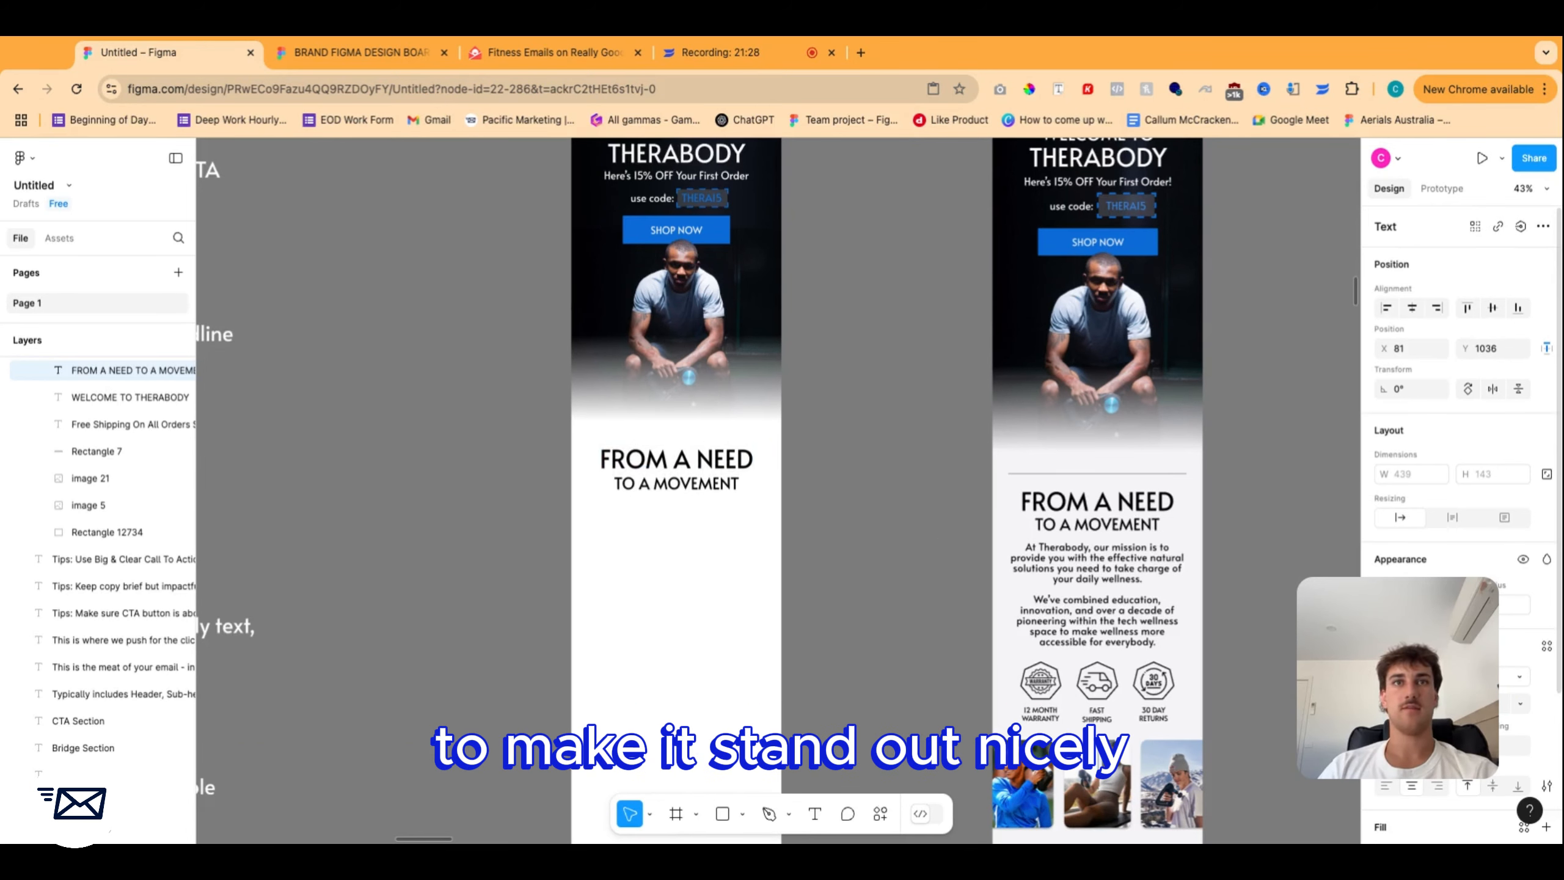
{"action": "left_click", "coordinate": [948, 589]}
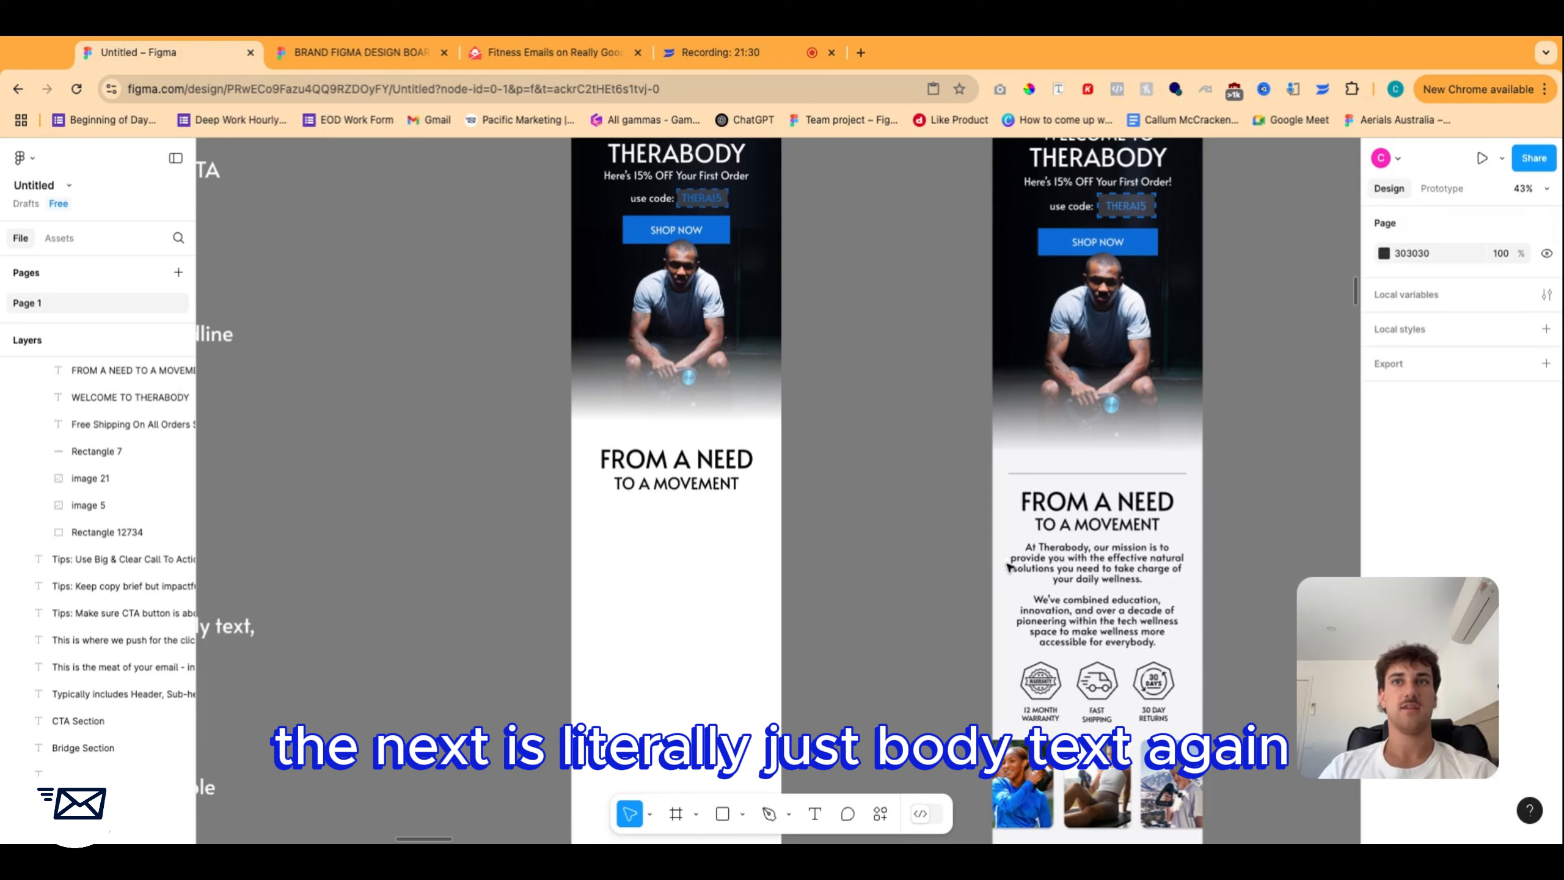
Copy the two-paragraph body text from the reference email and position it just below the "TO A MOVEMENT" headline.
{"action": "scroll", "coordinate": [1050, 564], "scroll_direction": "up", "scroll_amount": 1}
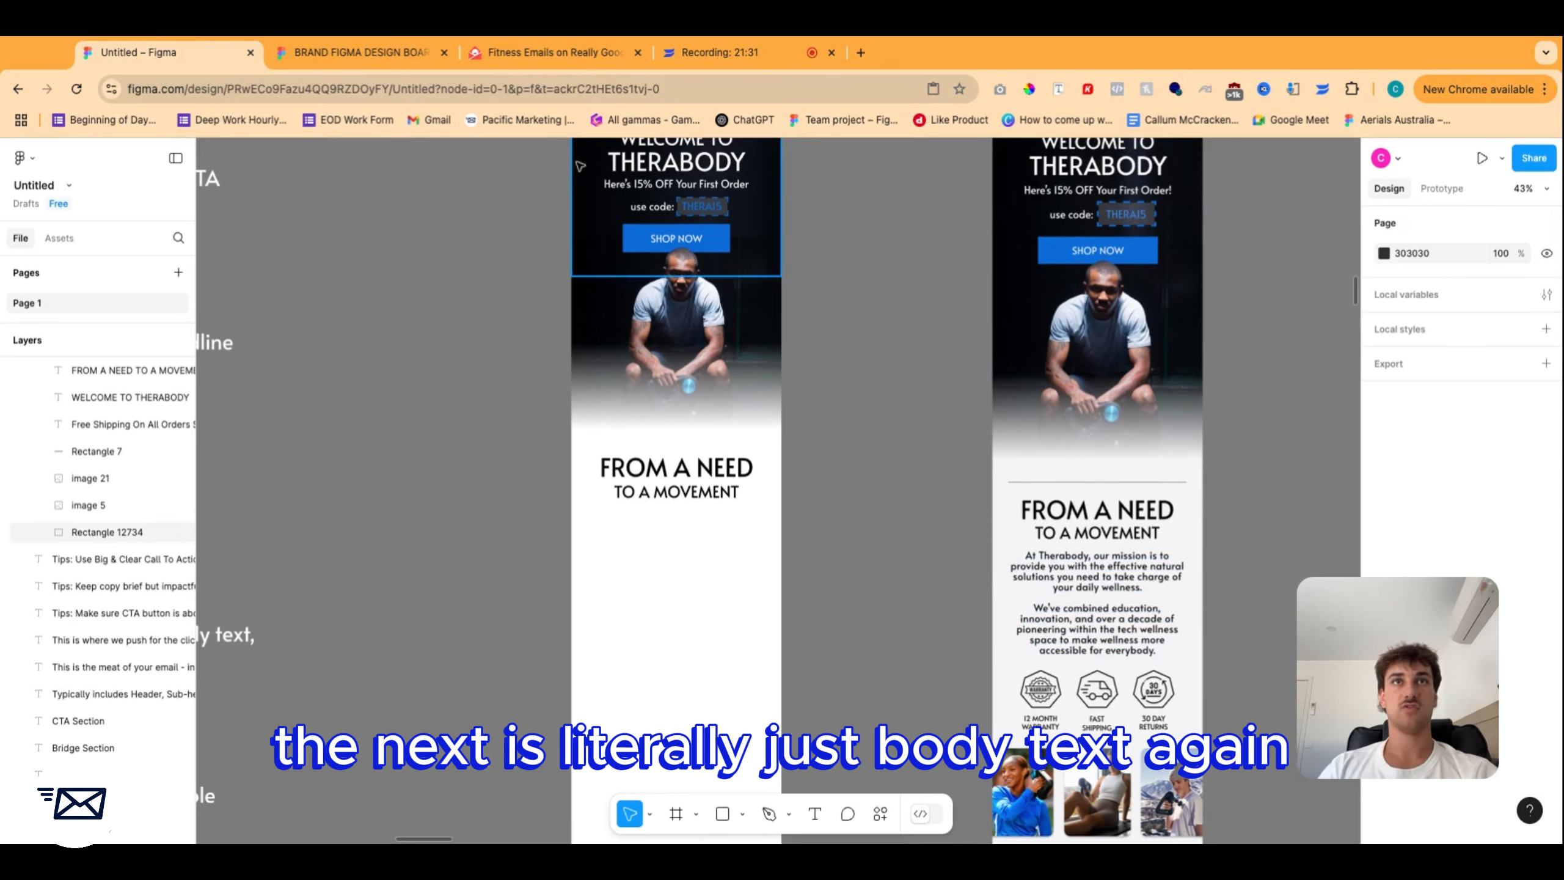
{"action": "left_click", "coordinate": [1096, 587]}
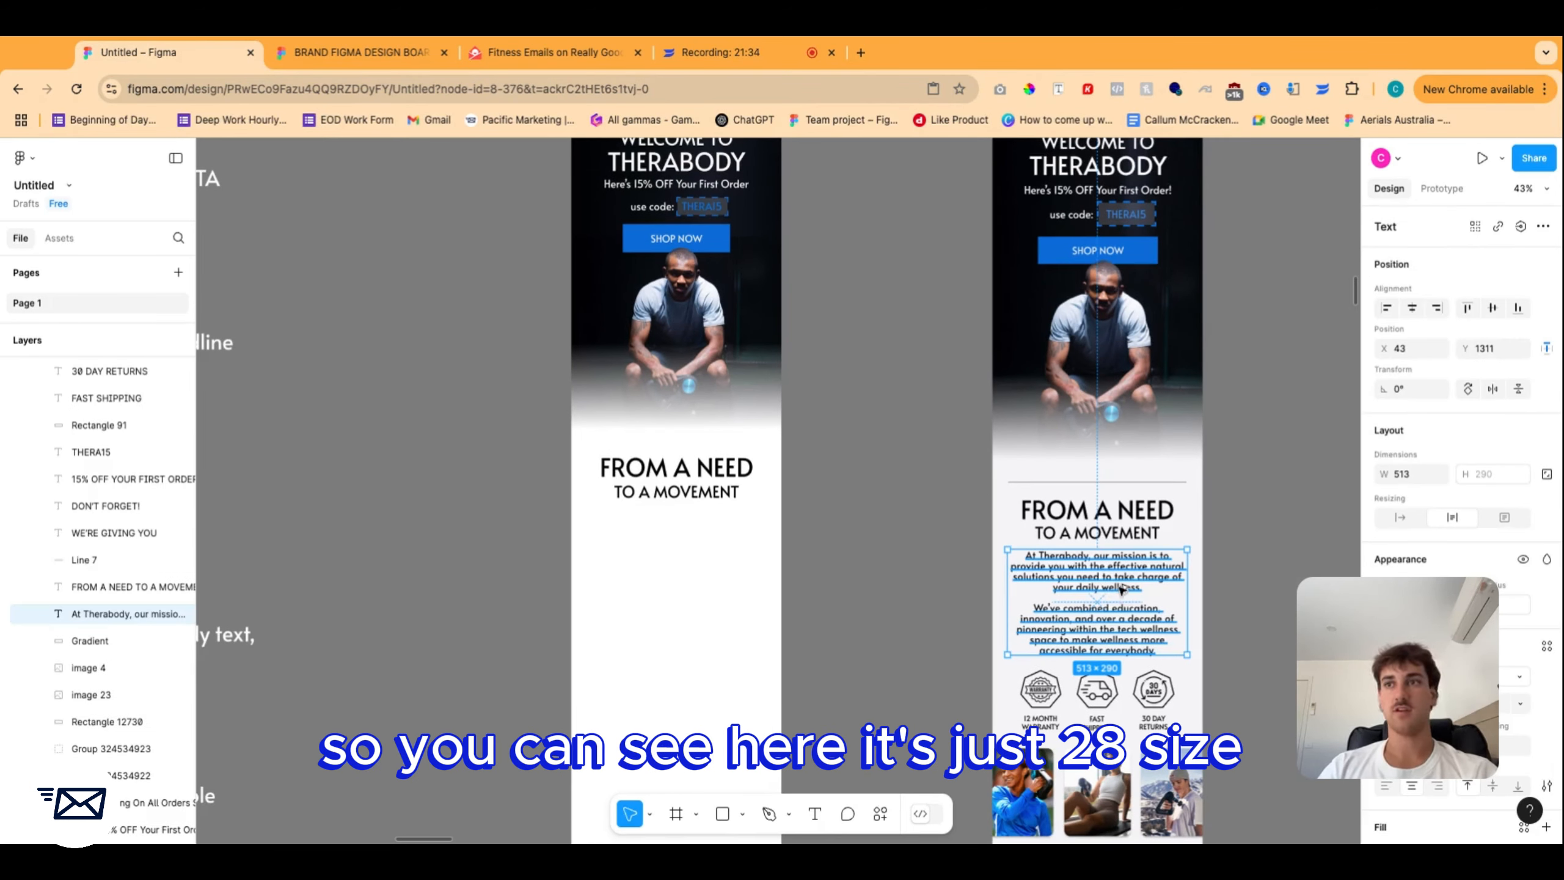
{"action": "left_click_drag", "start_coordinate": [1122, 590], "coordinate": [732, 558]}
{"action": "key", "text": "Up"}
{"action": "key", "text": "Up"}
{"action": "key", "text": "Up"}
{"action": "key", "text": "Up"}
{"action": "key", "text": "Up"}
{"action": "key", "text": "Up"}
{"action": "key", "text": "Up"}
{"action": "key", "text": "Up"}
{"action": "key", "text": "Up"}
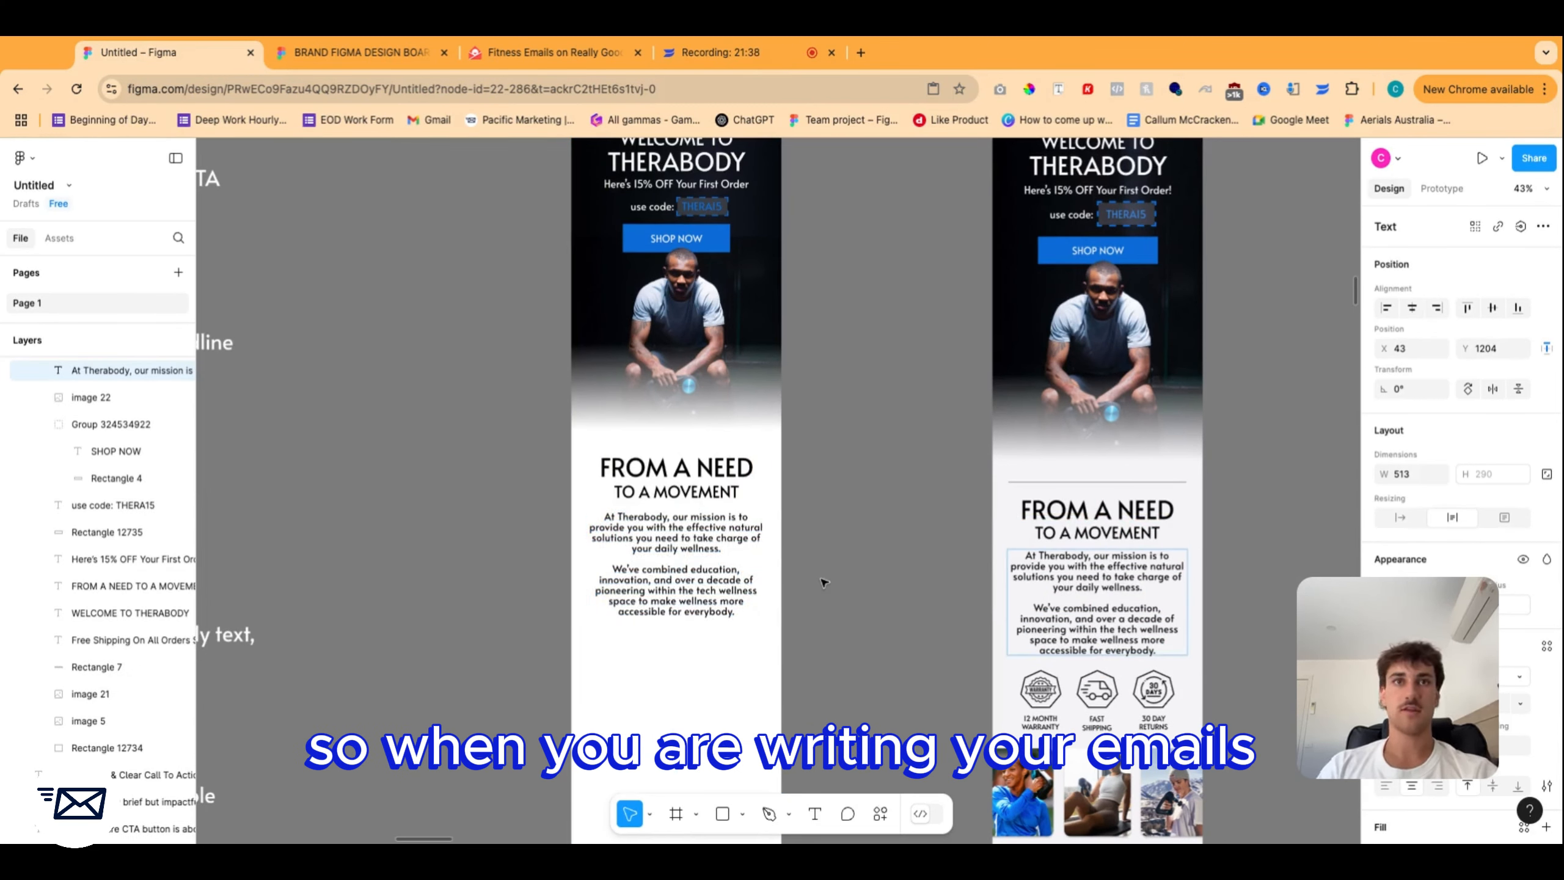
{"action": "left_click", "coordinate": [824, 582]}
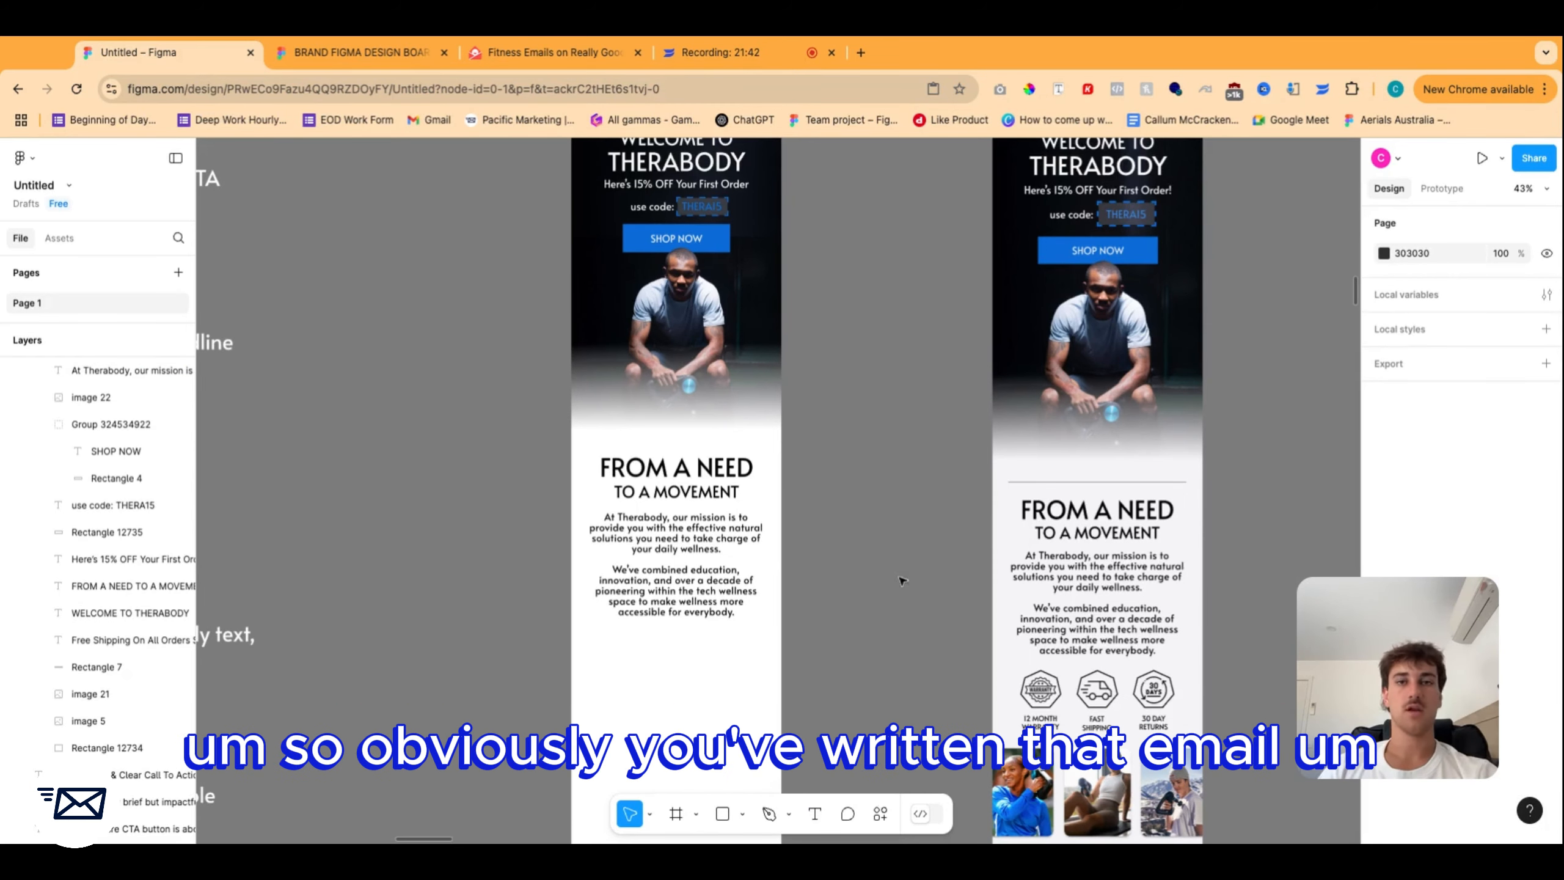
Copy the 12 month warranty, fast shipping and 30 day returns icons with their captions from the Brand Icons board.
{"action": "scroll", "coordinate": [834, 598], "scroll_direction": "down", "scroll_amount": 5}
{"action": "scroll", "coordinate": [834, 597], "scroll_direction": "up", "scroll_amount": 5}
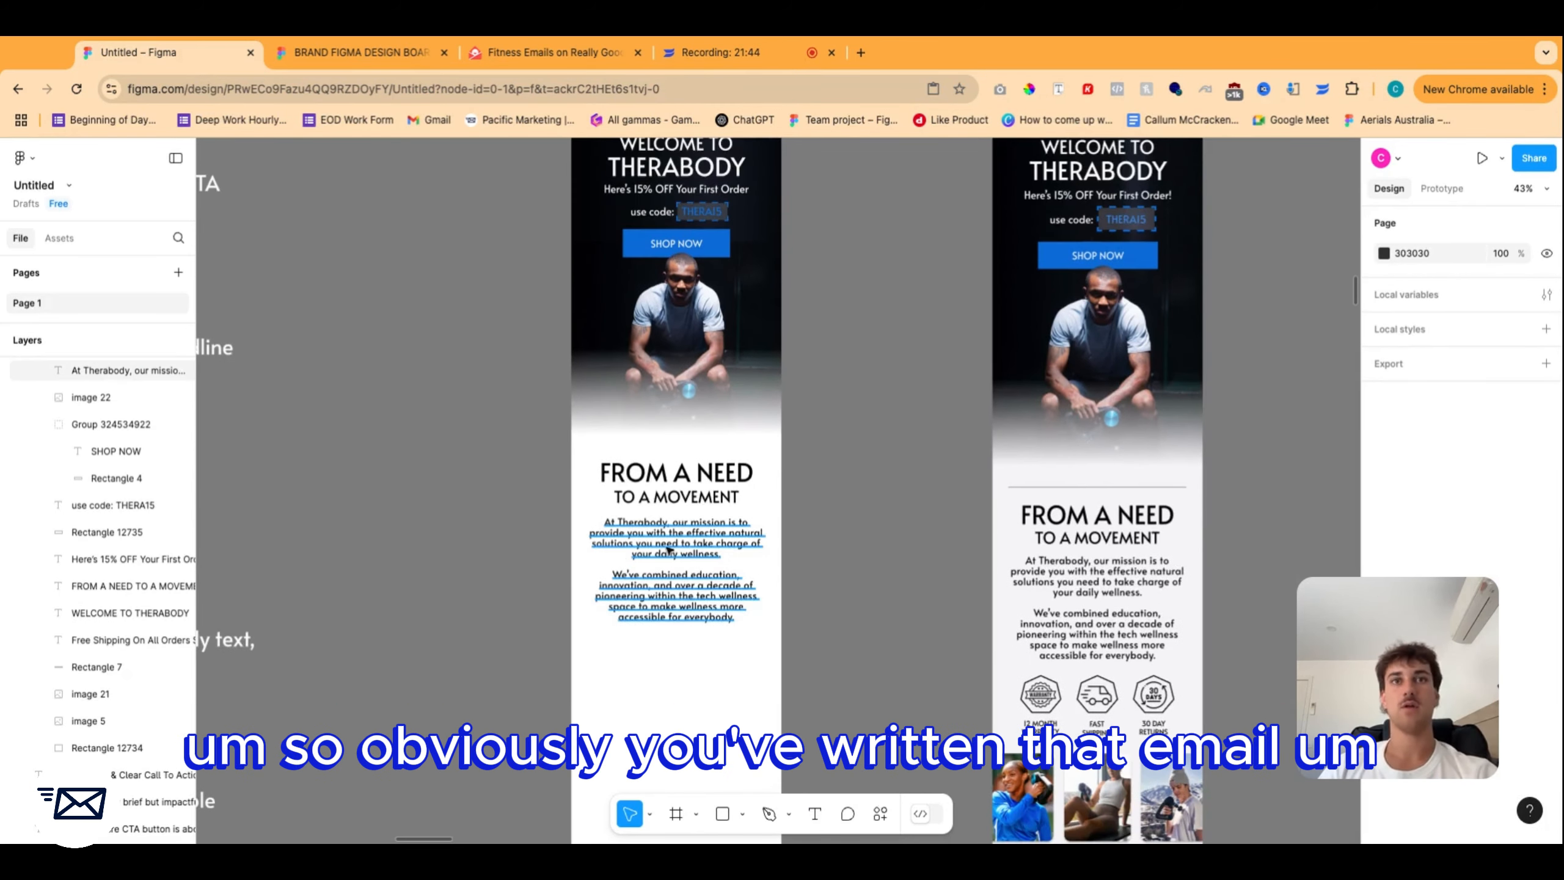
{"action": "scroll", "coordinate": [926, 652], "scroll_direction": "down", "scroll_amount": 3}
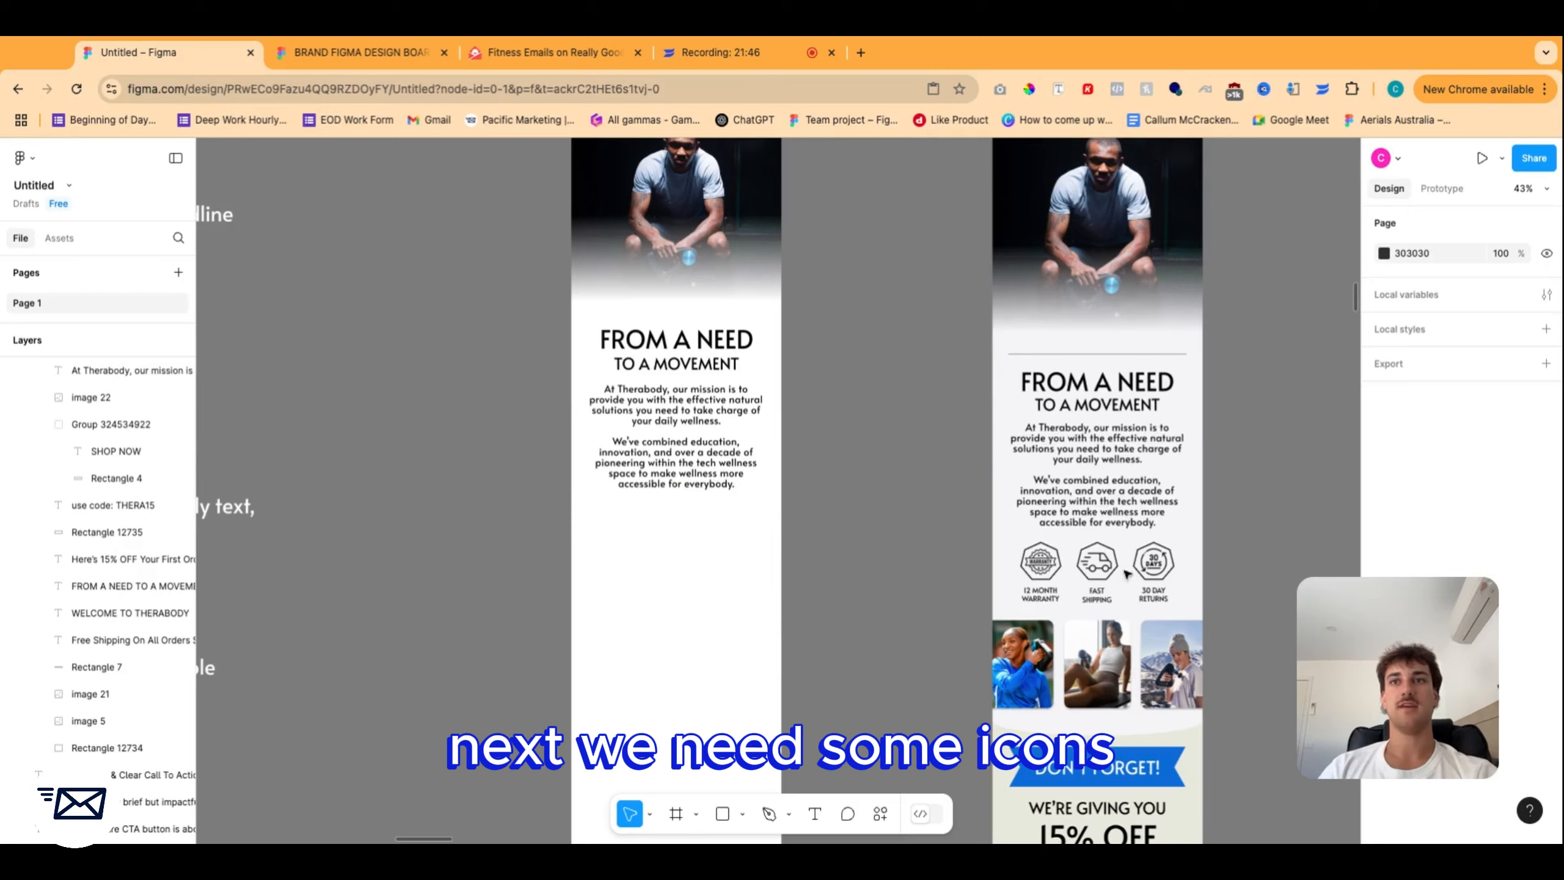
{"action": "scroll", "coordinate": [973, 536], "scroll_direction": "down", "scroll_amount": 10}
{"action": "scroll", "coordinate": [940, 440], "scroll_direction": "up", "scroll_amount": 3}
{"action": "scroll", "coordinate": [941, 440], "scroll_direction": "right", "scroll_amount": 10}
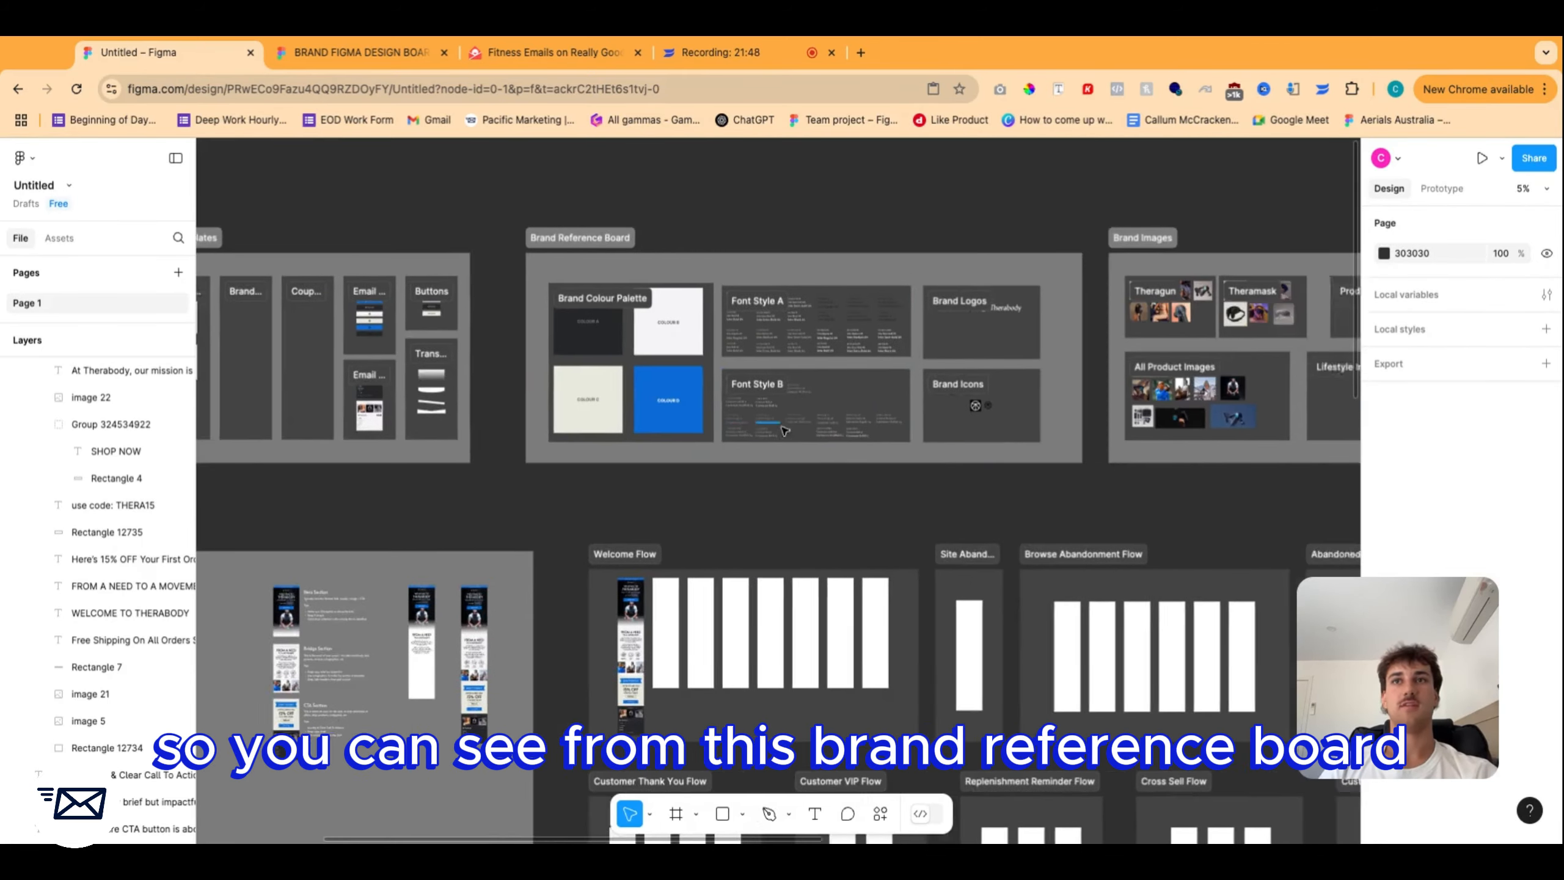
{"action": "scroll", "coordinate": [646, 398], "scroll_direction": "up", "scroll_amount": 10}
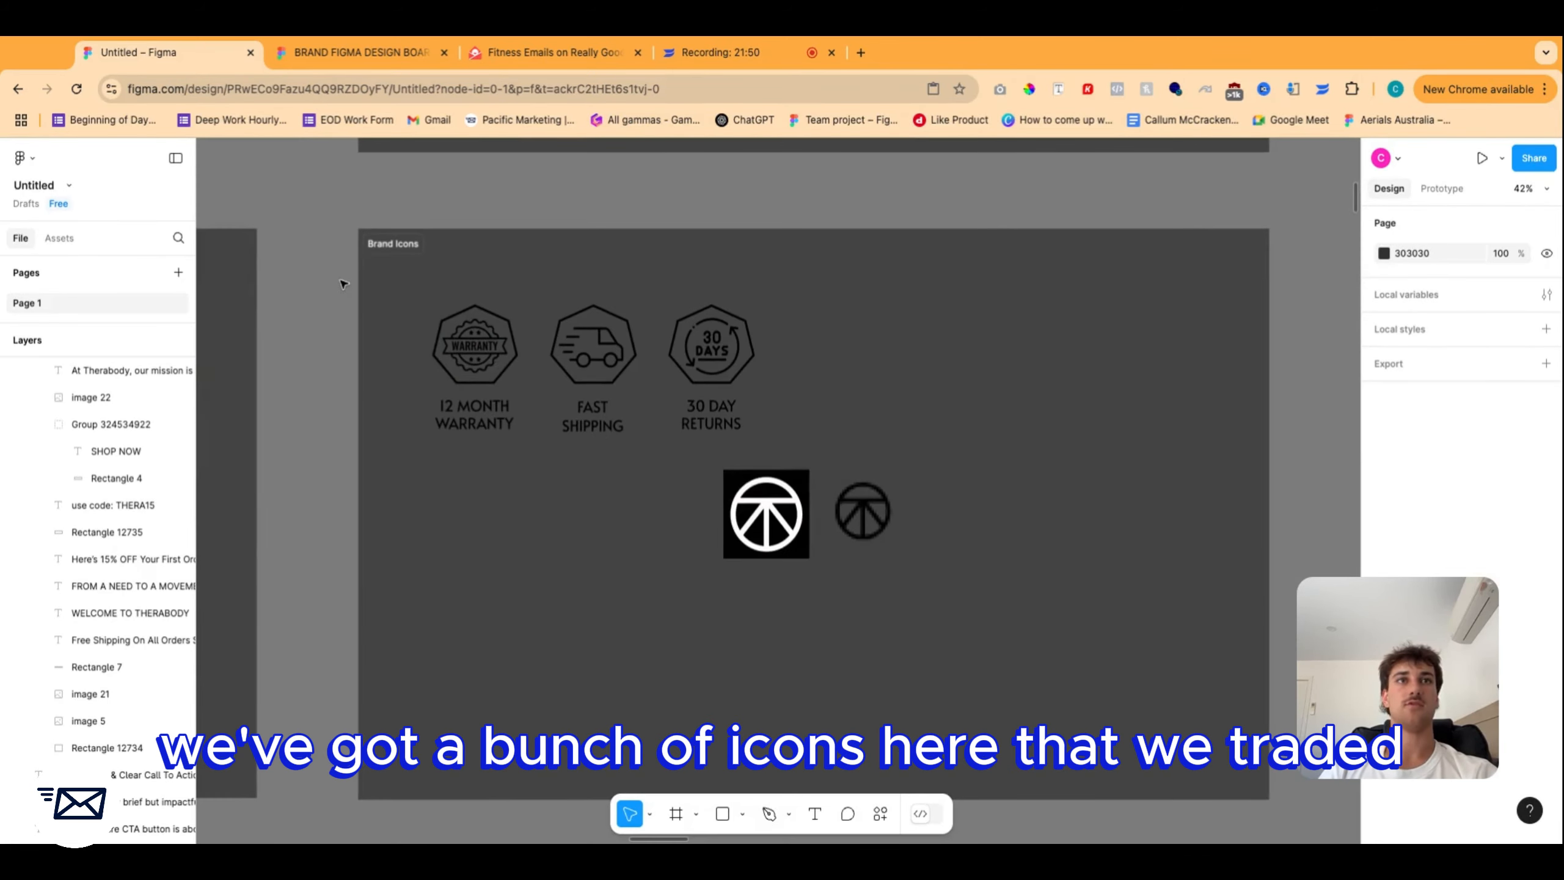
{"action": "left_click_drag", "start_coordinate": [343, 283], "coordinate": [766, 441]}
{"action": "scroll", "coordinate": [763, 439], "scroll_direction": "down", "scroll_amount": 5}
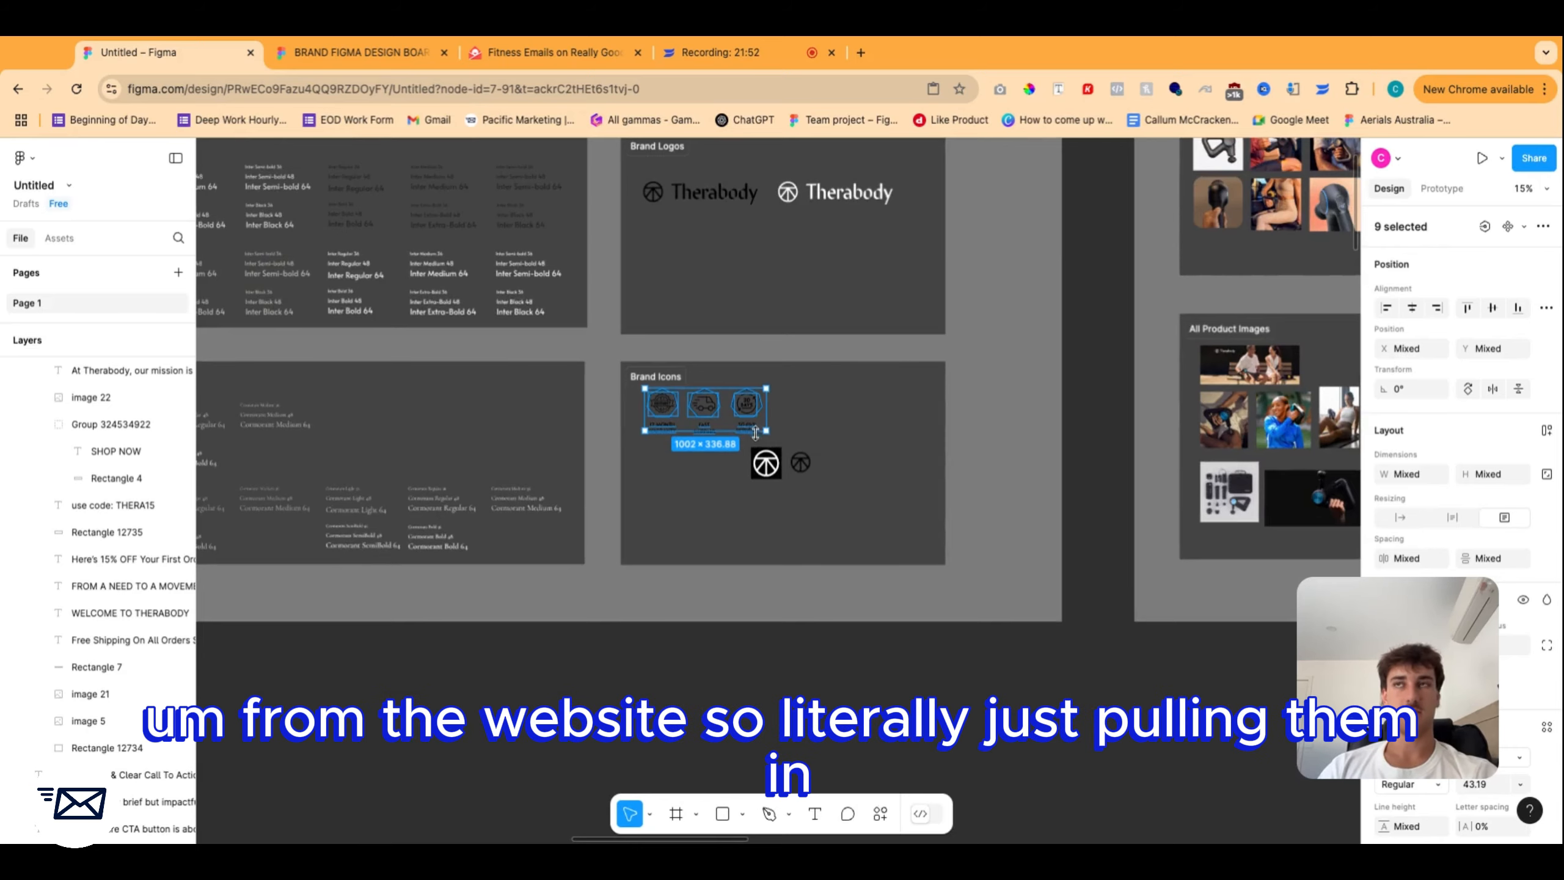
Paste the three icons with captions below the email's body text and scale them down proportionally to fit its width.
{"action": "scroll", "coordinate": [755, 433], "scroll_direction": "down", "scroll_amount": 10}
{"action": "scroll", "coordinate": [597, 468], "scroll_direction": "up", "scroll_amount": 5}
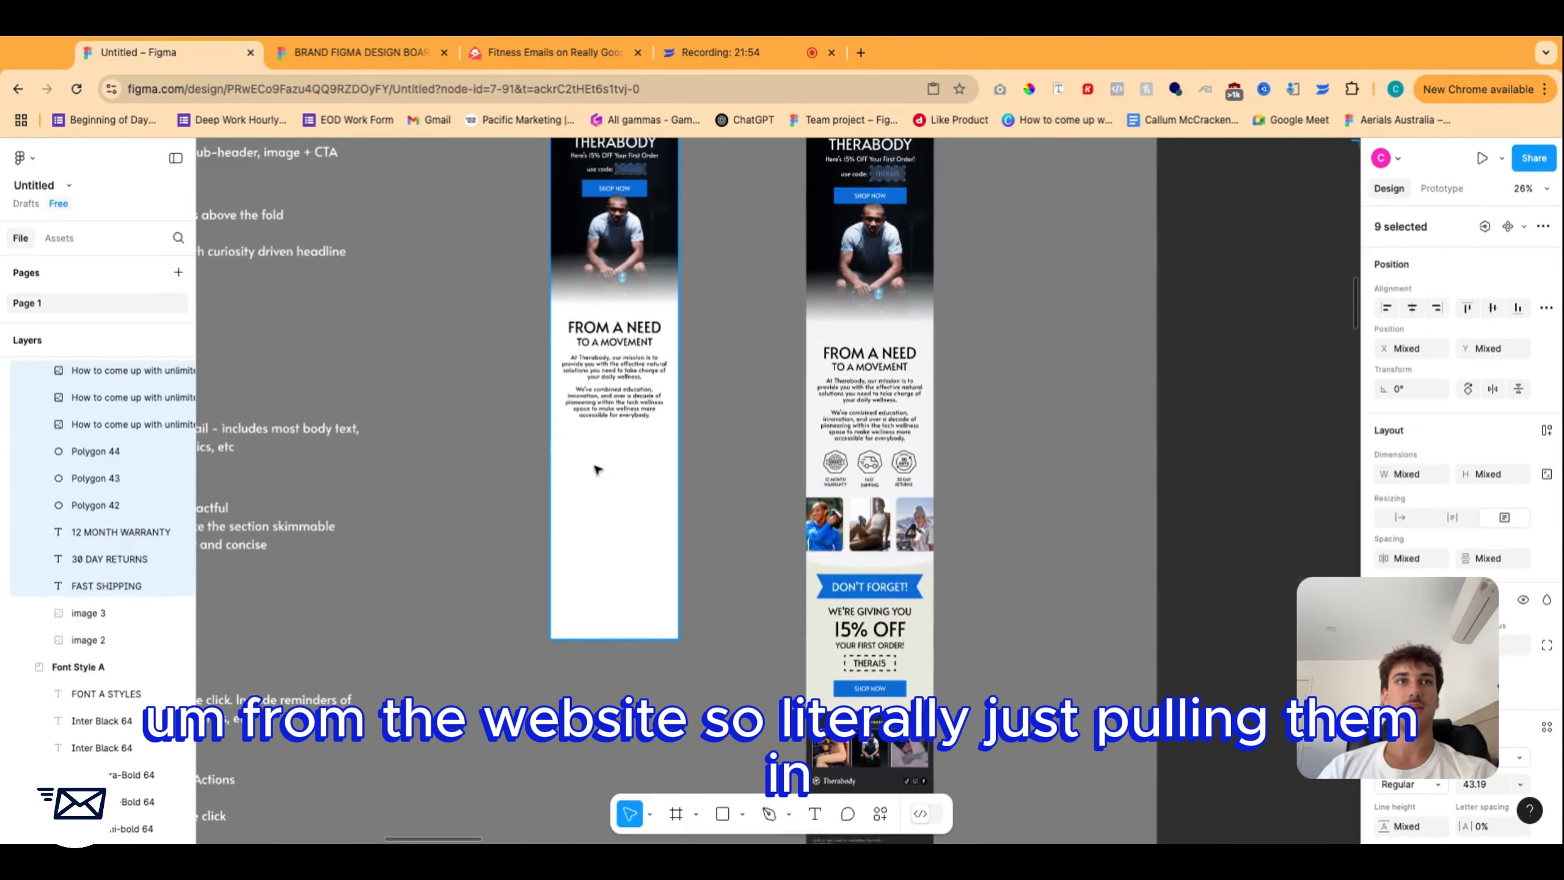
{"action": "scroll", "coordinate": [596, 468], "scroll_direction": "up", "scroll_amount": 5}
{"action": "key", "text": "ctrl+v"}
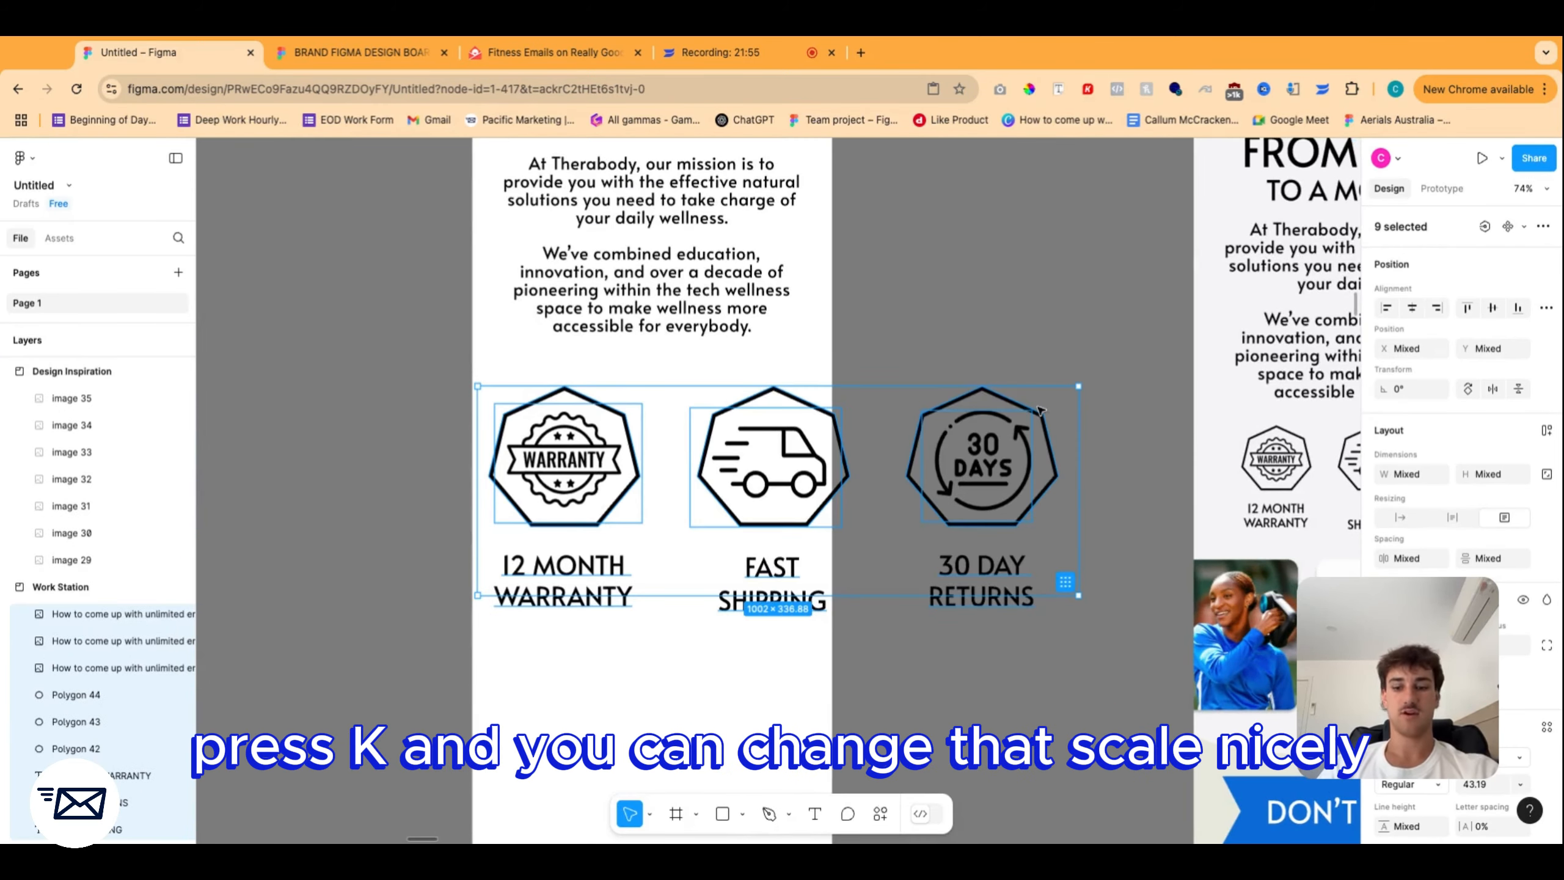
{"action": "key", "text": "k"}
{"action": "left_click_drag", "start_coordinate": [1080, 386], "coordinate": [767, 440]}
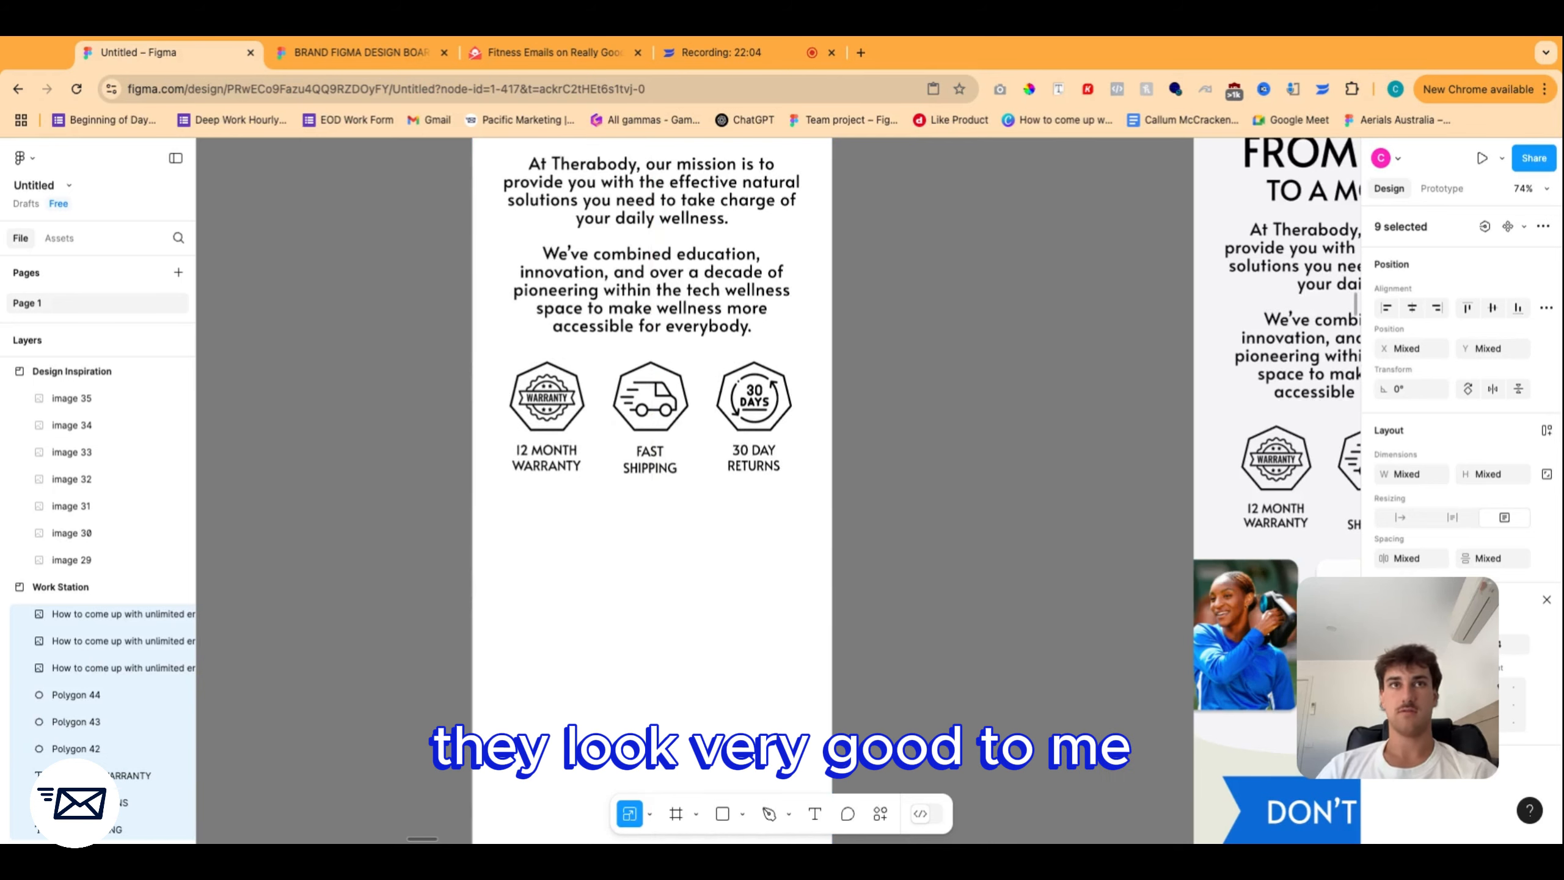
{"action": "left_click", "coordinate": [966, 517]}
Copy the blue-jacket woman, seated woman and beanie man photos from the All Product Images board.
{"action": "scroll", "coordinate": [925, 563], "scroll_direction": "down", "scroll_amount": 5}
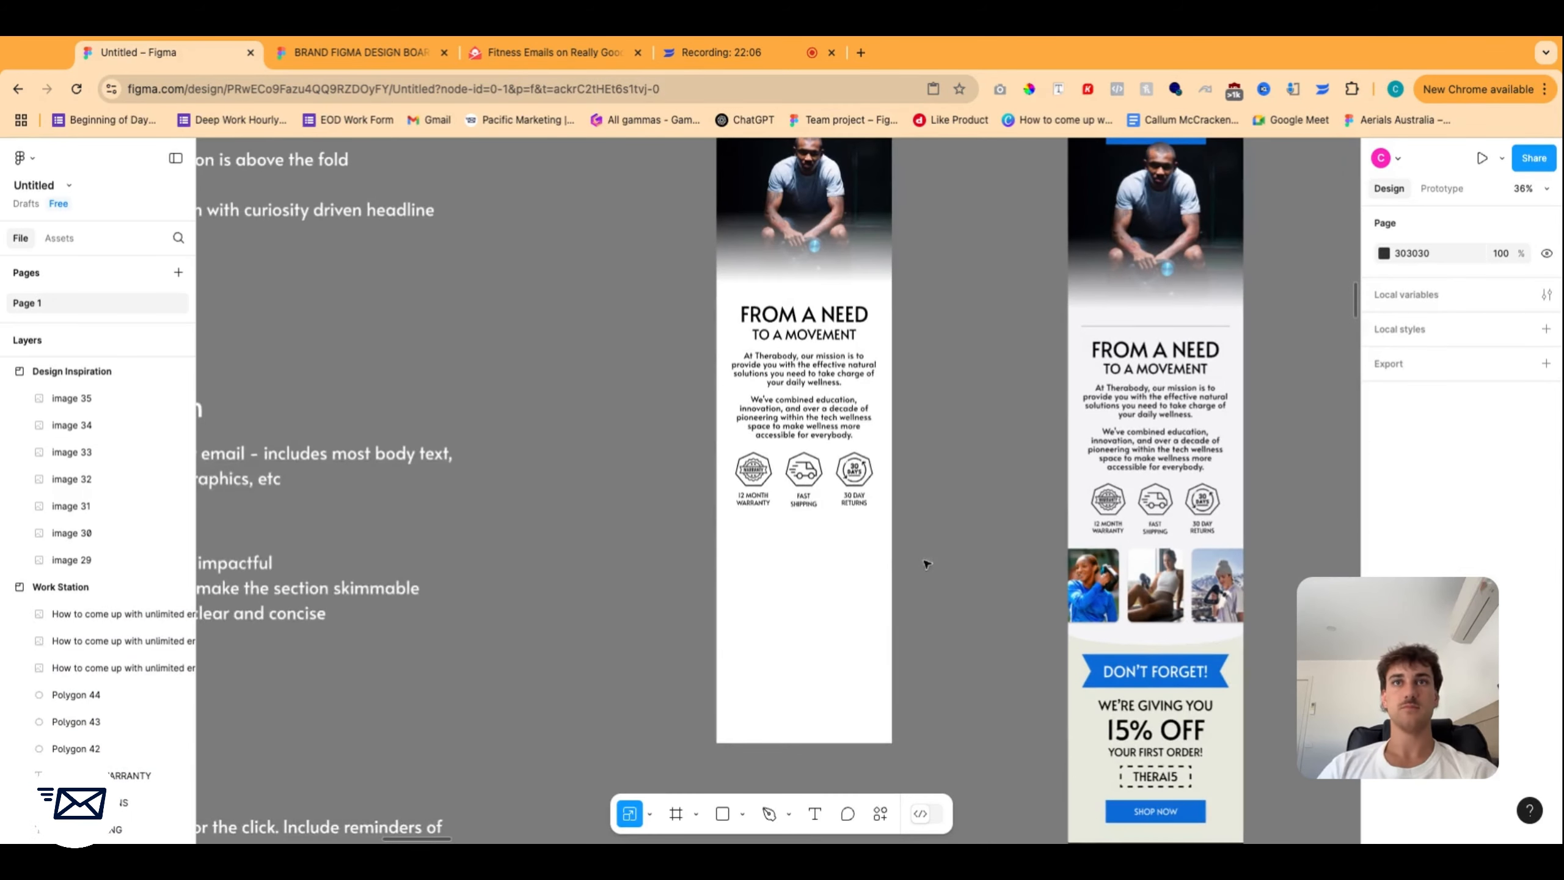
{"action": "scroll", "coordinate": [943, 606], "scroll_direction": "right", "scroll_amount": 6}
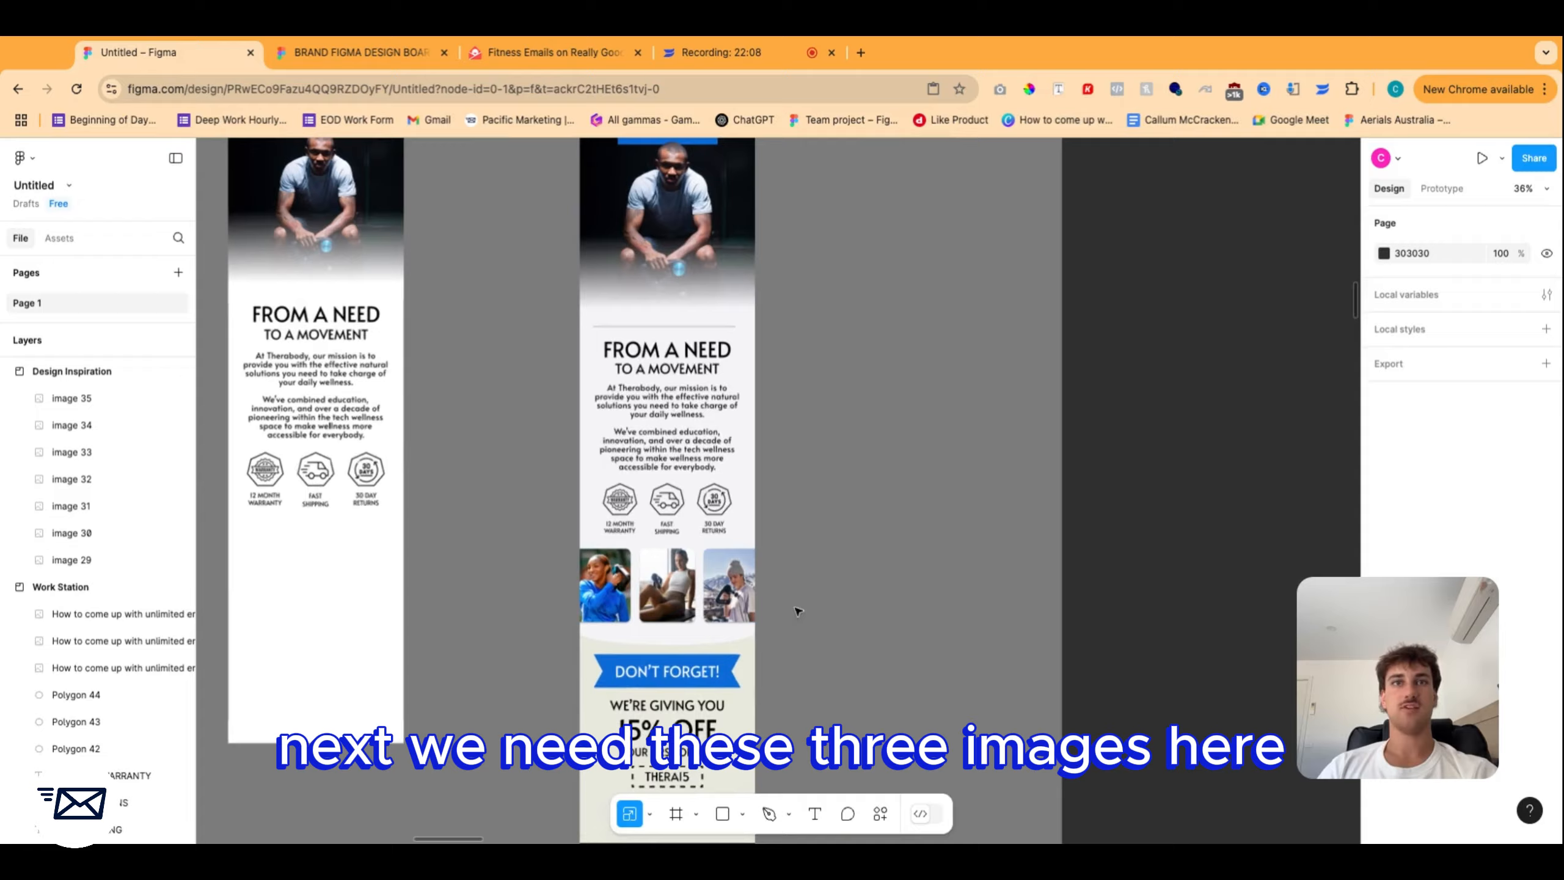
{"action": "scroll", "coordinate": [796, 611], "scroll_direction": "down", "scroll_amount": 8}
{"action": "scroll", "coordinate": [806, 548], "scroll_direction": "up", "scroll_amount": 8}
{"action": "scroll", "coordinate": [826, 530], "scroll_direction": "right", "scroll_amount": 15}
{"action": "scroll", "coordinate": [492, 542], "scroll_direction": "up", "scroll_amount": 10}
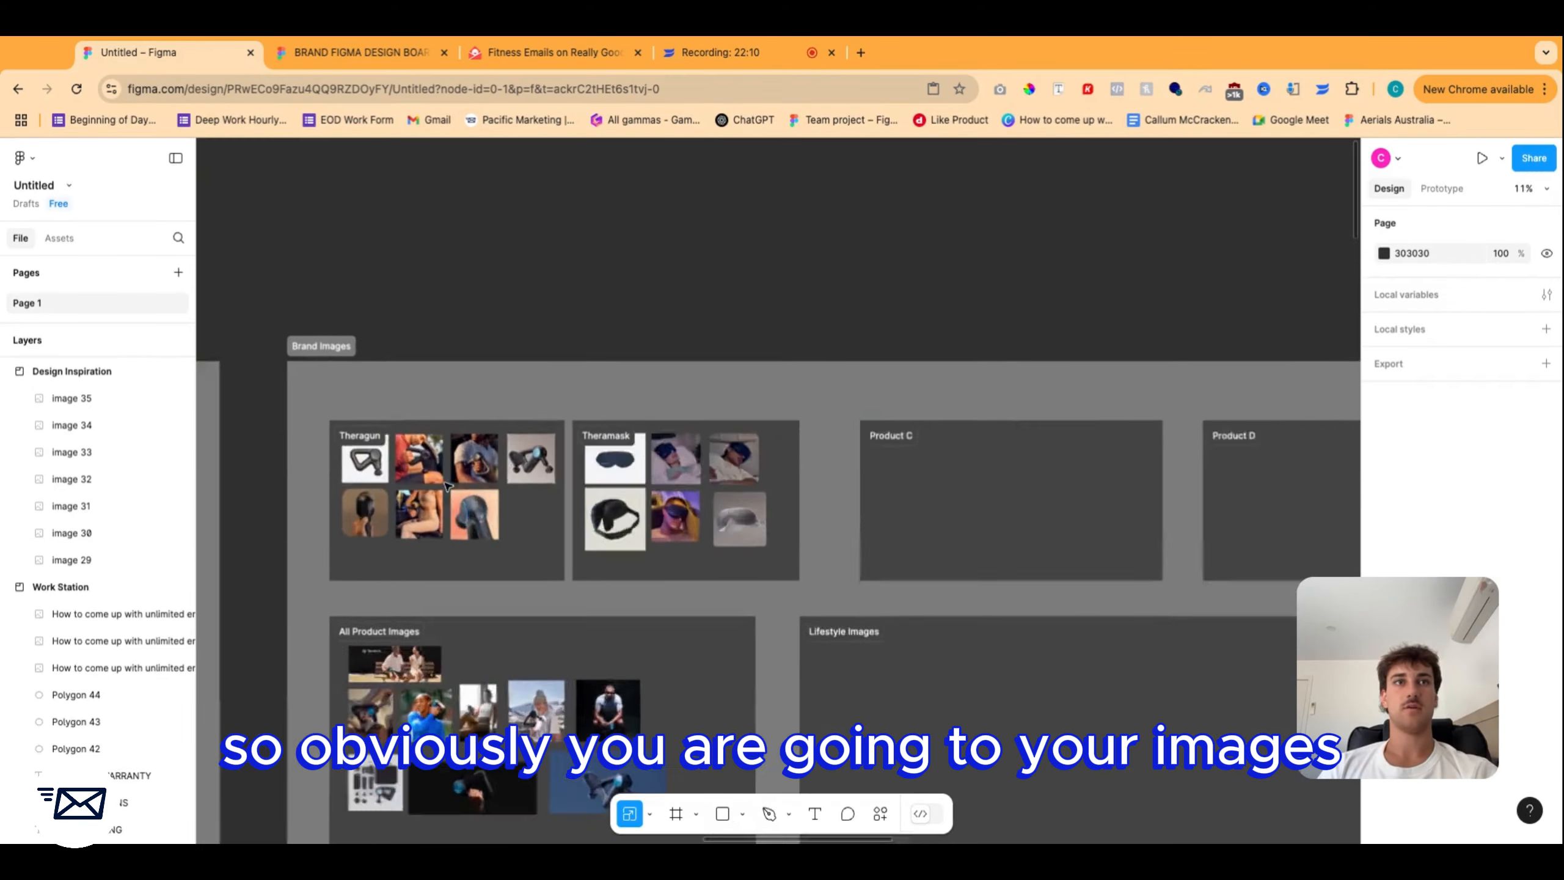
{"action": "left_click", "coordinate": [497, 578]}
{"action": "left_click", "coordinate": [585, 610], "text": "shift"}
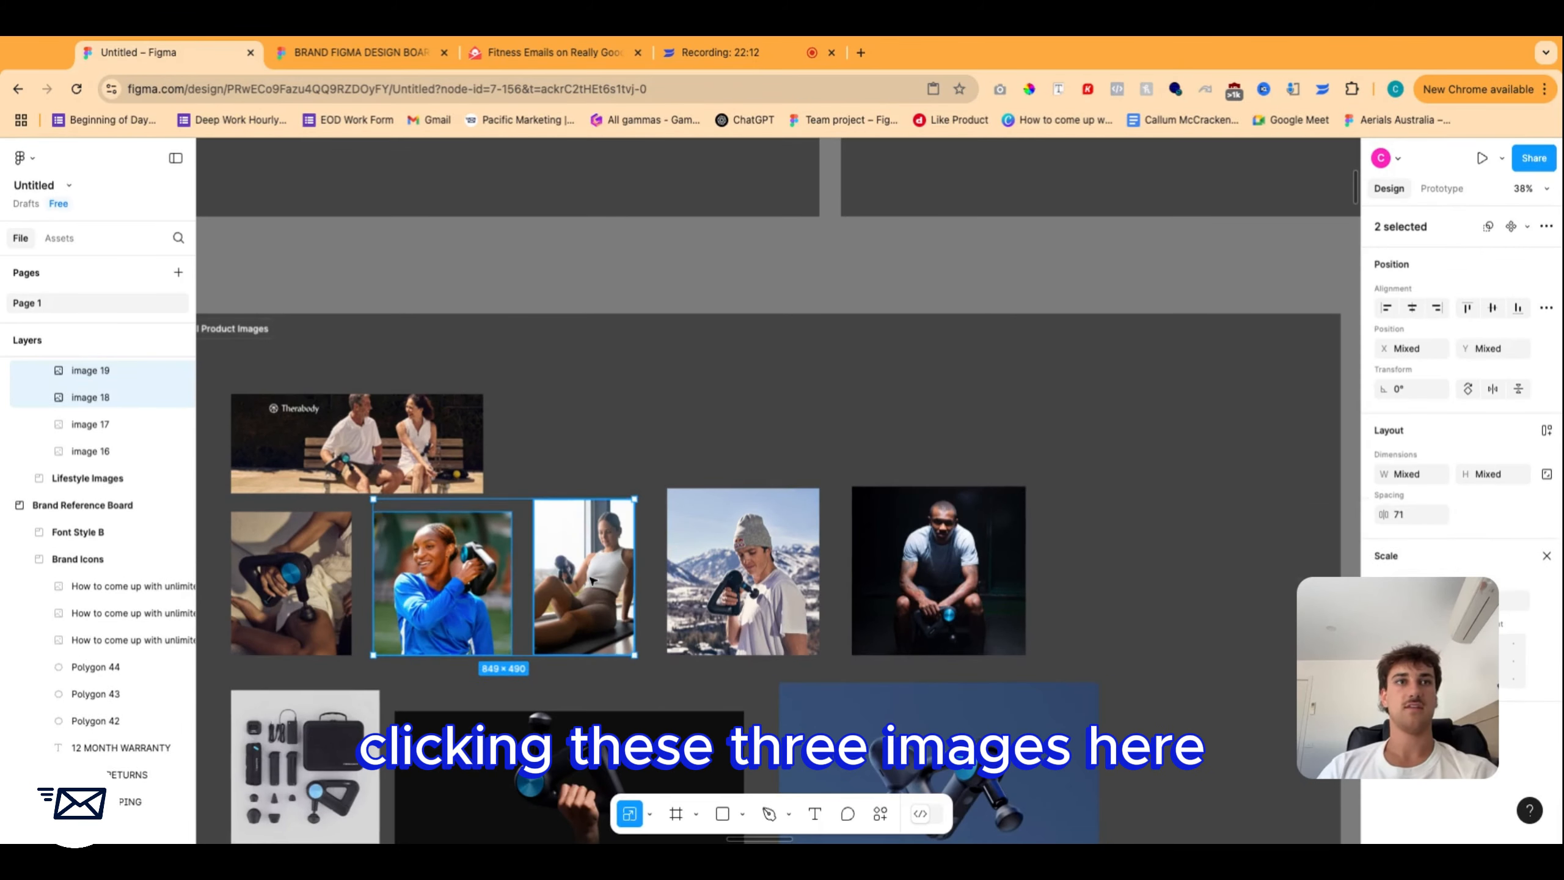
{"action": "left_click", "coordinate": [700, 617], "text": "shift"}
{"action": "scroll", "coordinate": [700, 617], "scroll_direction": "down", "scroll_amount": 1}
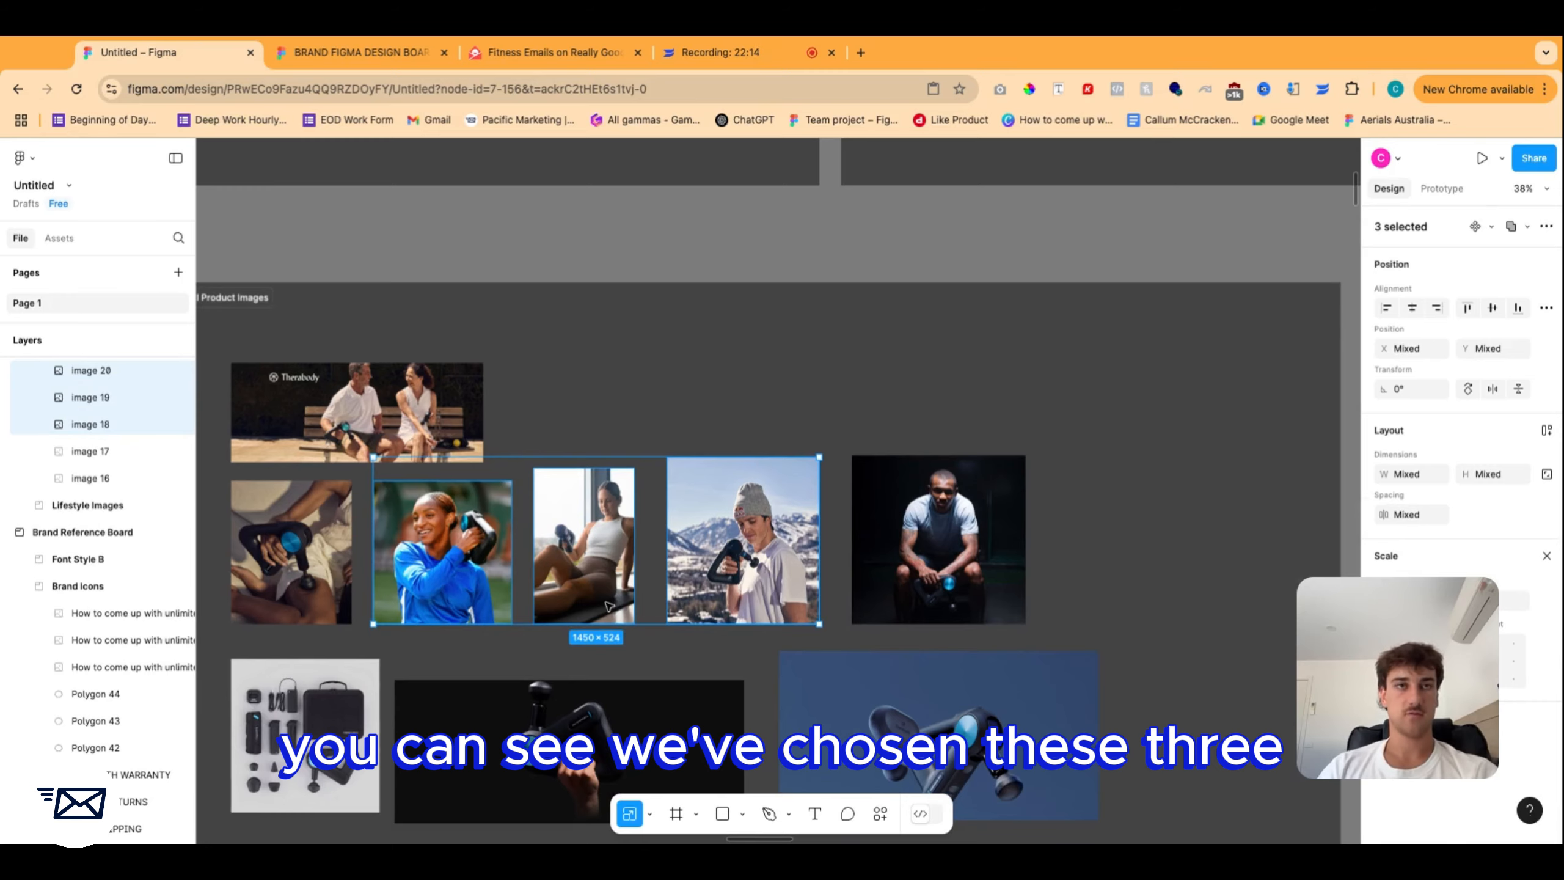
Paste the three photos below the icon row in the new email and align their top edges.
{"action": "scroll", "coordinate": [530, 578], "scroll_direction": "down", "scroll_amount": 6}
{"action": "scroll", "coordinate": [726, 567], "scroll_direction": "left", "scroll_amount": 20}
{"action": "scroll", "coordinate": [705, 594], "scroll_direction": "down", "scroll_amount": 12}
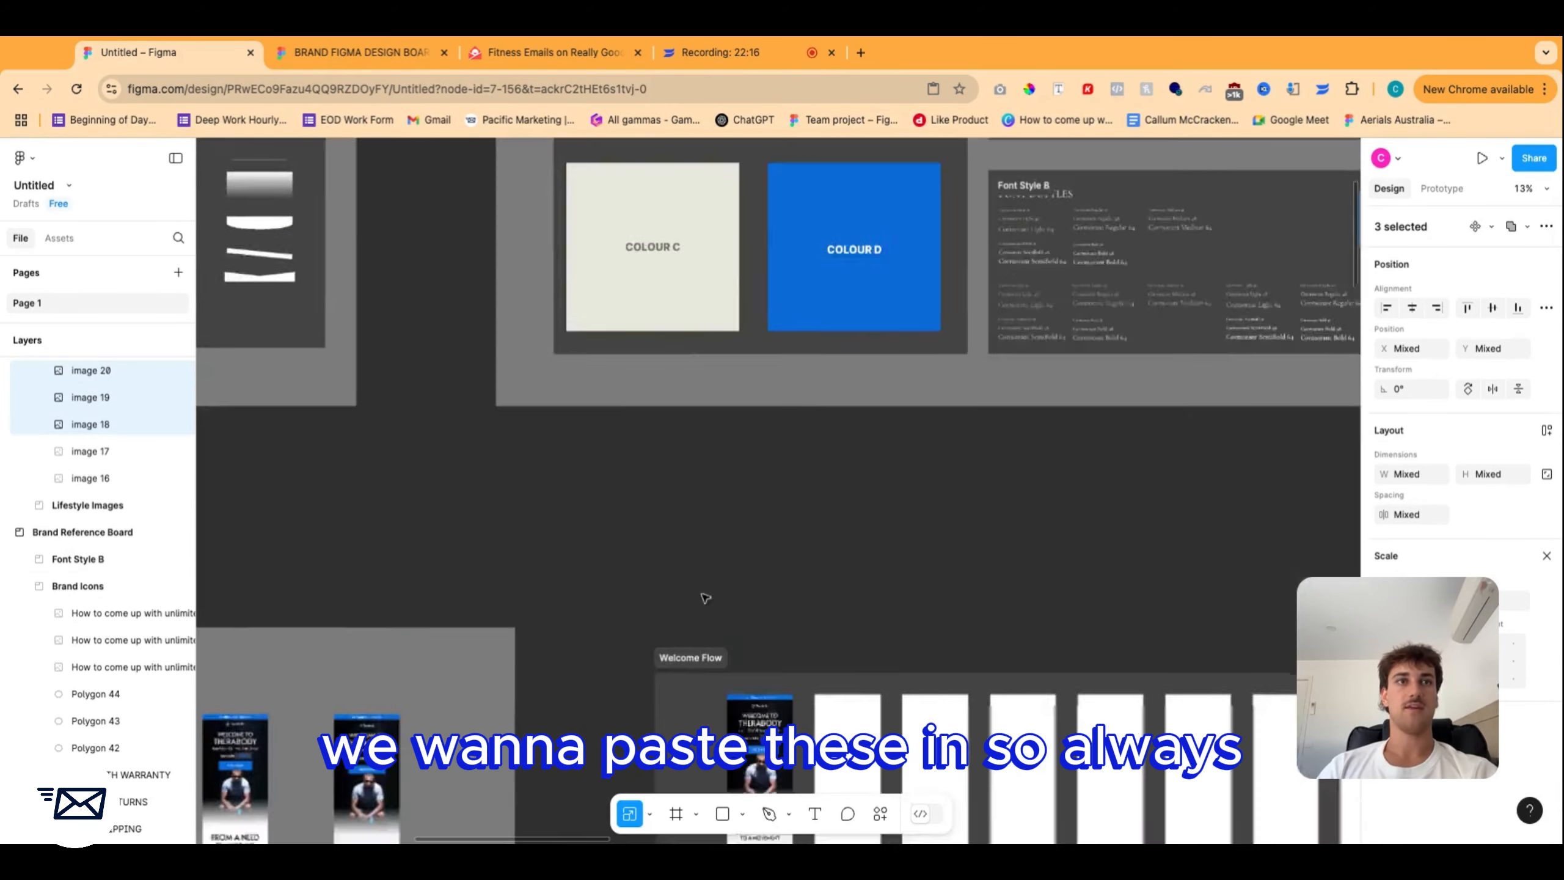
{"action": "scroll", "coordinate": [717, 585], "scroll_direction": "right", "scroll_amount": 10}
{"action": "scroll", "coordinate": [754, 427], "scroll_direction": "up", "scroll_amount": 8}
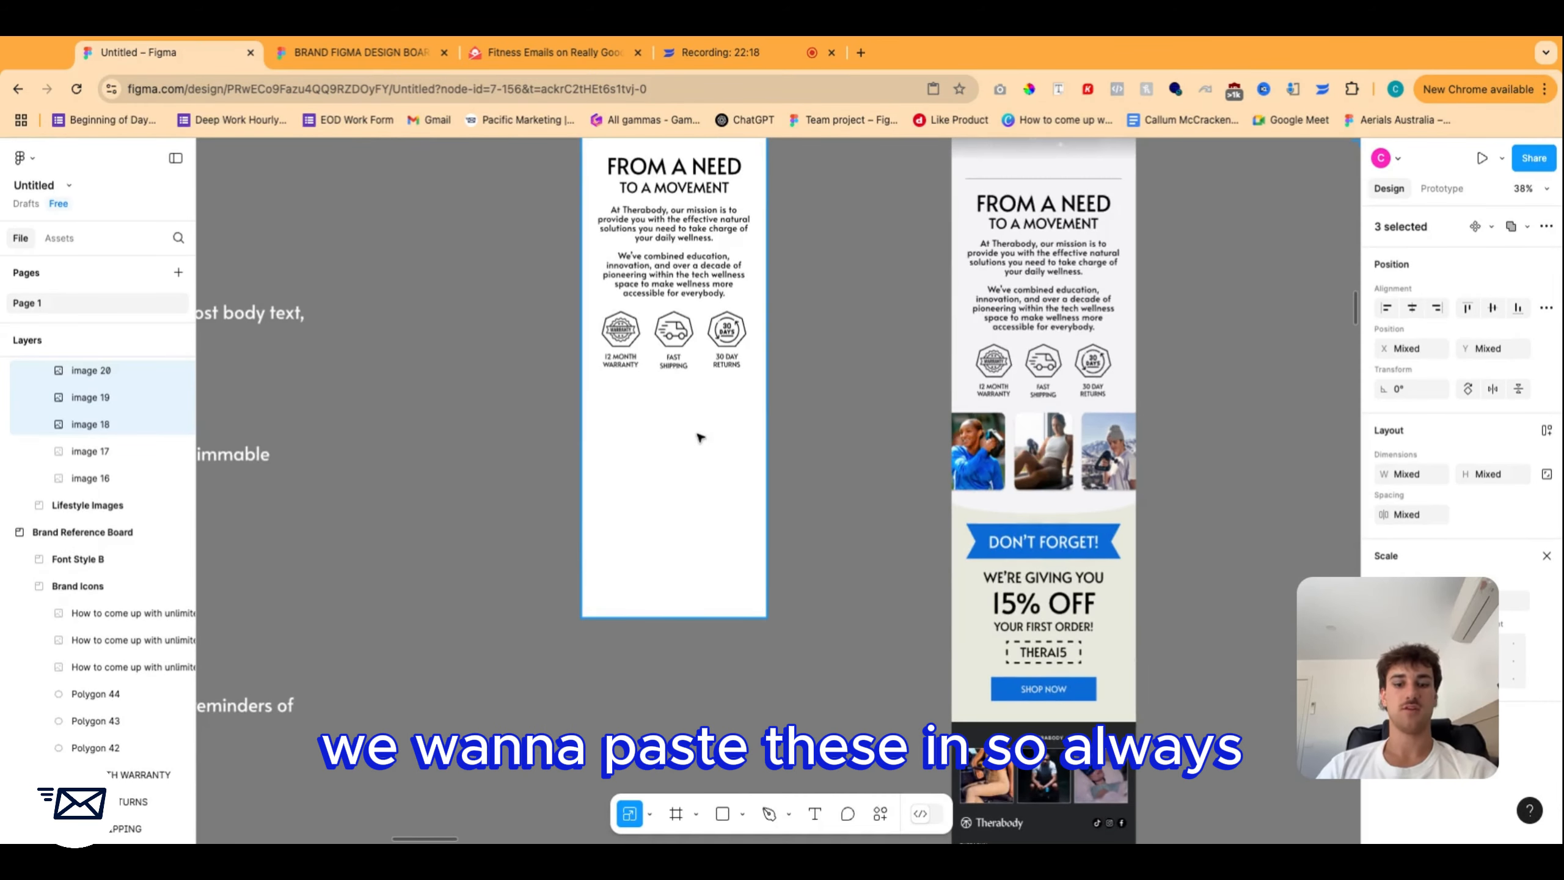
{"action": "key", "text": "ctrl+v"}
{"action": "scroll", "coordinate": [616, 425], "scroll_direction": "up", "scroll_amount": 2}
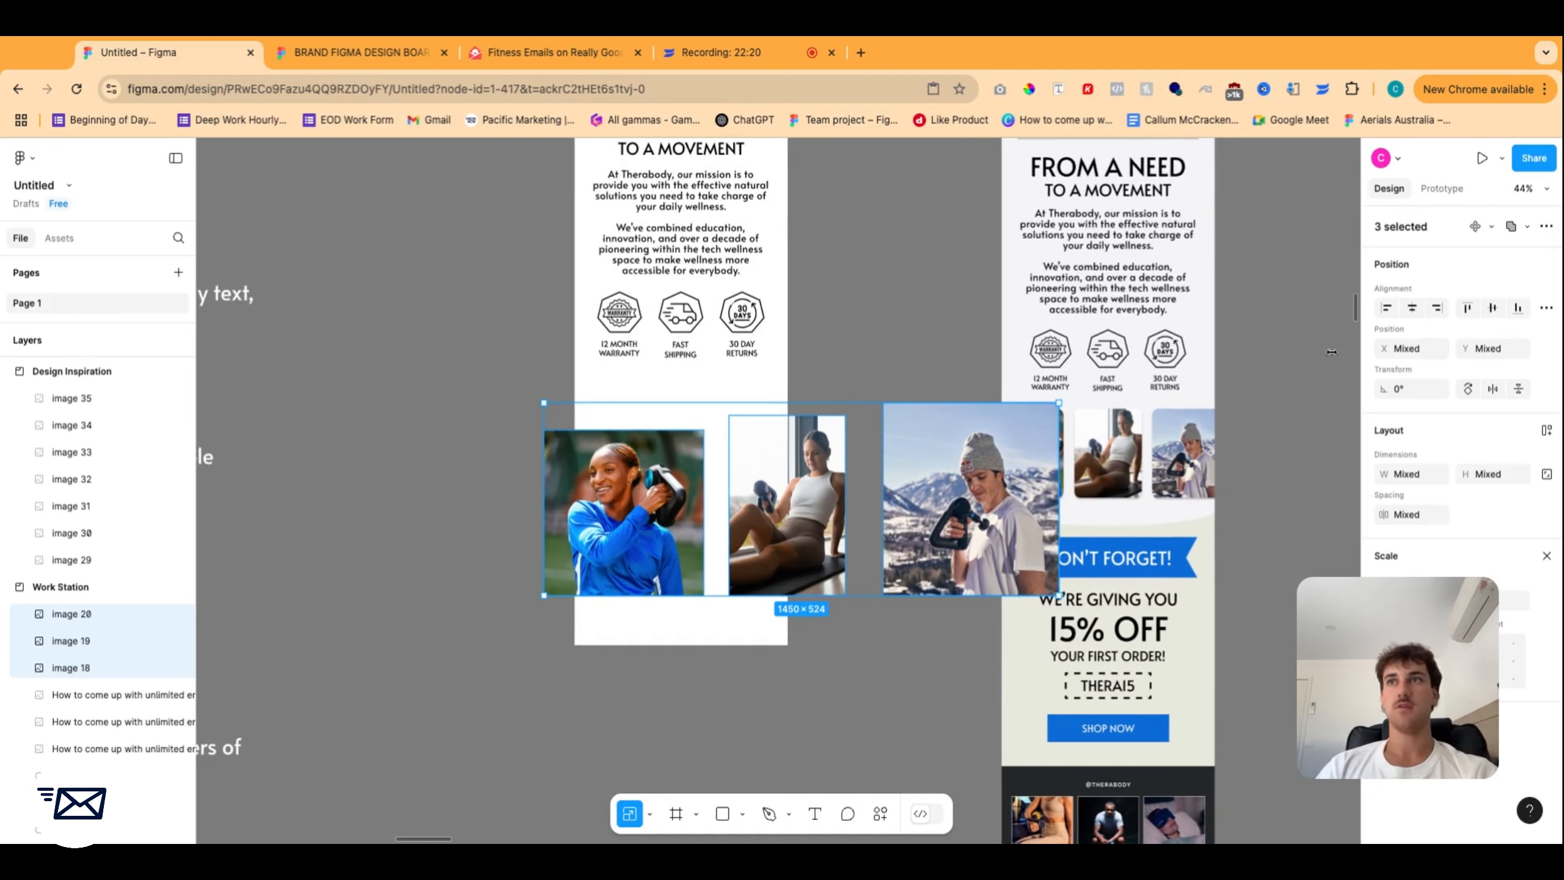
{"action": "left_click", "coordinate": [1466, 311]}
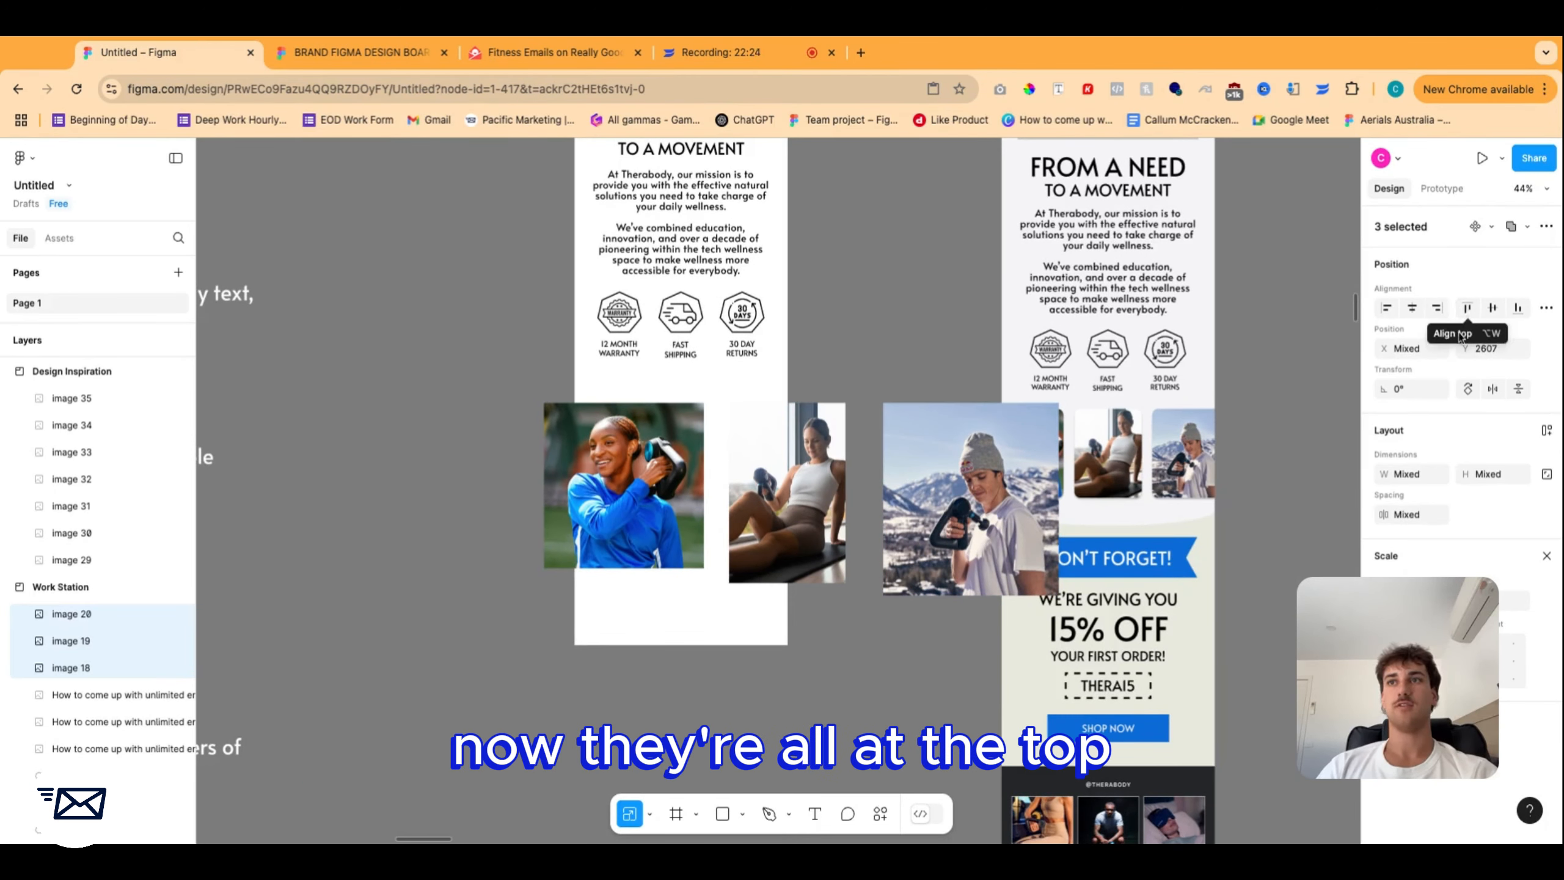
Resize the three pasted photos to 190 wide by 242 high, matching the photos in the reference email.
{"action": "left_click", "coordinate": [1200, 464]}
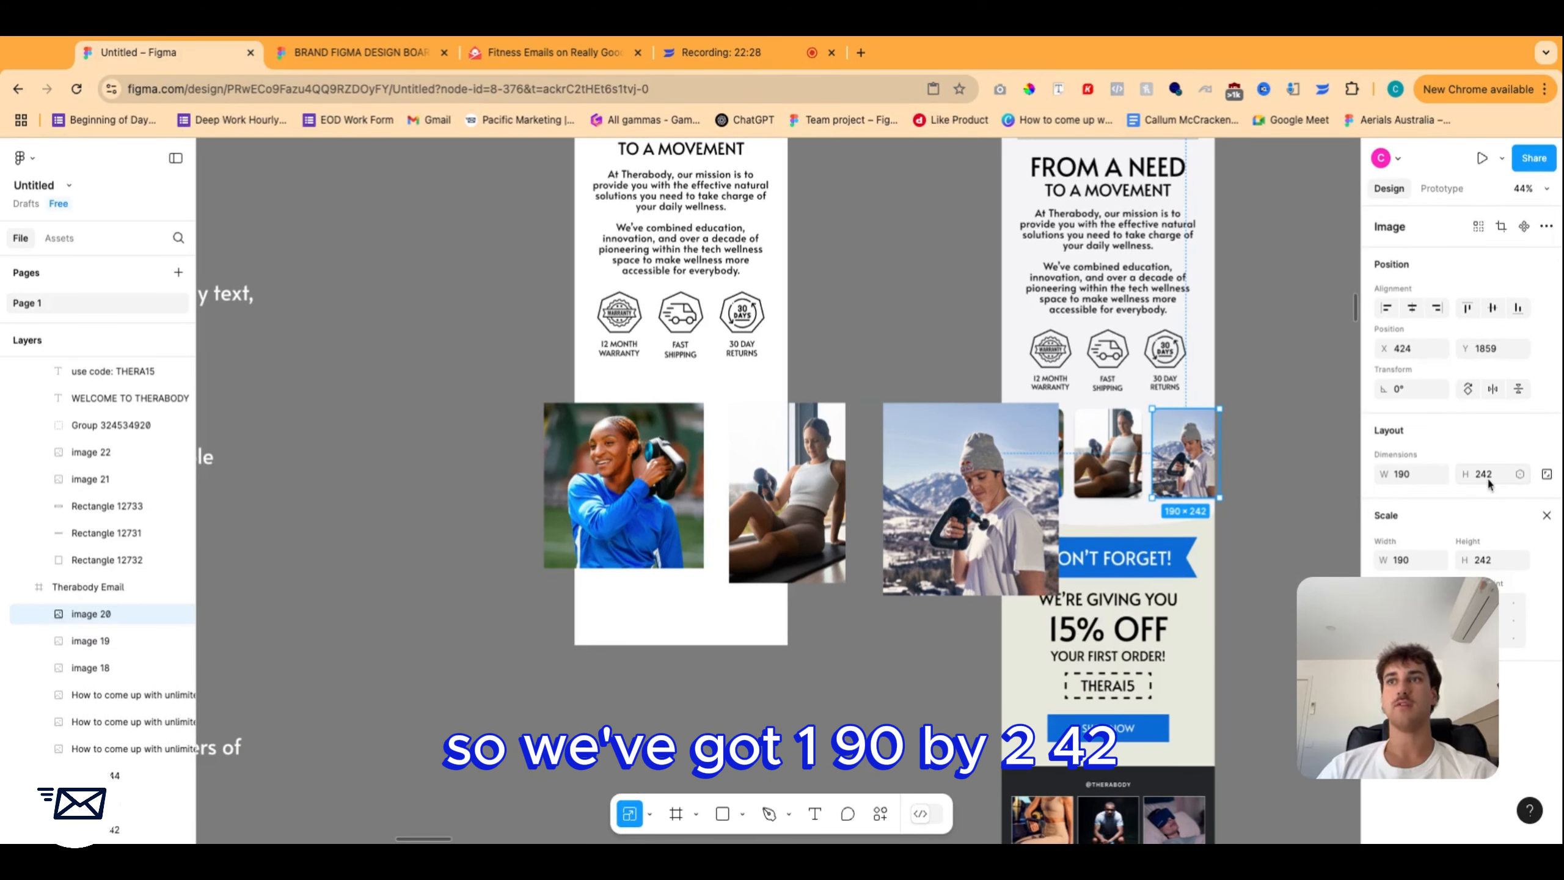
{"action": "left_click", "coordinate": [972, 493]}
{"action": "left_click", "coordinate": [794, 493], "text": "shift"}
{"action": "left_click", "coordinate": [652, 493], "text": "shift"}
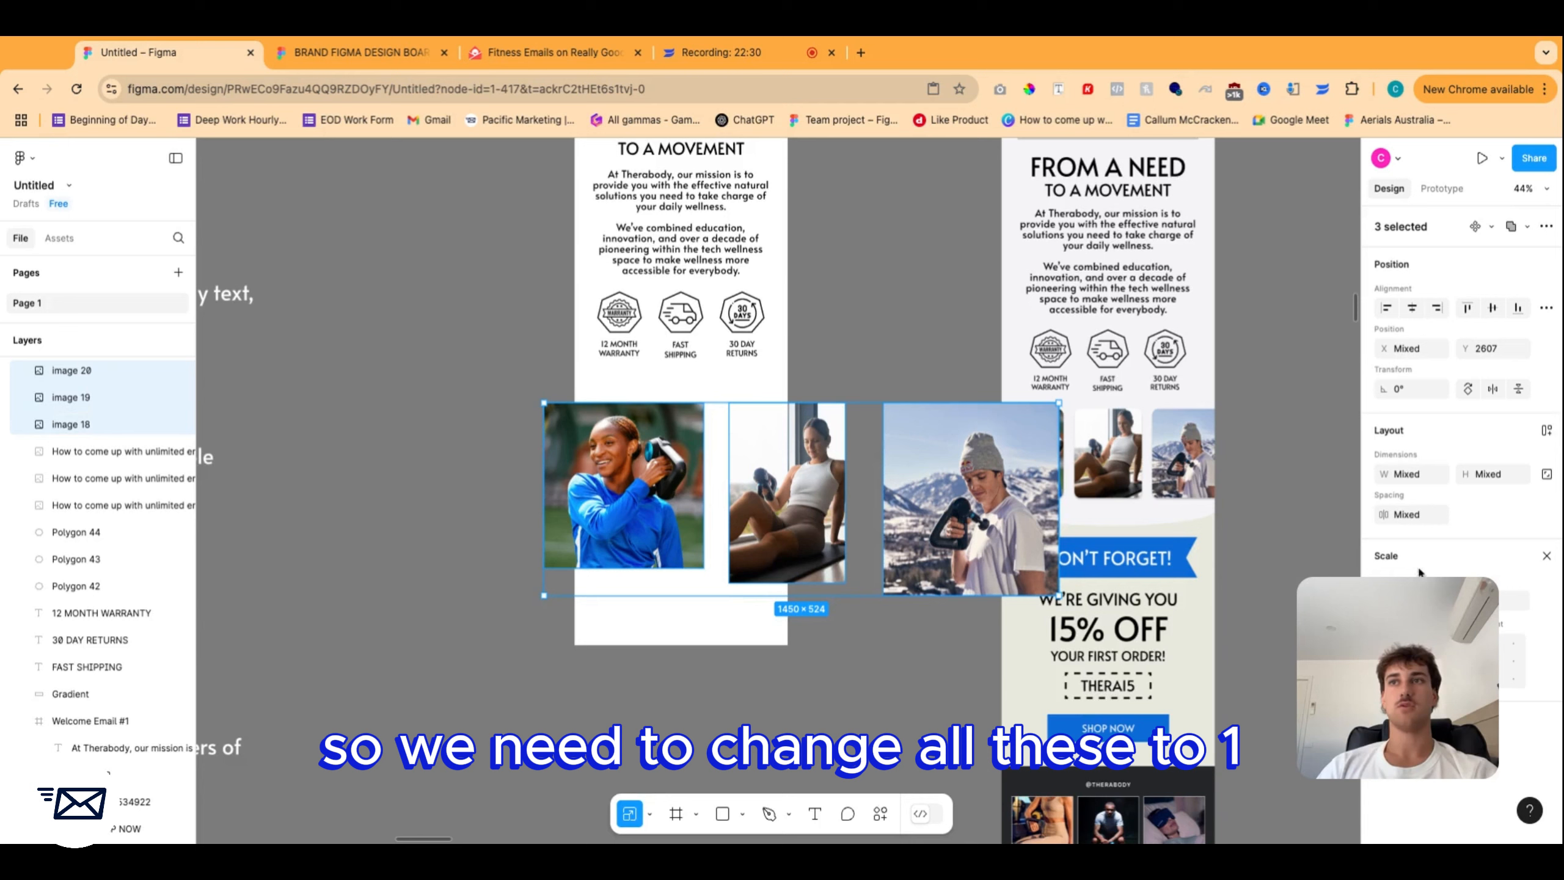
{"action": "left_click", "coordinate": [1419, 481]}
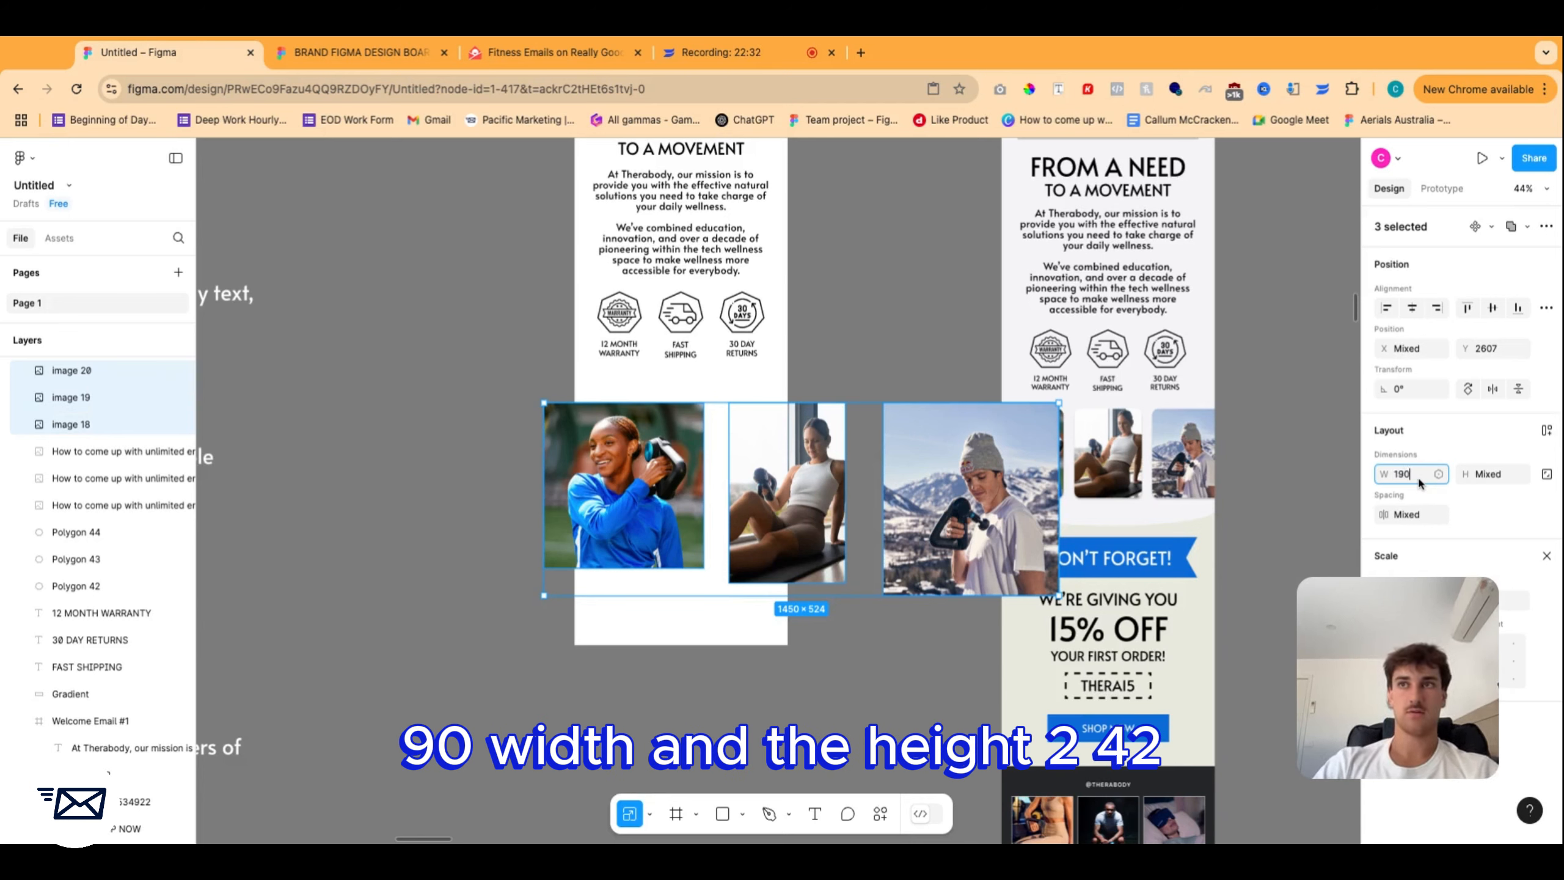
{"action": "type", "text": "190"}
{"action": "key", "text": "Return"}
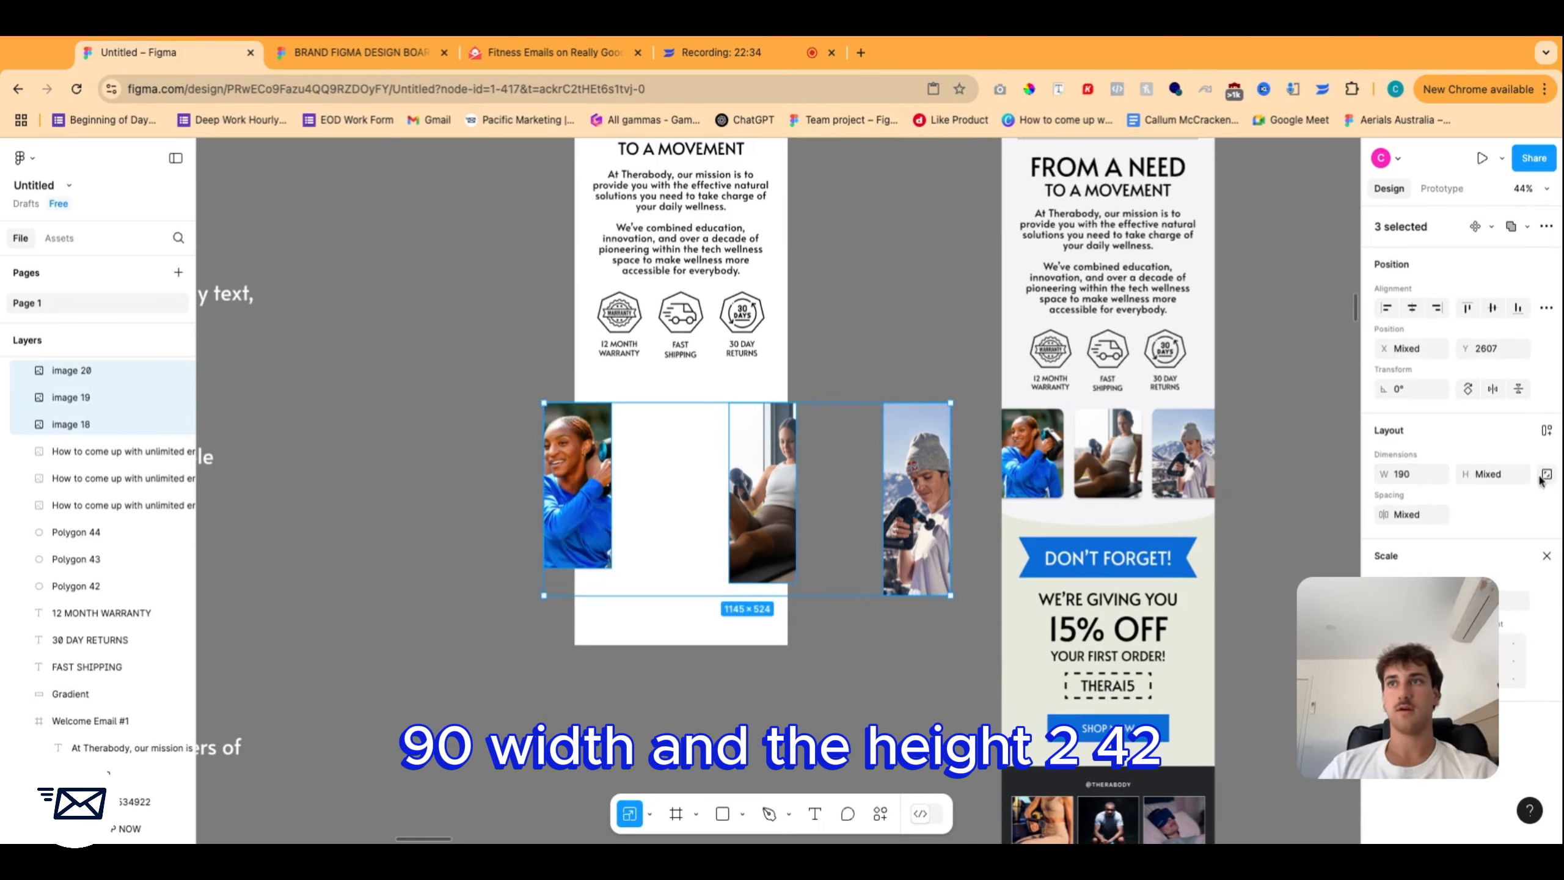
{"action": "left_click", "coordinate": [1498, 480]}
{"action": "type", "text": "242"}
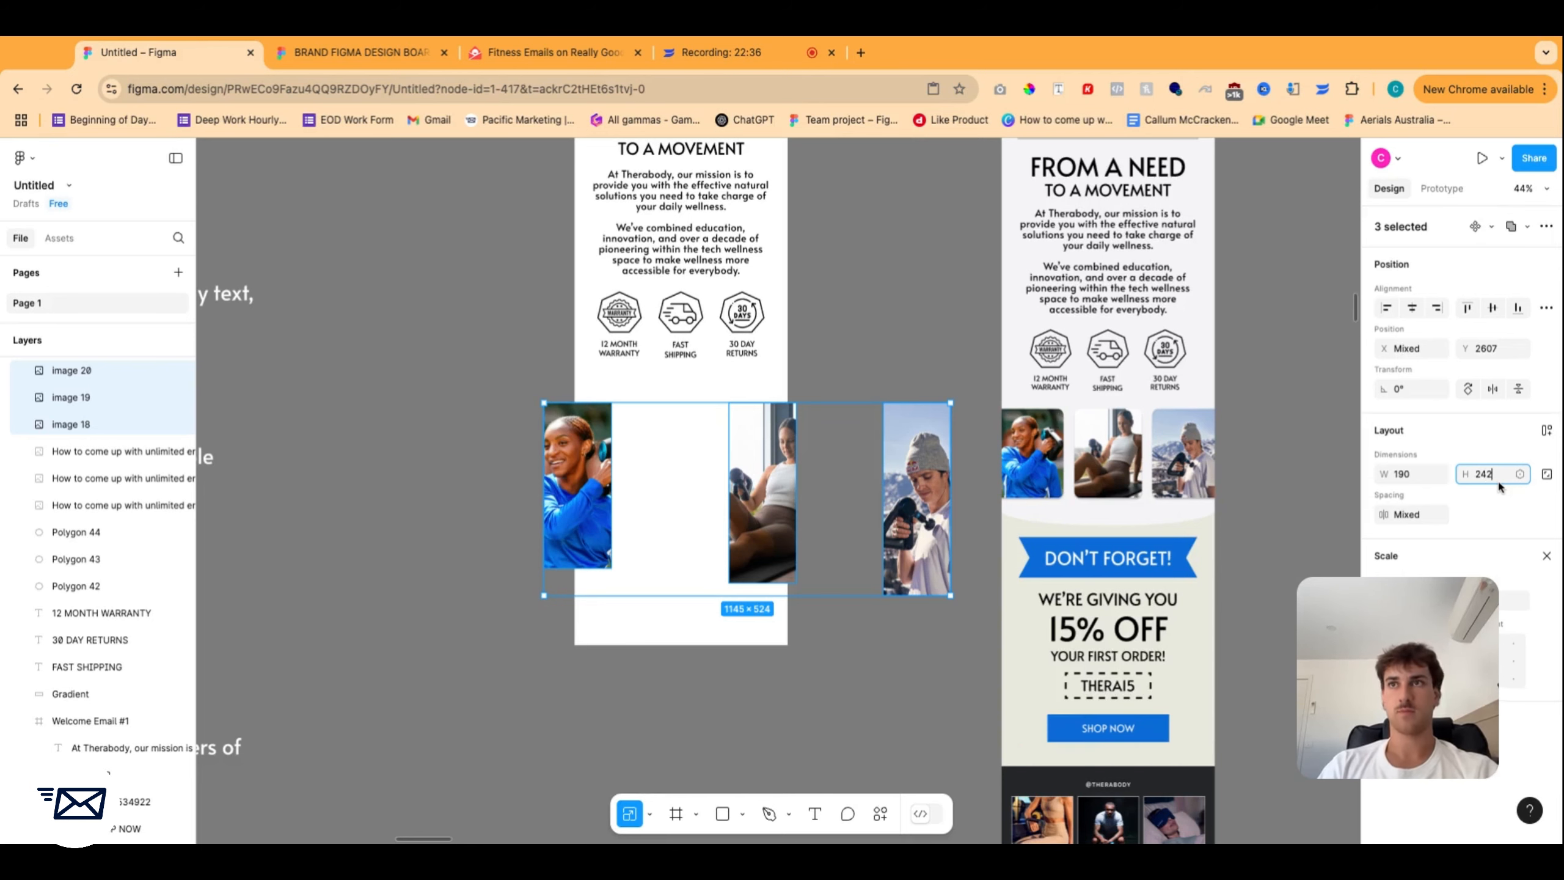
{"action": "key", "text": "Return"}
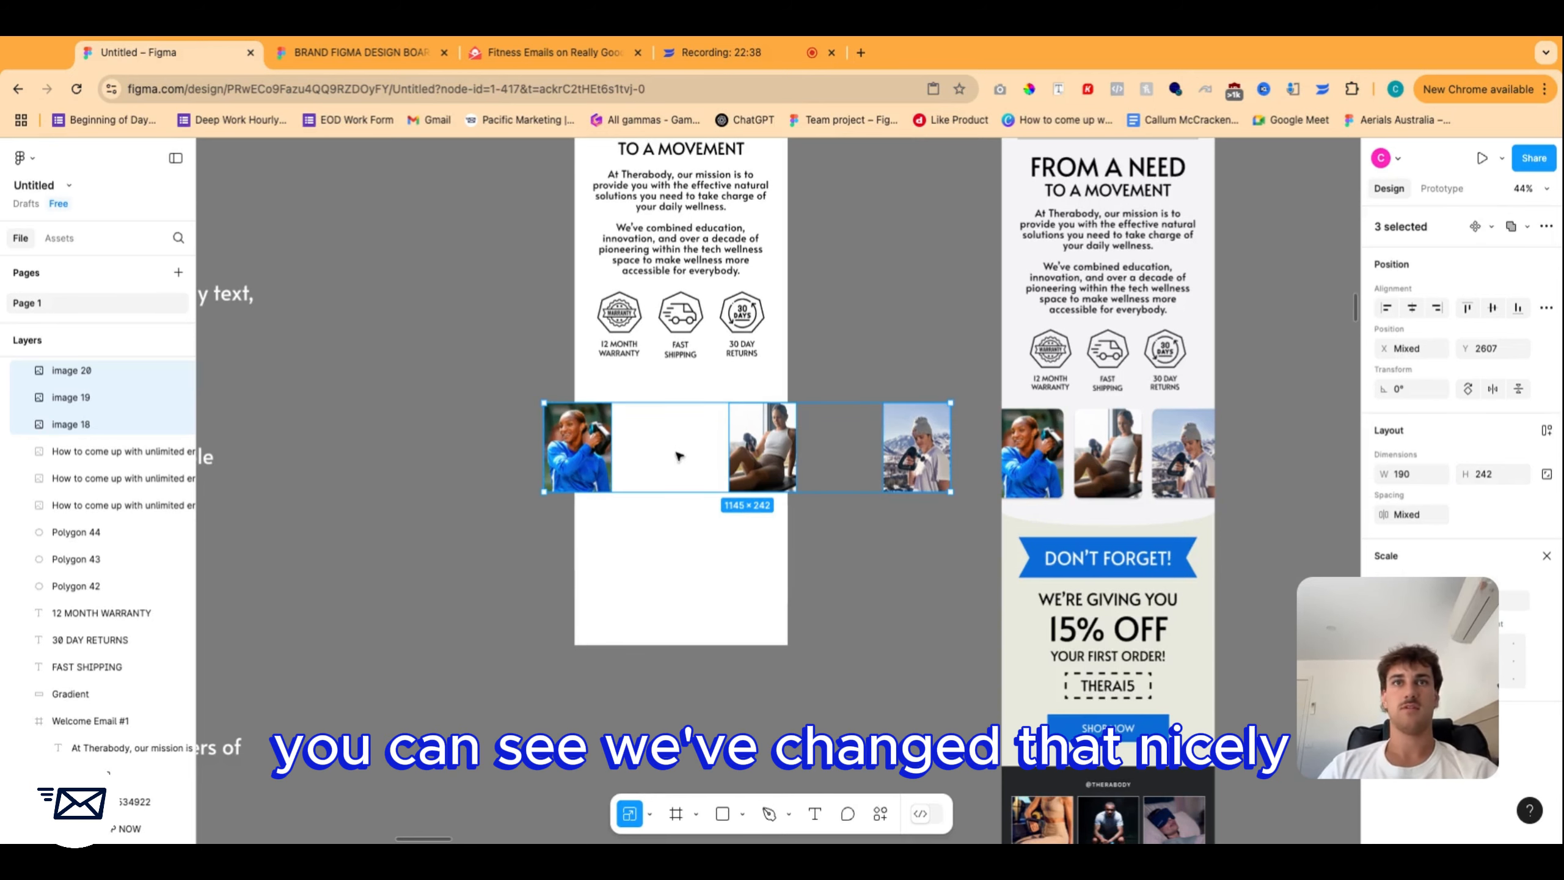
Check the gap between photos in the reference email and set the three pasted photos' horizontal spacing to 31.
{"action": "scroll", "coordinate": [665, 454], "scroll_direction": "up", "scroll_amount": 1}
{"action": "scroll", "coordinate": [665, 454], "scroll_direction": "up", "scroll_amount": 2}
{"action": "left_click", "coordinate": [1173, 456]}
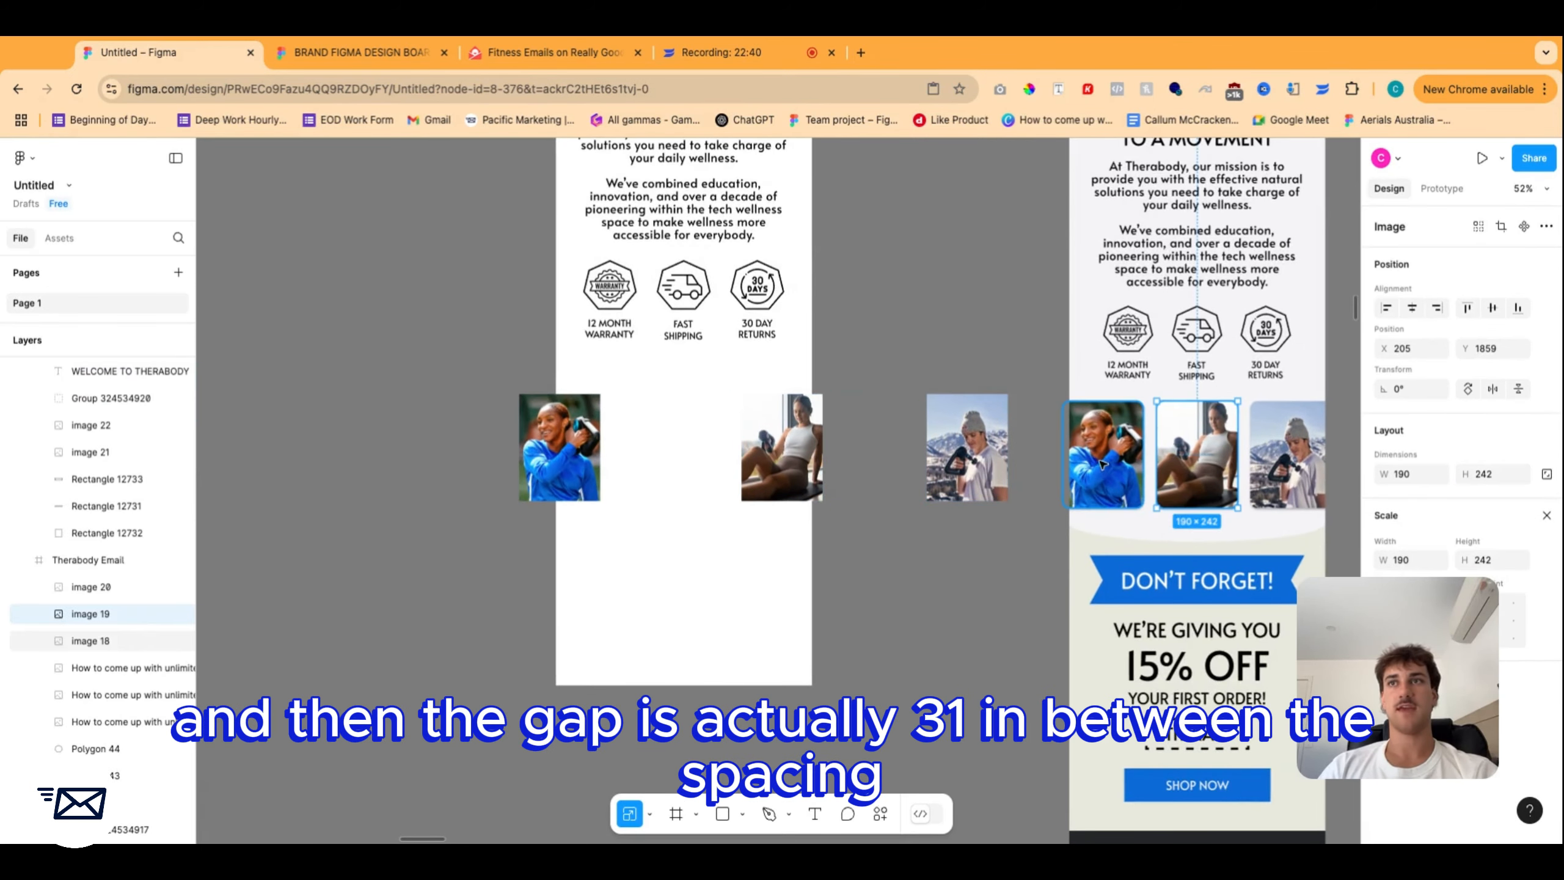
{"action": "left_click", "coordinate": [1108, 462], "text": "shift"}
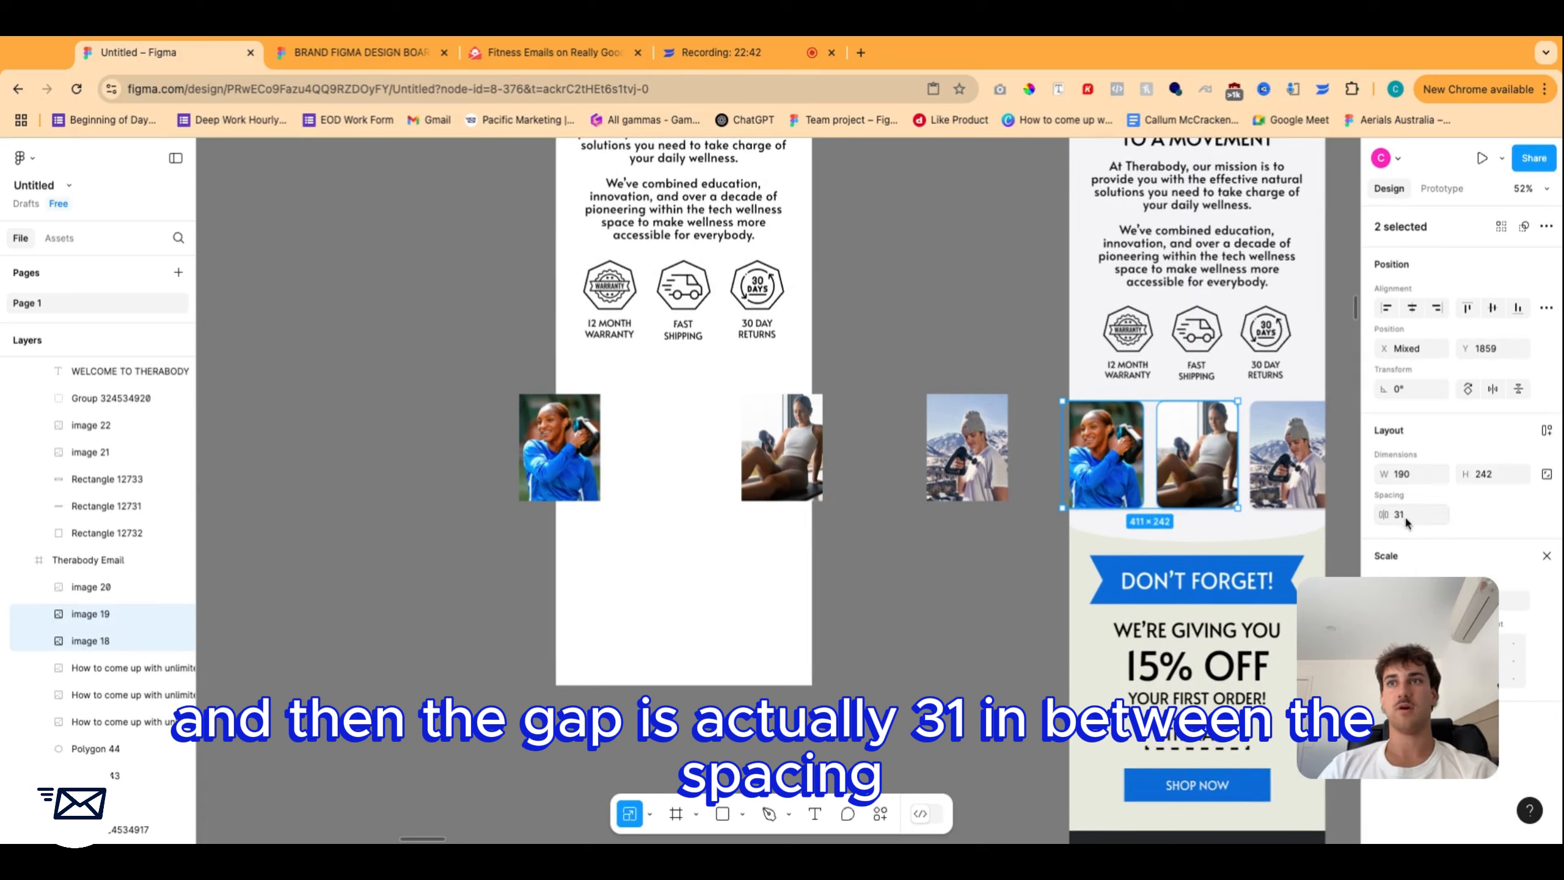
{"action": "left_click", "coordinate": [966, 448]}
{"action": "left_click", "coordinate": [782, 448], "text": "shift"}
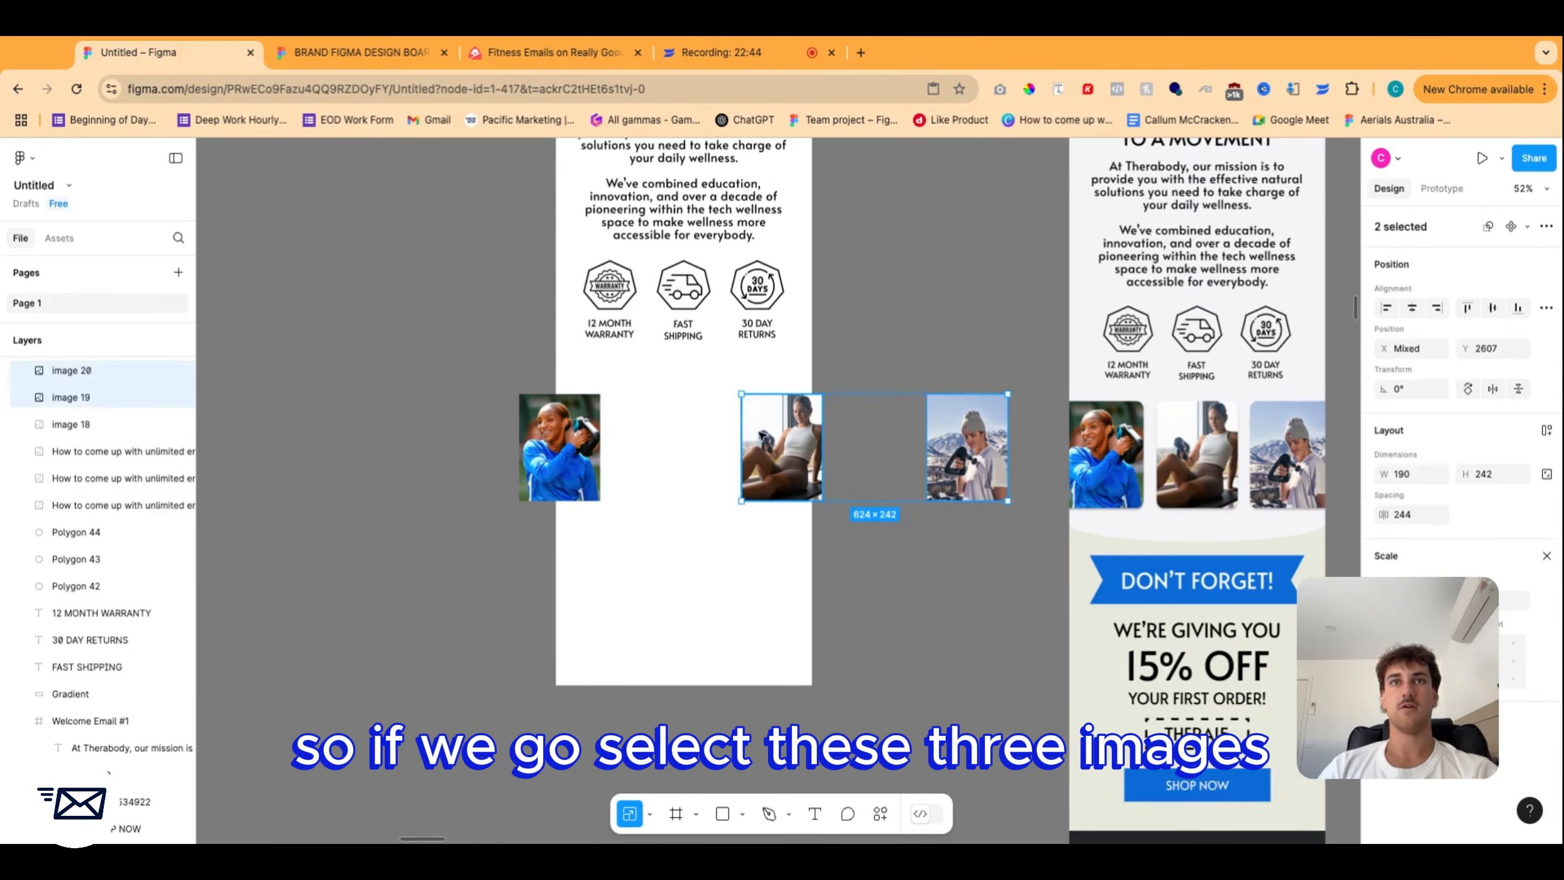
{"action": "left_click", "coordinate": [559, 447], "text": "shift"}
{"action": "left_click", "coordinate": [1418, 515]}
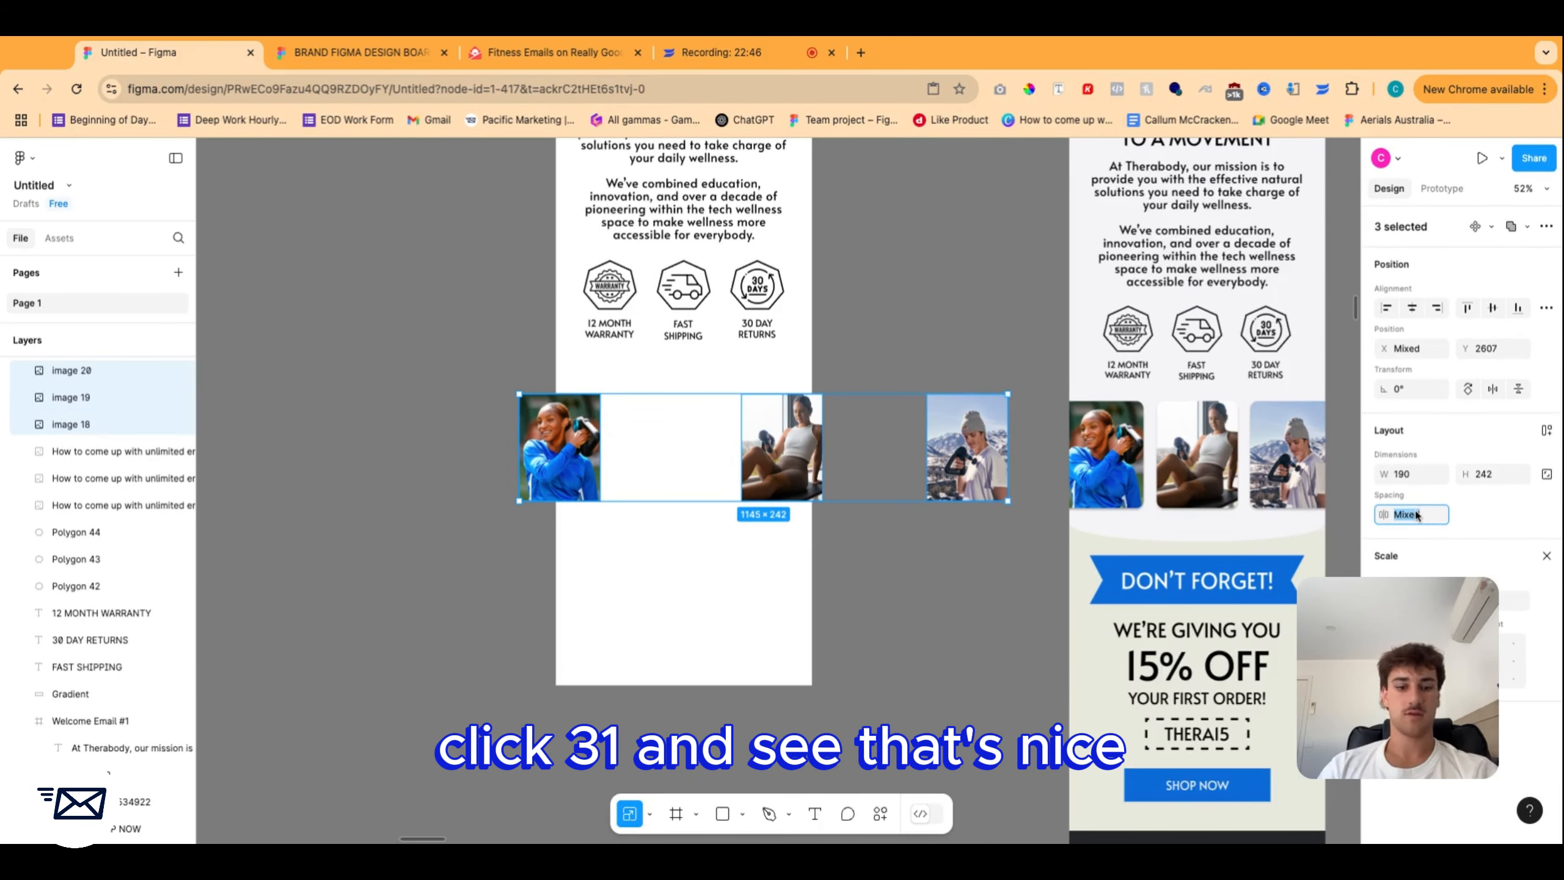
{"action": "key", "text": "Return"}
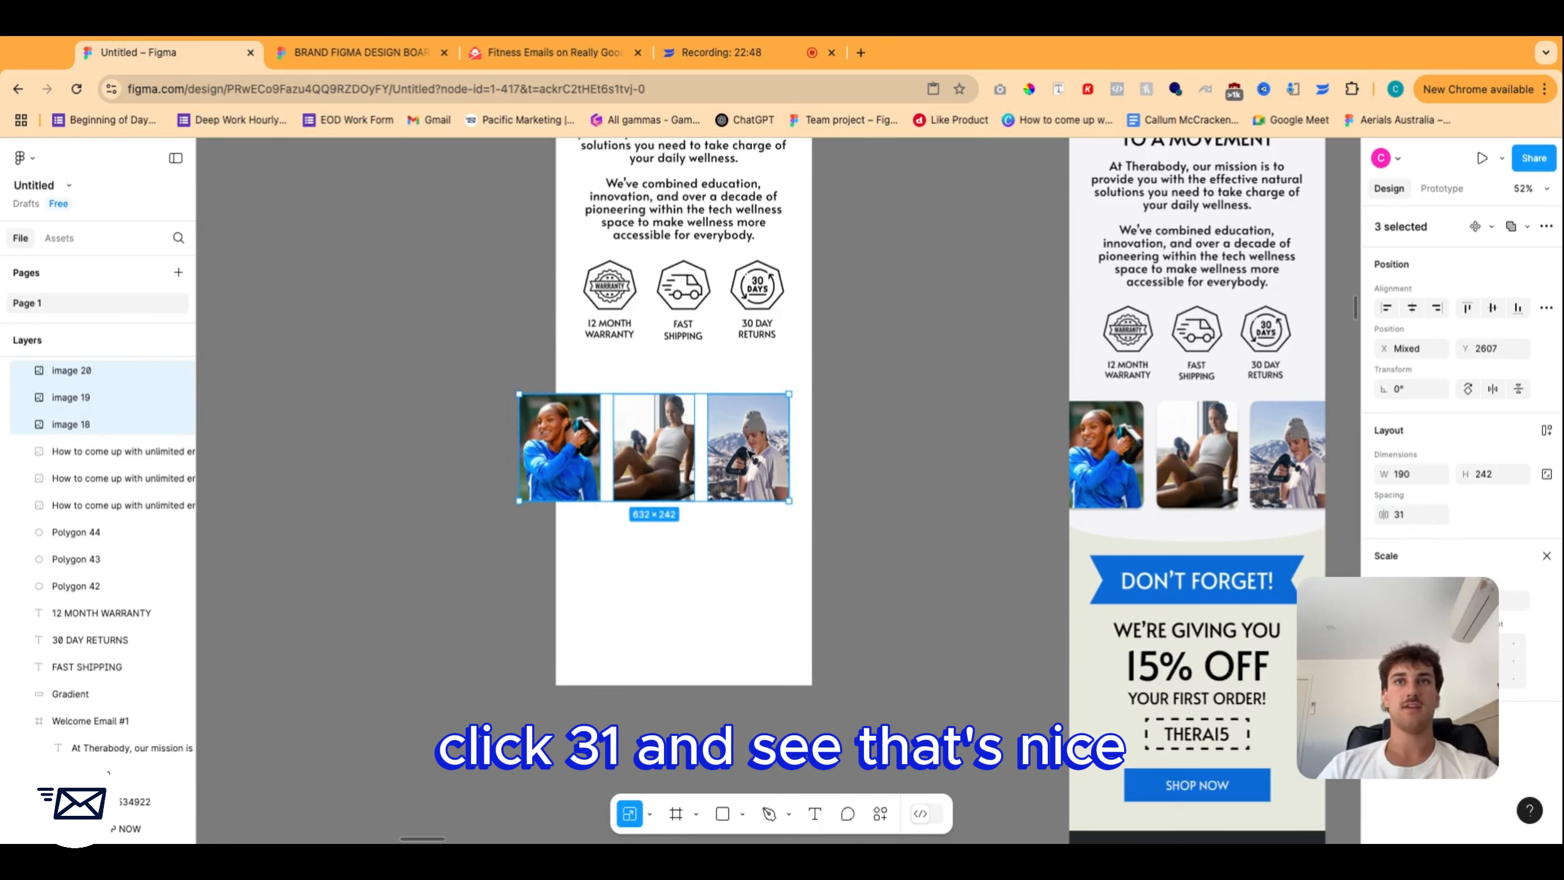
Move the three photos into the new email just below the icon row and give them the reference photos' corner radius of 17.
{"action": "left_click", "coordinate": [1105, 454]}
{"action": "left_click", "coordinate": [1546, 516]}
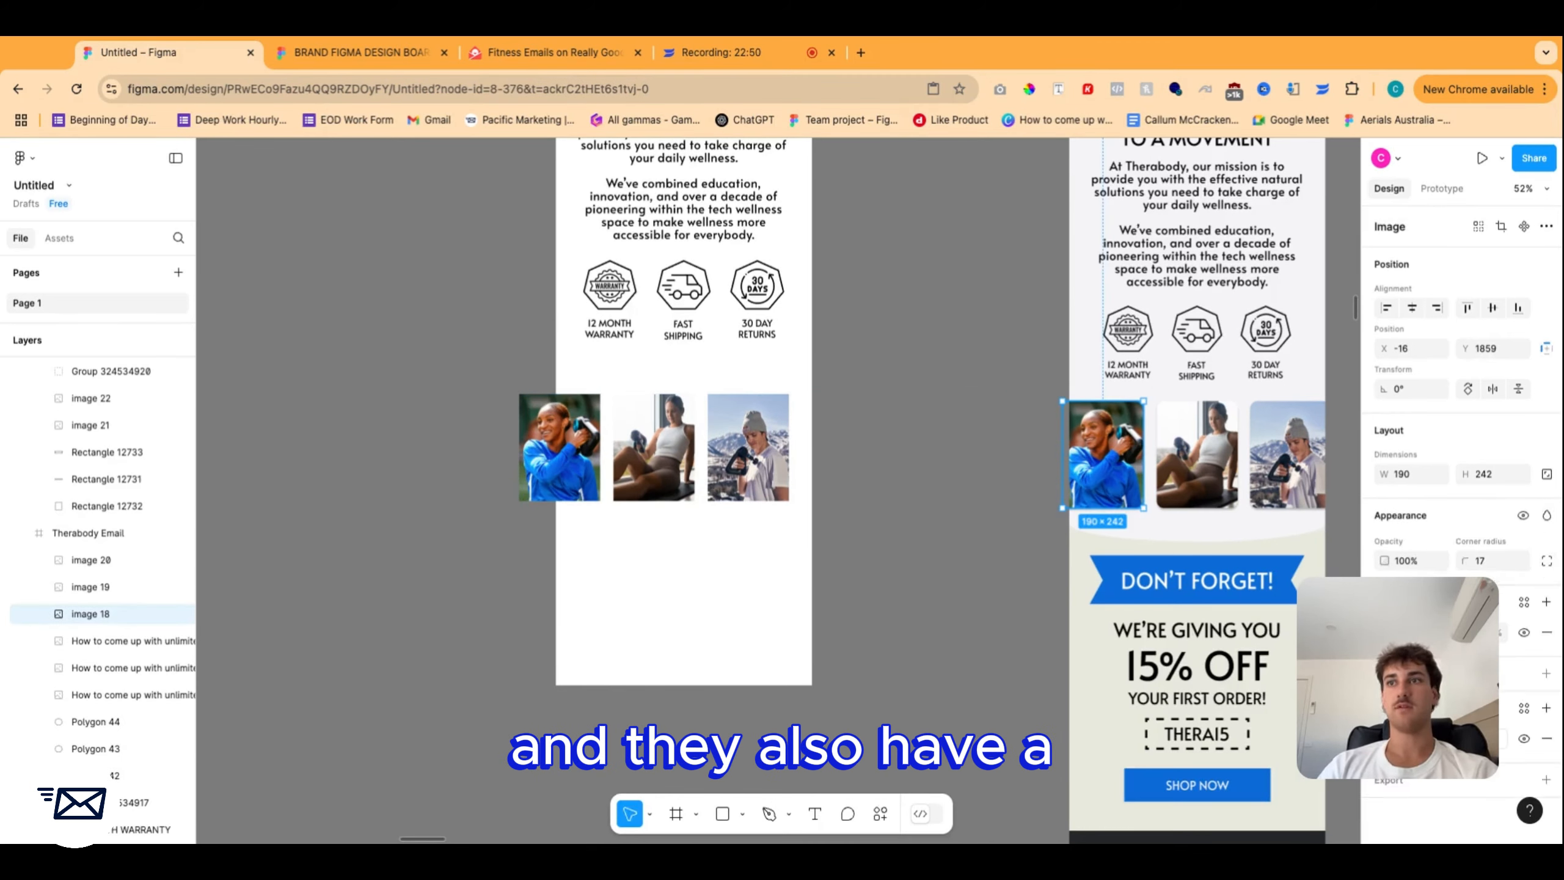
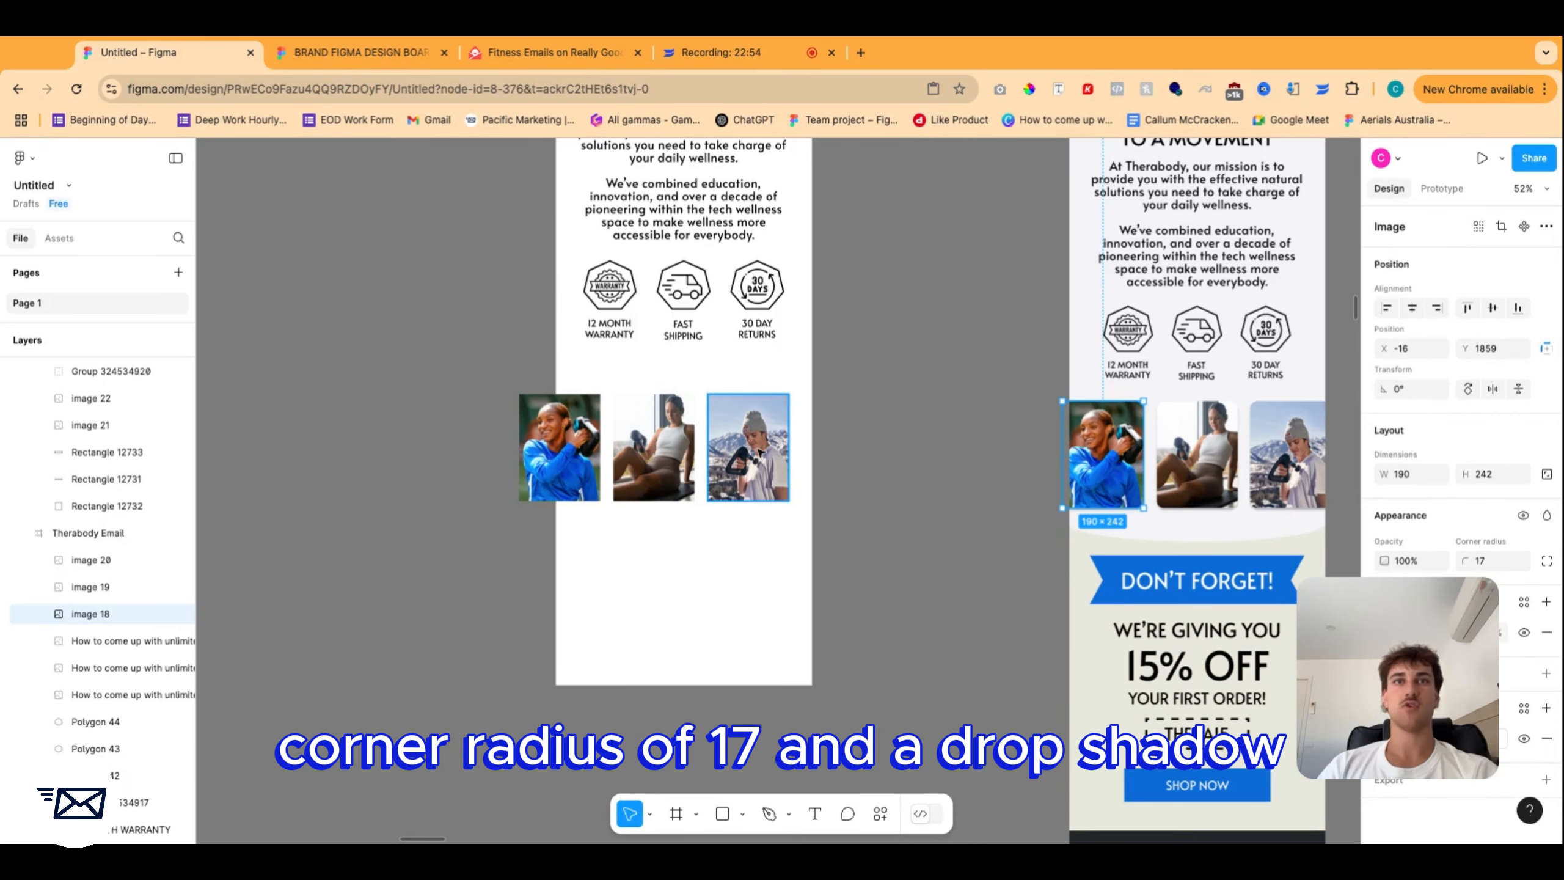
{"action": "left_click", "coordinate": [759, 452]}
{"action": "left_click", "coordinate": [661, 460], "text": "shift"}
{"action": "left_click", "coordinate": [589, 468], "text": "shift"}
{"action": "left_click_drag", "start_coordinate": [574, 487], "coordinate": [604, 476]}
{"action": "left_click_drag", "start_coordinate": [307, 470], "coordinate": [307, 447]}
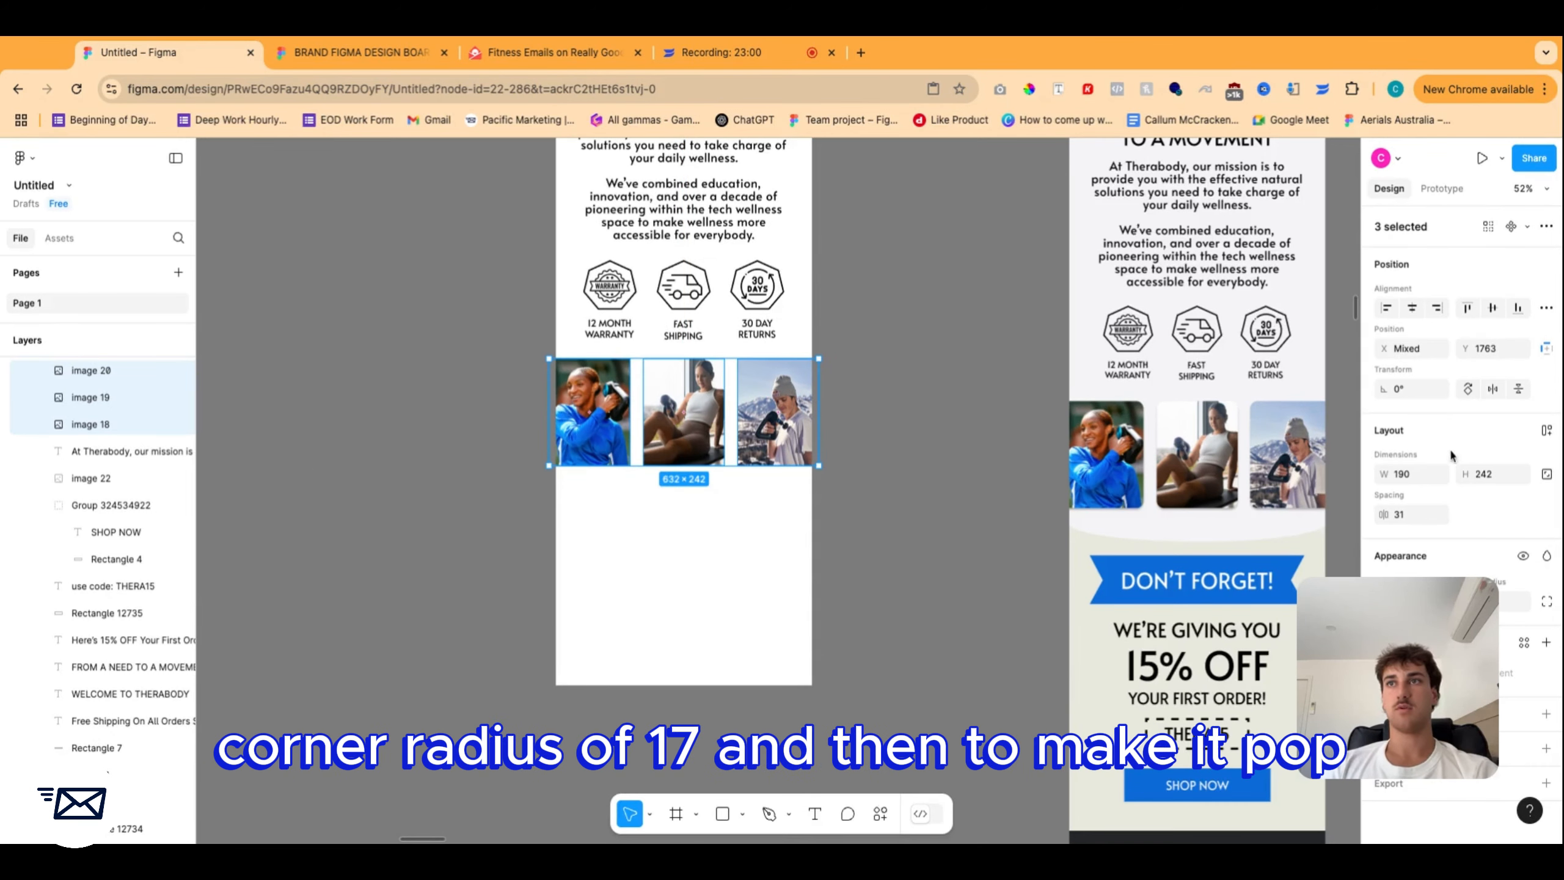
{"action": "key", "text": "Return"}
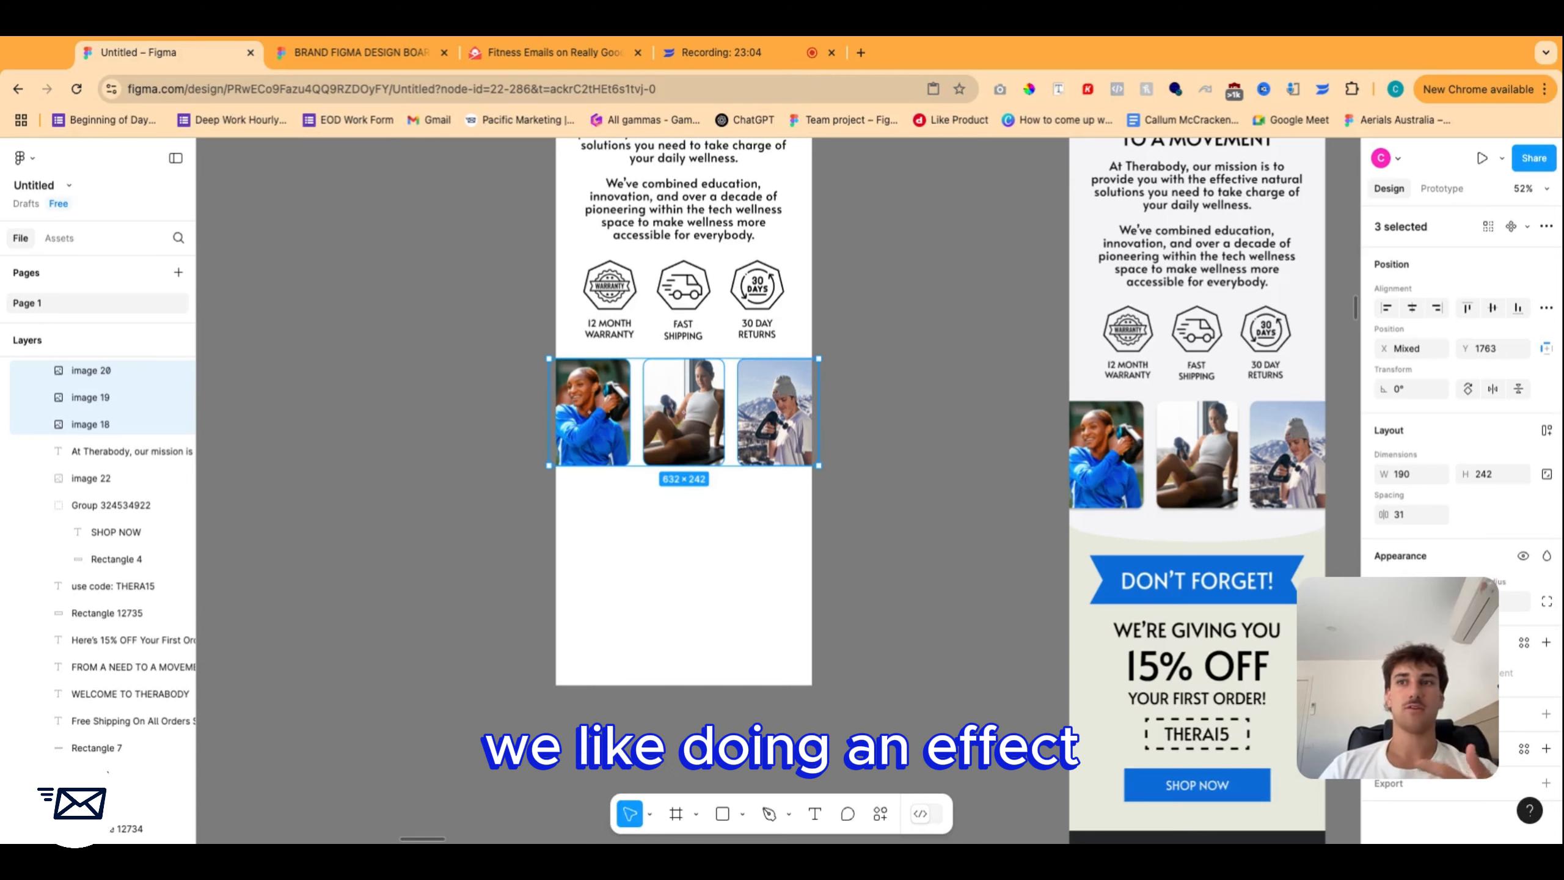
Add a drop shadow effect to the three photos, toggling it off and back on to compare the look.
{"action": "left_click", "coordinate": [1545, 748]}
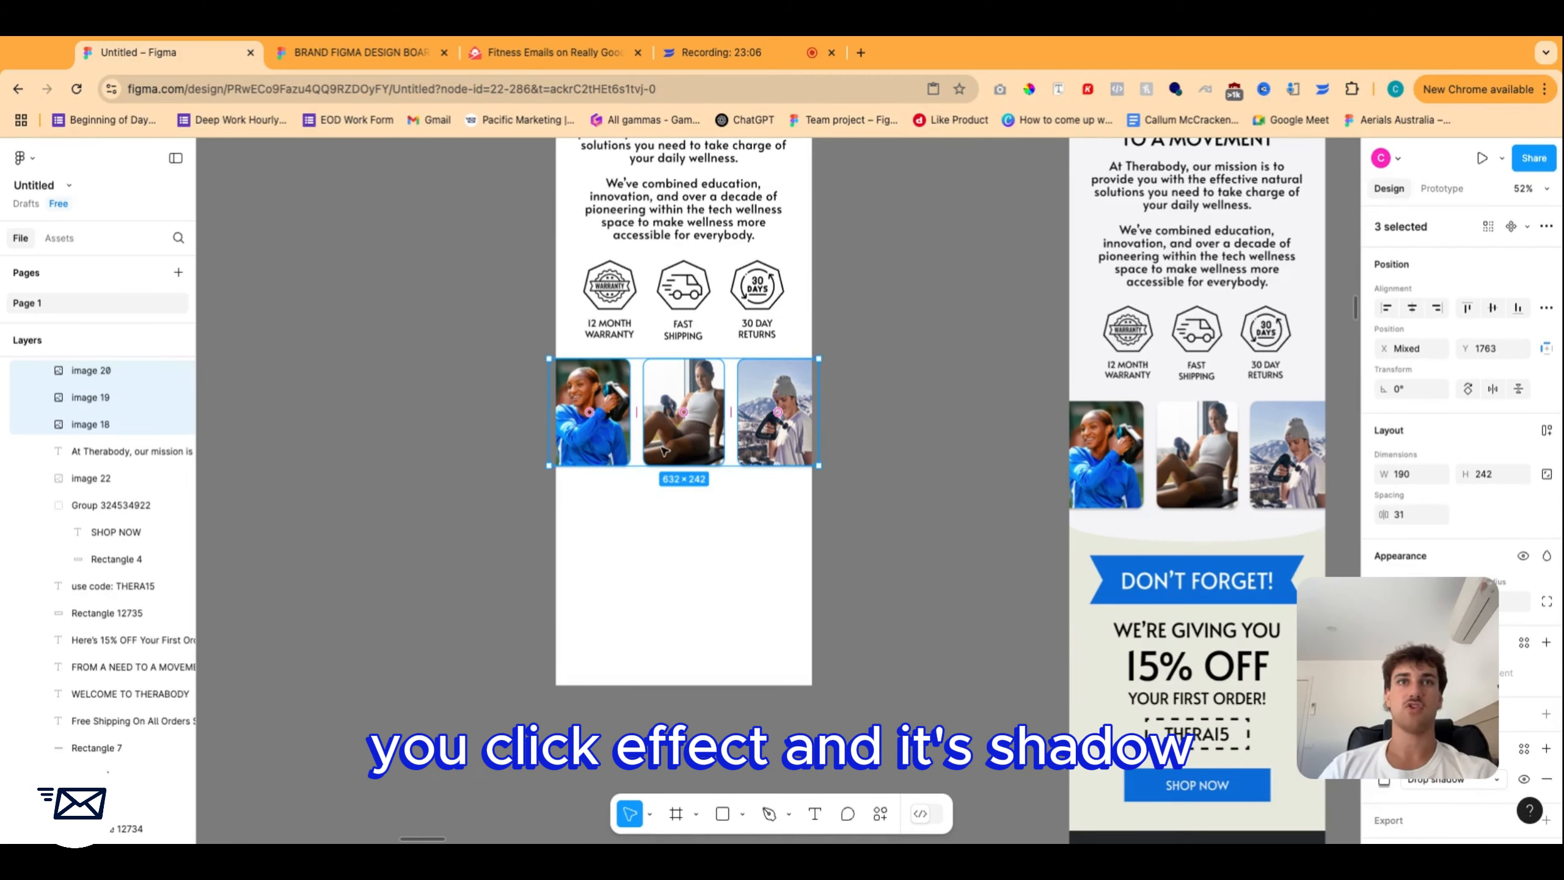
{"action": "scroll", "coordinate": [663, 451], "scroll_direction": "up", "scroll_amount": 5}
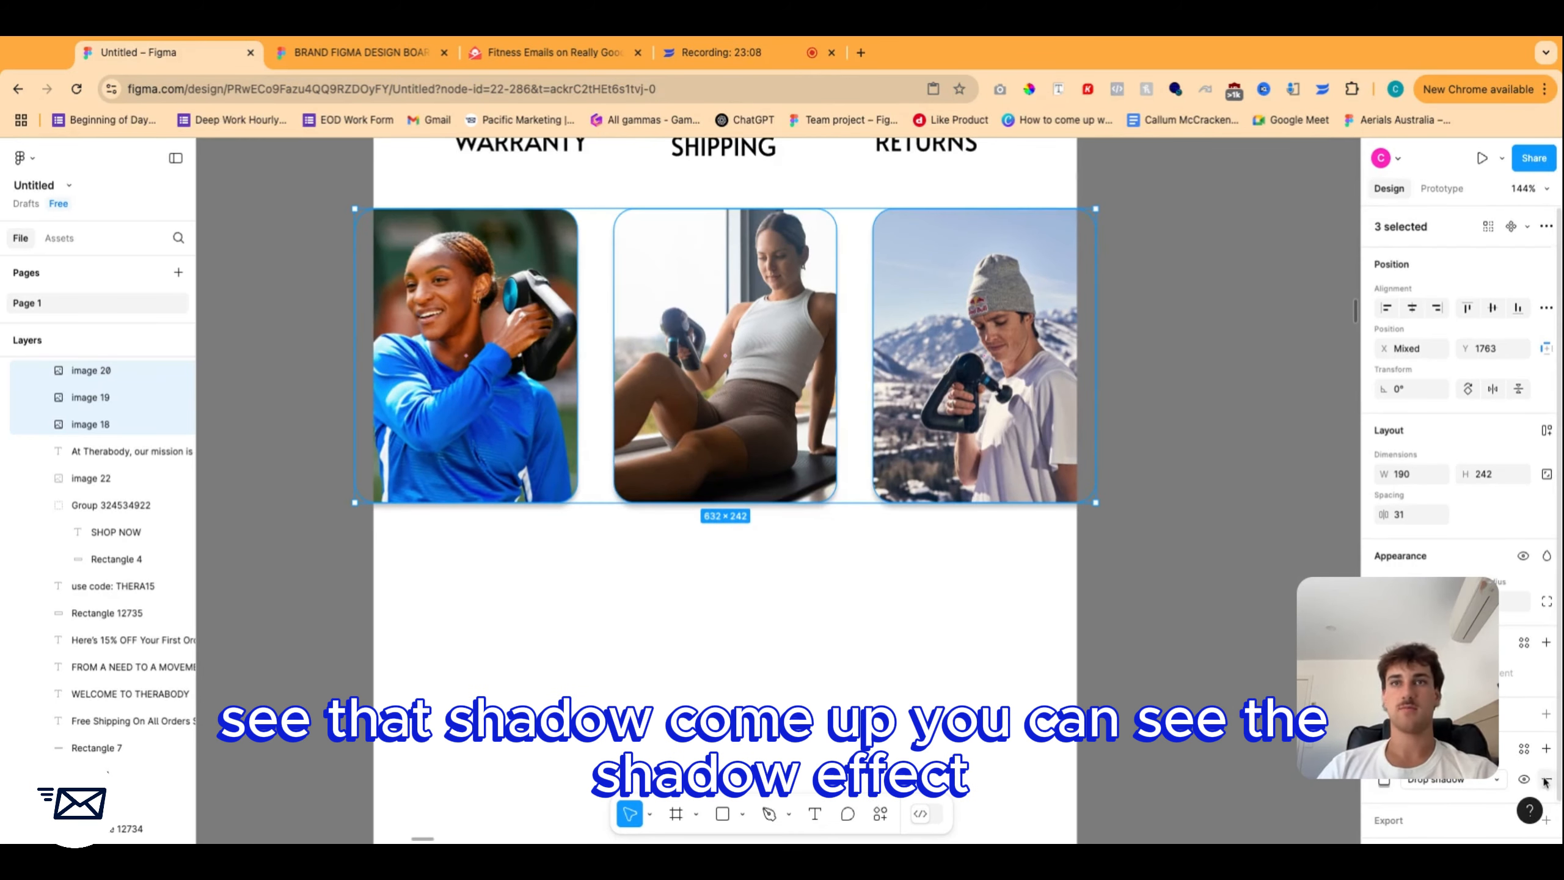
{"action": "left_click", "coordinate": [1545, 779]}
{"action": "key", "text": "super+z"}
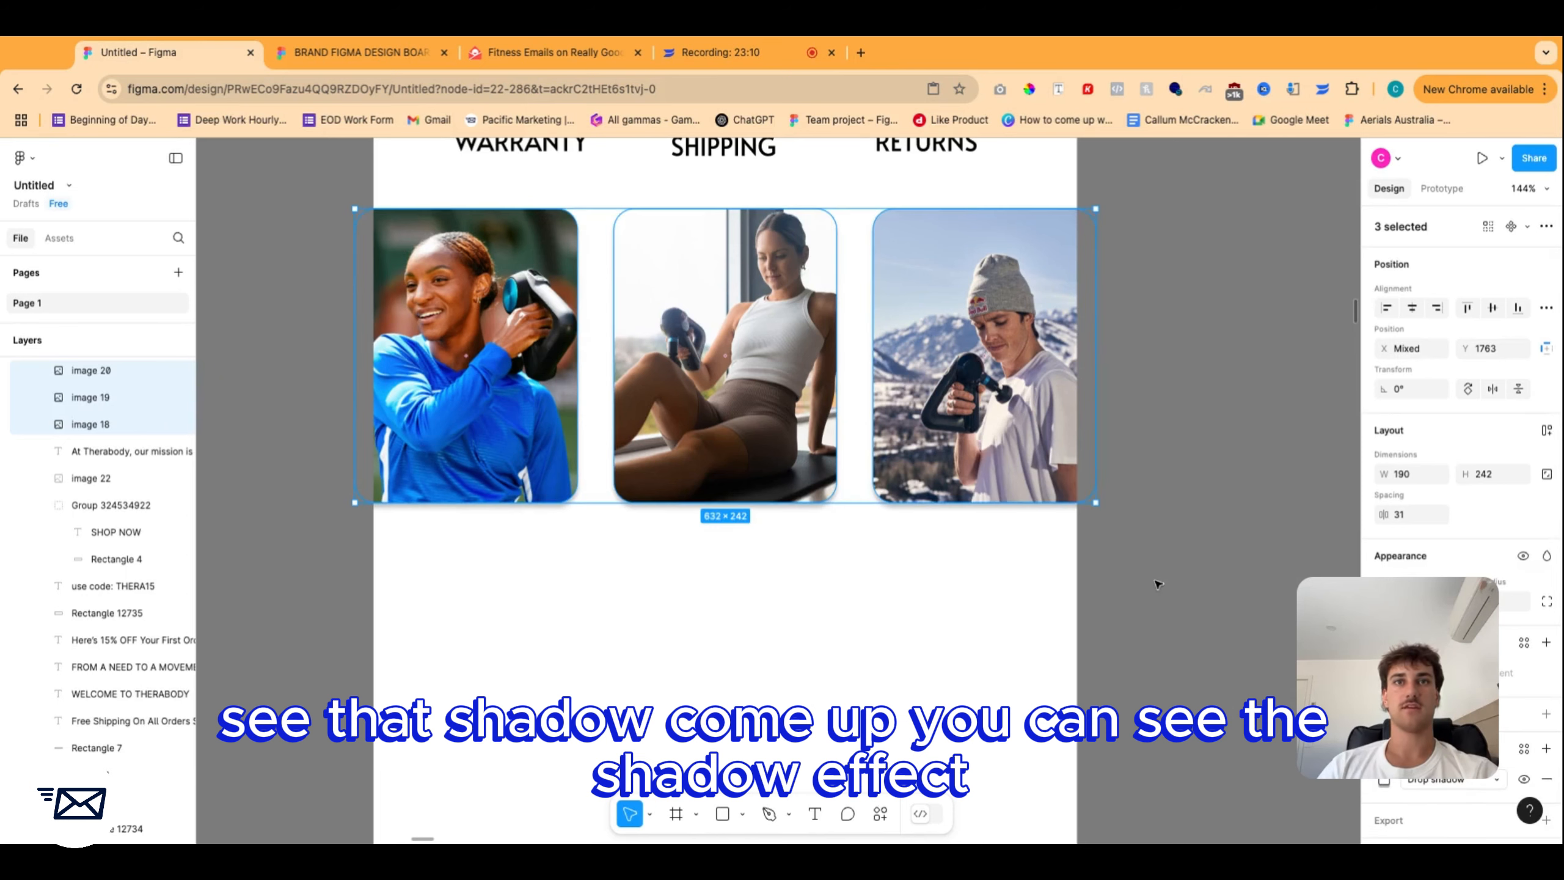
{"action": "scroll", "coordinate": [1164, 583], "scroll_direction": "down", "scroll_amount": 3}
{"action": "left_click", "coordinate": [1208, 577]}
{"action": "scroll", "coordinate": [1140, 588], "scroll_direction": "right", "scroll_amount": 4}
{"action": "scroll", "coordinate": [1046, 574], "scroll_direction": "down", "scroll_amount": 3}
{"action": "scroll", "coordinate": [985, 572], "scroll_direction": "right", "scroll_amount": 2}
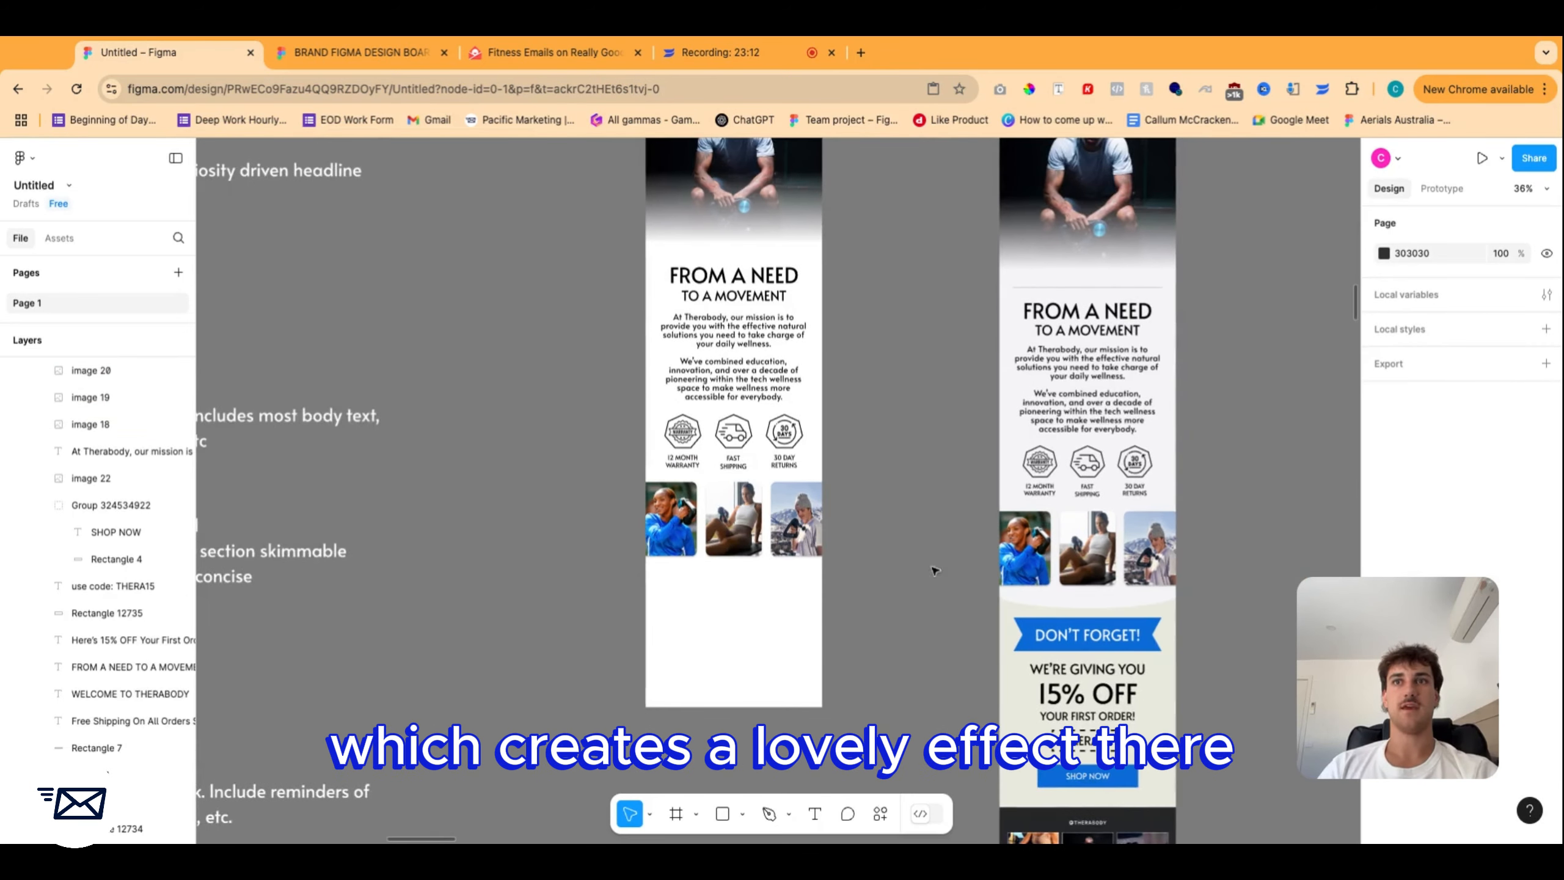
Extend the Welcome Email #1 frame downward until its bottom edge lines up with the reference email's bottom.
{"action": "scroll", "coordinate": [880, 555], "scroll_direction": "down", "scroll_amount": 3}
{"action": "scroll", "coordinate": [770, 512], "scroll_direction": "right", "scroll_amount": 4}
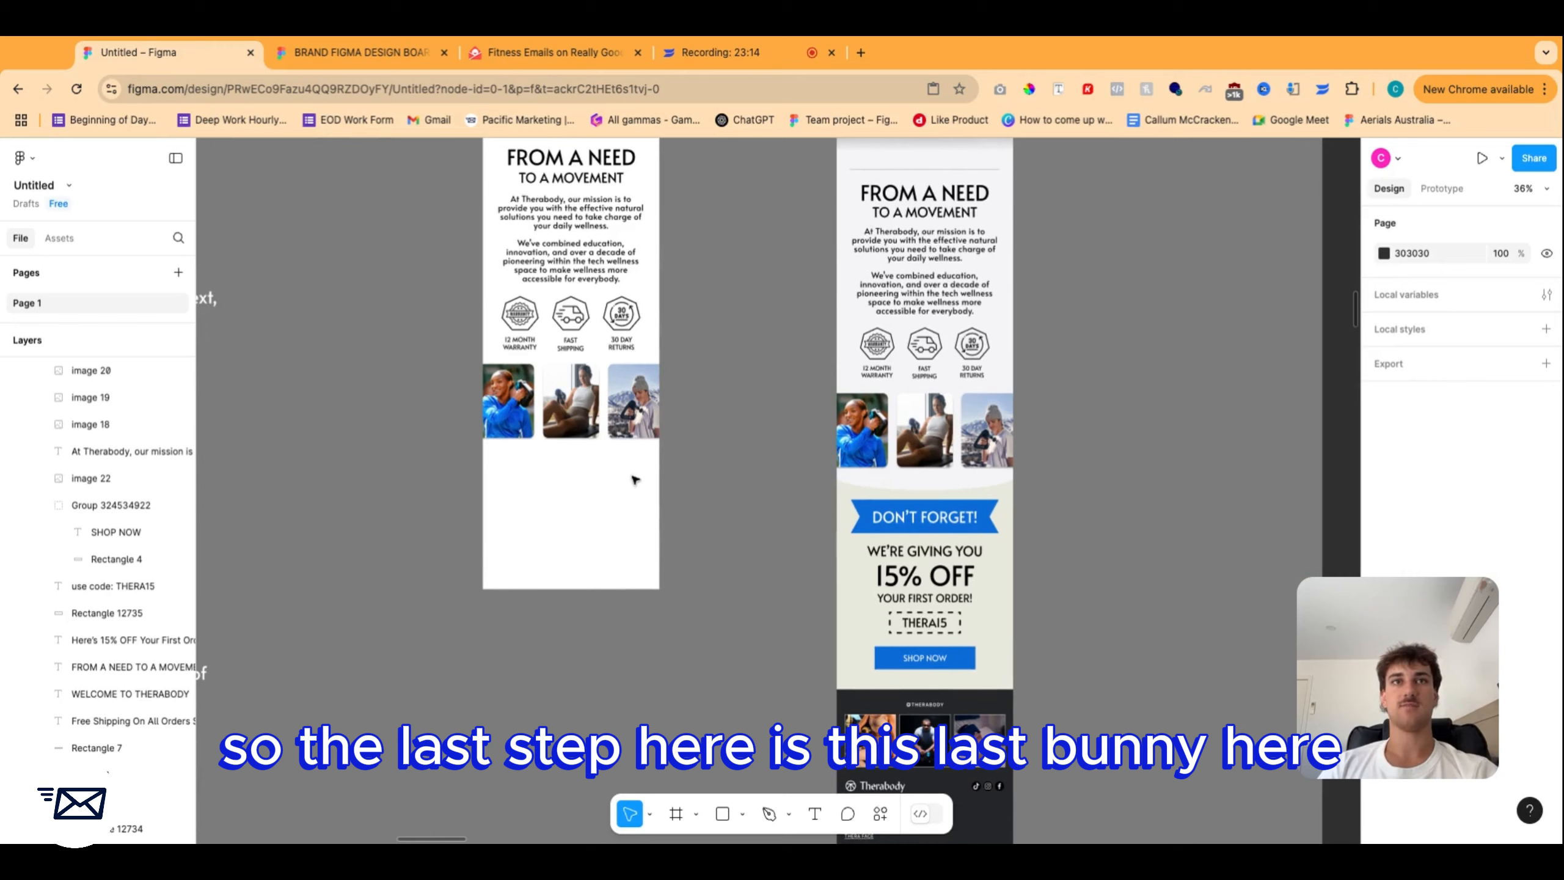
{"action": "scroll", "coordinate": [635, 480], "scroll_direction": "up", "scroll_amount": 10}
{"action": "left_click", "coordinate": [504, 353]}
{"action": "scroll", "coordinate": [602, 454], "scroll_direction": "down", "scroll_amount": 15}
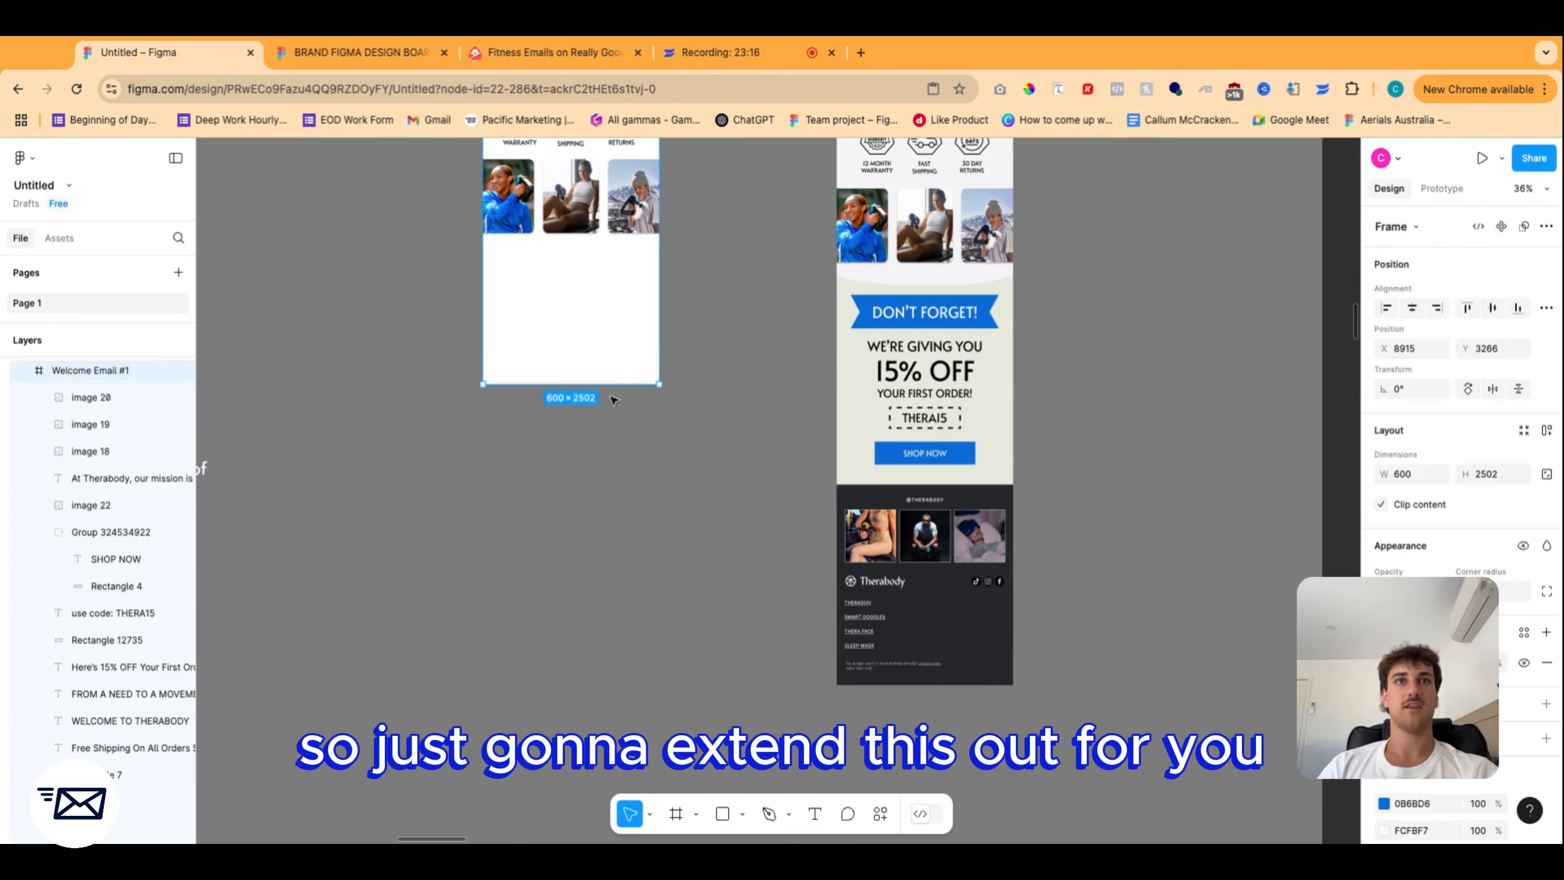
{"action": "left_click_drag", "start_coordinate": [615, 384], "coordinate": [616, 684]}
{"action": "left_click", "coordinate": [724, 573]}
{"action": "scroll", "coordinate": [723, 573], "scroll_direction": "down", "scroll_amount": 5}
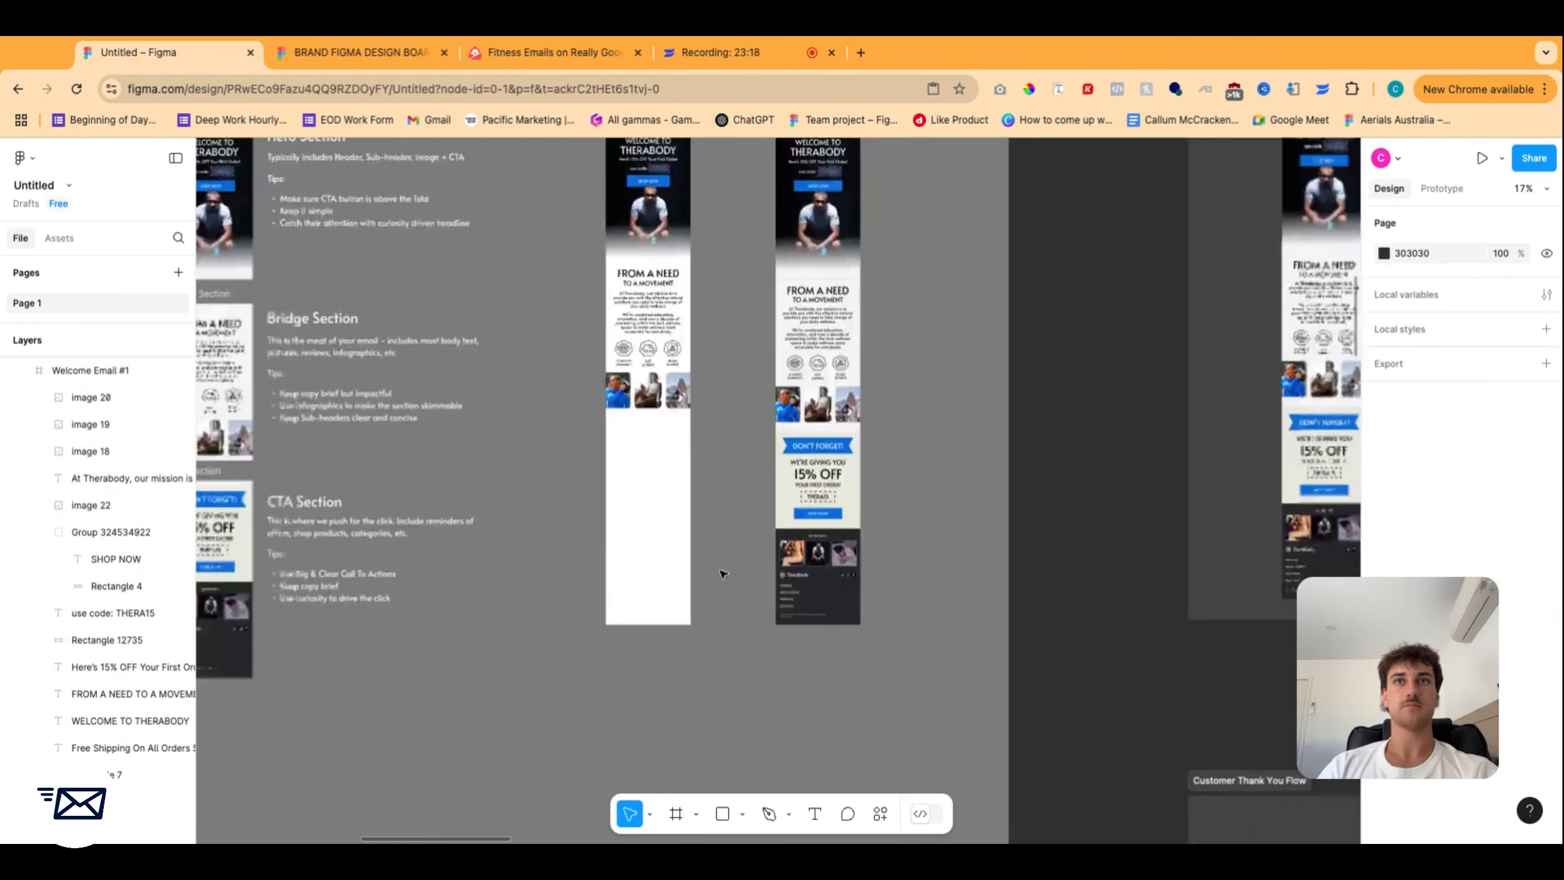
Copy the dark footer from the Email Footers board and place it at the bottom of the new email.
{"action": "scroll", "coordinate": [683, 512], "scroll_direction": "up", "scroll_amount": 15}
{"action": "left_click_drag", "start_coordinate": [564, 433], "coordinate": [690, 591]}
{"action": "scroll", "coordinate": [564, 432], "scroll_direction": "down", "scroll_amount": 12}
{"action": "left_click", "coordinate": [733, 525]}
{"action": "scroll", "coordinate": [696, 476], "scroll_direction": "up", "scroll_amount": 6}
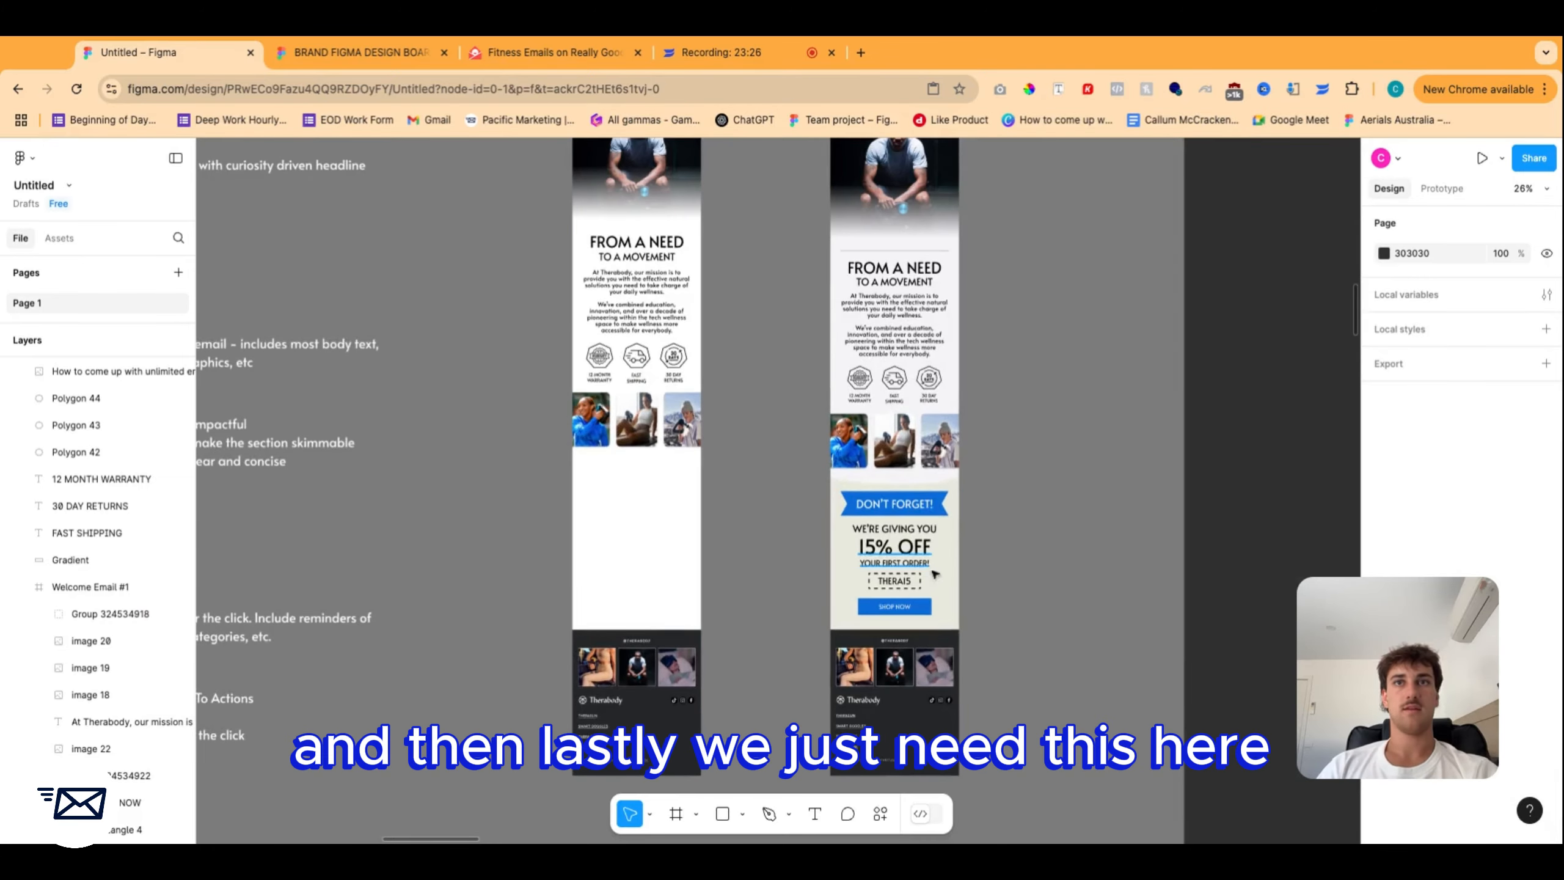
Copy the white curved shape from the Transitions board and place it below the photo row at X 0.
{"action": "scroll", "coordinate": [744, 486], "scroll_direction": "down", "scroll_amount": 8}
{"action": "scroll", "coordinate": [726, 430], "scroll_direction": "up", "scroll_amount": 8}
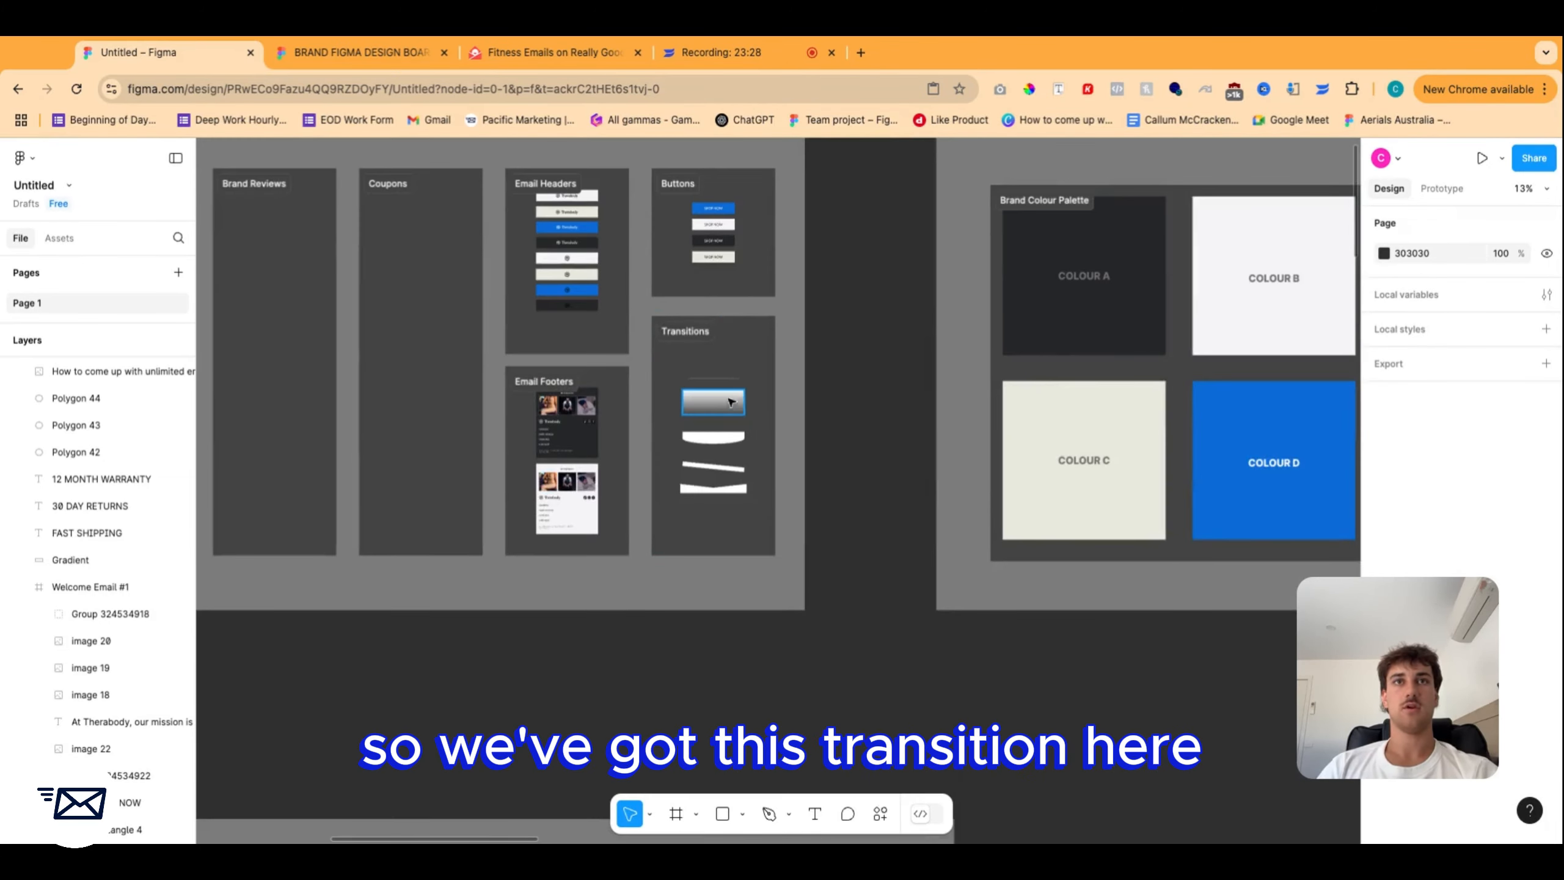
{"action": "left_click", "coordinate": [723, 461]}
{"action": "left_click_drag", "start_coordinate": [724, 461], "coordinate": [724, 465]}
{"action": "scroll", "coordinate": [723, 463], "scroll_direction": "down", "scroll_amount": 20}
{"action": "left_click_drag", "start_coordinate": [663, 558], "coordinate": [663, 558]}
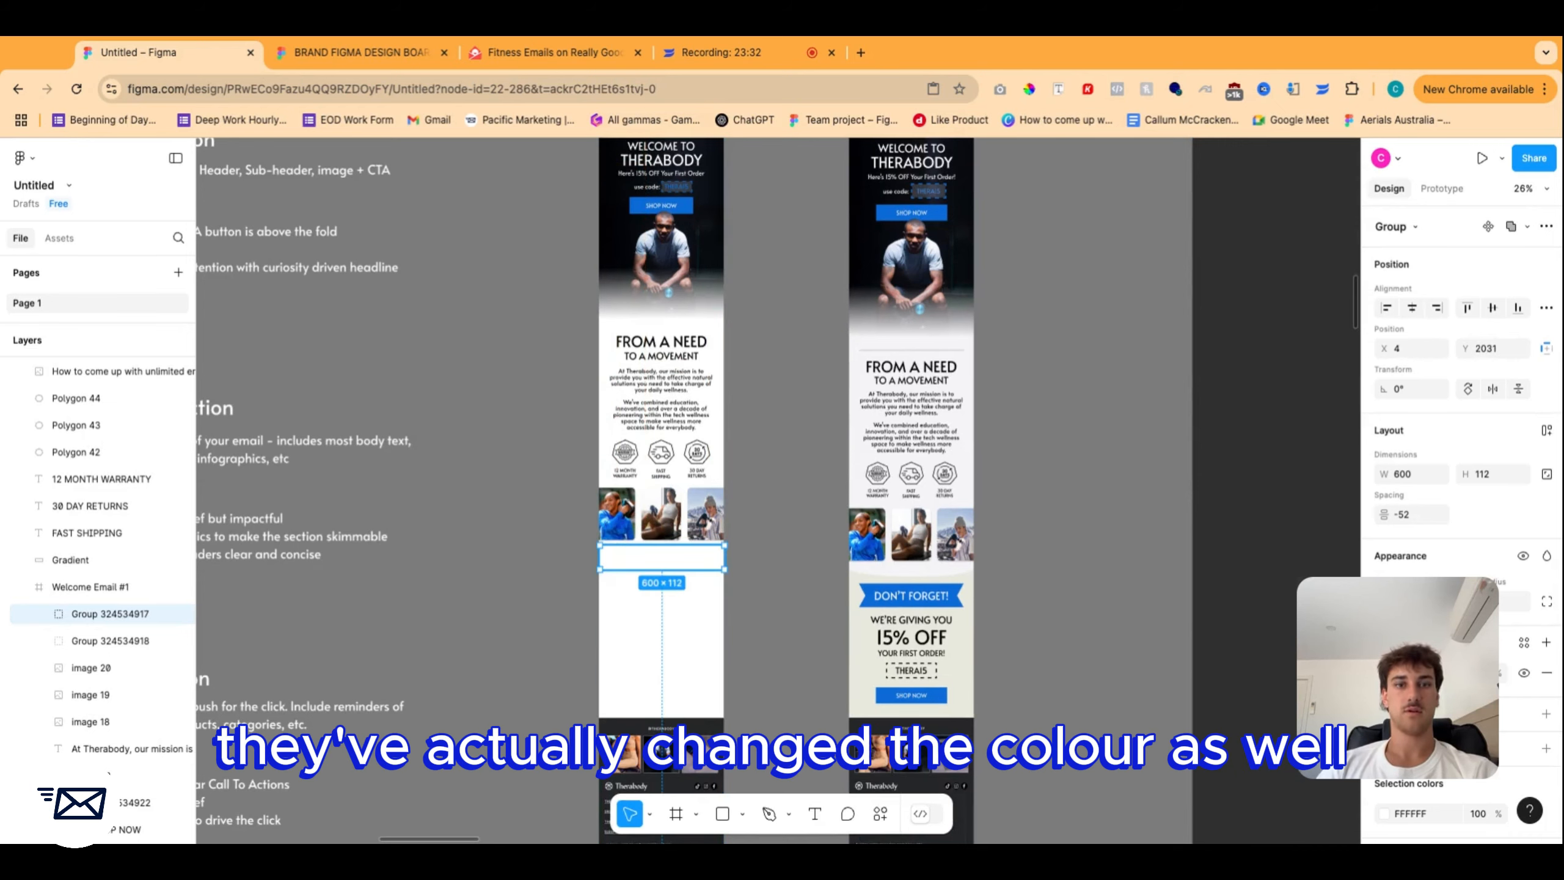
{"action": "key", "text": "Left"}
{"action": "scroll", "coordinate": [903, 574], "scroll_direction": "up", "scroll_amount": 1}
{"action": "scroll", "coordinate": [903, 573], "scroll_direction": "up", "scroll_amount": 3}
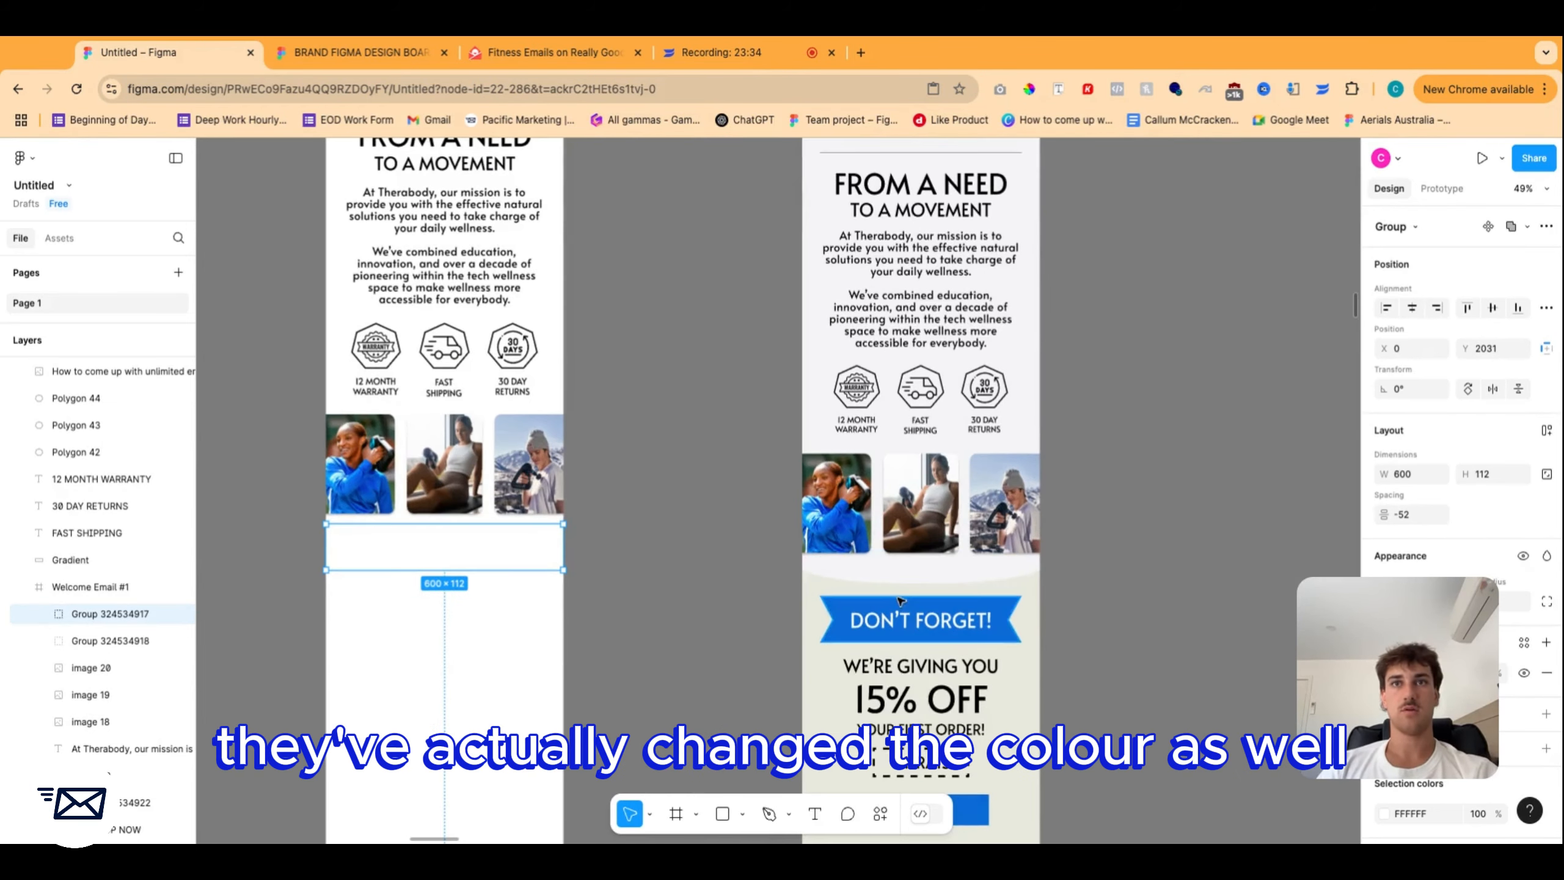
Draw a 600 by 789 rectangle below the photos down to the footer, centre it horizontally and send it to the back.
{"action": "scroll", "coordinate": [708, 563], "scroll_direction": "up", "scroll_amount": 3}
{"action": "left_click", "coordinate": [700, 565]}
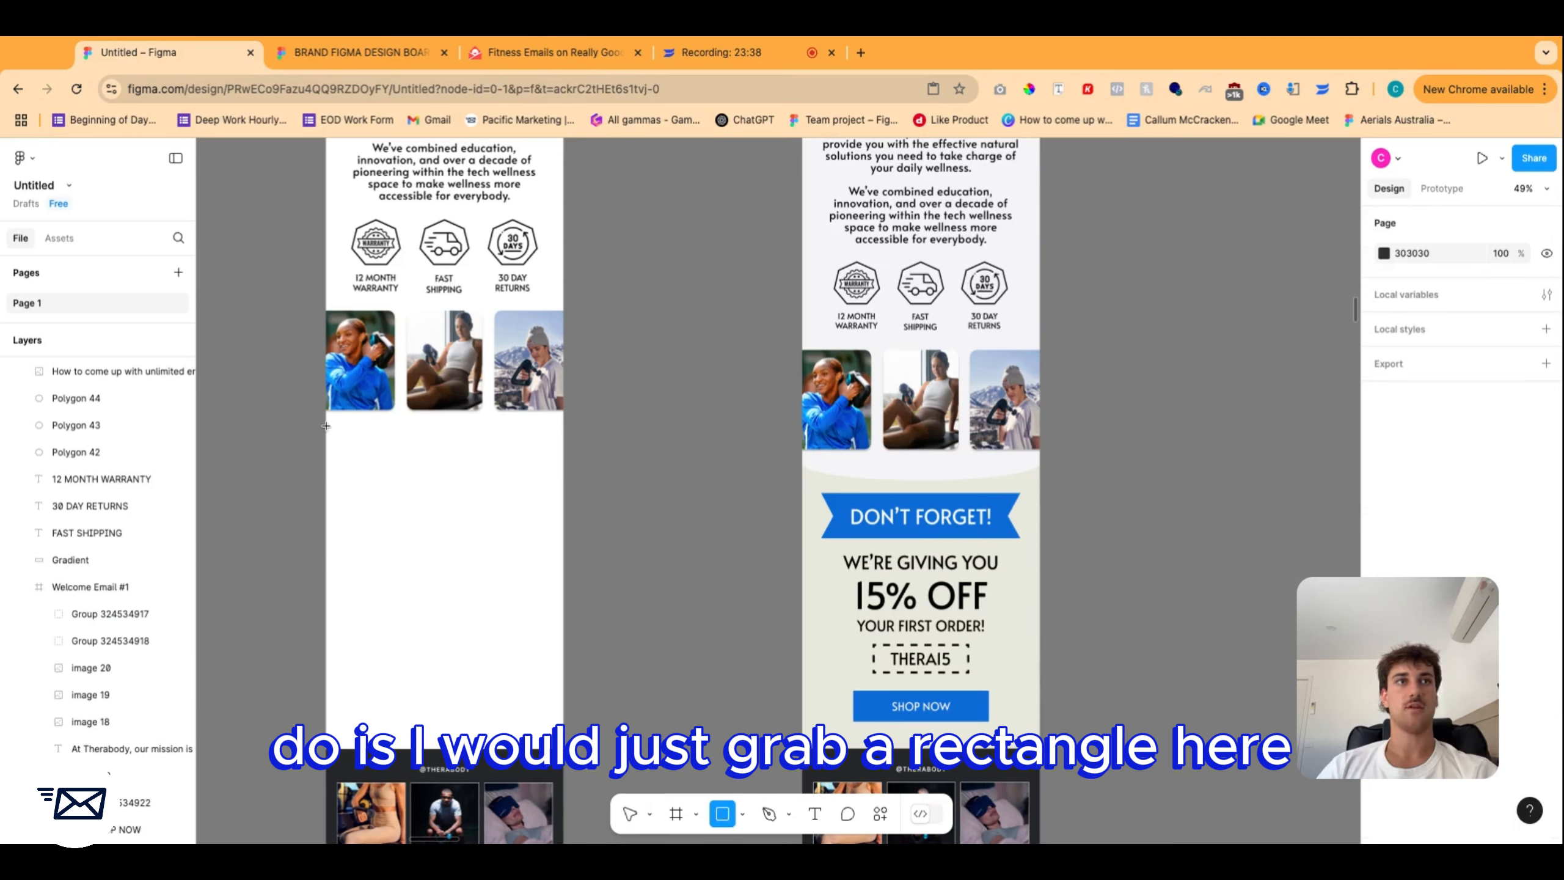
{"action": "mouse_move", "coordinate": [325, 426]}
{"action": "left_mouse_down"}
{"action": "mouse_move", "coordinate": [499, 687]}
{"action": "mouse_move", "coordinate": [562, 752]}
{"action": "mouse_move", "coordinate": [562, 738]}
{"action": "left_mouse_up"}
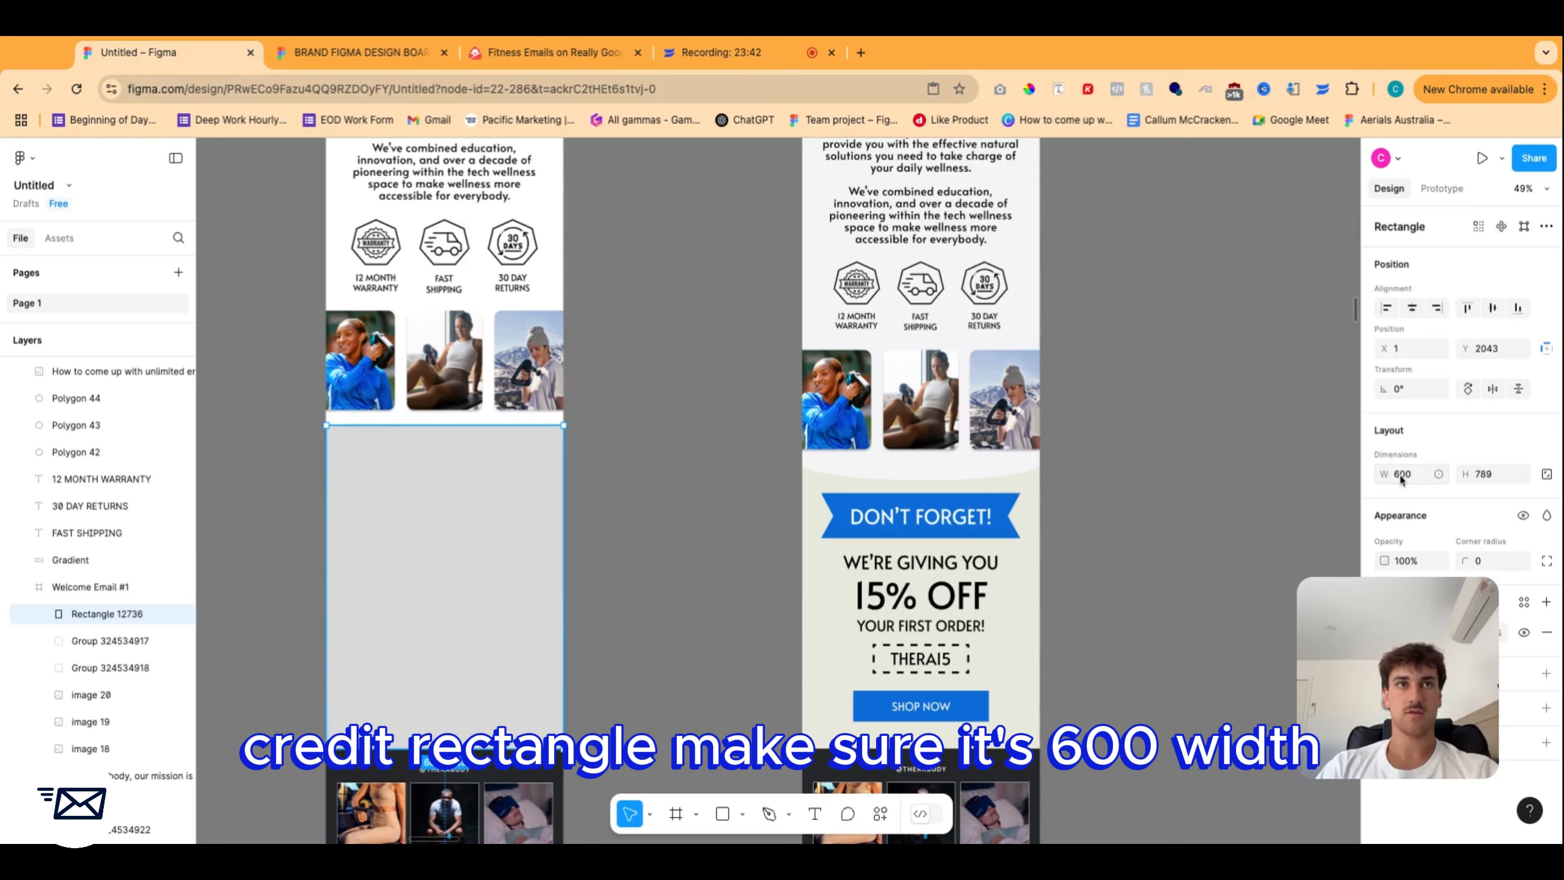
{"action": "key", "text": "alt+h"}
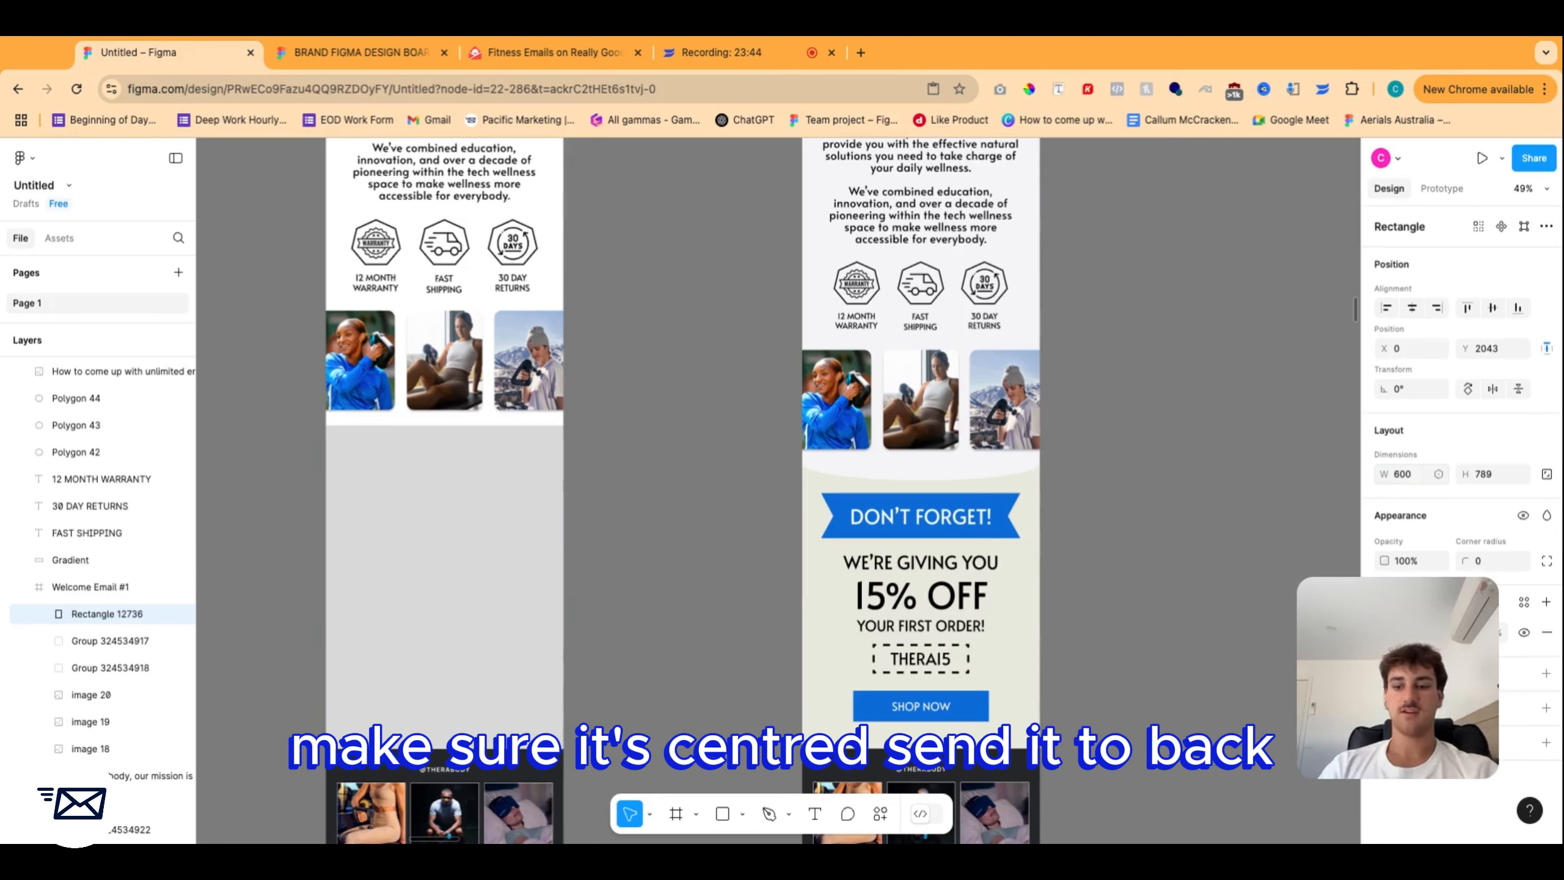
{"action": "right_click", "coordinate": [482, 517]}
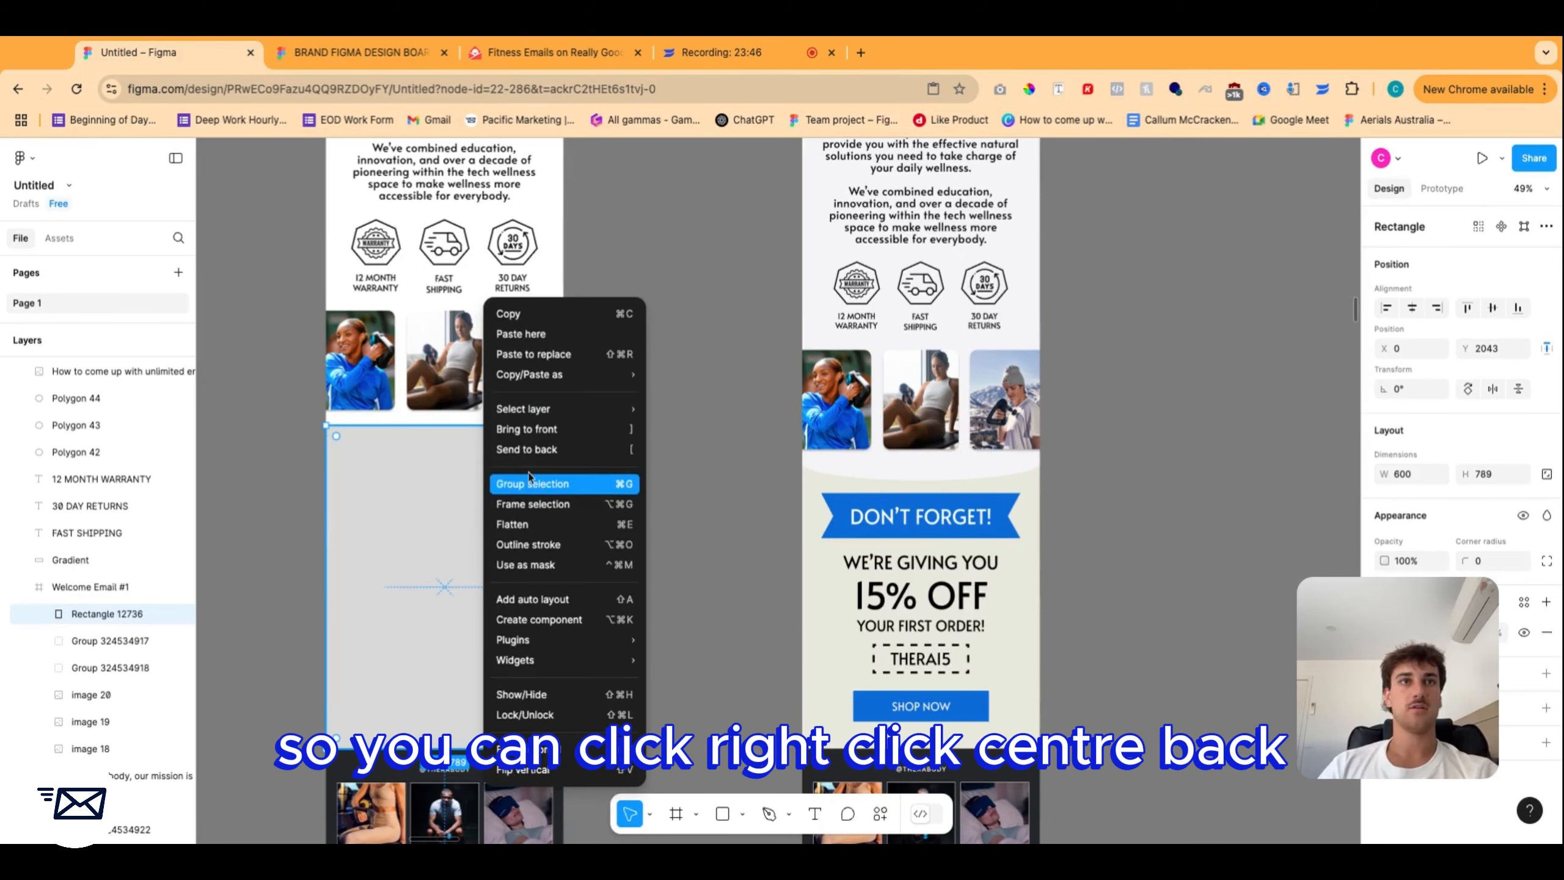
{"action": "left_click", "coordinate": [538, 452]}
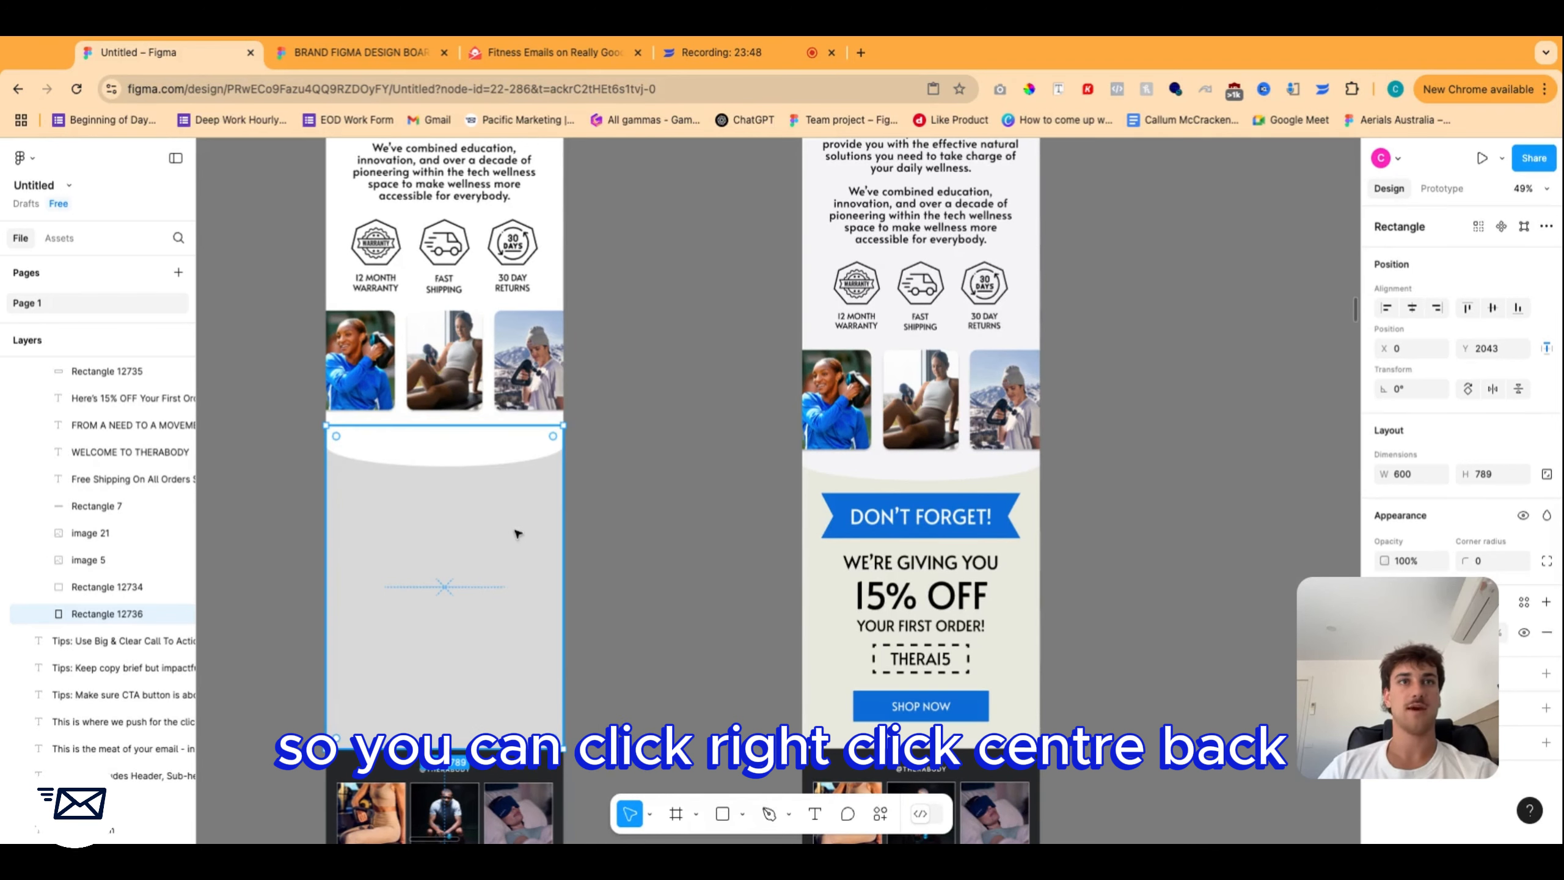
Fill the new background rectangle with the pale green sampled from the reference email's discount section.
{"action": "left_click", "coordinate": [1385, 633]}
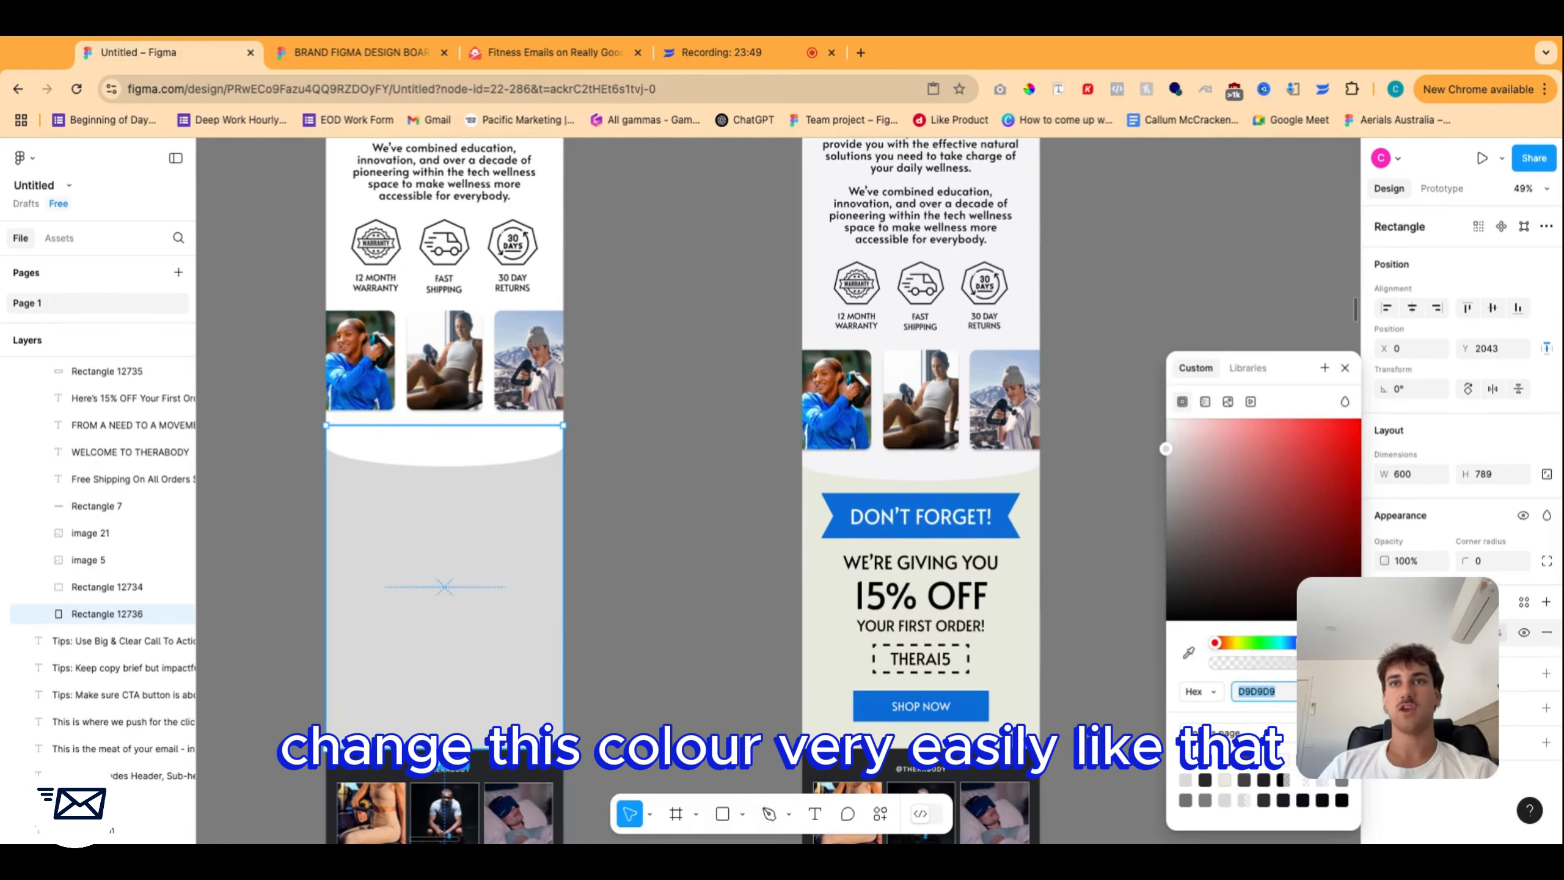
{"action": "left_click", "coordinate": [1034, 622]}
{"action": "left_click", "coordinate": [1076, 589]}
{"action": "scroll", "coordinate": [1096, 555], "scroll_direction": "left", "scroll_amount": 2}
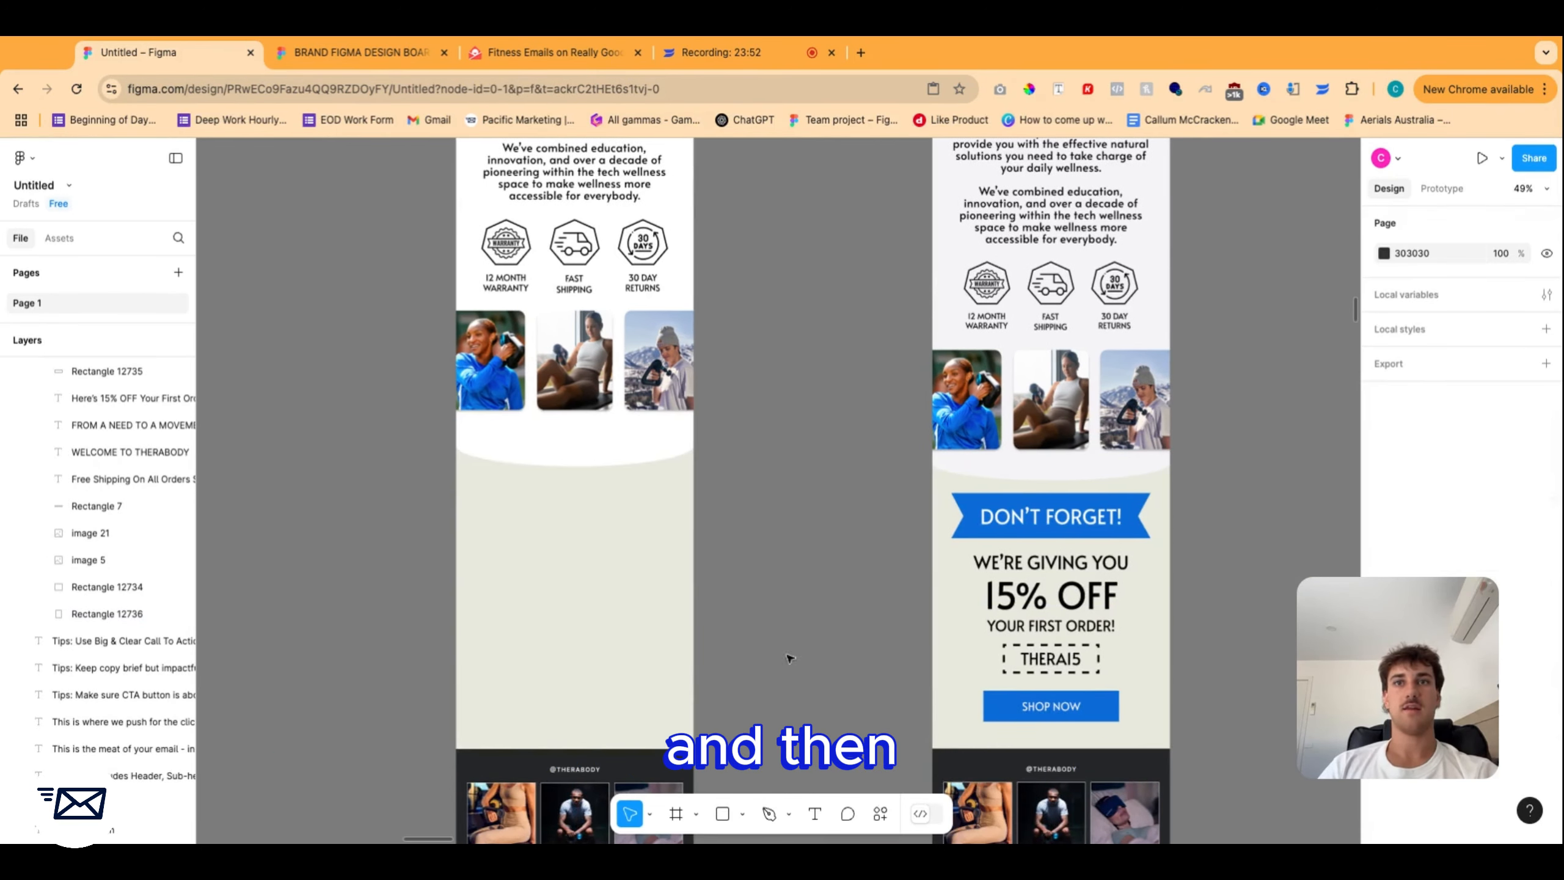
Draw a banner rectangle about 536 by 107 below the curved transition, centre it horizontally and nudge it down slightly.
{"action": "scroll", "coordinate": [789, 656], "scroll_direction": "down", "scroll_amount": 3}
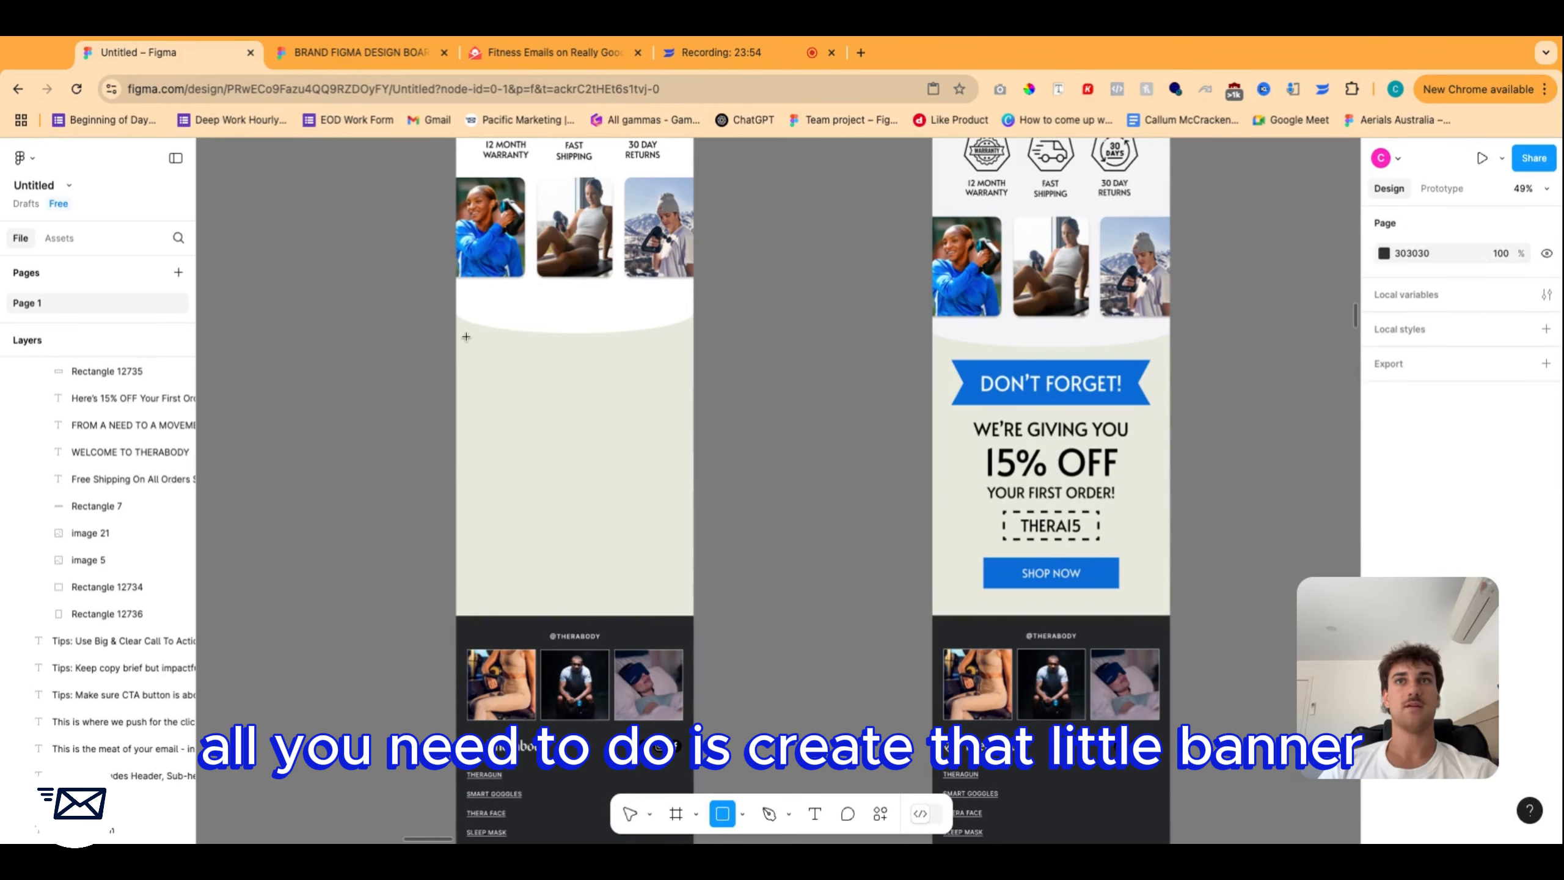
{"action": "mouse_move", "coordinate": [466, 337]}
{"action": "left_mouse_down"}
{"action": "mouse_move", "coordinate": [642, 404]}
{"action": "mouse_move", "coordinate": [677, 379]}
{"action": "left_mouse_up"}
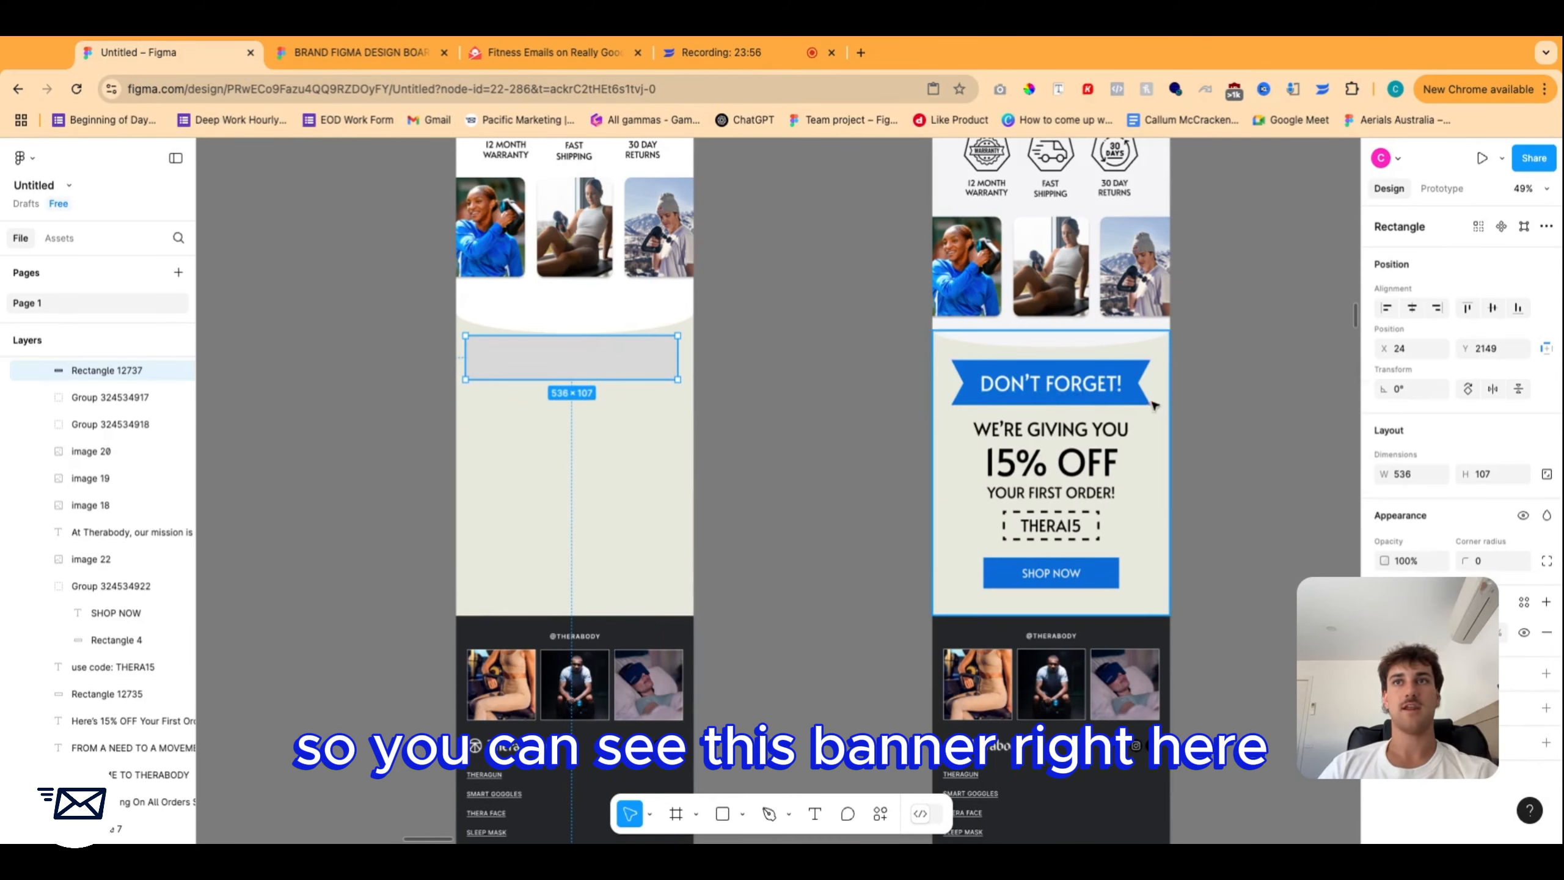
{"action": "key", "text": "alt+h"}
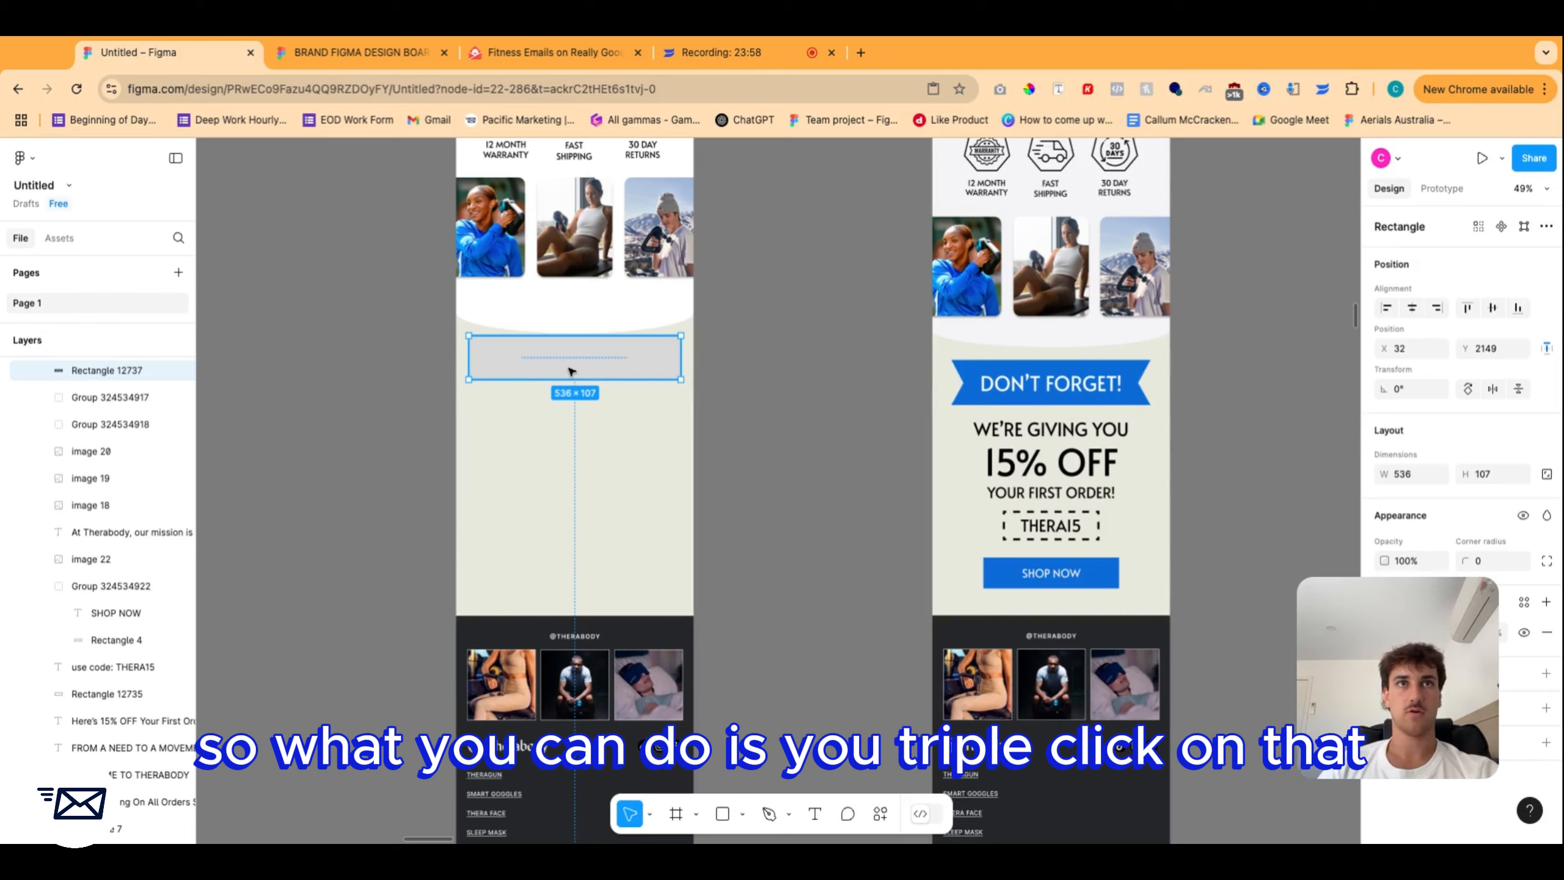
{"action": "key", "text": "shift+Down"}
{"action": "key", "text": "shift+Down"}
Edit the banner rectangle's vector shape, pulling the midpoints of both short sides inward to form matching ribbon notches.
{"action": "scroll", "coordinate": [582, 370], "scroll_direction": "up", "scroll_amount": 5}
{"action": "double_click", "coordinate": [603, 361]}
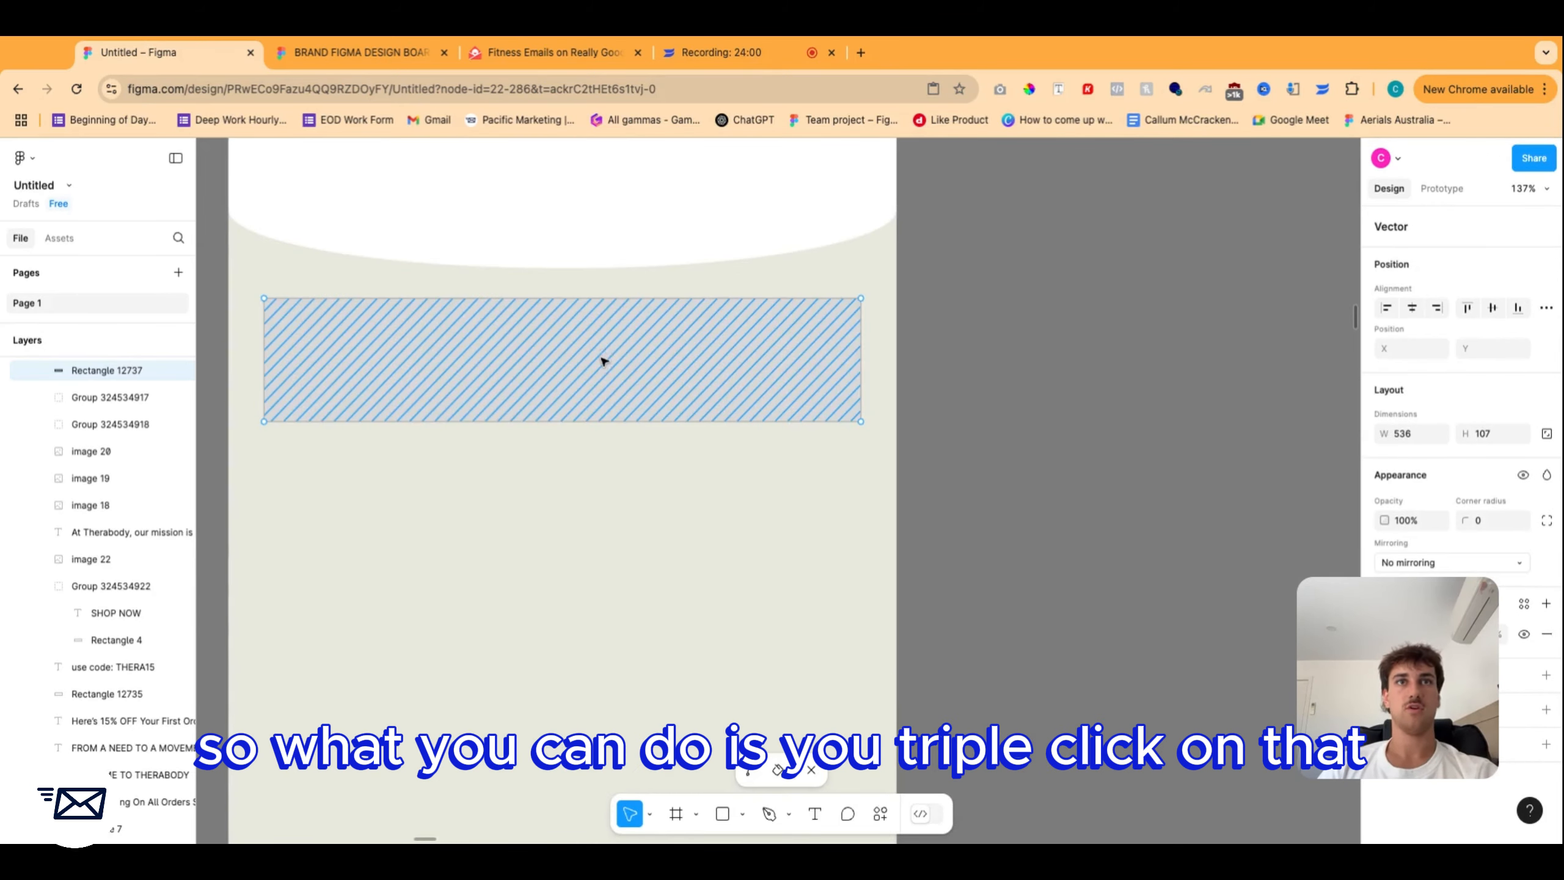
{"action": "left_click", "coordinate": [863, 363]}
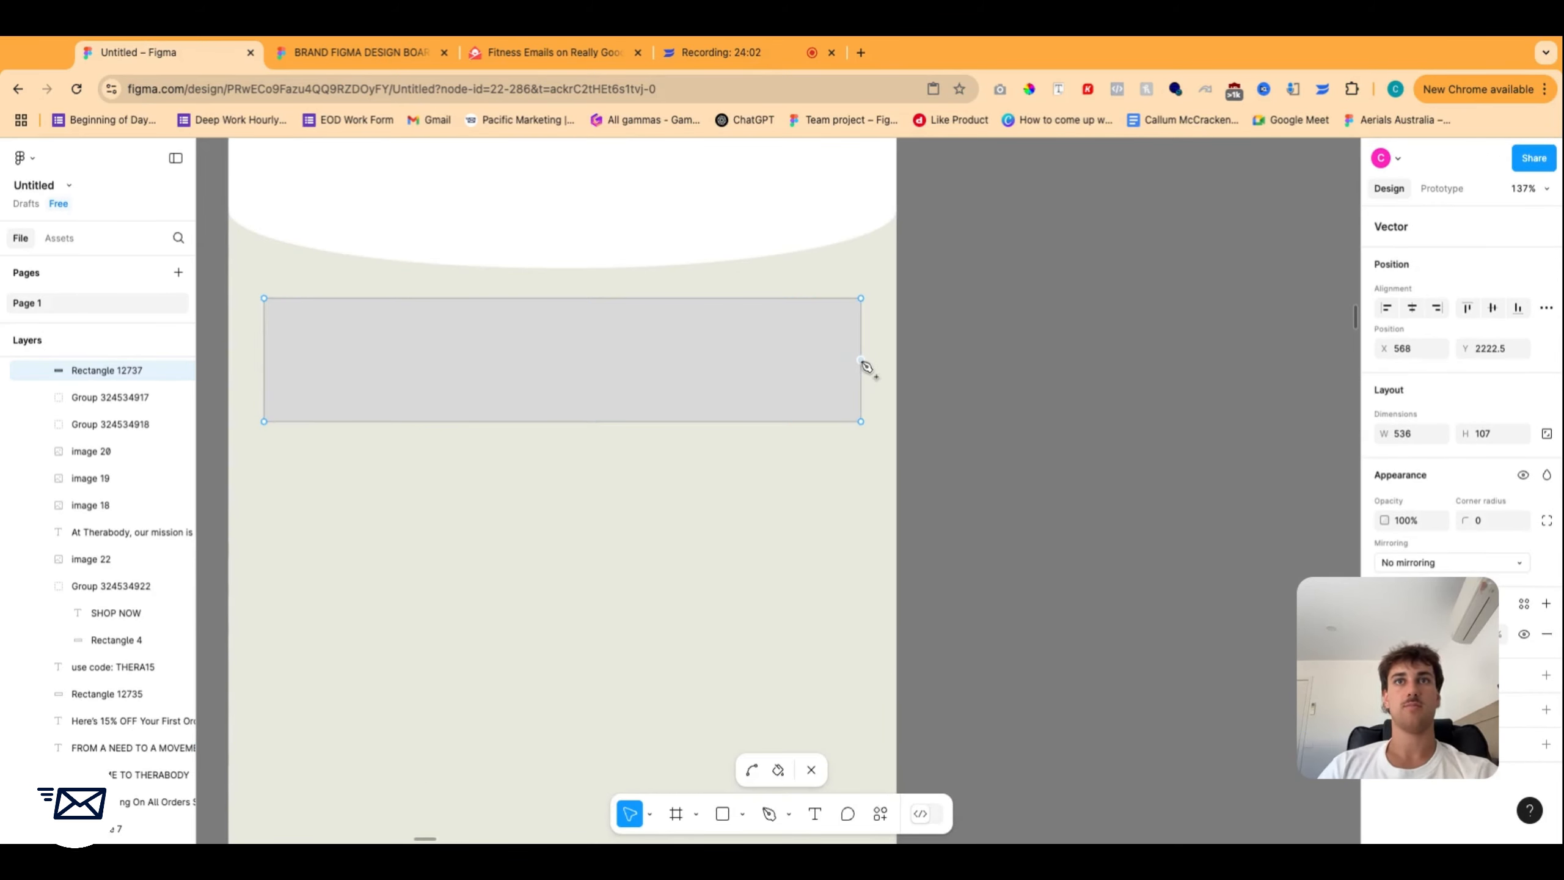
{"action": "left_click_drag", "start_coordinate": [848, 360], "coordinate": [827, 360]}
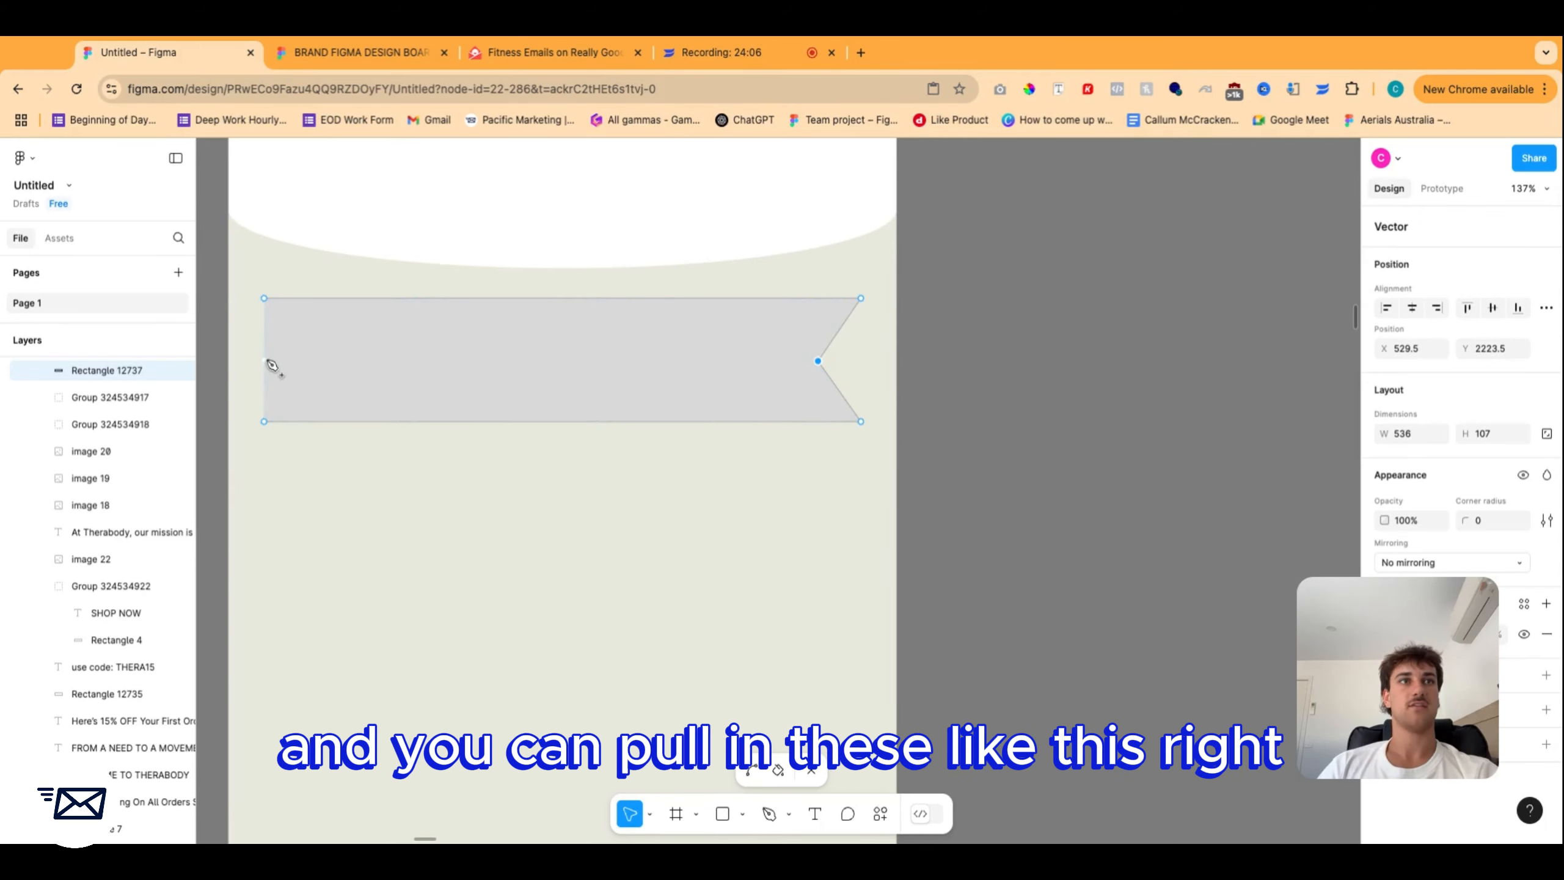
{"action": "left_click_drag", "start_coordinate": [280, 361], "coordinate": [297, 361]}
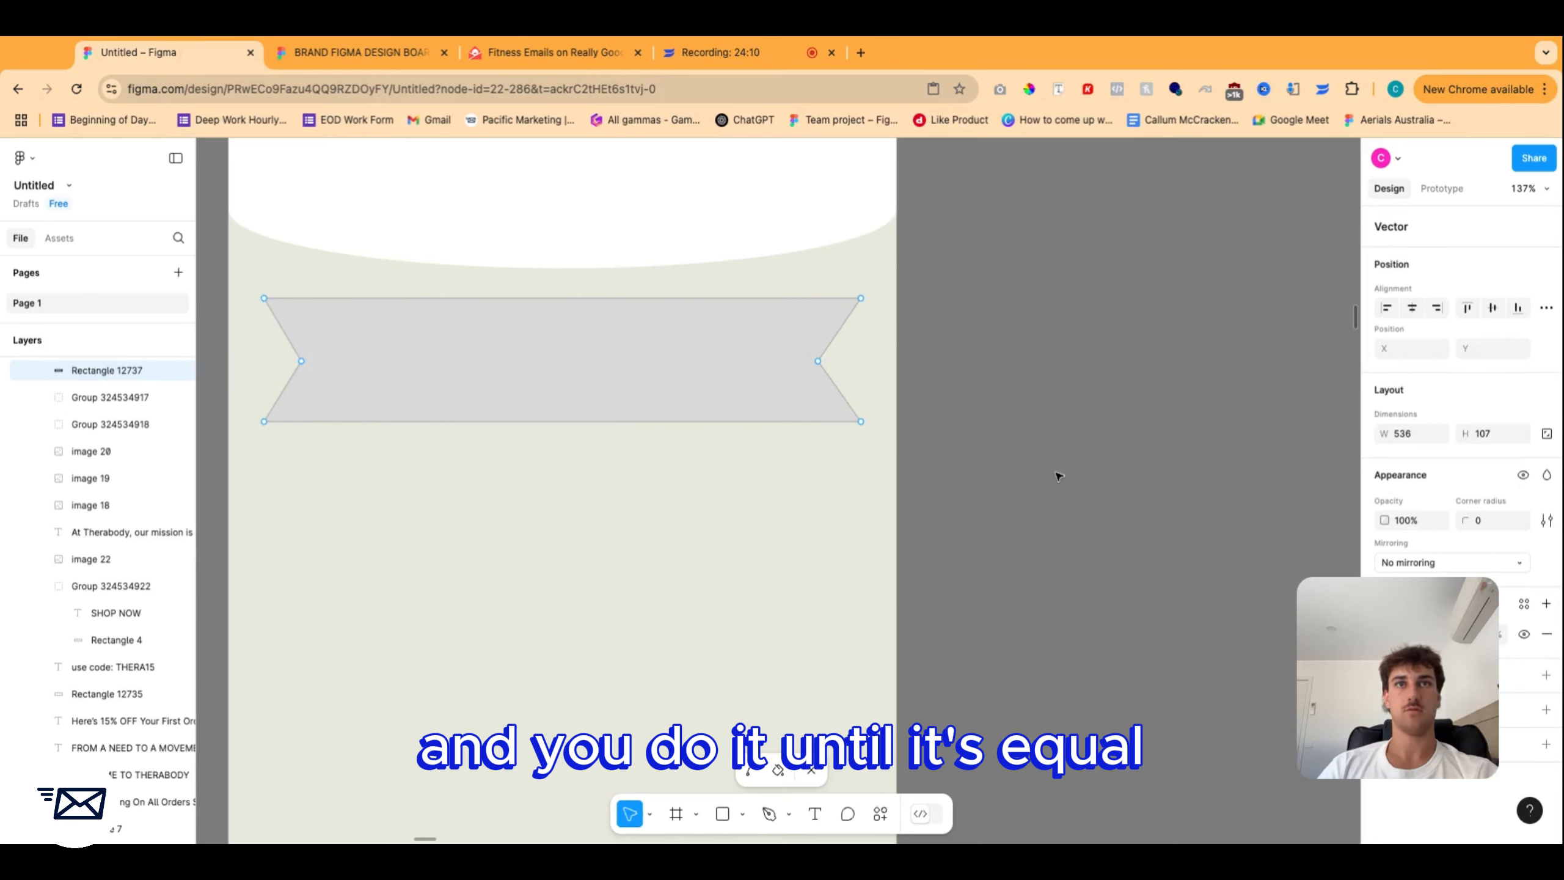
{"action": "left_click", "coordinate": [1017, 479]}
{"action": "scroll", "coordinate": [1017, 479], "scroll_direction": "down", "scroll_amount": 5}
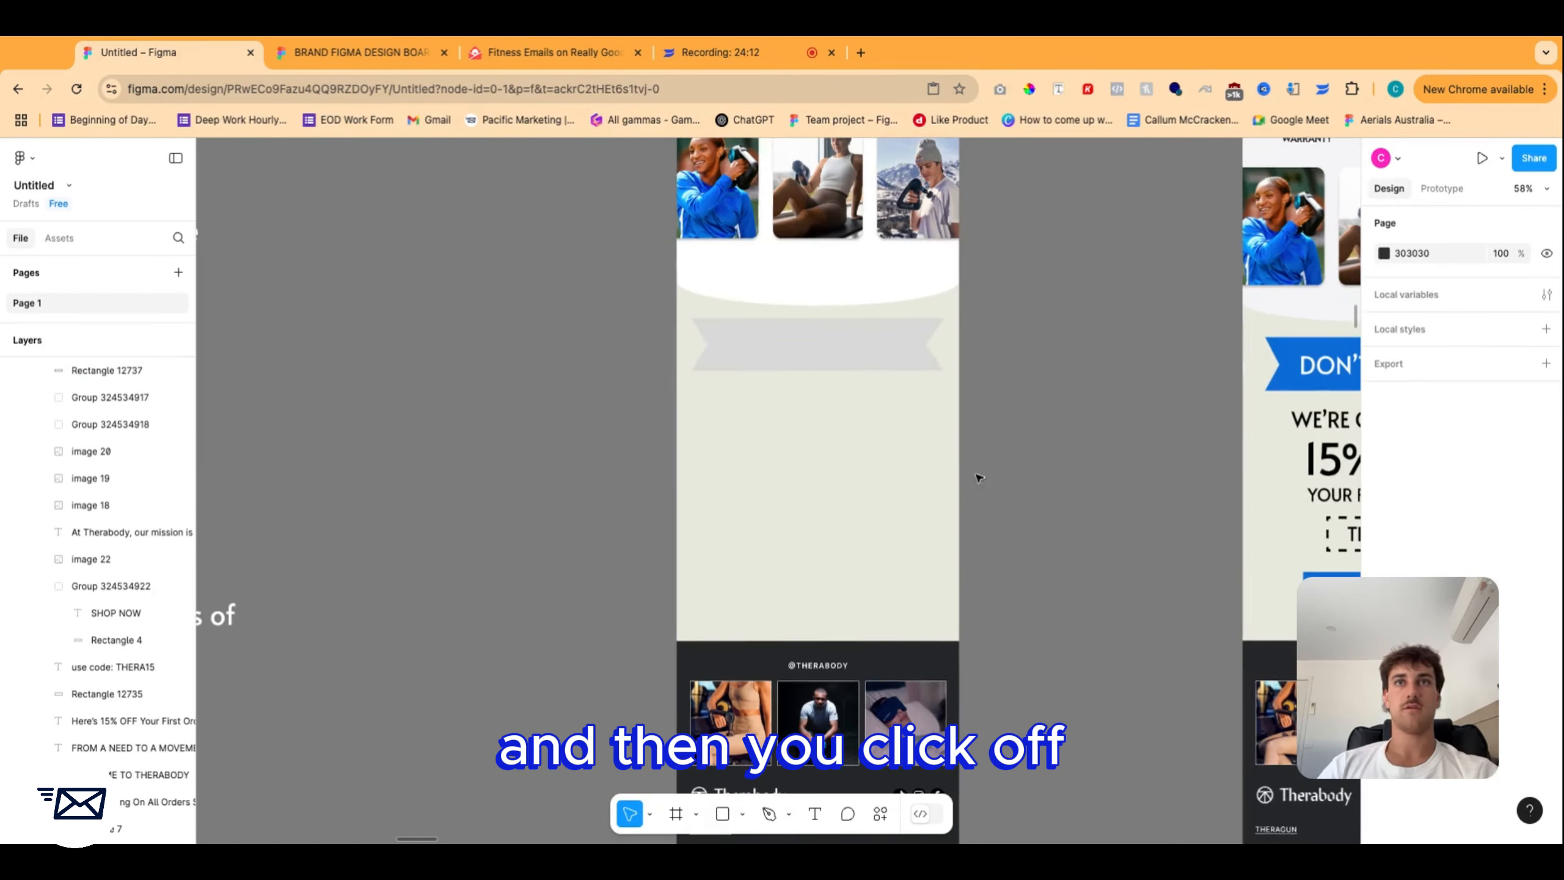
Fill the ribbon banner with the blue 0B6BD6 sampled from the reference email's banner.
{"action": "left_click", "coordinate": [818, 345]}
{"action": "left_click", "coordinate": [1385, 632]}
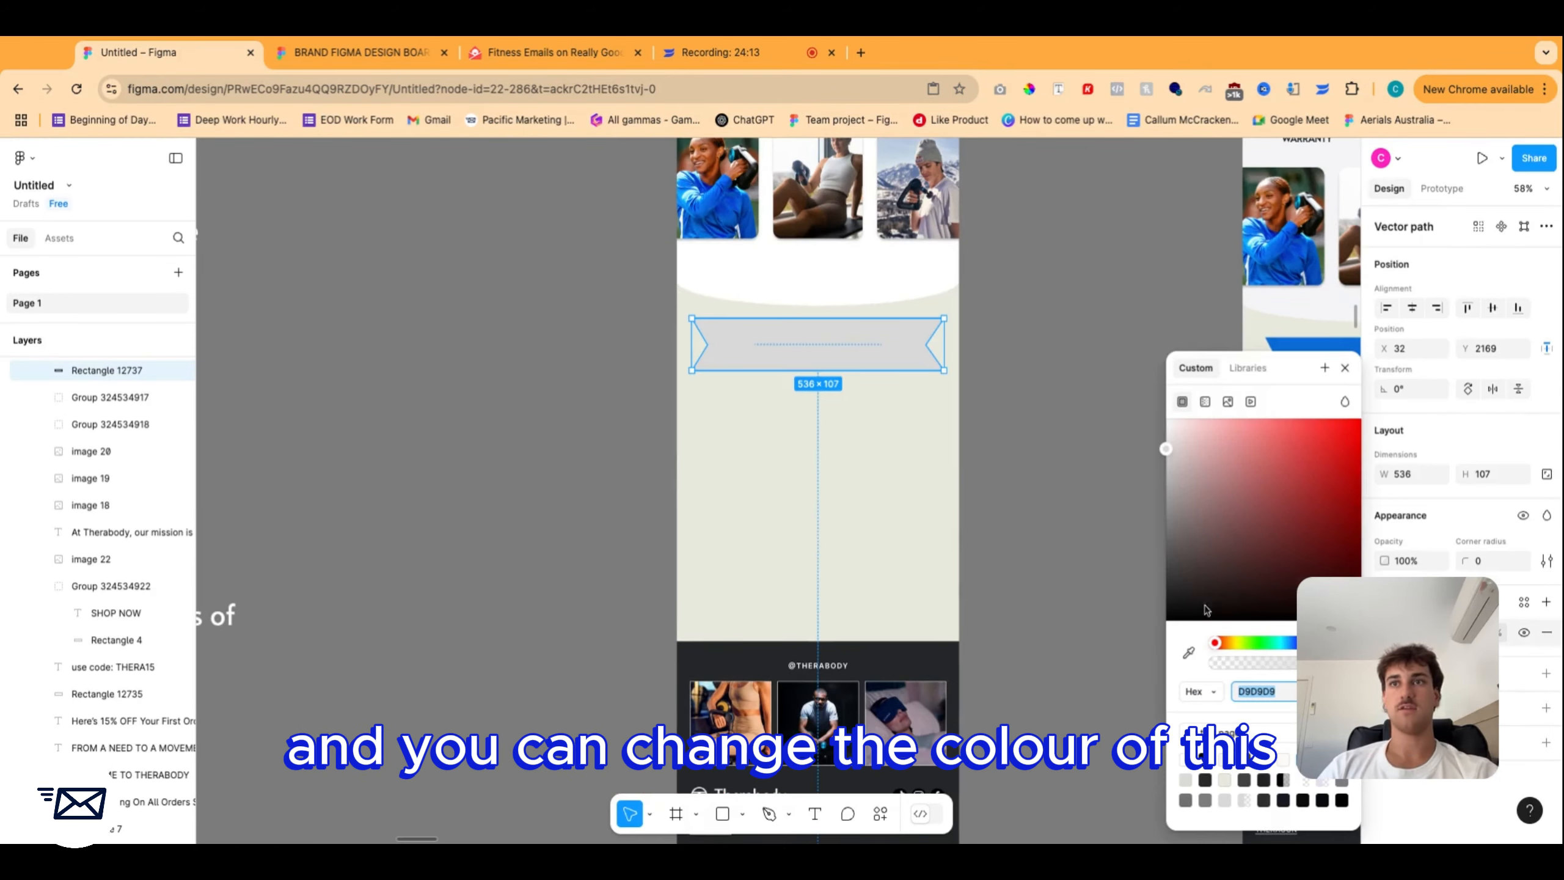
{"action": "left_click", "coordinate": [1186, 651]}
{"action": "scroll", "coordinate": [1046, 559], "scroll_direction": "right", "scroll_amount": 6}
{"action": "left_click", "coordinate": [960, 368]}
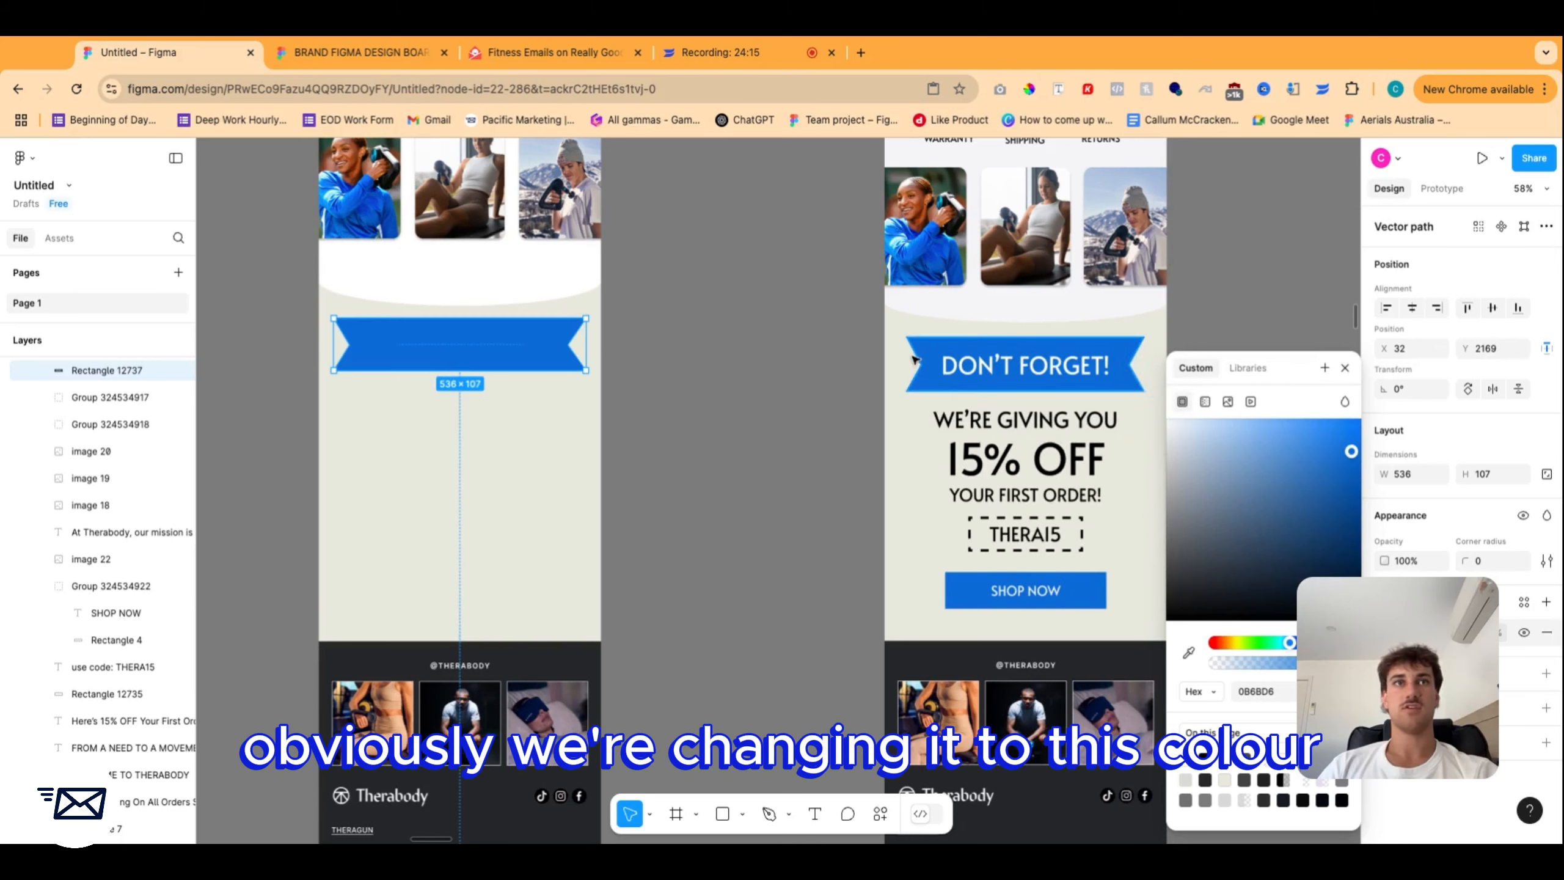
{"action": "scroll", "coordinate": [781, 374], "scroll_direction": "up", "scroll_amount": 1}
{"action": "left_click", "coordinate": [779, 374]}
Copy the reference email's "DON'T FORGET!" heading onto the new blue ribbon banner, centred horizontally.
{"action": "left_click", "coordinate": [481, 356]}
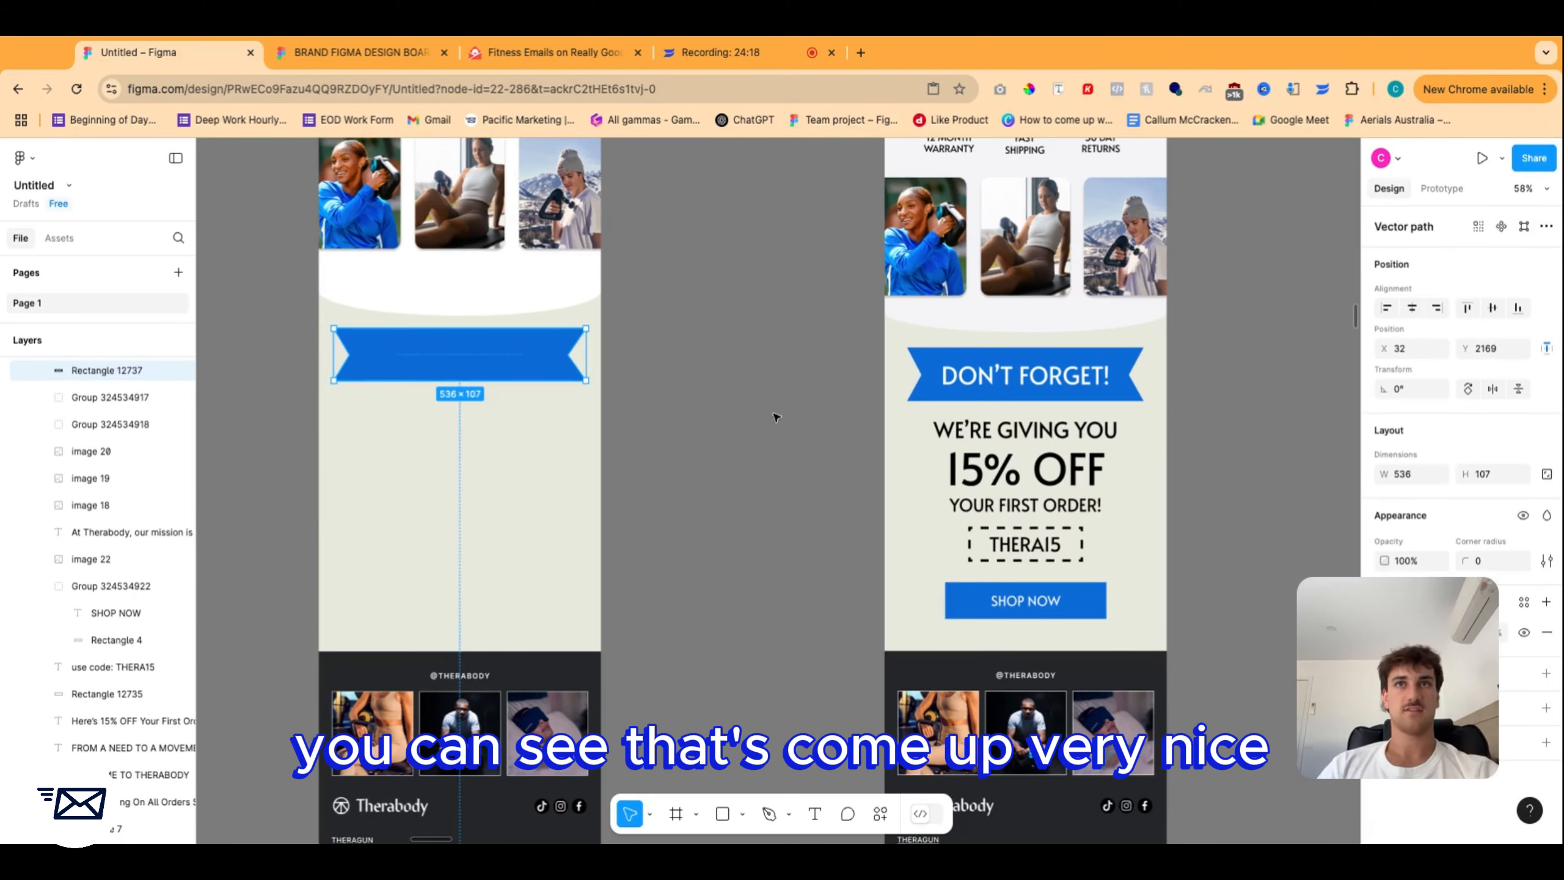
{"action": "left_click", "coordinate": [1006, 379]}
{"action": "left_click_drag", "start_coordinate": [1007, 380], "coordinate": [441, 360], "text": "alt"}
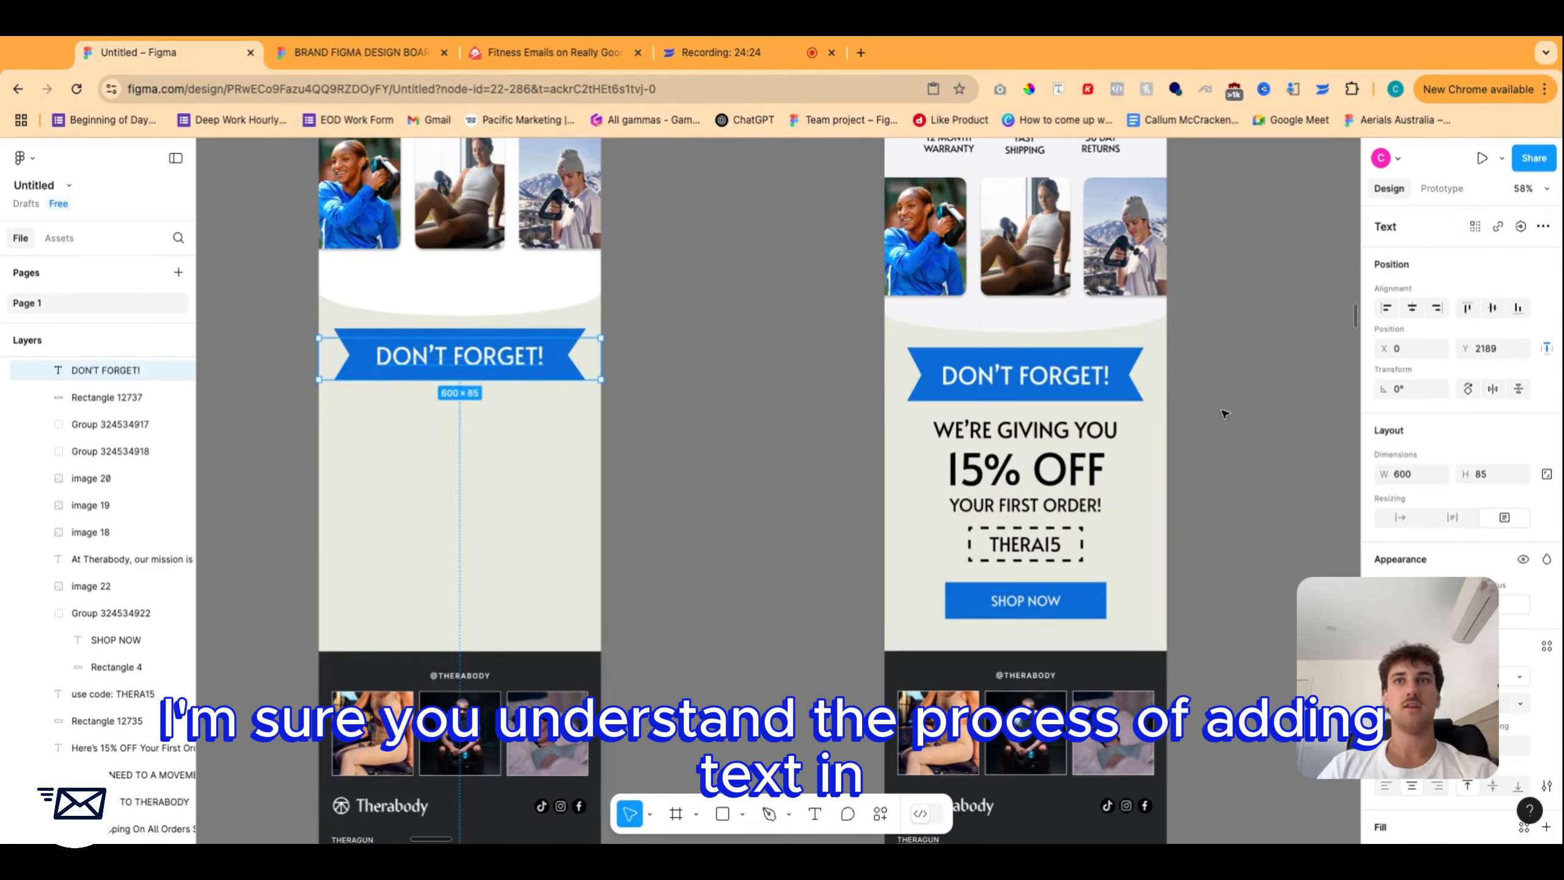
Copy the 15% OFF text lines, the dashed THERA15 code box and the SHOP NOW button from the reference to below the banner.
{"action": "left_click", "coordinate": [1022, 425]}
{"action": "left_click", "coordinate": [1016, 471], "text": "shift"}
{"action": "left_click", "coordinate": [1016, 543], "text": "shift"}
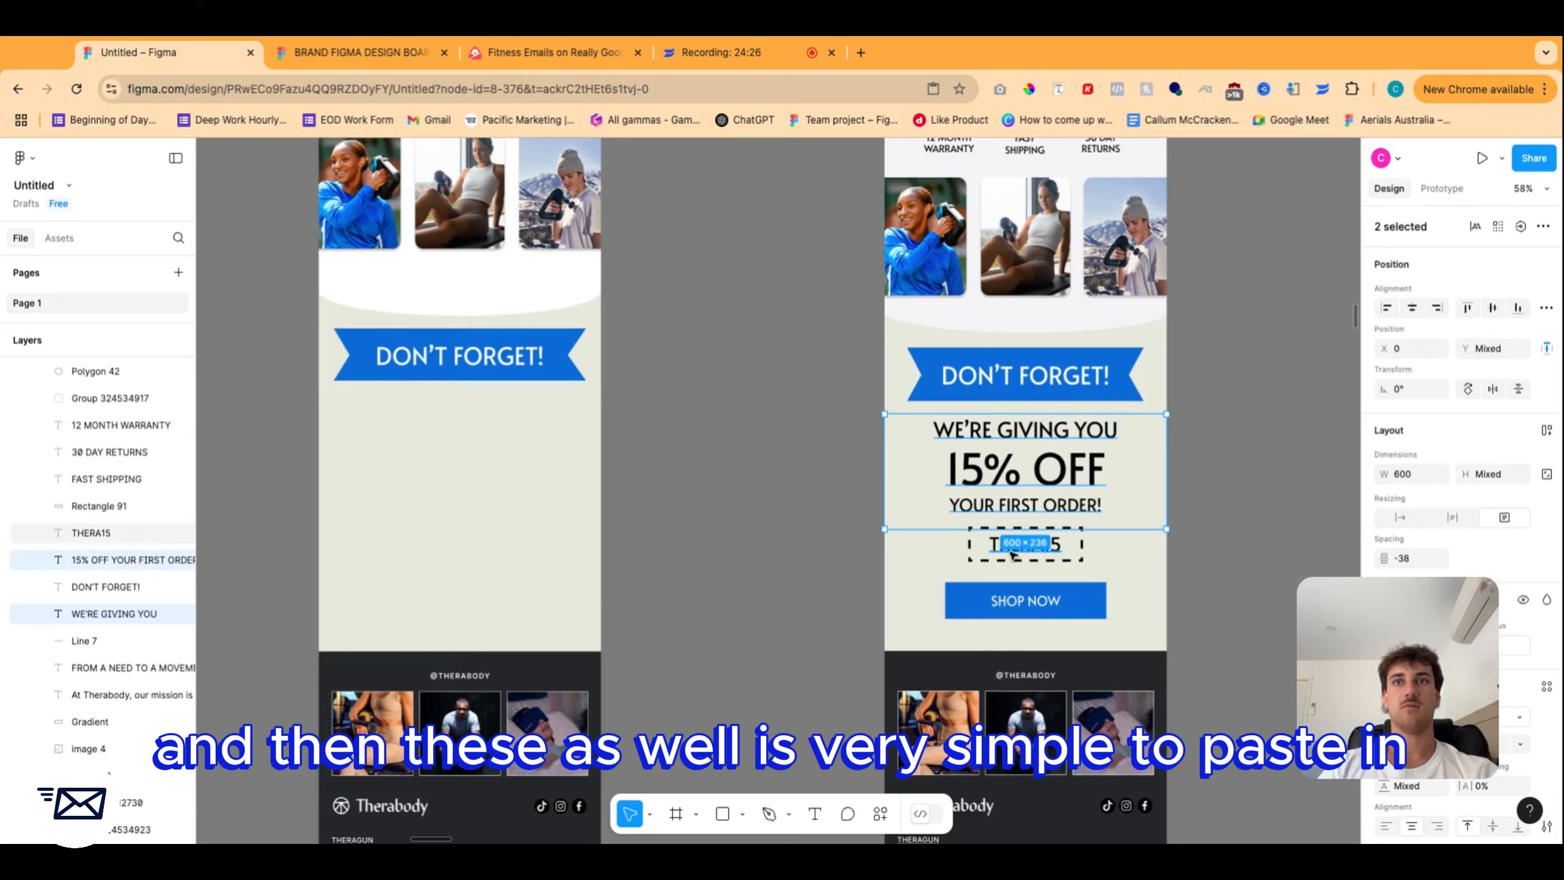
{"action": "left_click", "coordinate": [971, 559], "text": "shift"}
{"action": "left_click", "coordinate": [1025, 600], "text": "shift"}
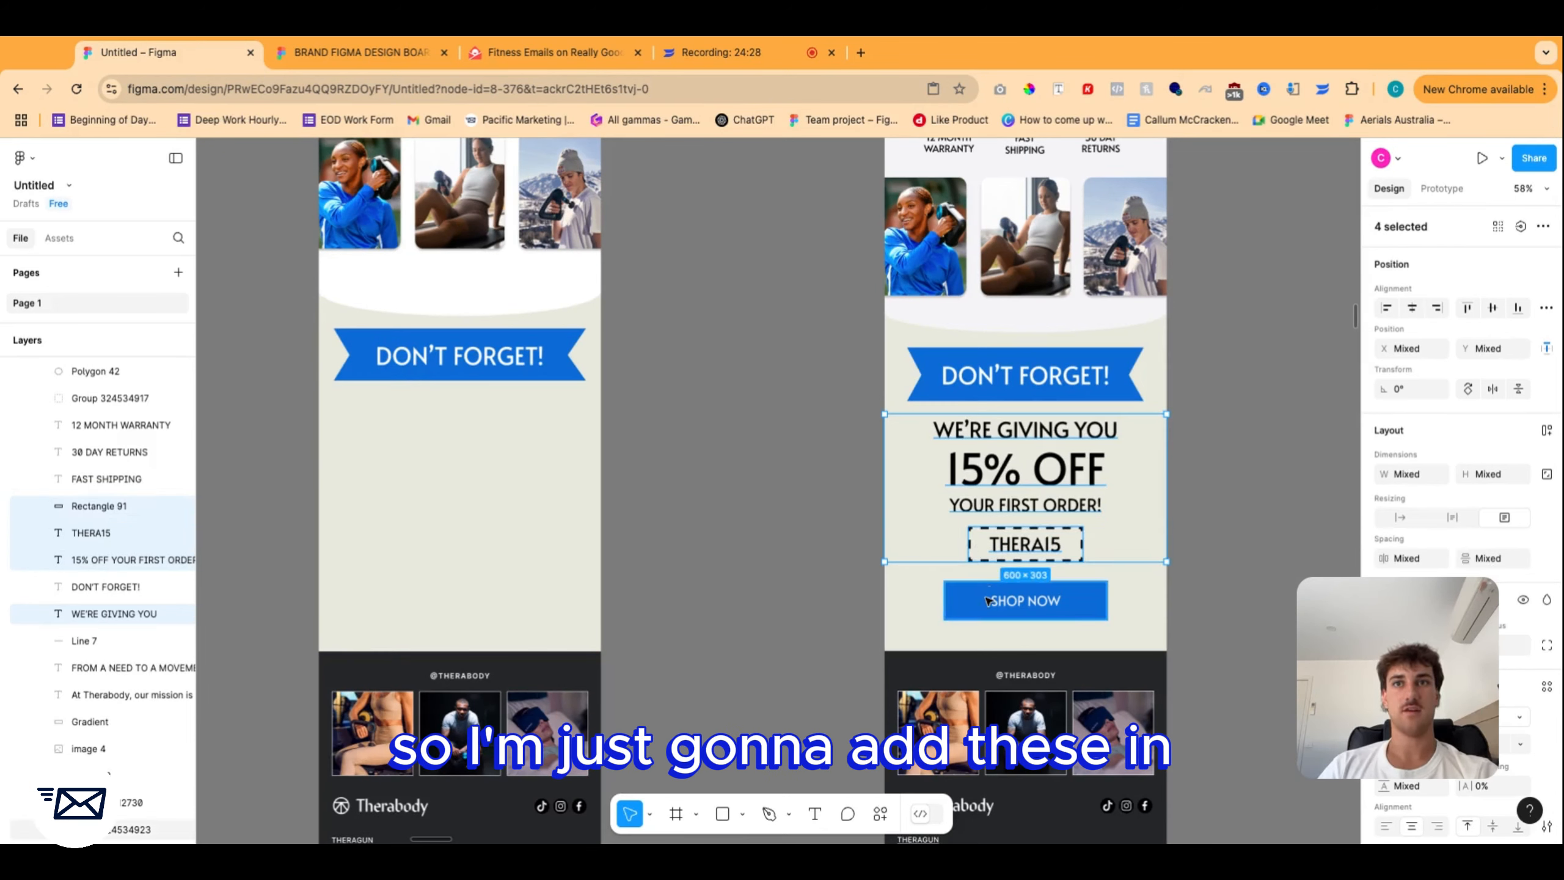
{"action": "left_click_drag", "start_coordinate": [1007, 544], "coordinate": [441, 523]}
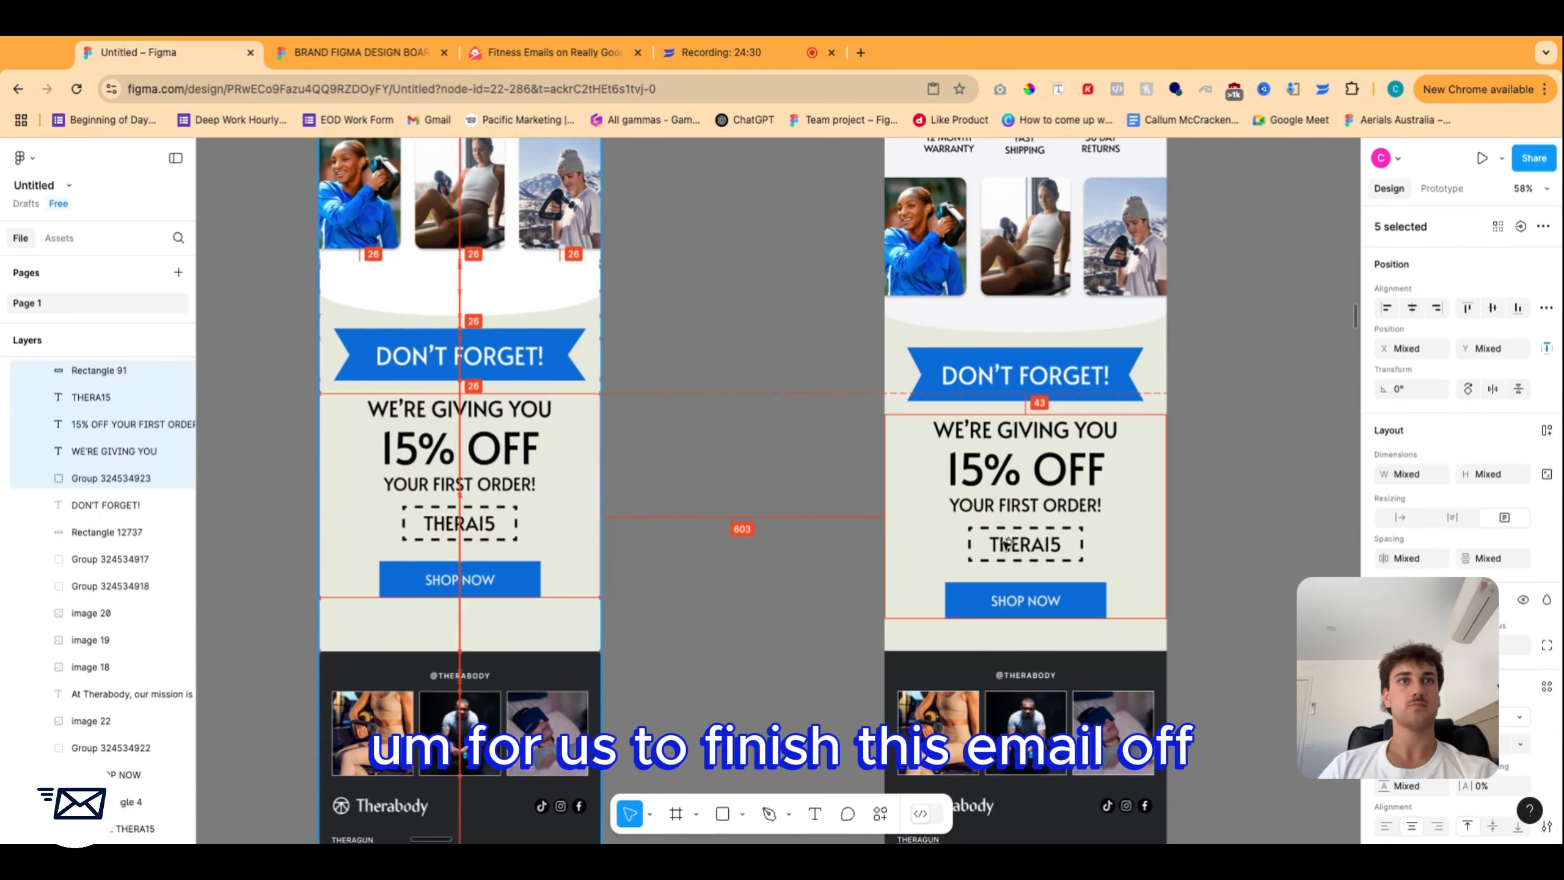
{"action": "key", "text": "Escape"}
Move the white curved transition up to Y 1987 and place it behind the photo row, above the green background.
{"action": "left_click", "coordinate": [569, 308]}
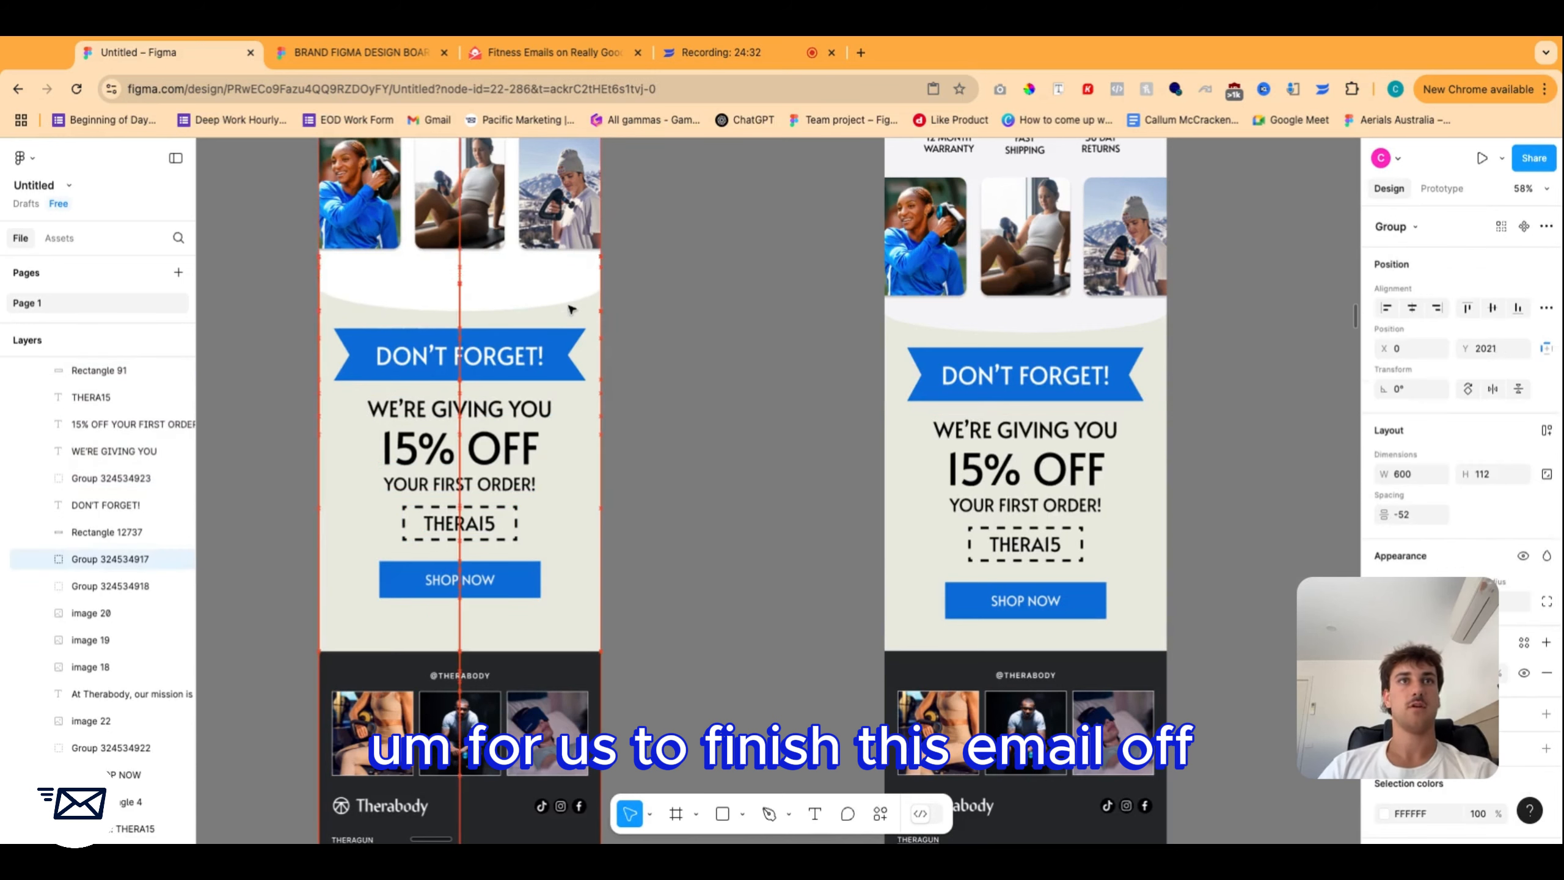
{"action": "left_click_drag", "start_coordinate": [570, 308], "coordinate": [569, 288]}
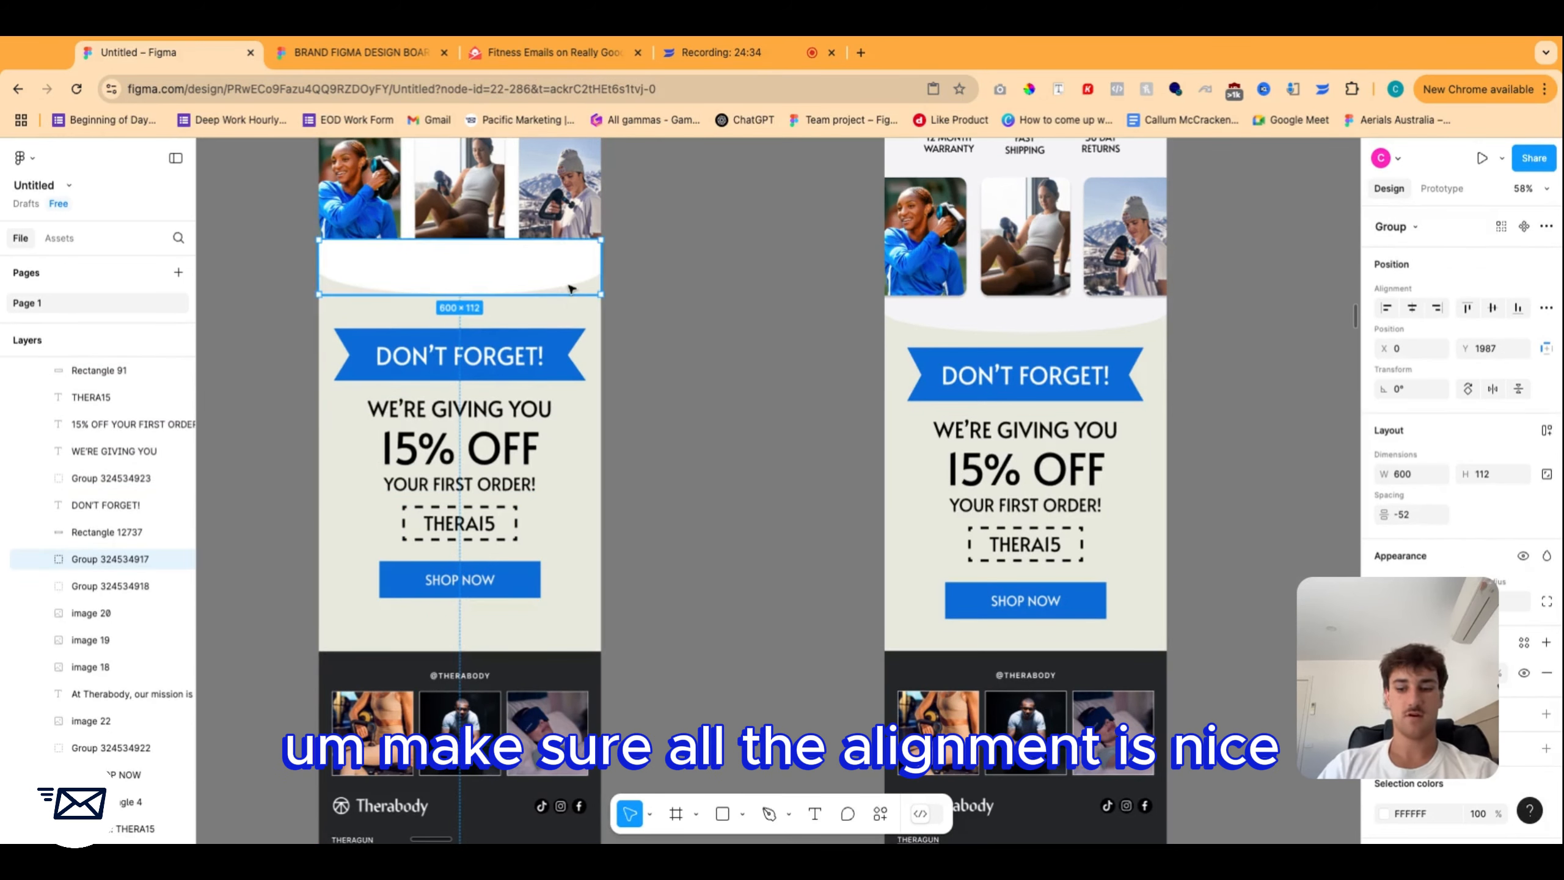
{"action": "key", "text": "["}
{"action": "key", "text": "super+]"}
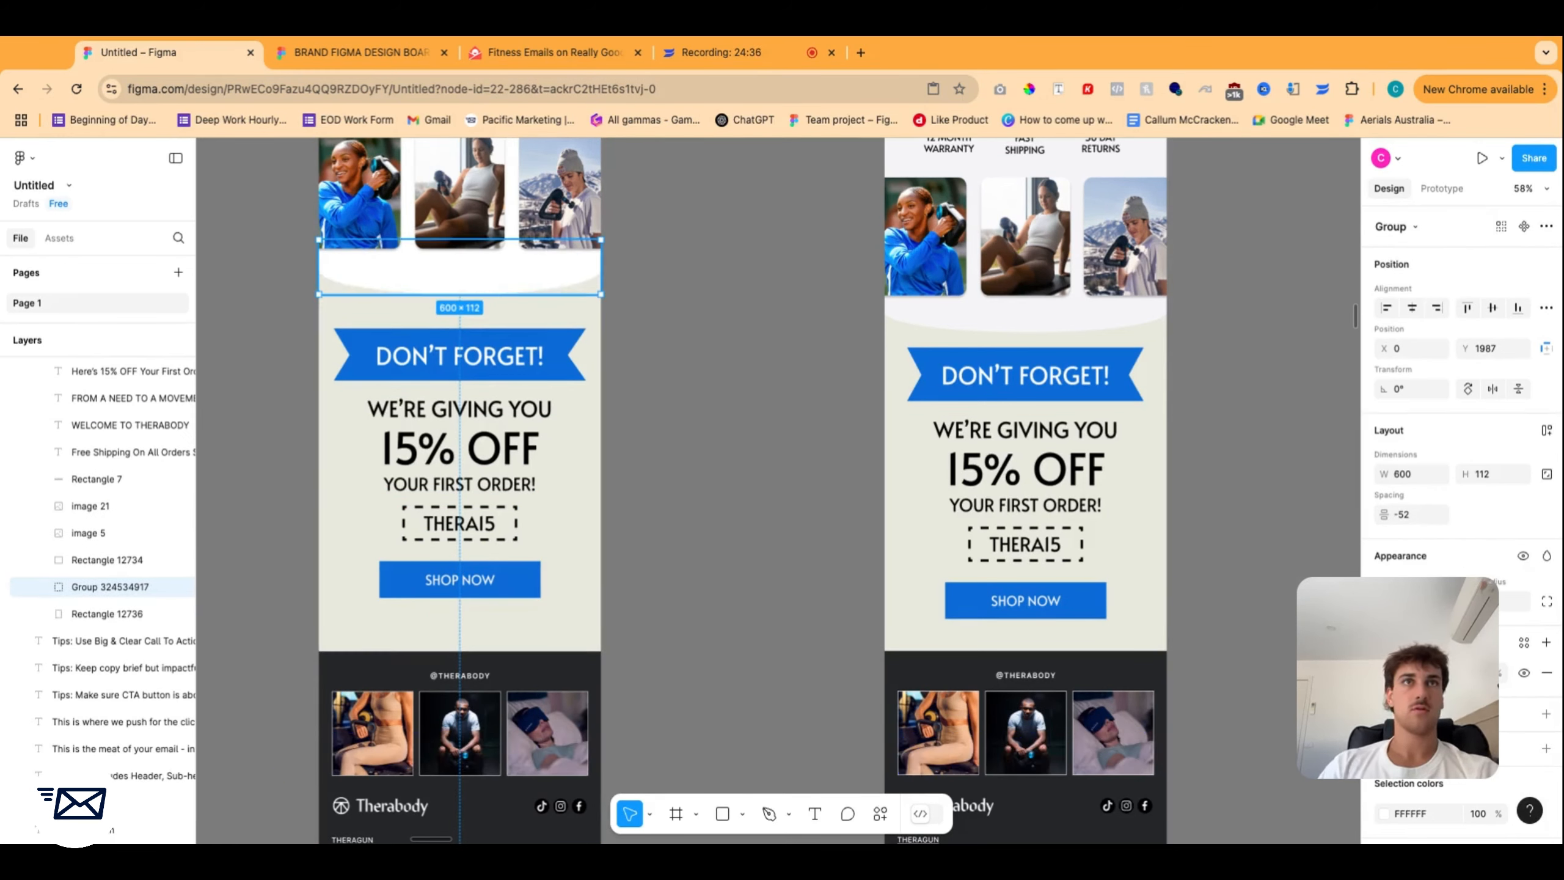
Select the discount section together with the footer and move them up slightly, tightening the gap below the photos.
{"action": "left_click", "coordinate": [656, 507]}
{"action": "left_click_drag", "start_coordinate": [641, 340], "coordinate": [254, 741]}
{"action": "scroll", "coordinate": [391, 649], "scroll_direction": "up", "scroll_amount": 6}
{"action": "left_click_drag", "start_coordinate": [461, 585], "coordinate": [460, 581]}
{"action": "left_click", "coordinate": [734, 473]}
{"action": "scroll", "coordinate": [734, 473], "scroll_direction": "down", "scroll_amount": 5}
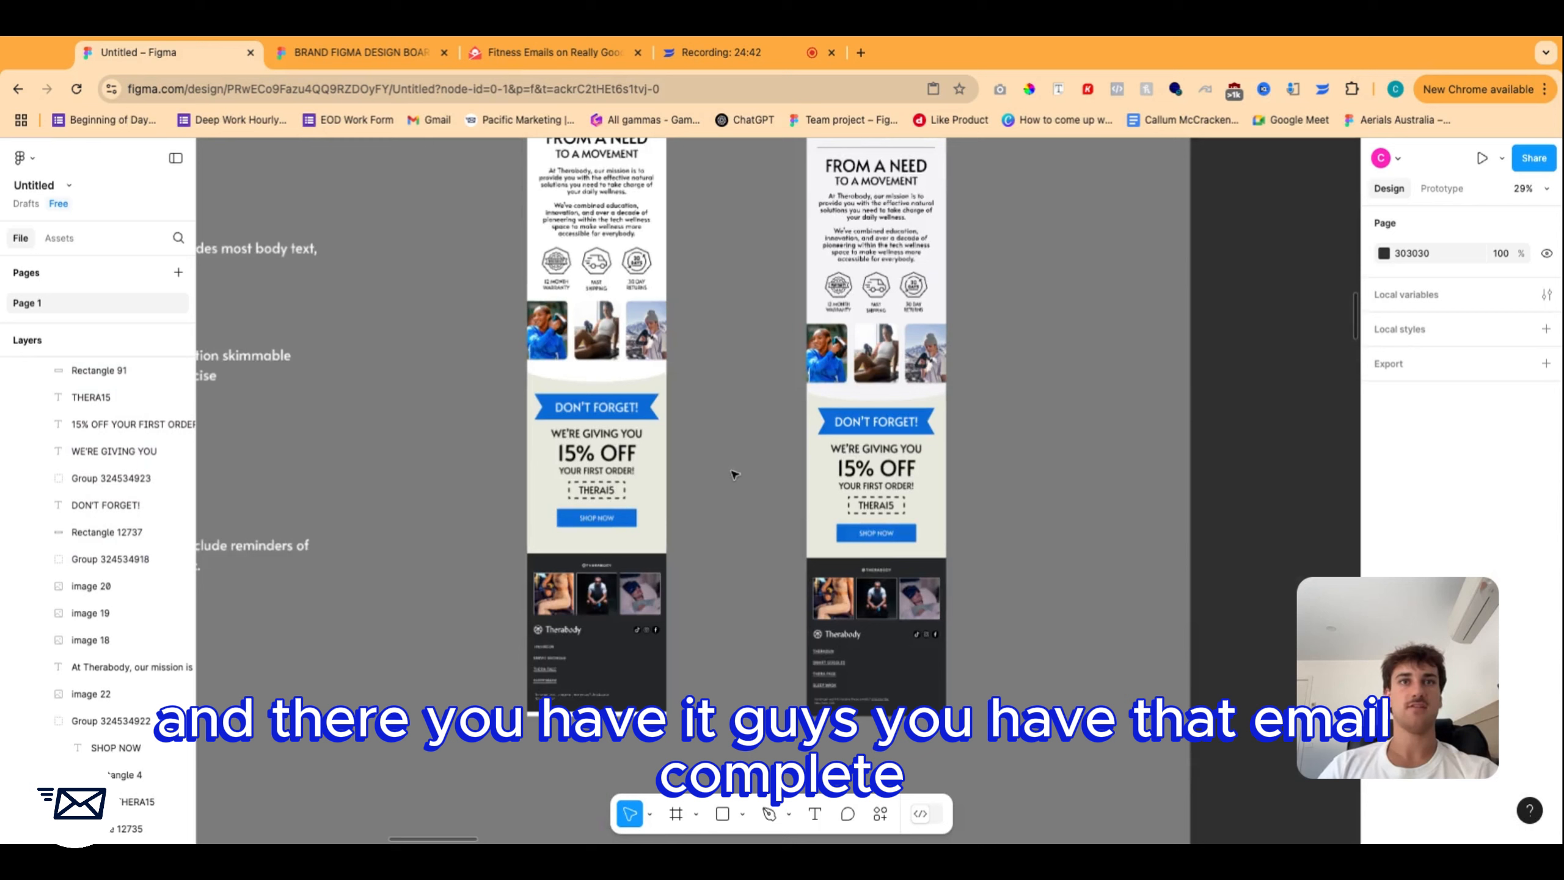
Shorten the Welcome Email #1 frame to 600 by 3470 so that it ends at the bottom of the footer.
{"action": "scroll", "coordinate": [688, 463], "scroll_direction": "up", "scroll_amount": 5}
{"action": "left_click", "coordinate": [569, 305]}
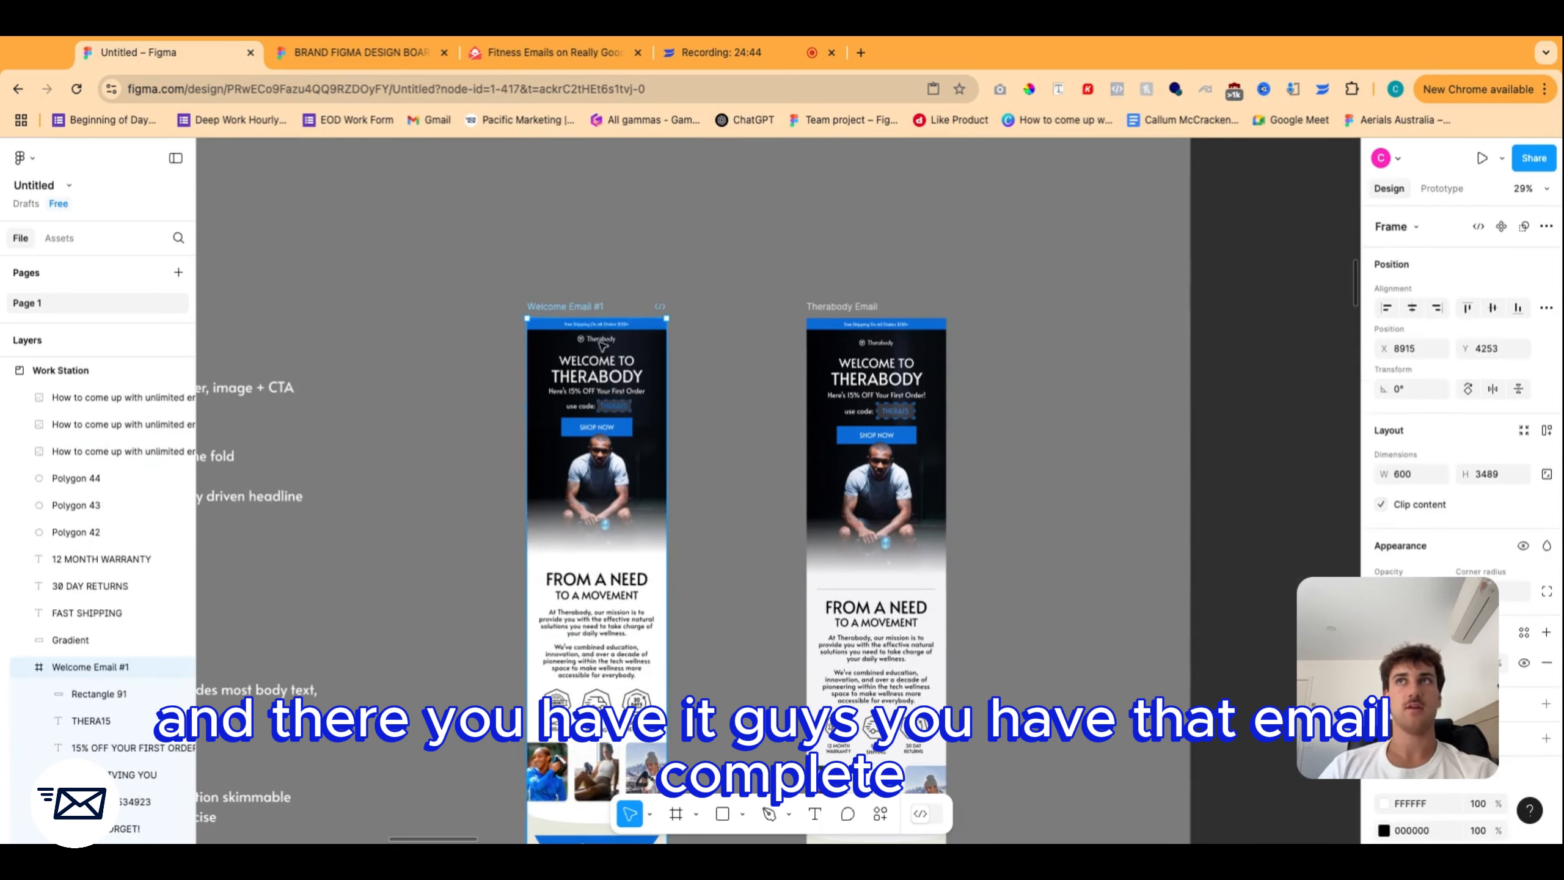
{"action": "scroll", "coordinate": [614, 612], "scroll_direction": "down", "scroll_amount": 5}
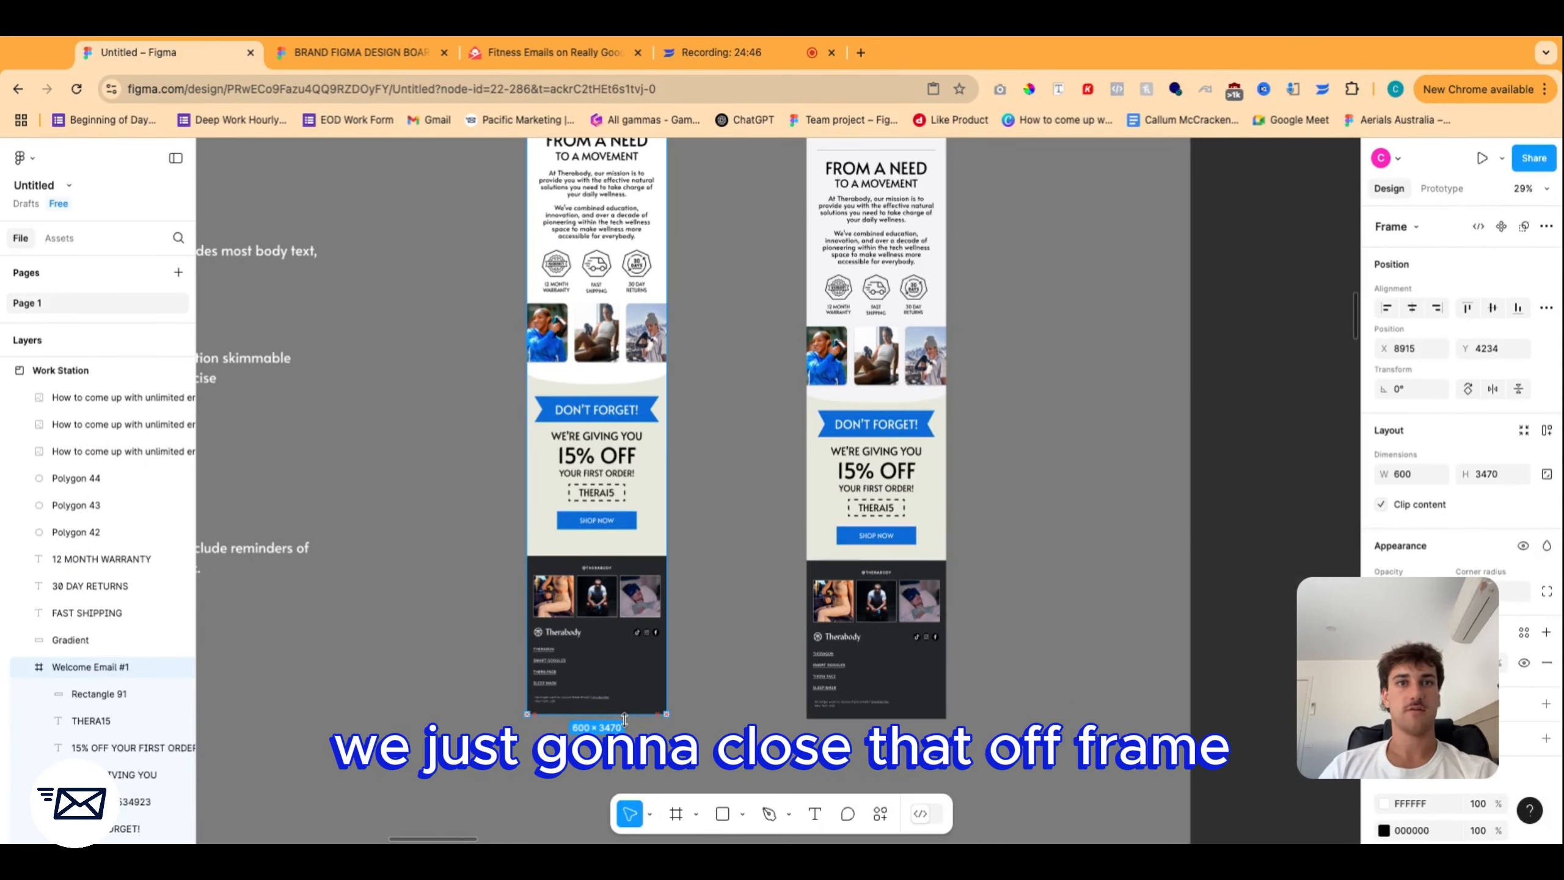
{"action": "left_click", "coordinate": [725, 547]}
Review the finished email beside the Therabody reference, the section notes and the Welcome Flow, and look over the brand design board template.
{"action": "scroll", "coordinate": [684, 534], "scroll_direction": "up", "scroll_amount": 5}
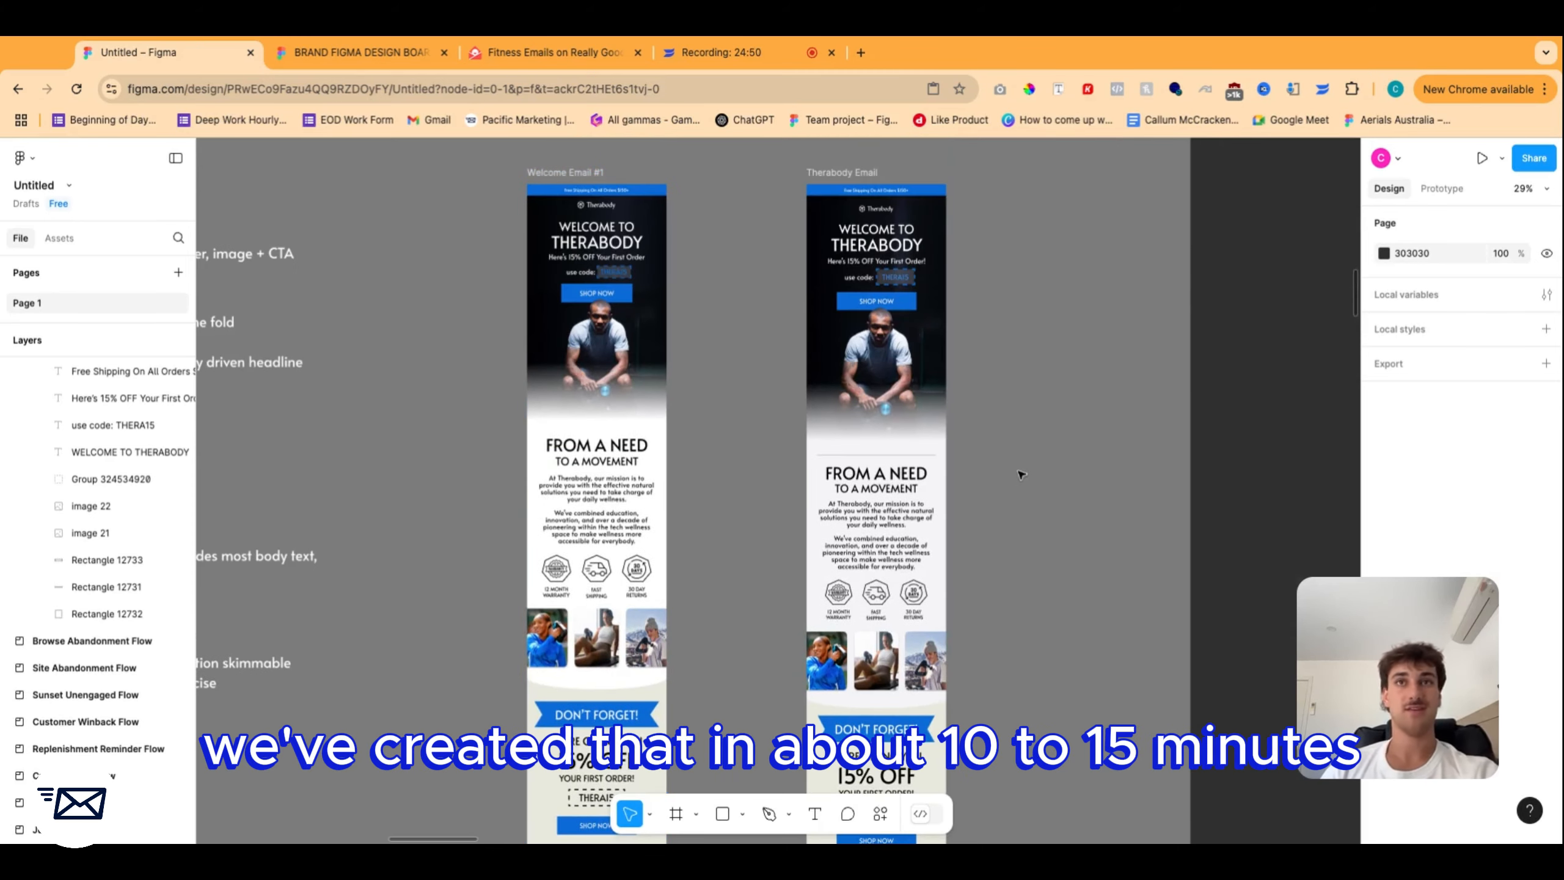
{"action": "scroll", "coordinate": [1047, 475], "scroll_direction": "down", "scroll_amount": 2}
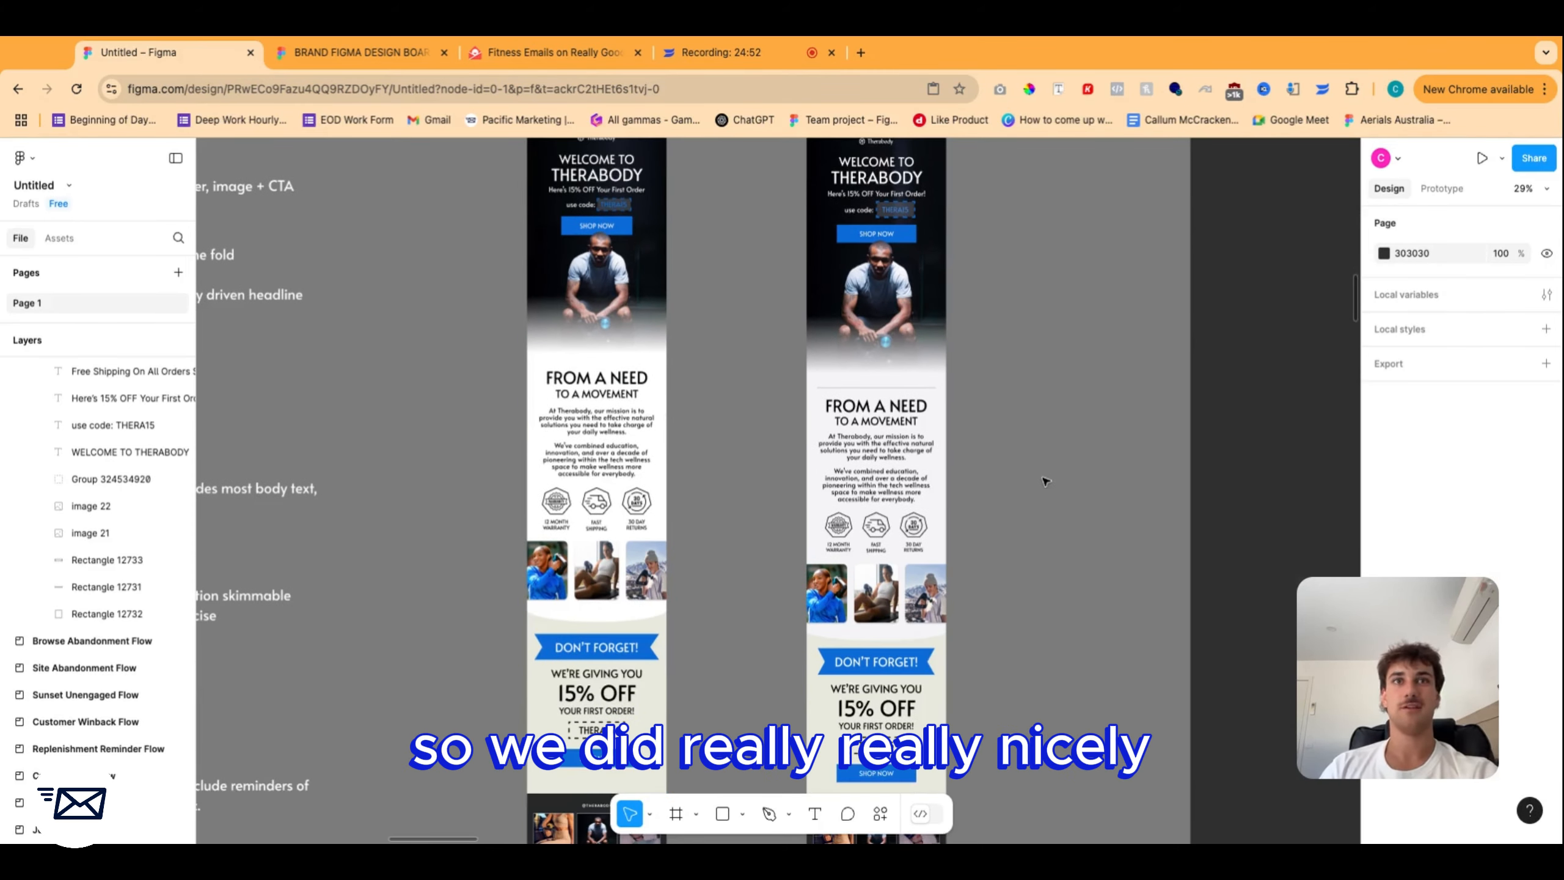
{"action": "scroll", "coordinate": [1043, 482], "scroll_direction": "down", "scroll_amount": 1}
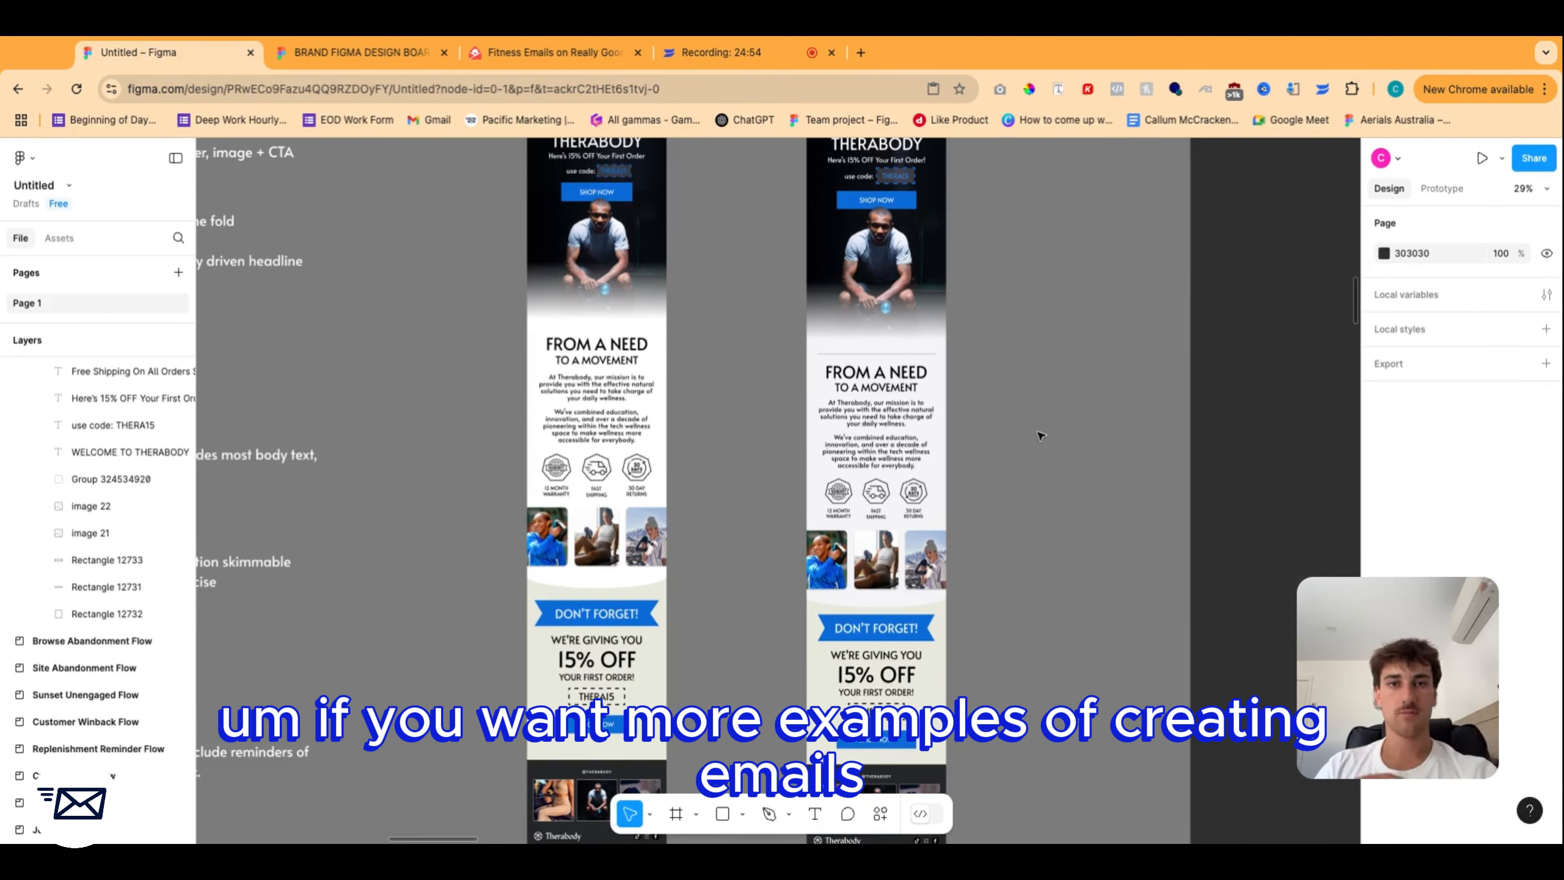
{"action": "scroll", "coordinate": [1040, 455], "scroll_direction": "up", "scroll_amount": 1}
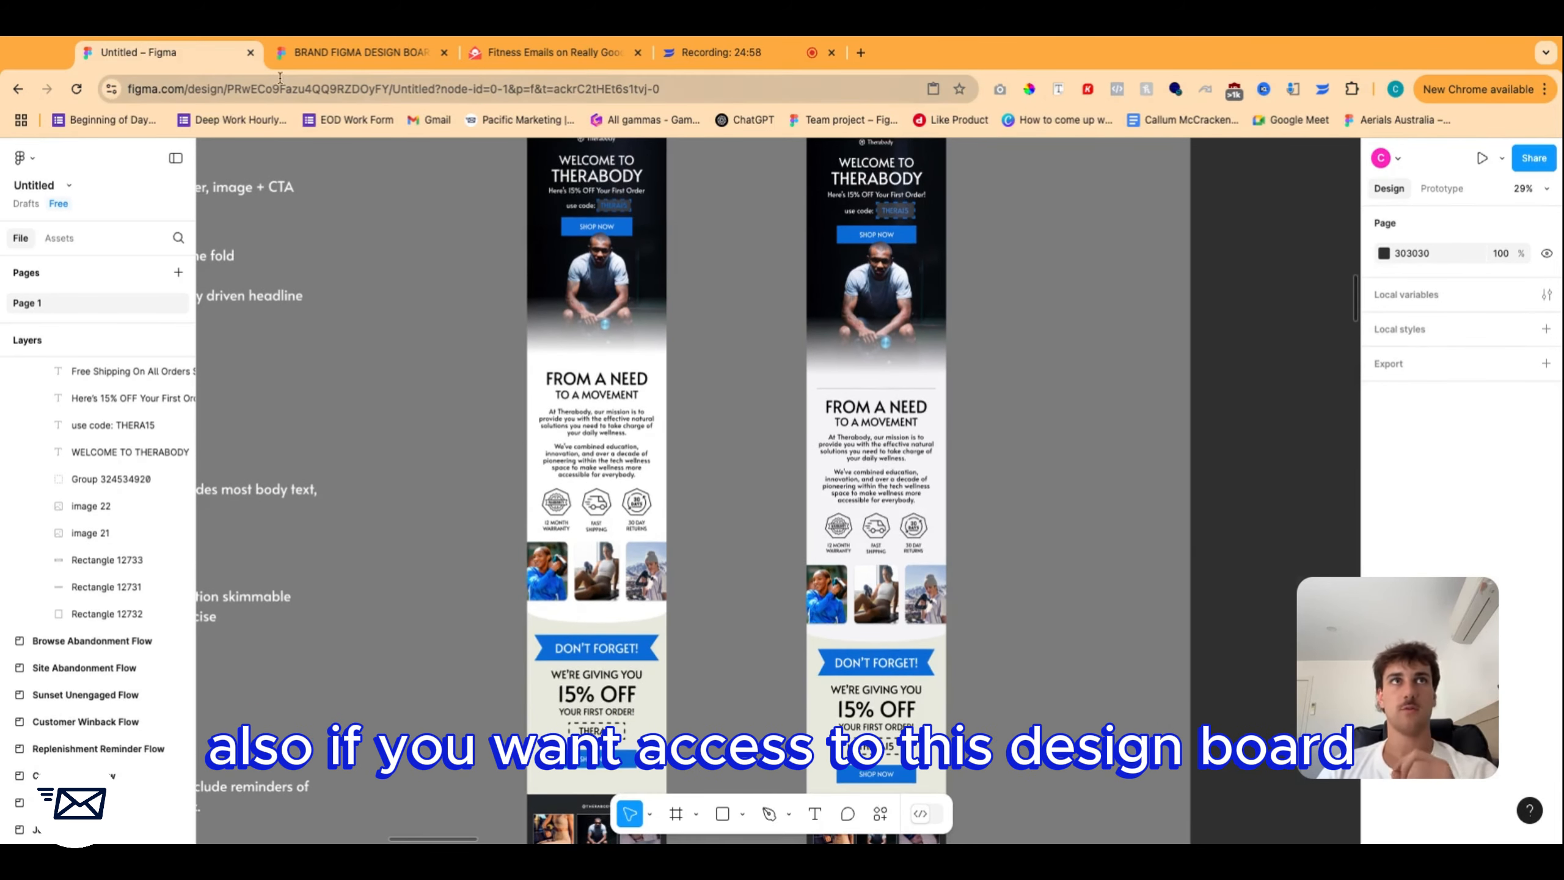
{"action": "left_click", "coordinate": [360, 53]}
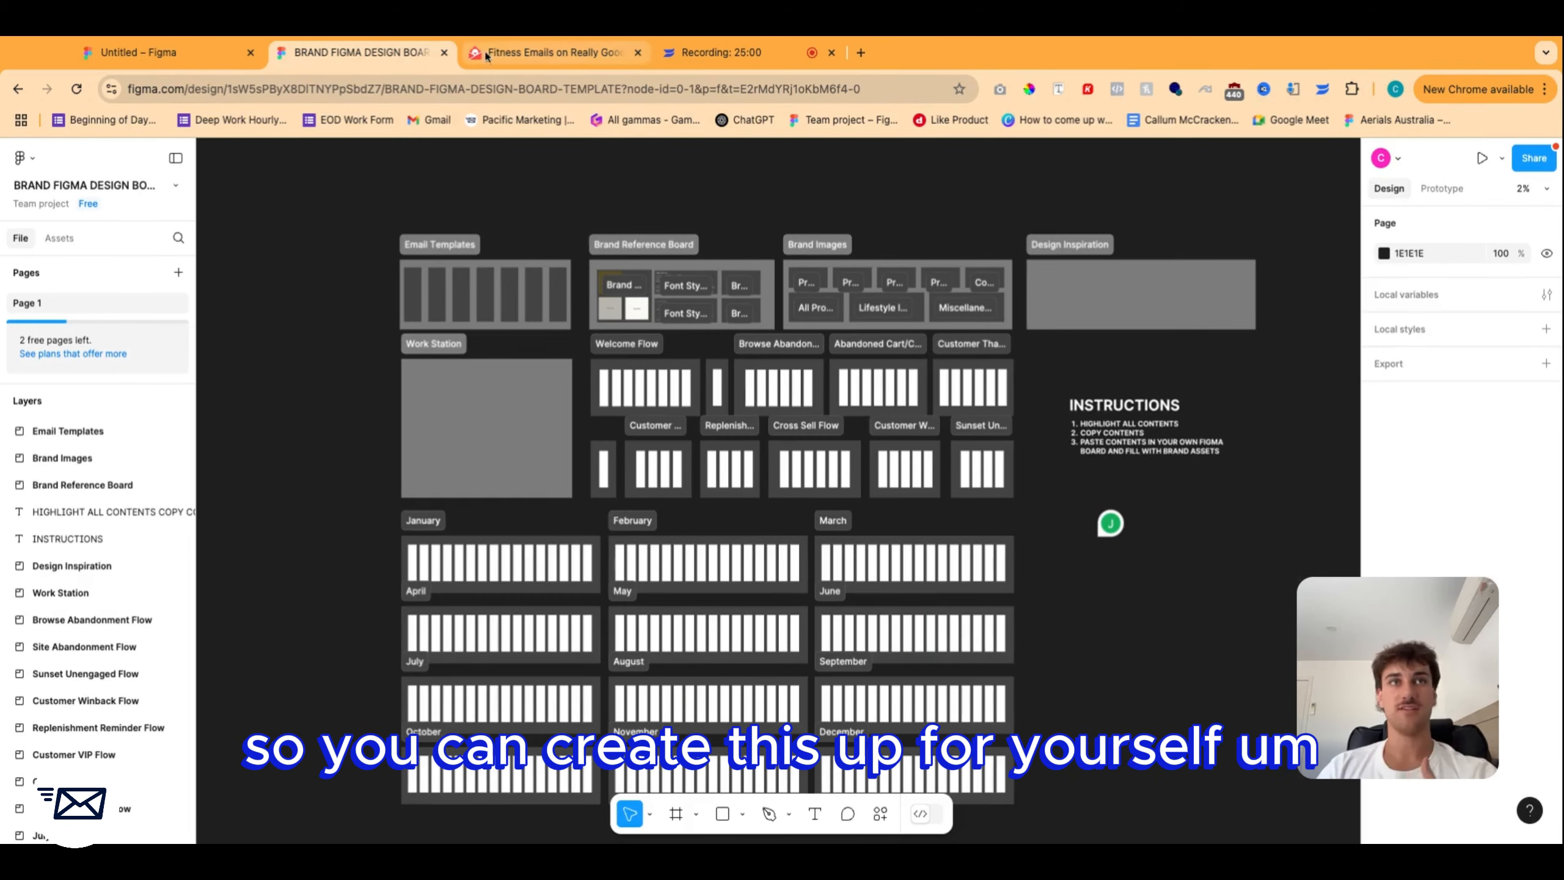
{"action": "left_click", "coordinate": [157, 52]}
{"action": "scroll", "coordinate": [744, 443], "scroll_direction": "down", "scroll_amount": 5}
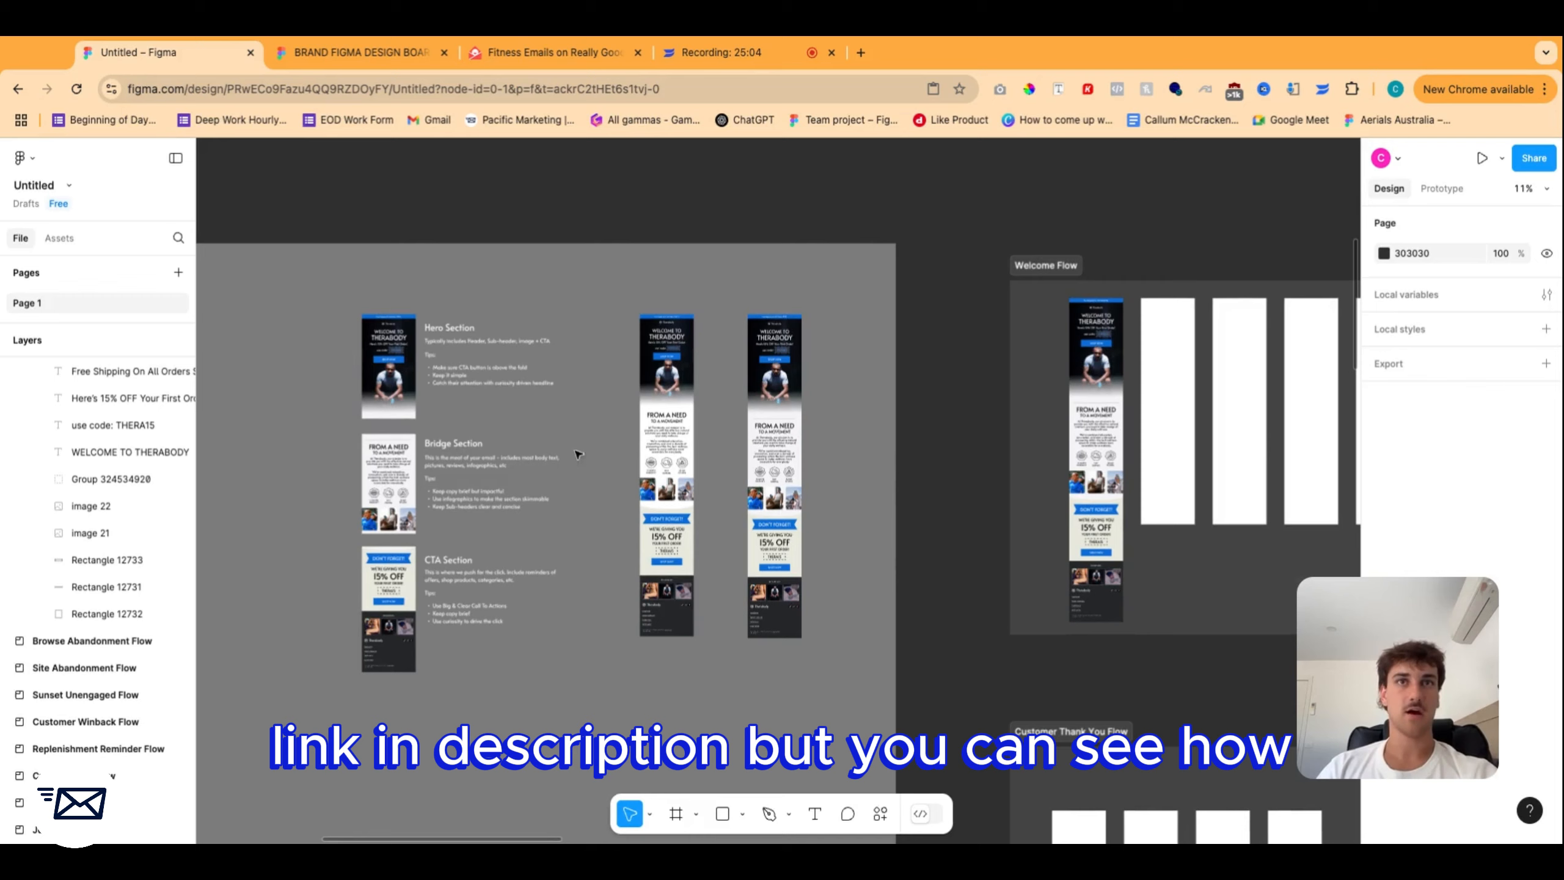
{"action": "scroll", "coordinate": [577, 454], "scroll_direction": "up", "scroll_amount": 3}
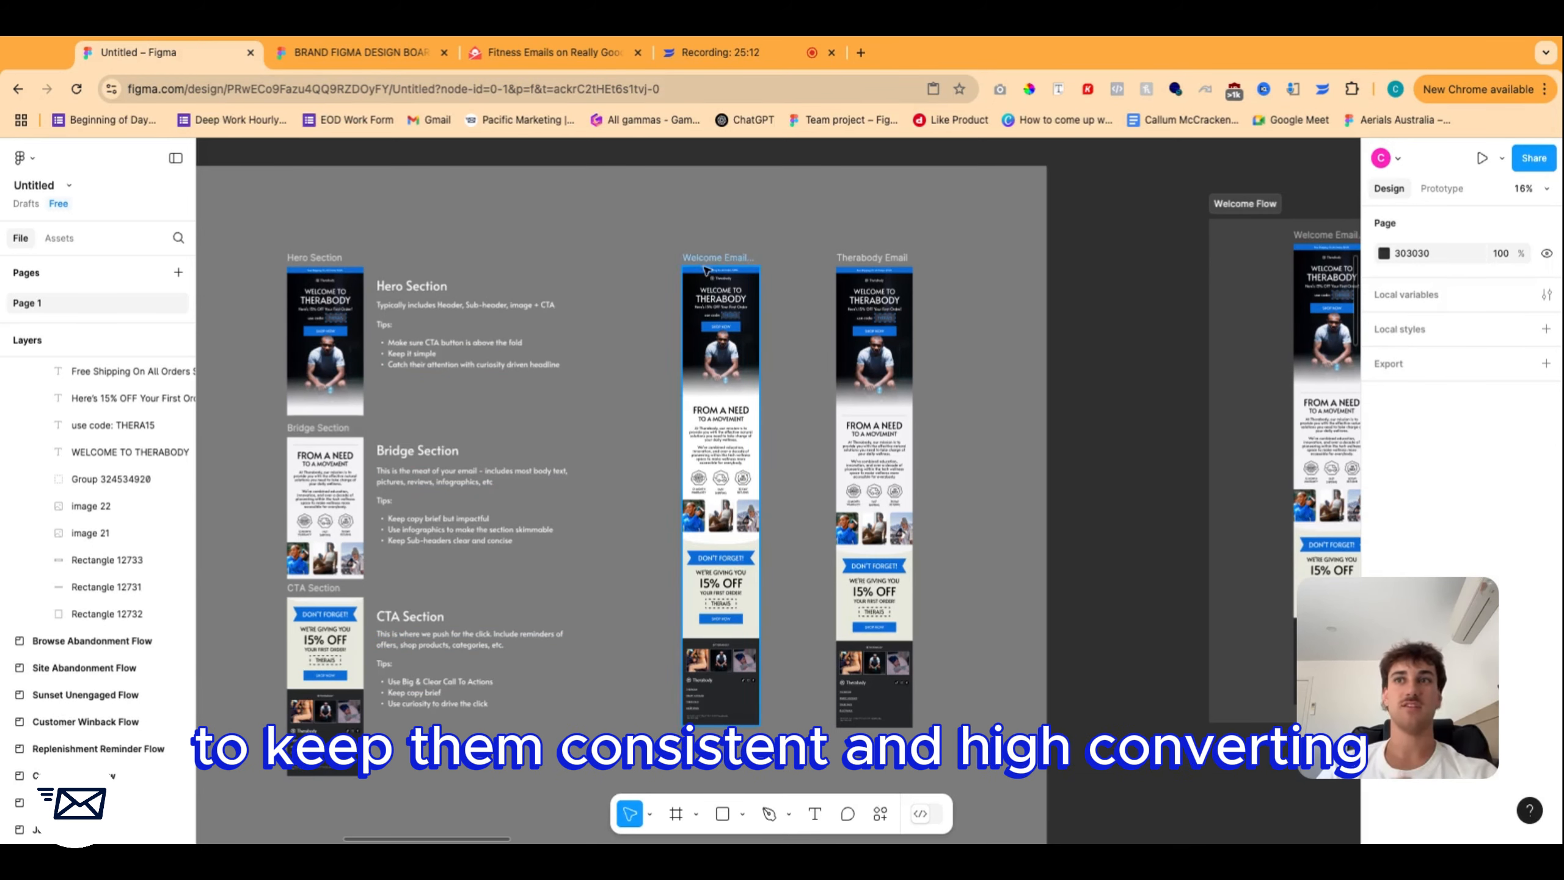
{"action": "scroll", "coordinate": [1093, 390], "scroll_direction": "right", "scroll_amount": 4}
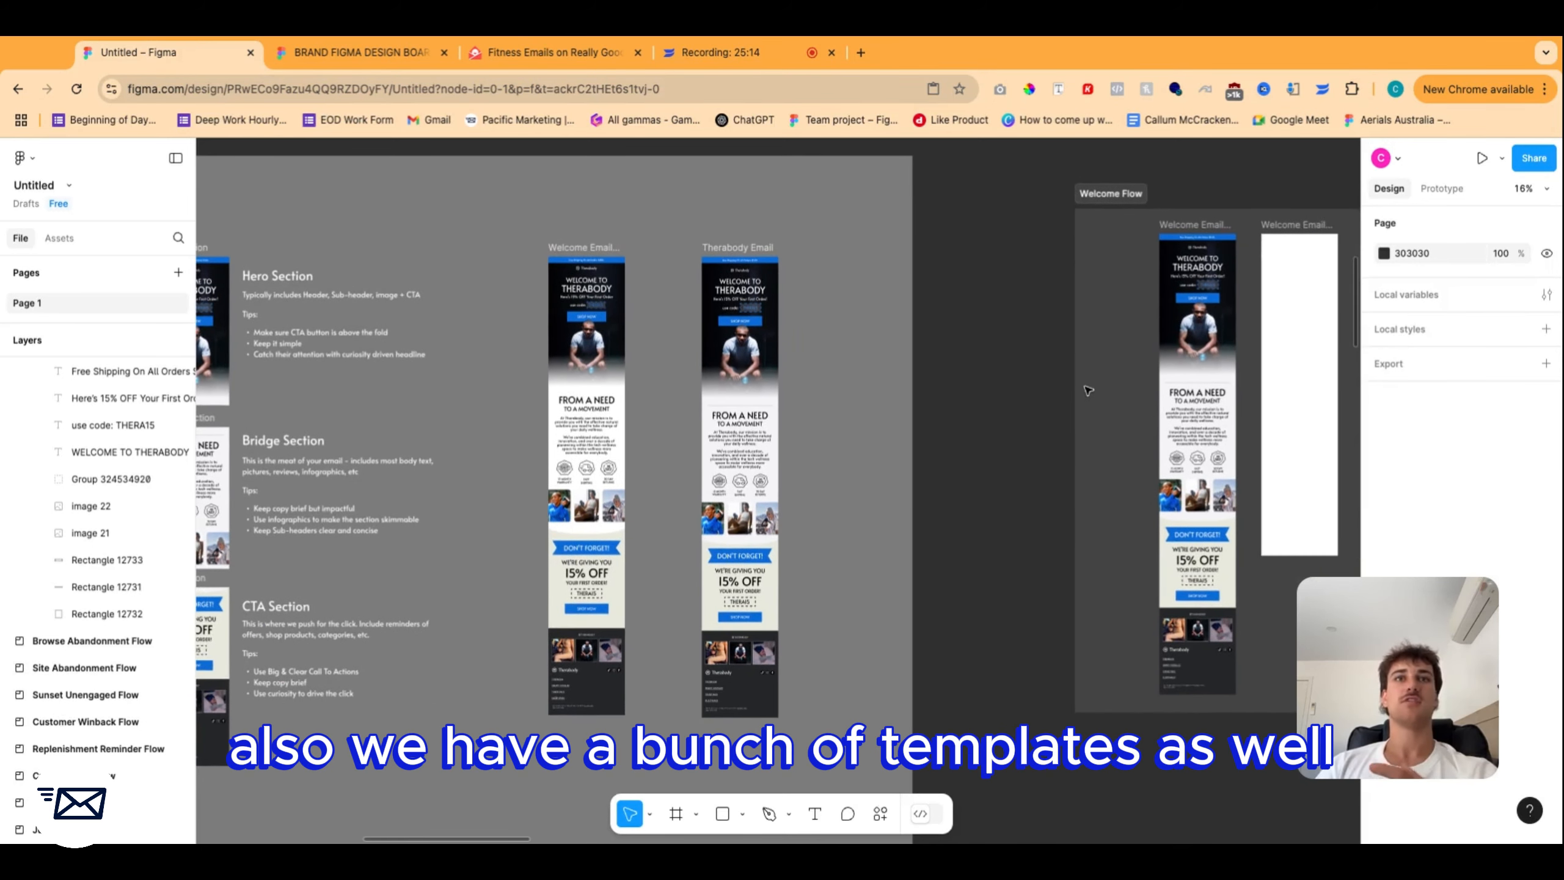
{"action": "scroll", "coordinate": [1087, 389], "scroll_direction": "left", "scroll_amount": 1}
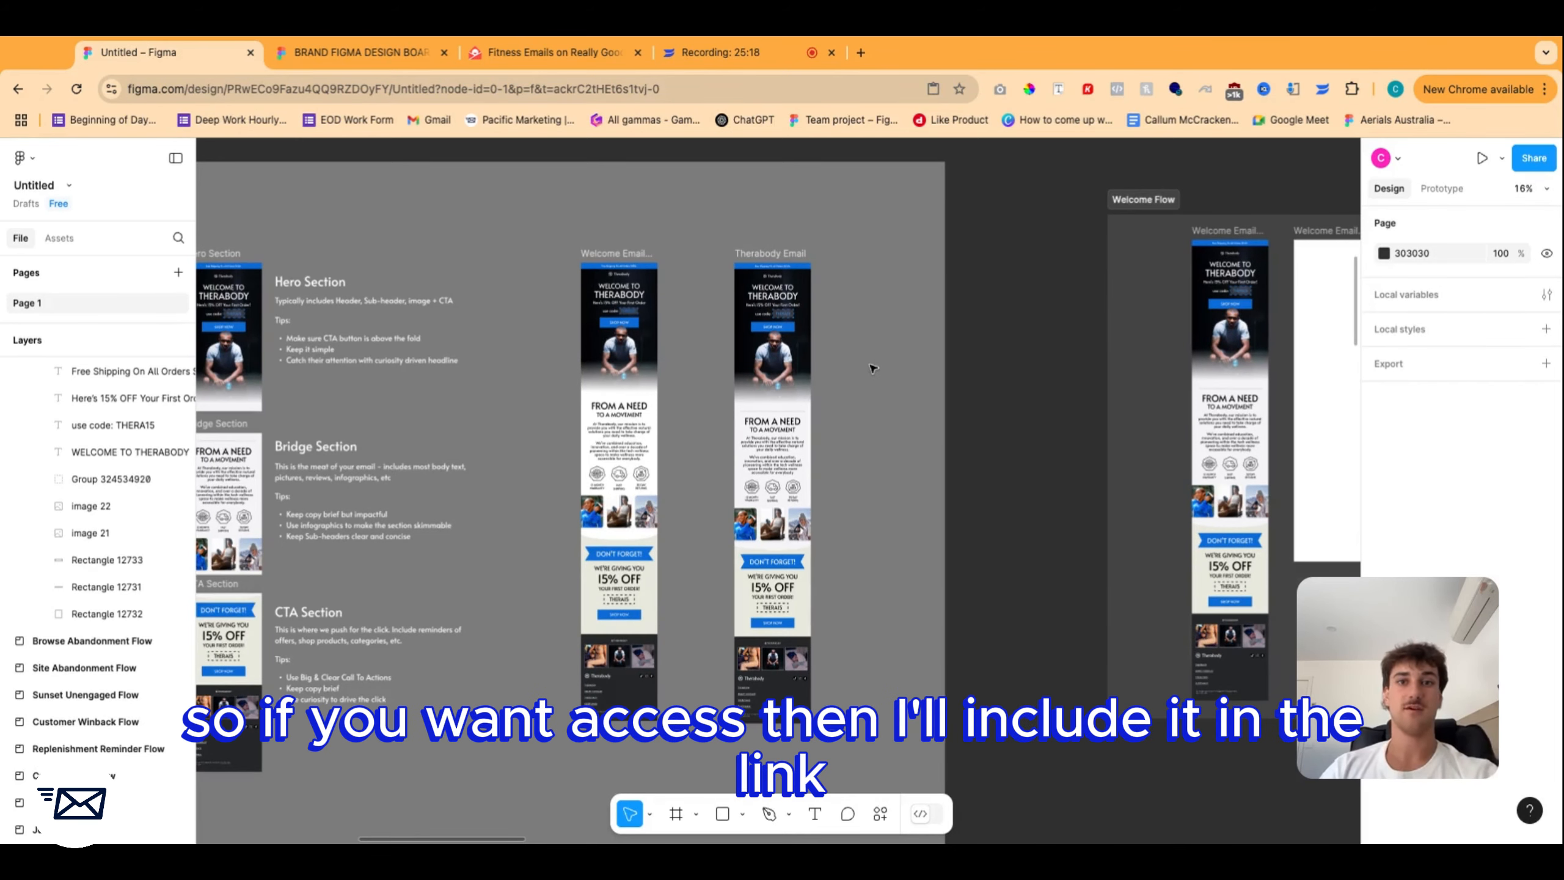
{"action": "left_click", "coordinate": [439, 55]}
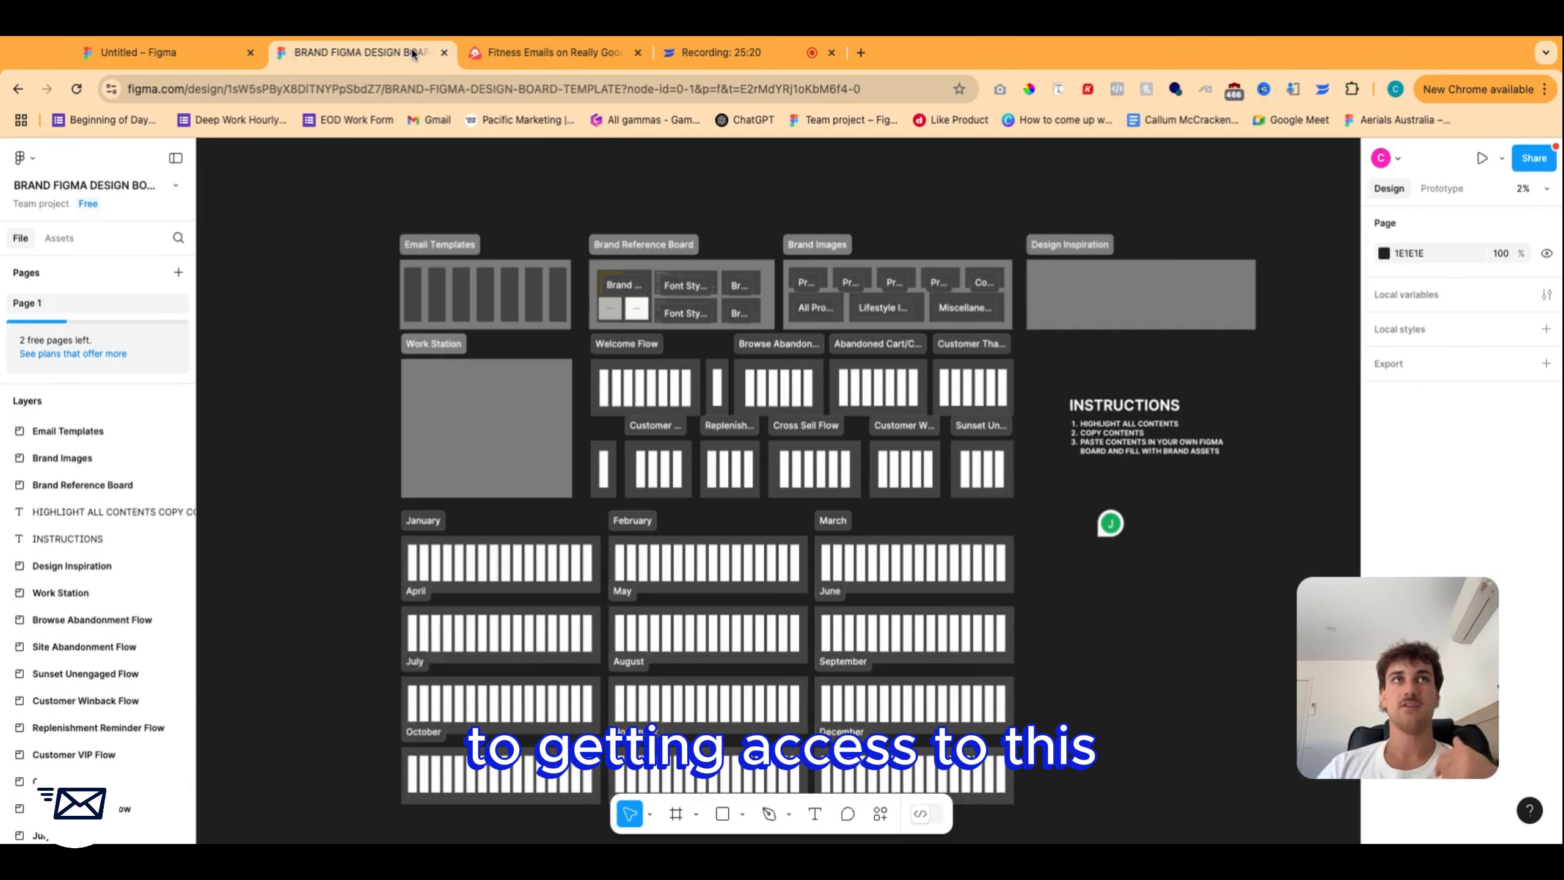
{"action": "left_click", "coordinate": [203, 53]}
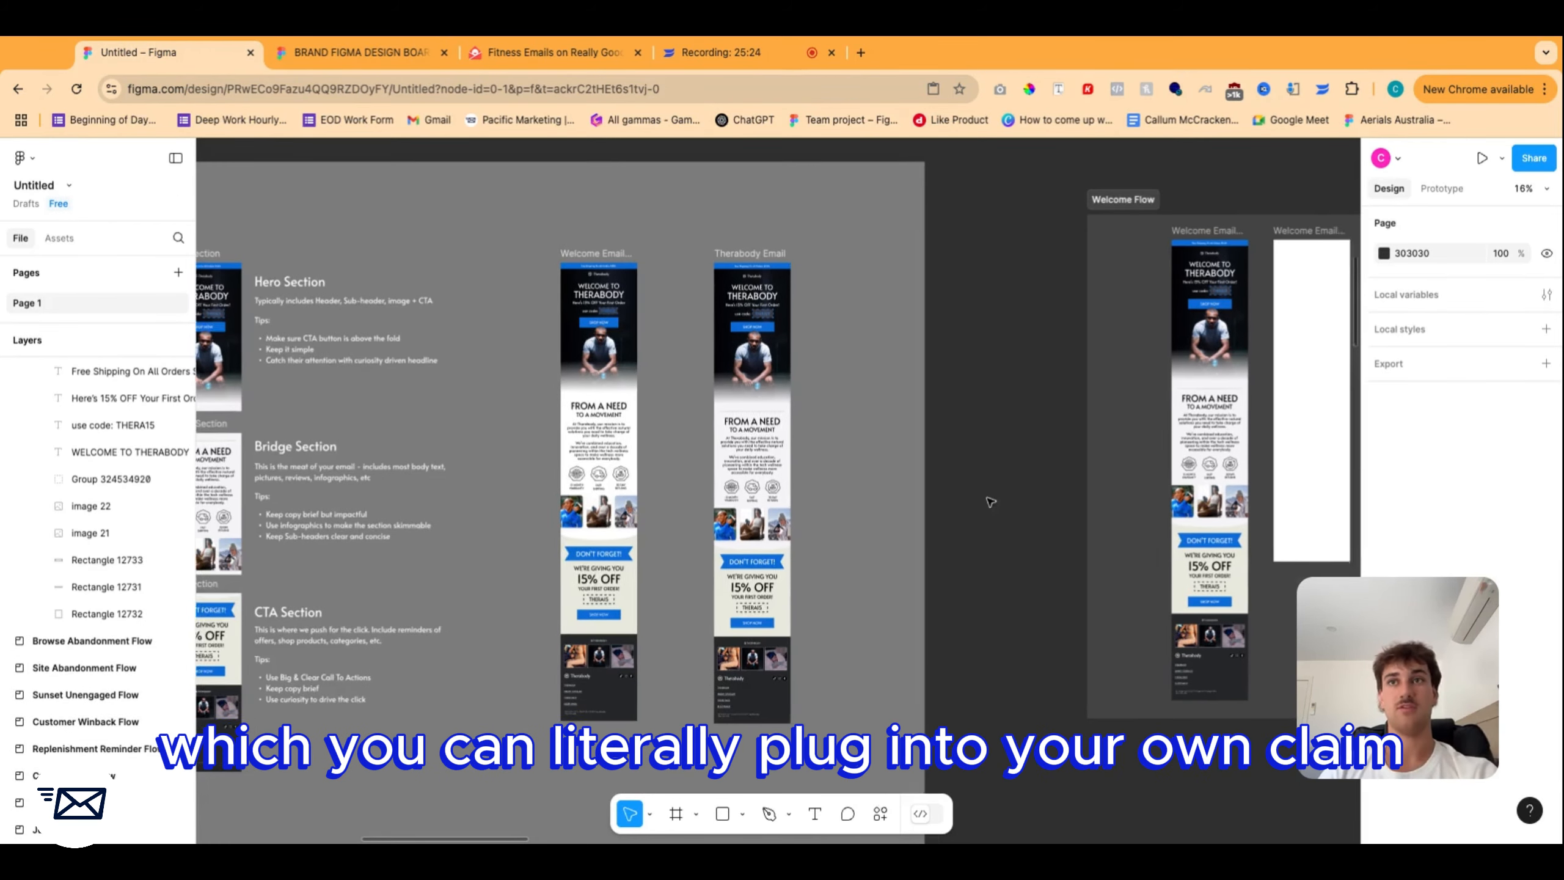
{"action": "scroll", "coordinate": [988, 500], "scroll_direction": "left", "scroll_amount": 3}
{"action": "scroll", "coordinate": [987, 500], "scroll_direction": "up", "scroll_amount": 1}
{"action": "scroll", "coordinate": [987, 500], "scroll_direction": "up", "scroll_amount": 1}
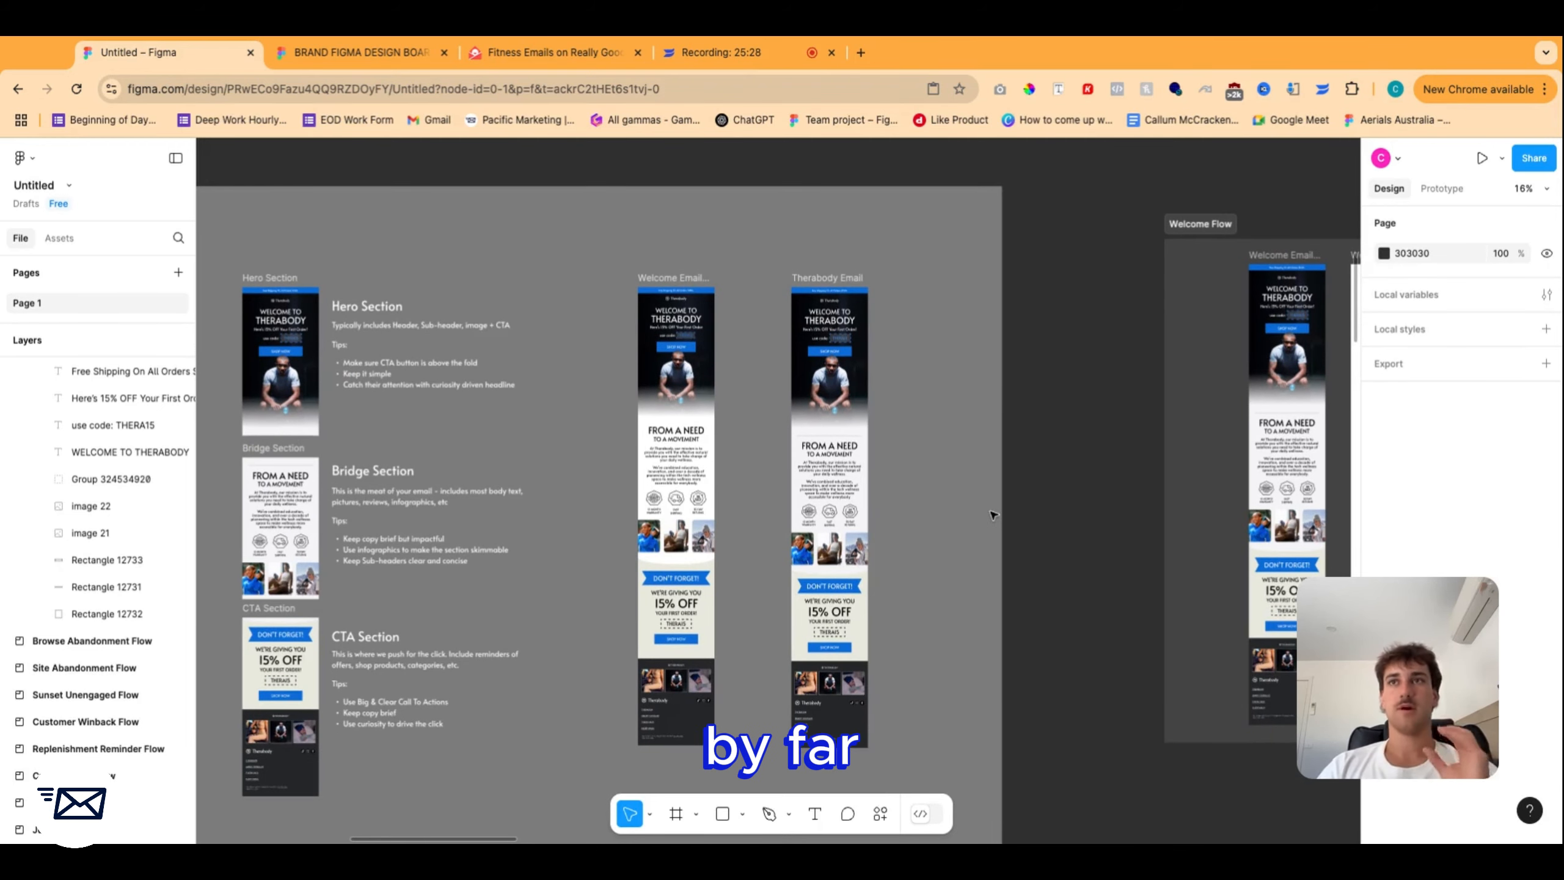
{"action": "scroll", "coordinate": [990, 468], "scroll_direction": "down", "scroll_amount": 5}
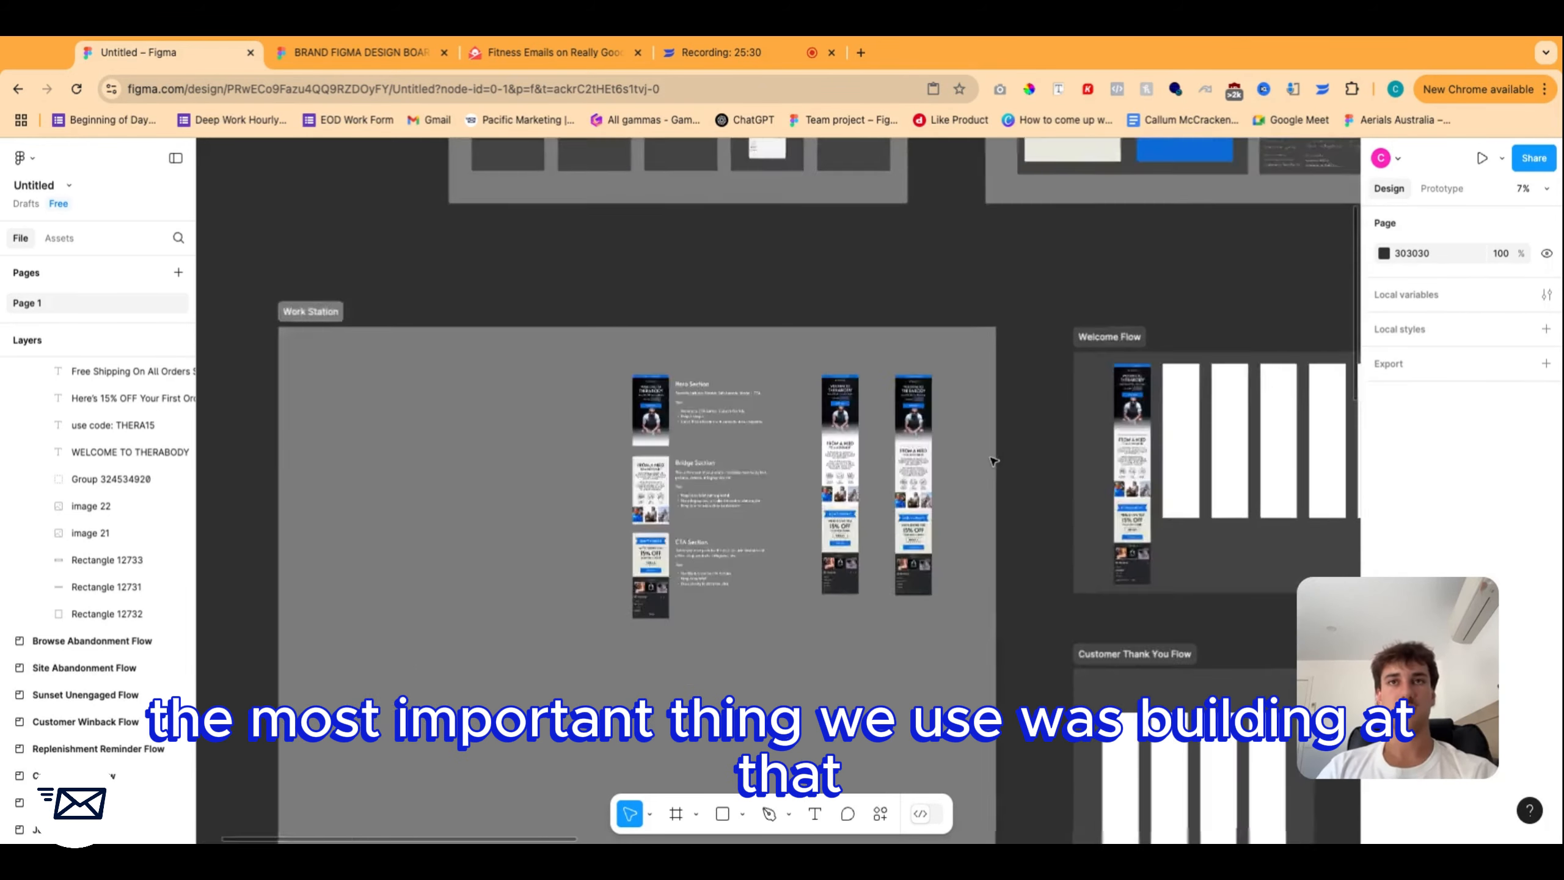